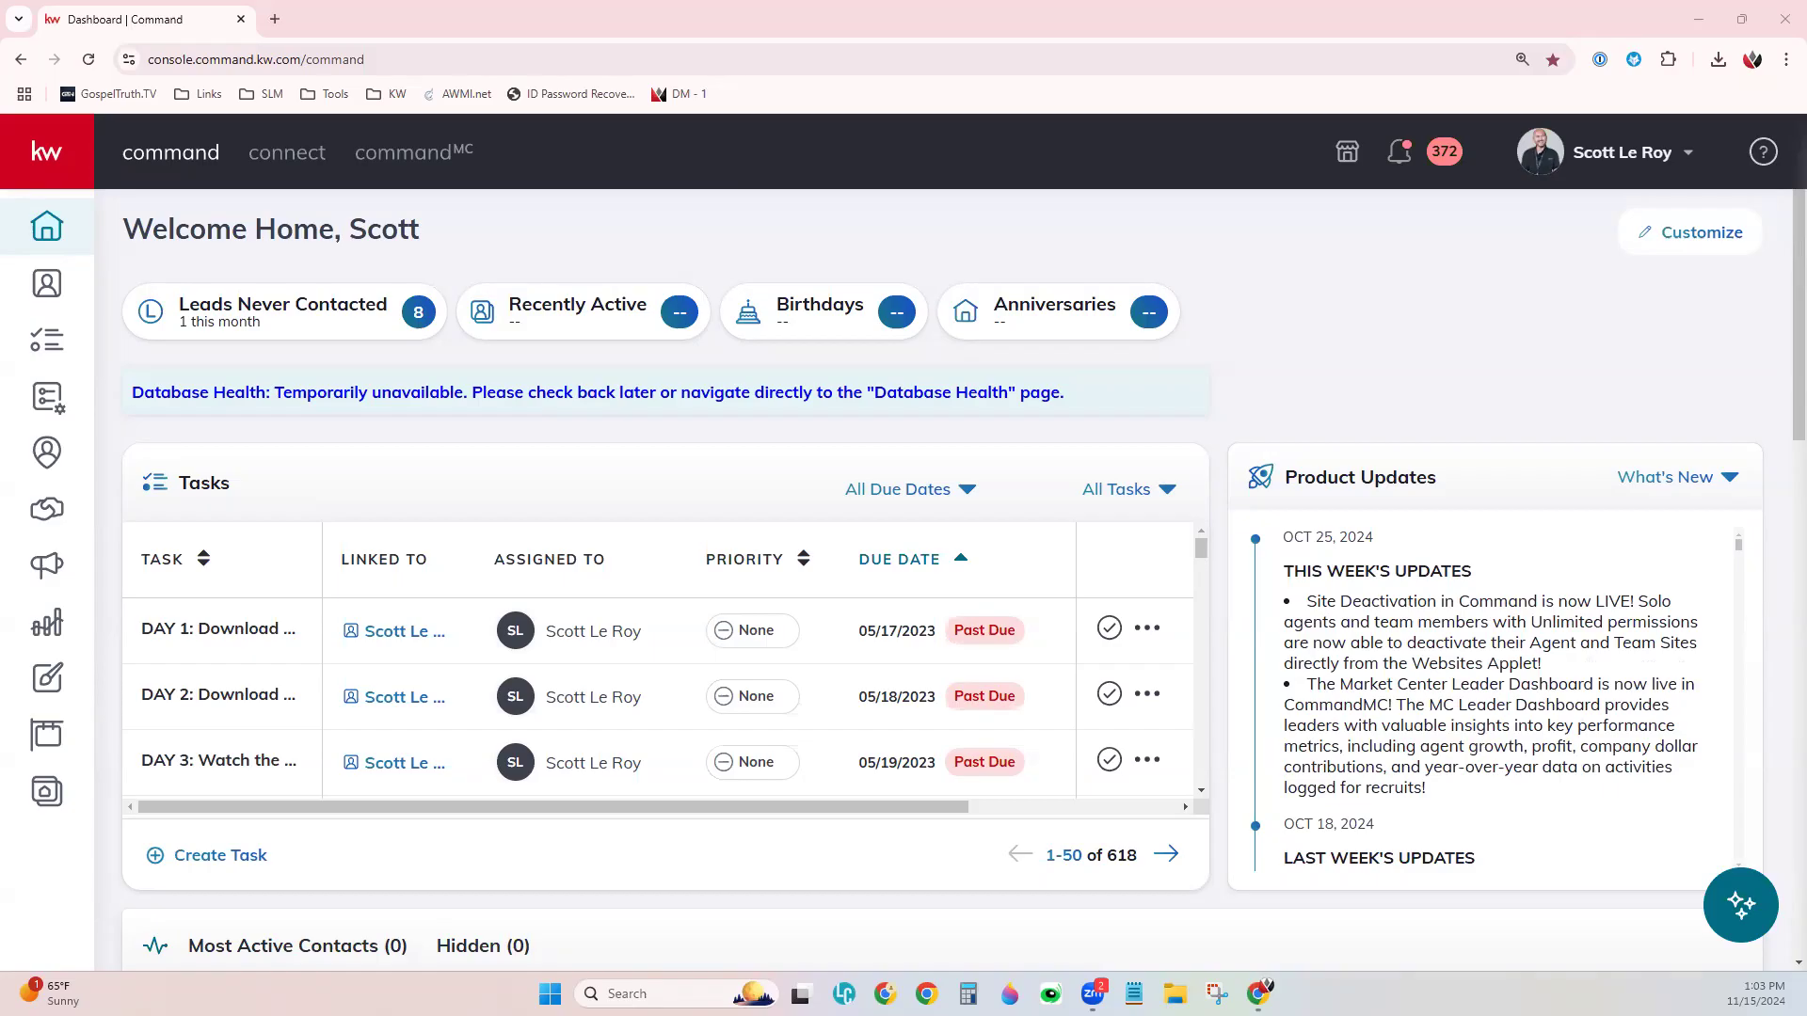
# Open Settings from the profile menu and adjust Chrome's page zoom level
pyautogui.click(1555, 153)
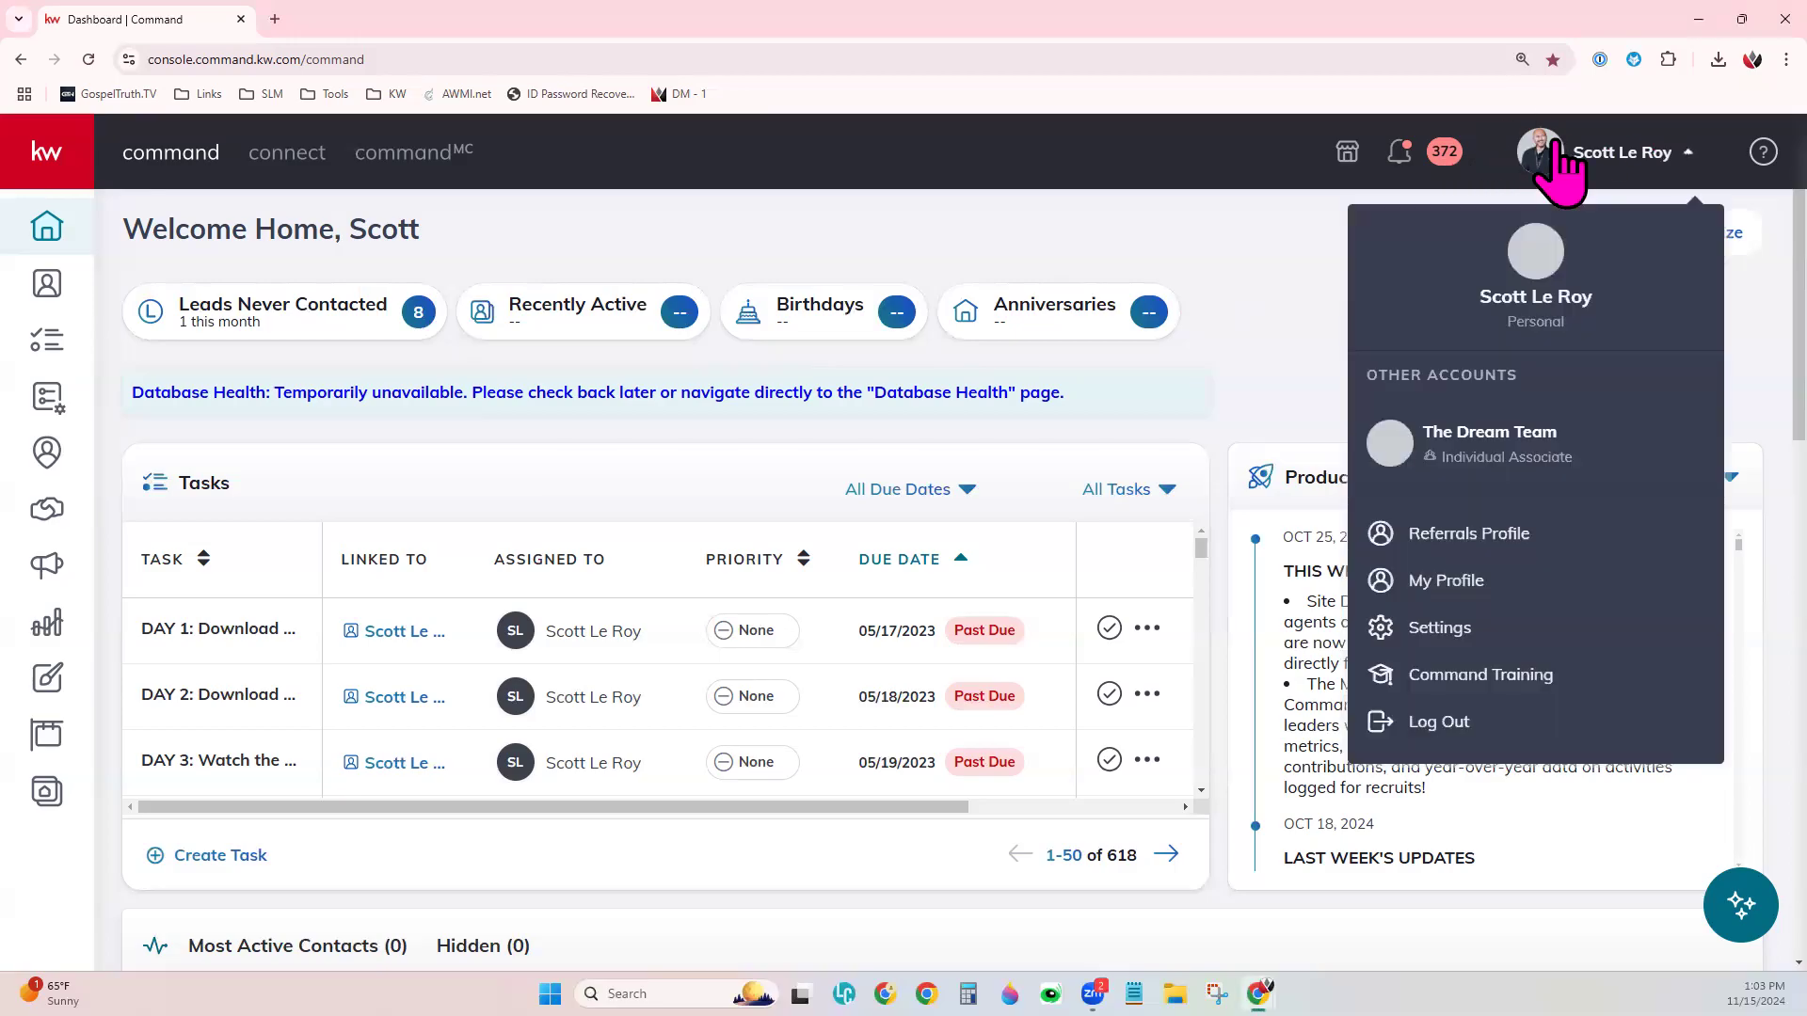
pyautogui.click(1473, 636)
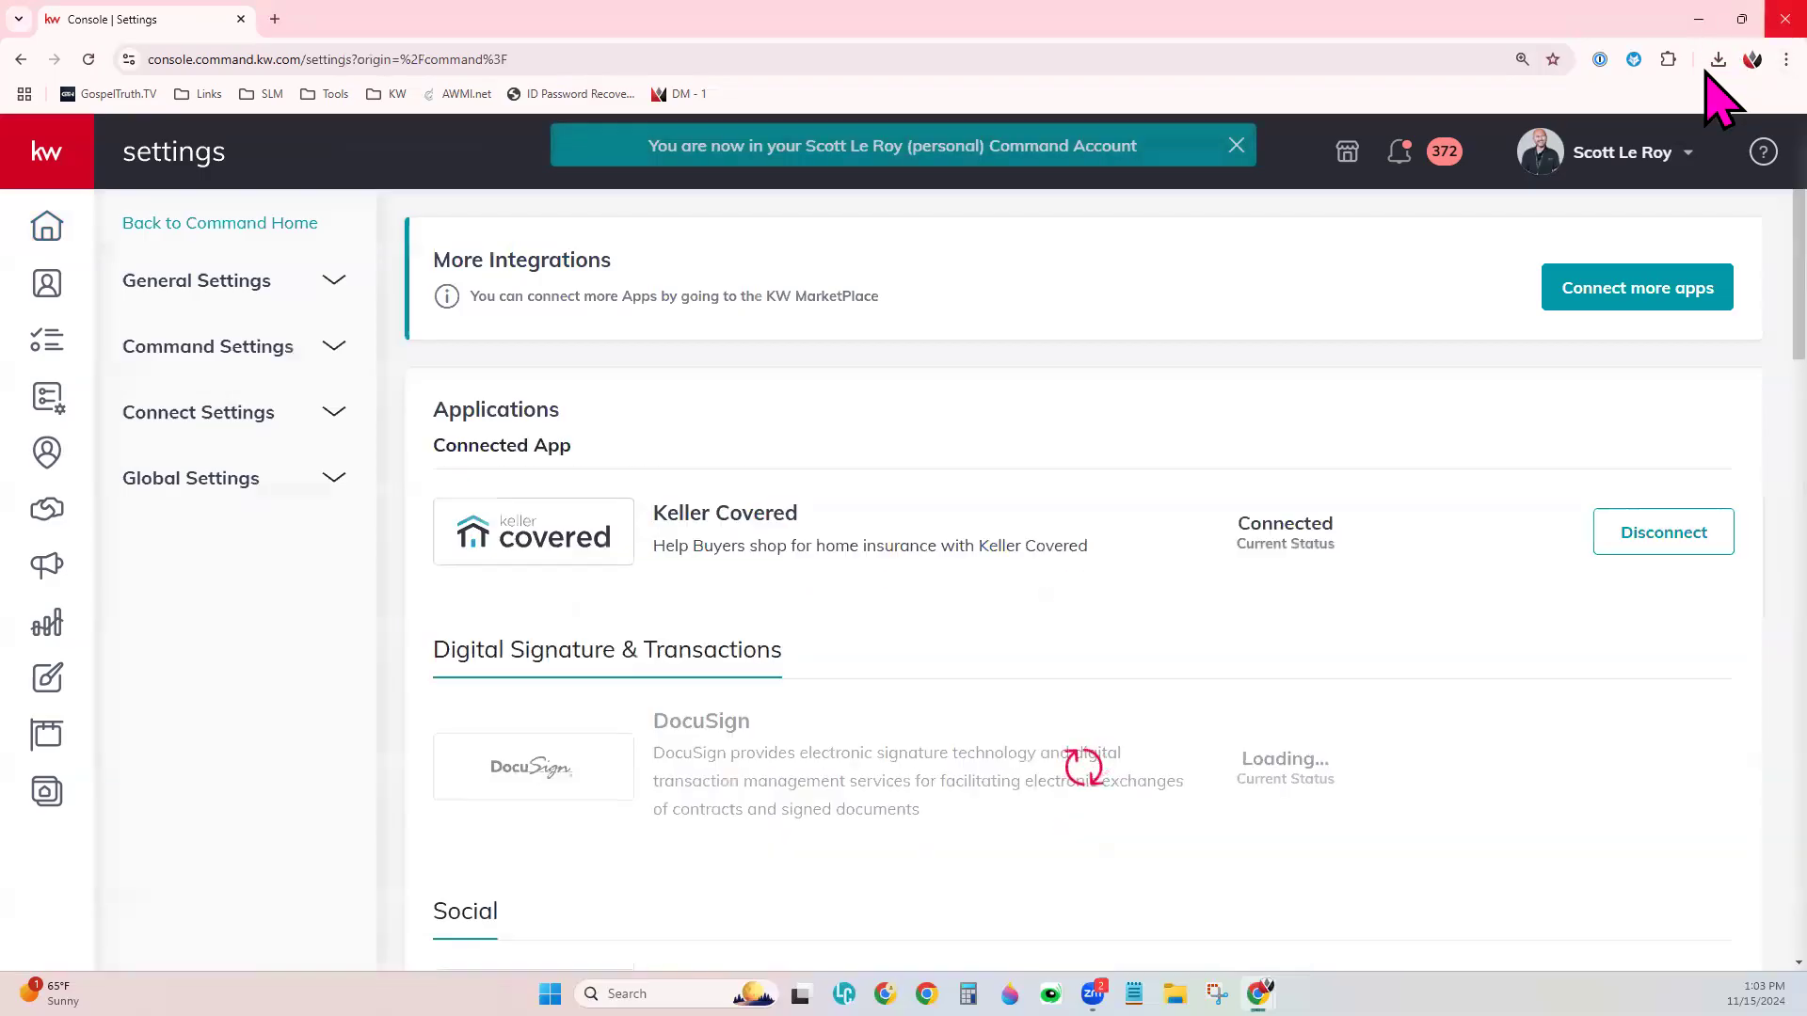
pyautogui.hotkey('alt', 'f')
pyautogui.click(1730, 437)
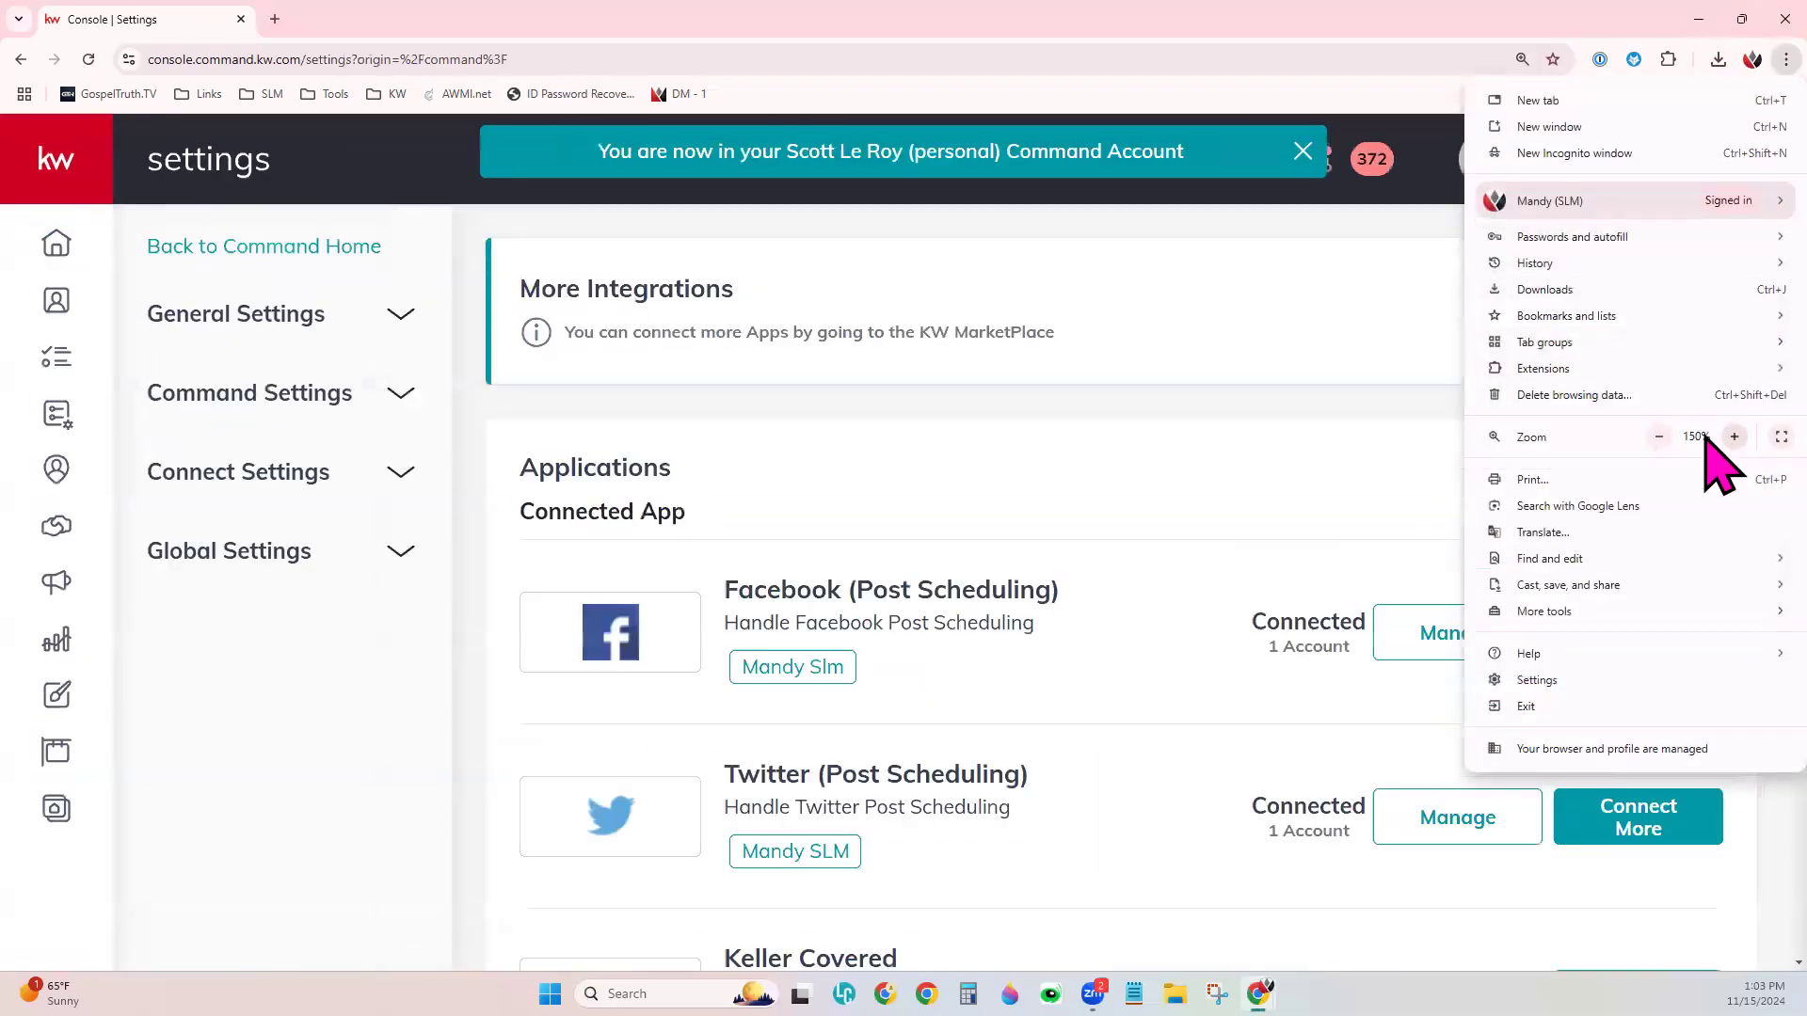
pyautogui.click(1659, 437)
pyautogui.click(1355, 376)
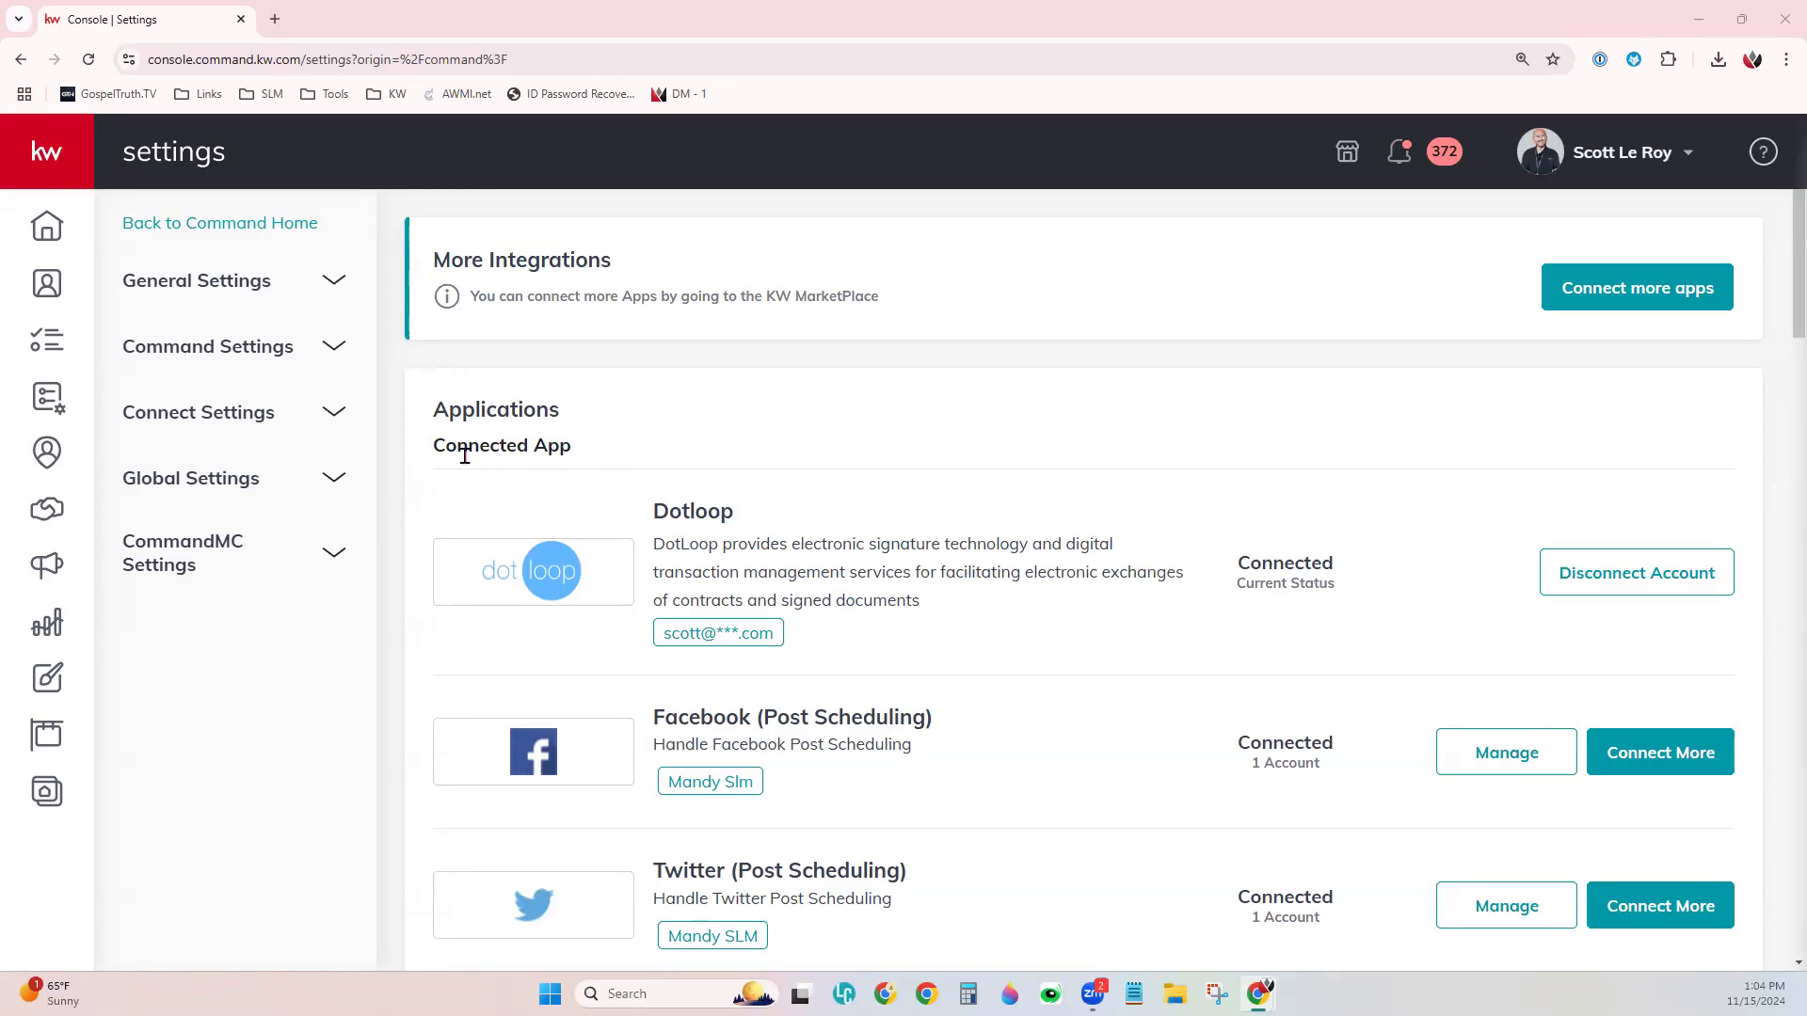
# Scroll past the Connected App list to DocuSign under Digital Signature & Transactions
pyautogui.moveTo(429, 441); pyautogui.dragTo(571, 448)
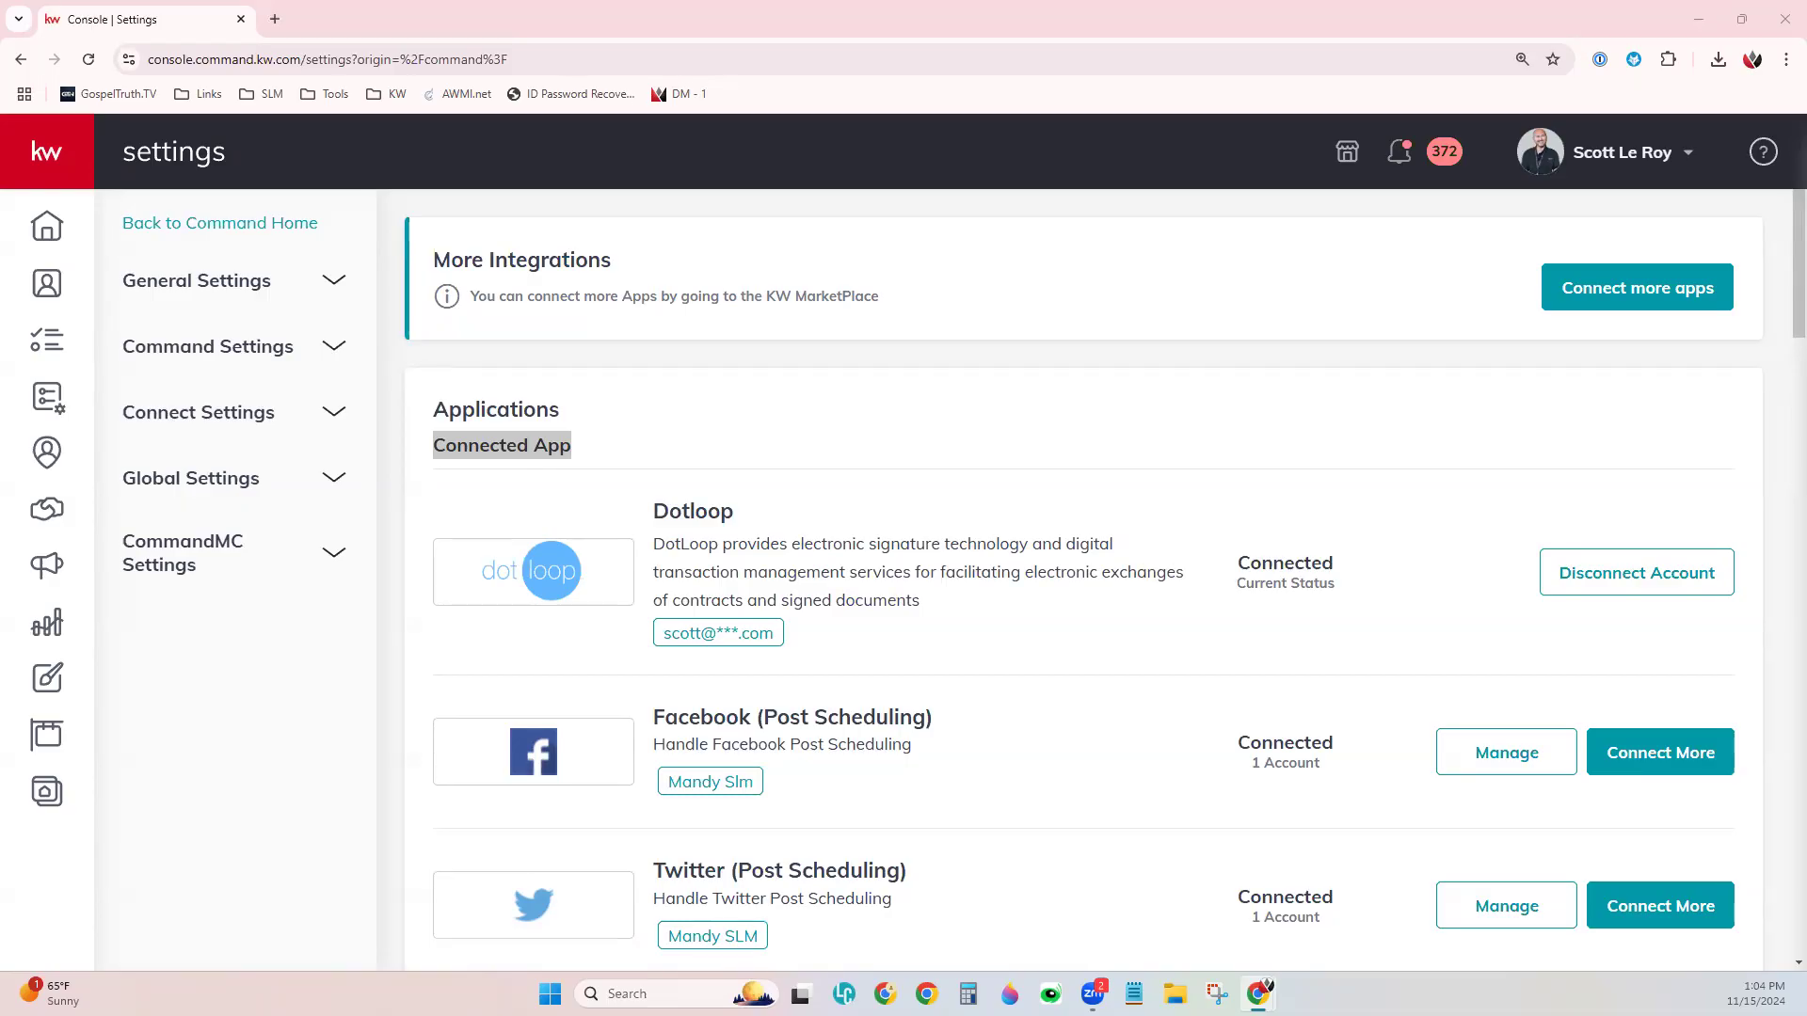
pyautogui.click(1101, 435)
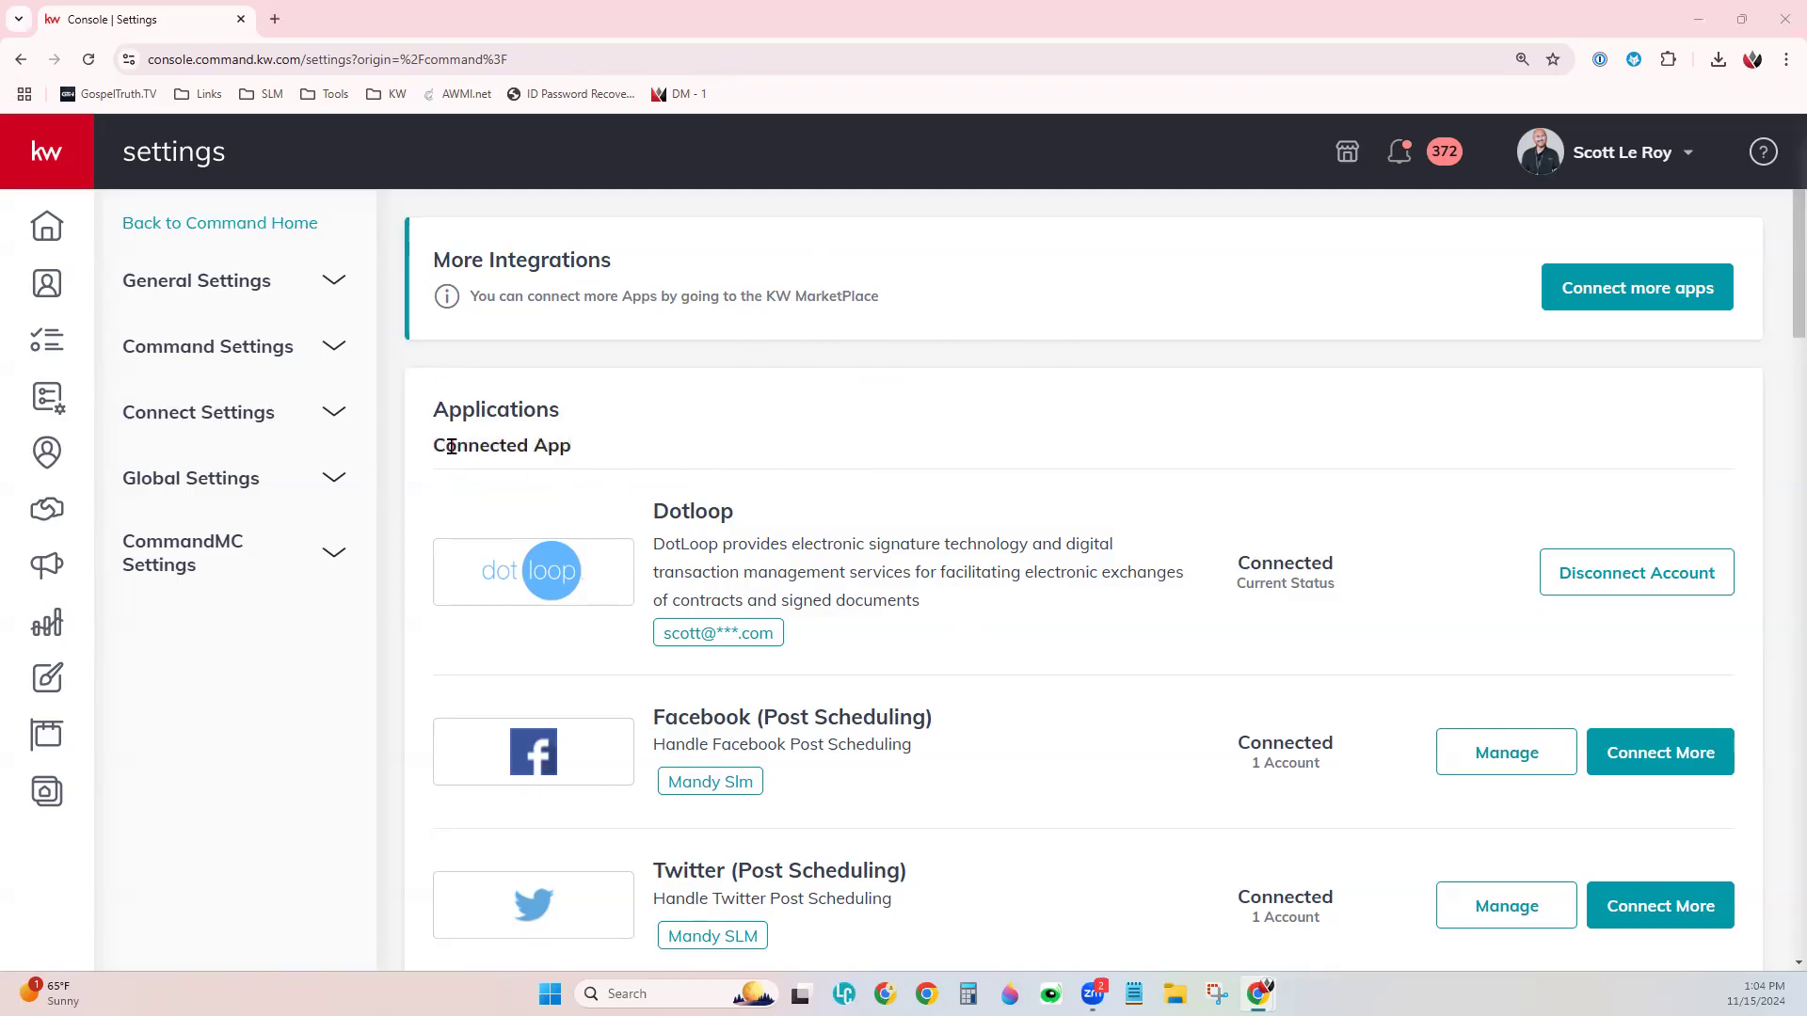
pyautogui.scroll(-7, 1025, 628)
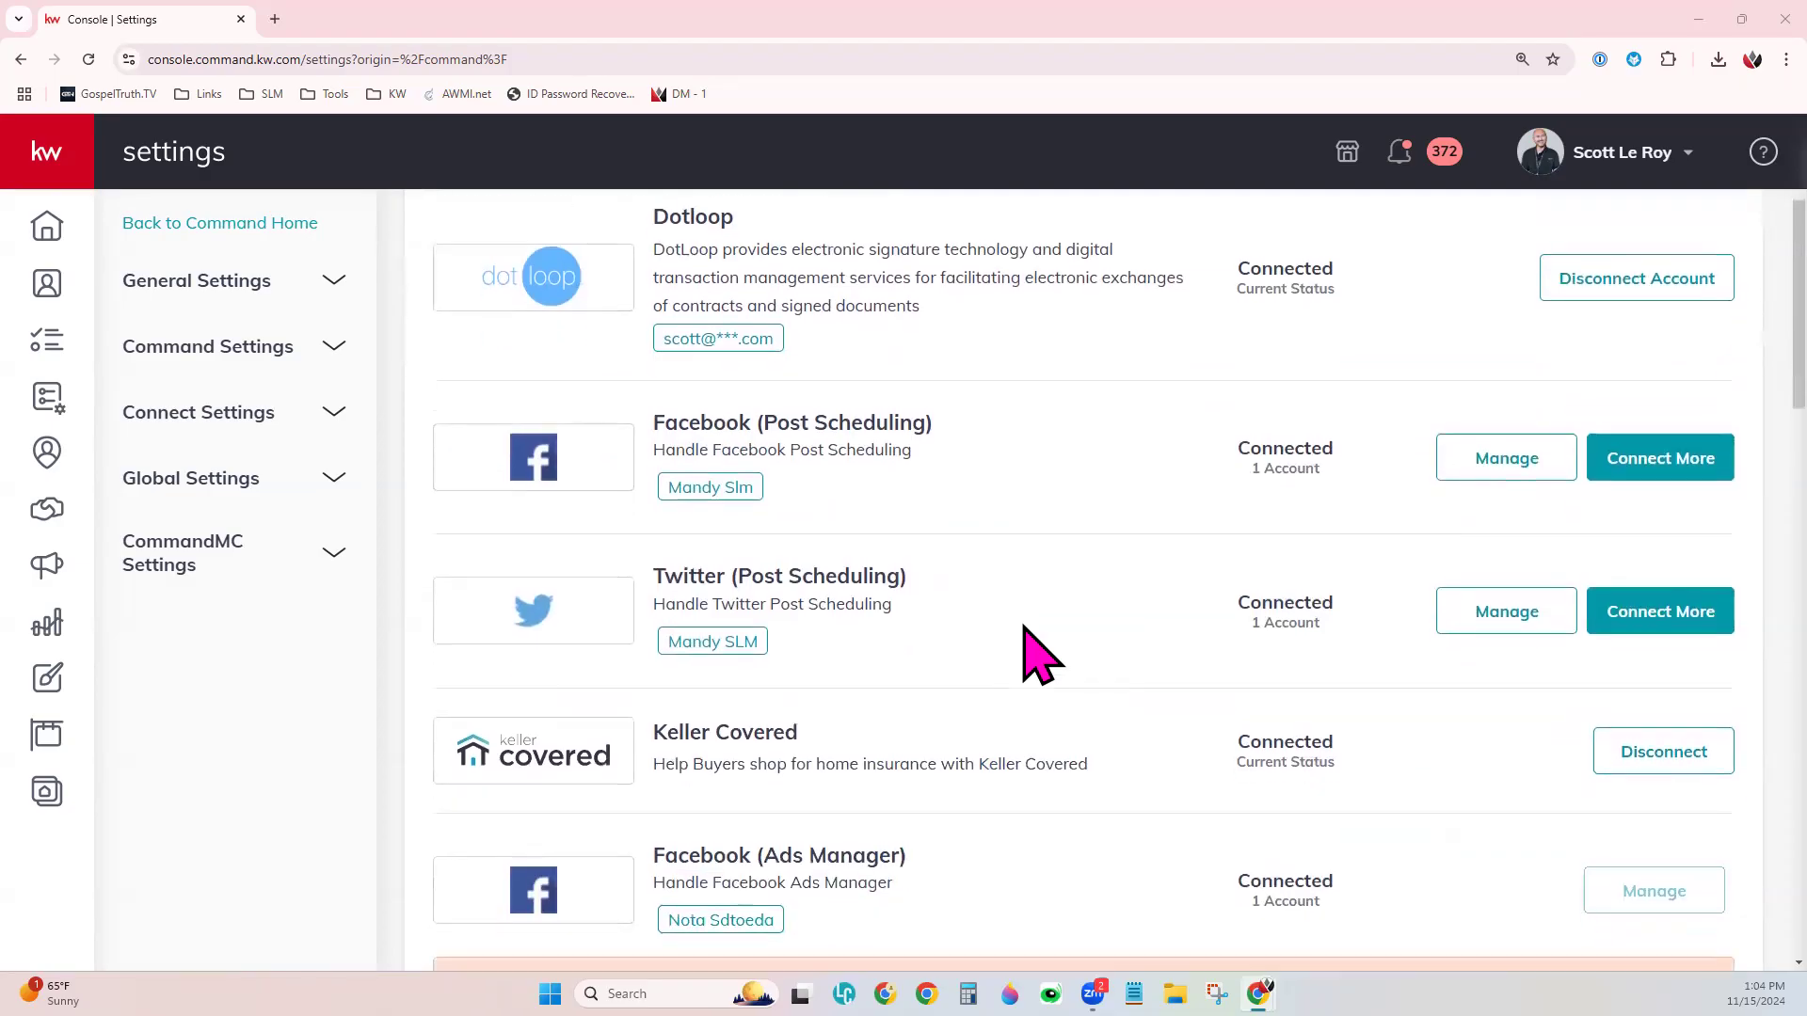
pyautogui.scroll(-3, 1039, 649)
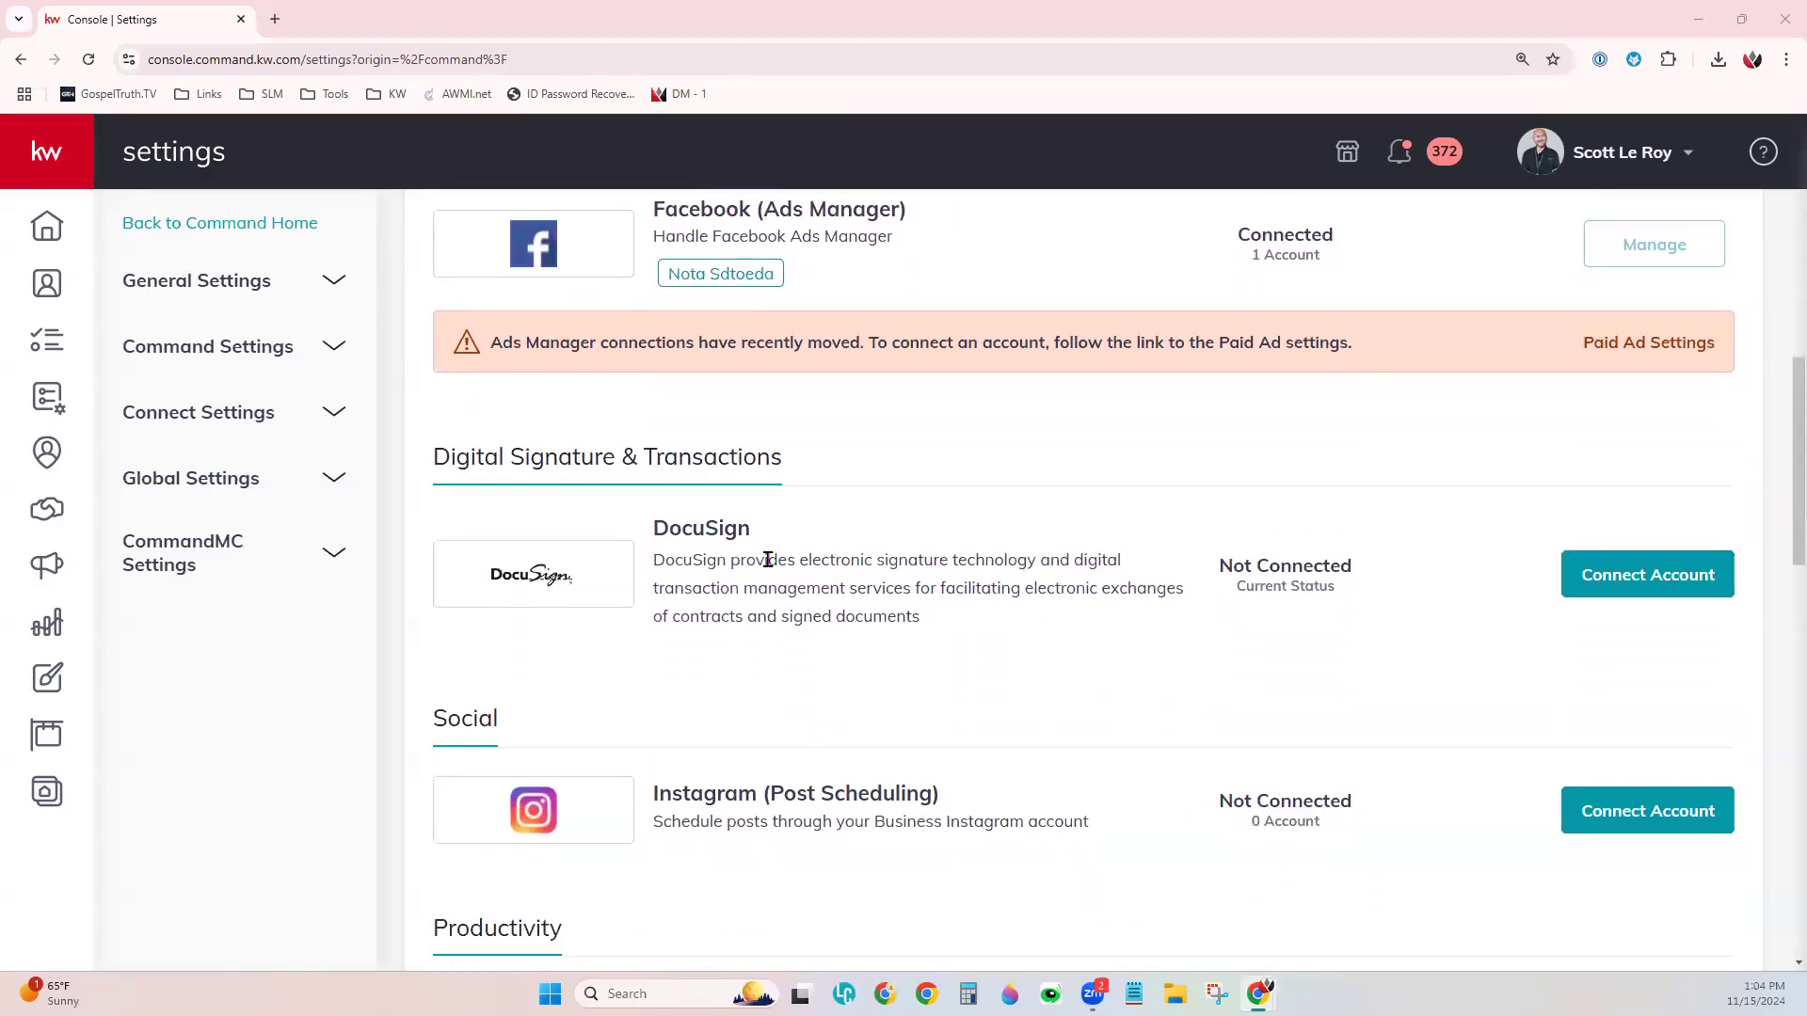
pyautogui.moveTo(457, 459); pyautogui.dragTo(818, 492)
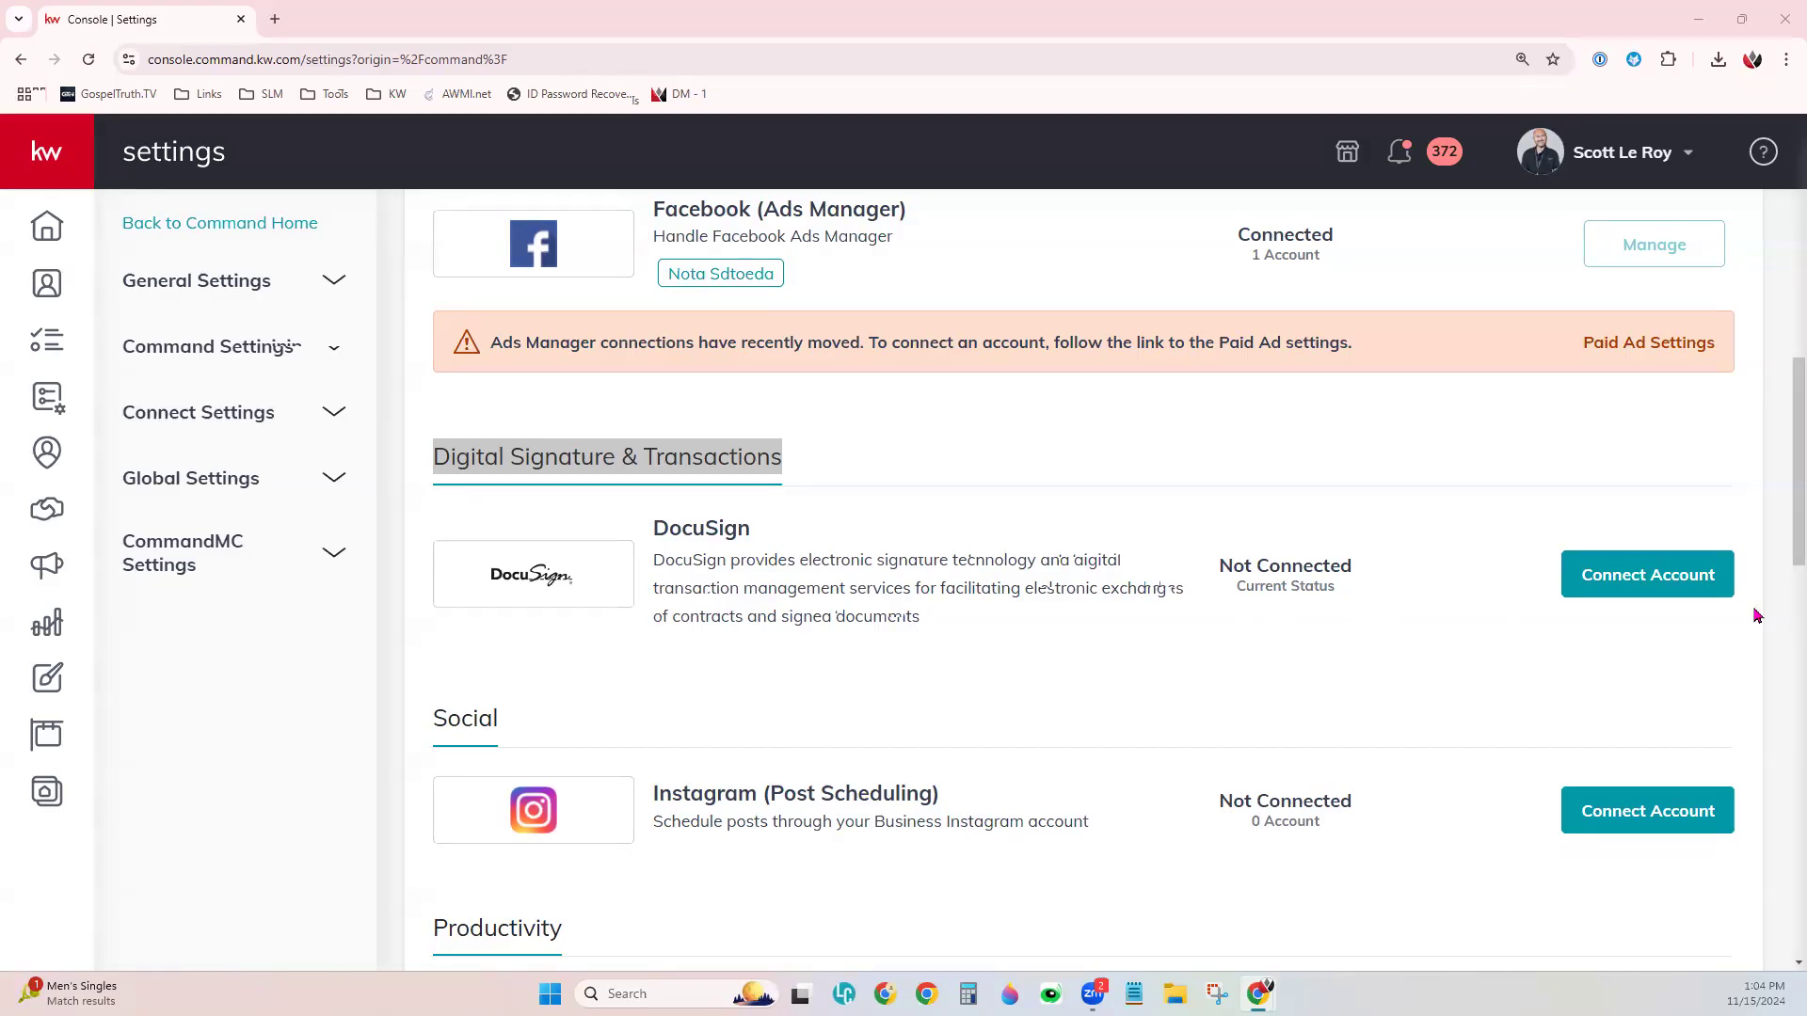
pyautogui.click(1680, 591)
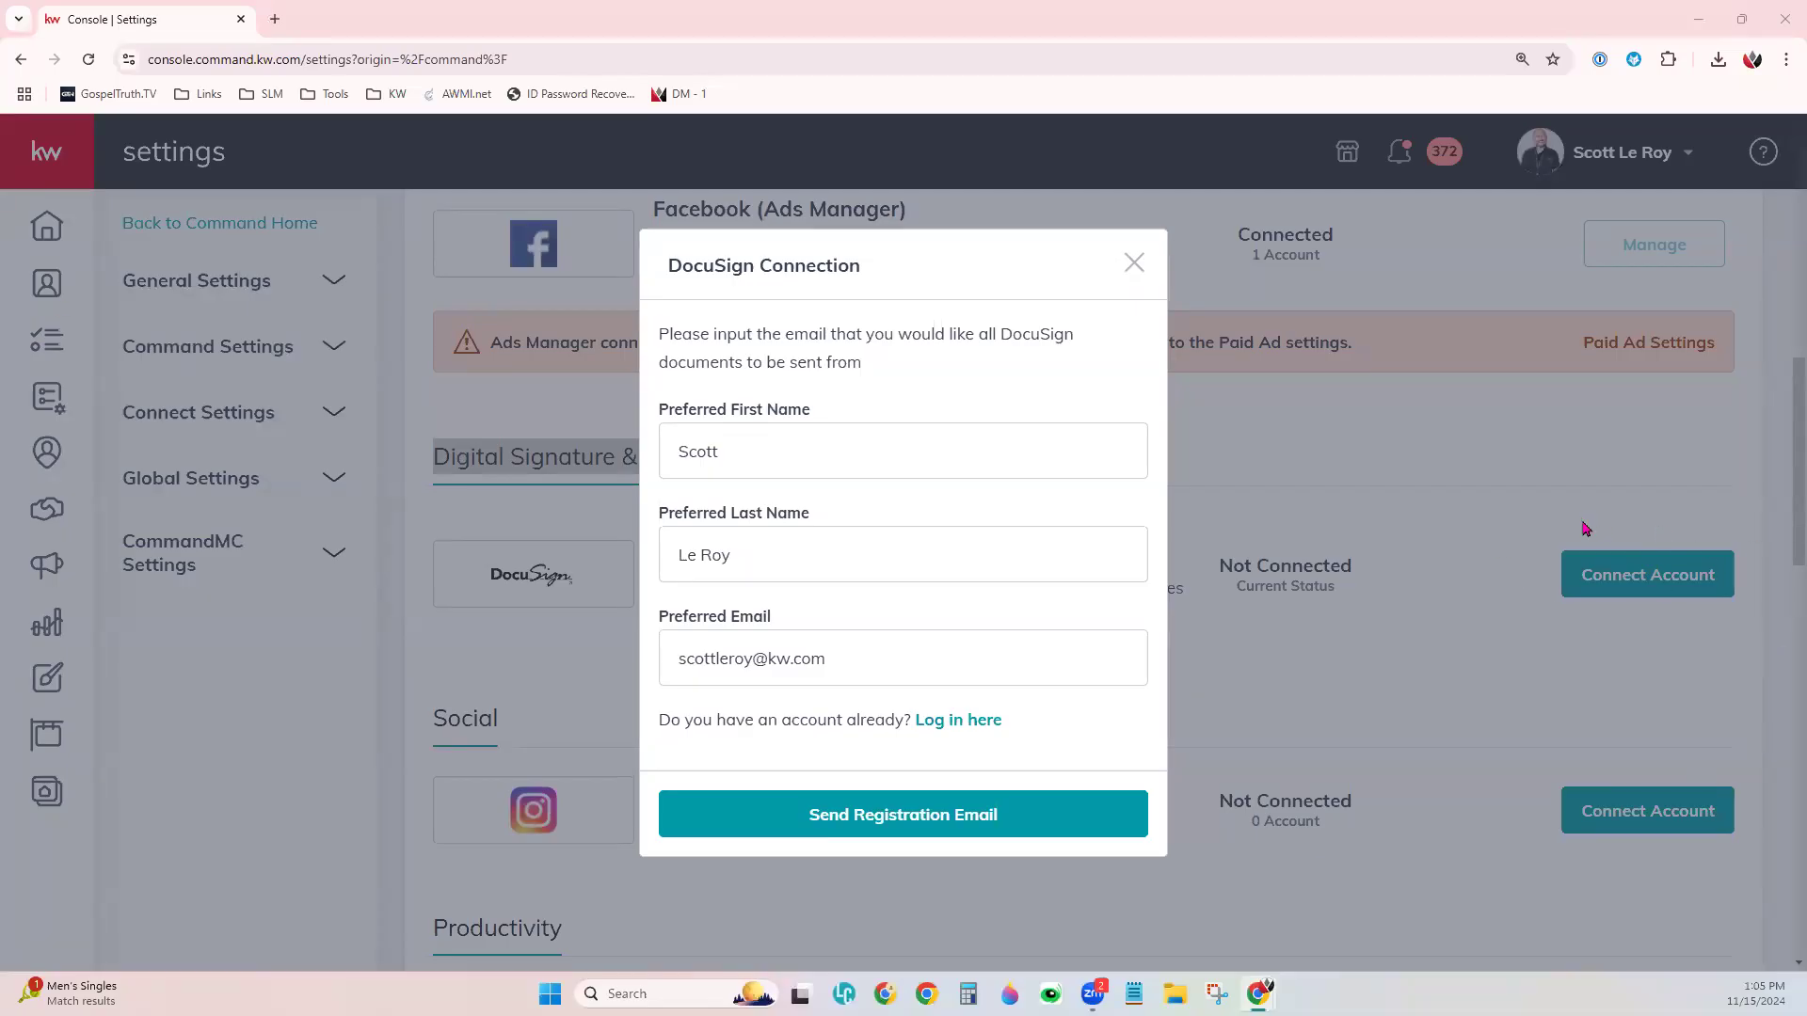
pyautogui.click(782, 439)
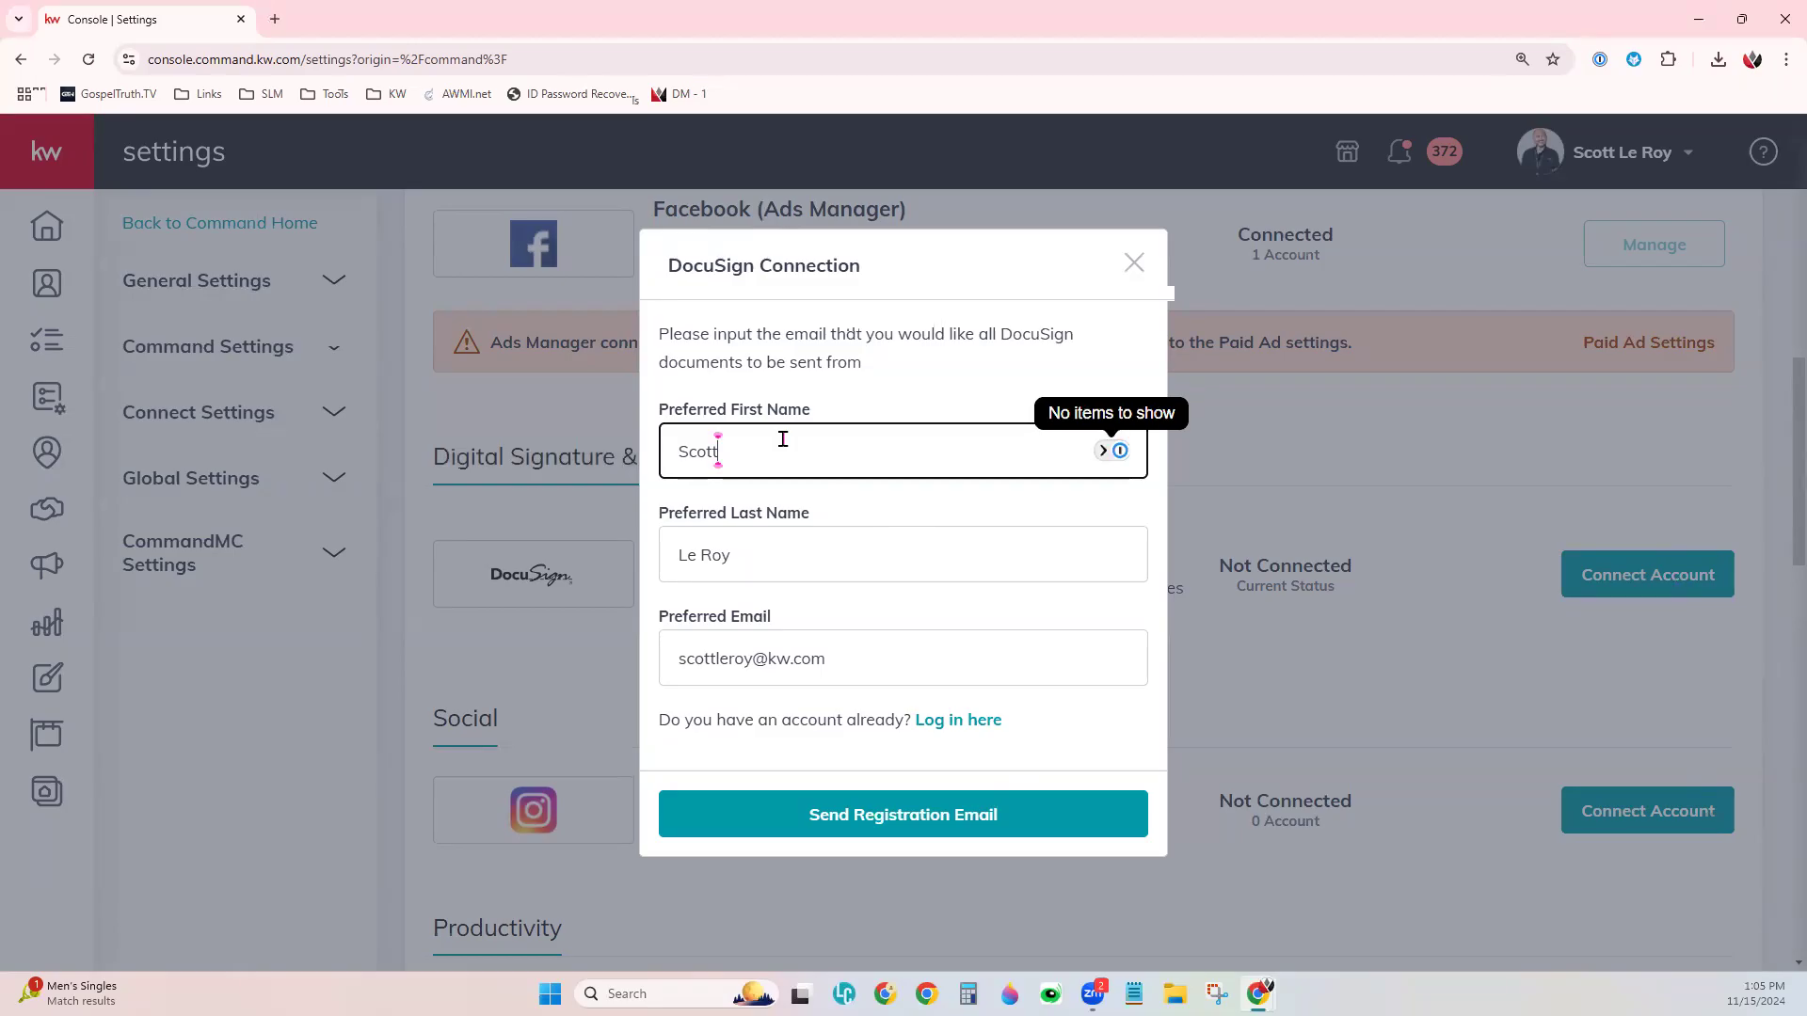
pyautogui.click(795, 557)
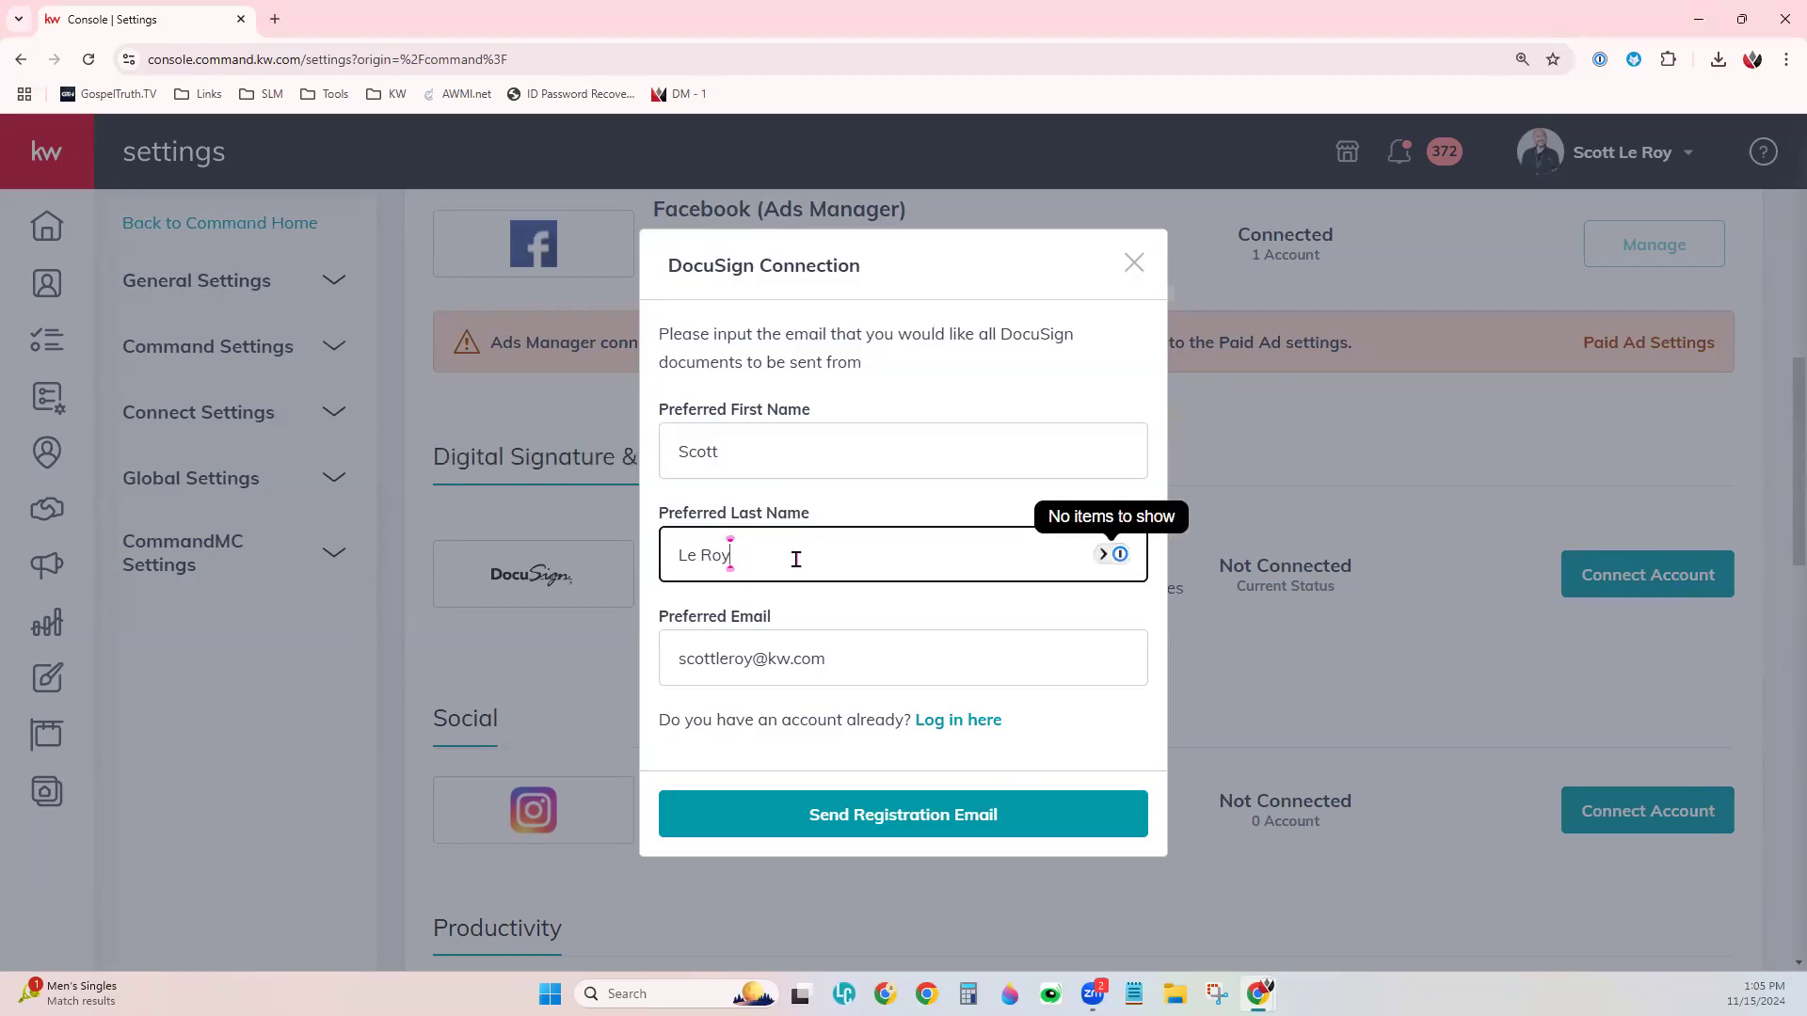
pyautogui.click(846, 659)
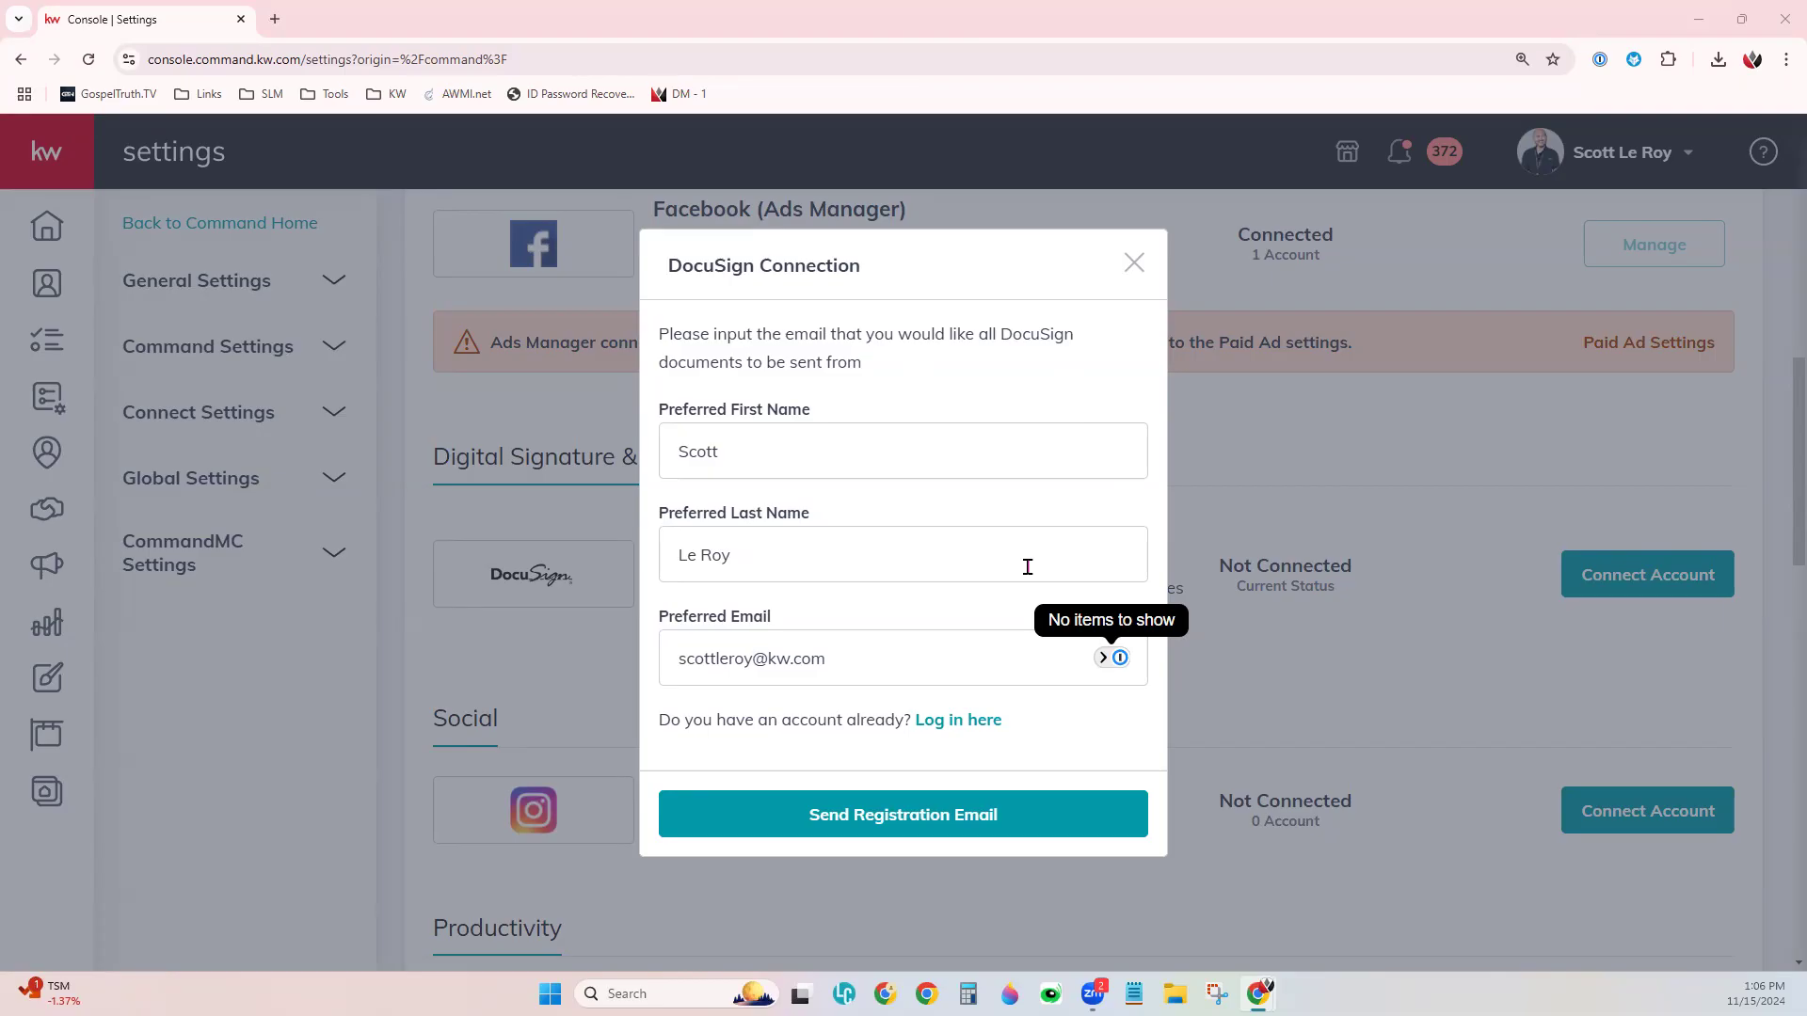
pyautogui.click(1133, 266)
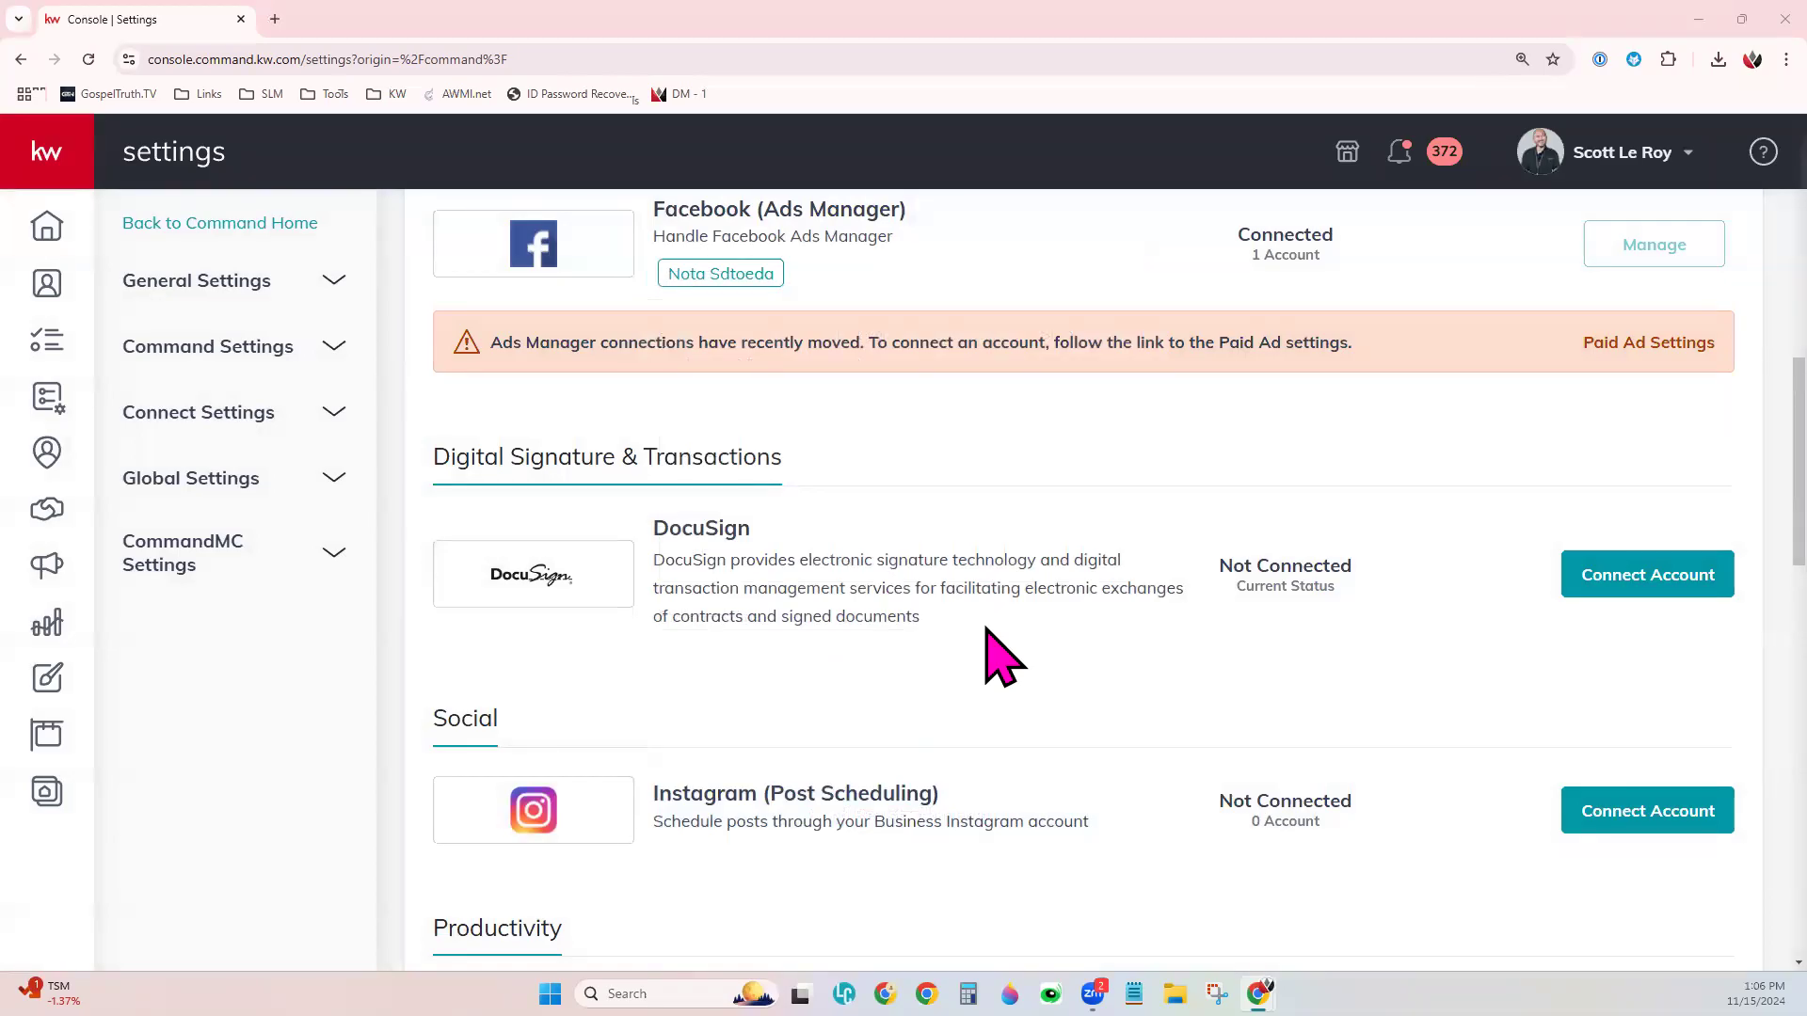
# Request DocuSign login via Log in here, replacing the preferred e-mail with the DocuSign account's e-mail
pyautogui.click(1637, 578)
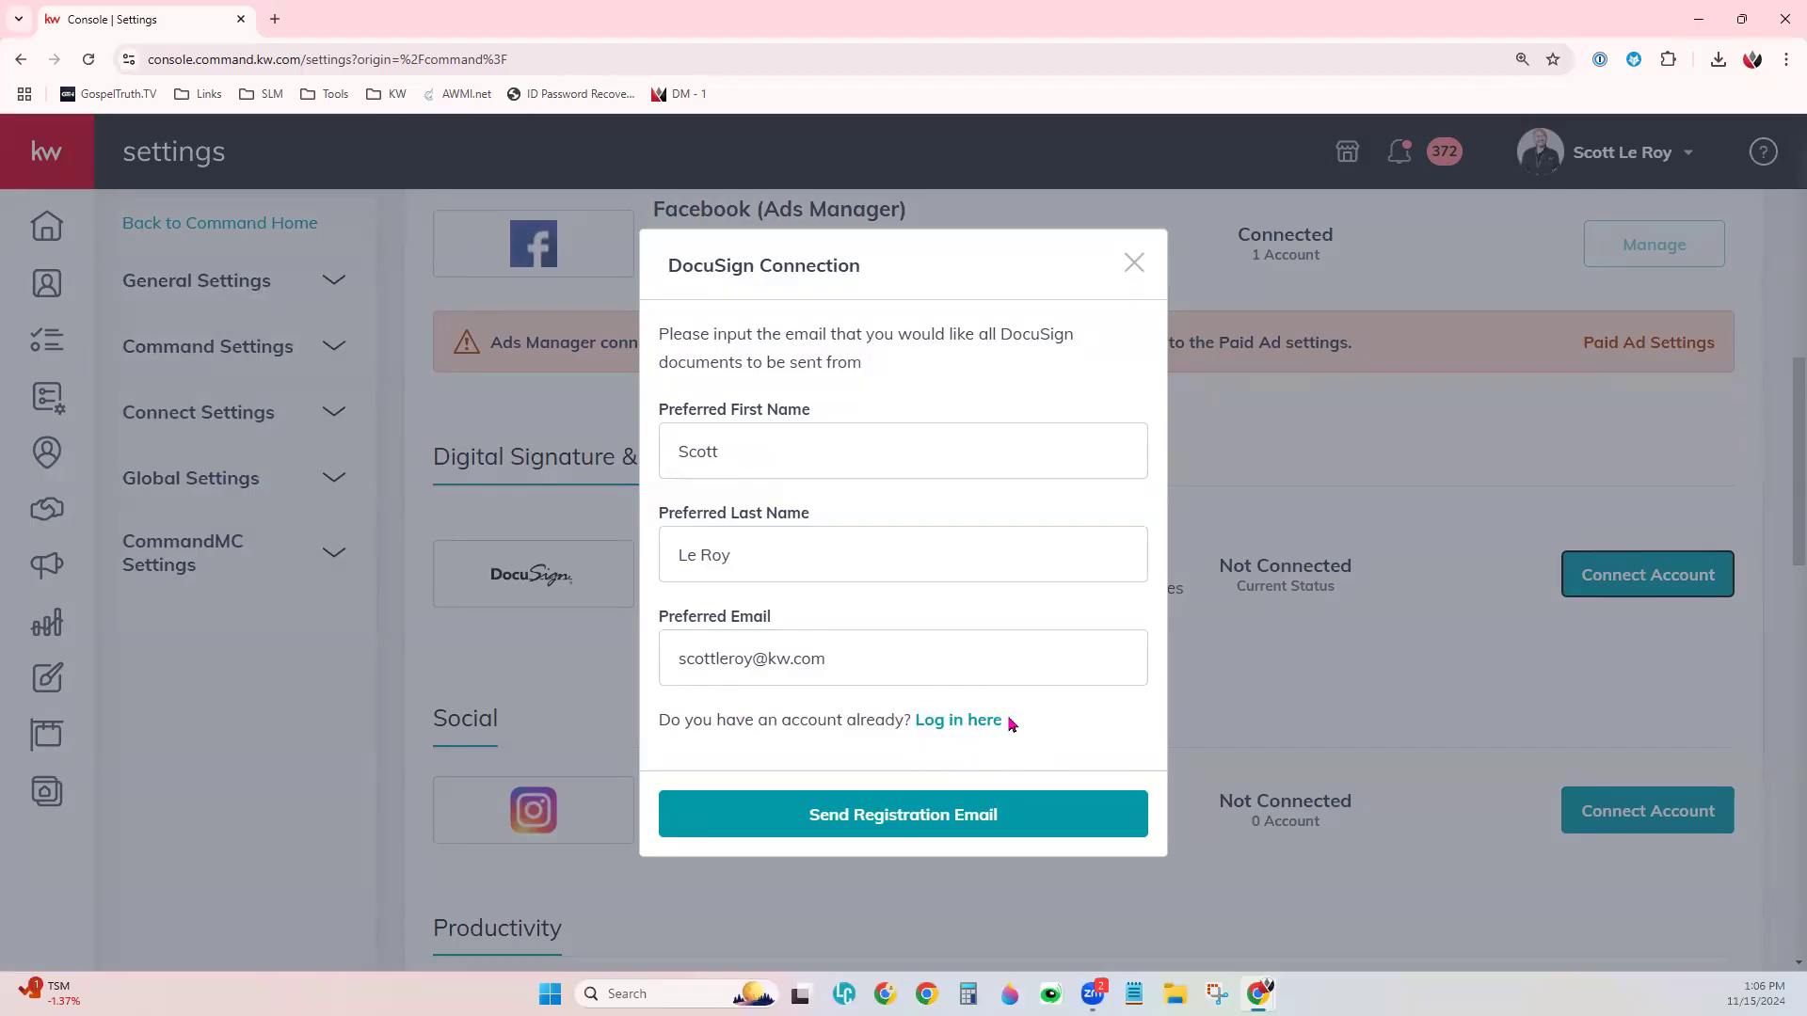
pyautogui.click(963, 722)
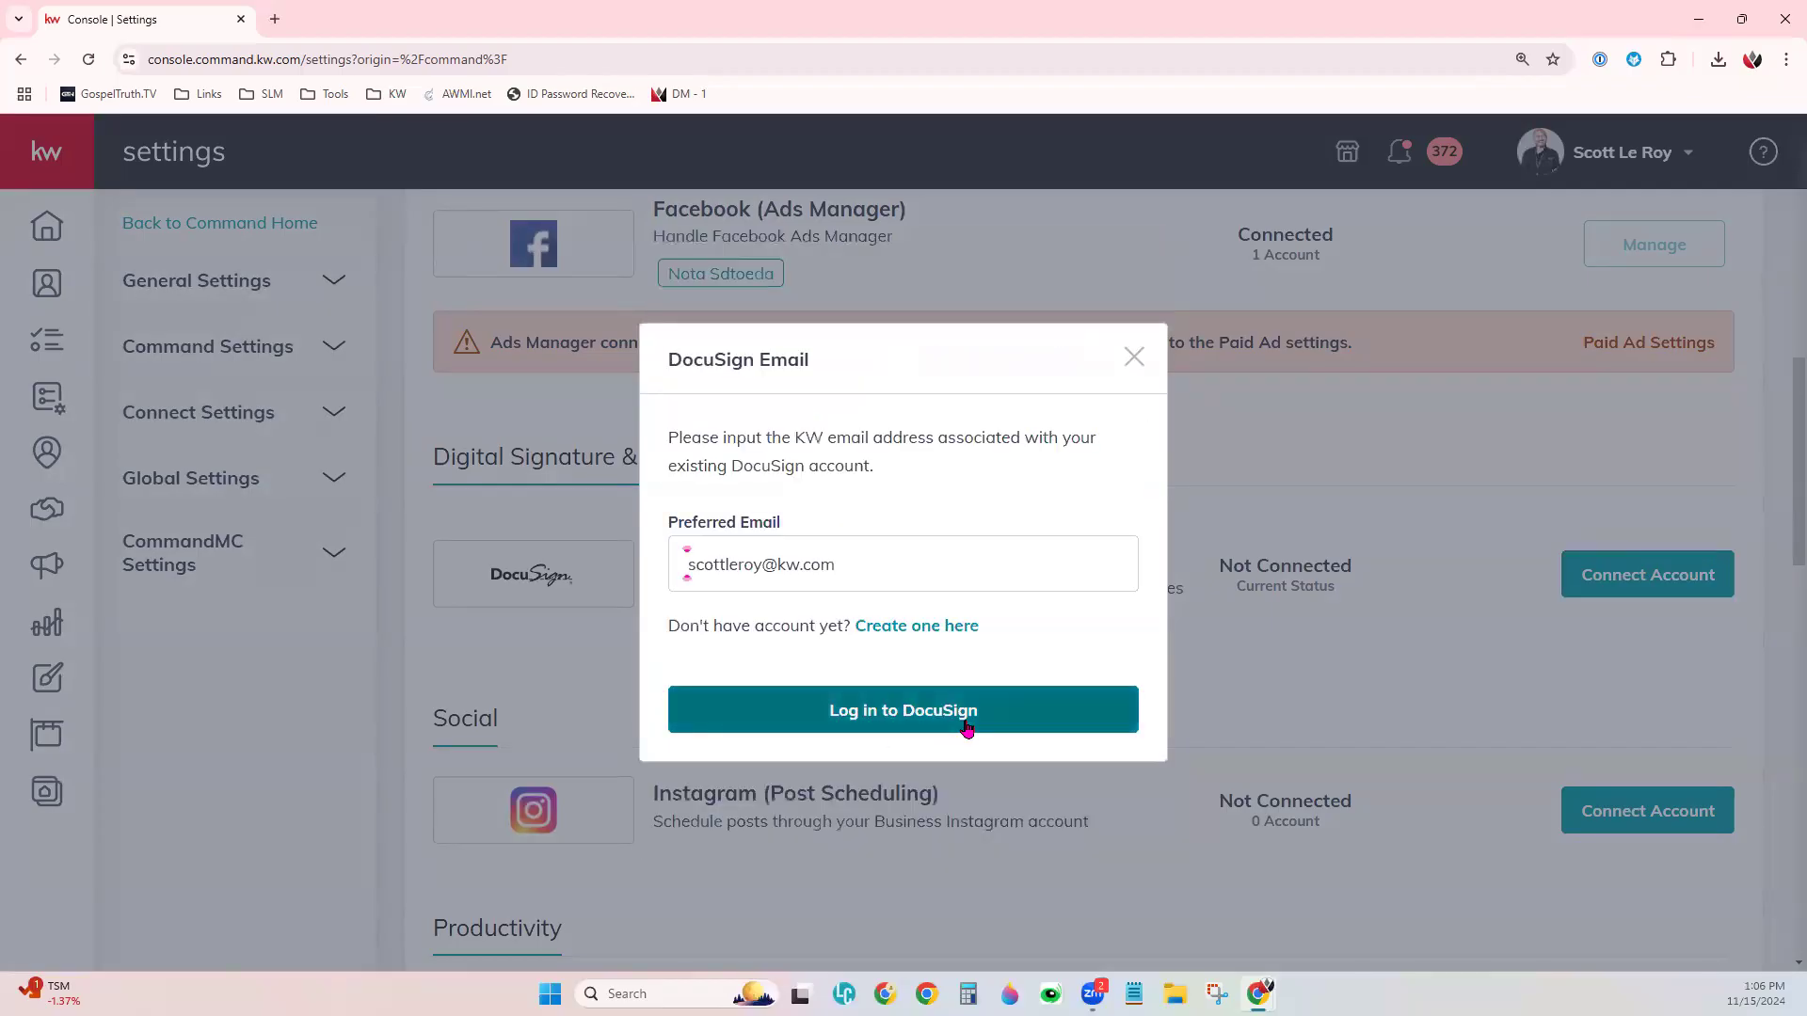
pyautogui.click(837, 564)
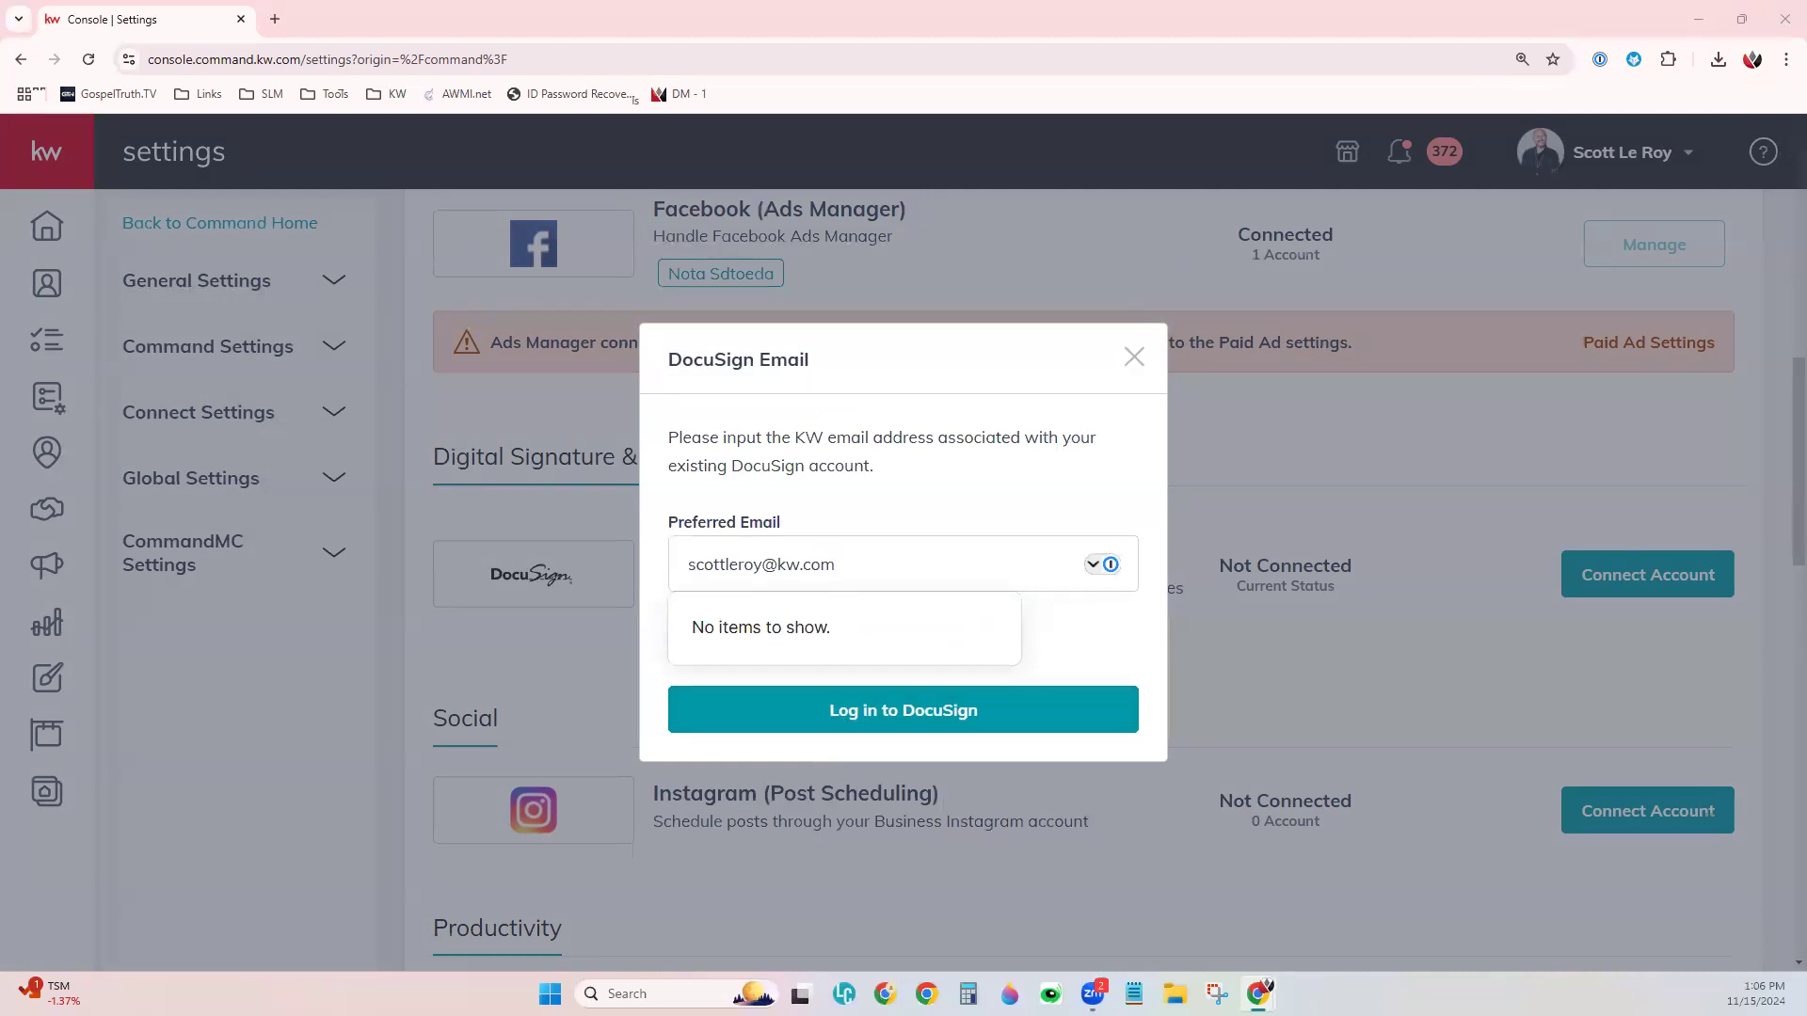
pyautogui.moveTo(838, 565); pyautogui.dragTo(659, 570)
pyautogui.hotkey('ctrl', 'v')
pyautogui.click(1075, 635)
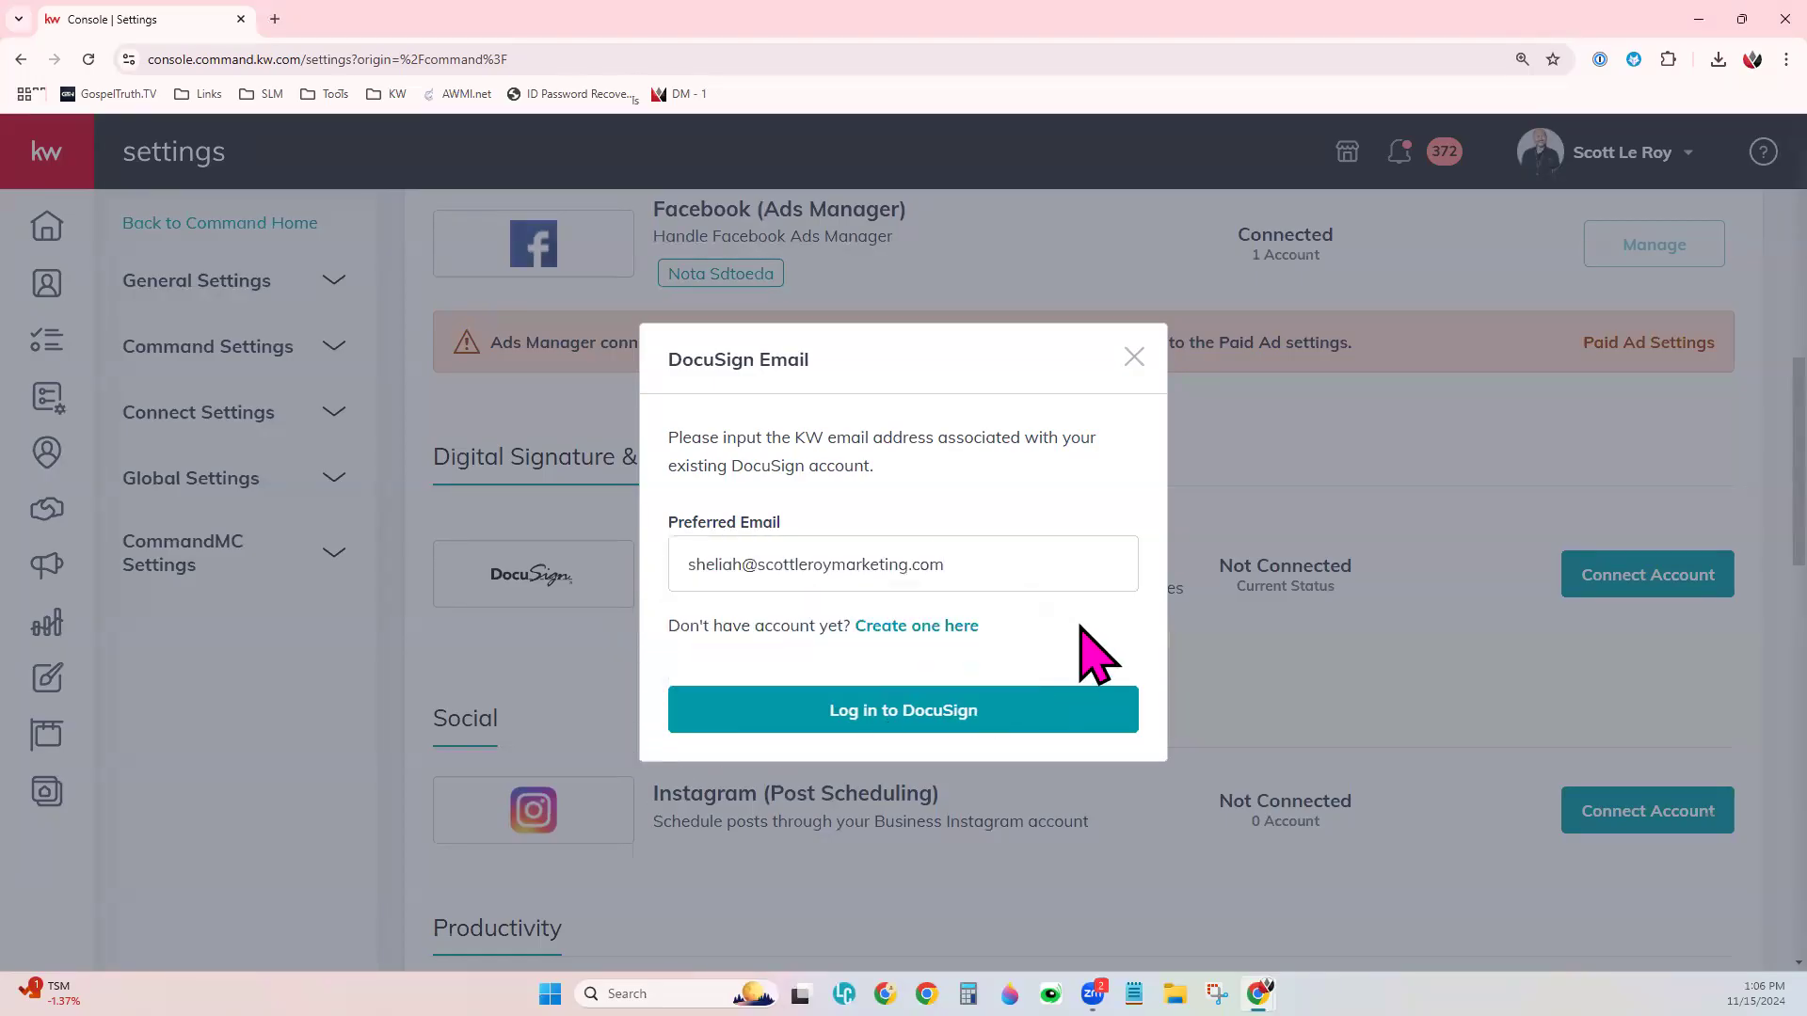
pyautogui.click(986, 706)
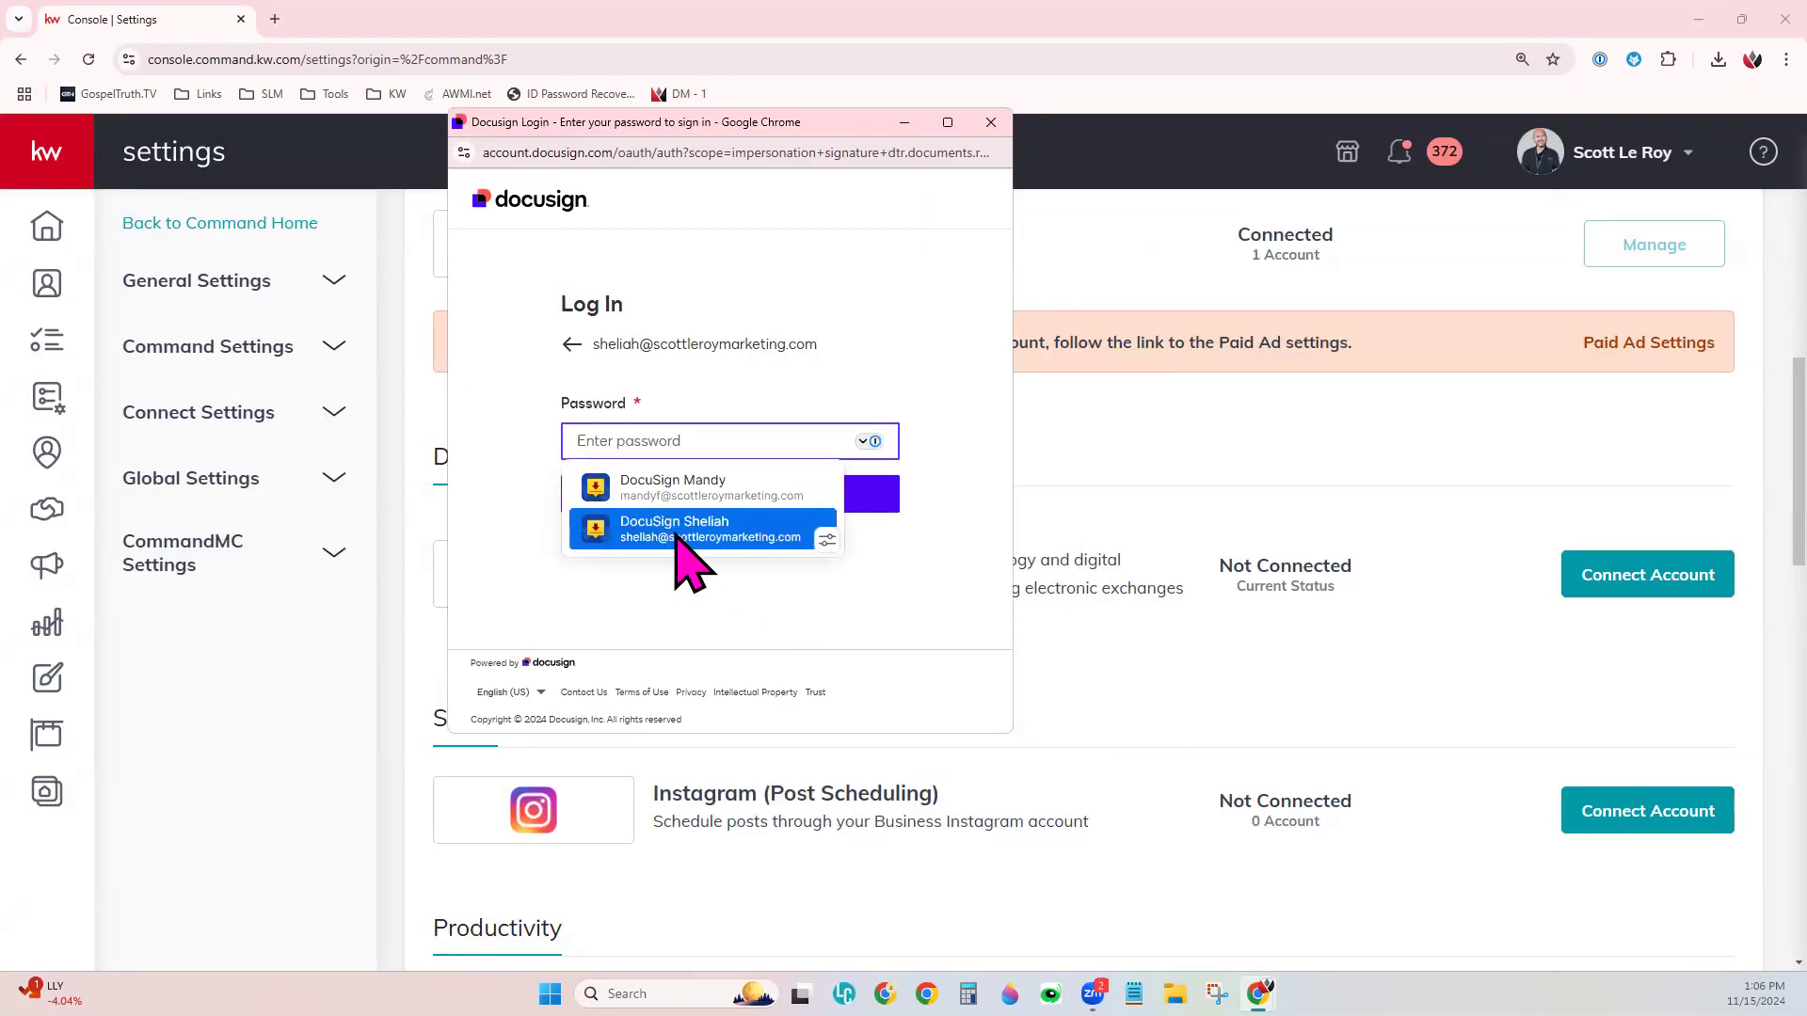
# Log in to DocuSign with the autofilled saved password
pyautogui.click(674, 526)
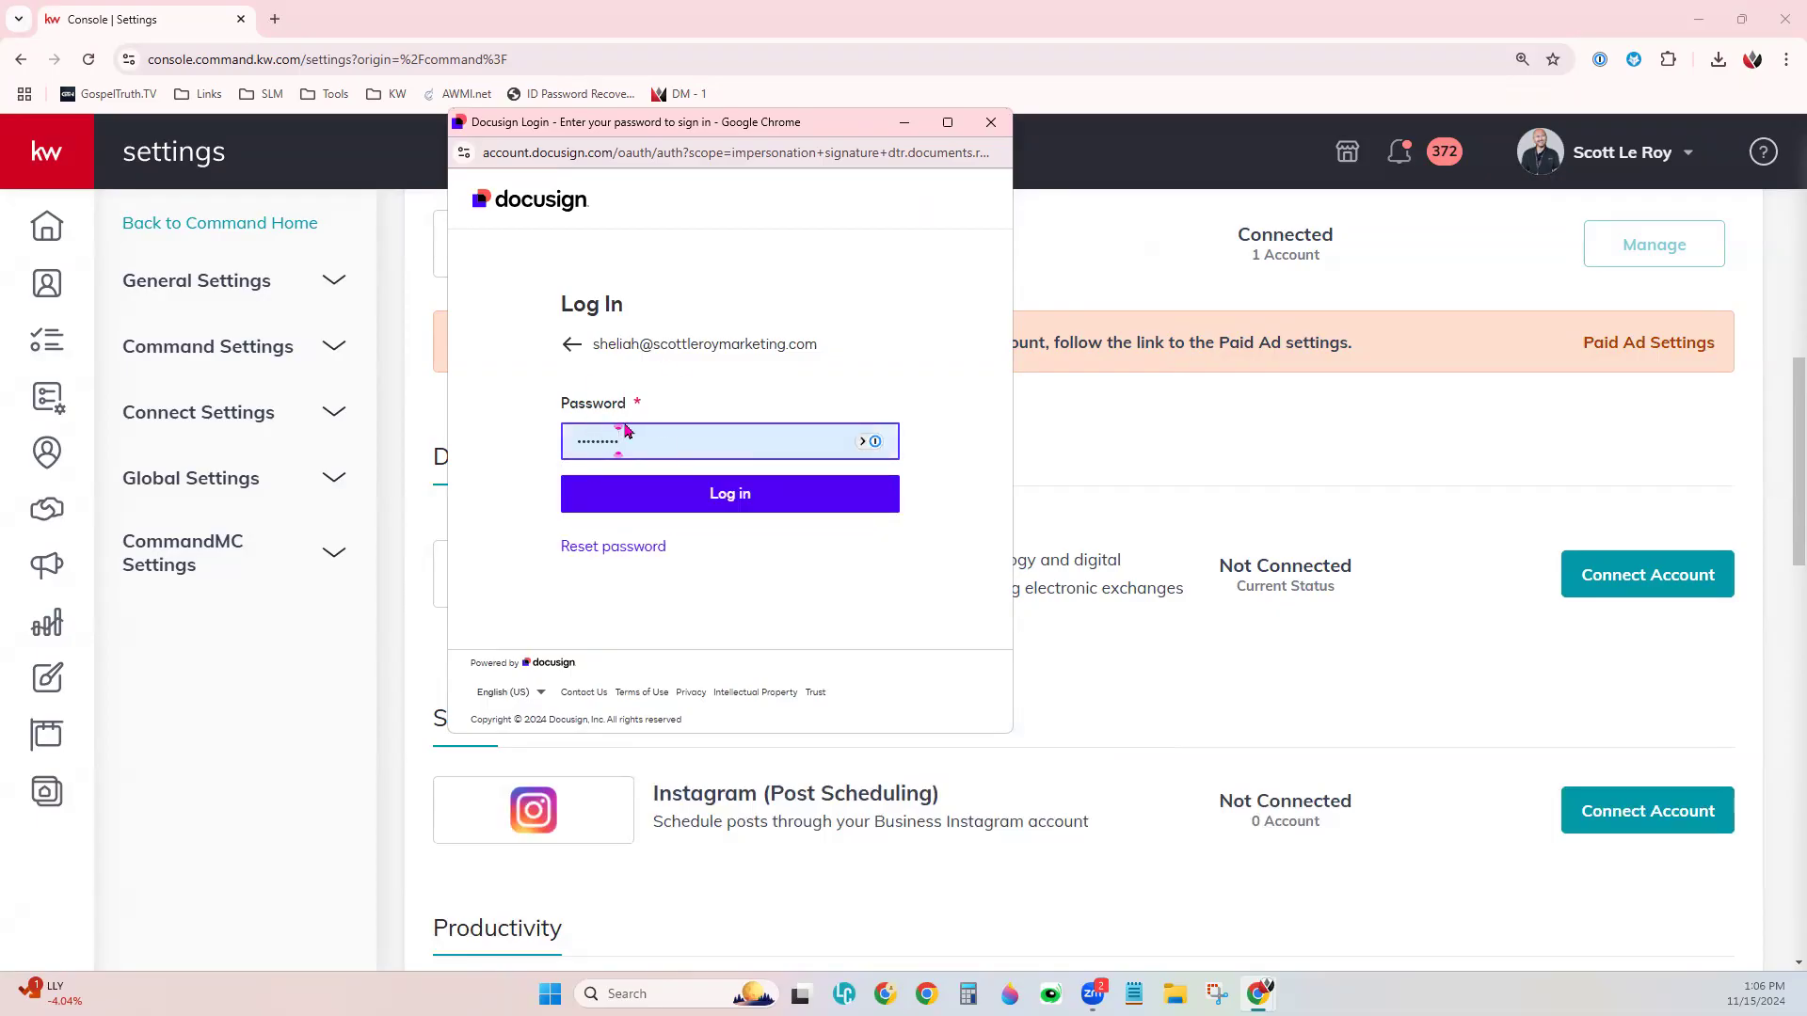
pyautogui.click(760, 499)
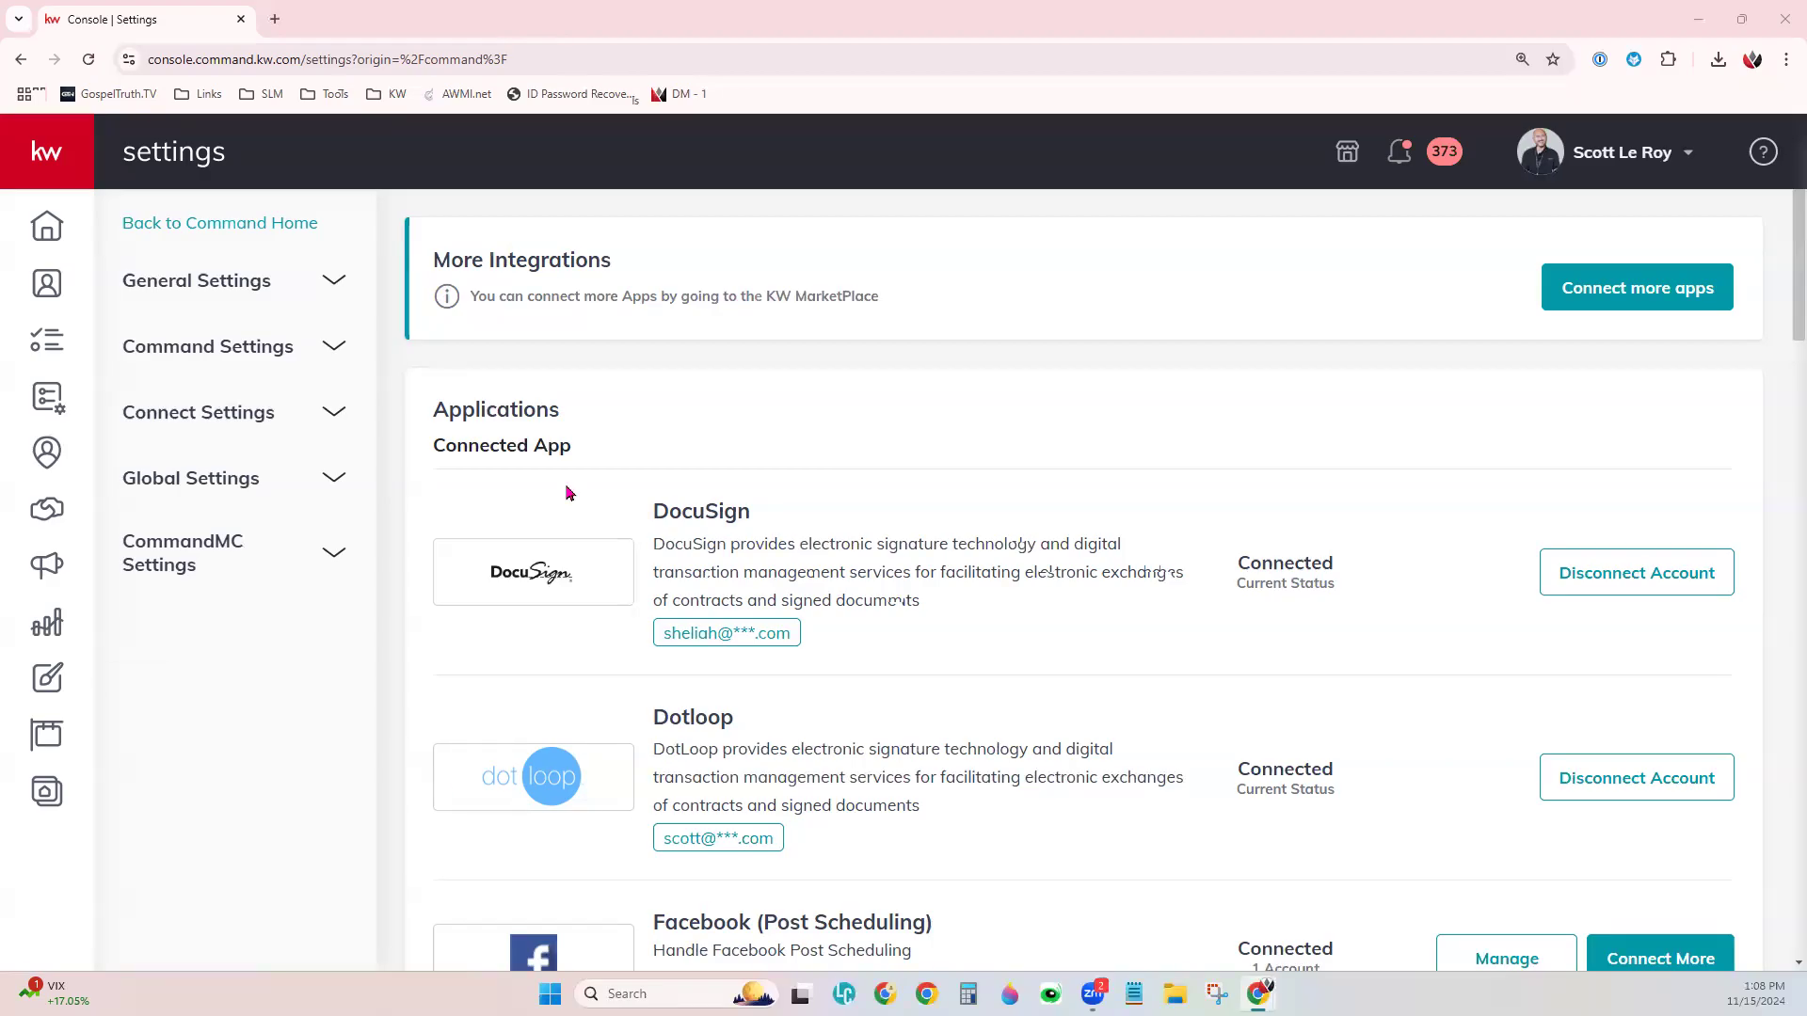
# Go to the Opportunities pipeline from the left sidebar
pyautogui.click(45, 512)
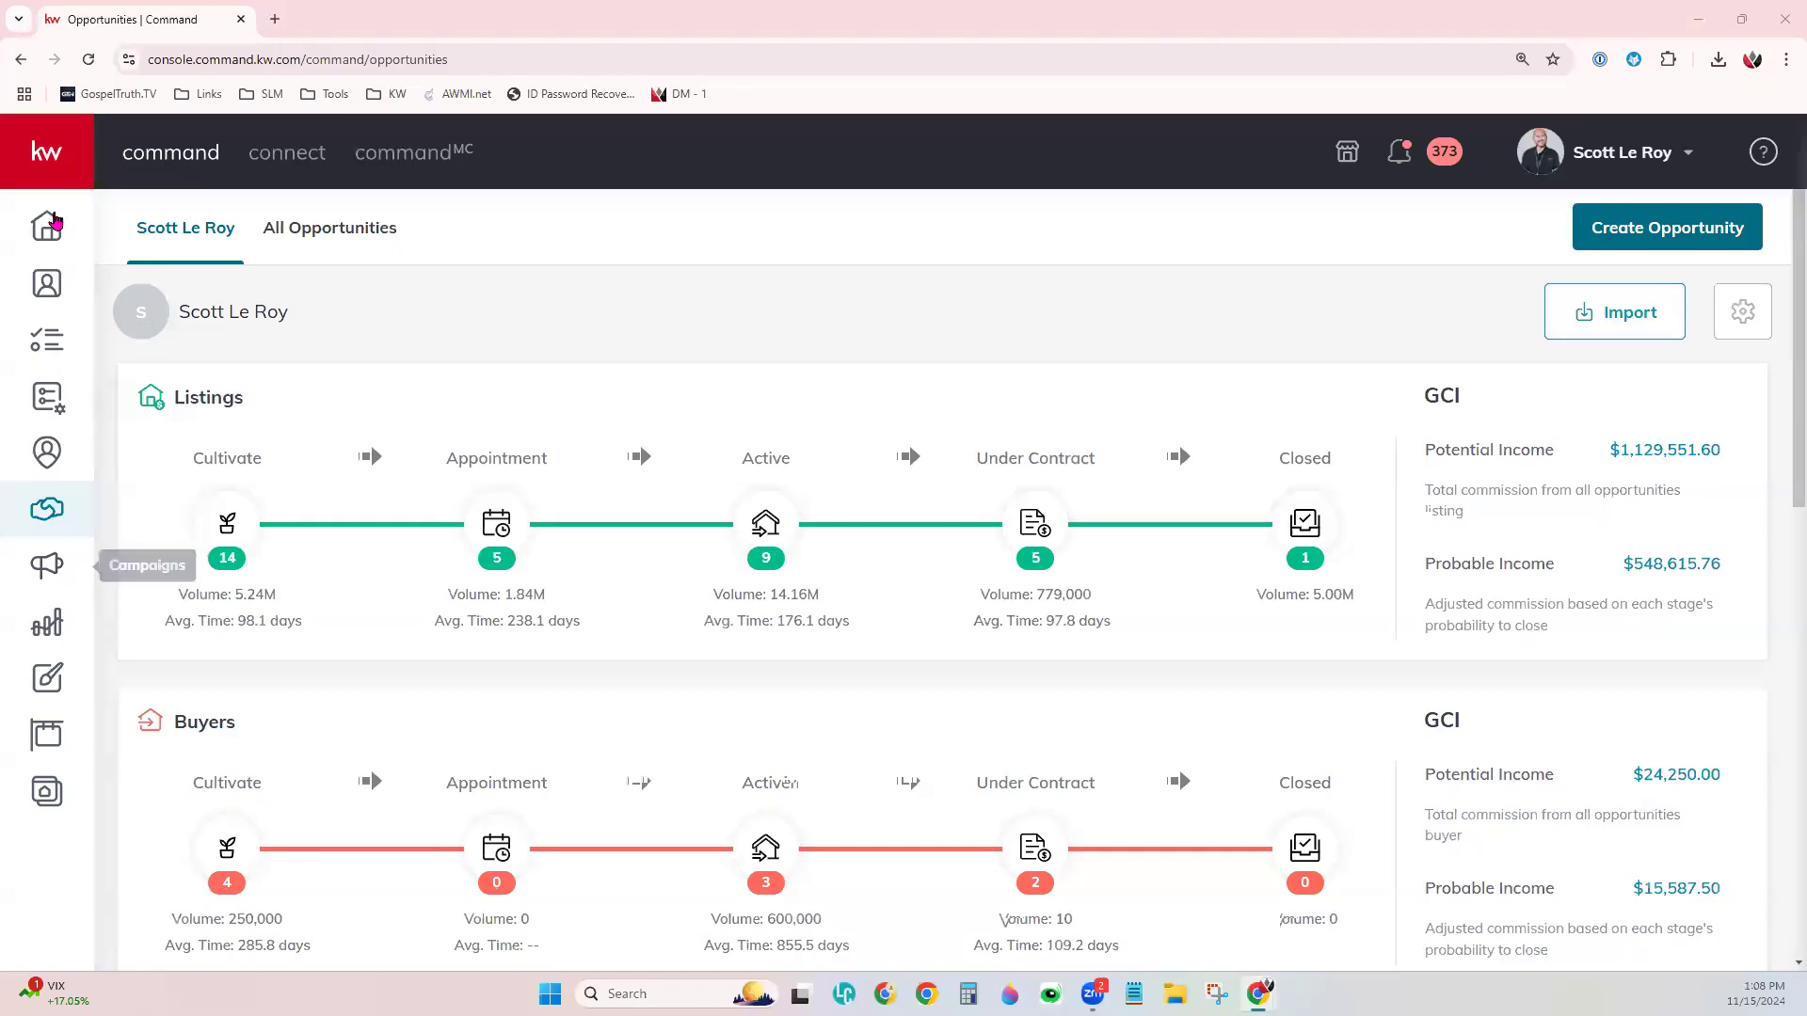
pyautogui.moveTo(77, 178)
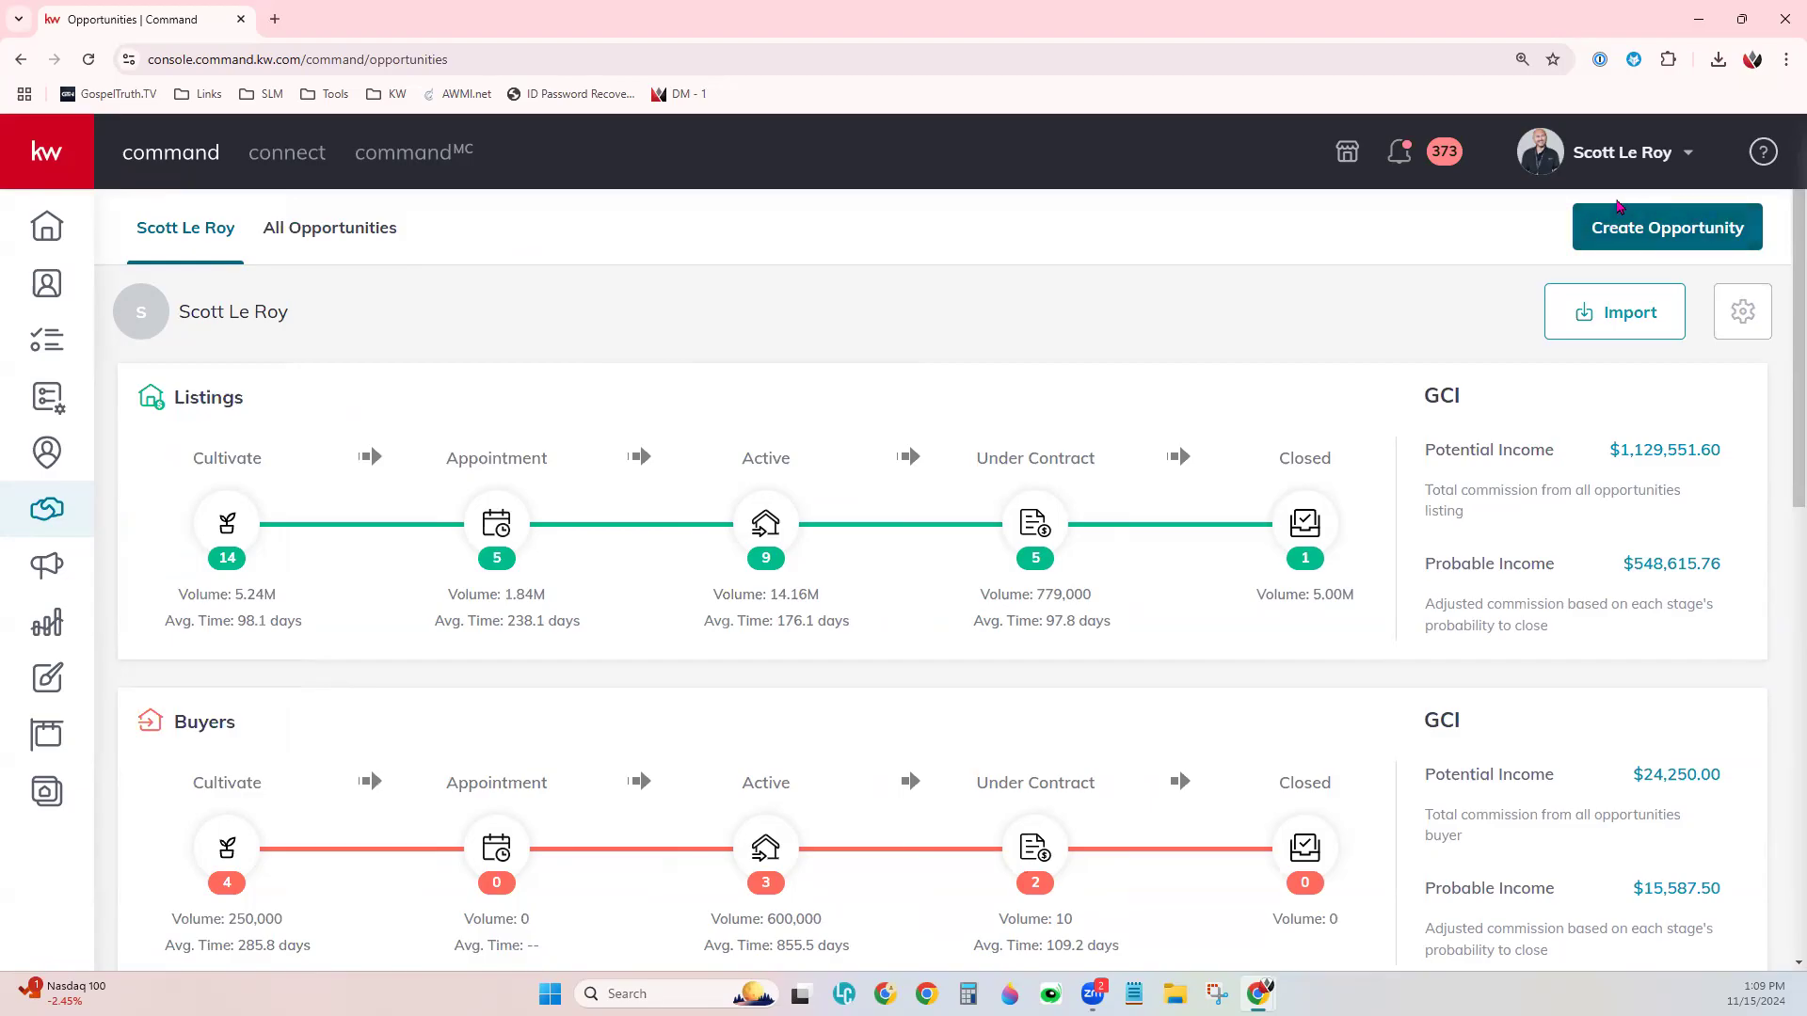
# Start a new Listing opportunity with Houston Premier as the market center
pyautogui.click(1665, 218)
pyautogui.click(807, 379)
pyautogui.click(753, 425)
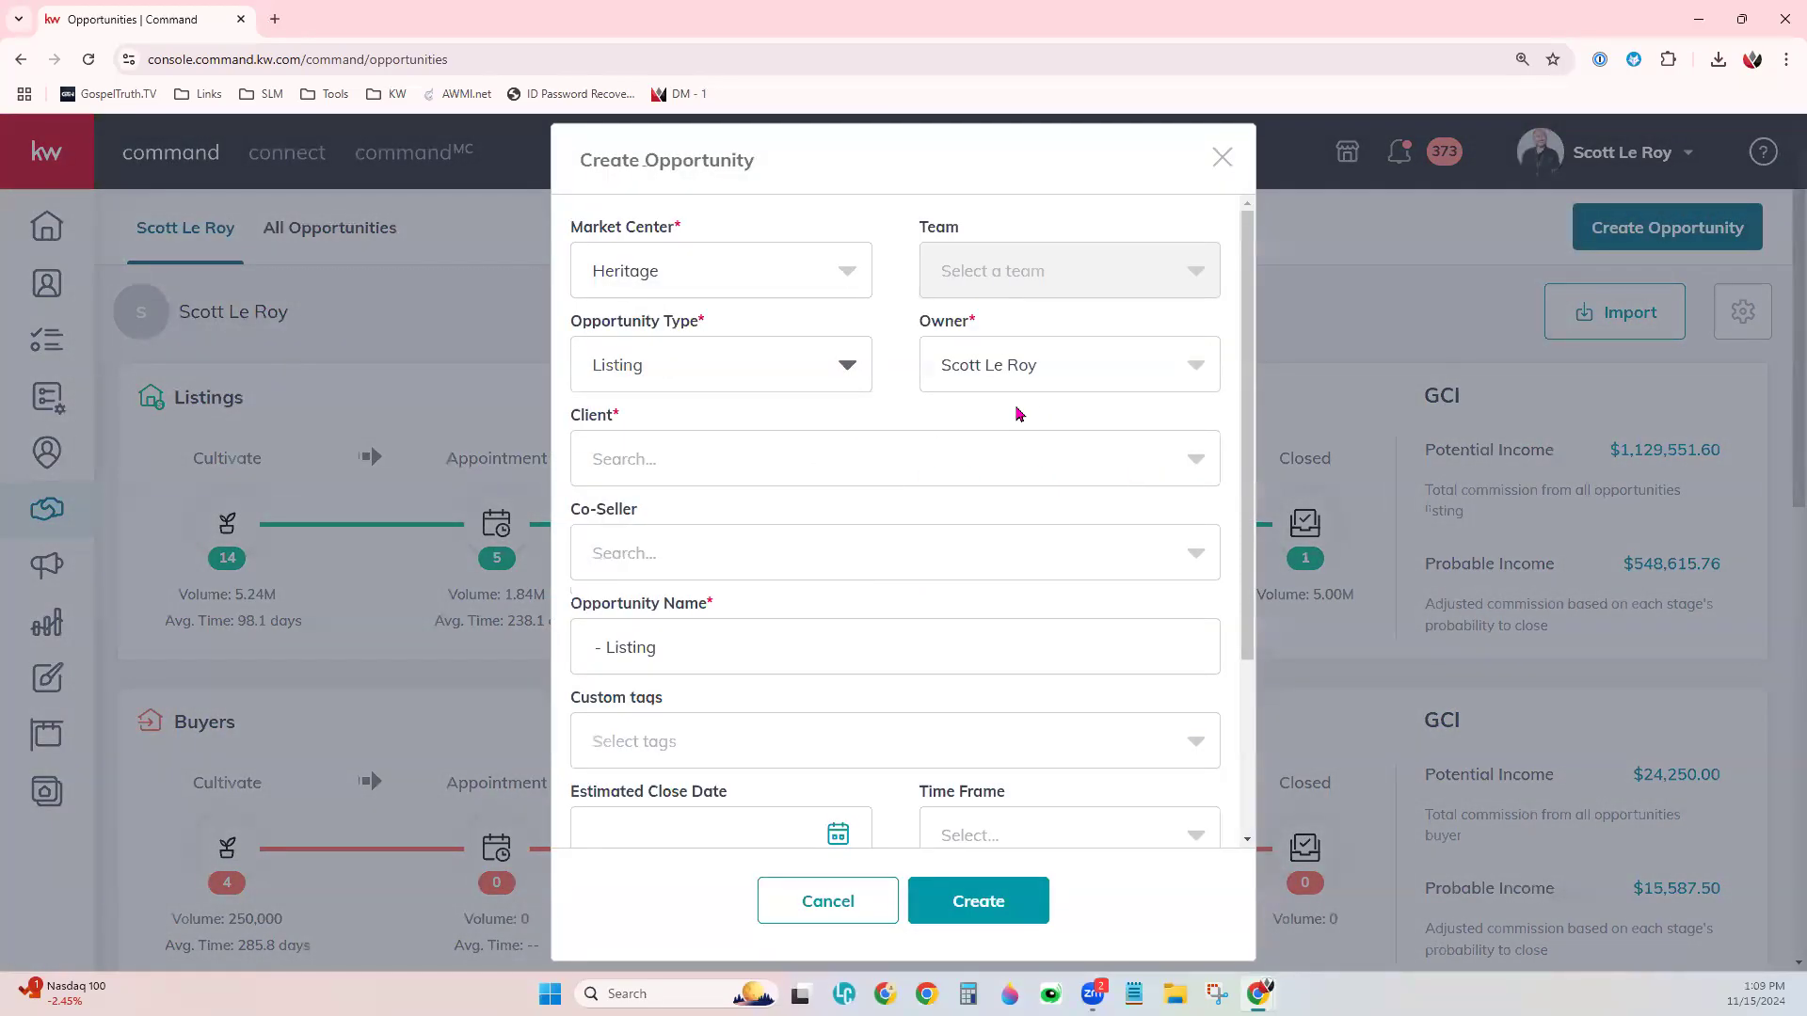
pyautogui.click(840, 275)
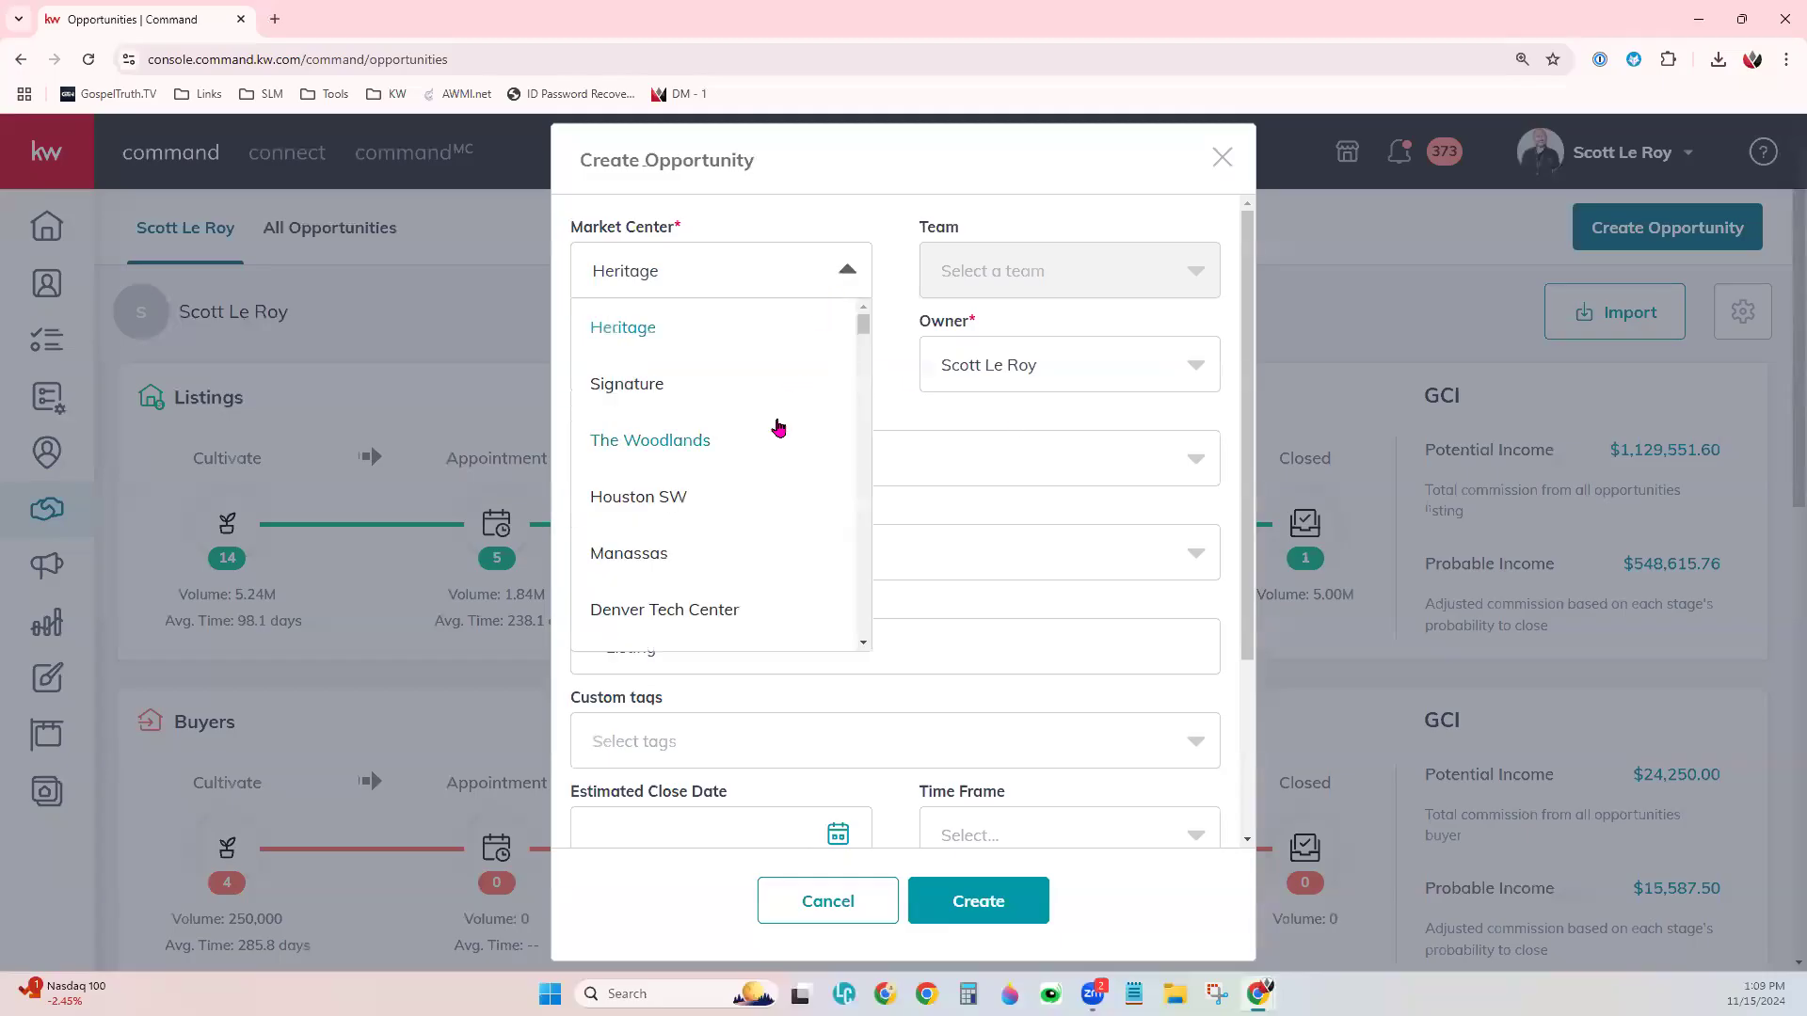
pyautogui.scroll(-1, 674, 419)
pyautogui.scroll(-1, 768, 600)
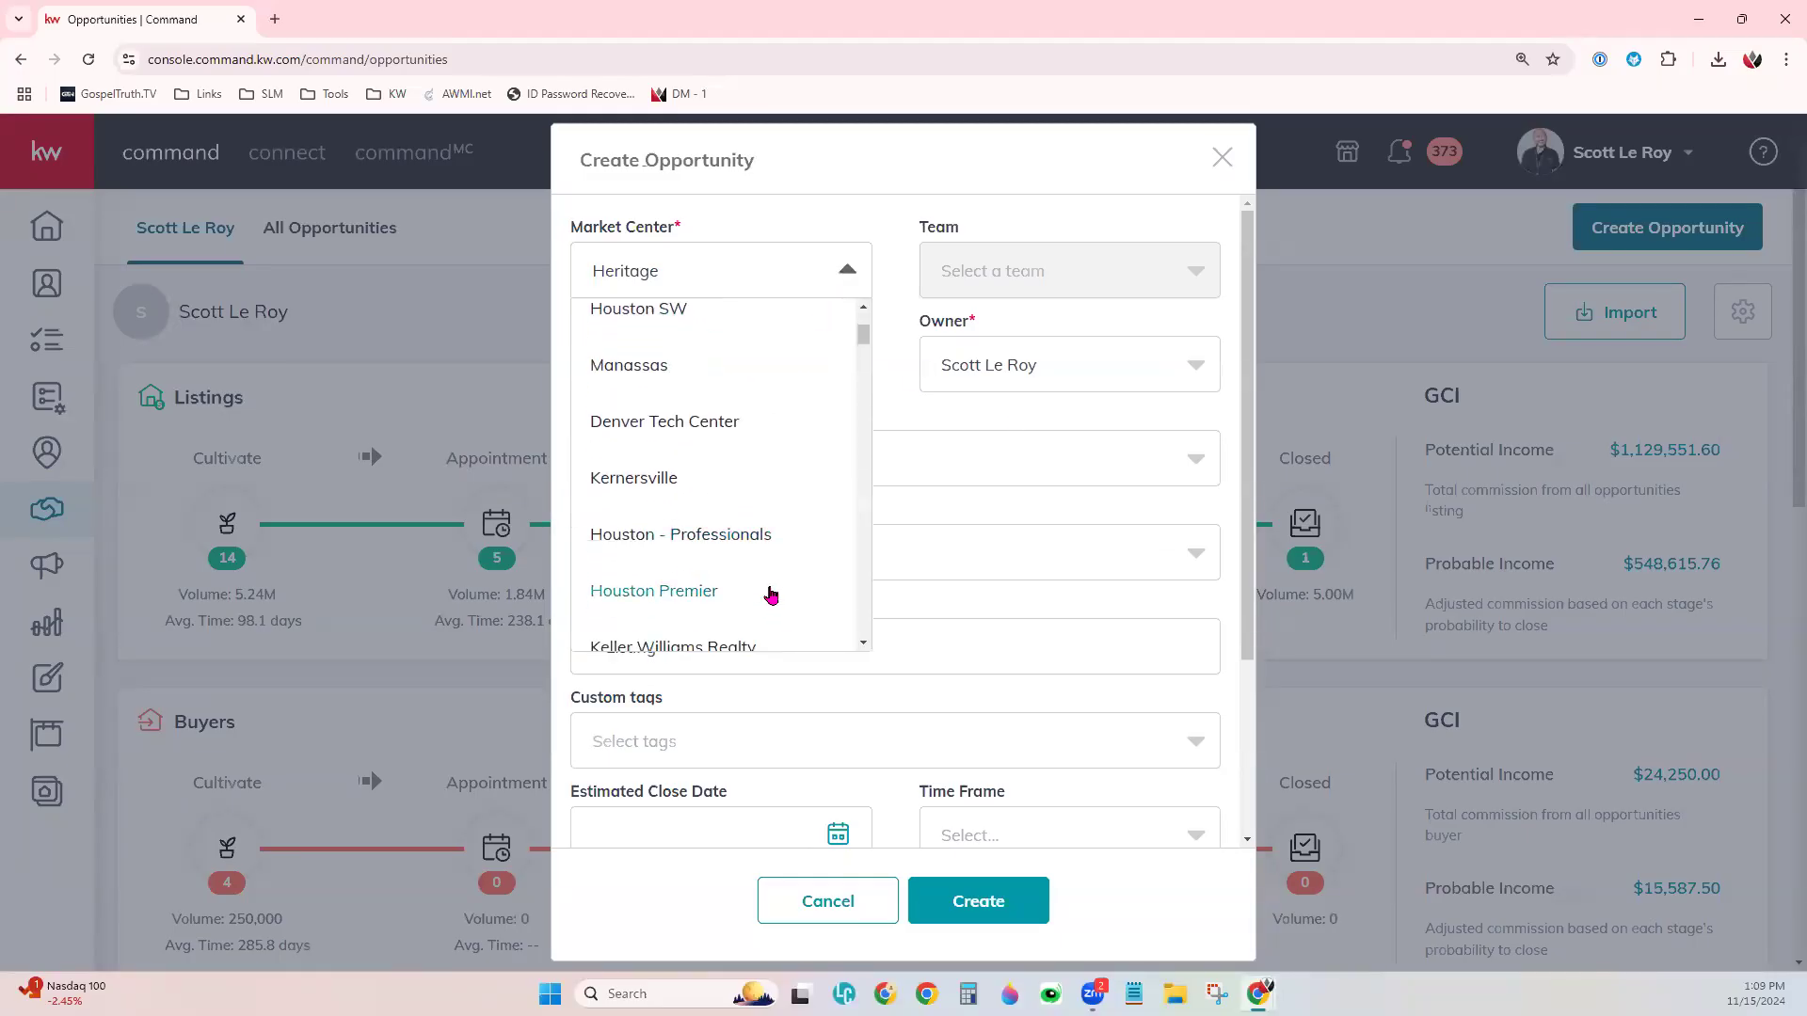
pyautogui.scroll(1, 779, 505)
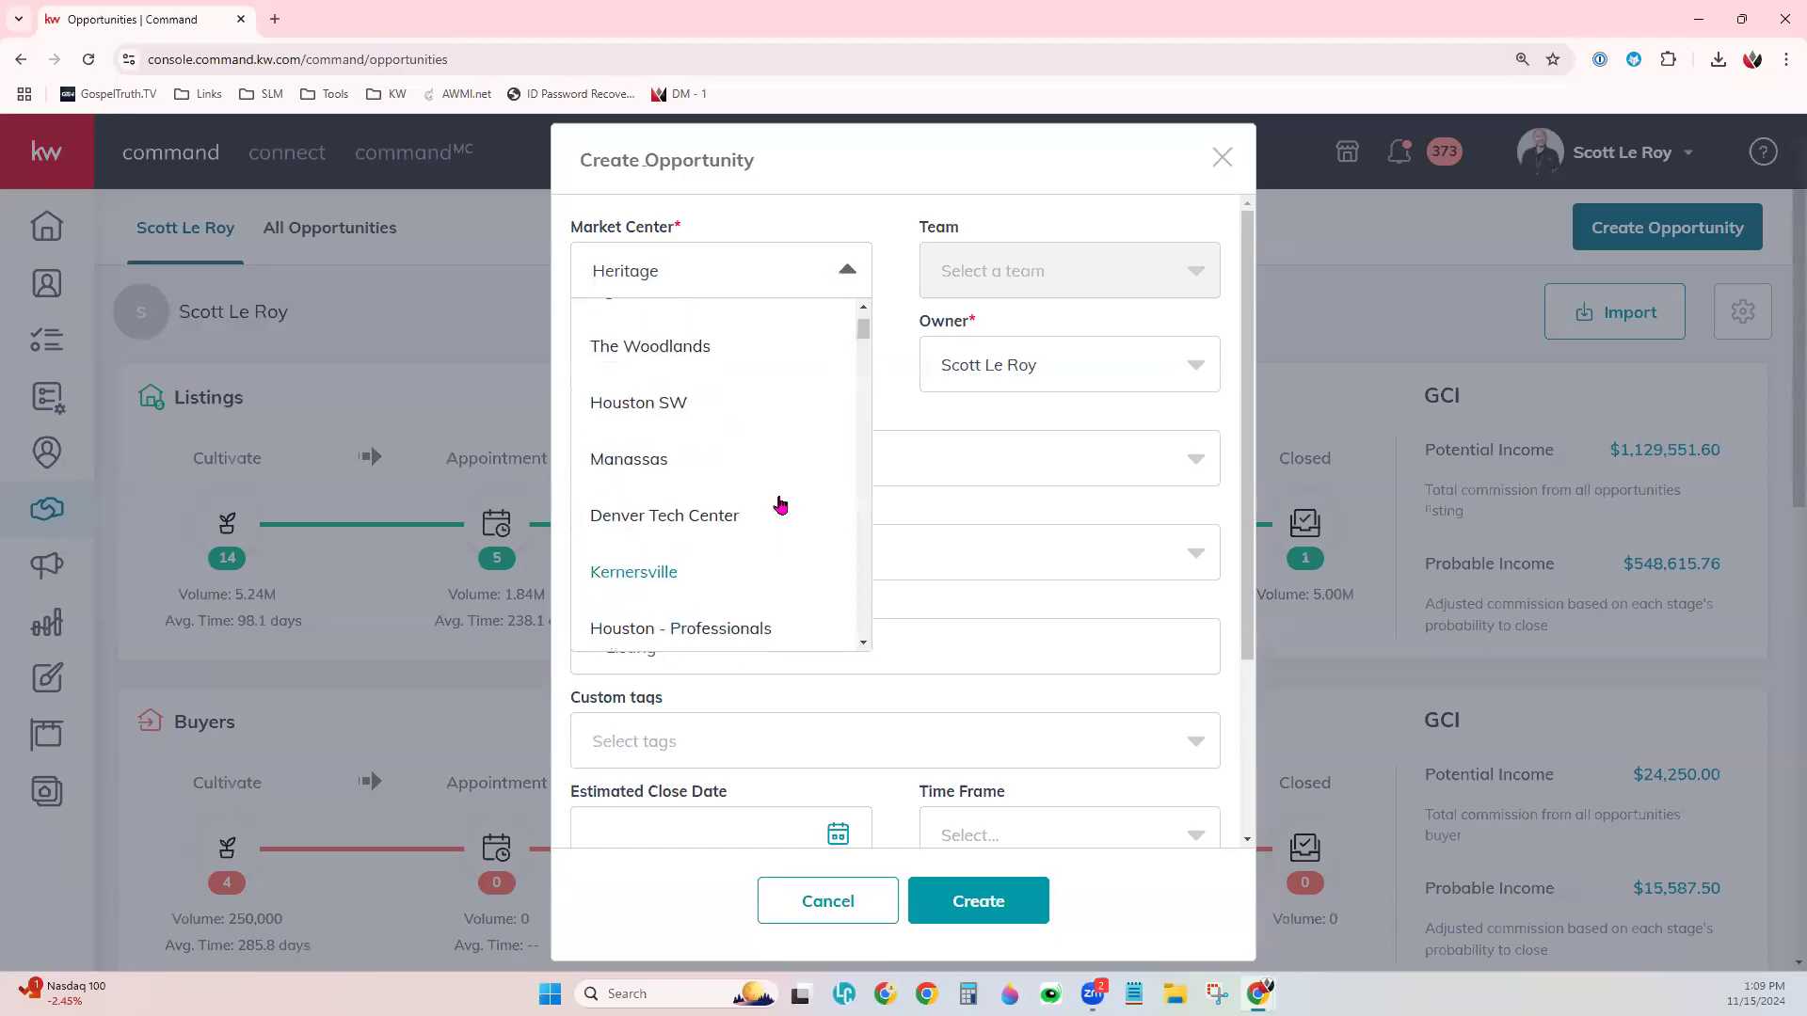
pyautogui.scroll(-1, 780, 505)
pyautogui.scroll(-2, 779, 505)
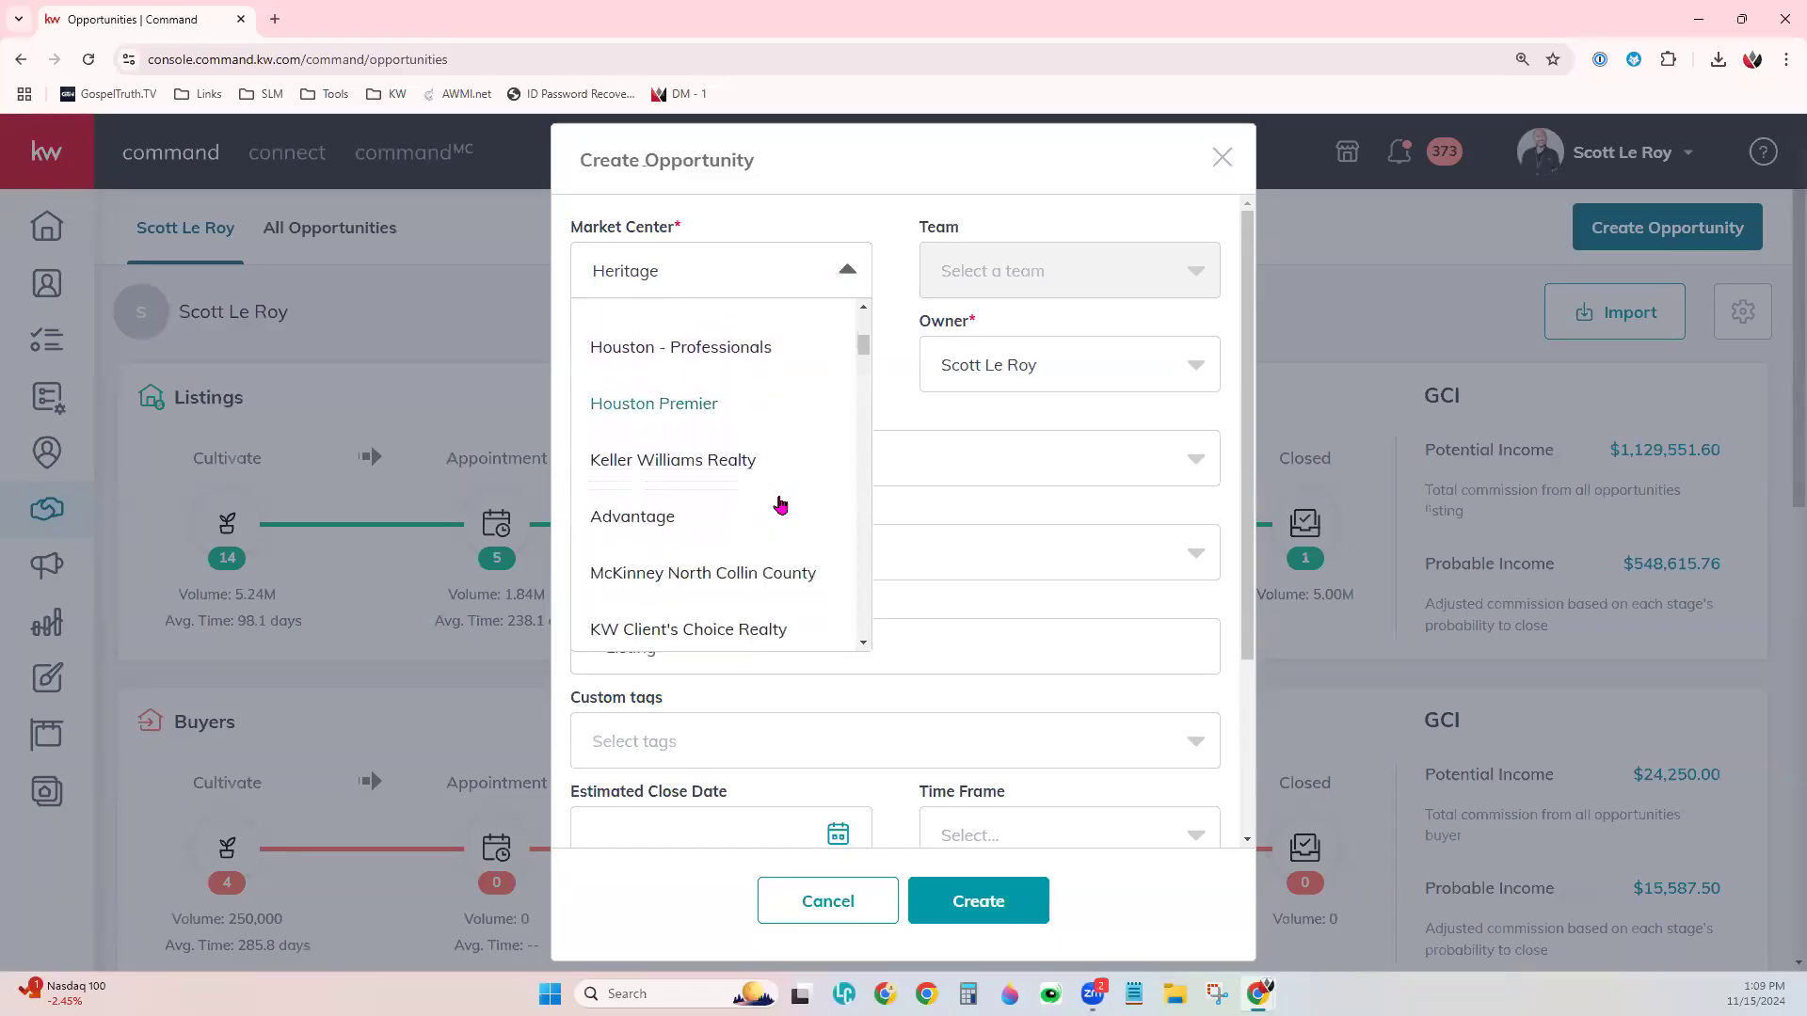
pyautogui.scroll(-1, 779, 504)
pyautogui.click(736, 288)
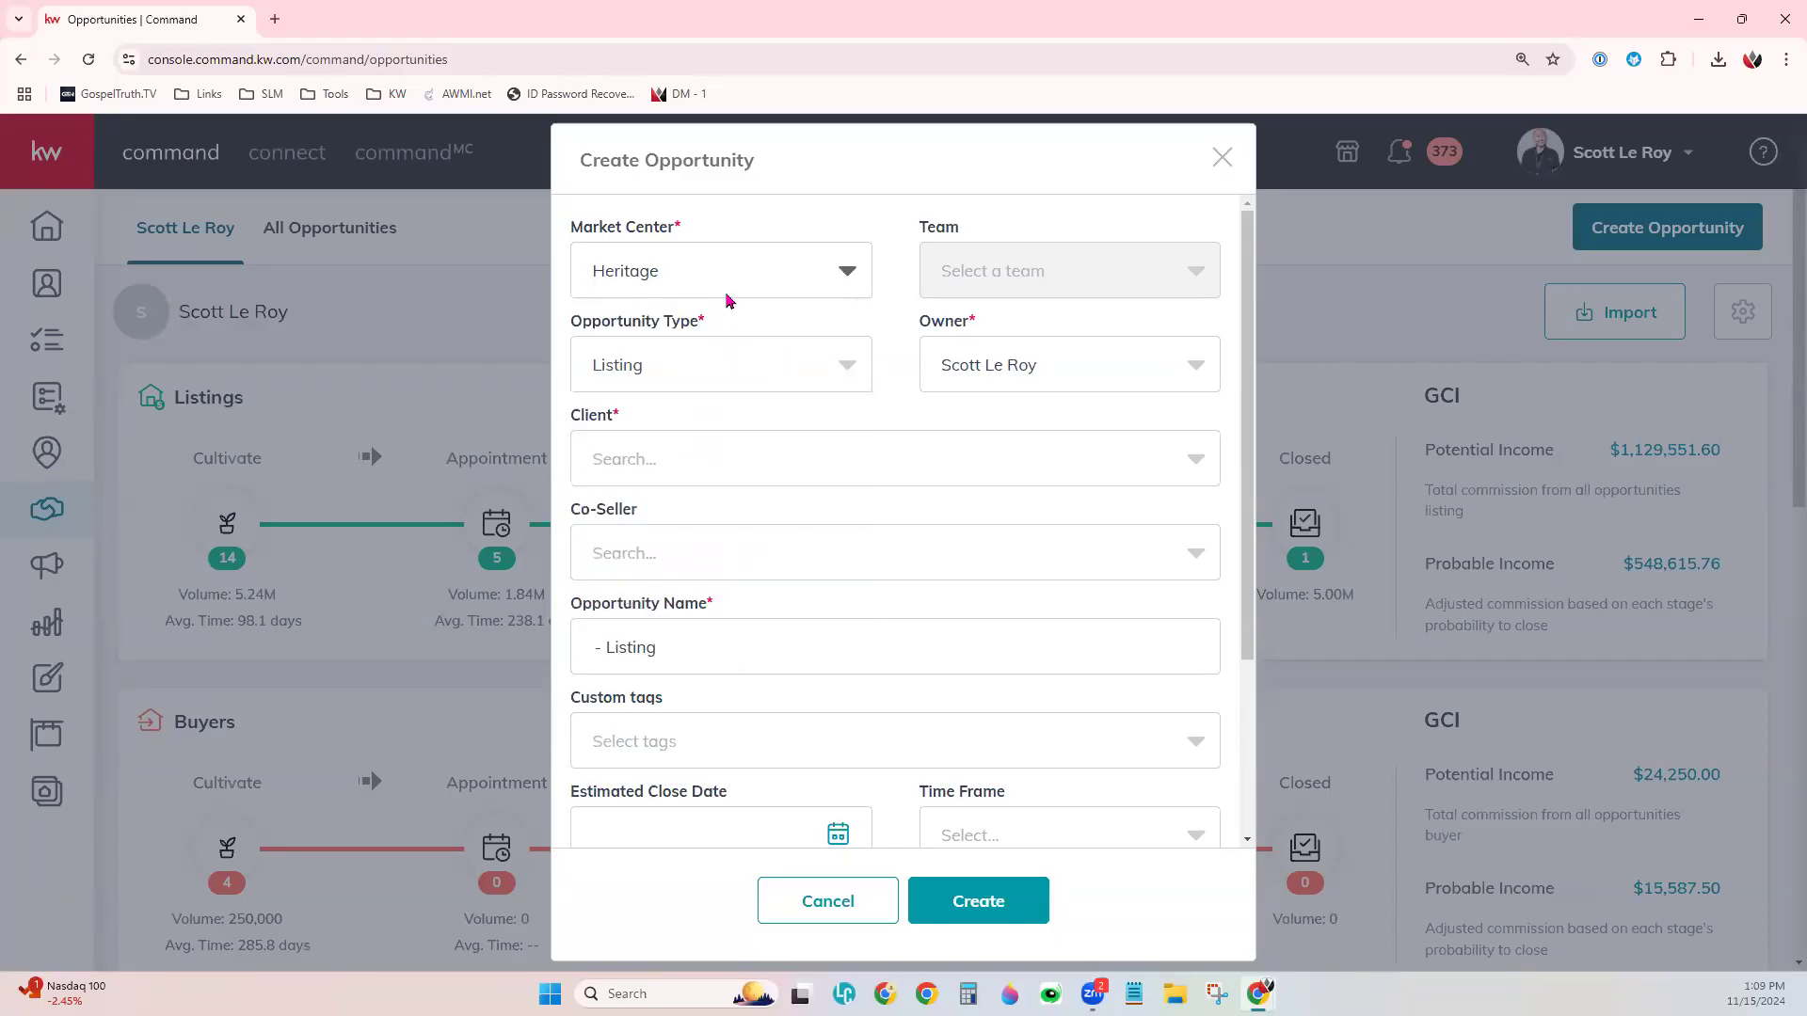
pyautogui.click(725, 298)
pyautogui.scroll(-3, 730, 480)
pyautogui.scroll(-2, 734, 484)
pyautogui.click(701, 412)
# Pick the test contact found by searching 'FAKE' as client and enter a 4% commission rate
pyautogui.click(1126, 472)
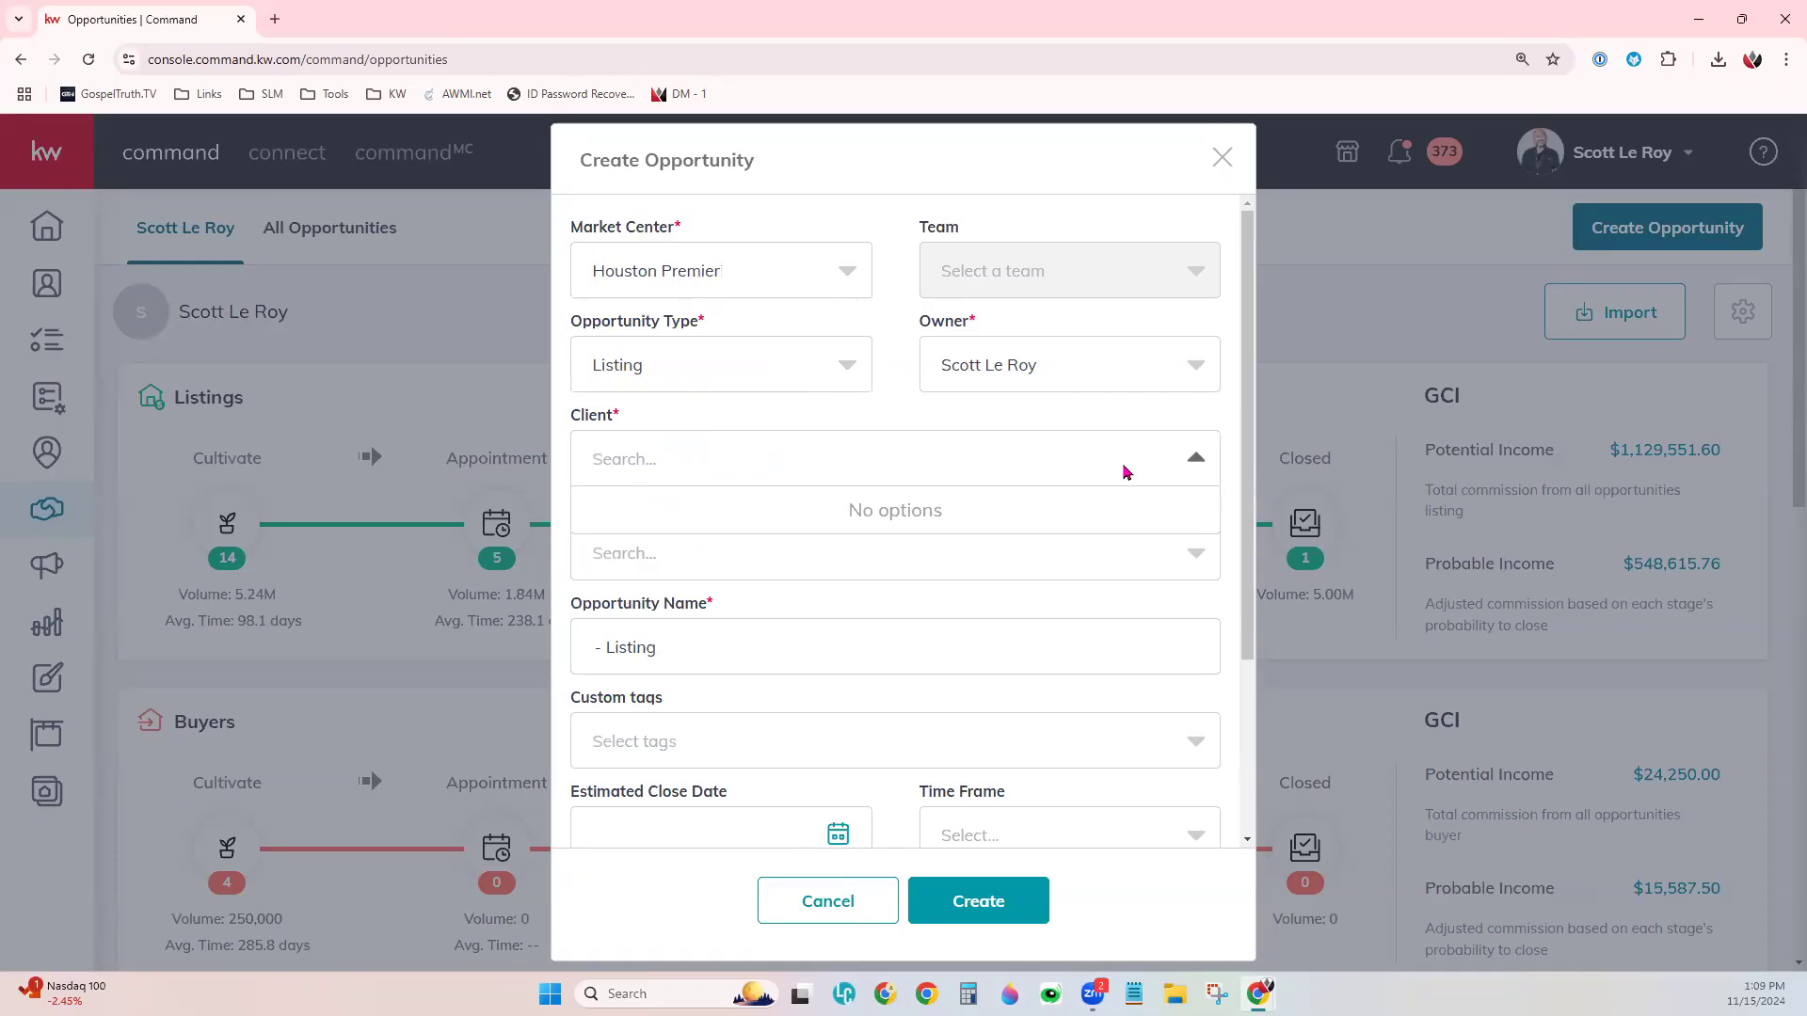
pyautogui.write('FAKE')
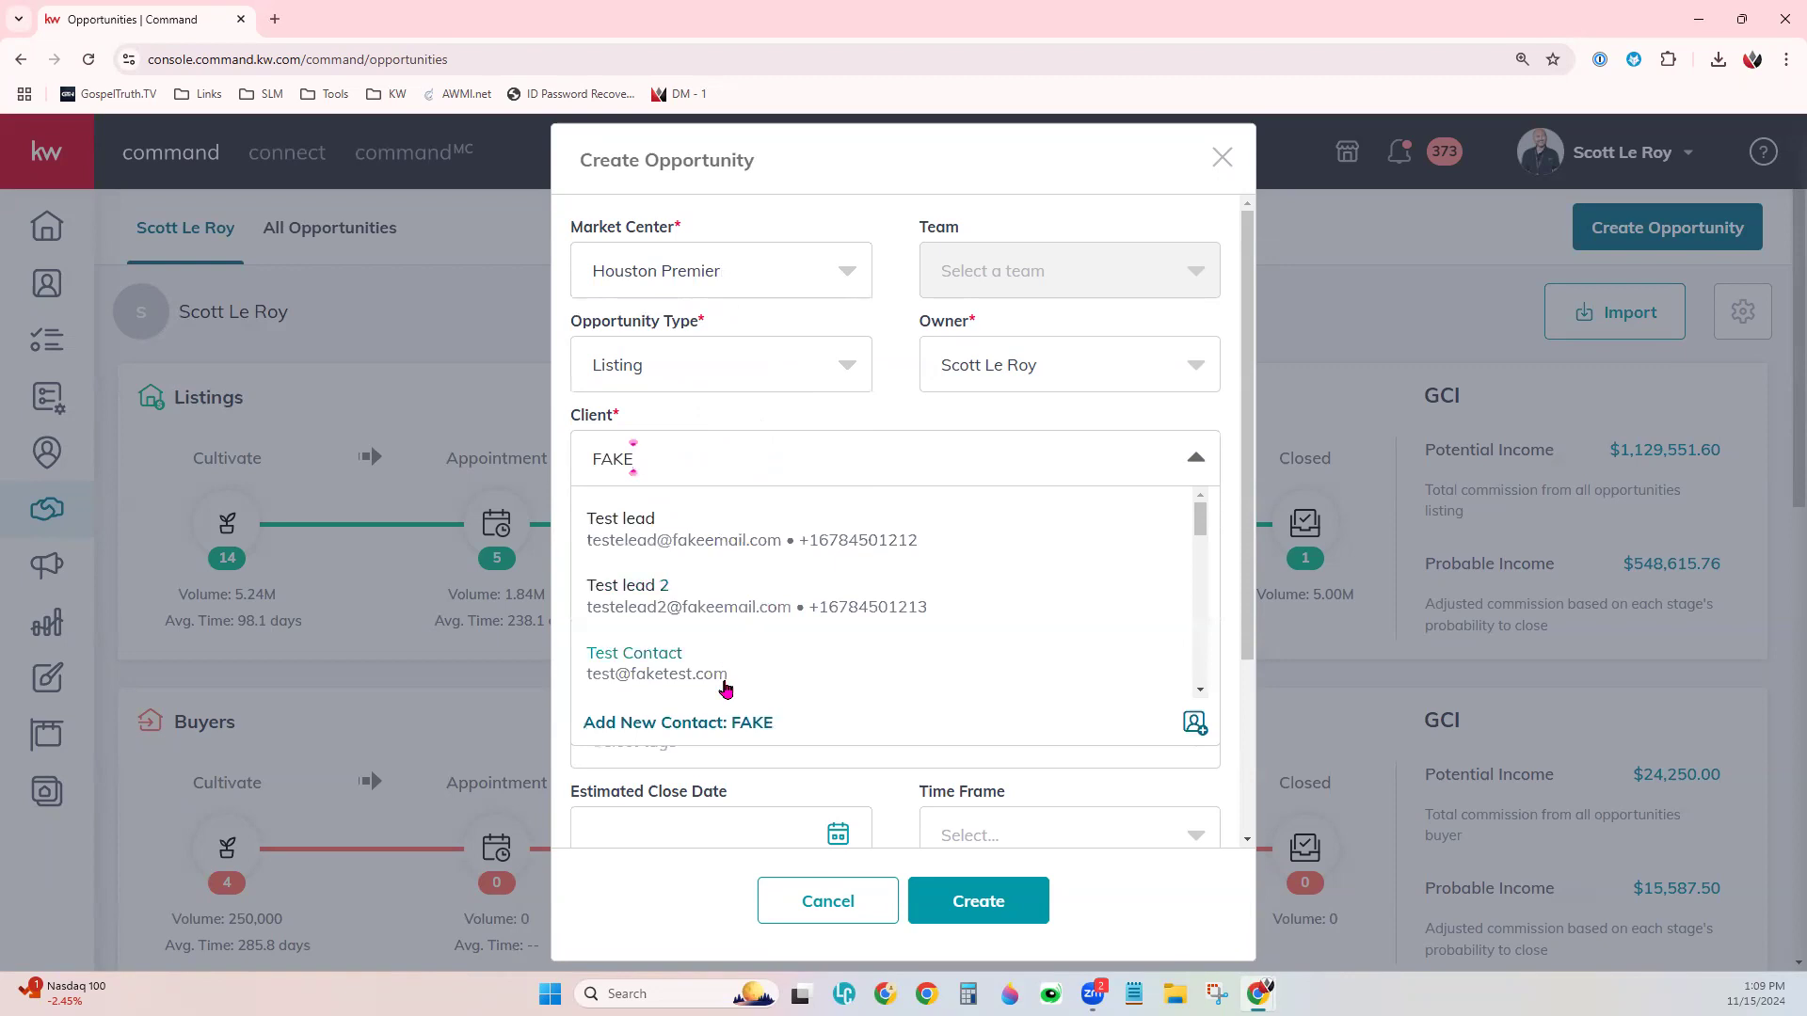
pyautogui.scroll(-3, 724, 687)
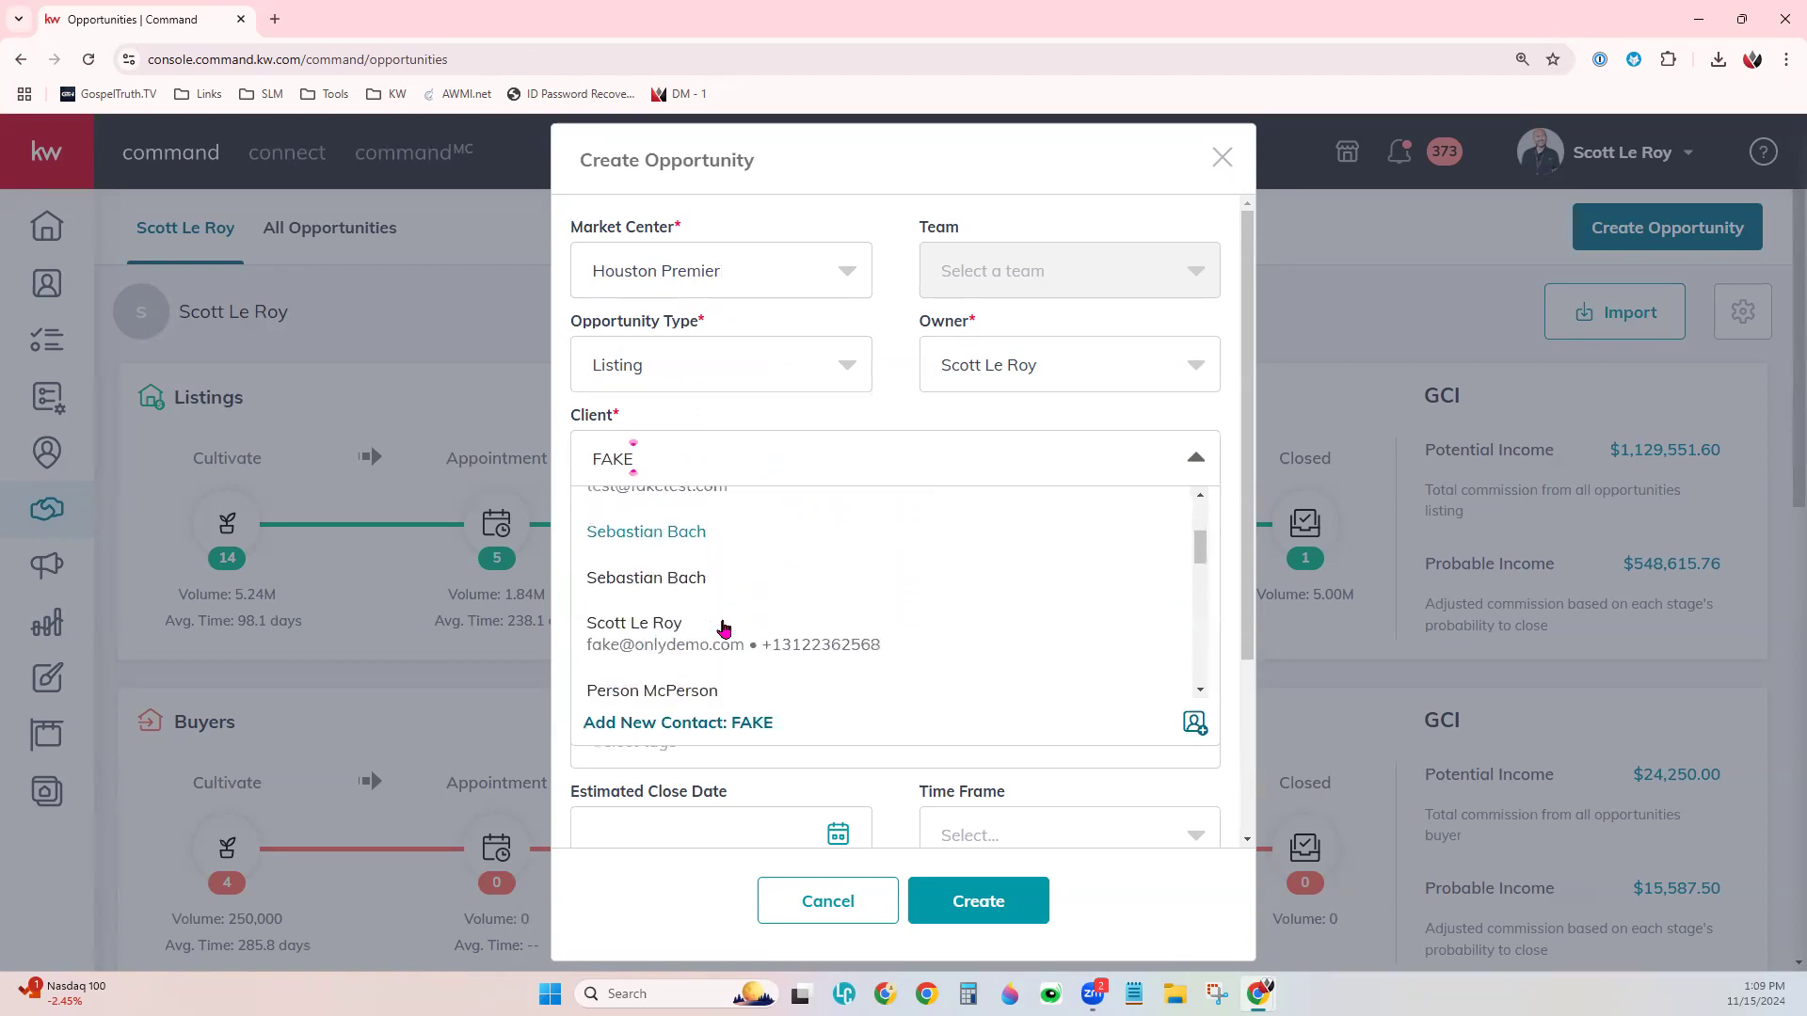
pyautogui.scroll(-5, 723, 628)
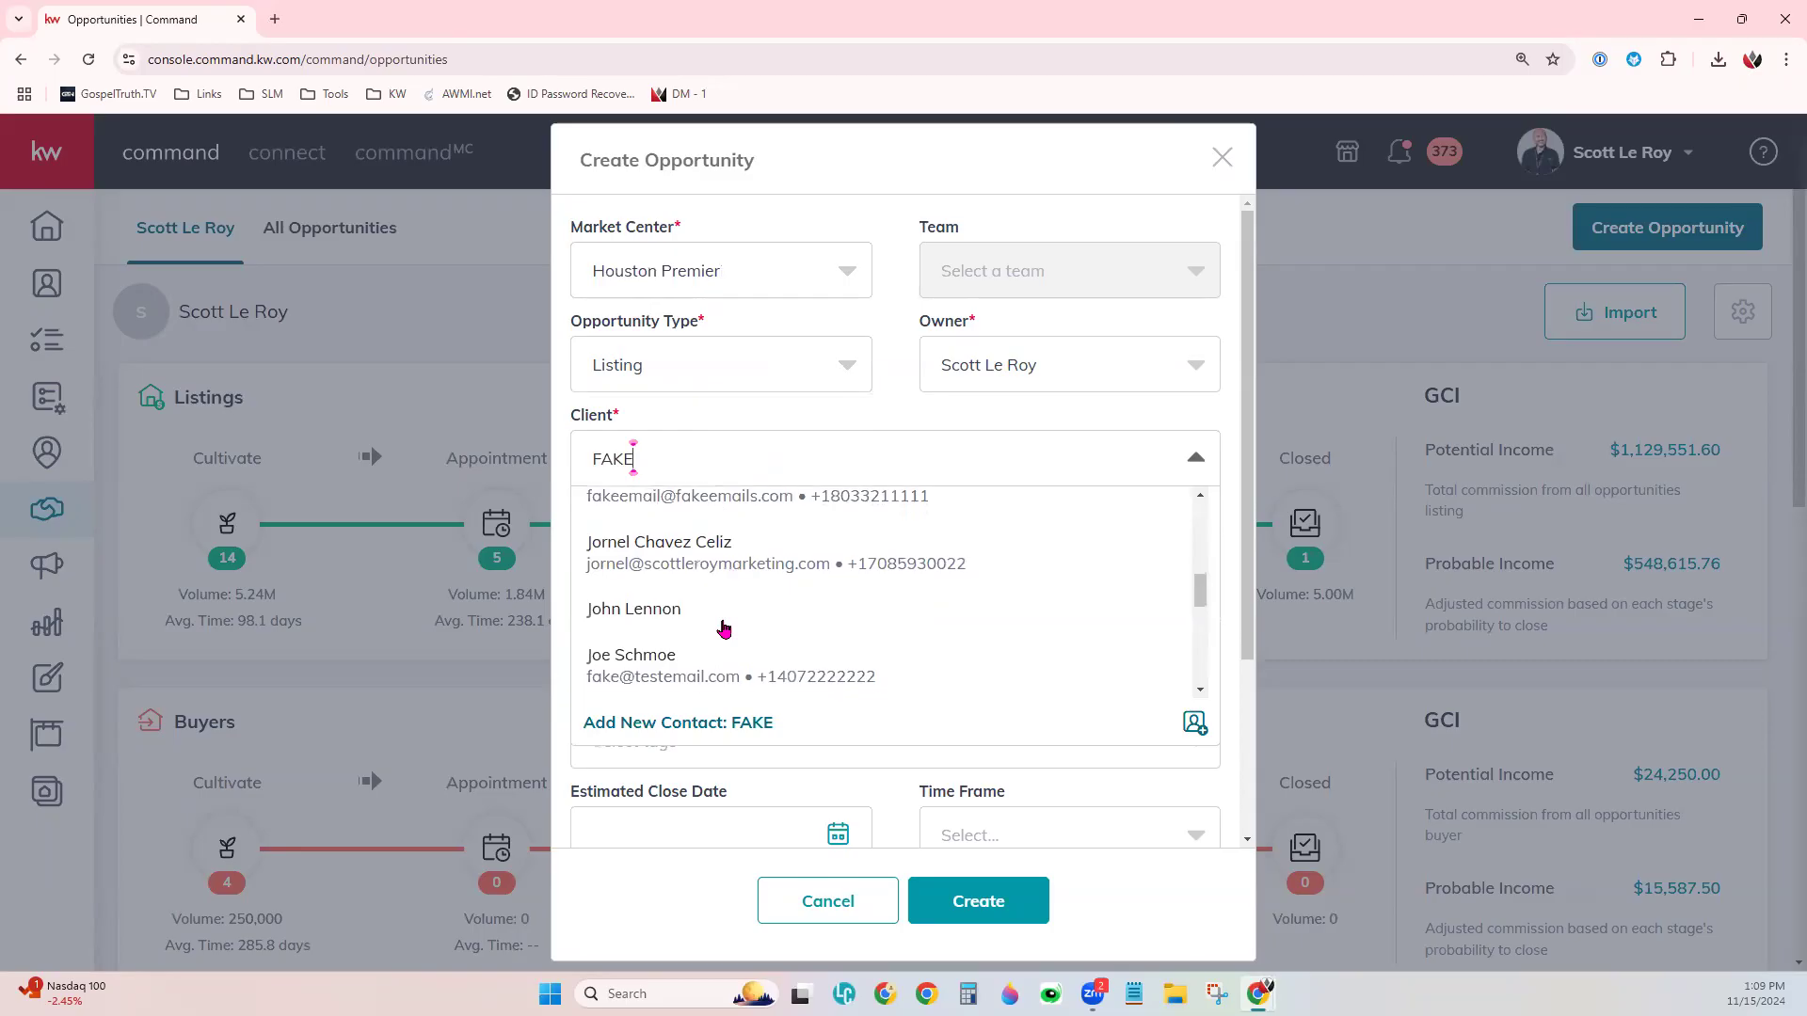
pyautogui.scroll(-3, 723, 627)
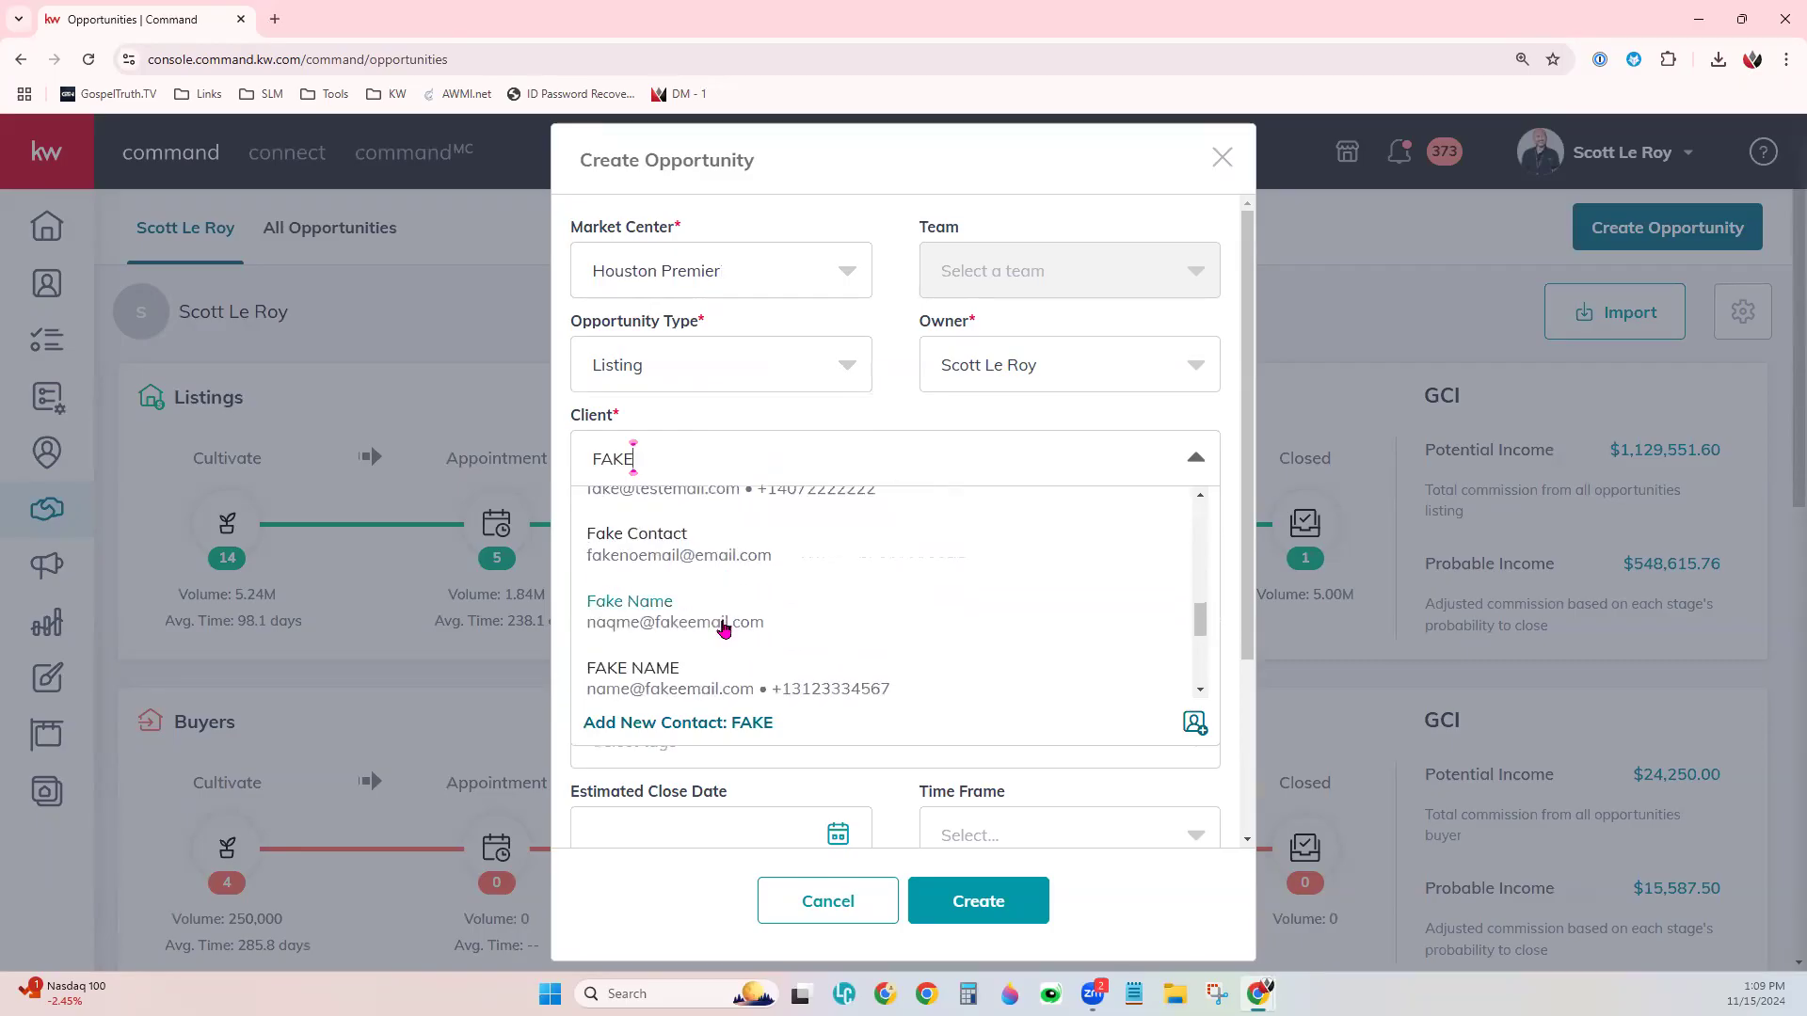
pyautogui.scroll(-1, 724, 628)
pyautogui.click(724, 591)
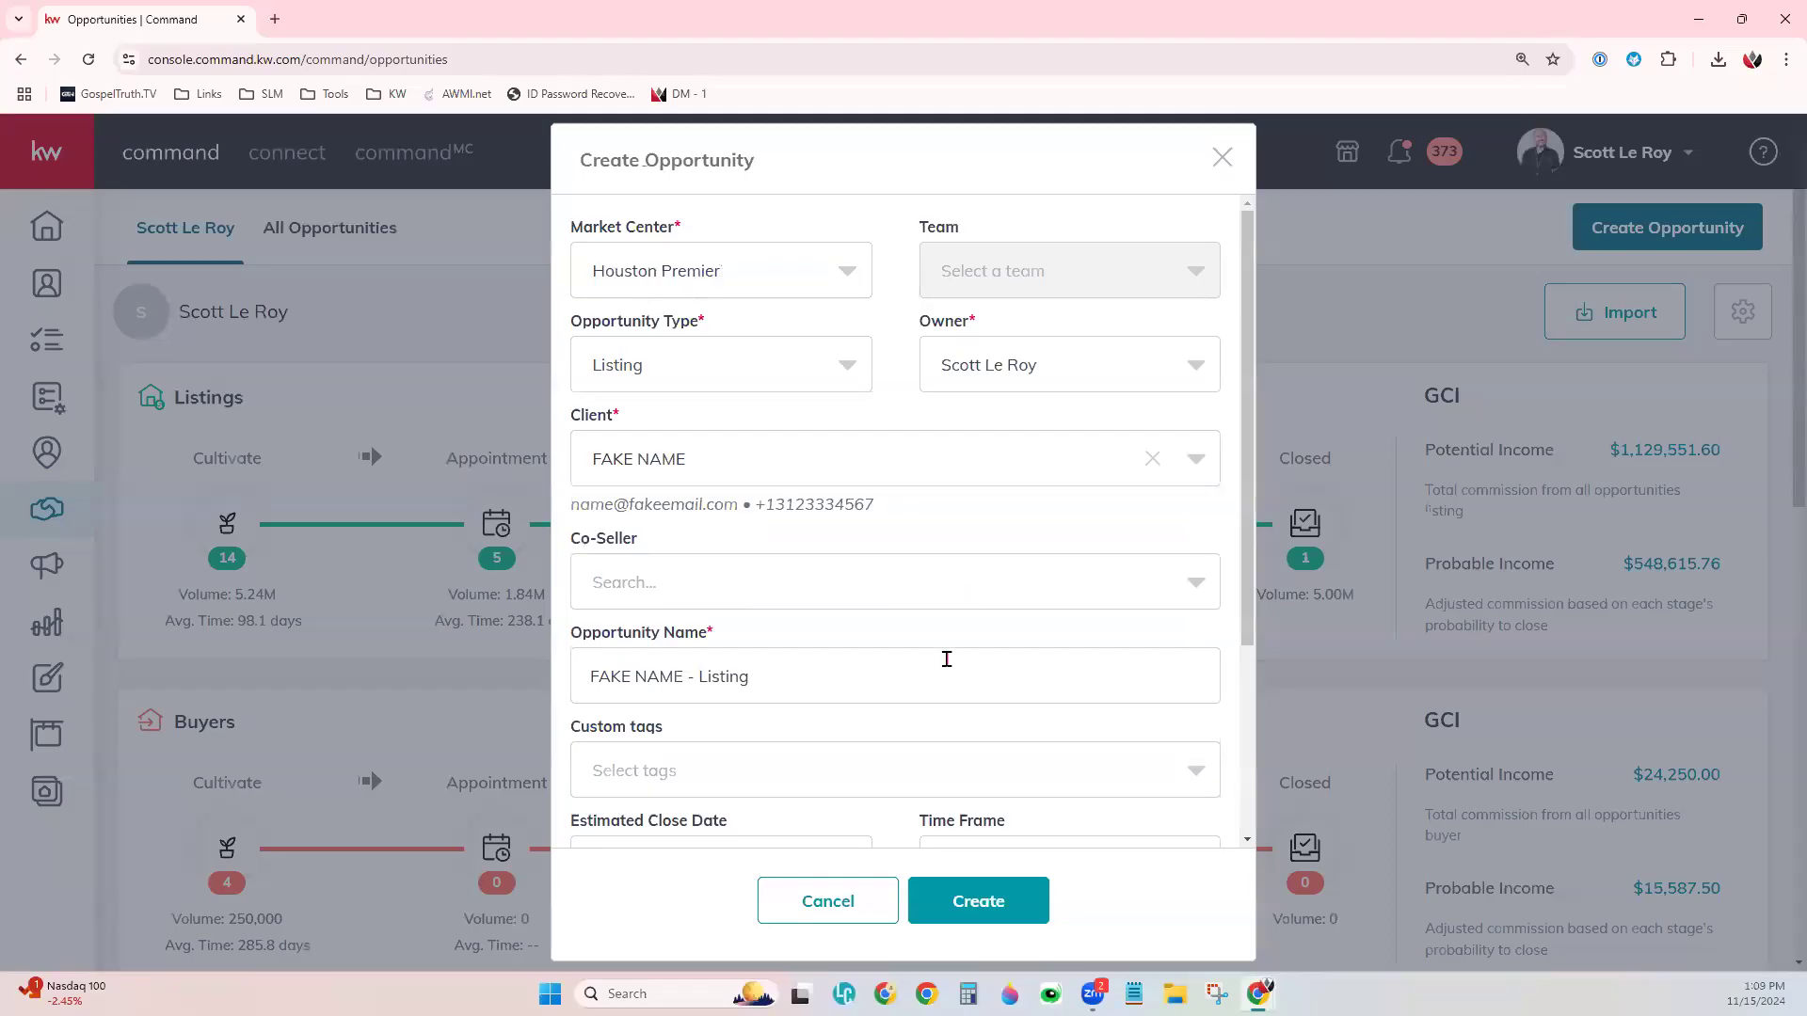
pyautogui.scroll(-3, 946, 659)
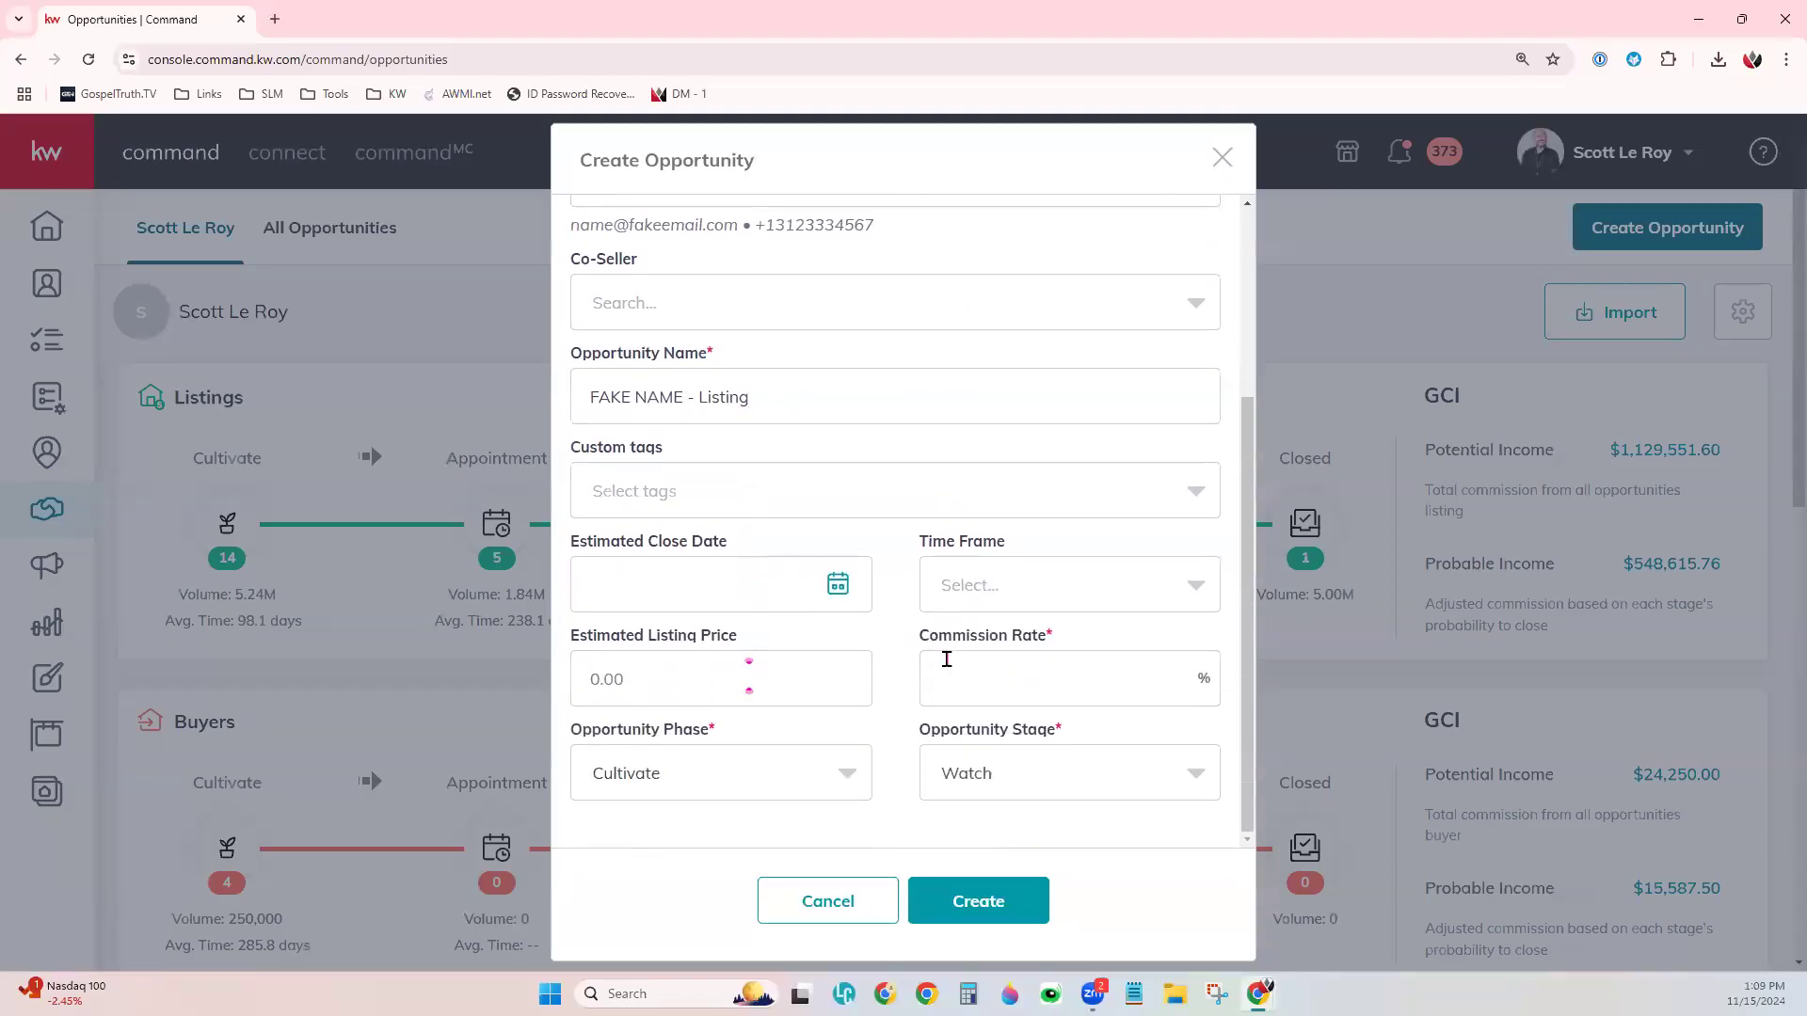
pyautogui.click(951, 669)
pyautogui.write('4')
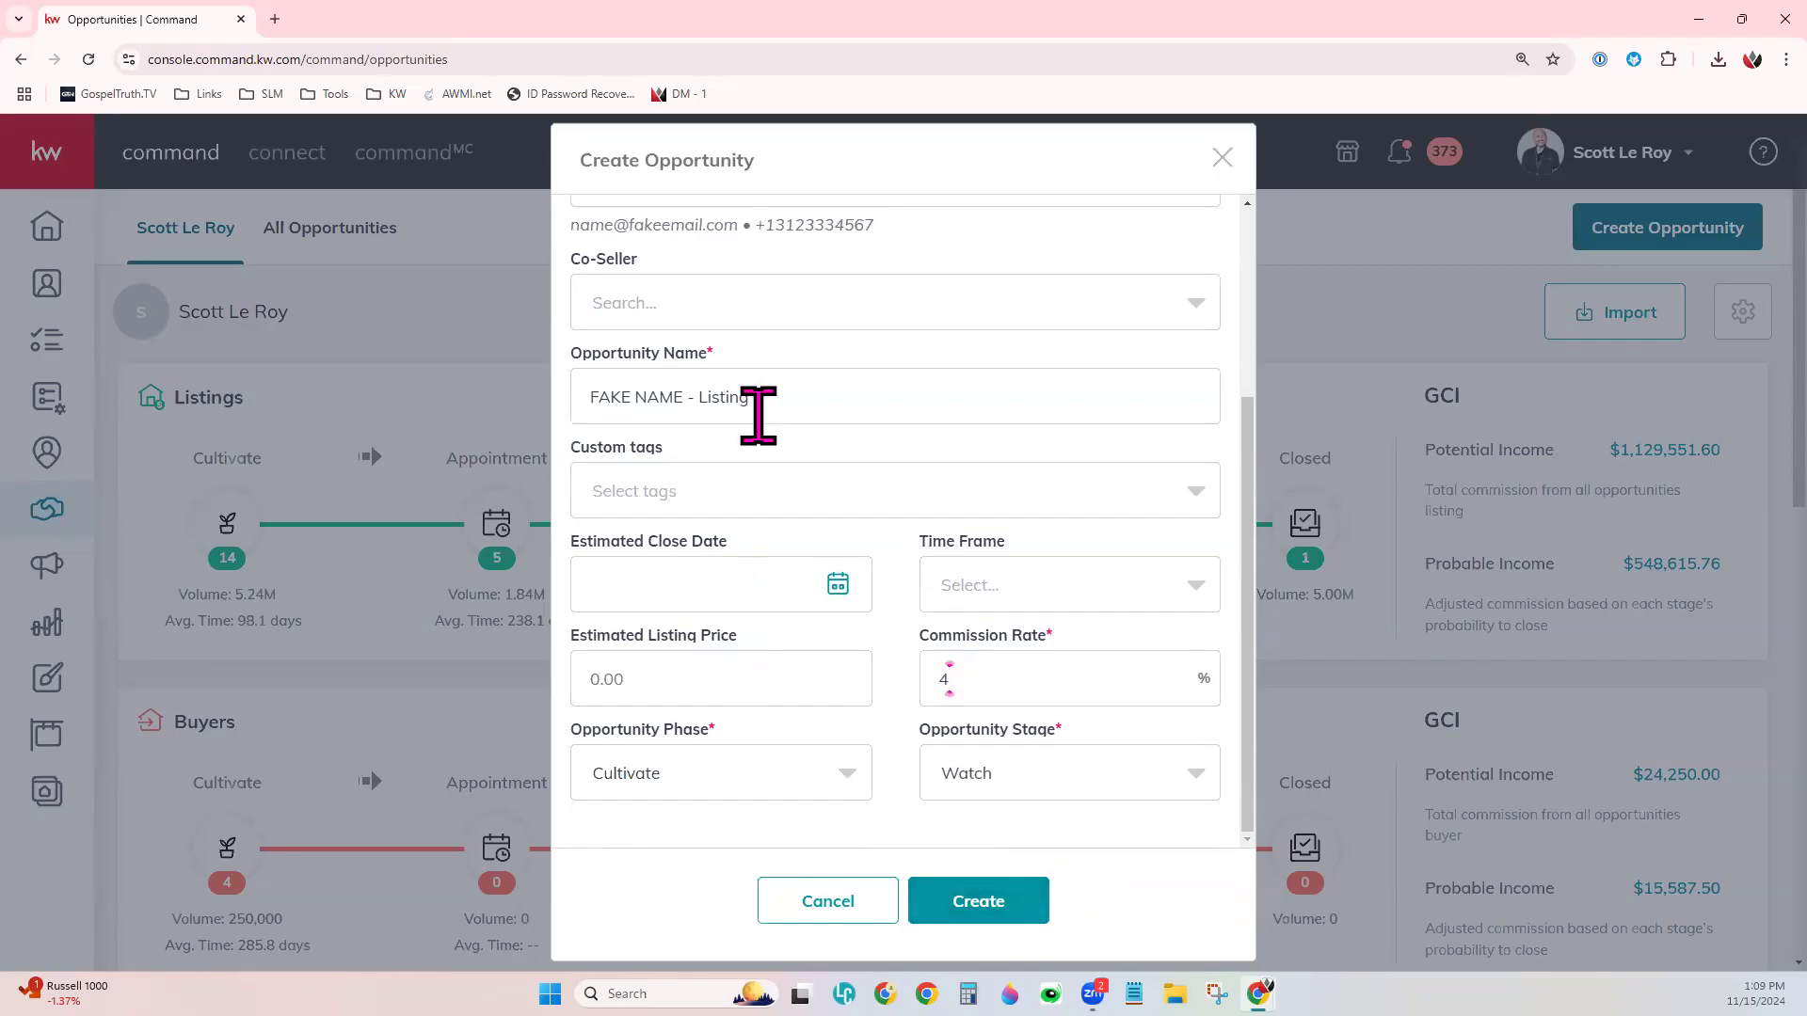
# Rename the opportunity to 'DocuSign Demo 11/15/24'
pyautogui.scroll(3, 781, 438)
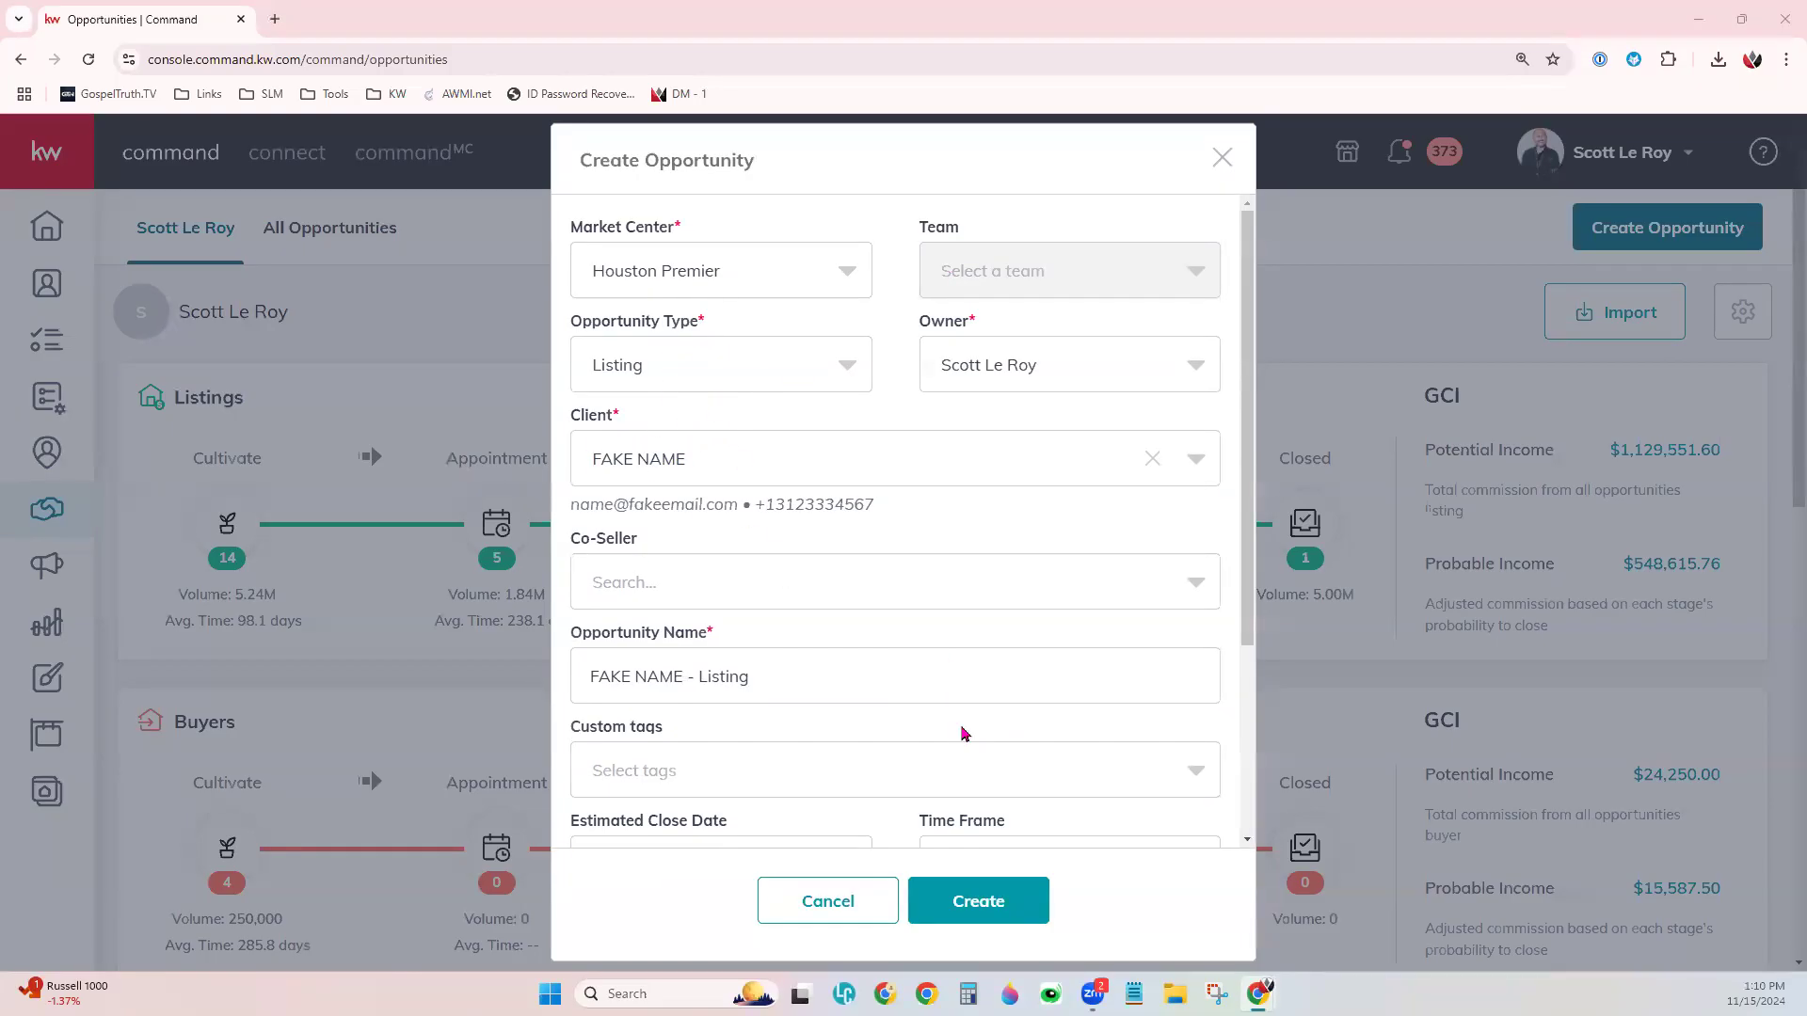
pyautogui.scroll(-2, 961, 733)
pyautogui.click(673, 487)
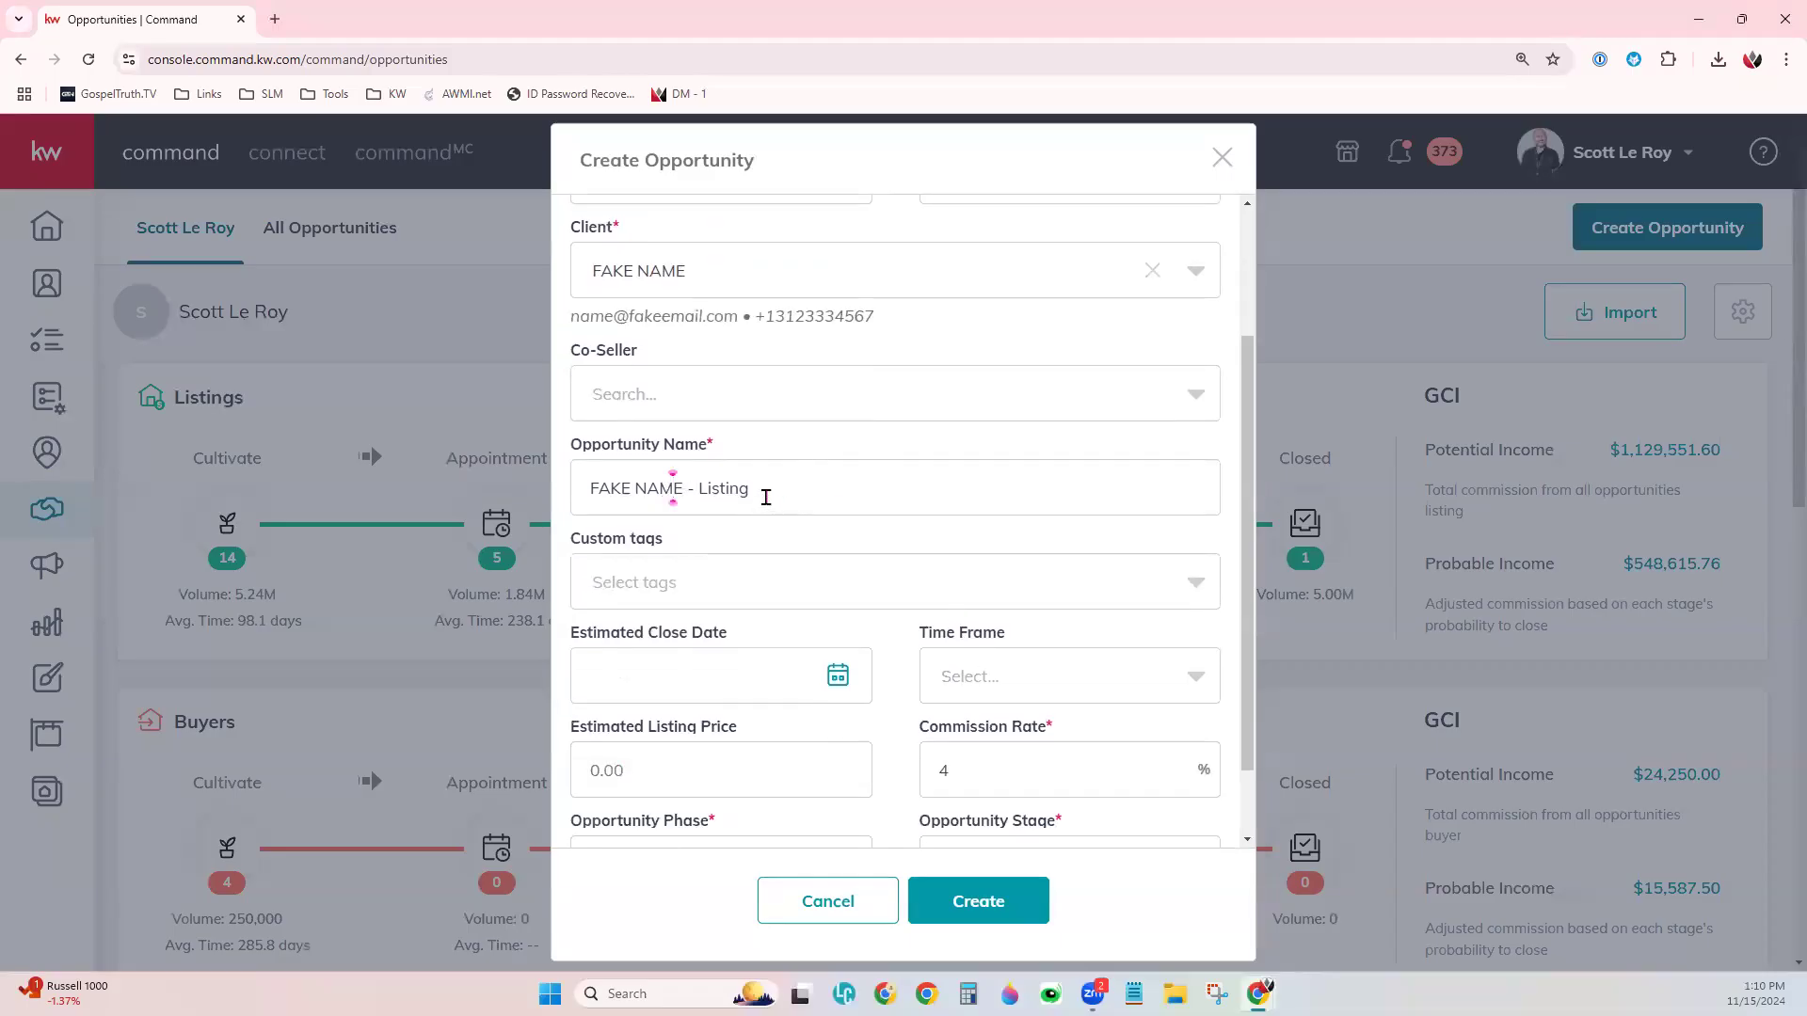
pyautogui.moveTo(692, 487); pyautogui.dragTo(571, 516)
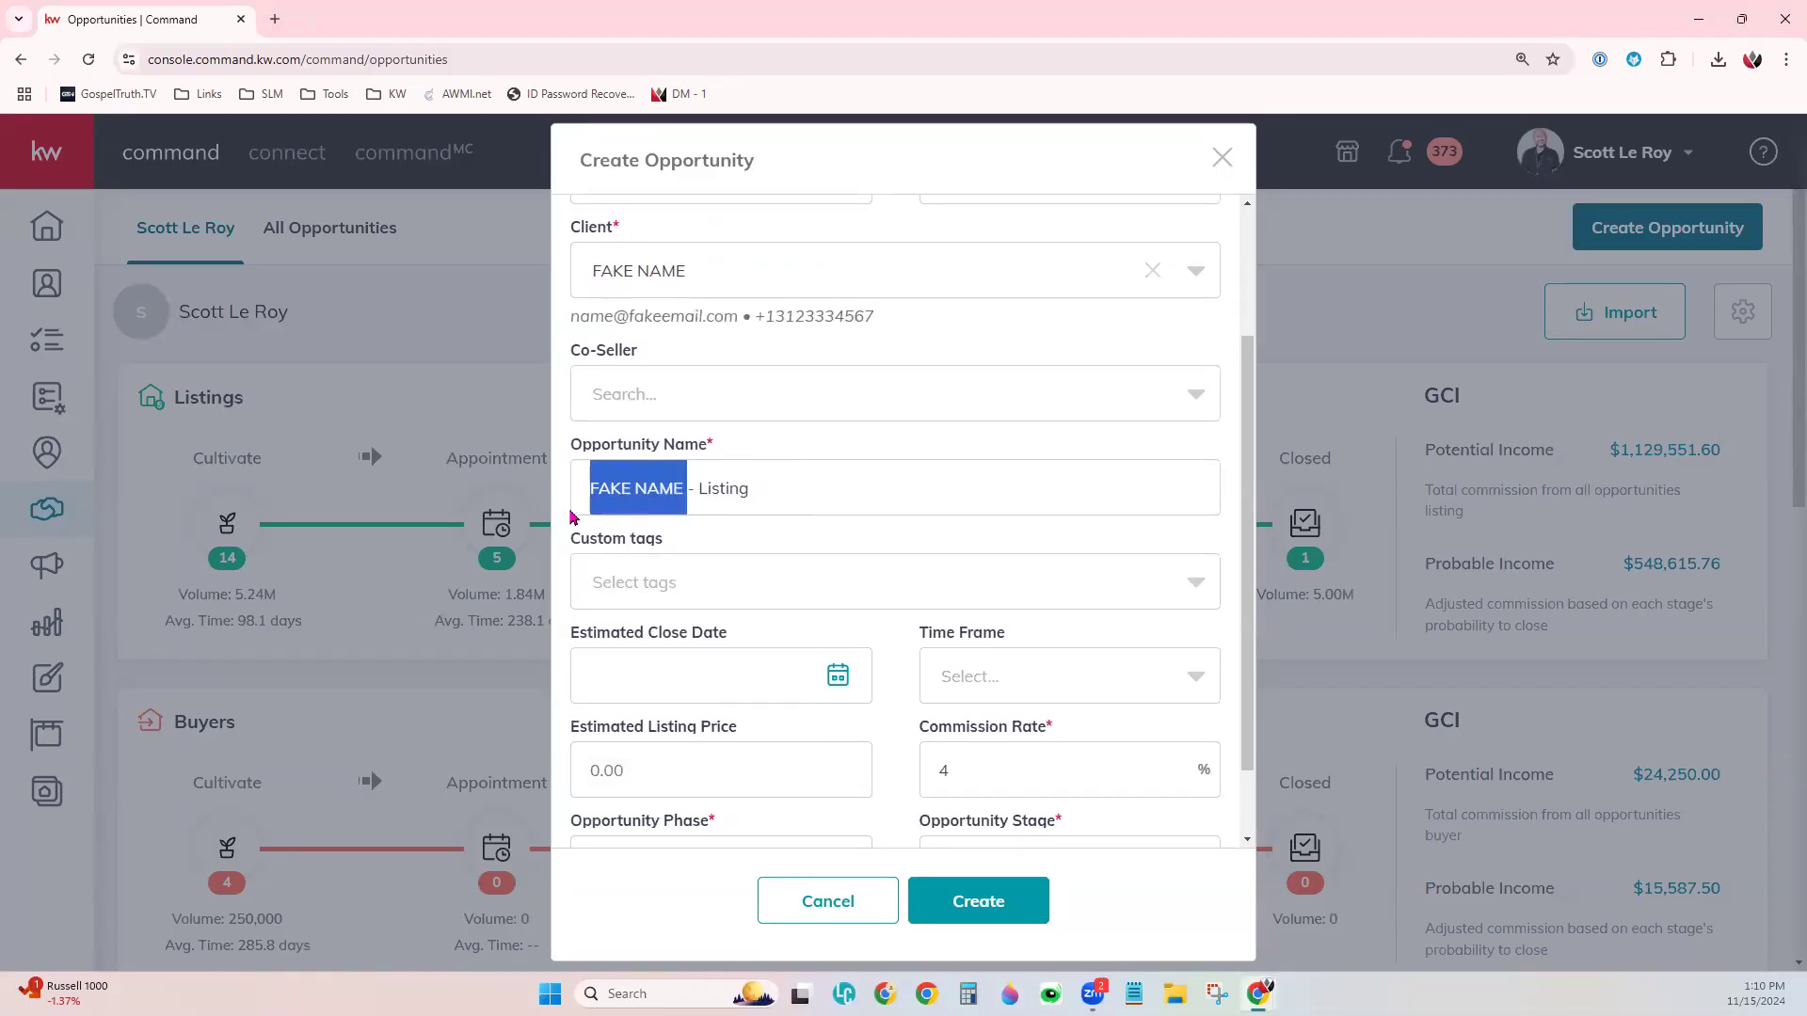
pyautogui.write('DocuSign Demo ')
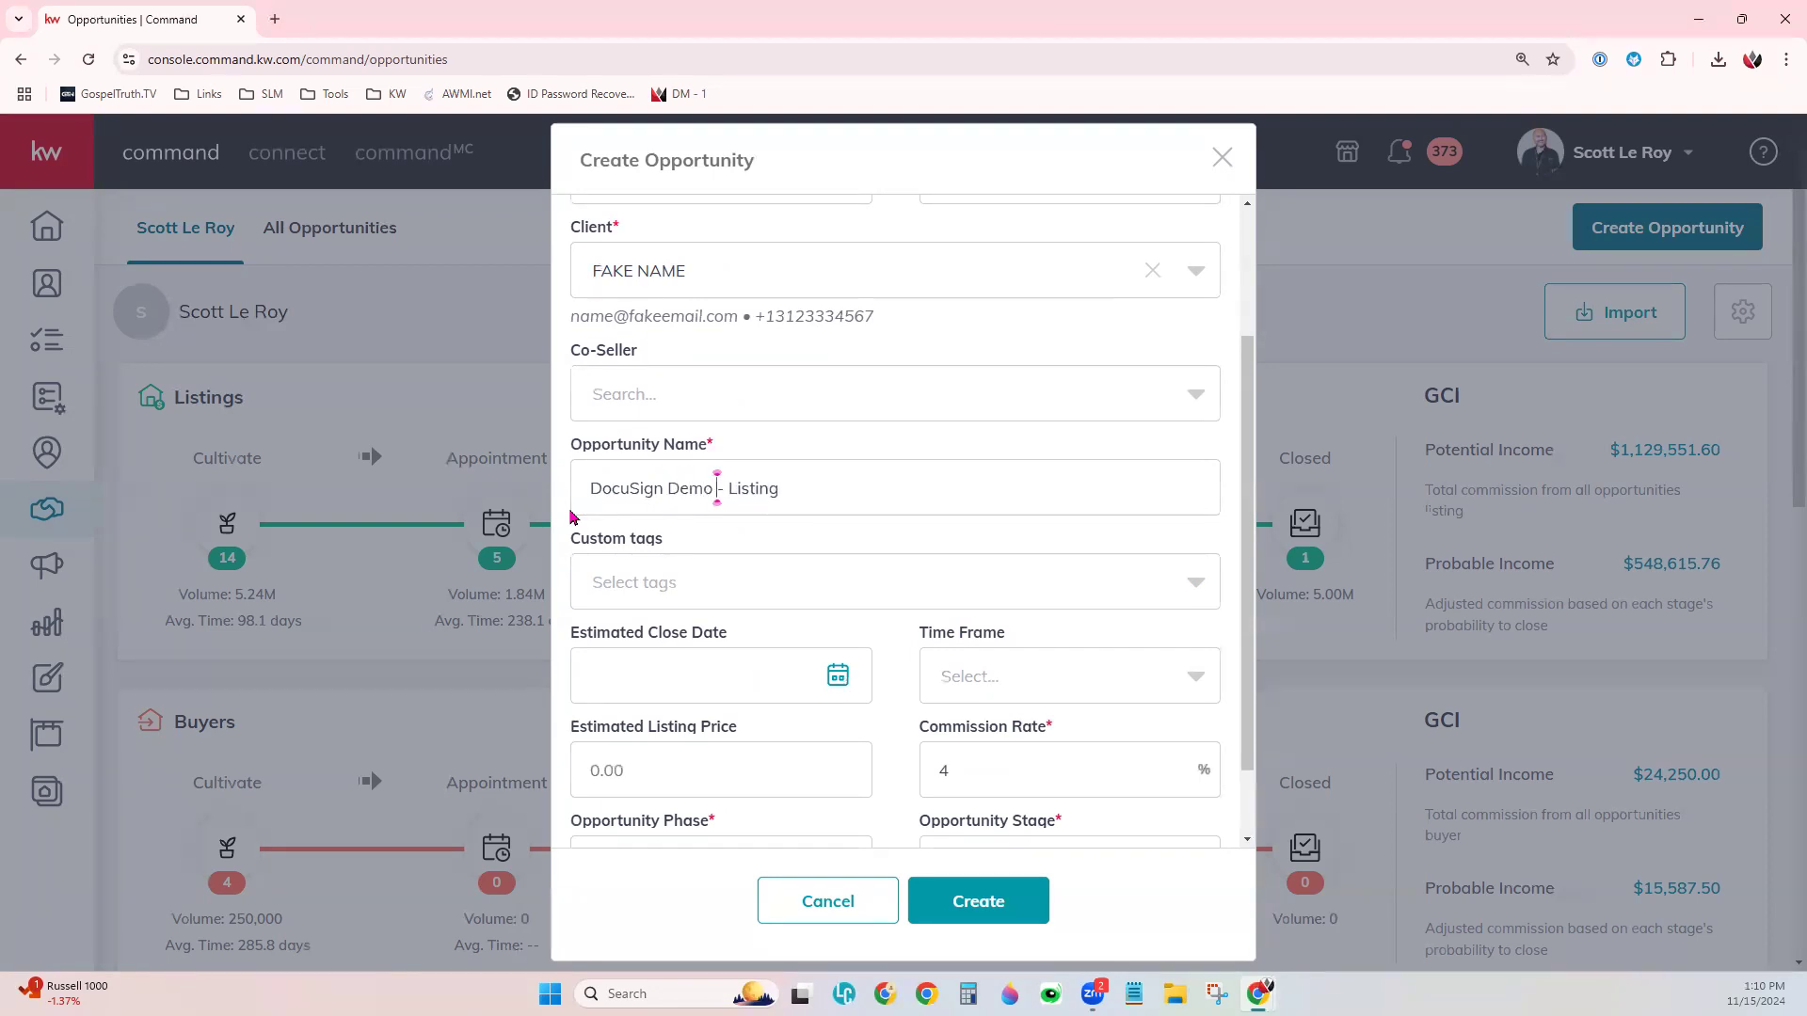
pyautogui.write('11/15/24')
pyautogui.press('Delete')
pyautogui.press('Delete')
pyautogui.press('Delete')
pyautogui.press('Delete')
pyautogui.press('Delete')
pyautogui.press('Delete')
pyautogui.press('Delete')
pyautogui.press('Delete')
pyautogui.press('Delete')
# Try creating the opportunity, retrying Create several times
pyautogui.click(1020, 896)
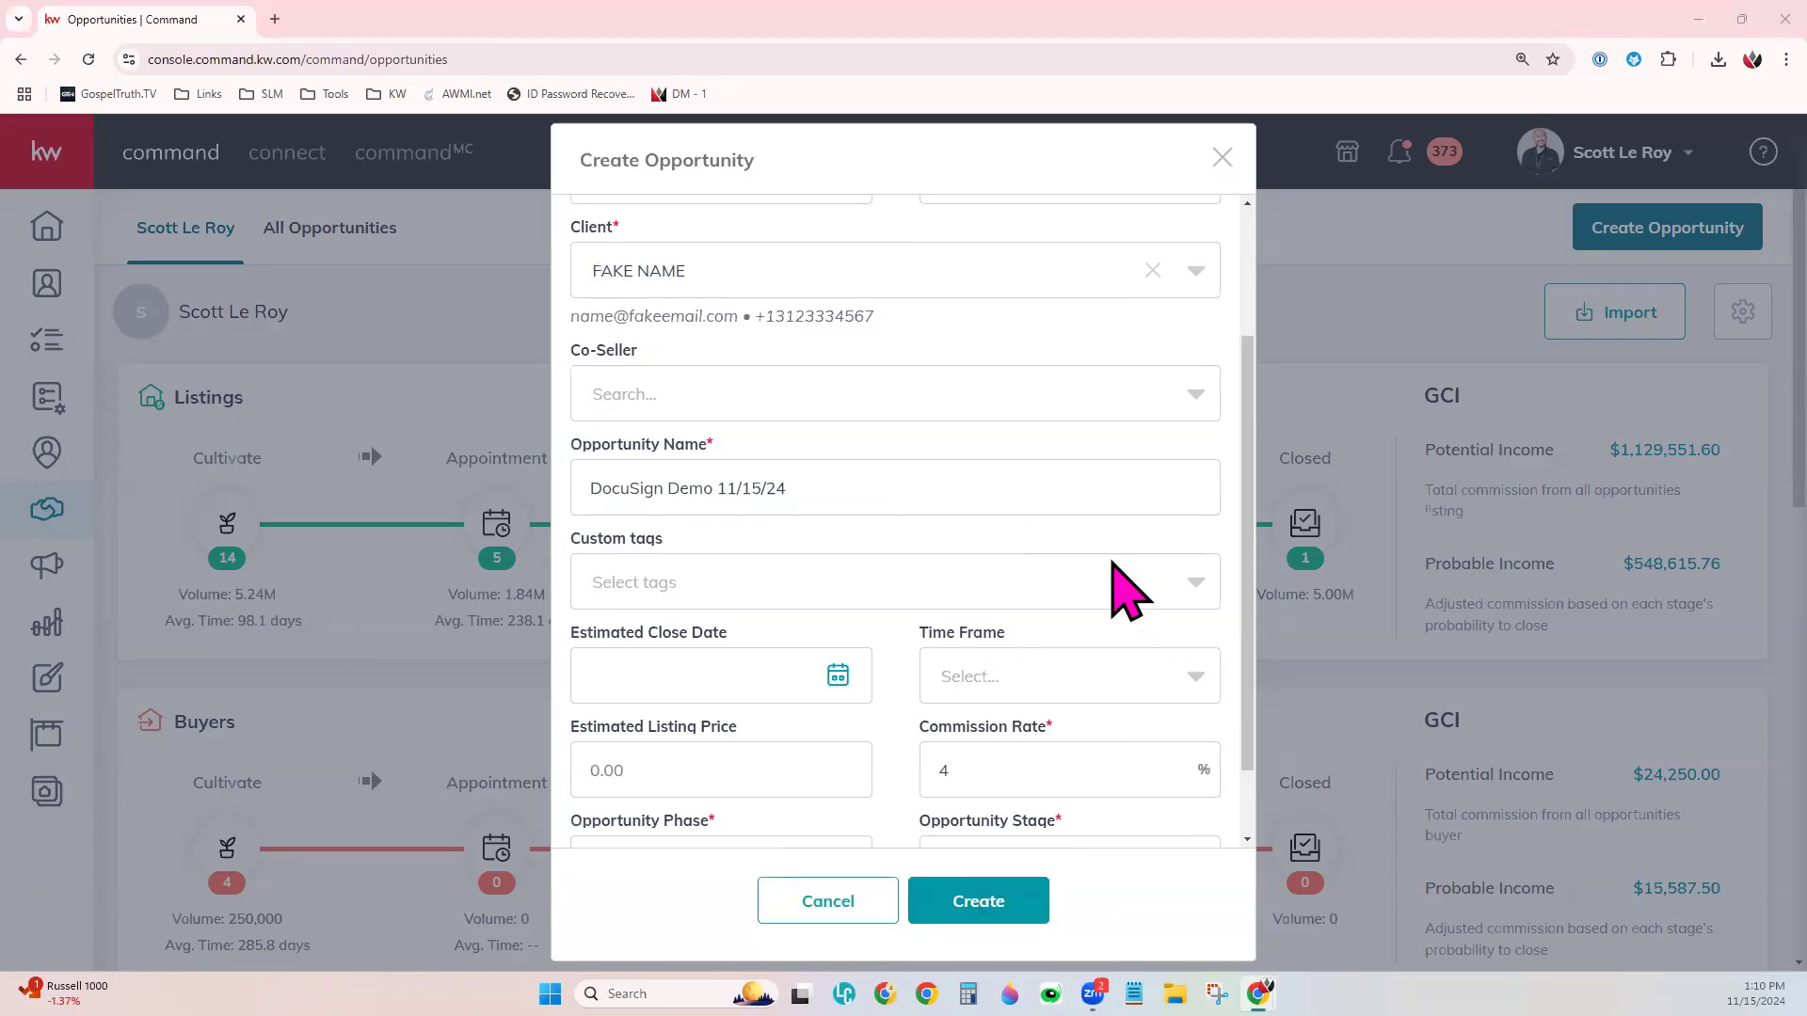
pyautogui.scroll(2, 1129, 649)
pyautogui.click(986, 902)
pyautogui.scroll(-3, 1082, 706)
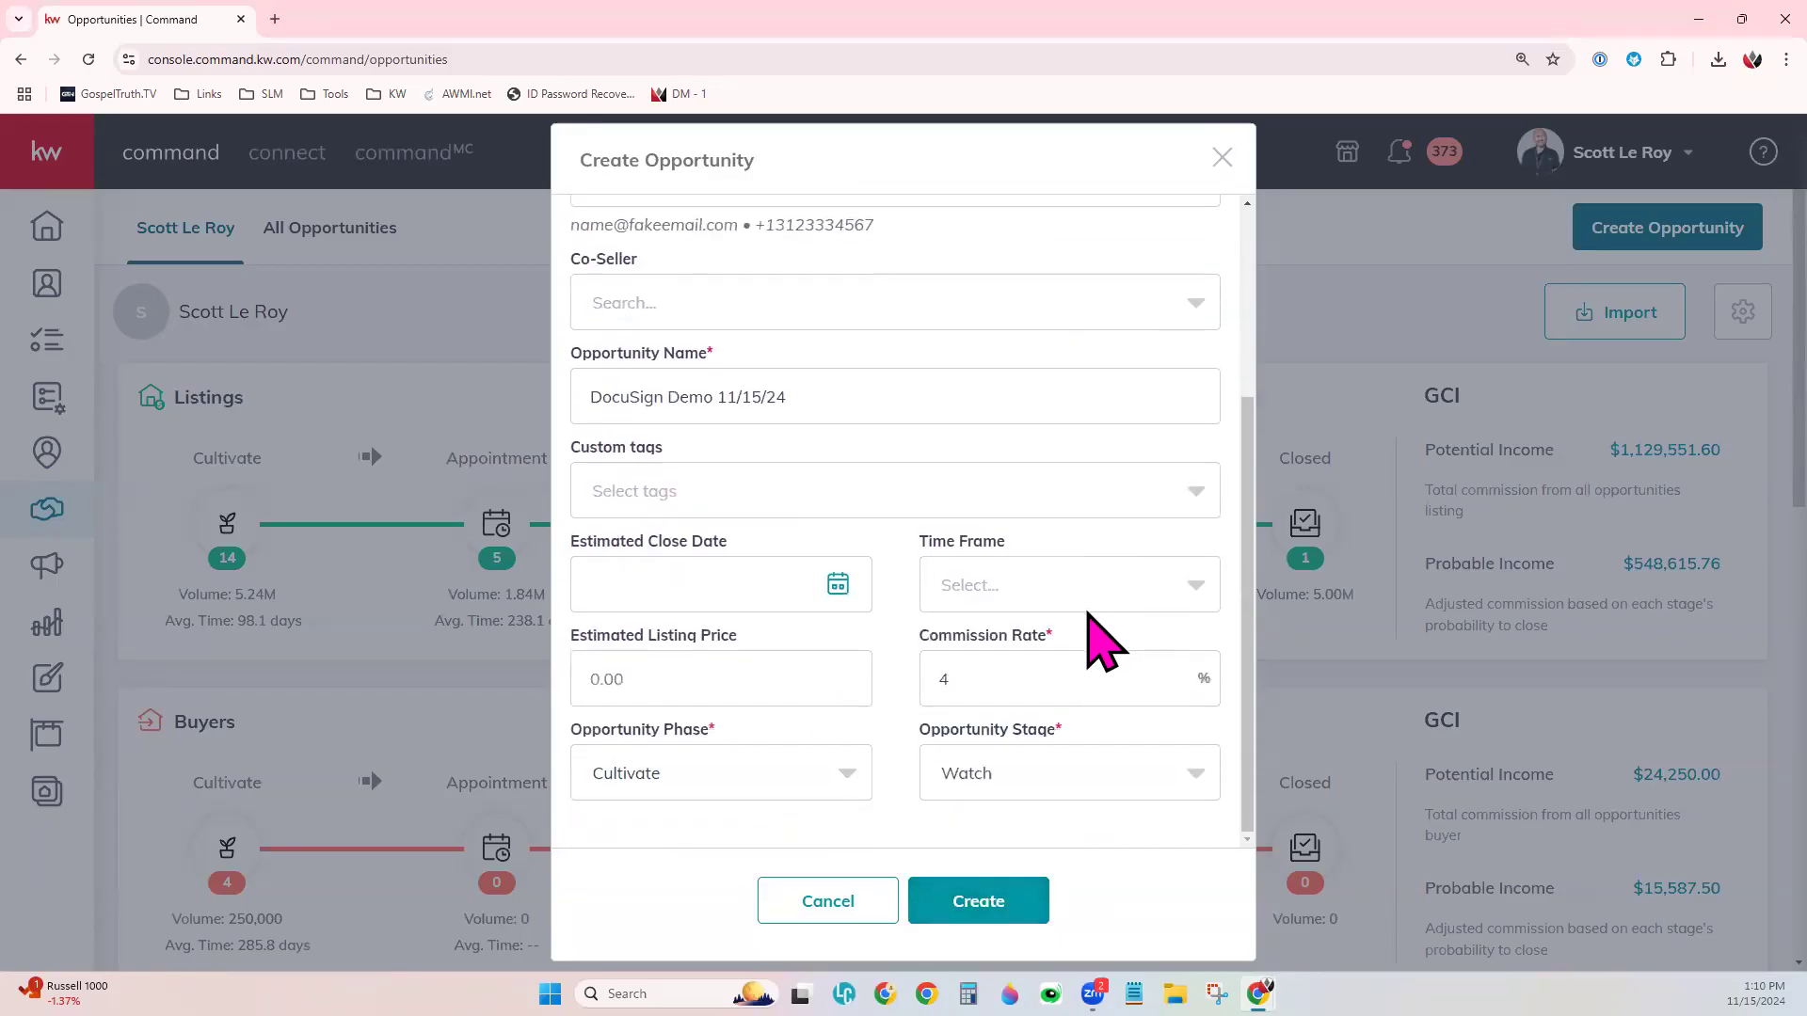
pyautogui.click(950, 889)
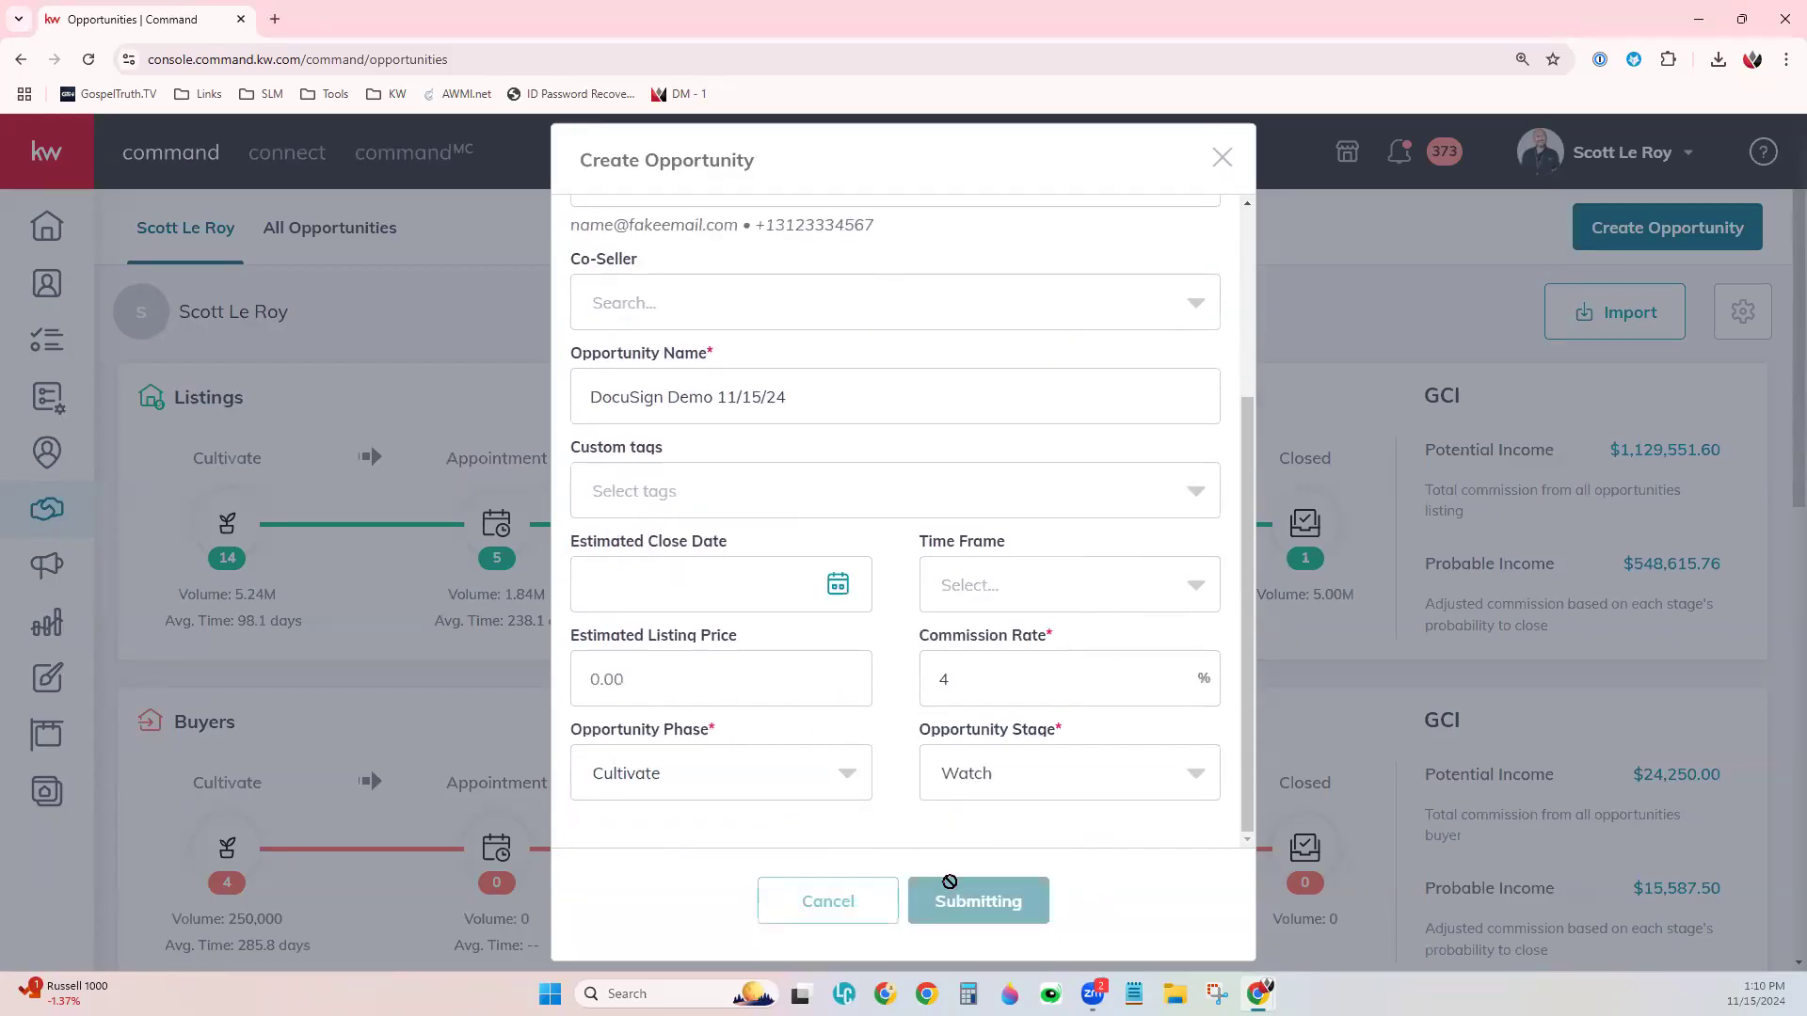
pyautogui.click(952, 889)
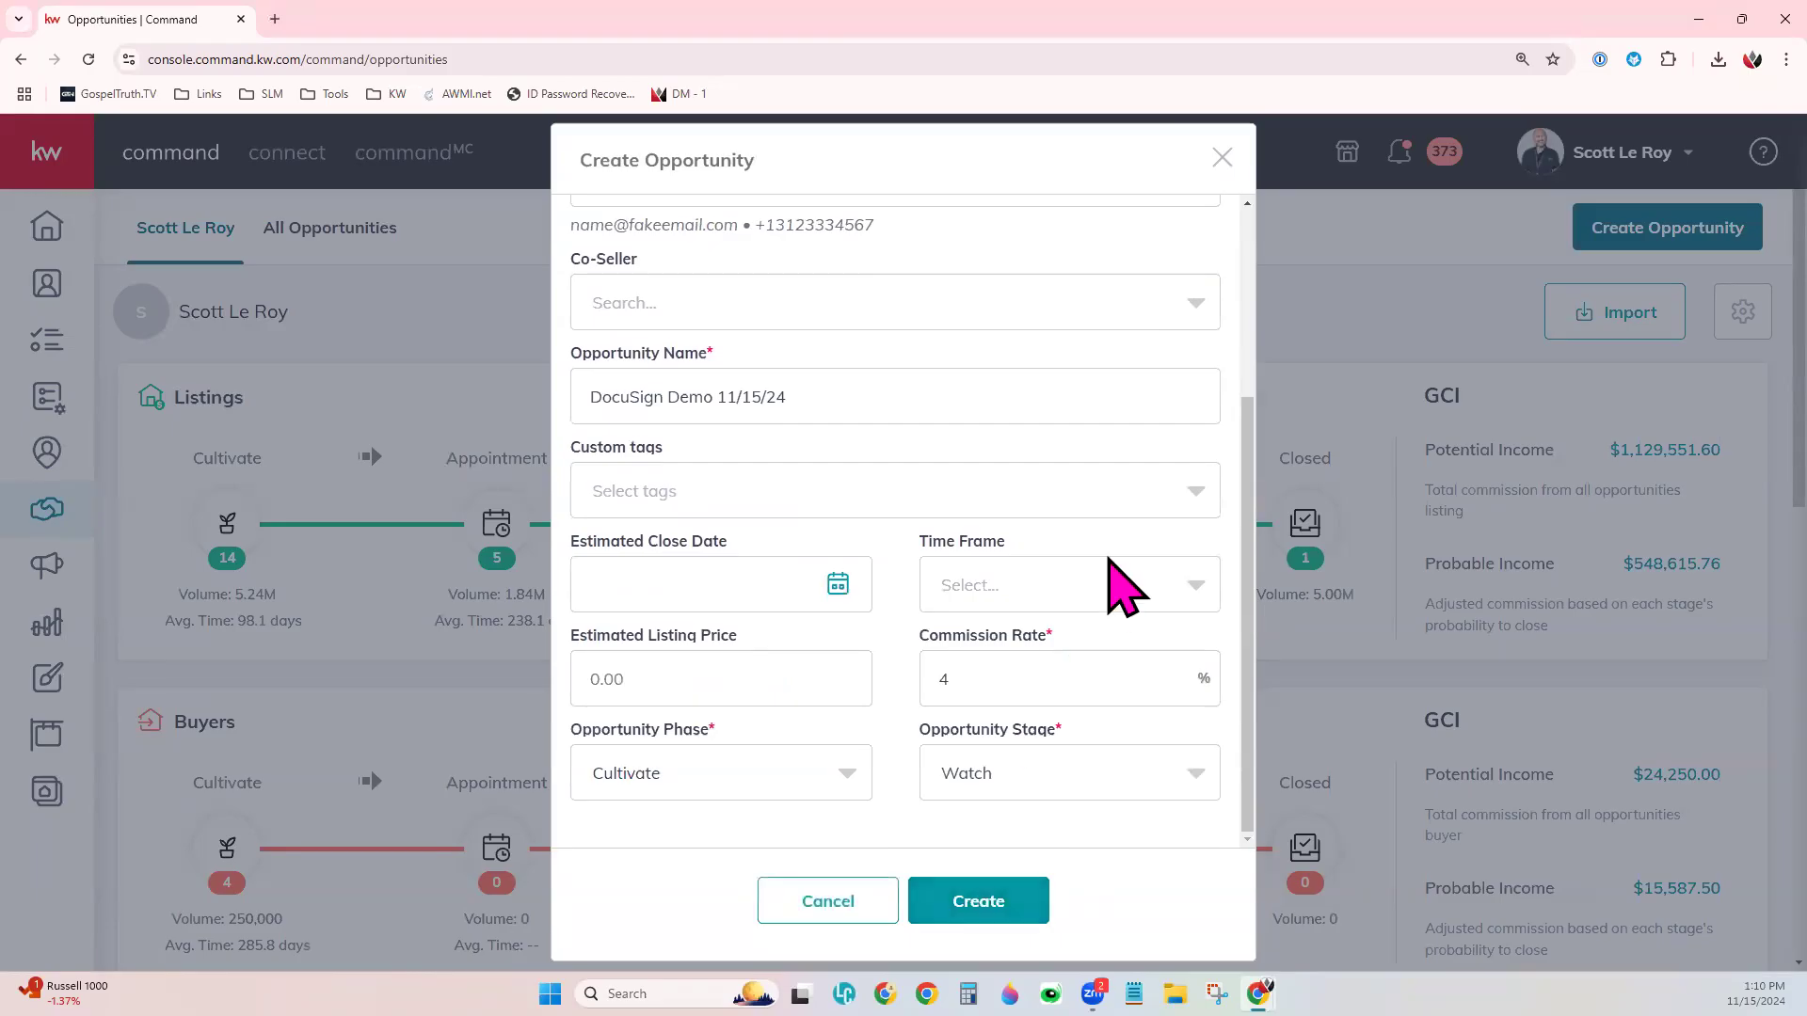
pyautogui.scroll(3, 1060, 694)
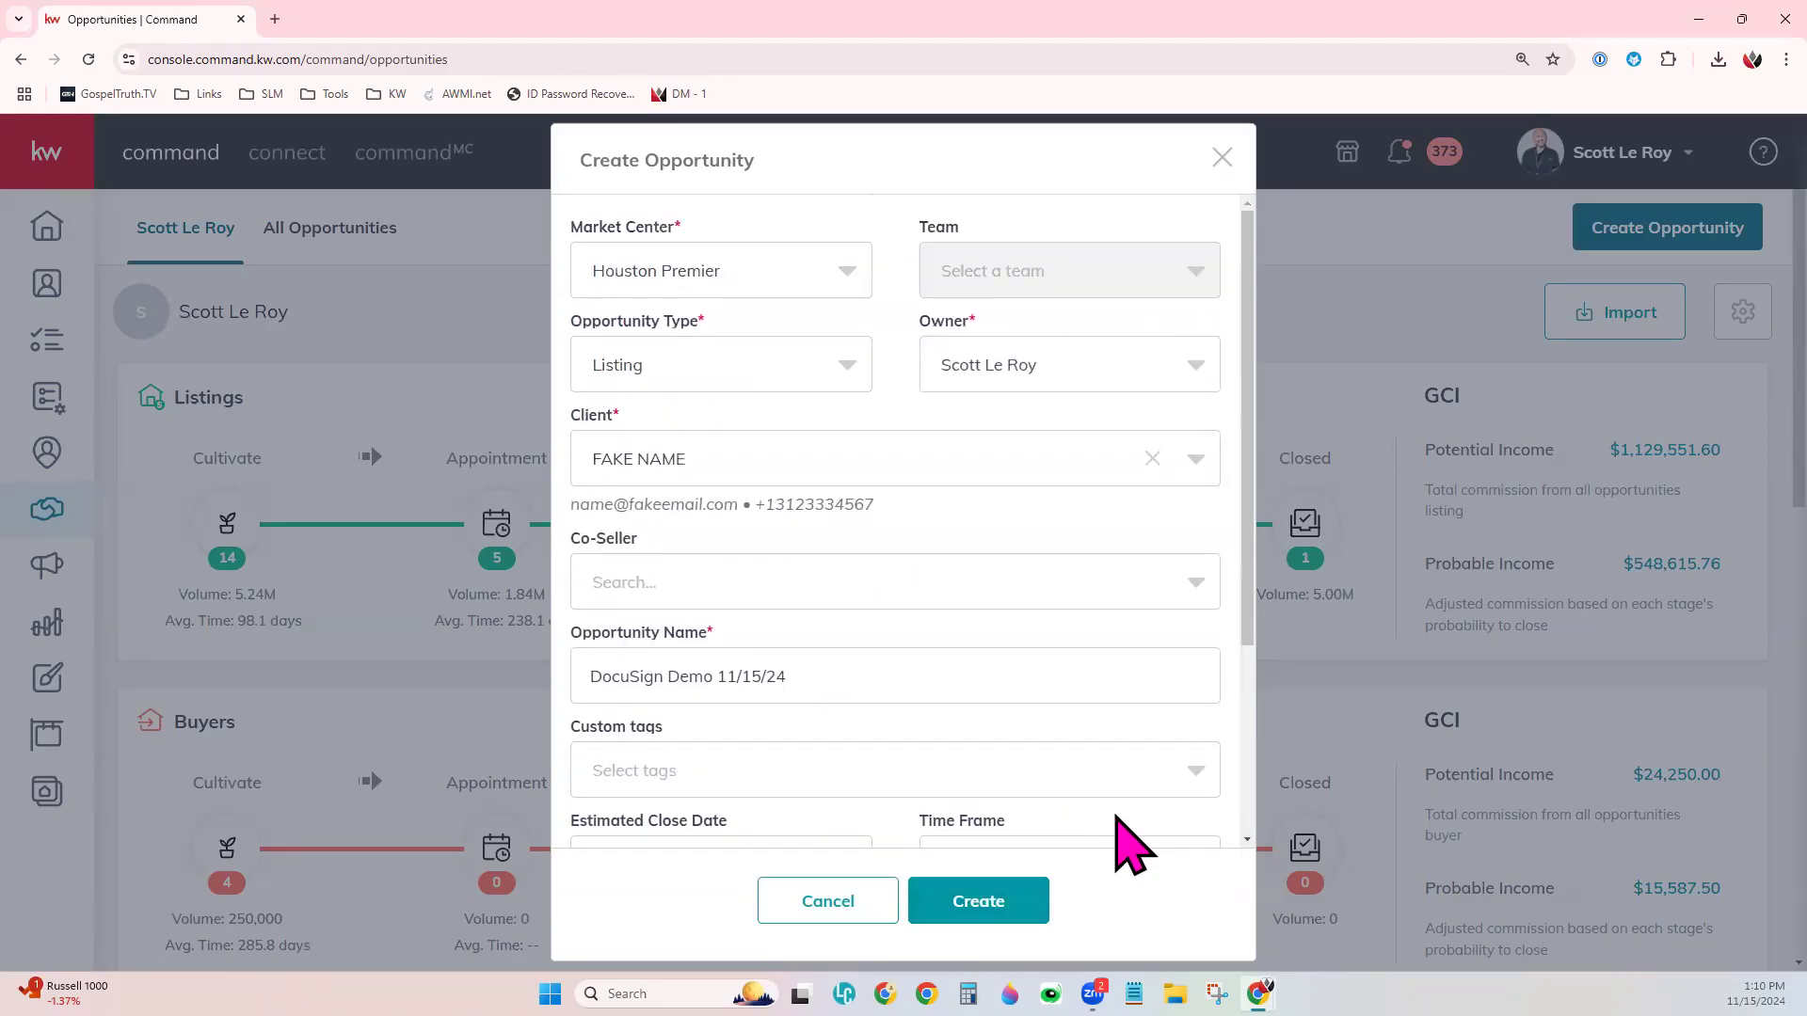
# Discard the form, show All Opportunities, and start a fresh Listing opportunity
pyautogui.click(1223, 158)
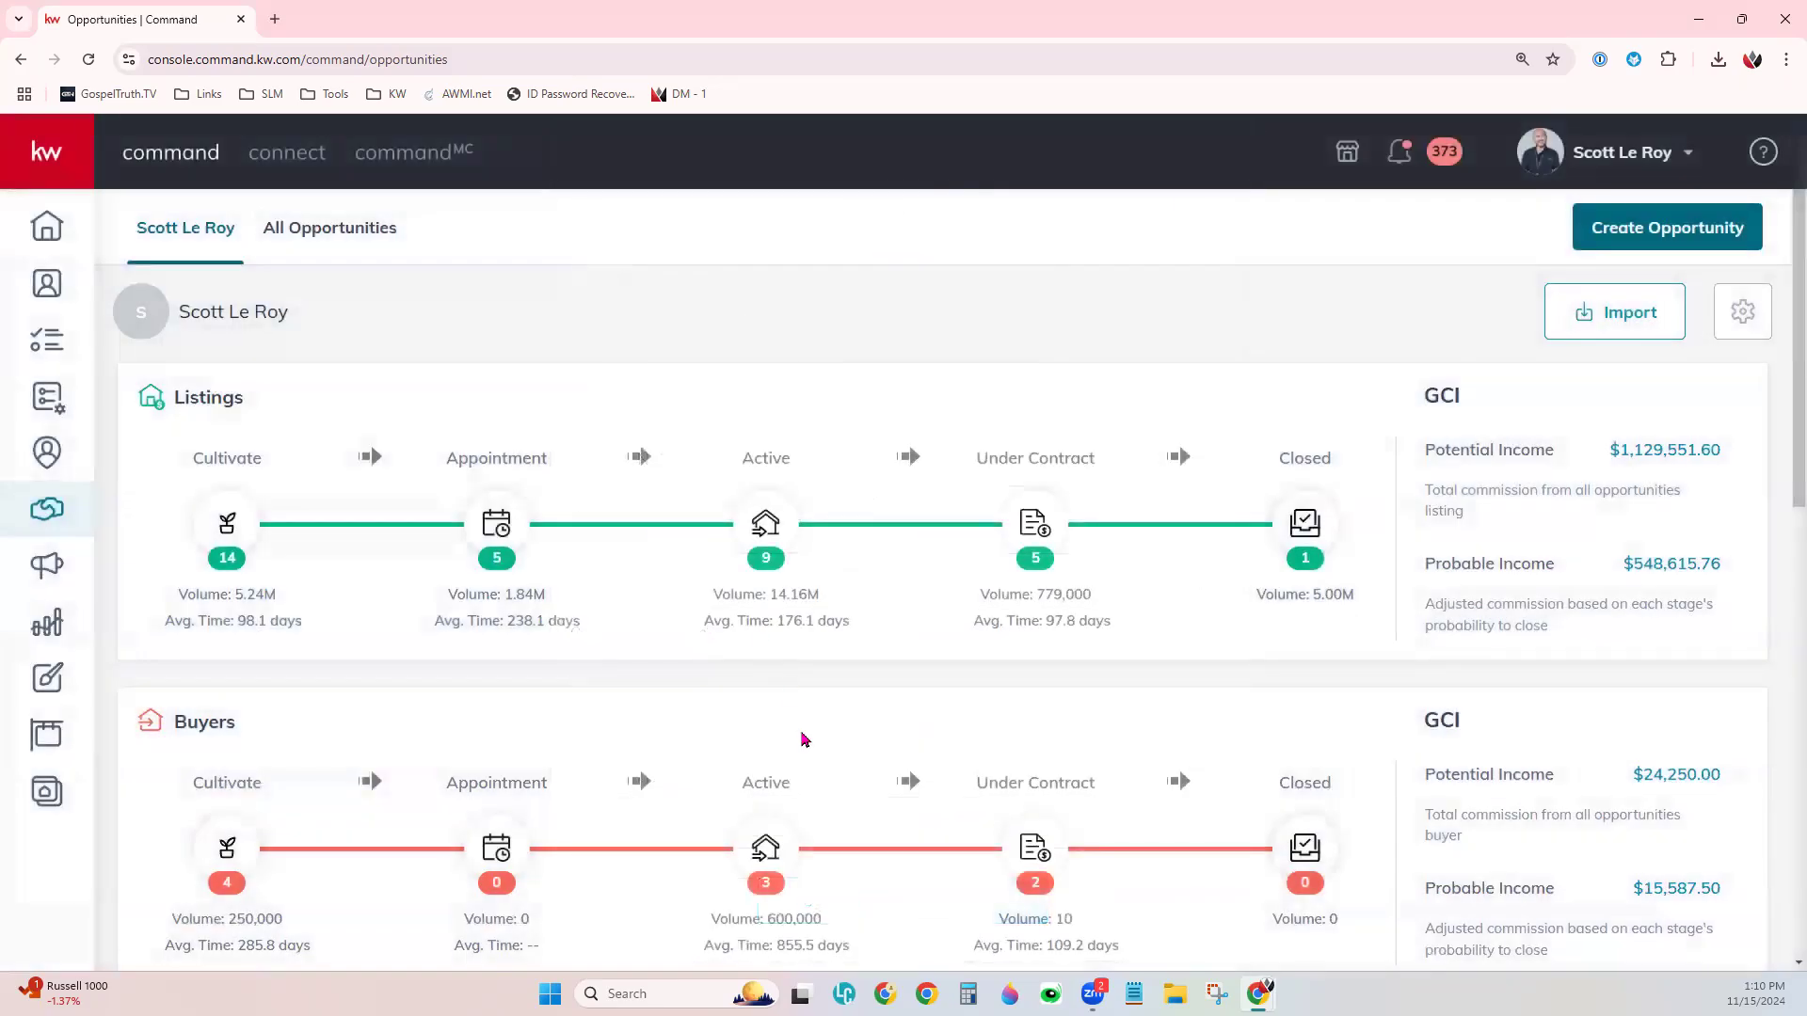
pyautogui.click(282, 247)
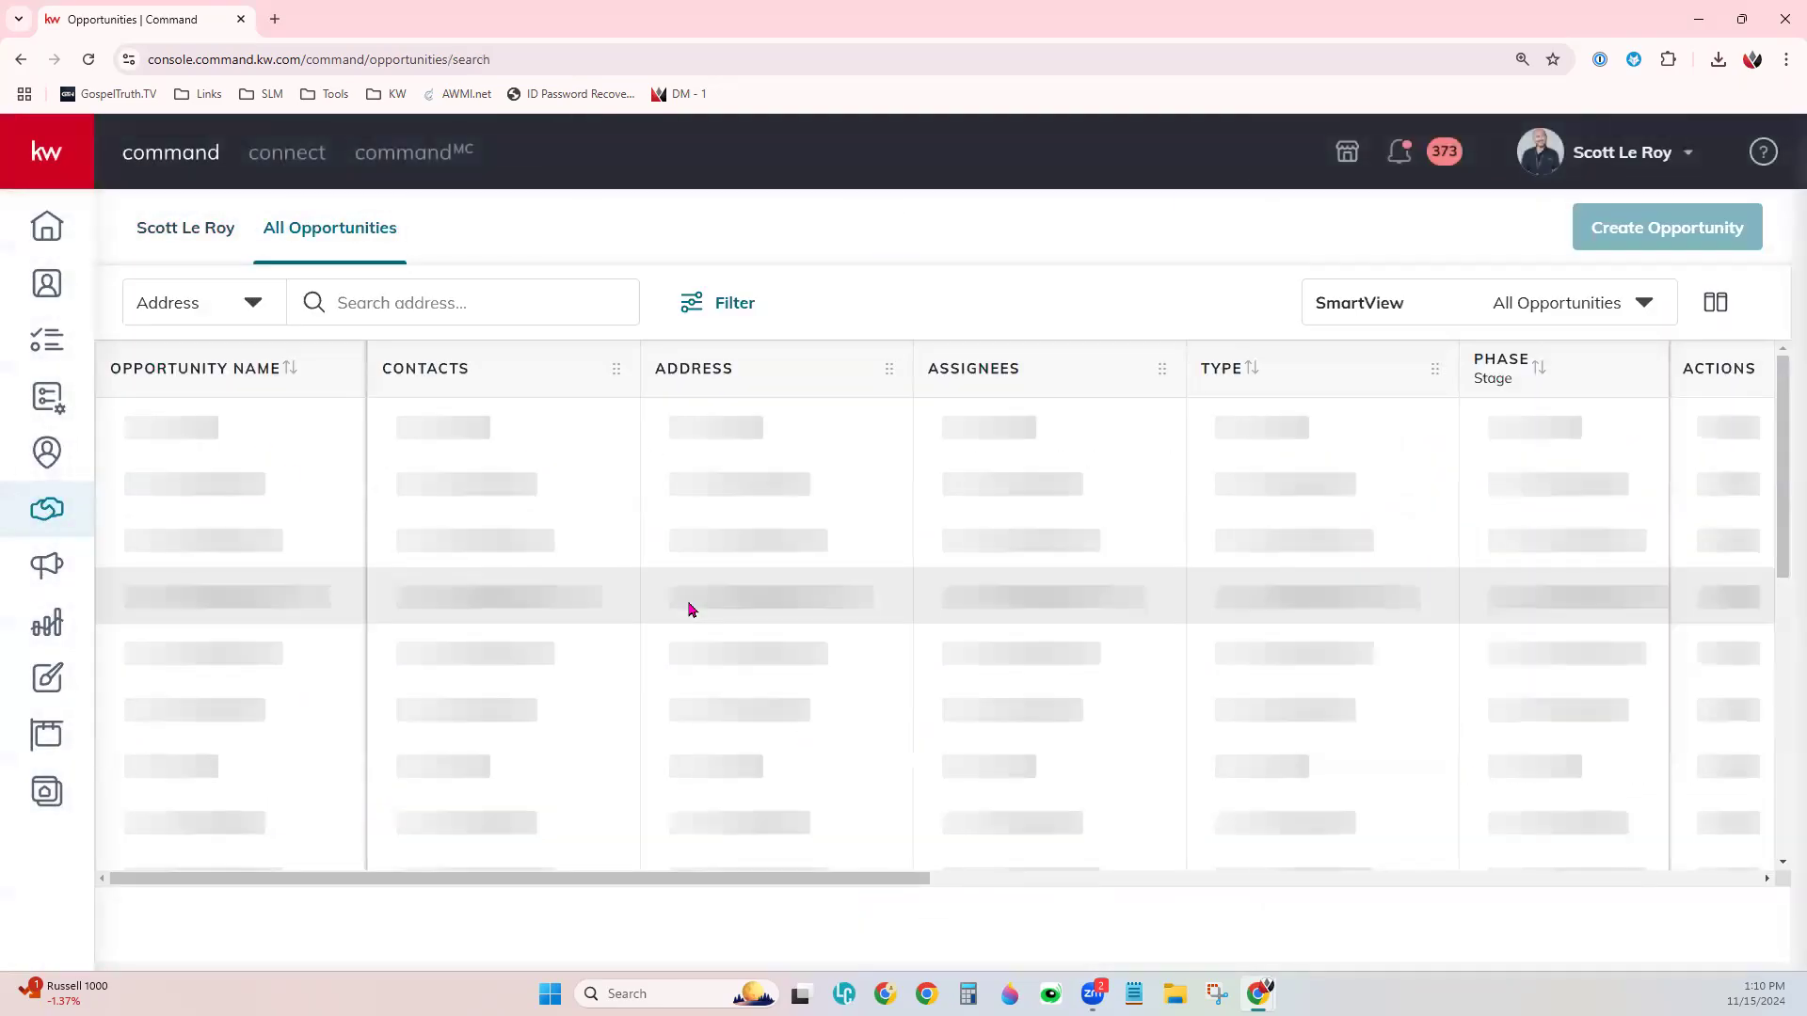
pyautogui.click(1667, 227)
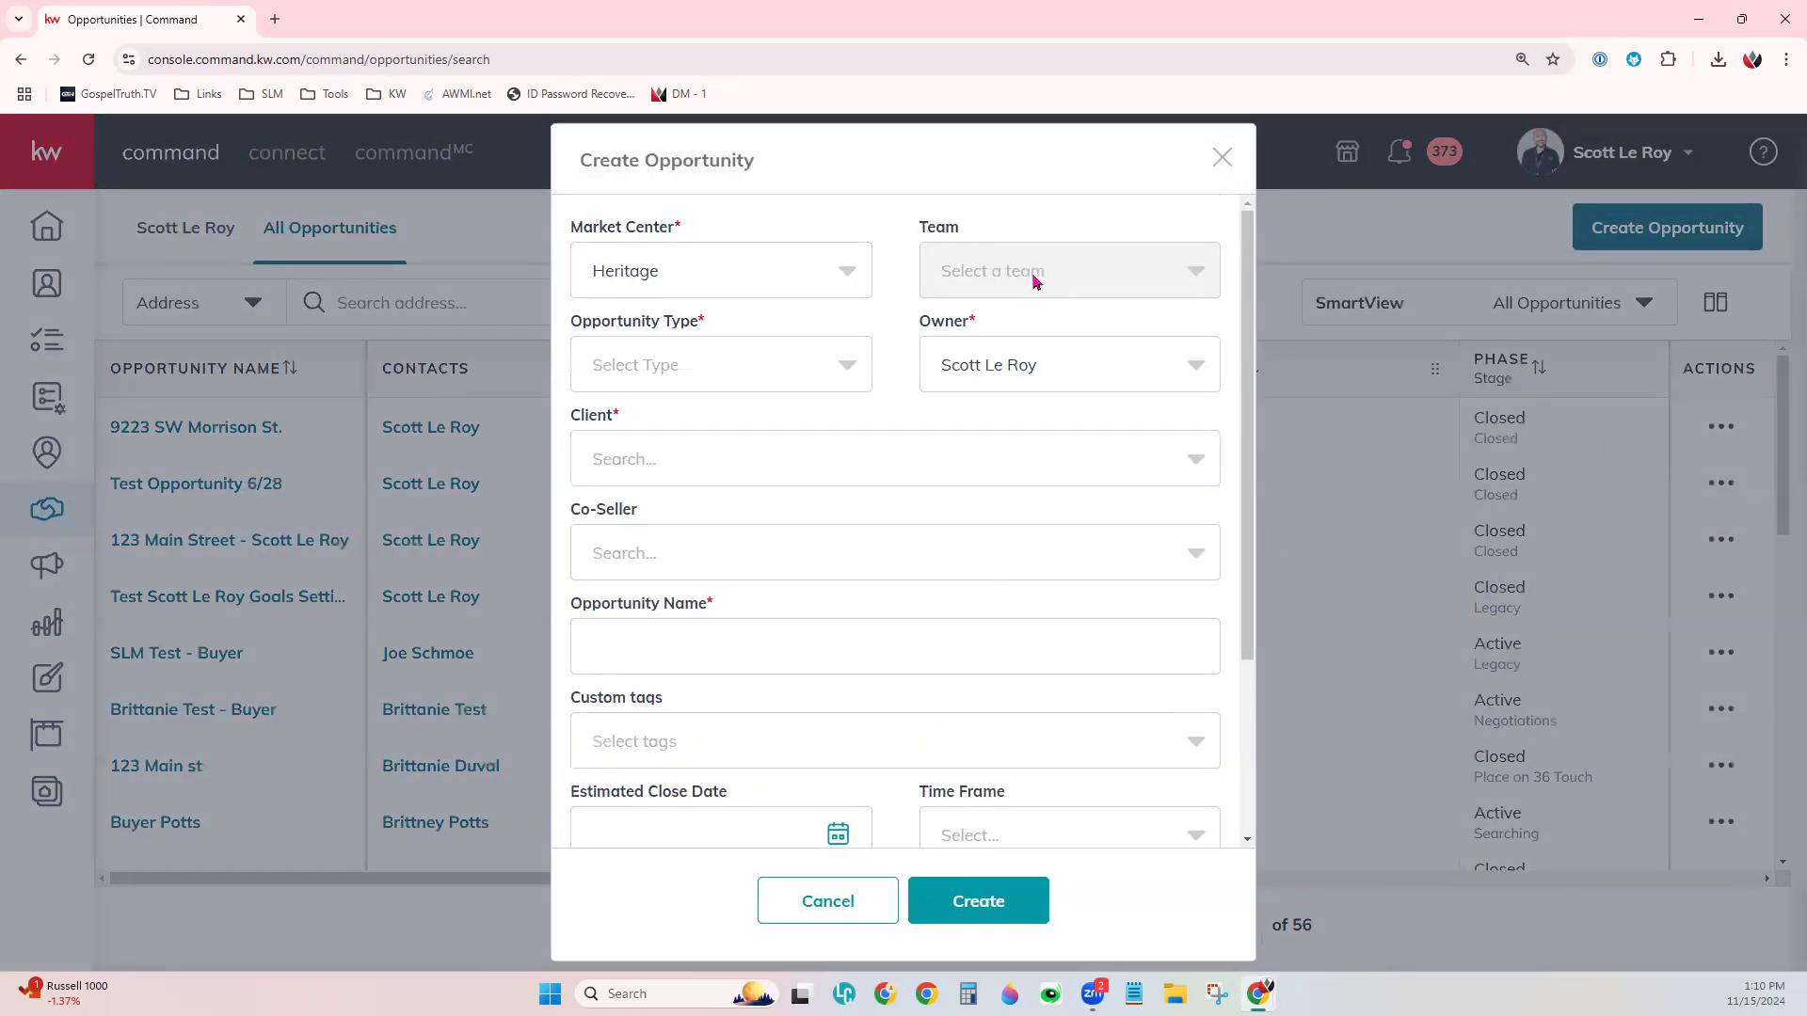
pyautogui.click(835, 369)
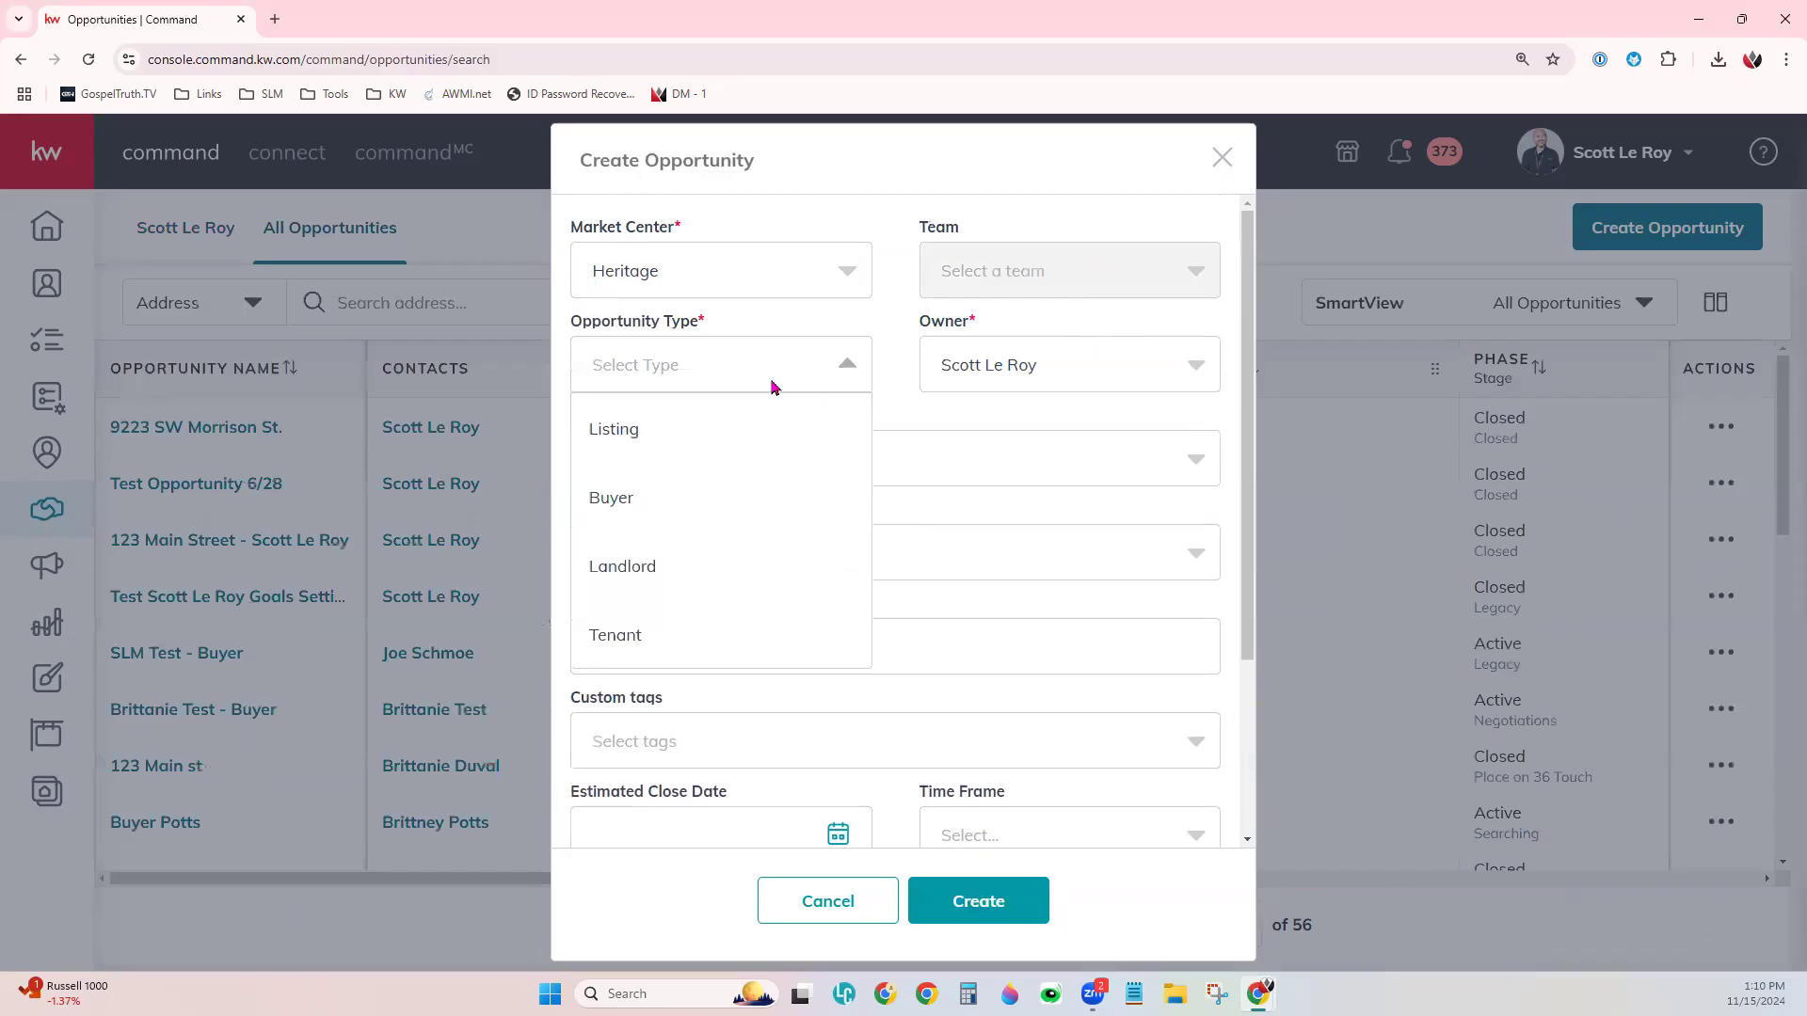
pyautogui.click(699, 450)
# Set the market center to Houston Premier
pyautogui.click(738, 468)
pyautogui.write('Fake')
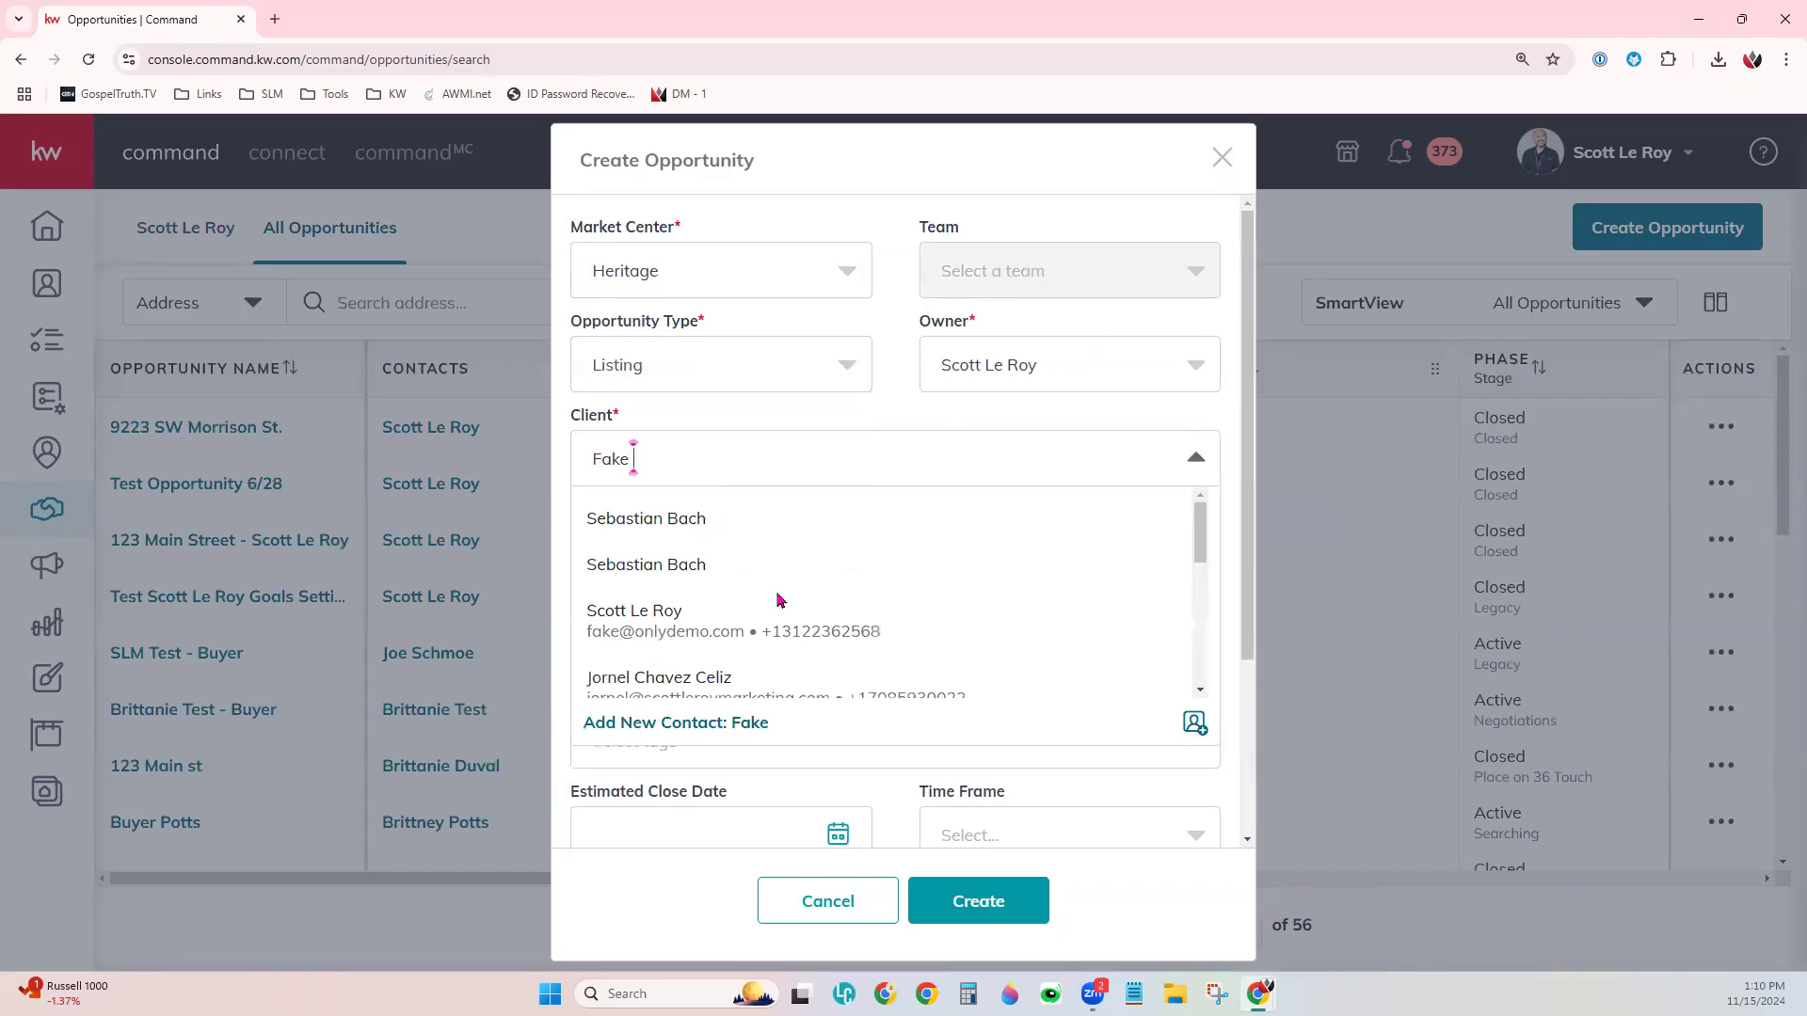
pyautogui.scroll(-5, 777, 600)
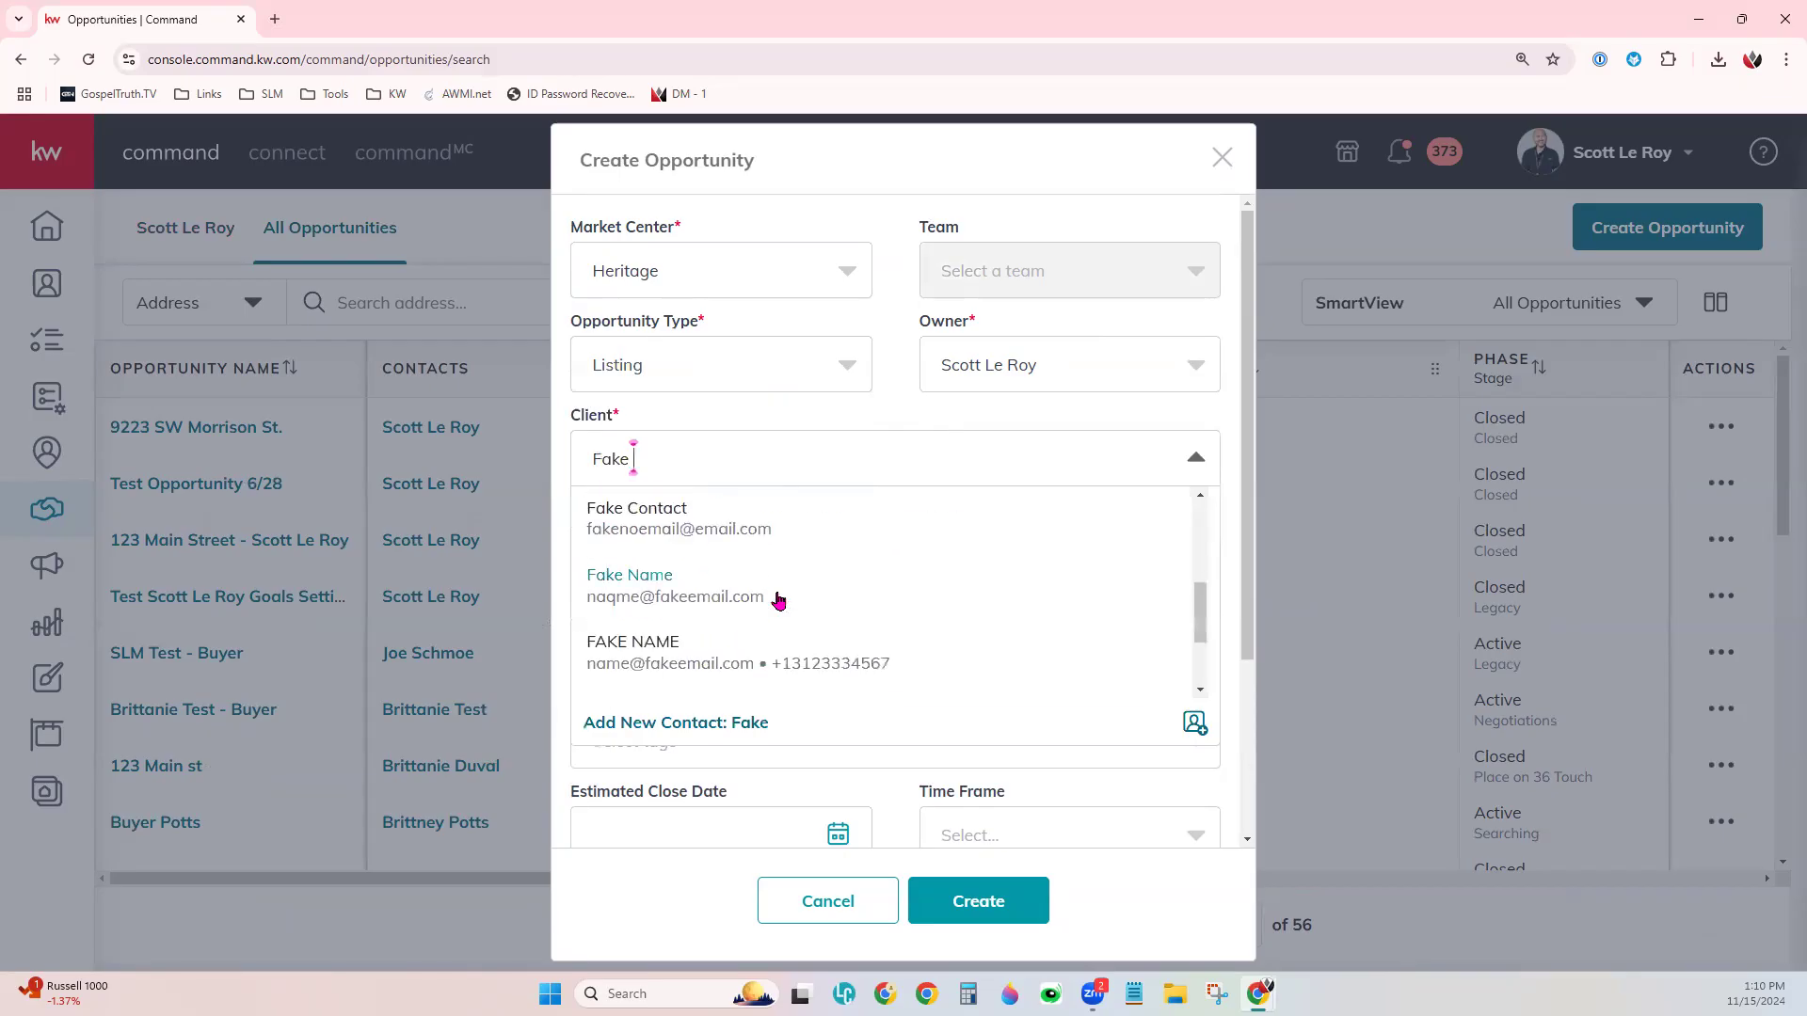
pyautogui.click(746, 282)
pyautogui.scroll(-1, 748, 527)
pyautogui.scroll(-2, 750, 534)
pyautogui.click(726, 504)
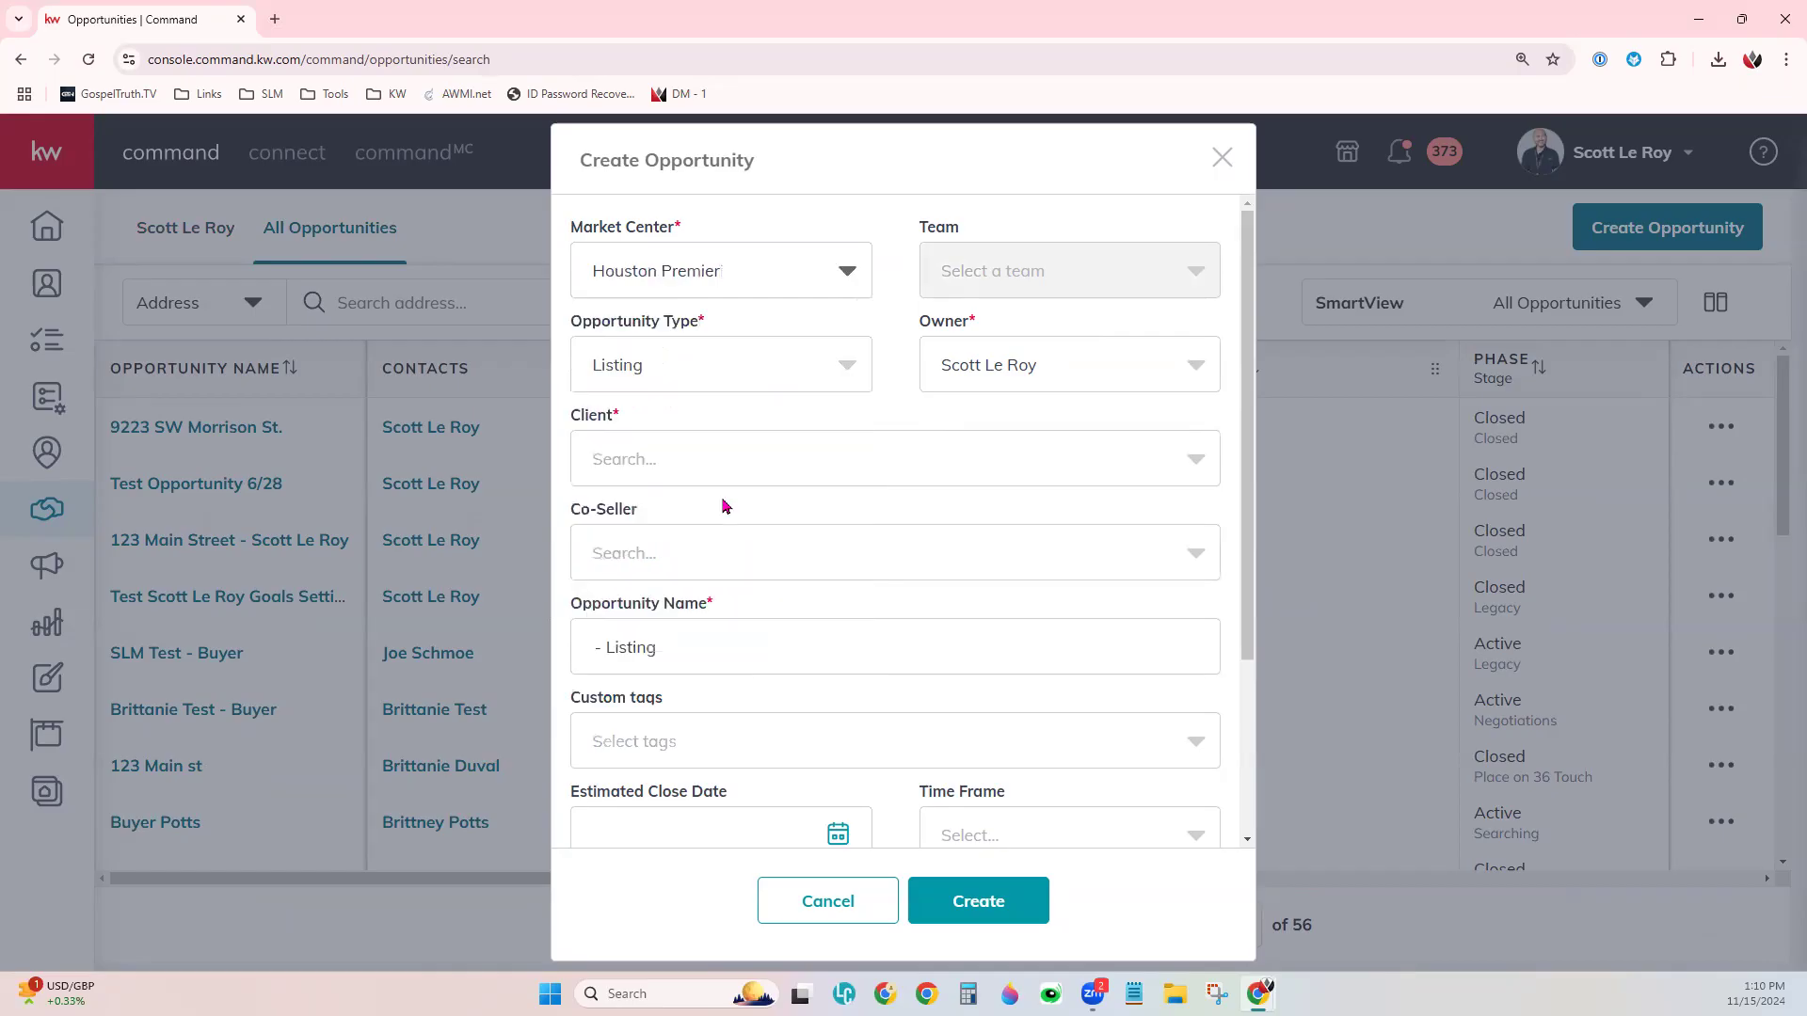
# Choose the test contact found by searching 'fake' as the client
pyautogui.click(729, 450)
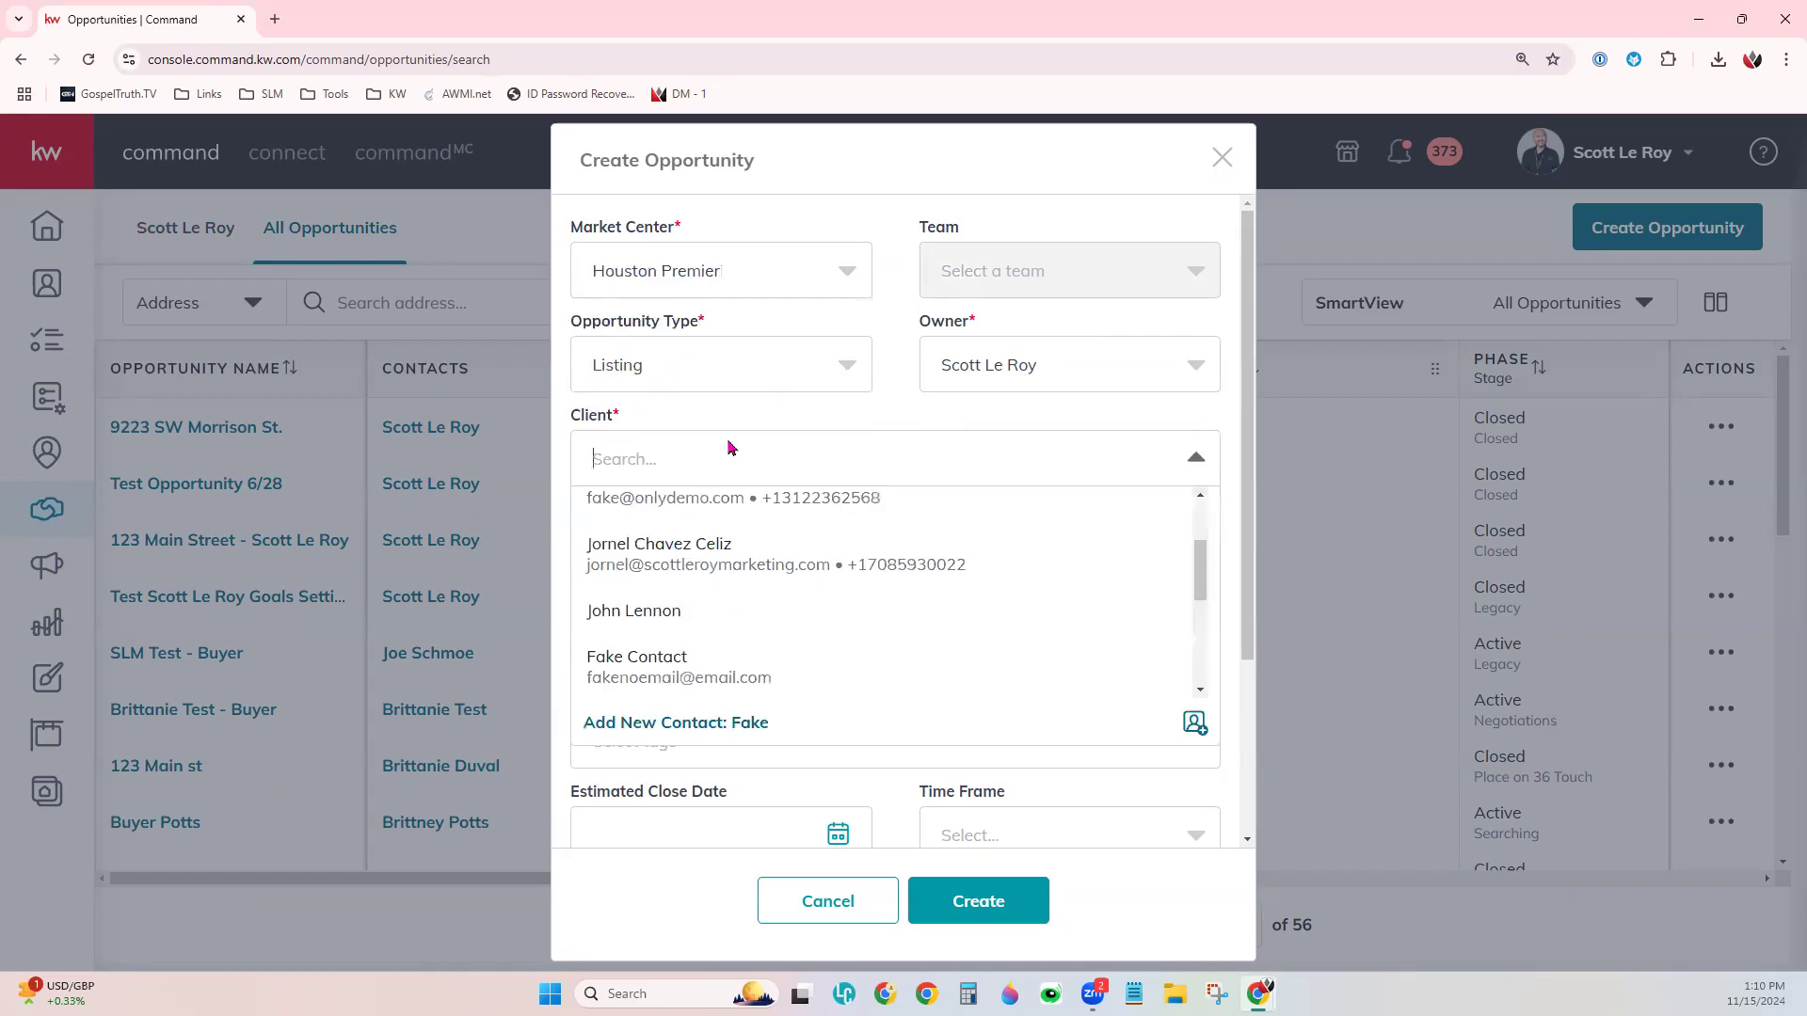
pyautogui.write('fake')
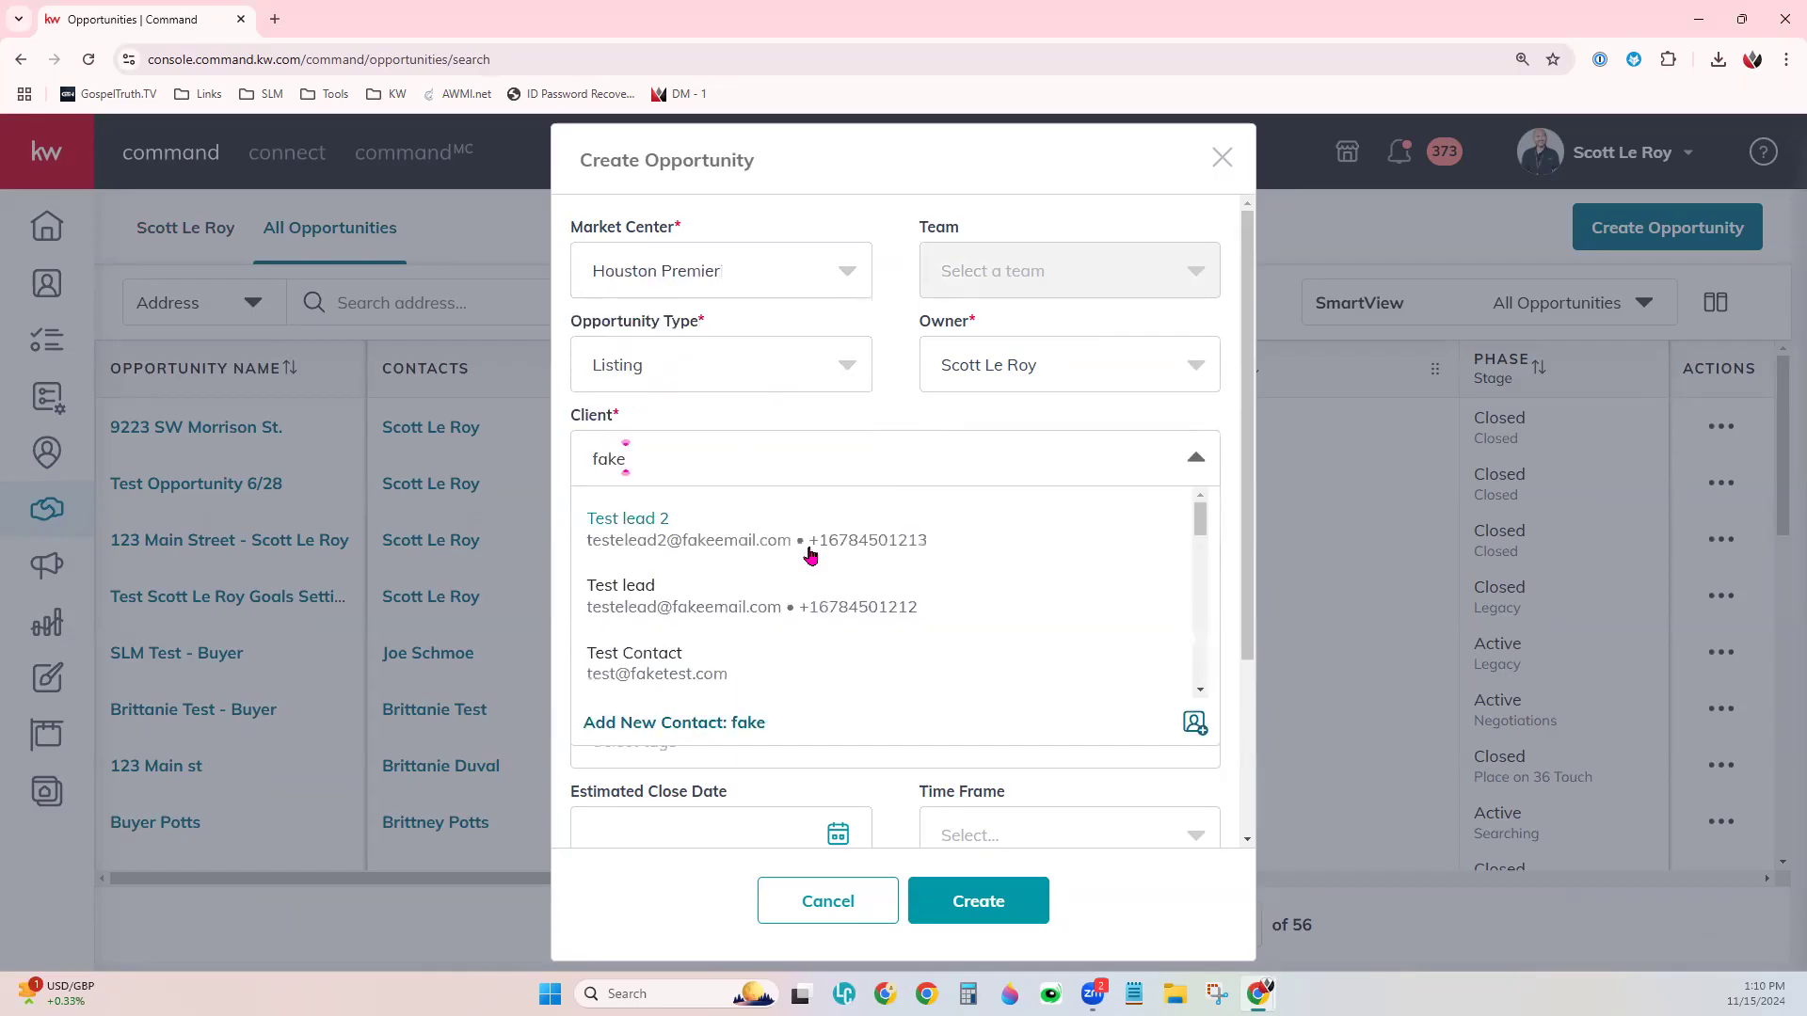
pyautogui.scroll(-2, 809, 649)
pyautogui.scroll(-5, 809, 649)
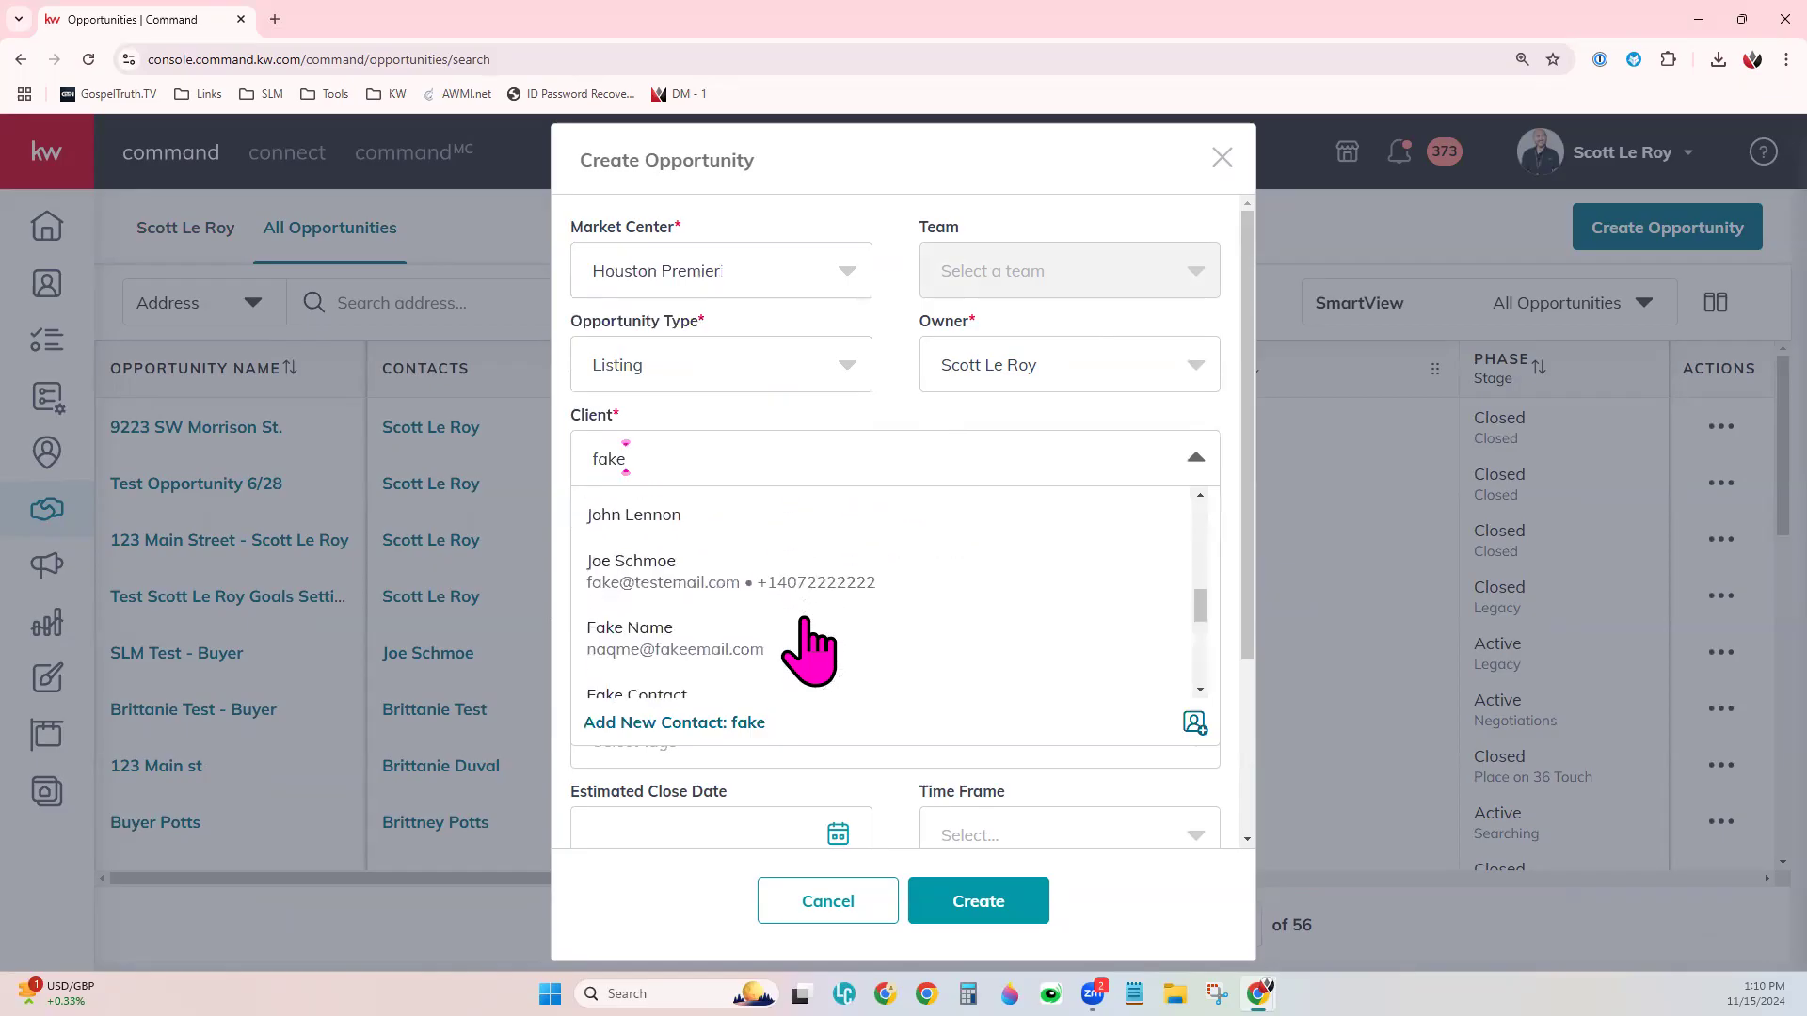
pyautogui.scroll(-1, 809, 649)
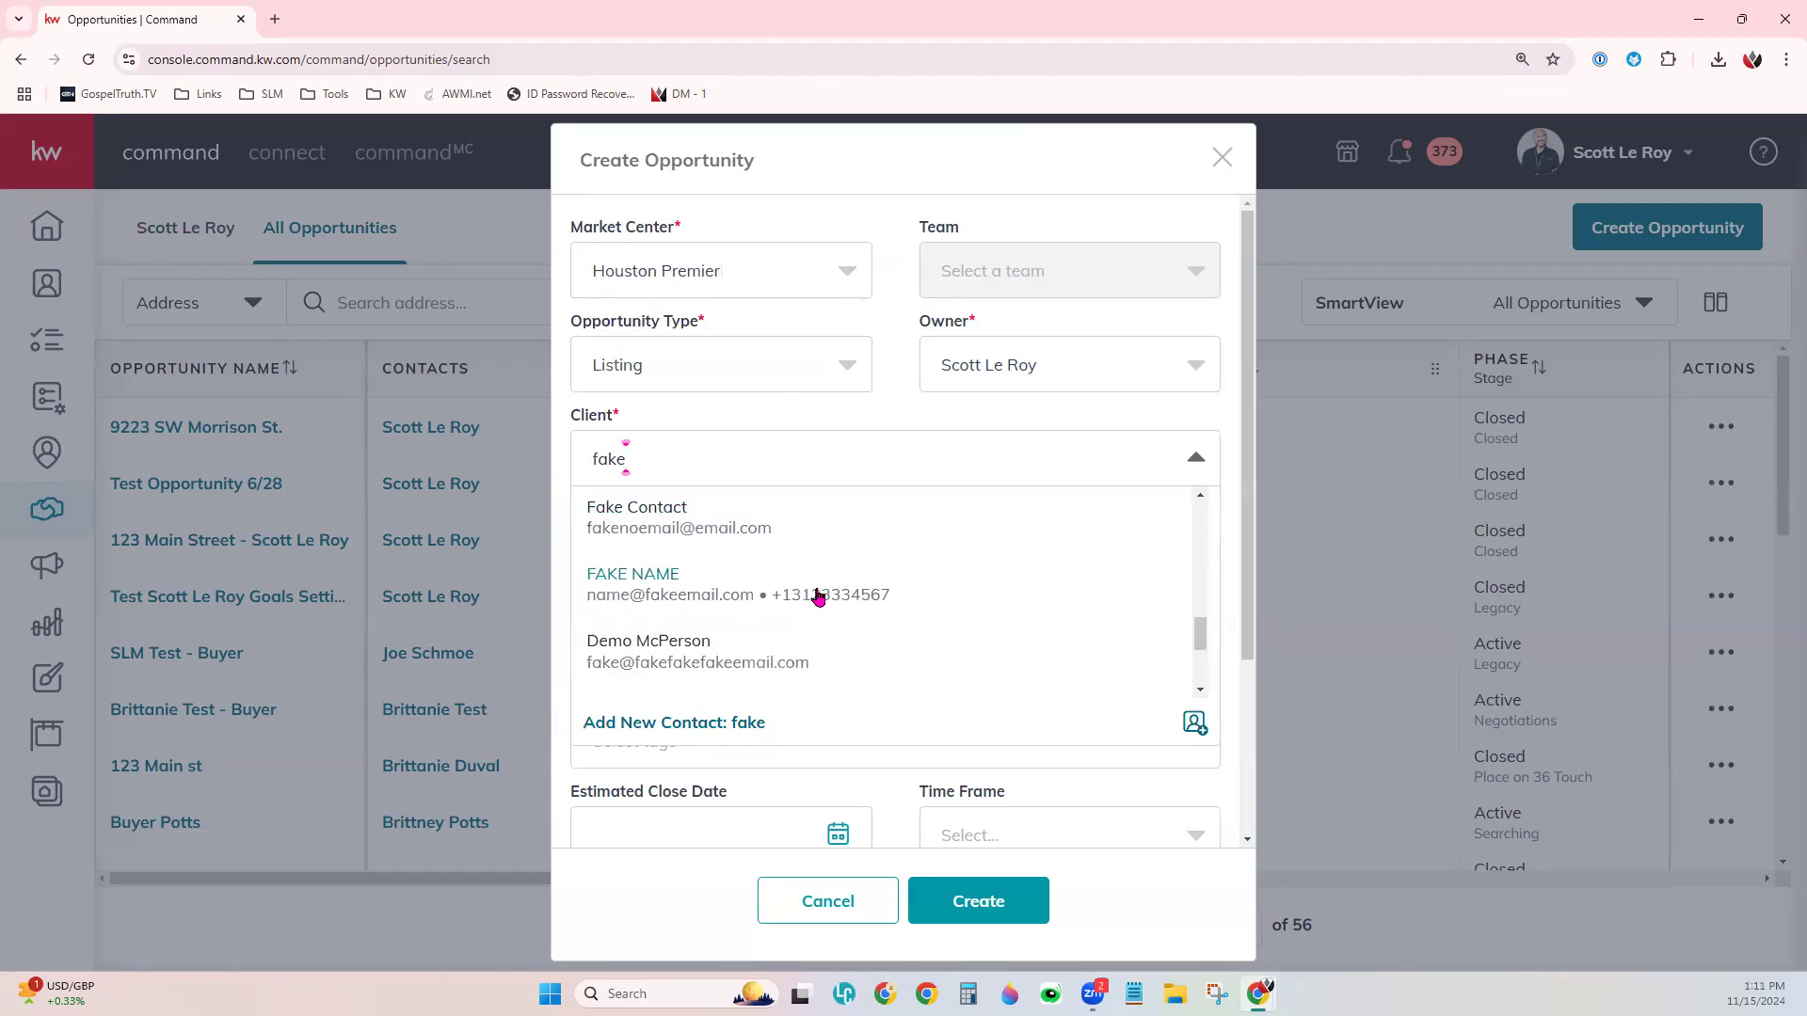
pyautogui.click(817, 595)
pyautogui.click(817, 596)
pyautogui.click(981, 520)
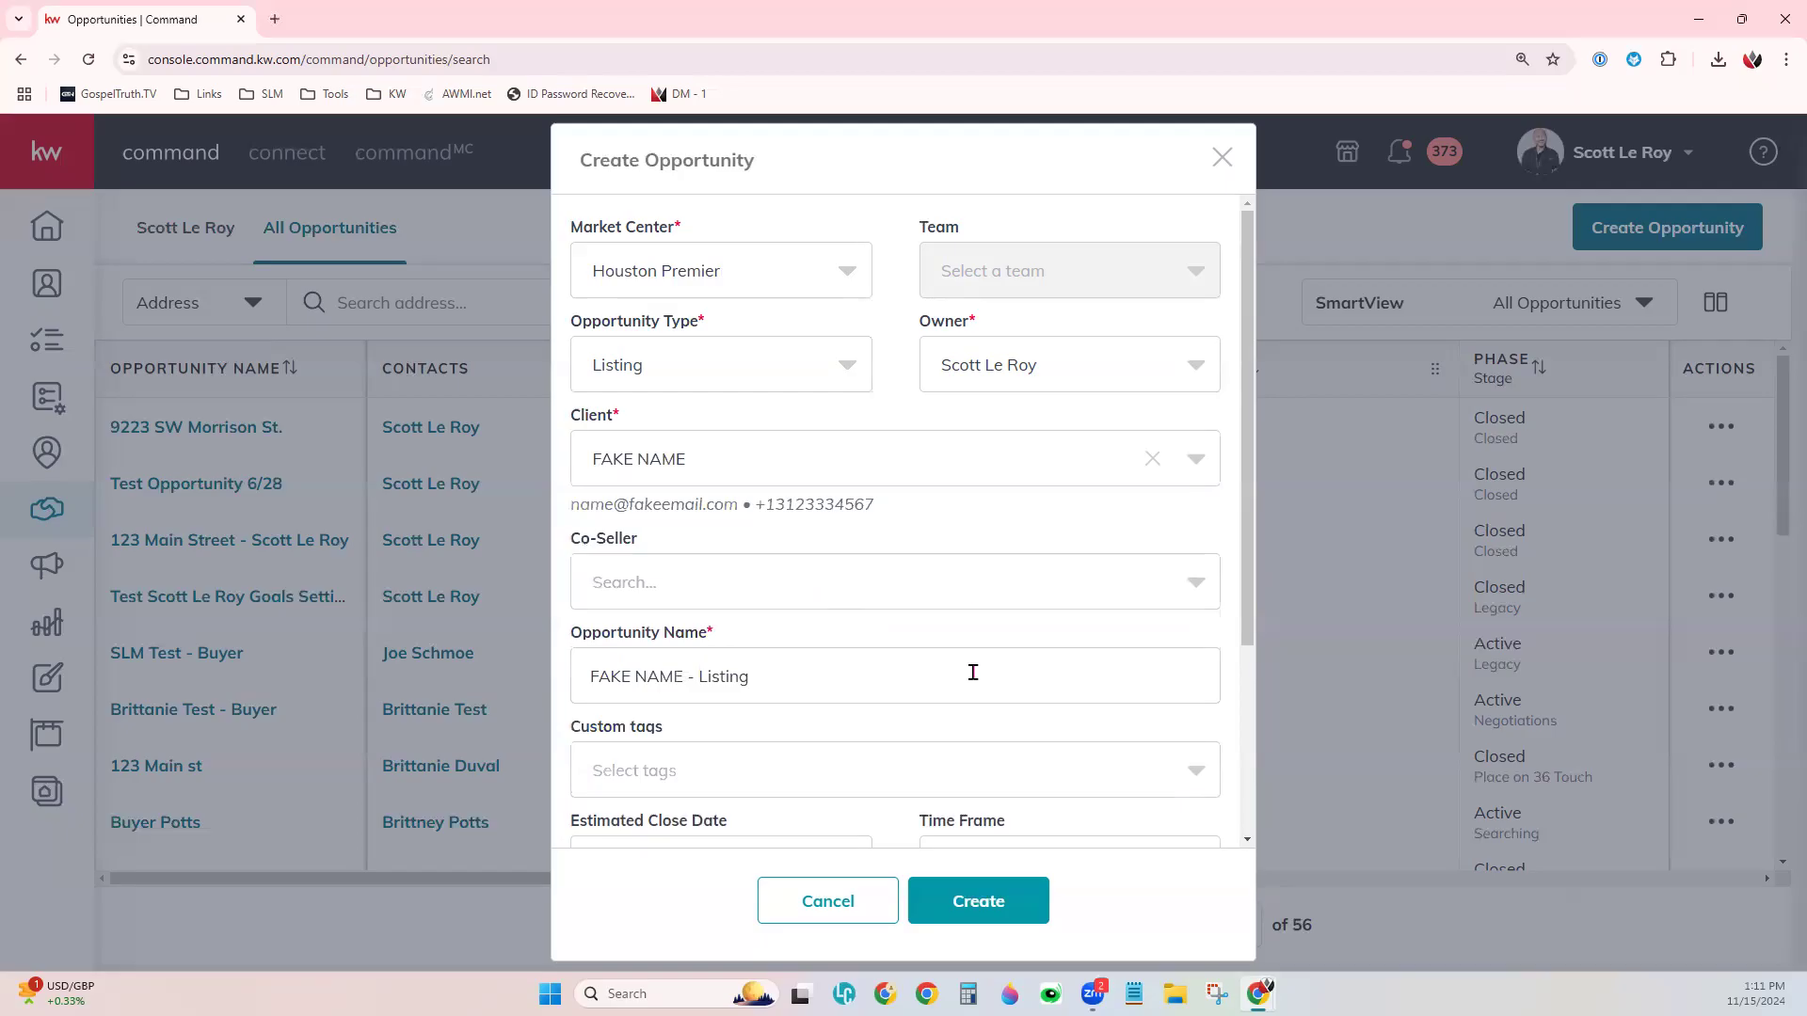
# Rename the opportunity to 'DocUSign Demo 11/15'
pyautogui.scroll(-2, 839, 633)
pyautogui.moveTo(764, 488); pyautogui.dragTo(532, 482)
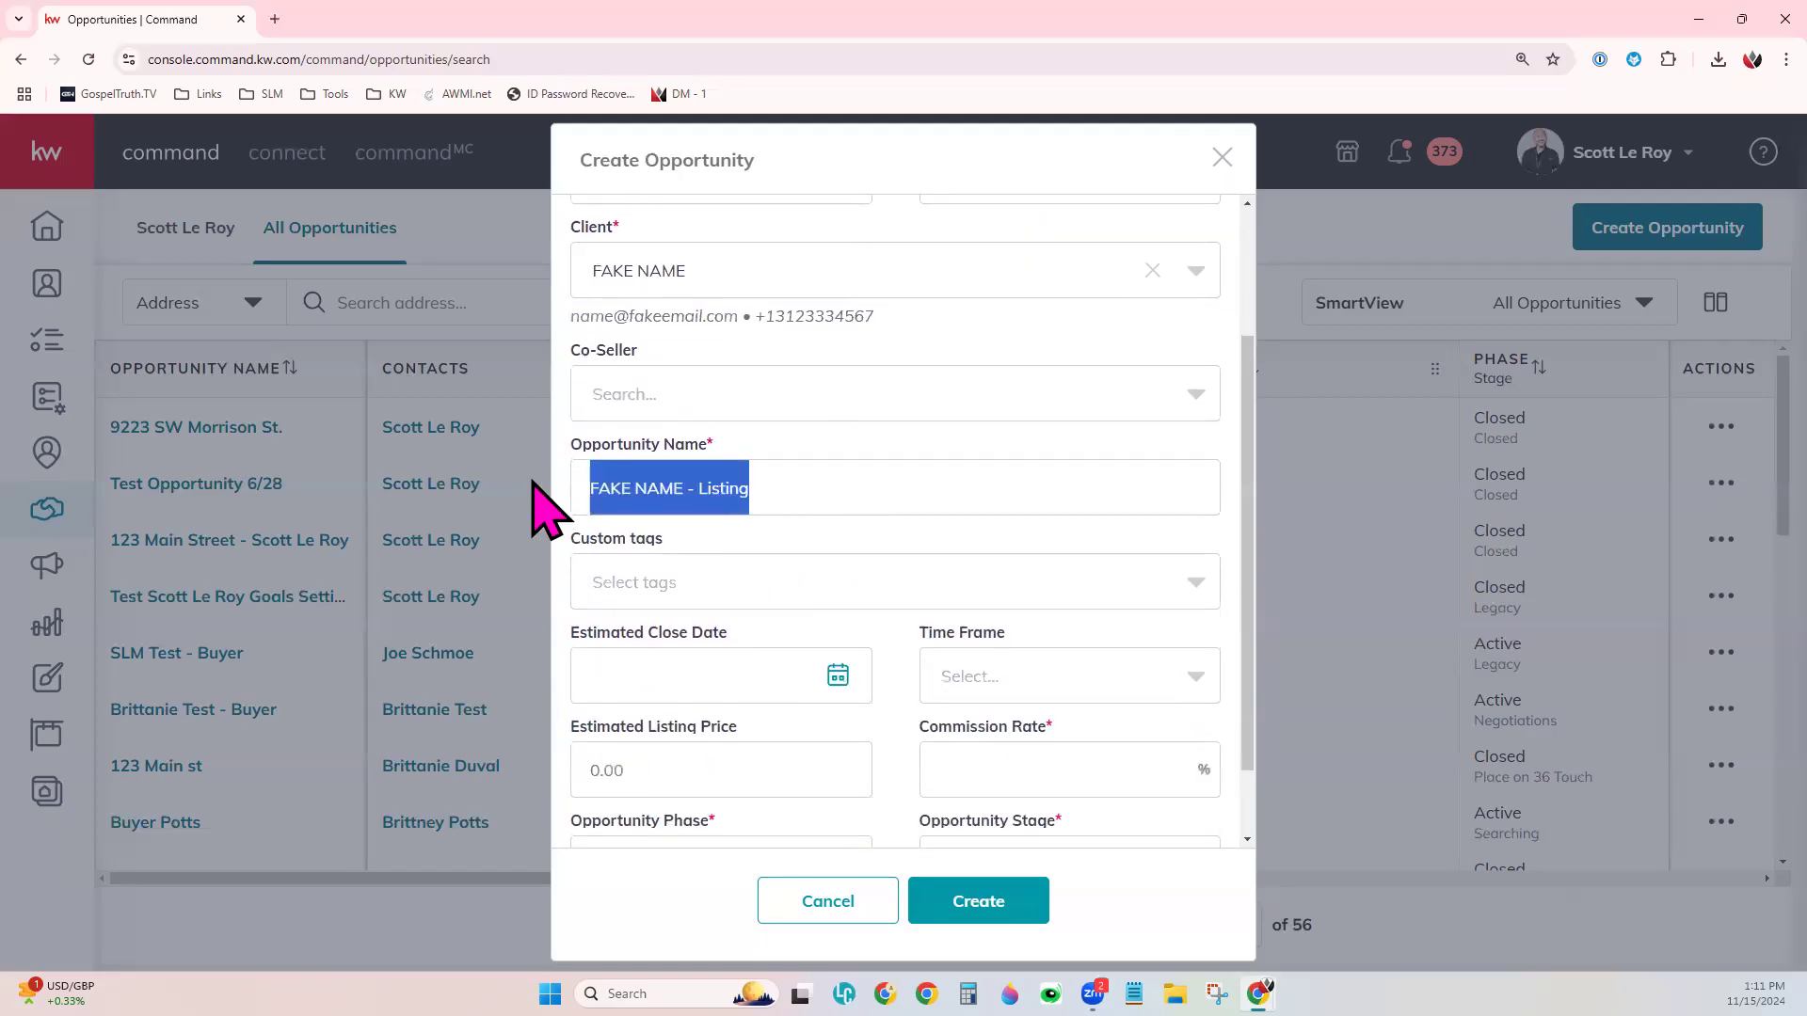
pyautogui.write('DocUSig')
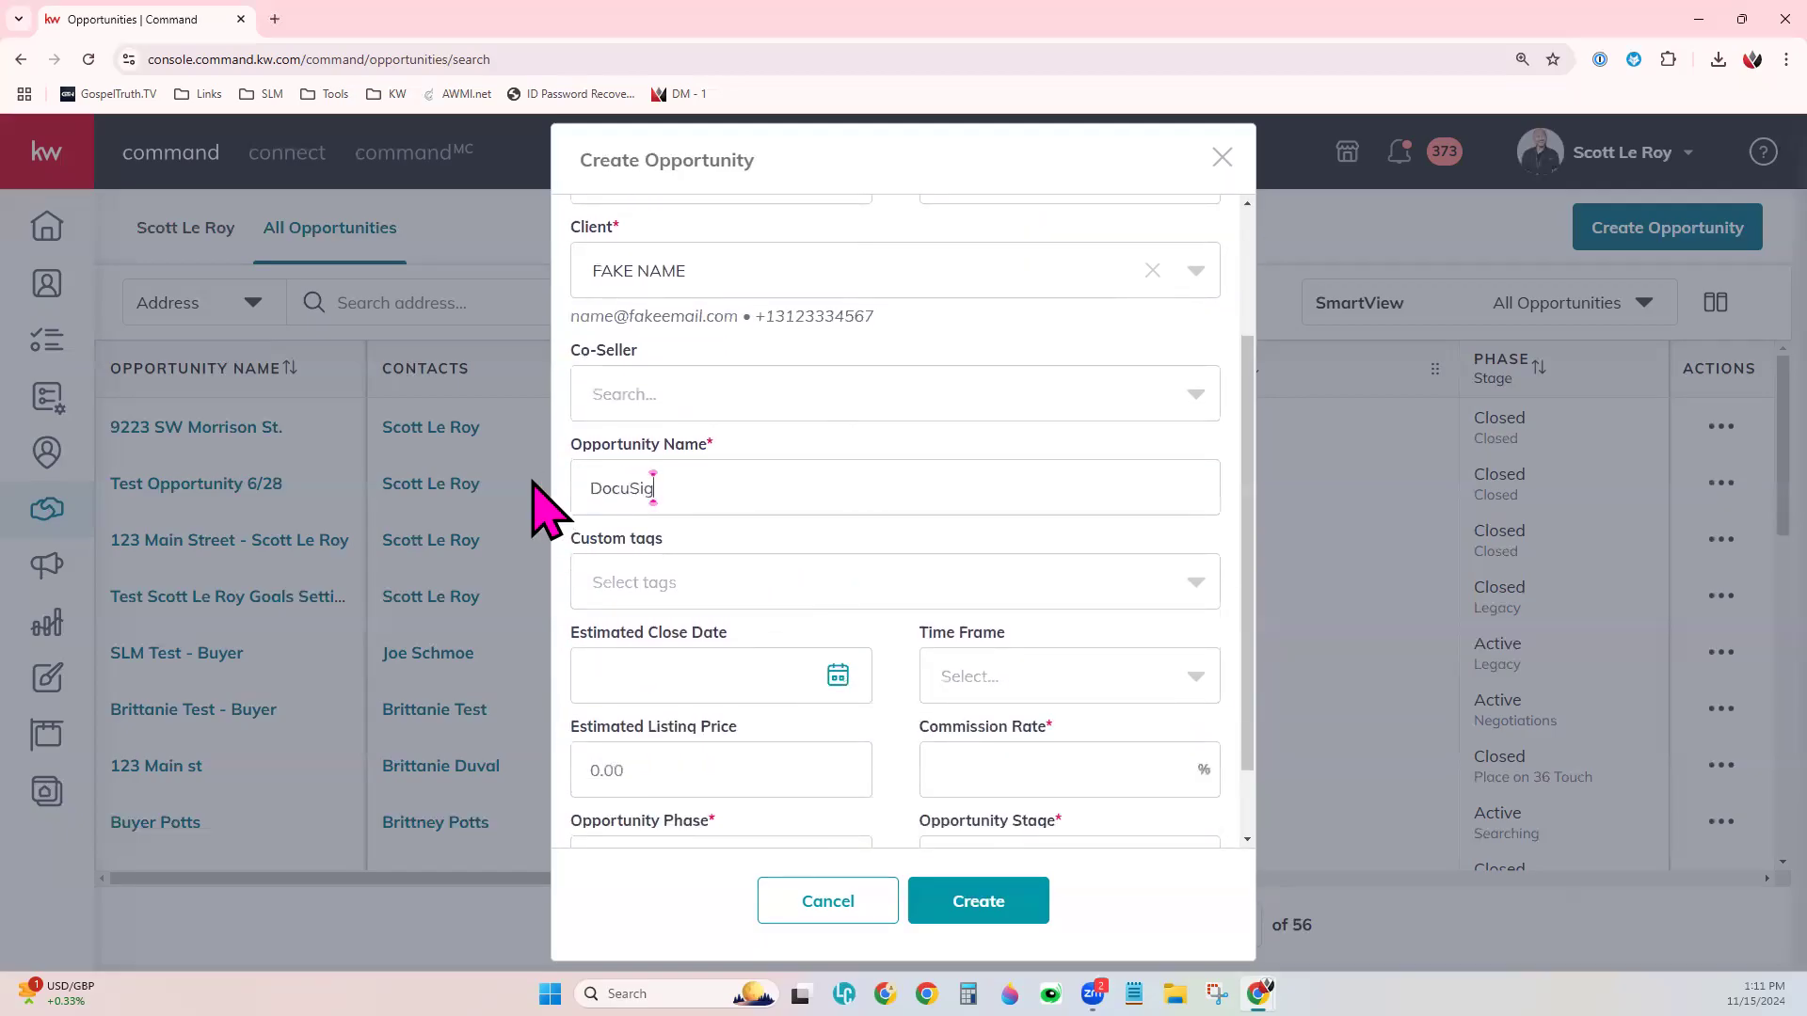
pyautogui.write('n Demo 11/15')
pyautogui.click(1047, 762)
# Press Create repeatedly, then close the Create Opportunity dialog
pyautogui.click(979, 899)
pyautogui.click(998, 897)
pyautogui.click(997, 896)
pyautogui.click(1221, 159)
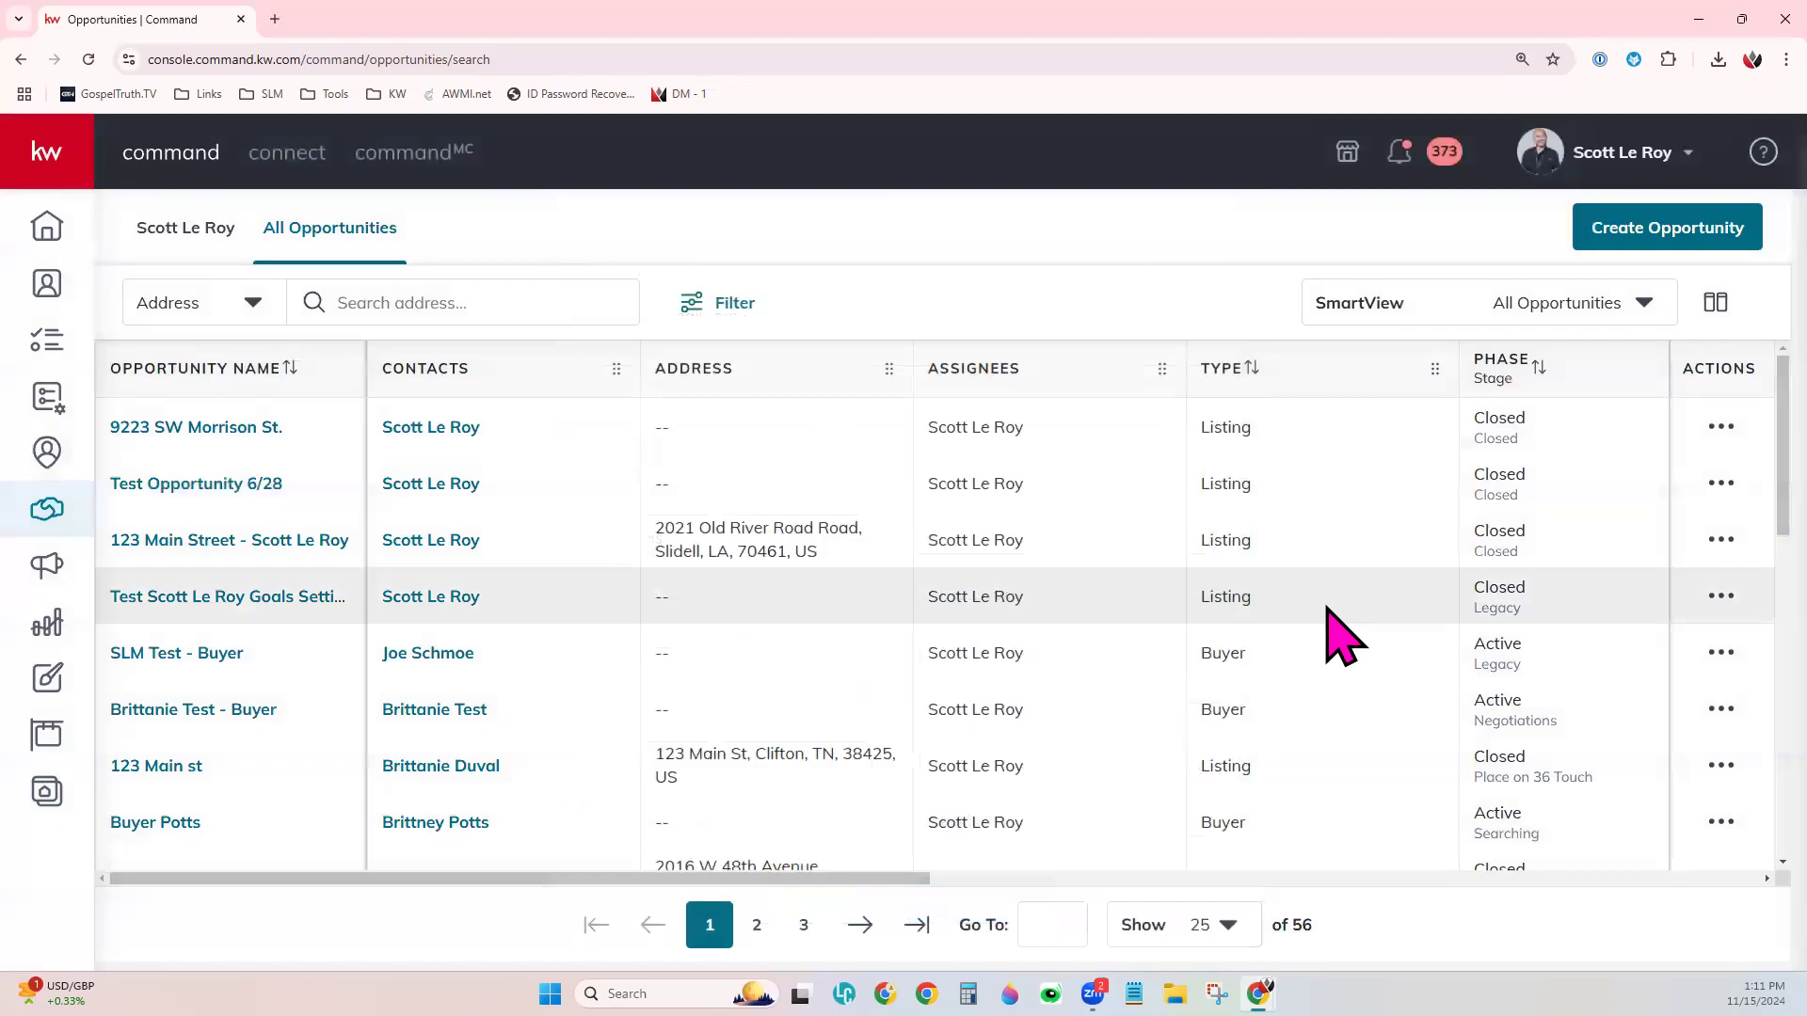
# Open your pipeline dashboard and the Listings Cultivate board (9 Watch, 0 Nurture, 5 Hot)
pyautogui.click(182, 231)
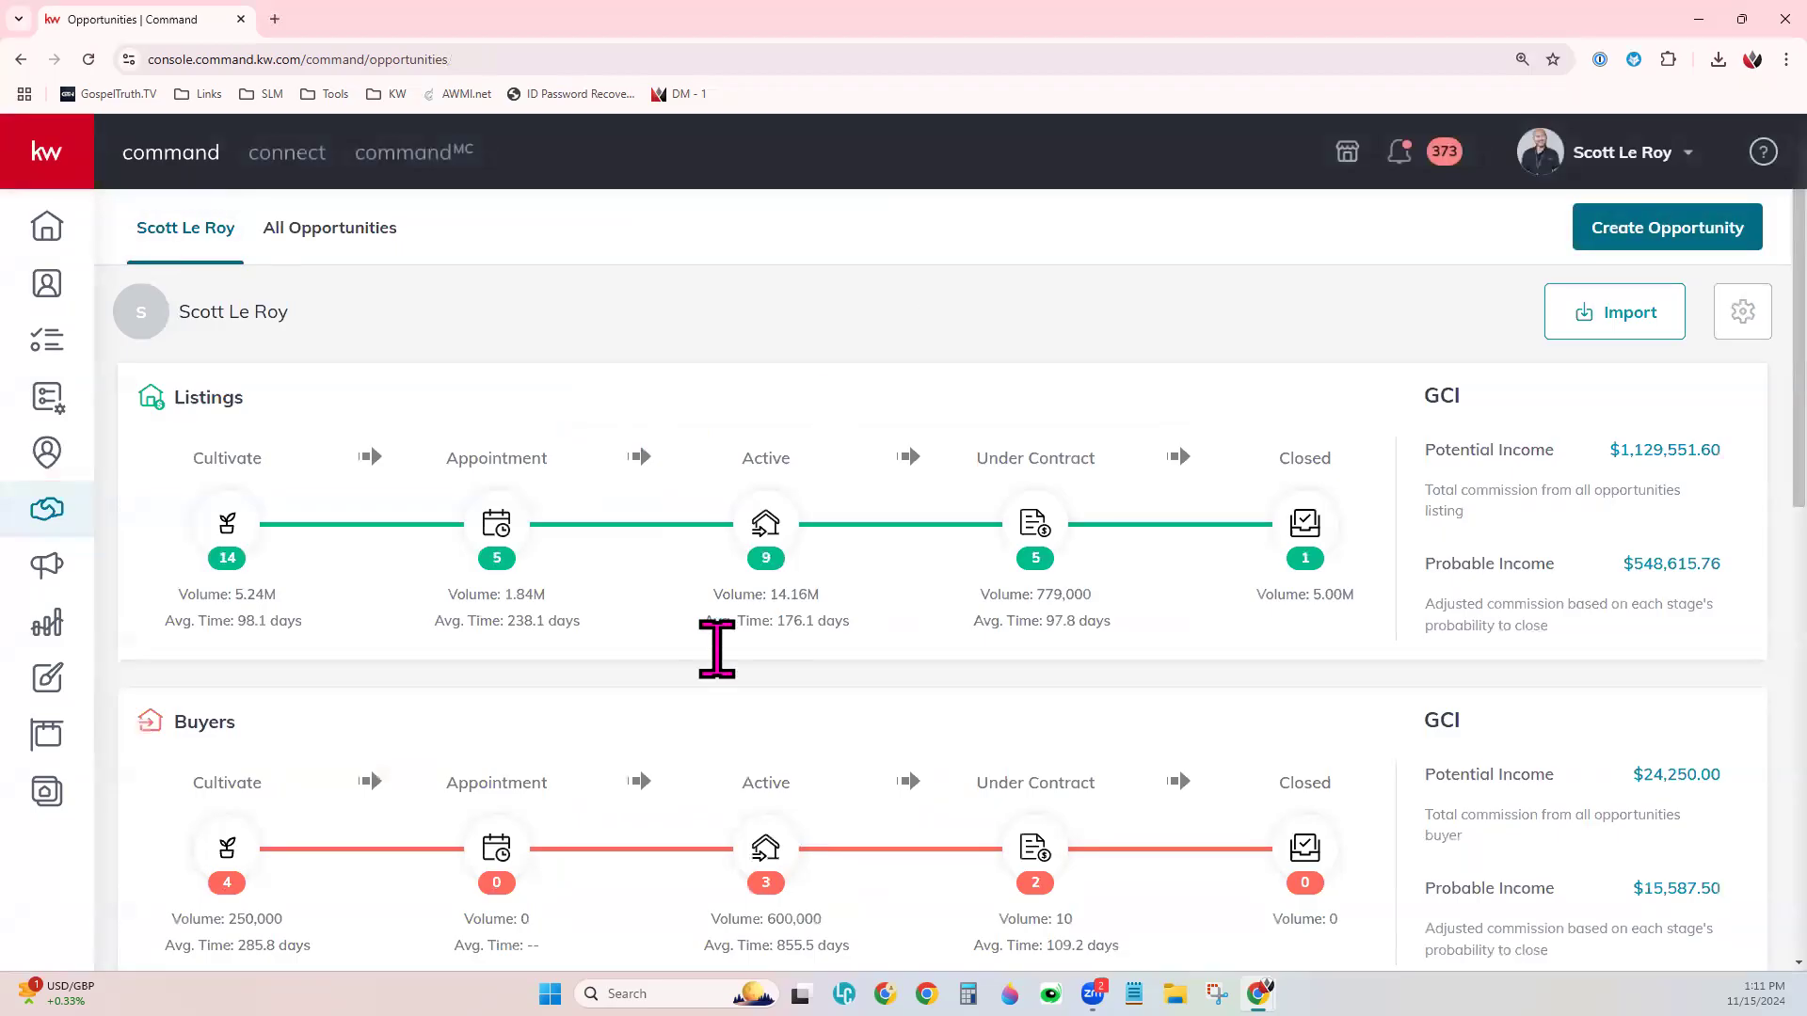
pyautogui.click(237, 523)
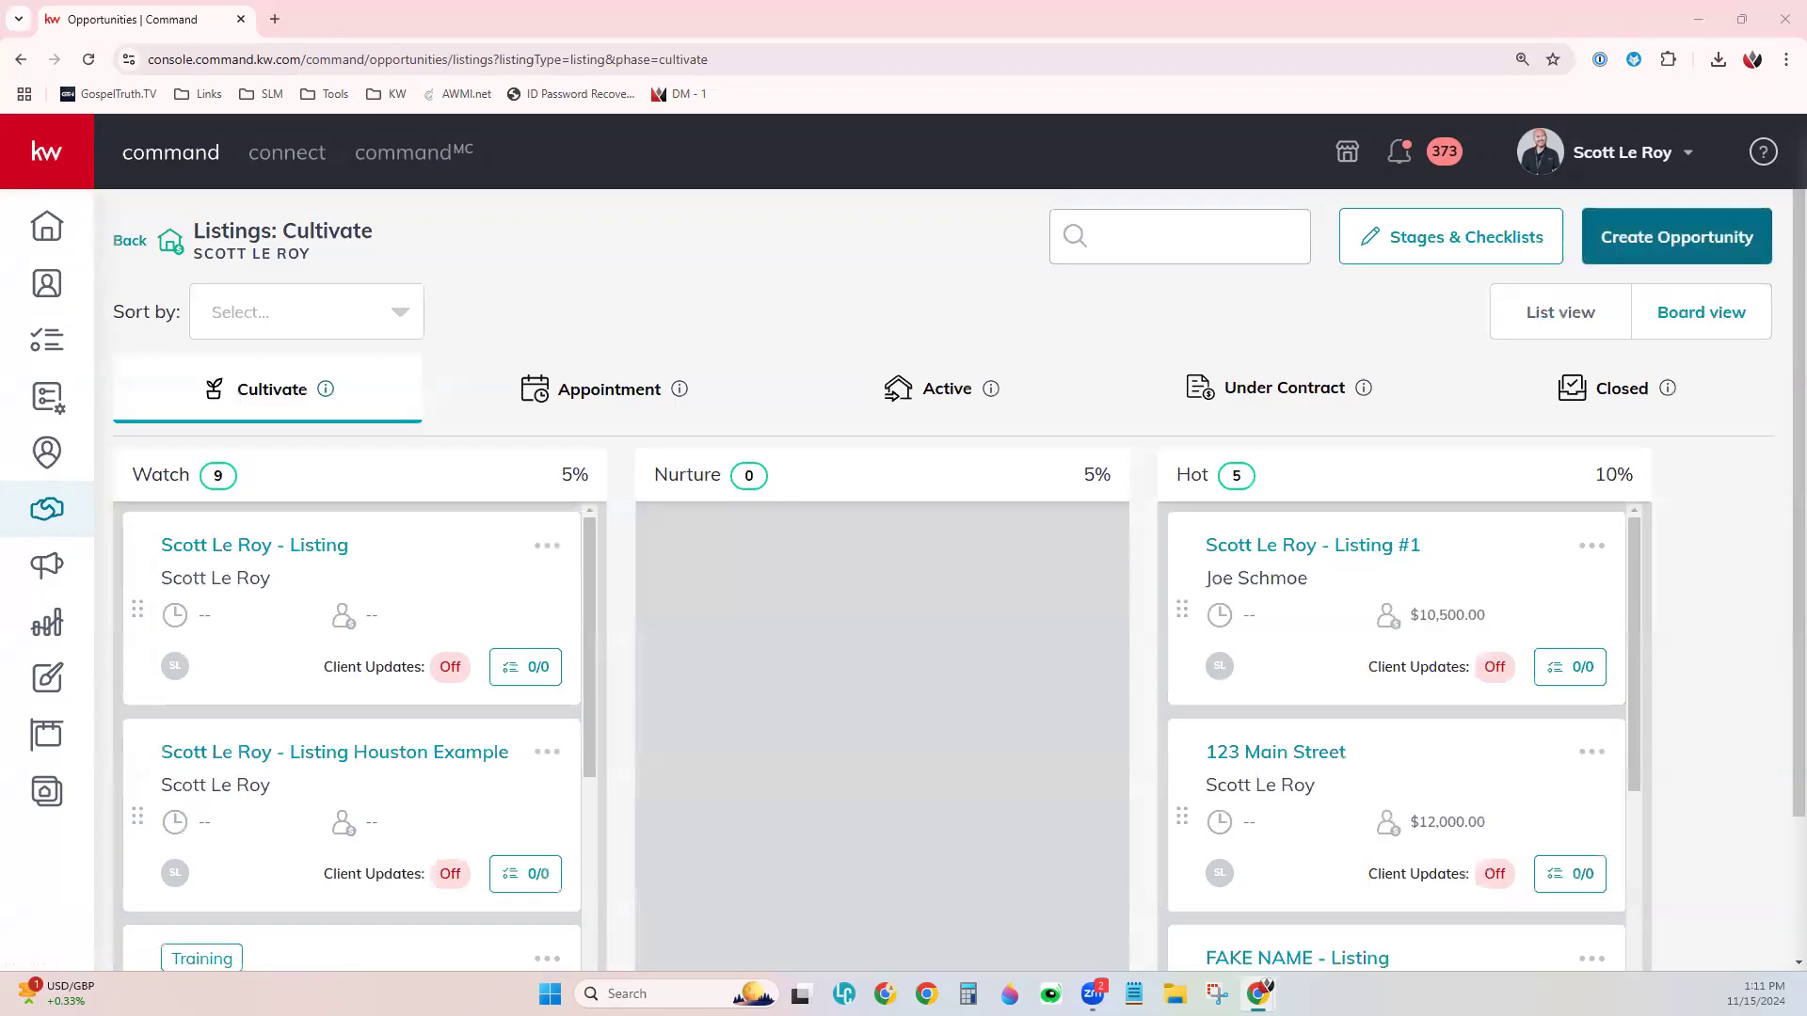
pyautogui.scroll(-2, 864, 725)
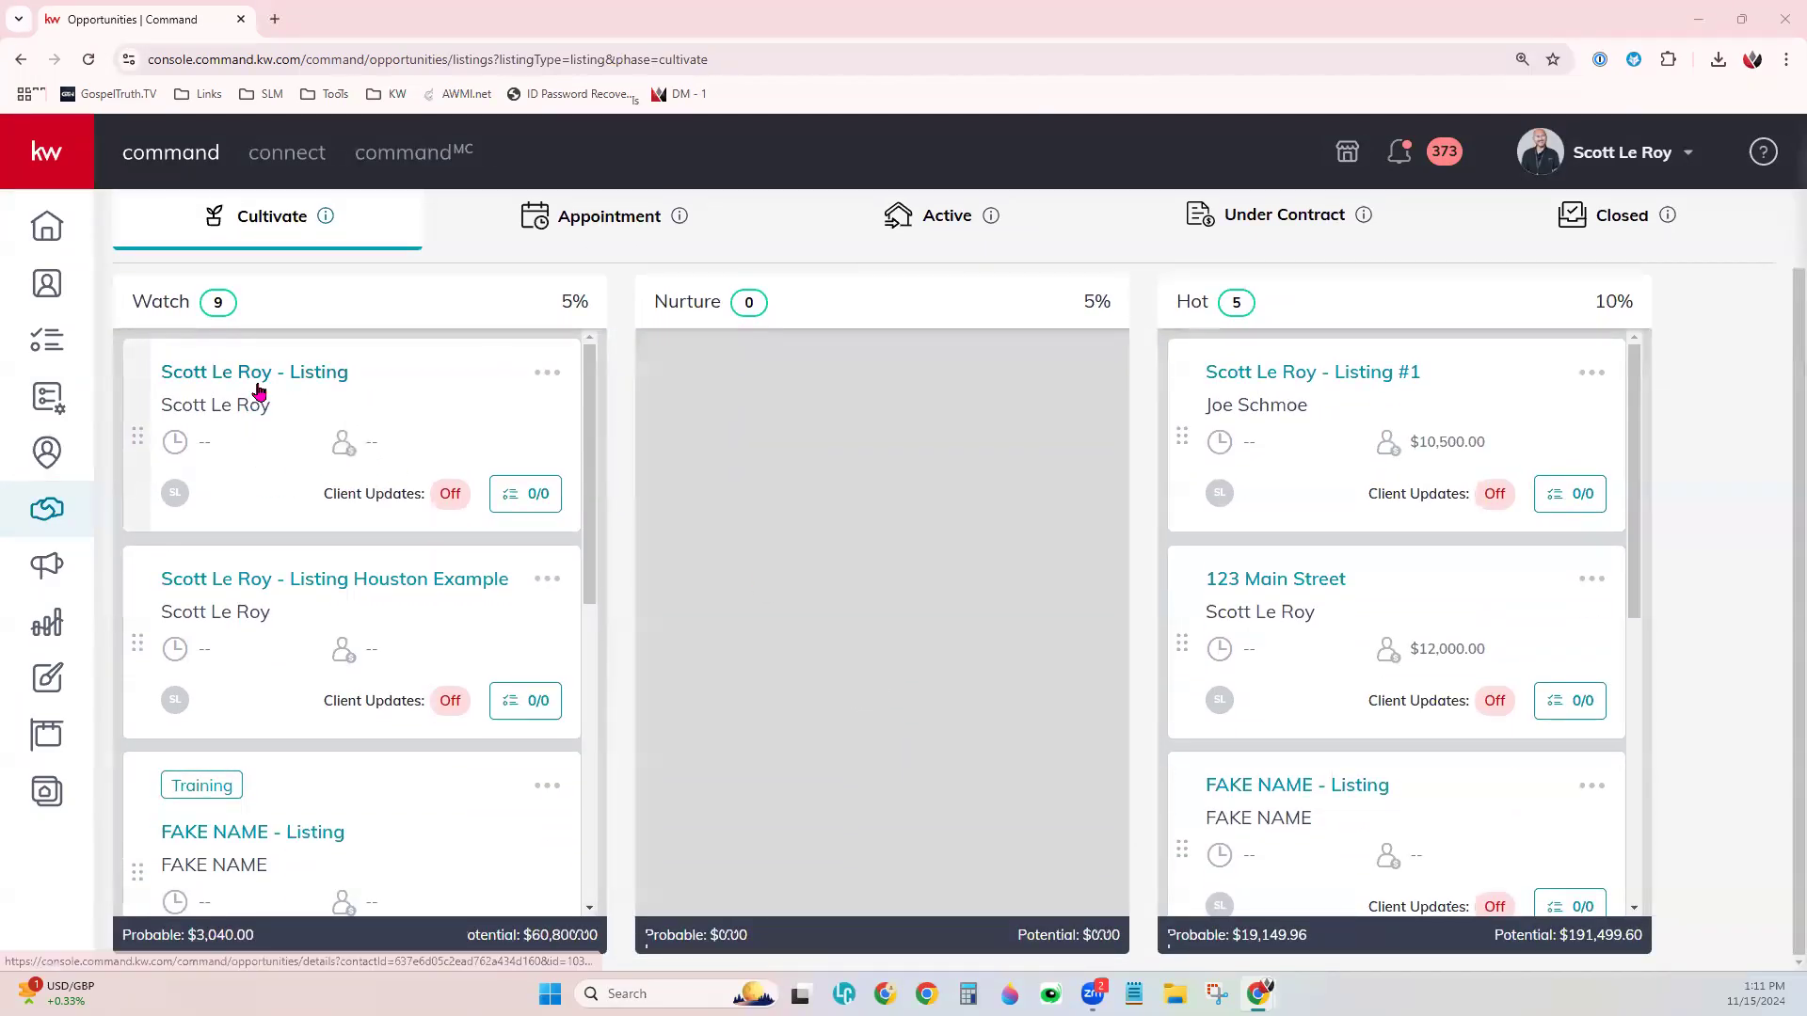
# Review Houston Example's Offers & Commissions, Documents and Details, then return to Sales Pipeline
pyautogui.click(287, 591)
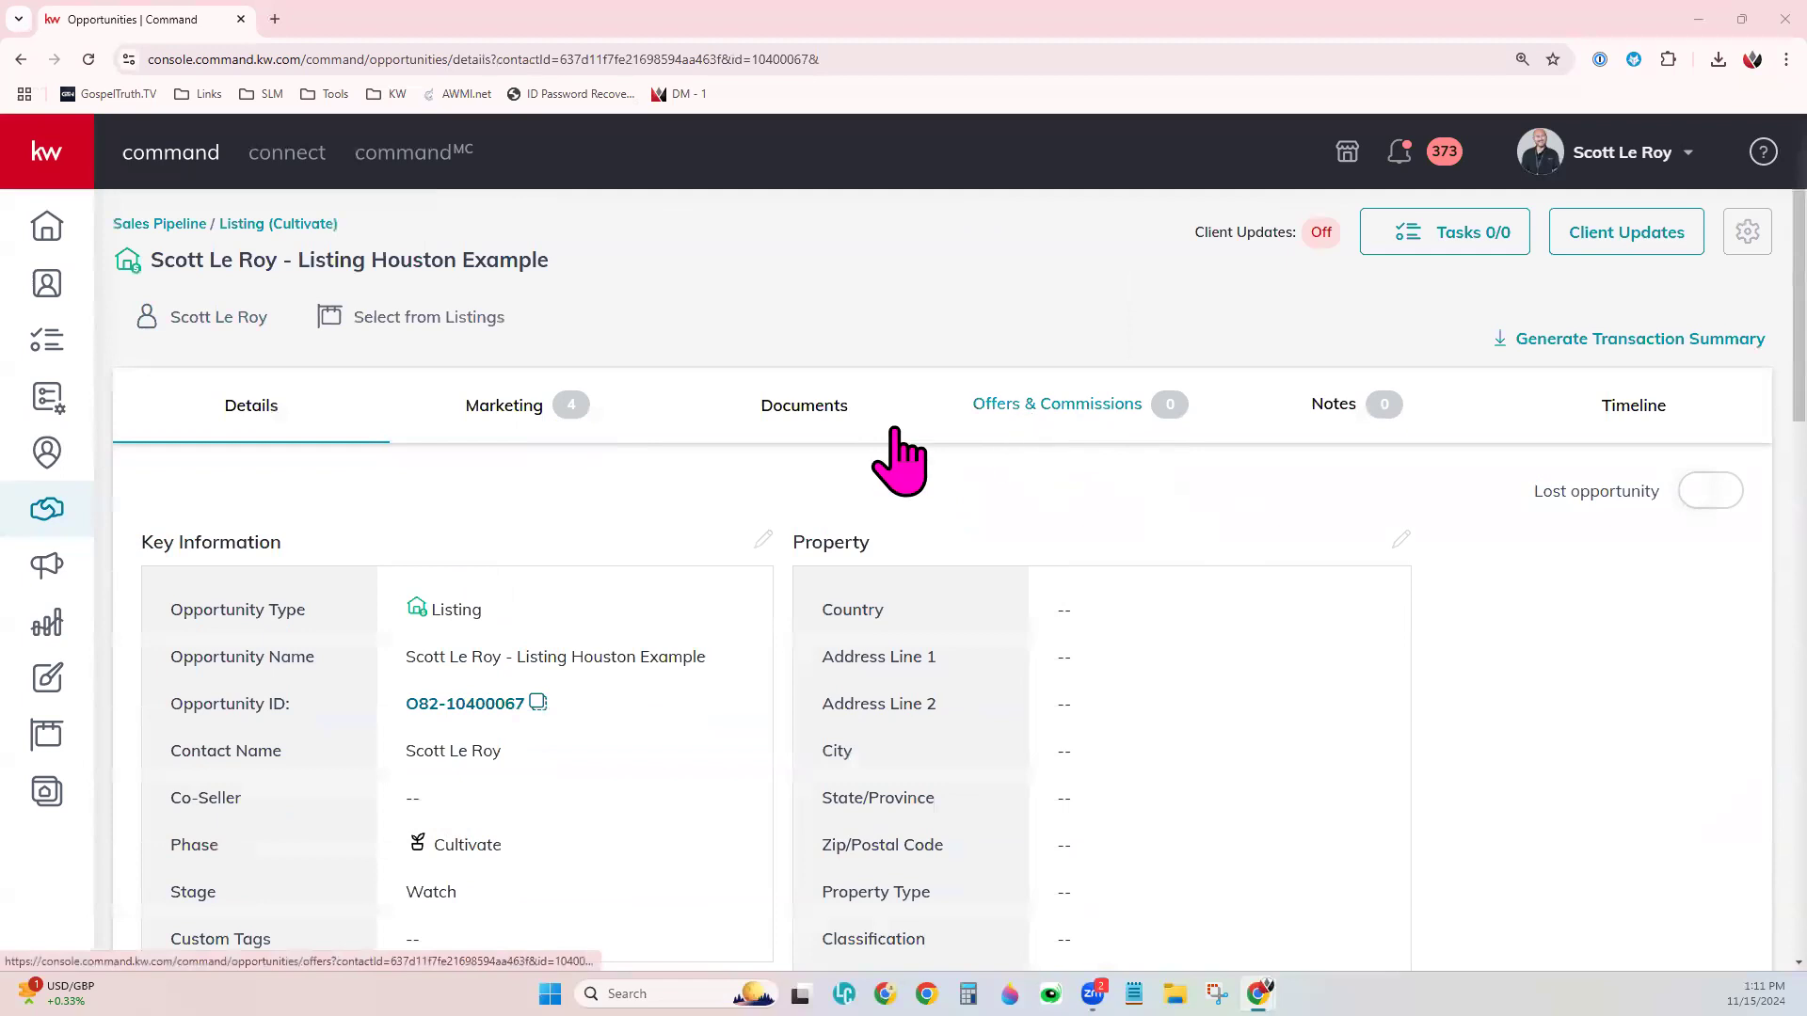
pyautogui.click(1068, 423)
pyautogui.click(790, 415)
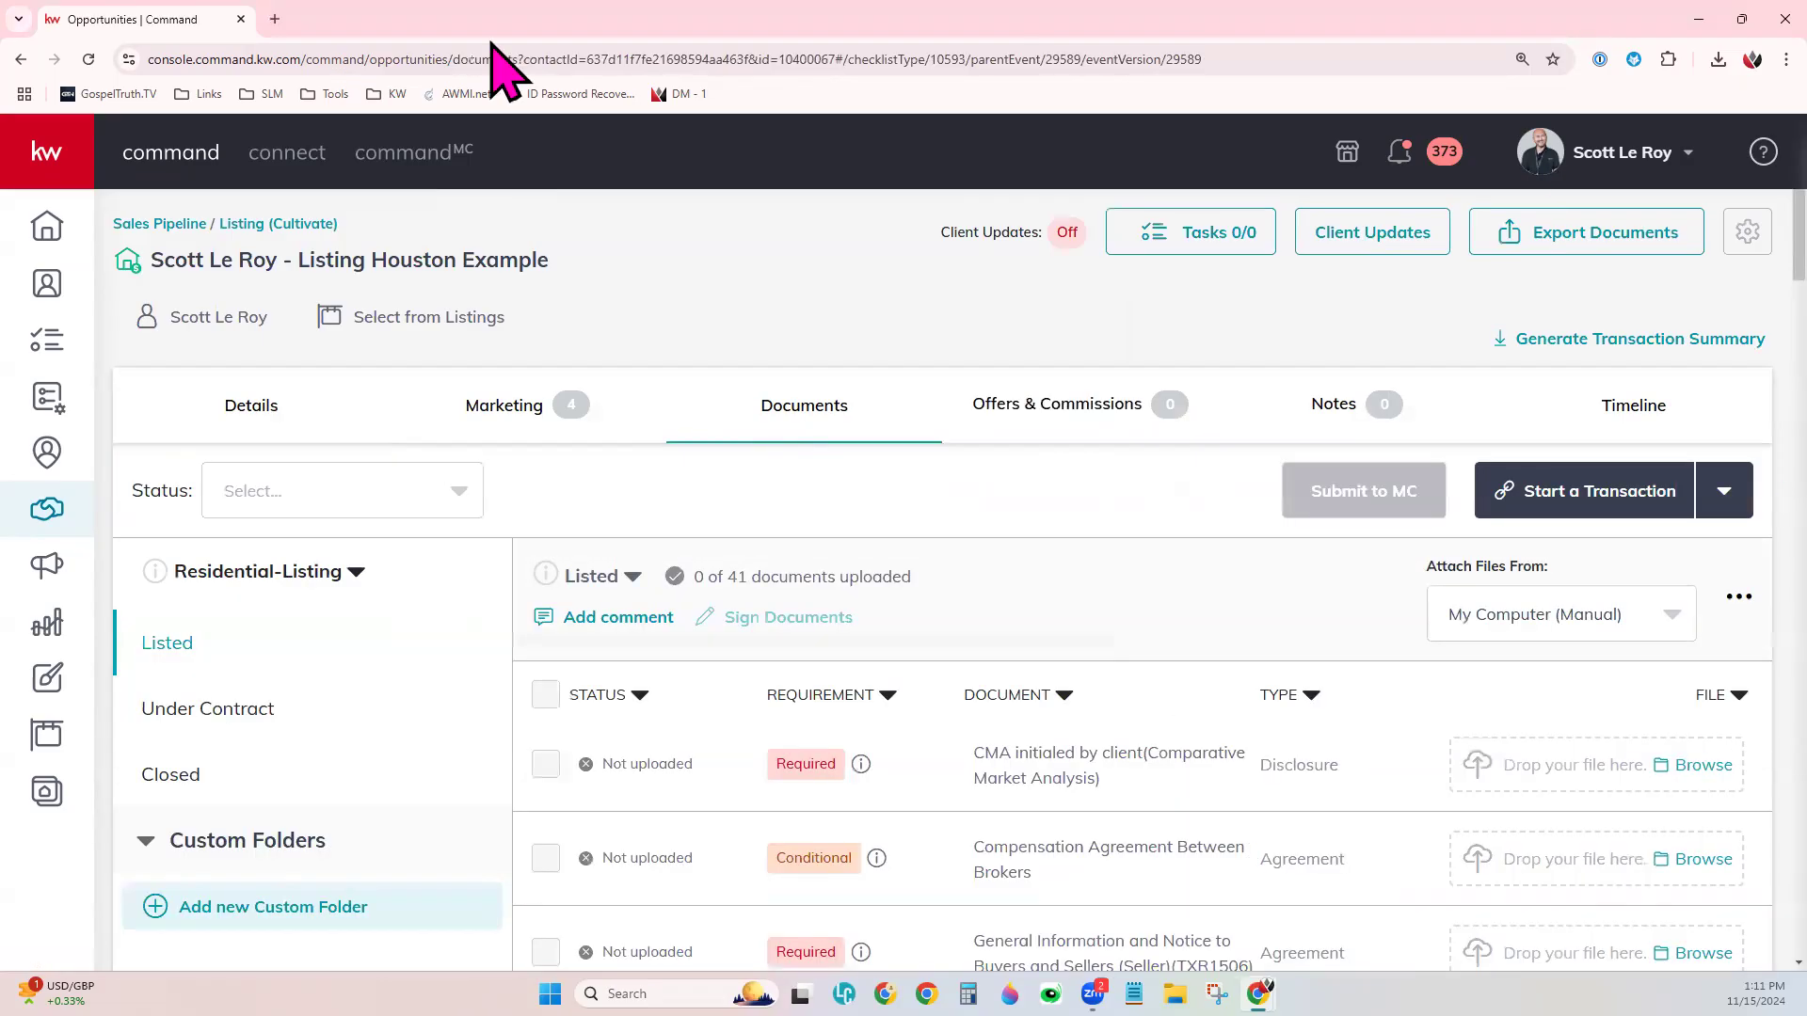
pyautogui.click(231, 417)
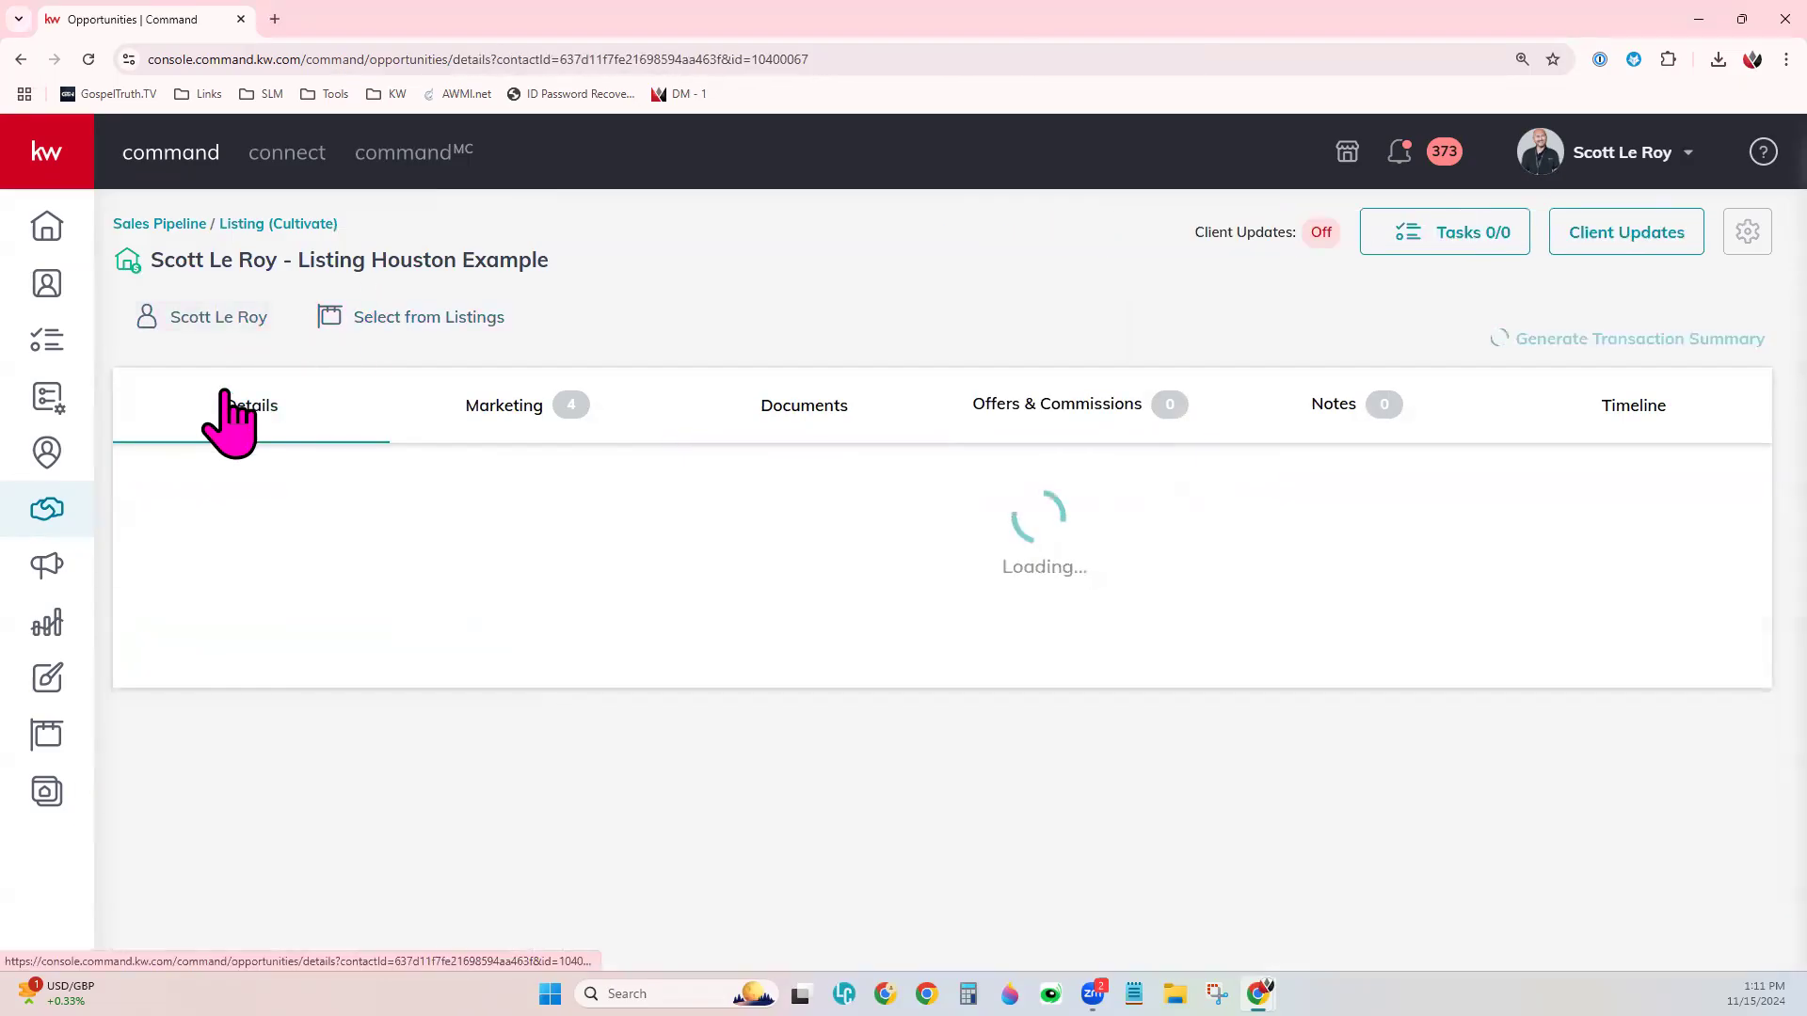
pyautogui.click(28, 527)
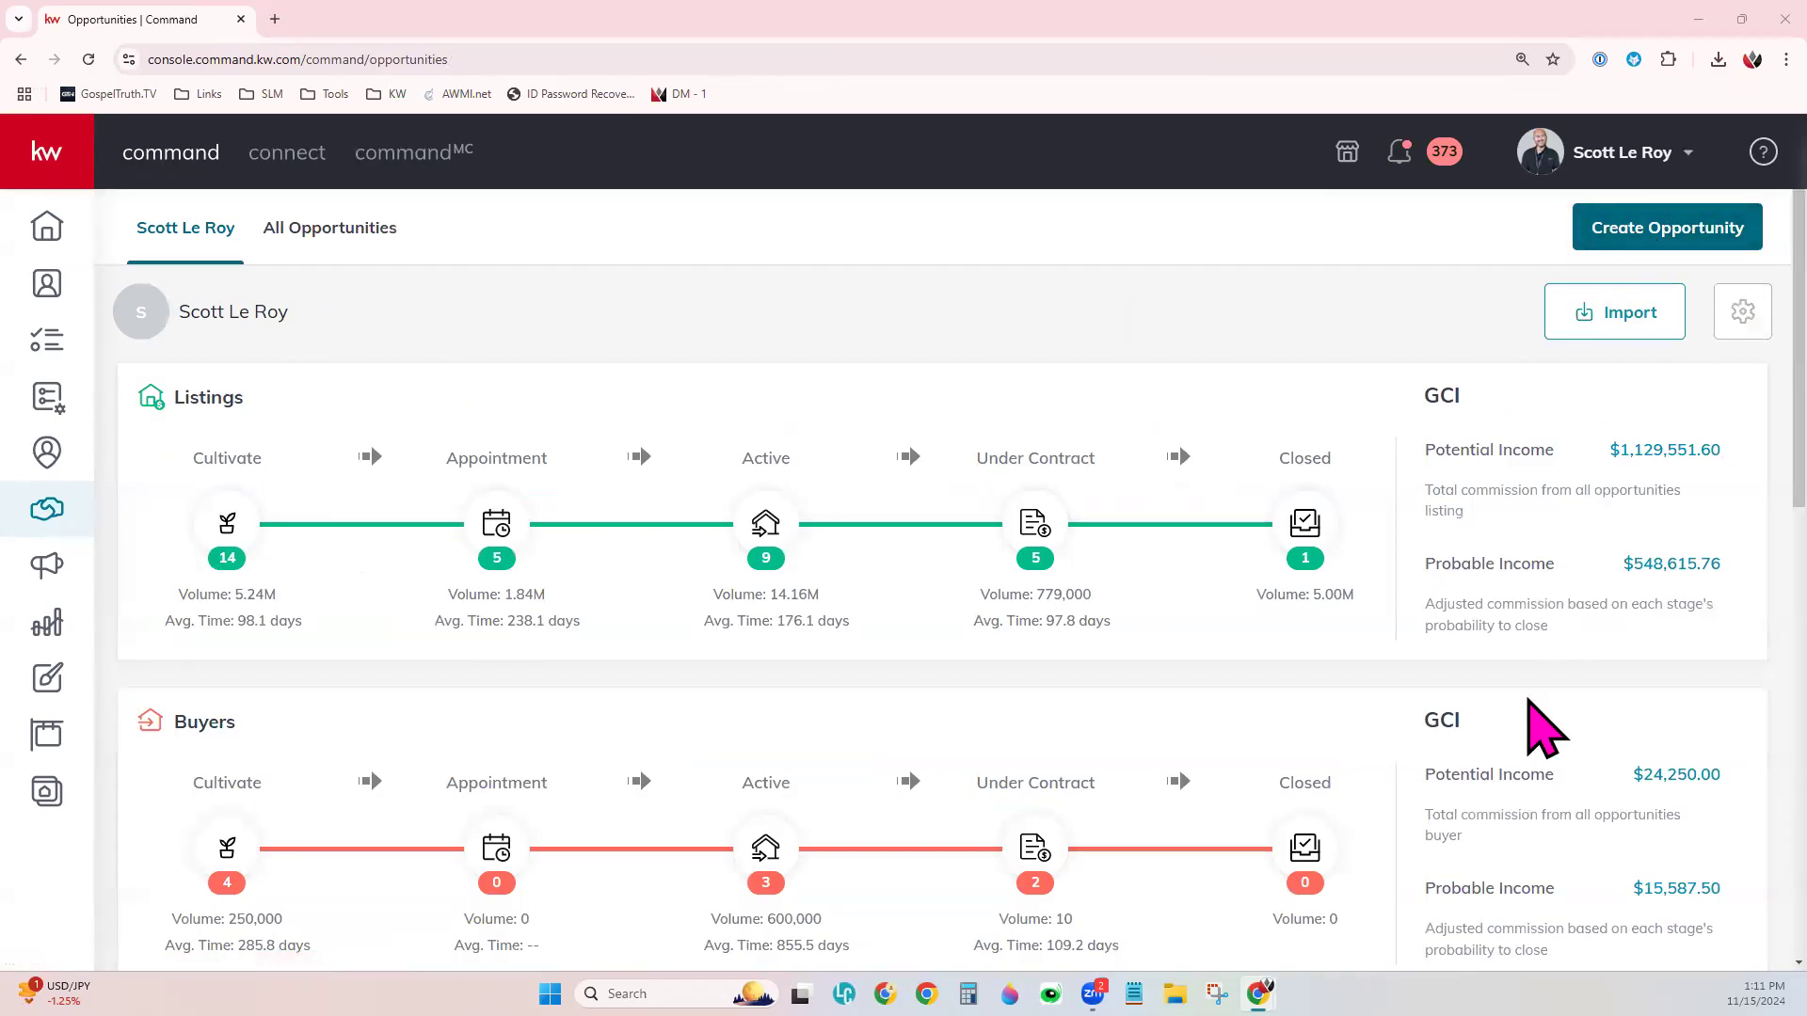
# Open the Listings Cultivate board and the top opportunity in the Watch column
pyautogui.click(228, 529)
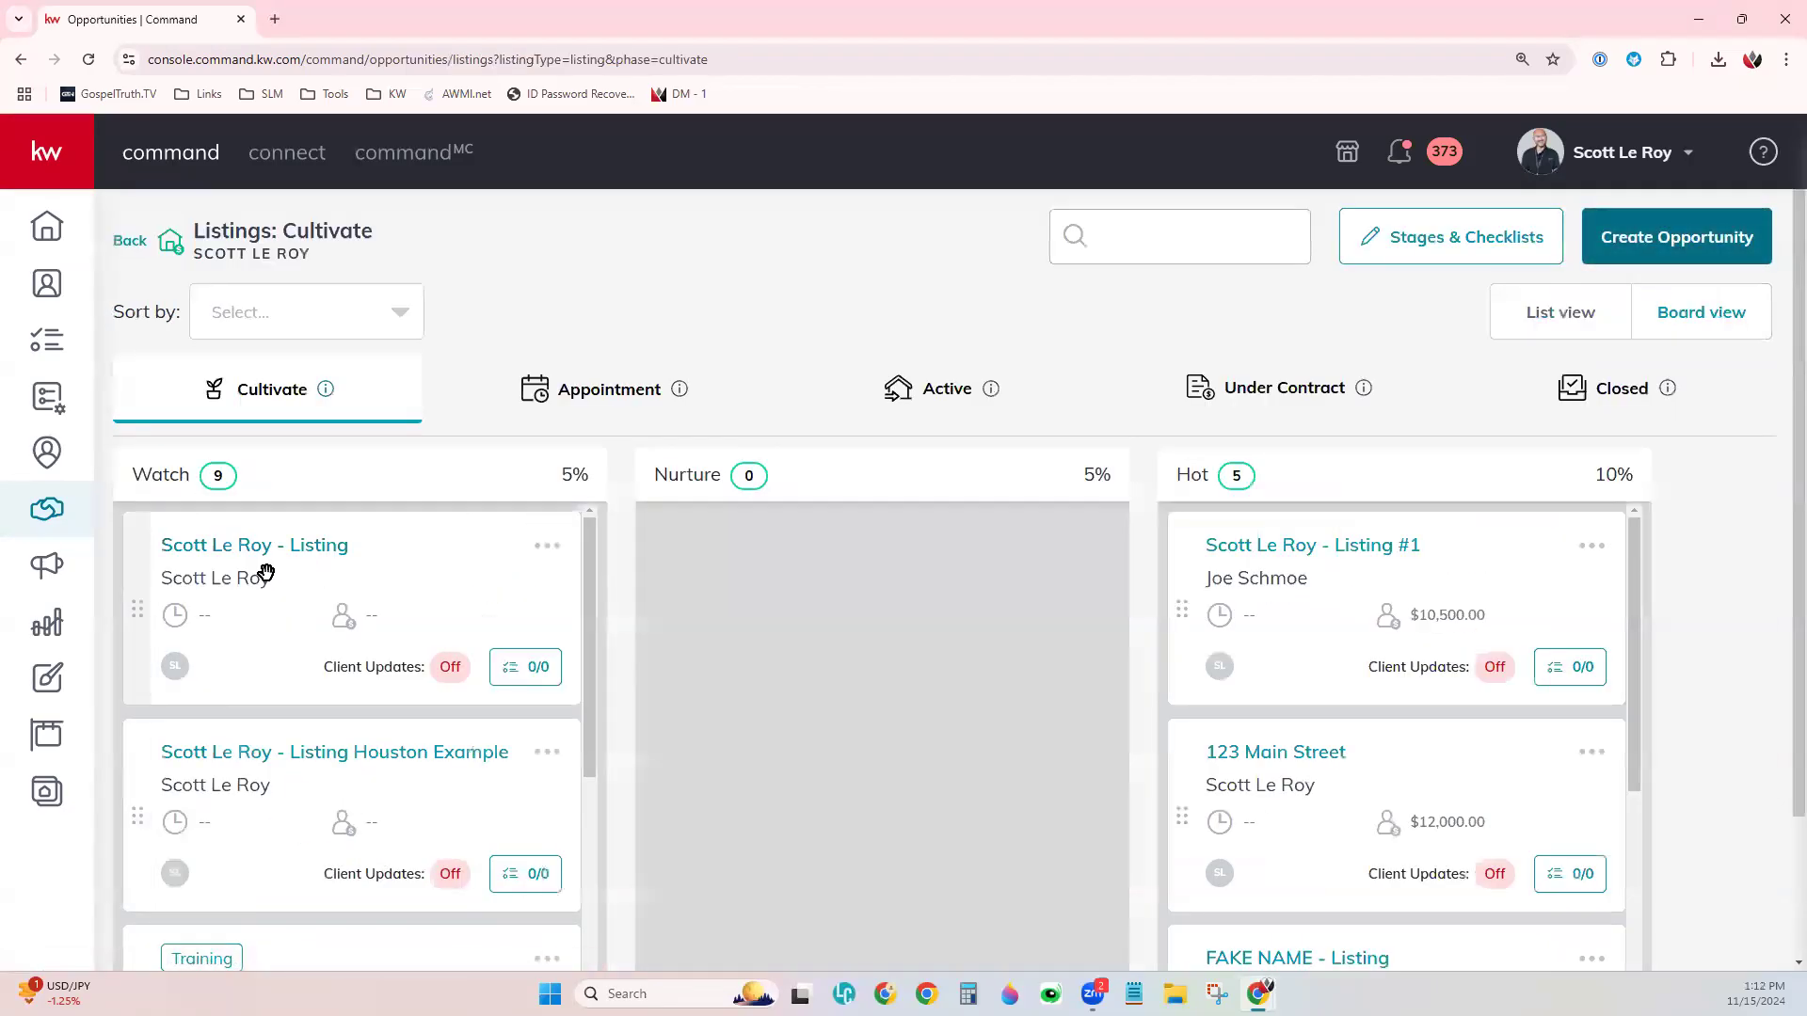
pyautogui.click(284, 555)
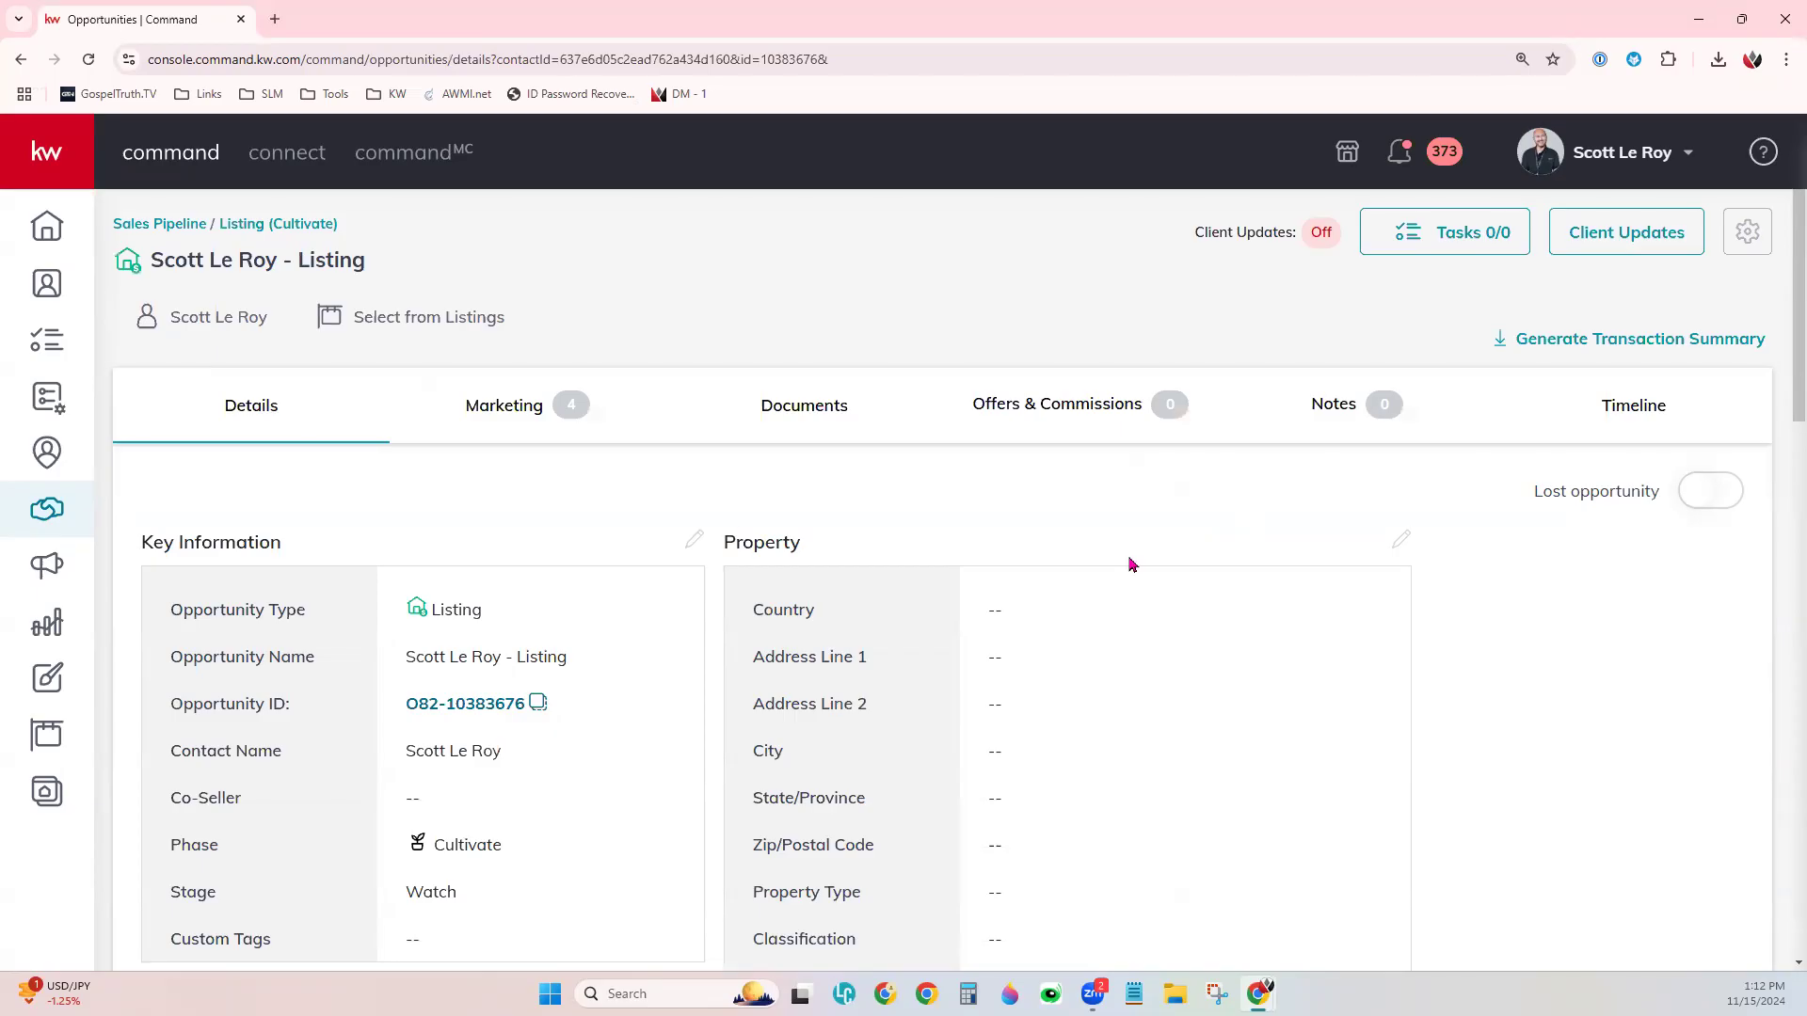
pyautogui.scroll(-1, 367, 480)
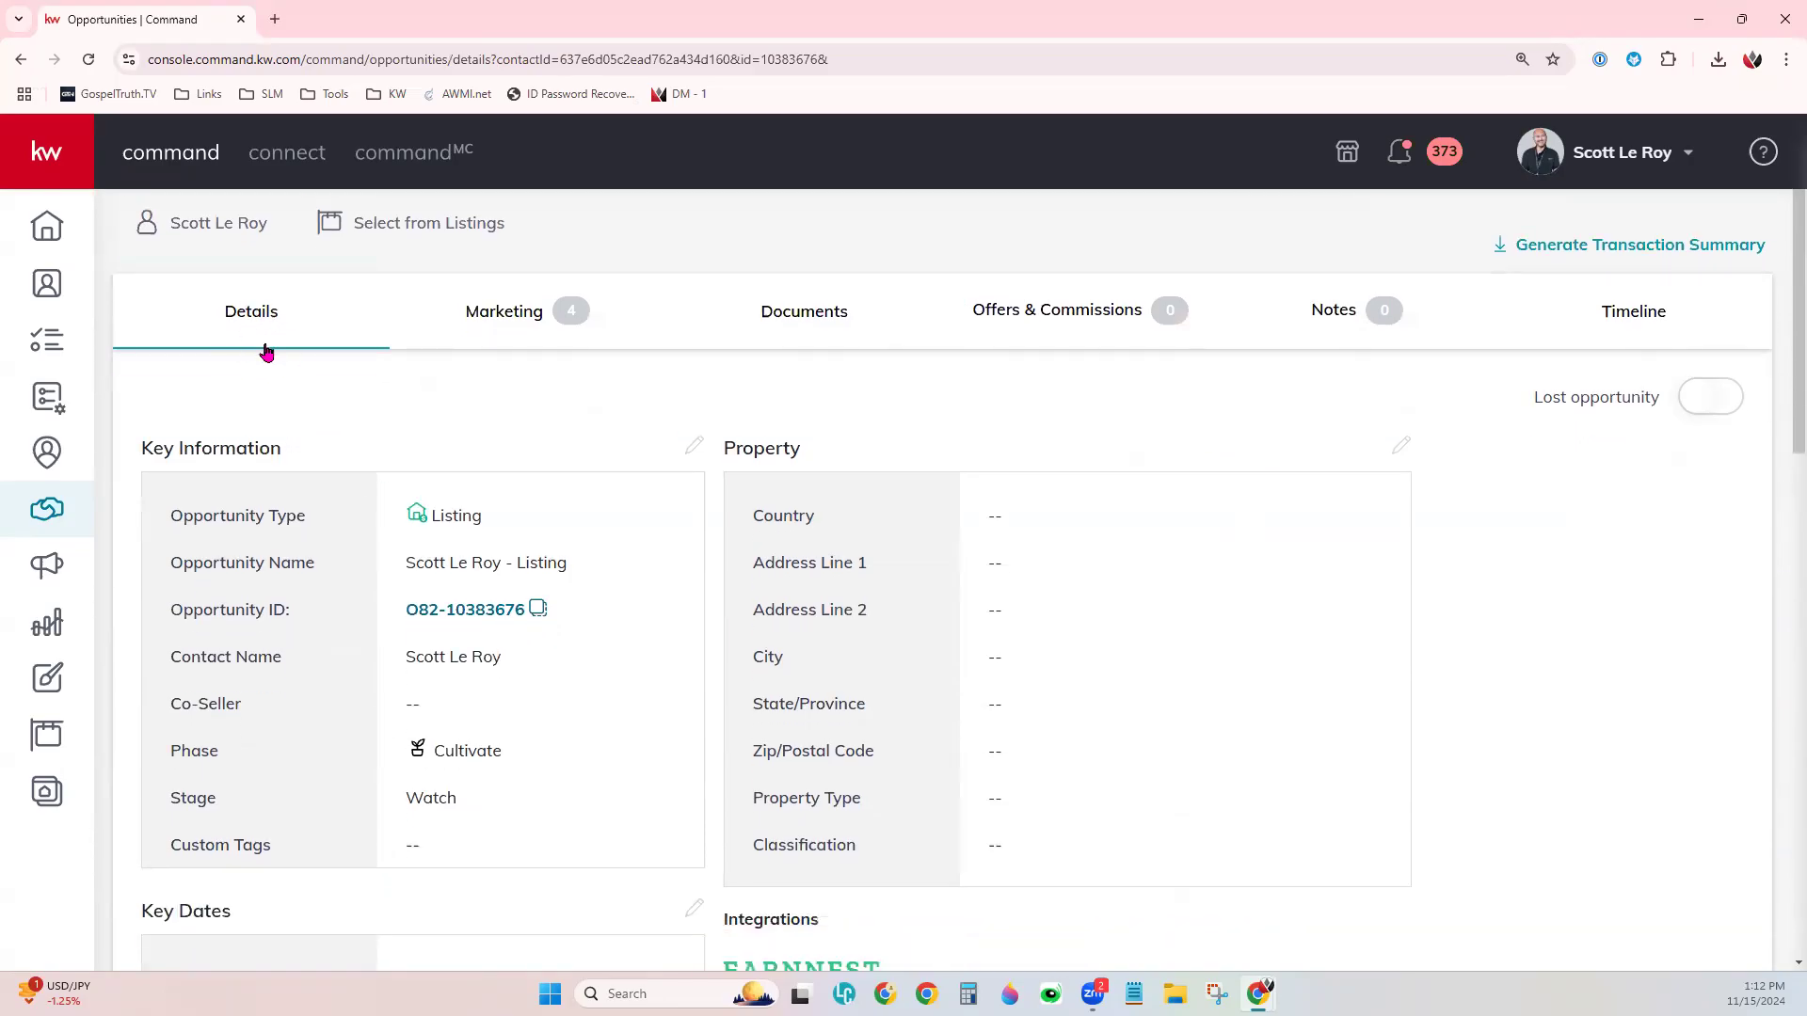
pyautogui.scroll(1, 470, 481)
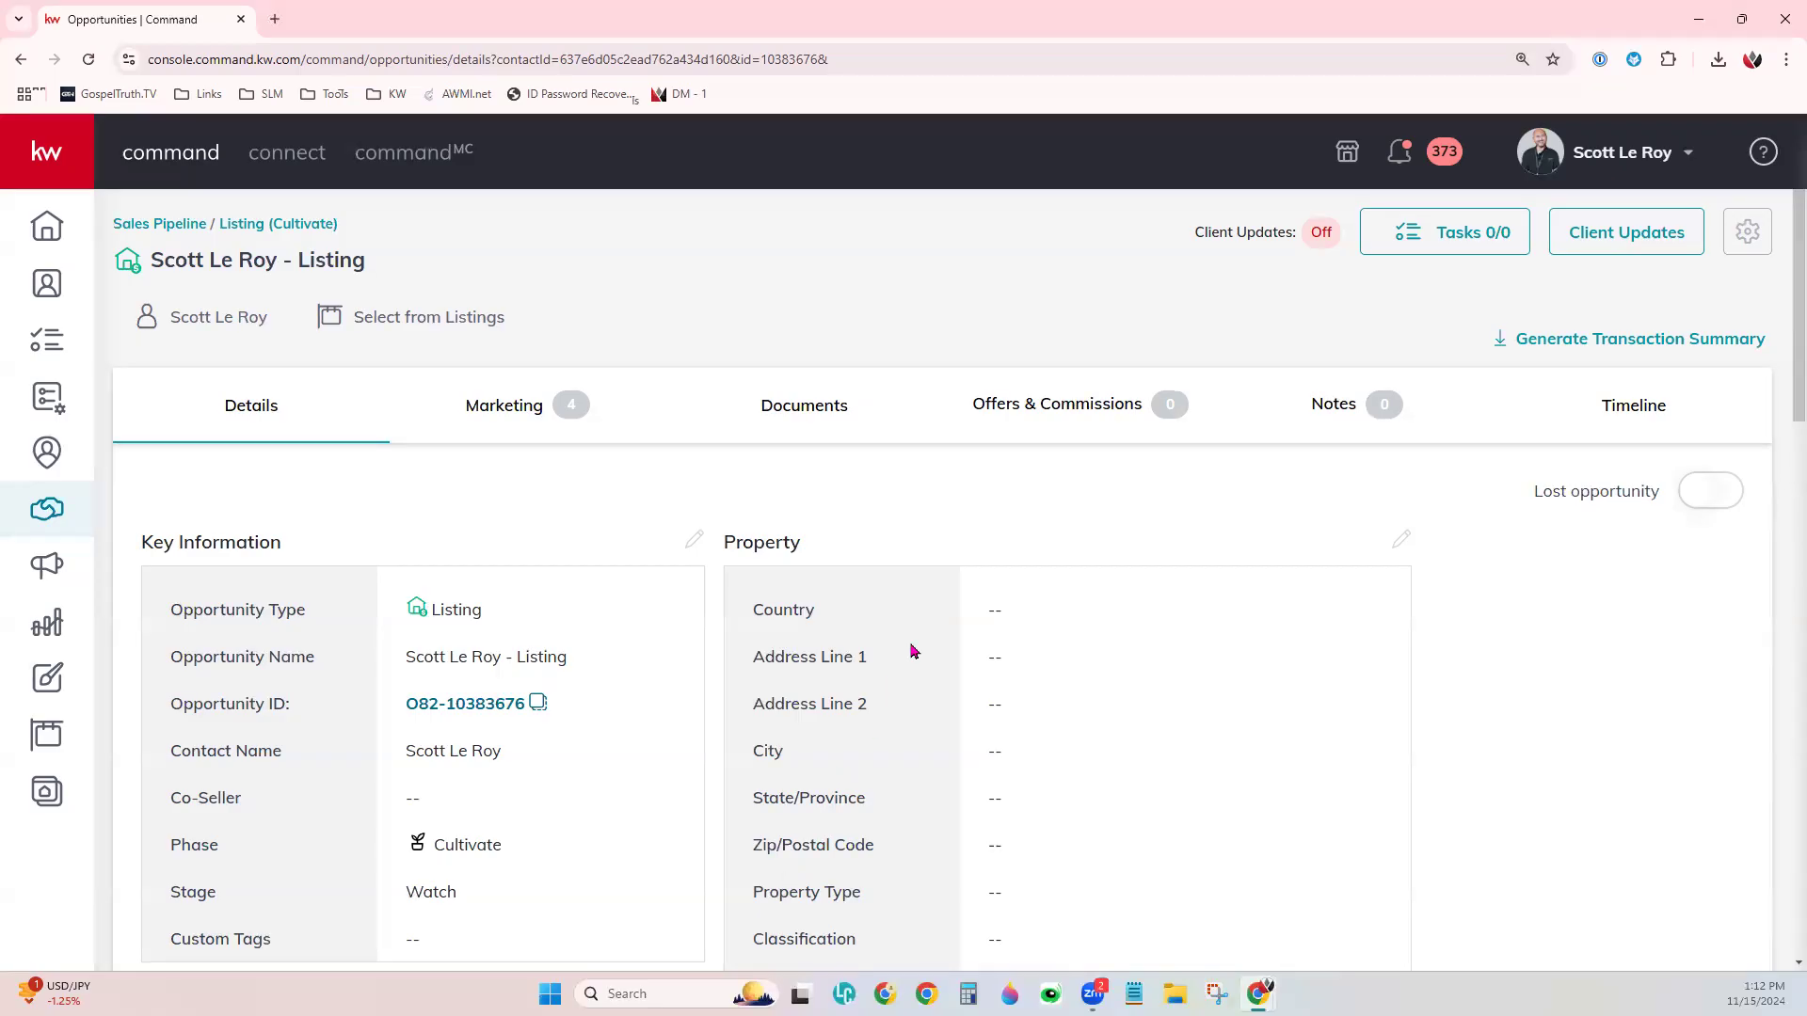
pyautogui.moveTo(722, 542); pyautogui.dragTo(800, 542)
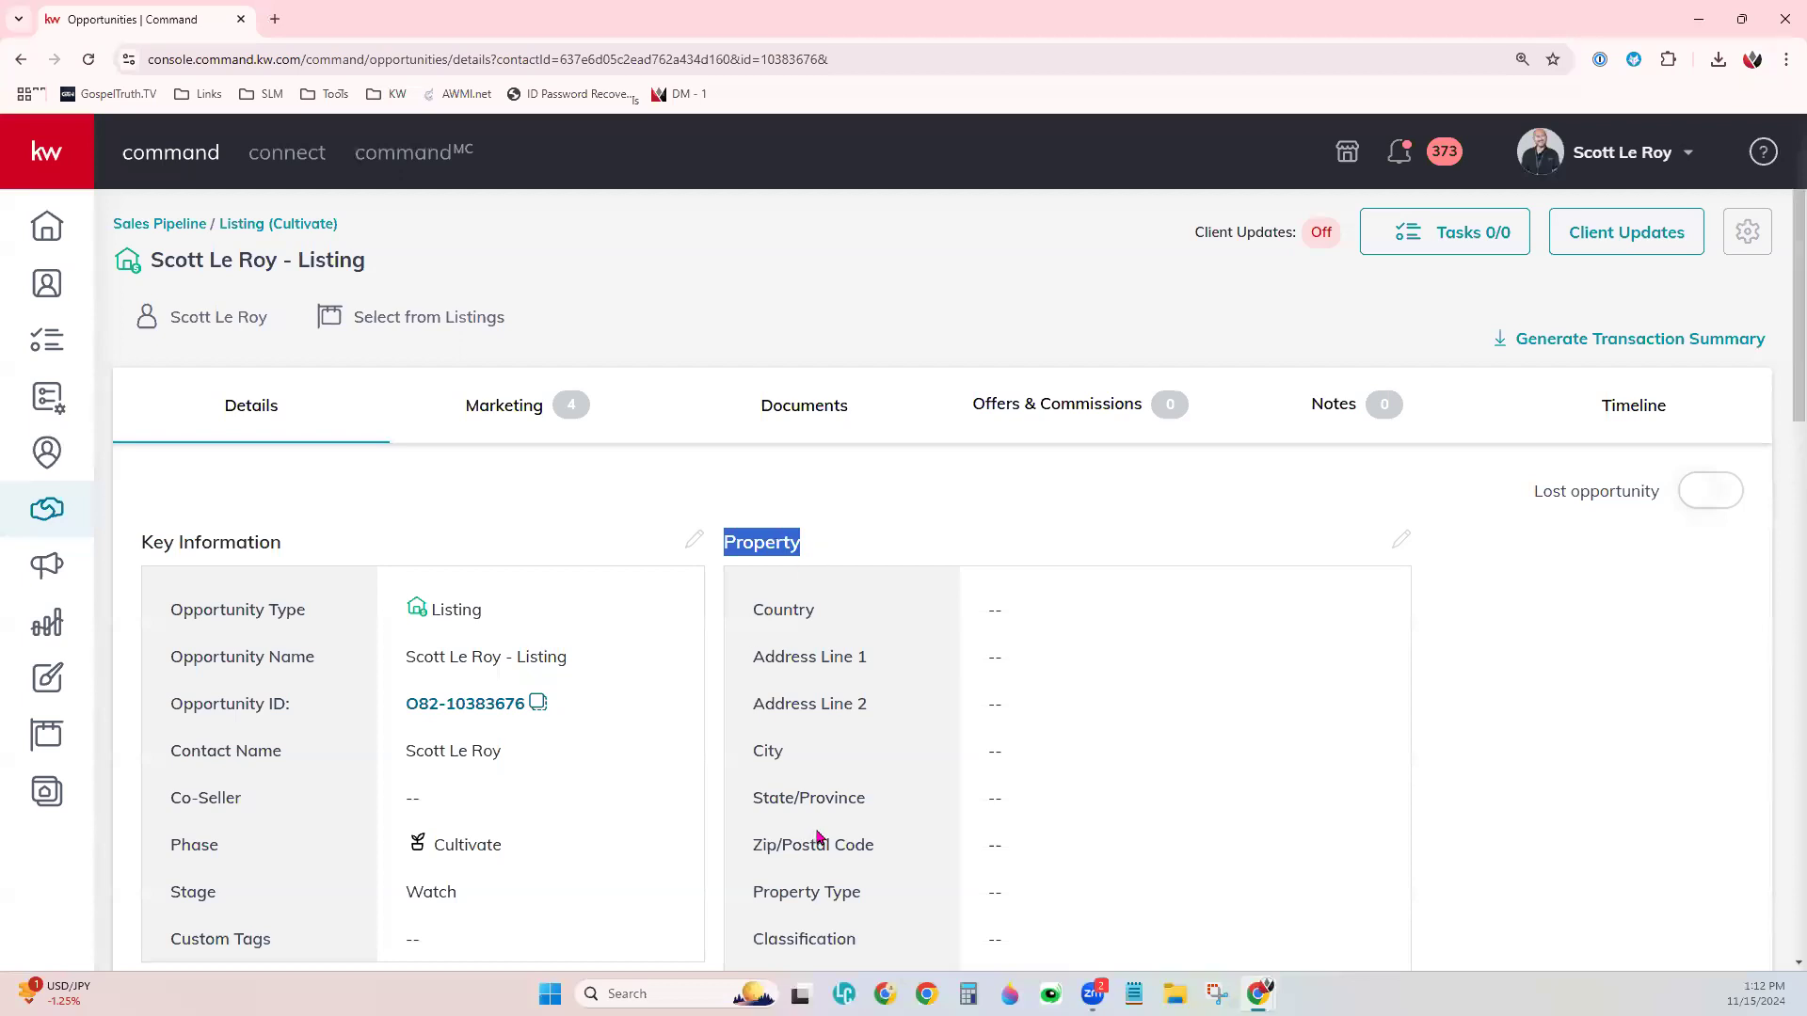
pyautogui.scroll(-3, 817, 837)
pyautogui.moveTo(405, 468); pyautogui.dragTo(508, 470)
pyautogui.scroll(-2, 658, 787)
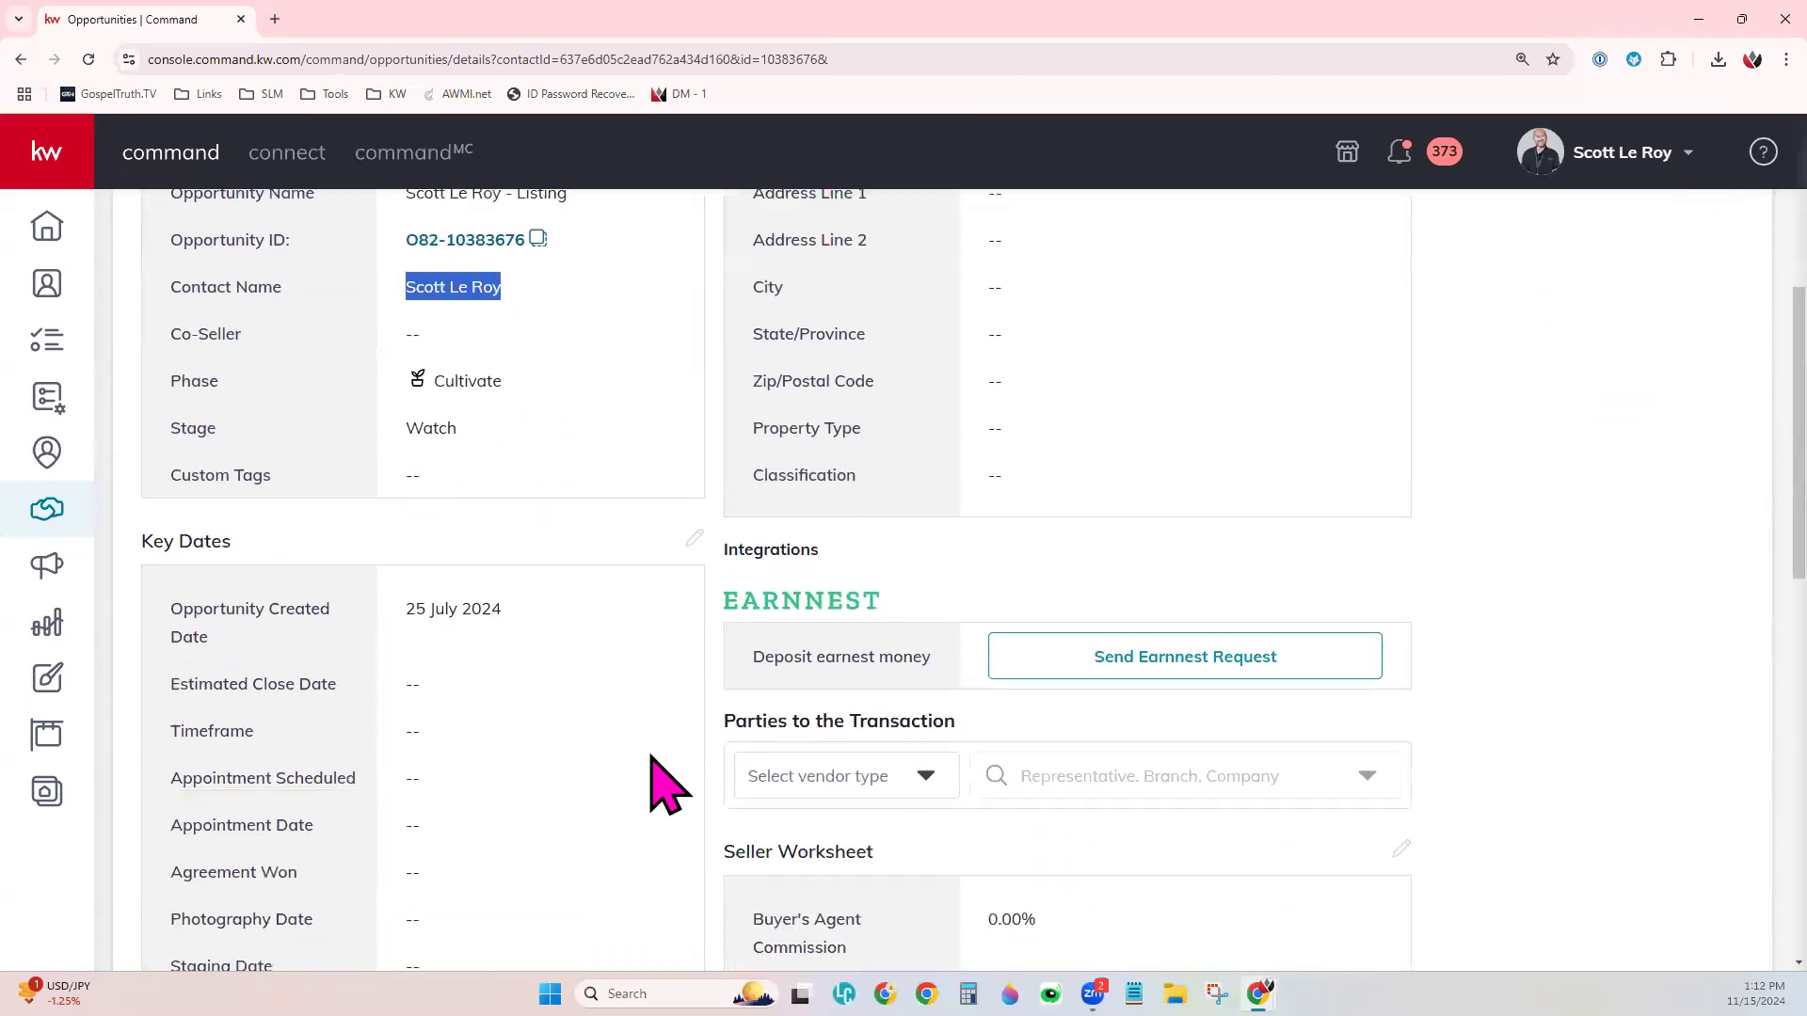
pyautogui.scroll(-1, 657, 786)
pyautogui.moveTo(140, 440); pyautogui.dragTo(234, 442)
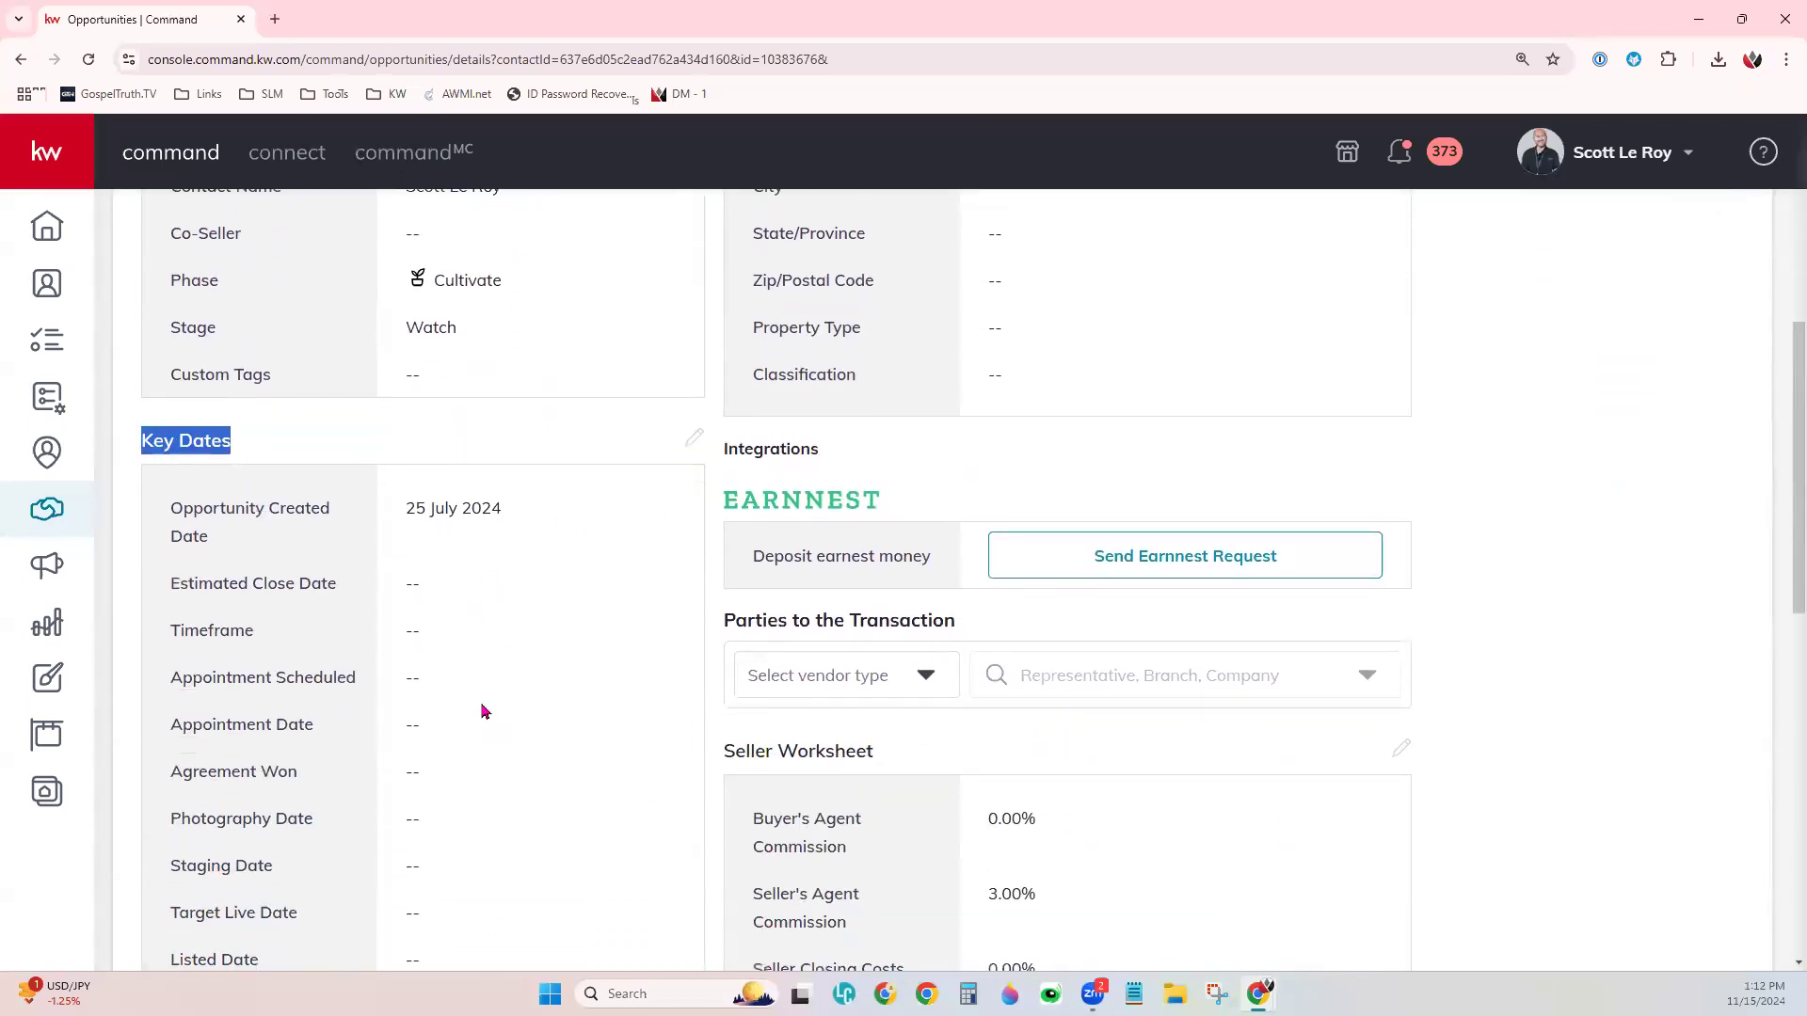
pyautogui.scroll(6, 623, 687)
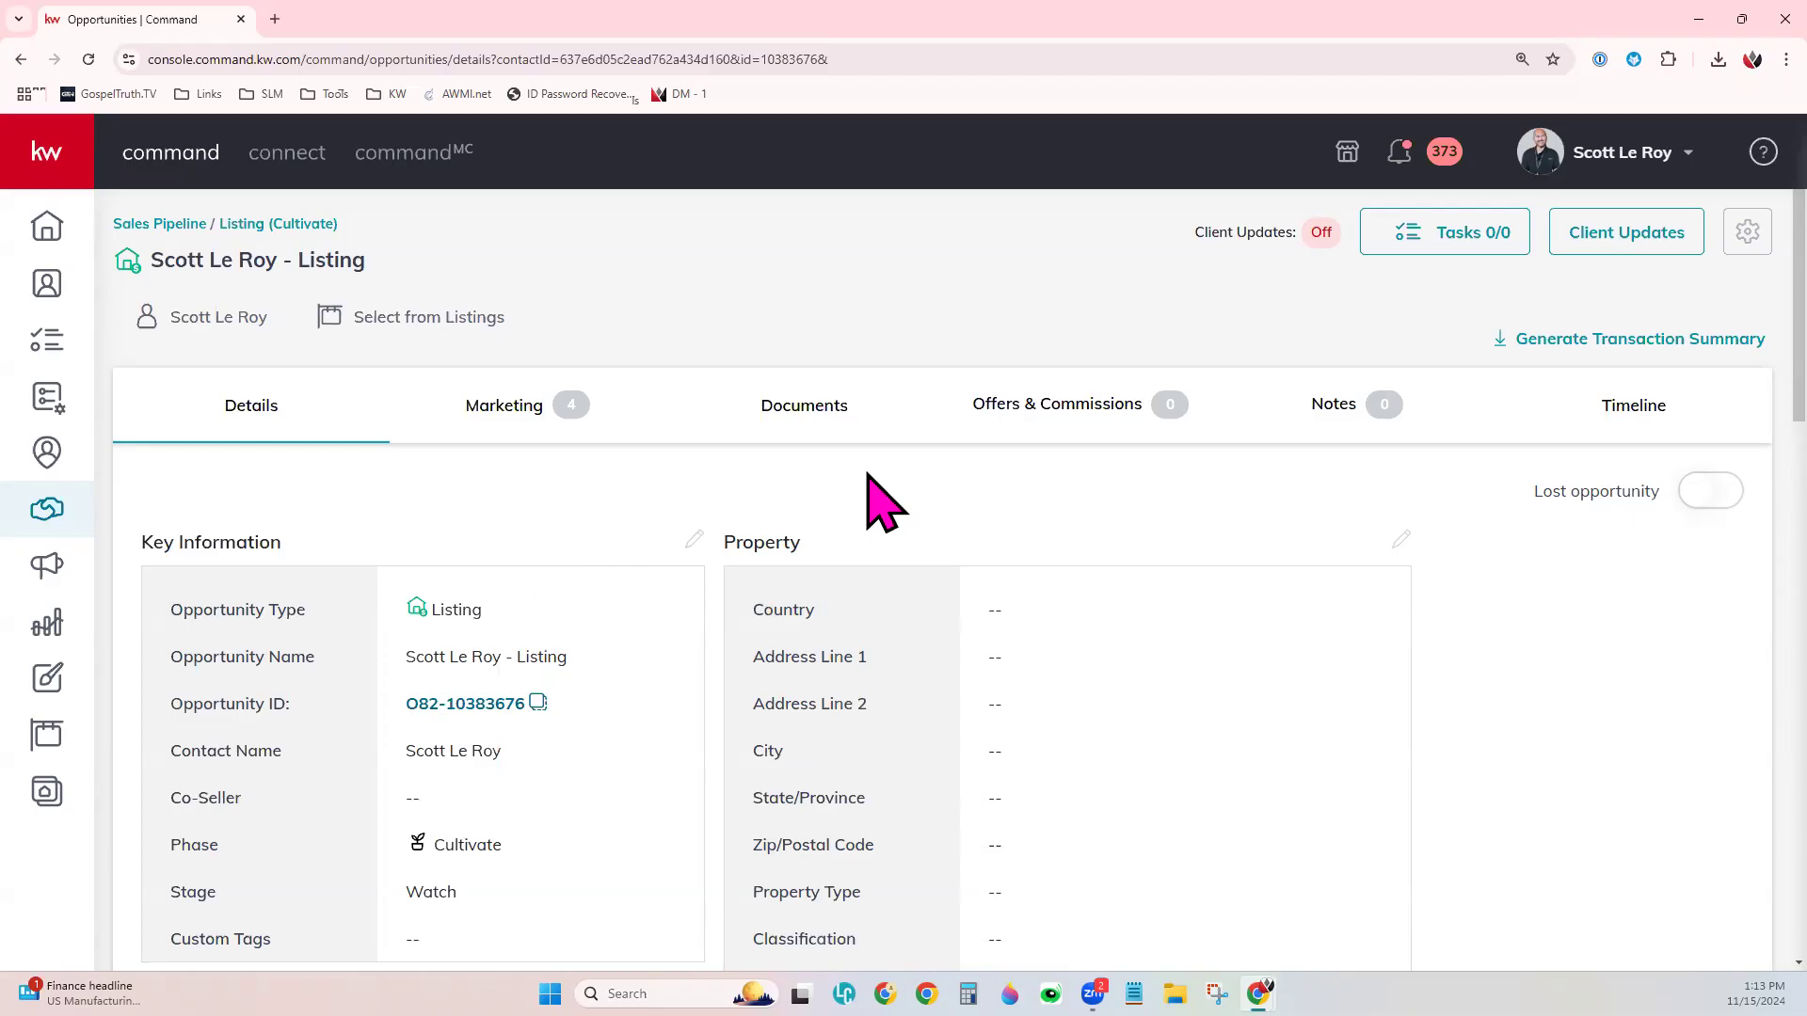
# Open the listing's Documents tab and expand the Pick checklist type dropdown
pyautogui.click(796, 412)
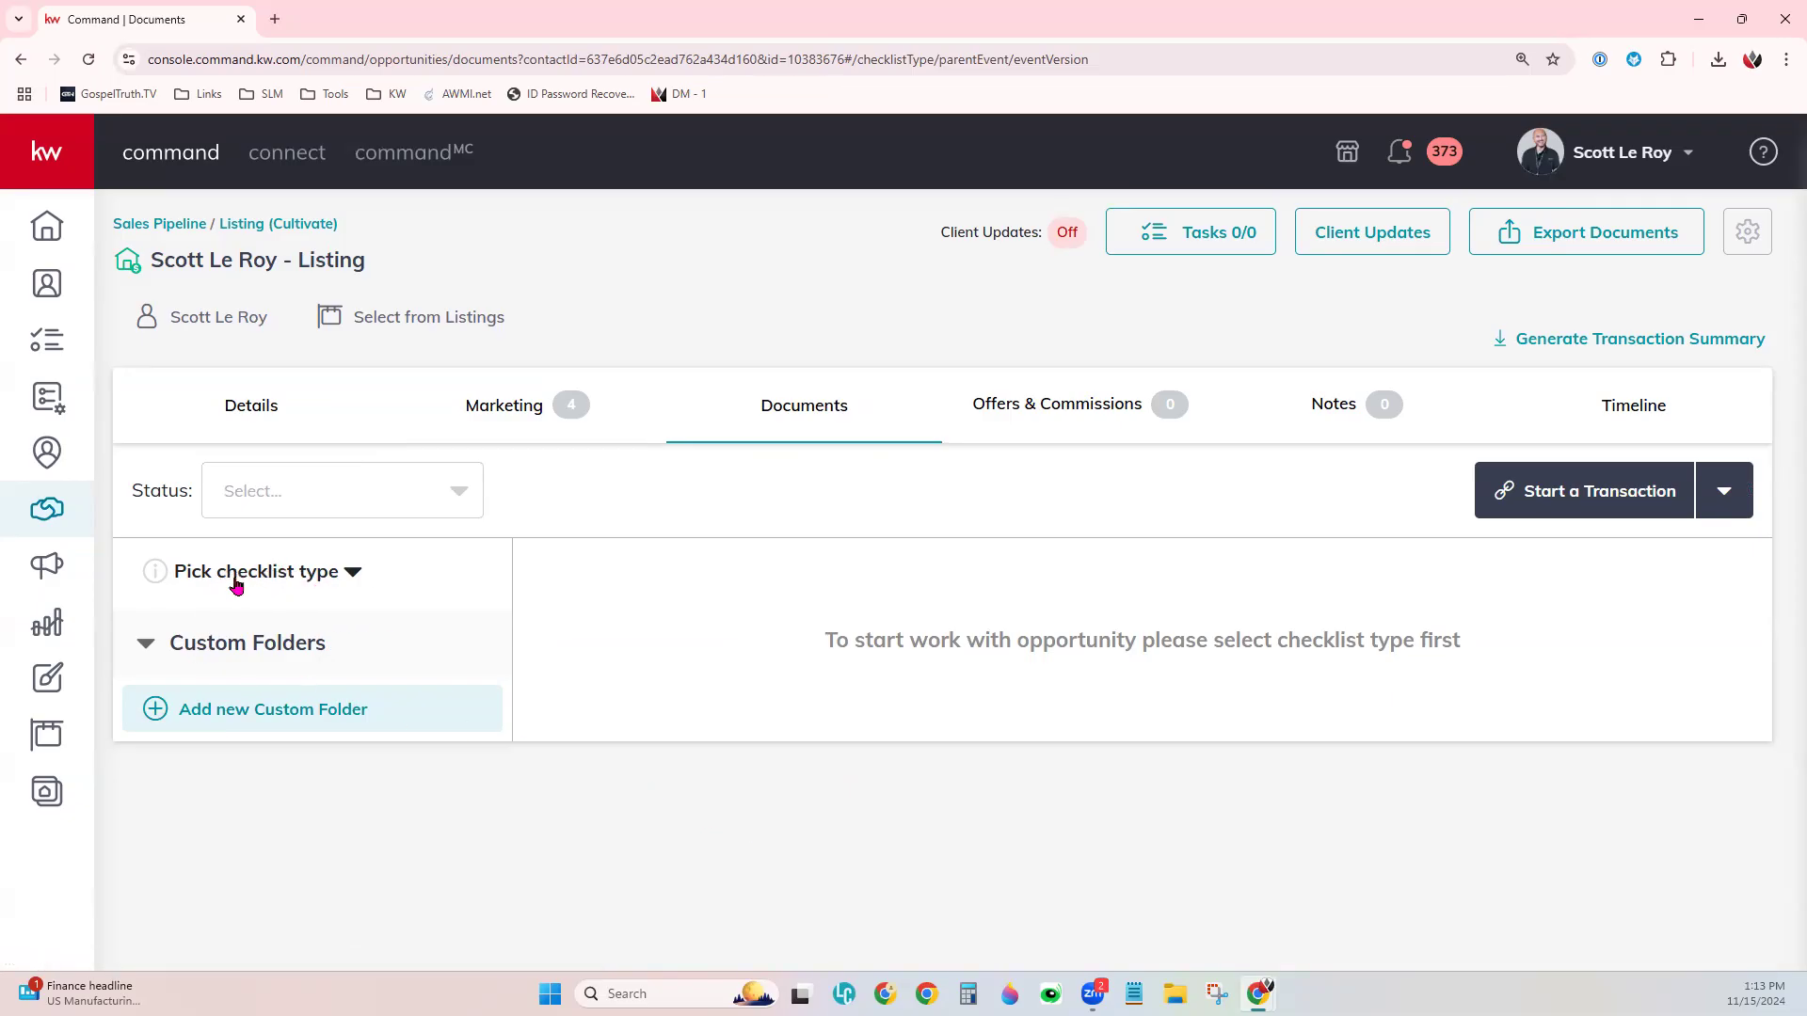
pyautogui.click(294, 573)
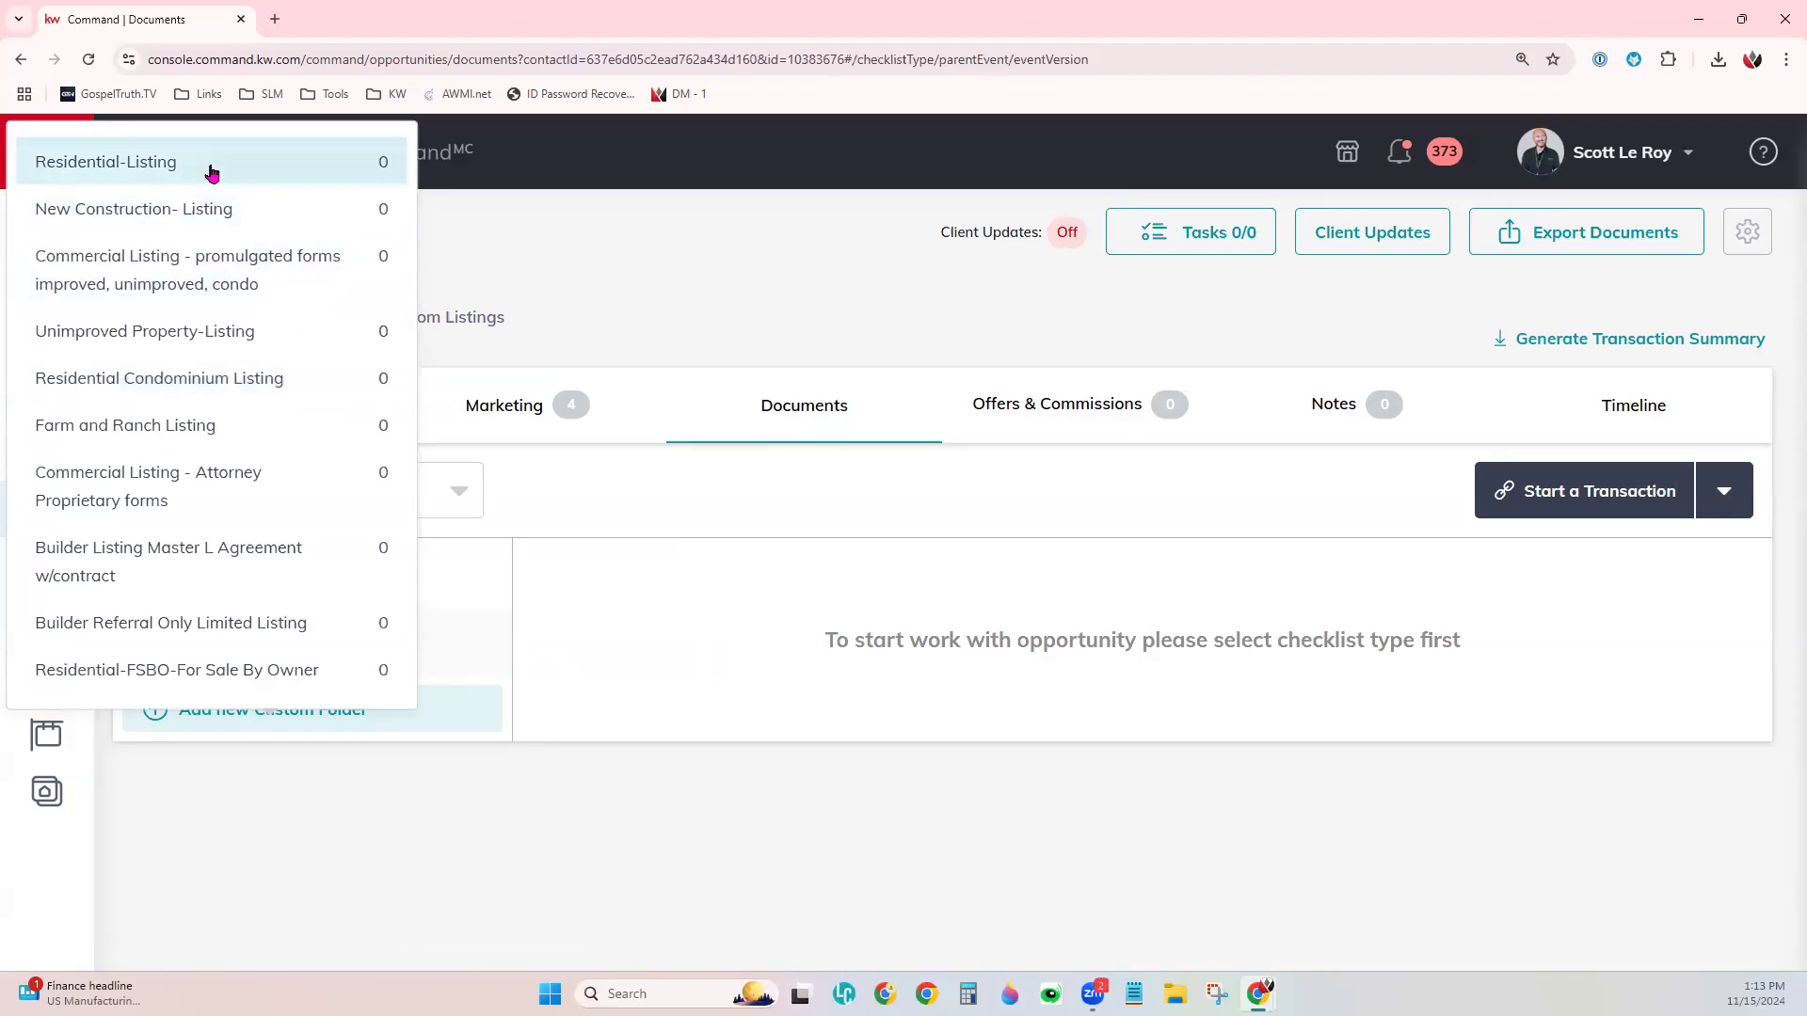
# Apply the Residential-Listing checklist and scroll through its 41 Listed documents
pyautogui.click(146, 179)
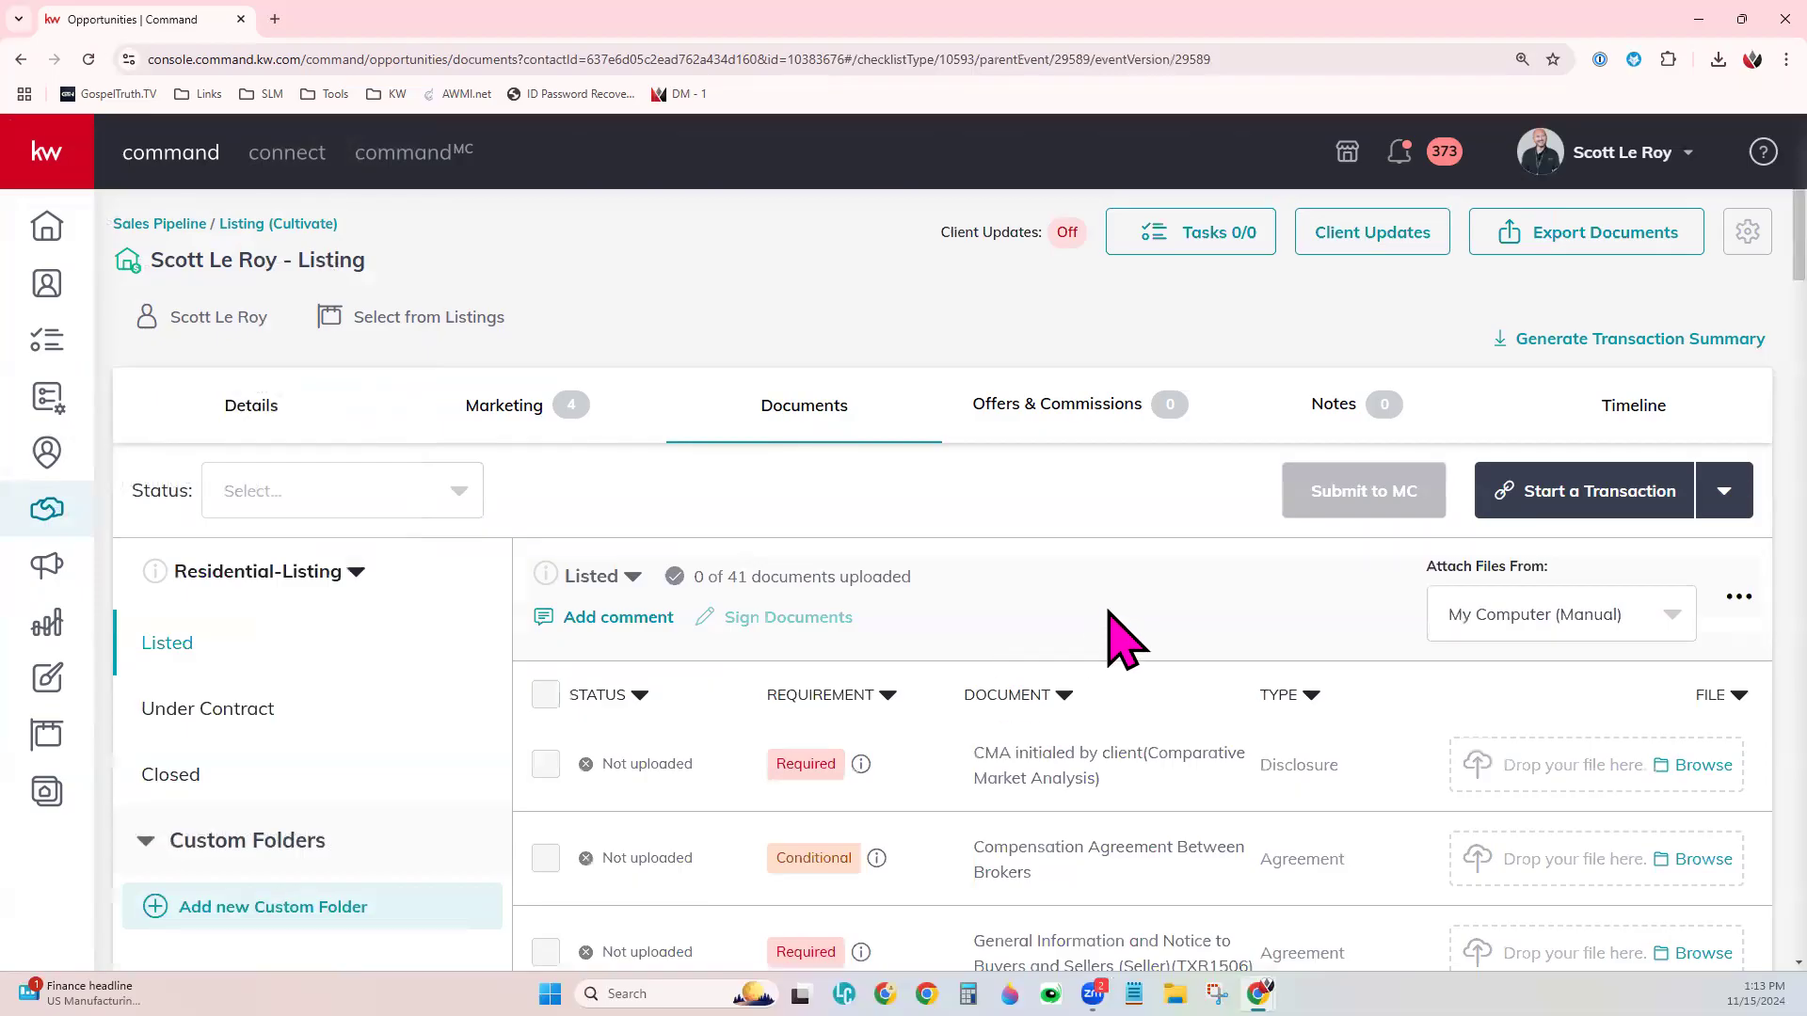
pyautogui.scroll(-1, 1117, 637)
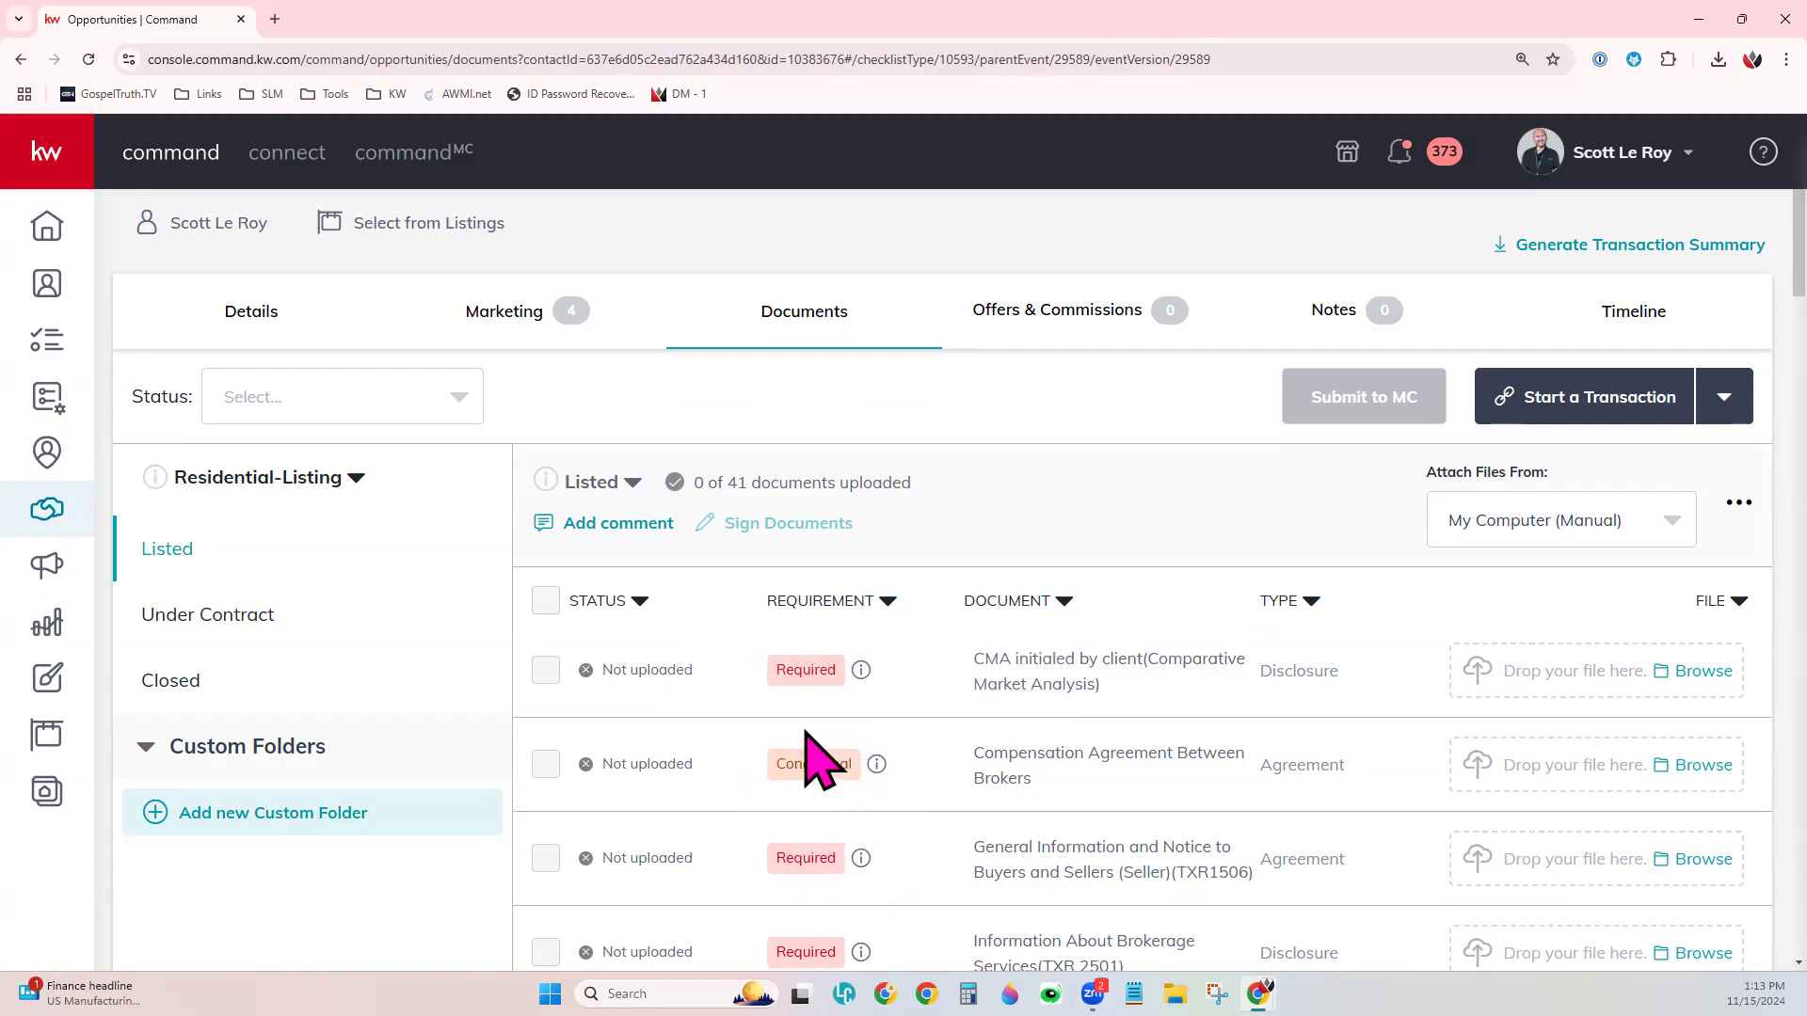
pyautogui.scroll(-5, 908, 825)
pyautogui.scroll(-10, 908, 824)
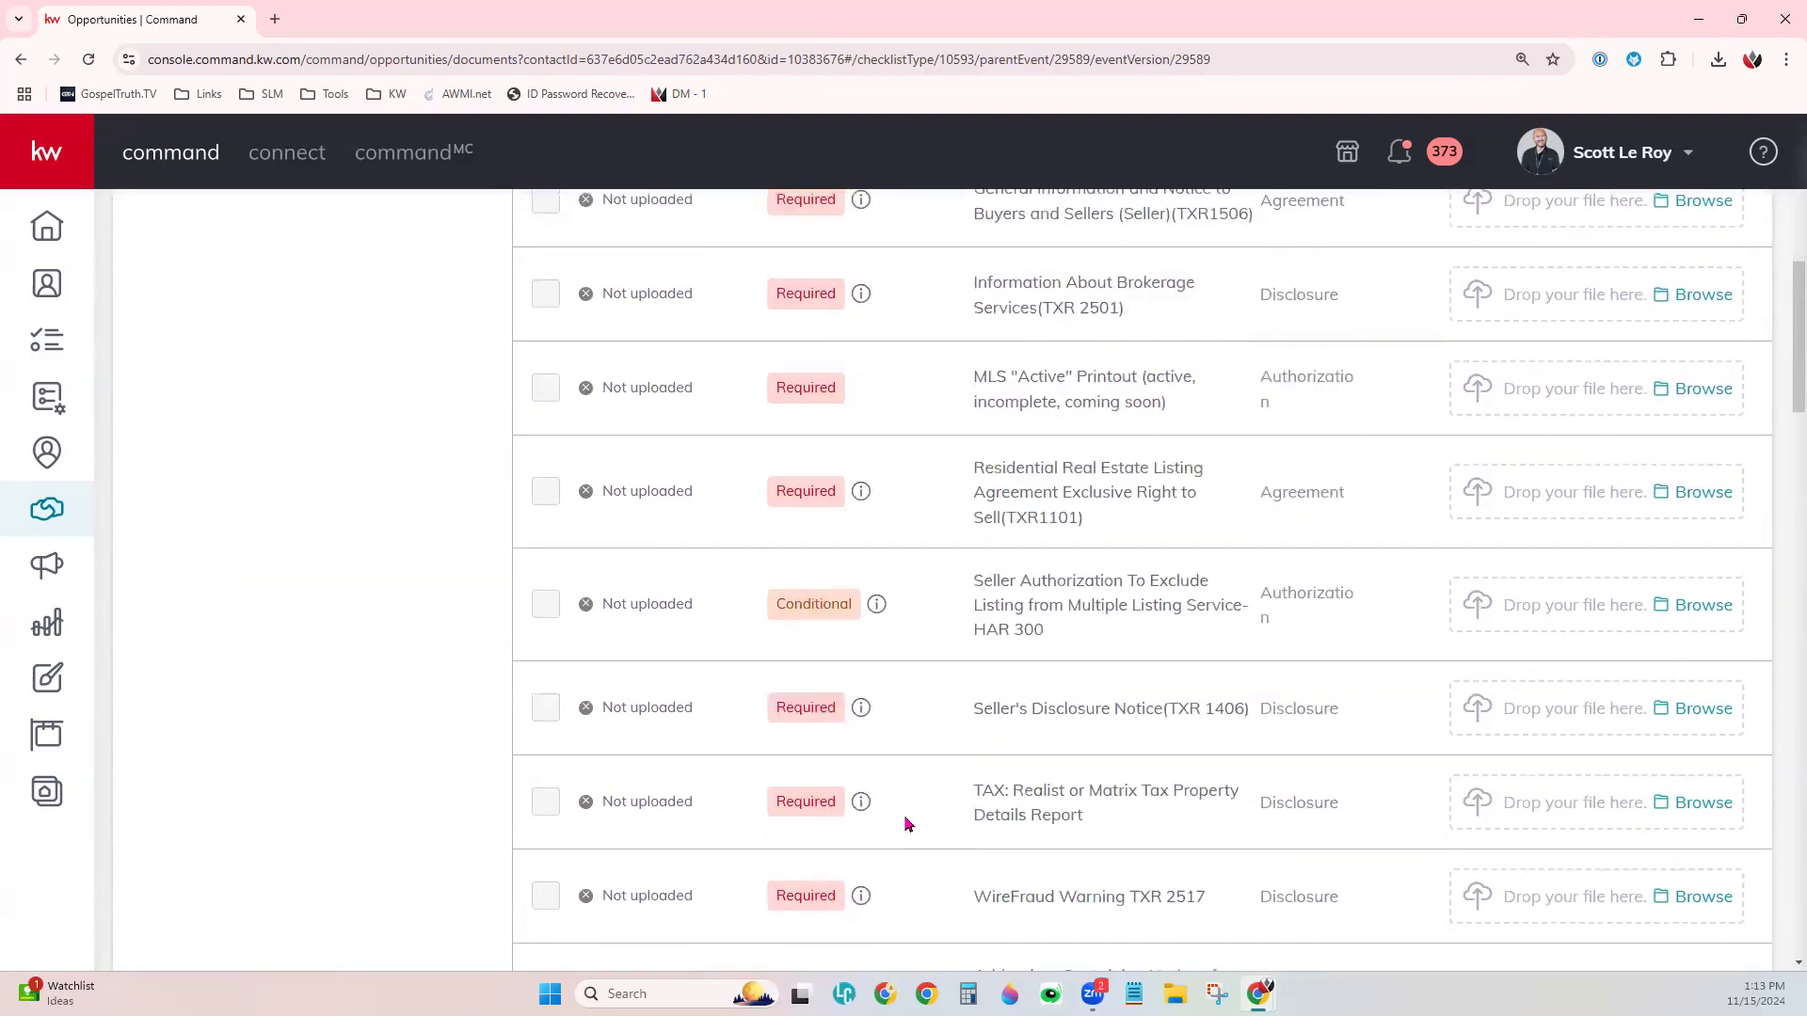
pyautogui.scroll(-5, 908, 824)
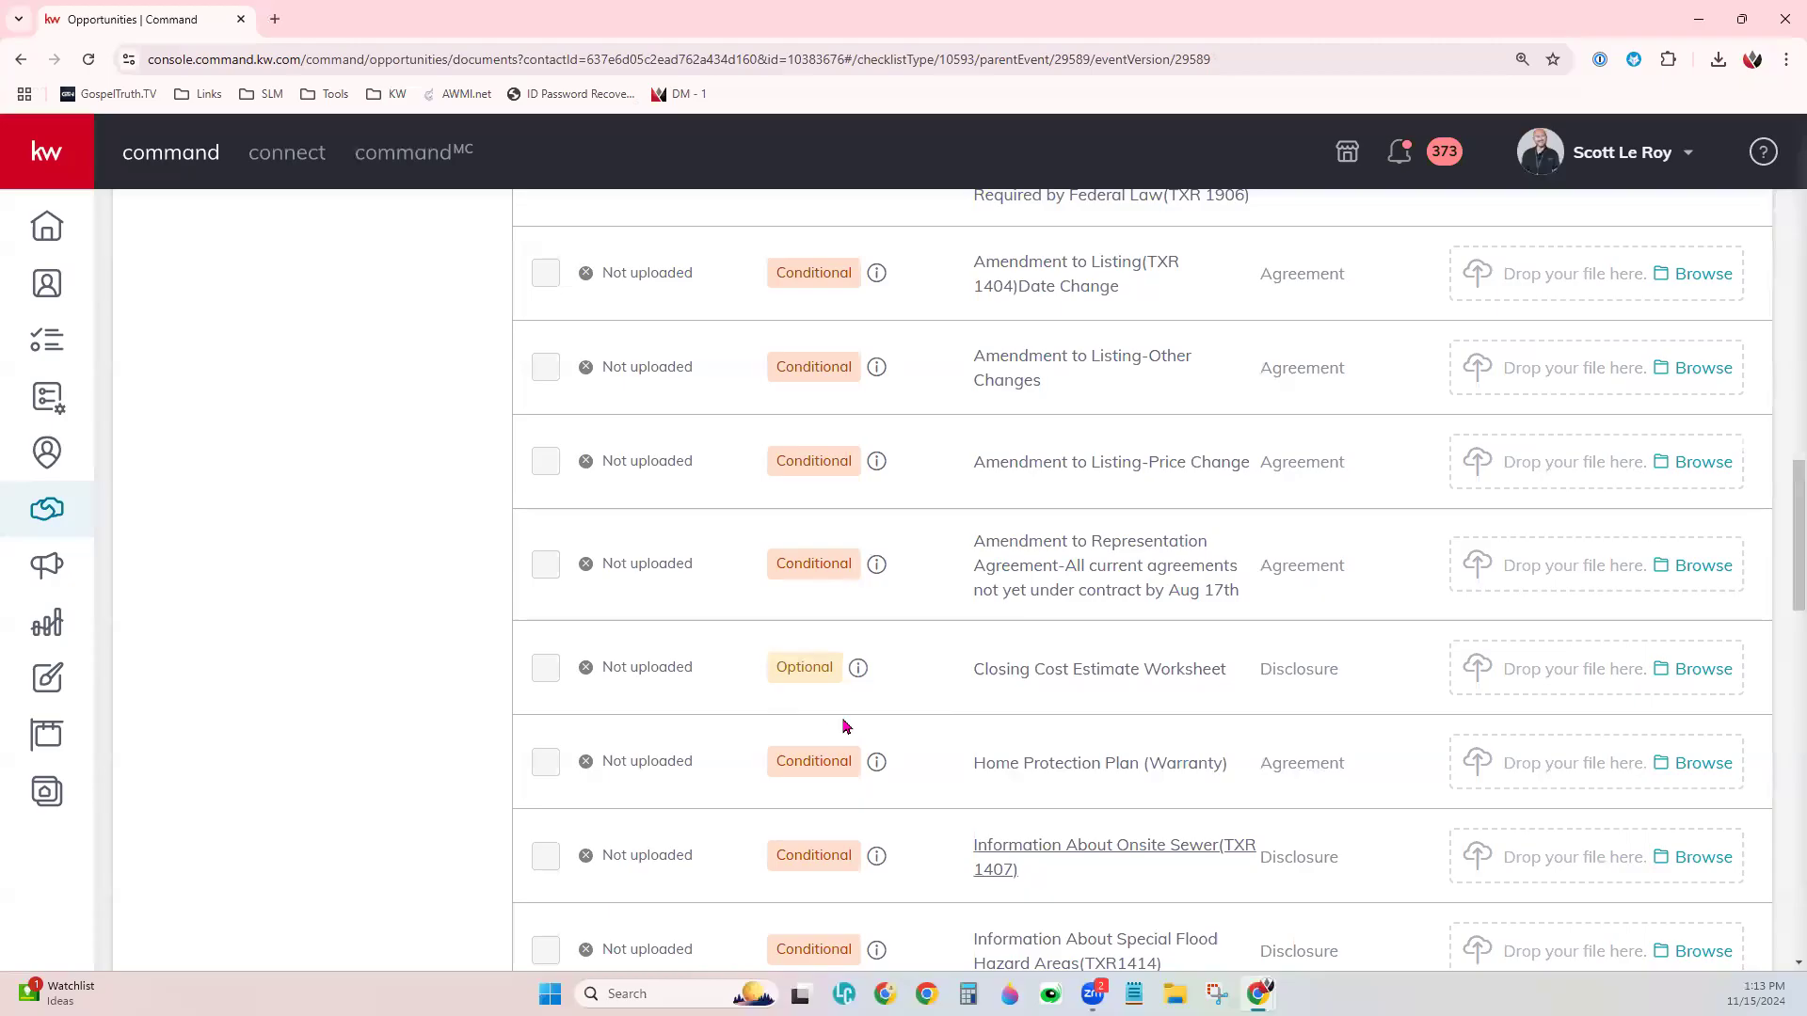
pyautogui.scroll(10, 844, 725)
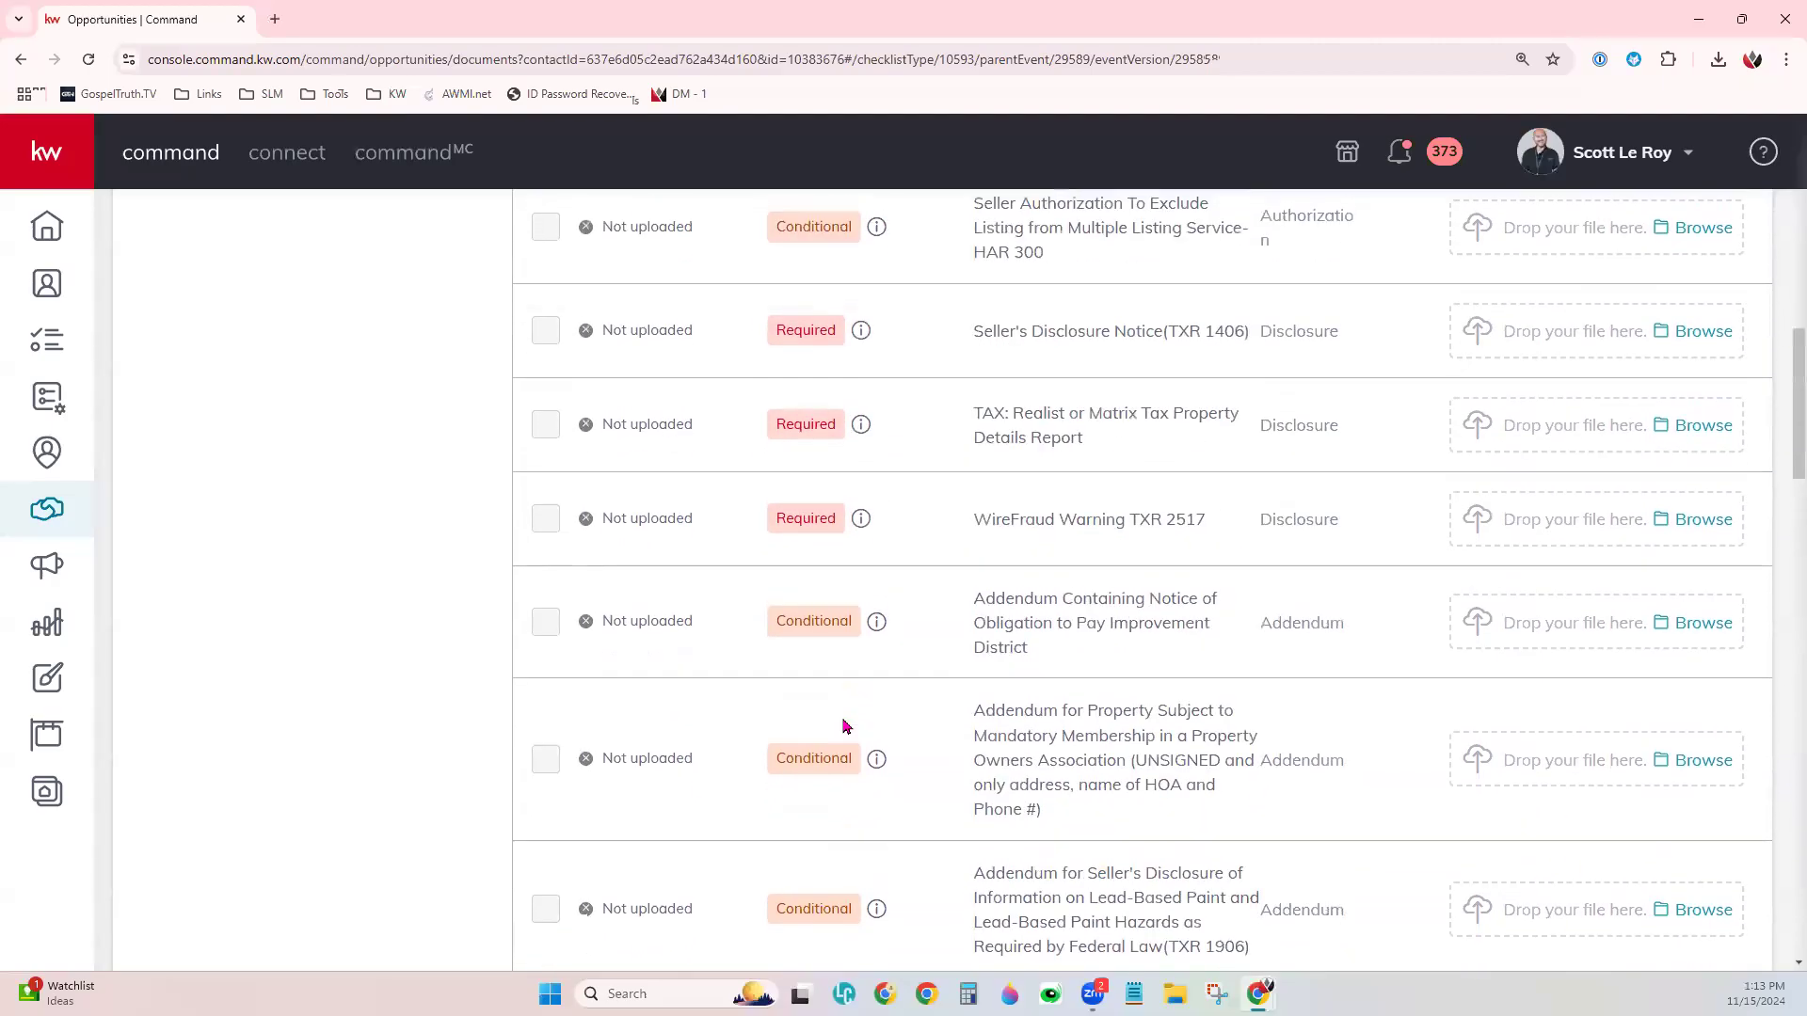
pyautogui.scroll(10, 844, 726)
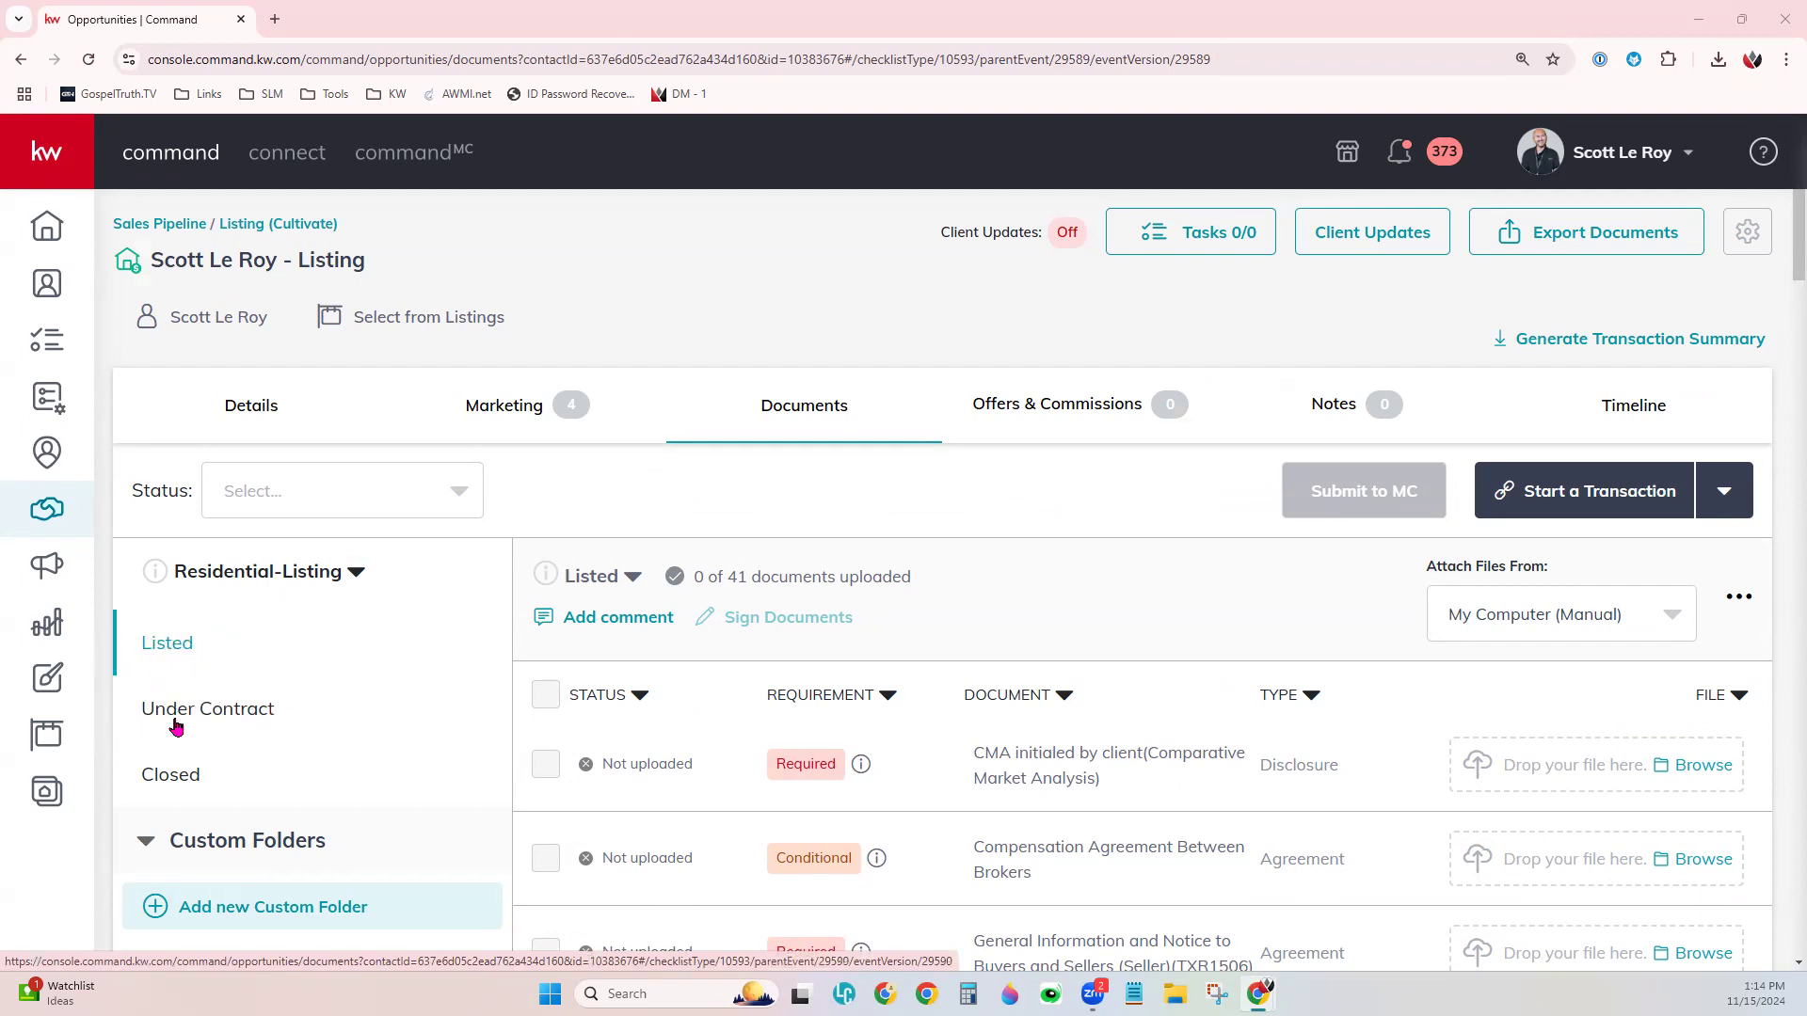
# Review the Under Contract, Closed and Listed stages, then show the DocuSign/Dotloop transaction options
pyautogui.click(224, 719)
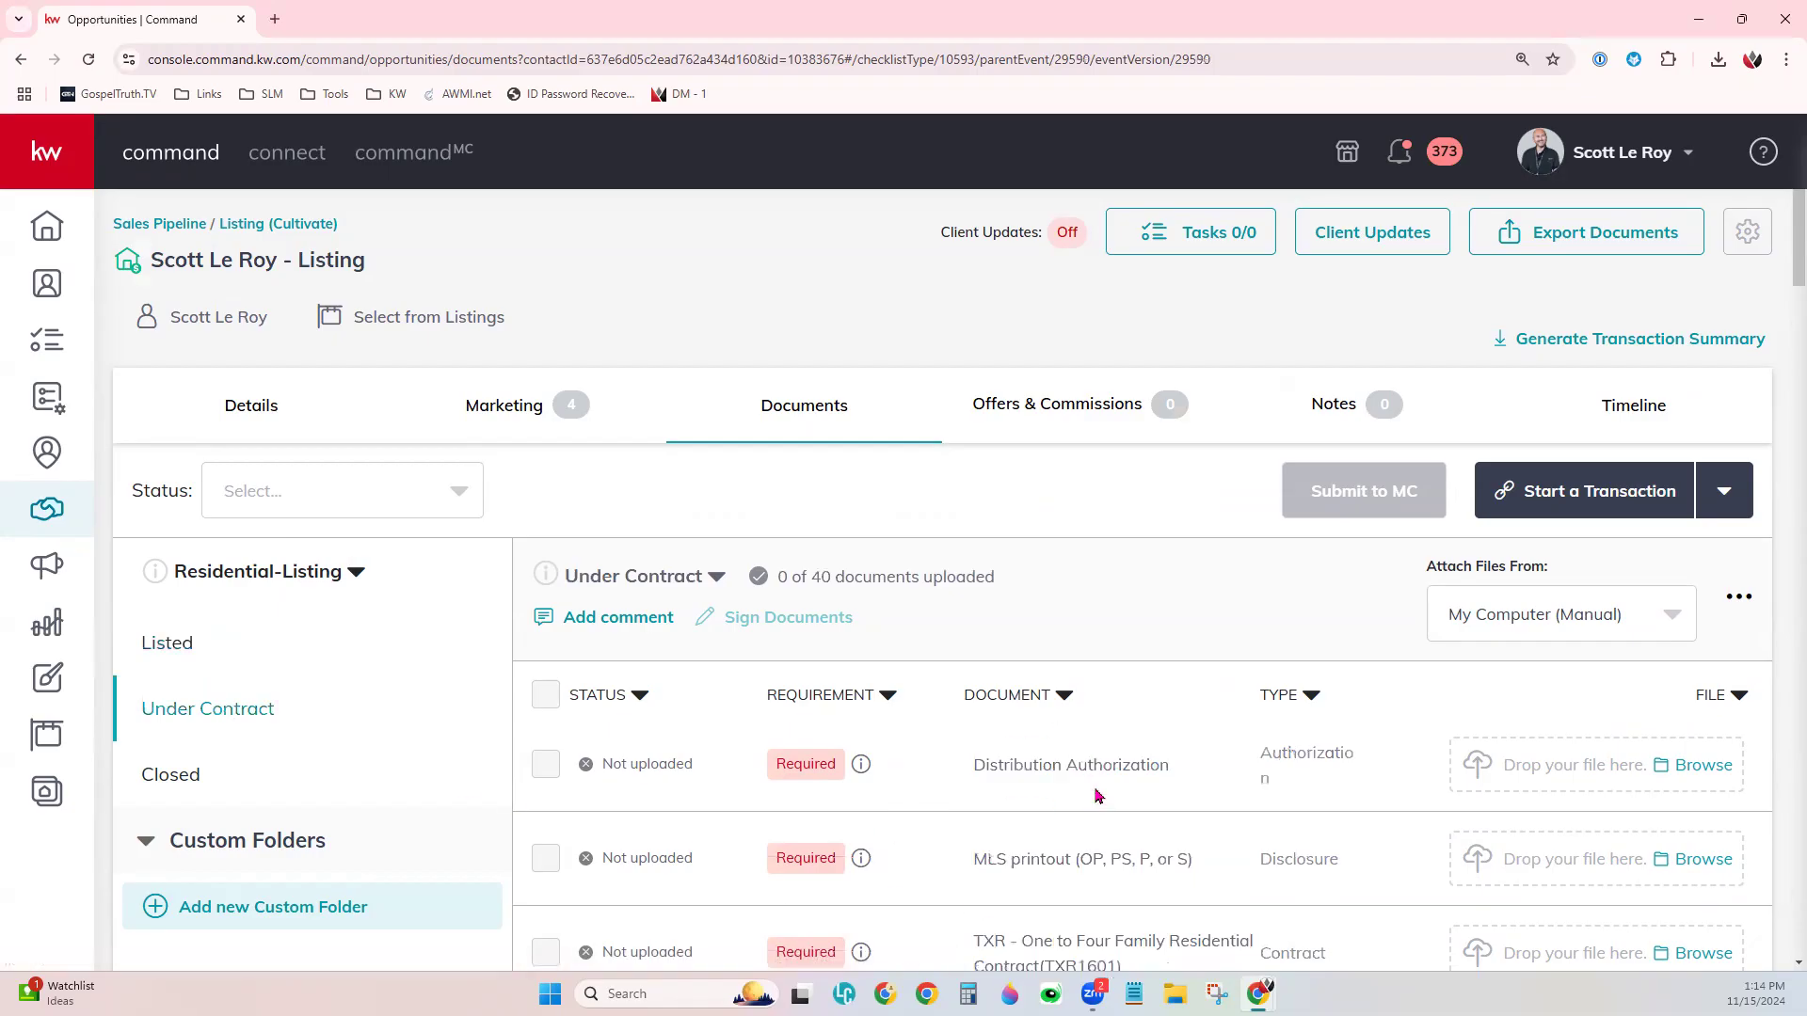
pyautogui.click(193, 792)
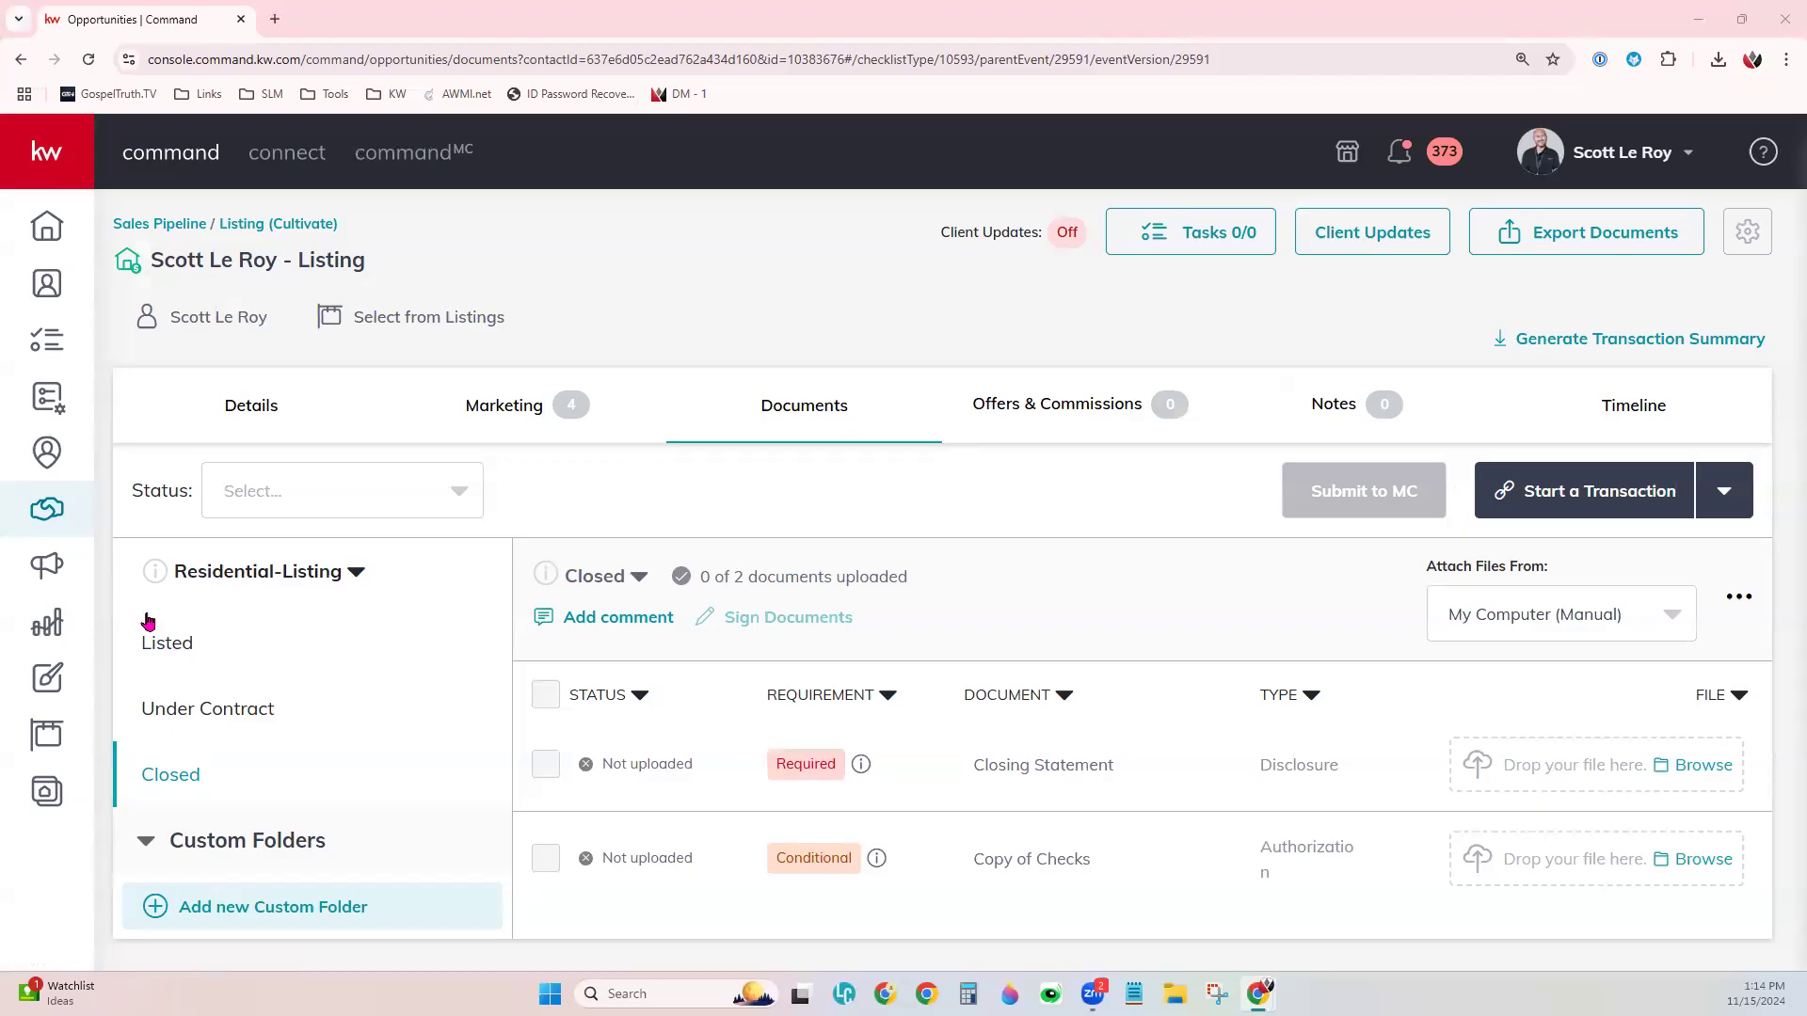
pyautogui.click(171, 647)
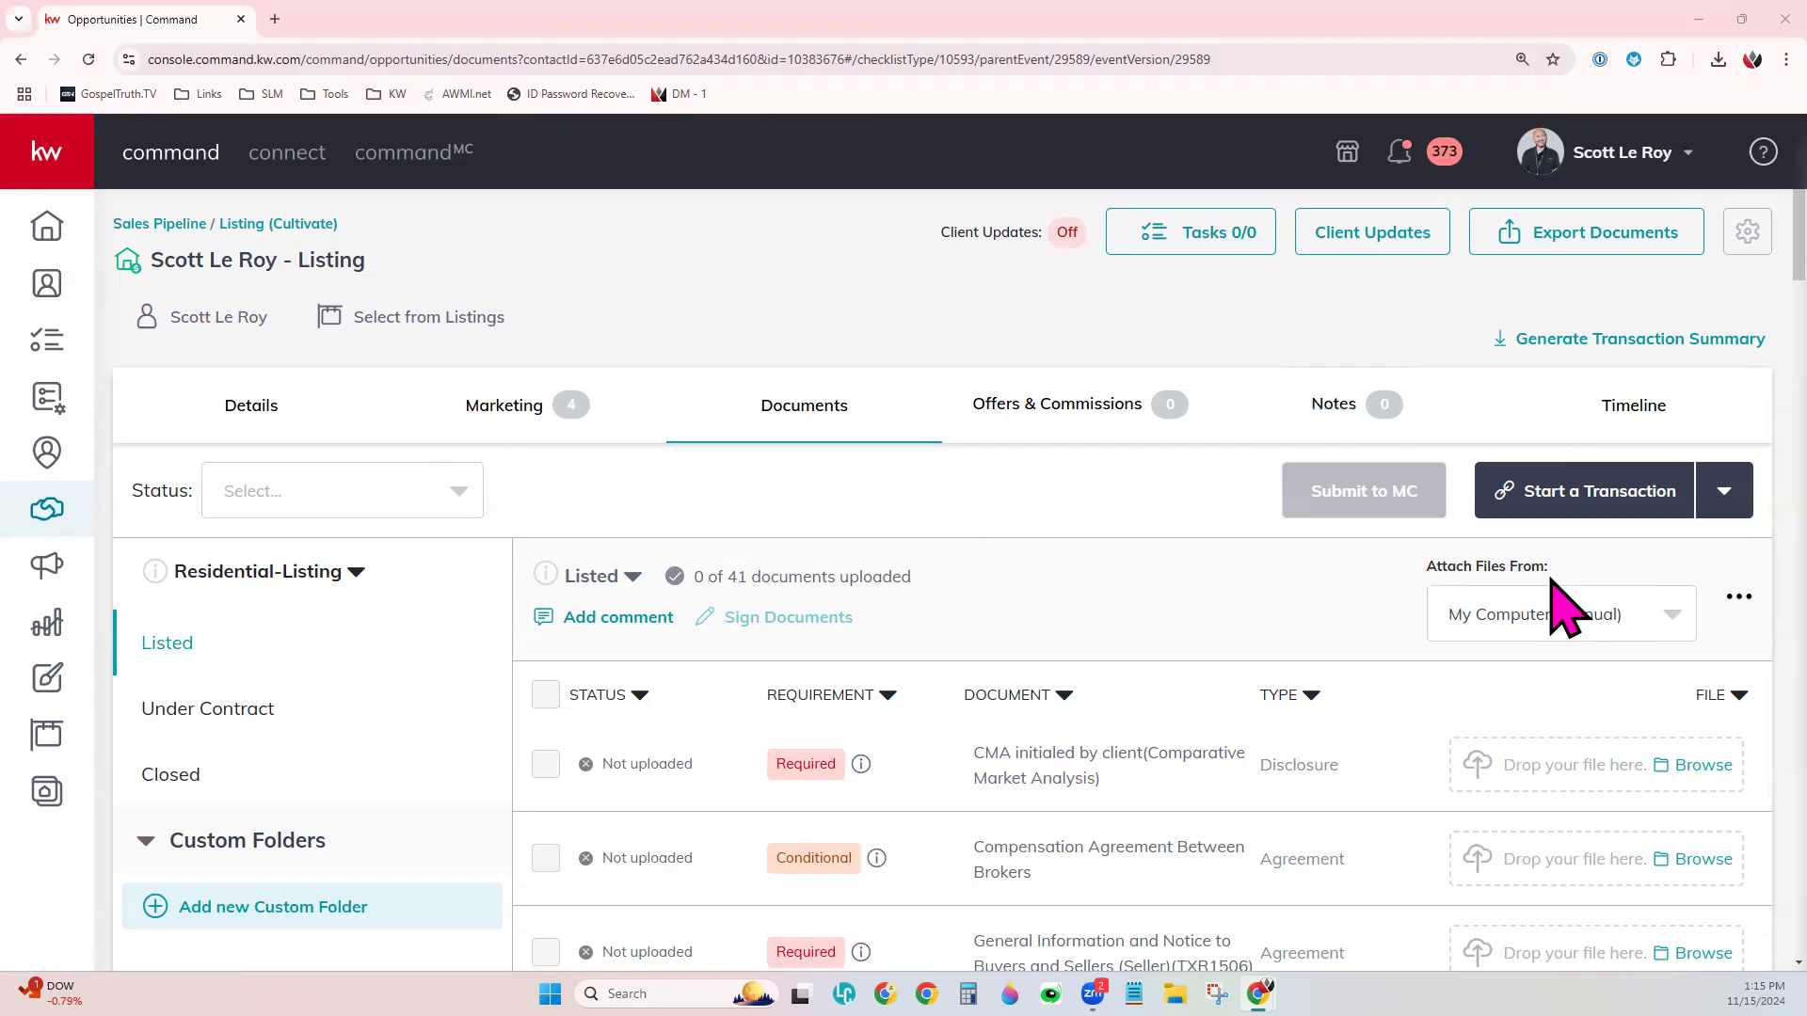
pyautogui.click(1739, 501)
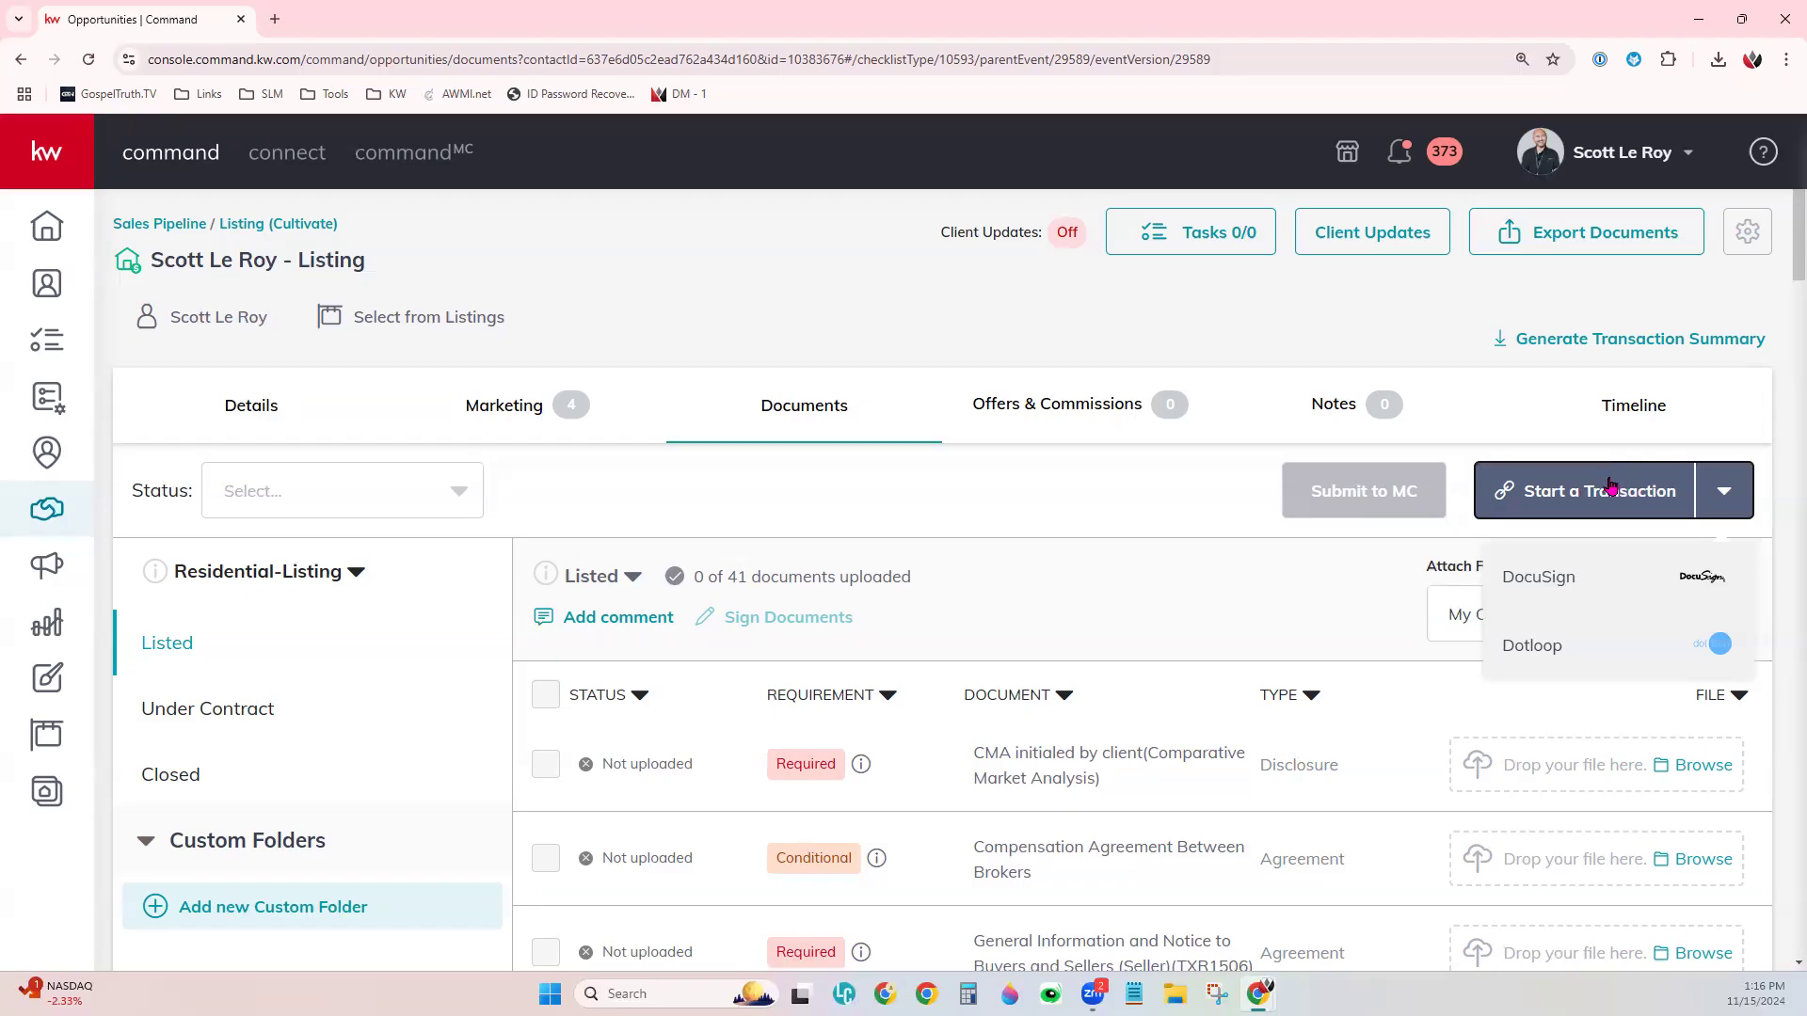
# Choose DocuSign under Start a Transaction to create the listing's DocuSign room
pyautogui.click(1611, 487)
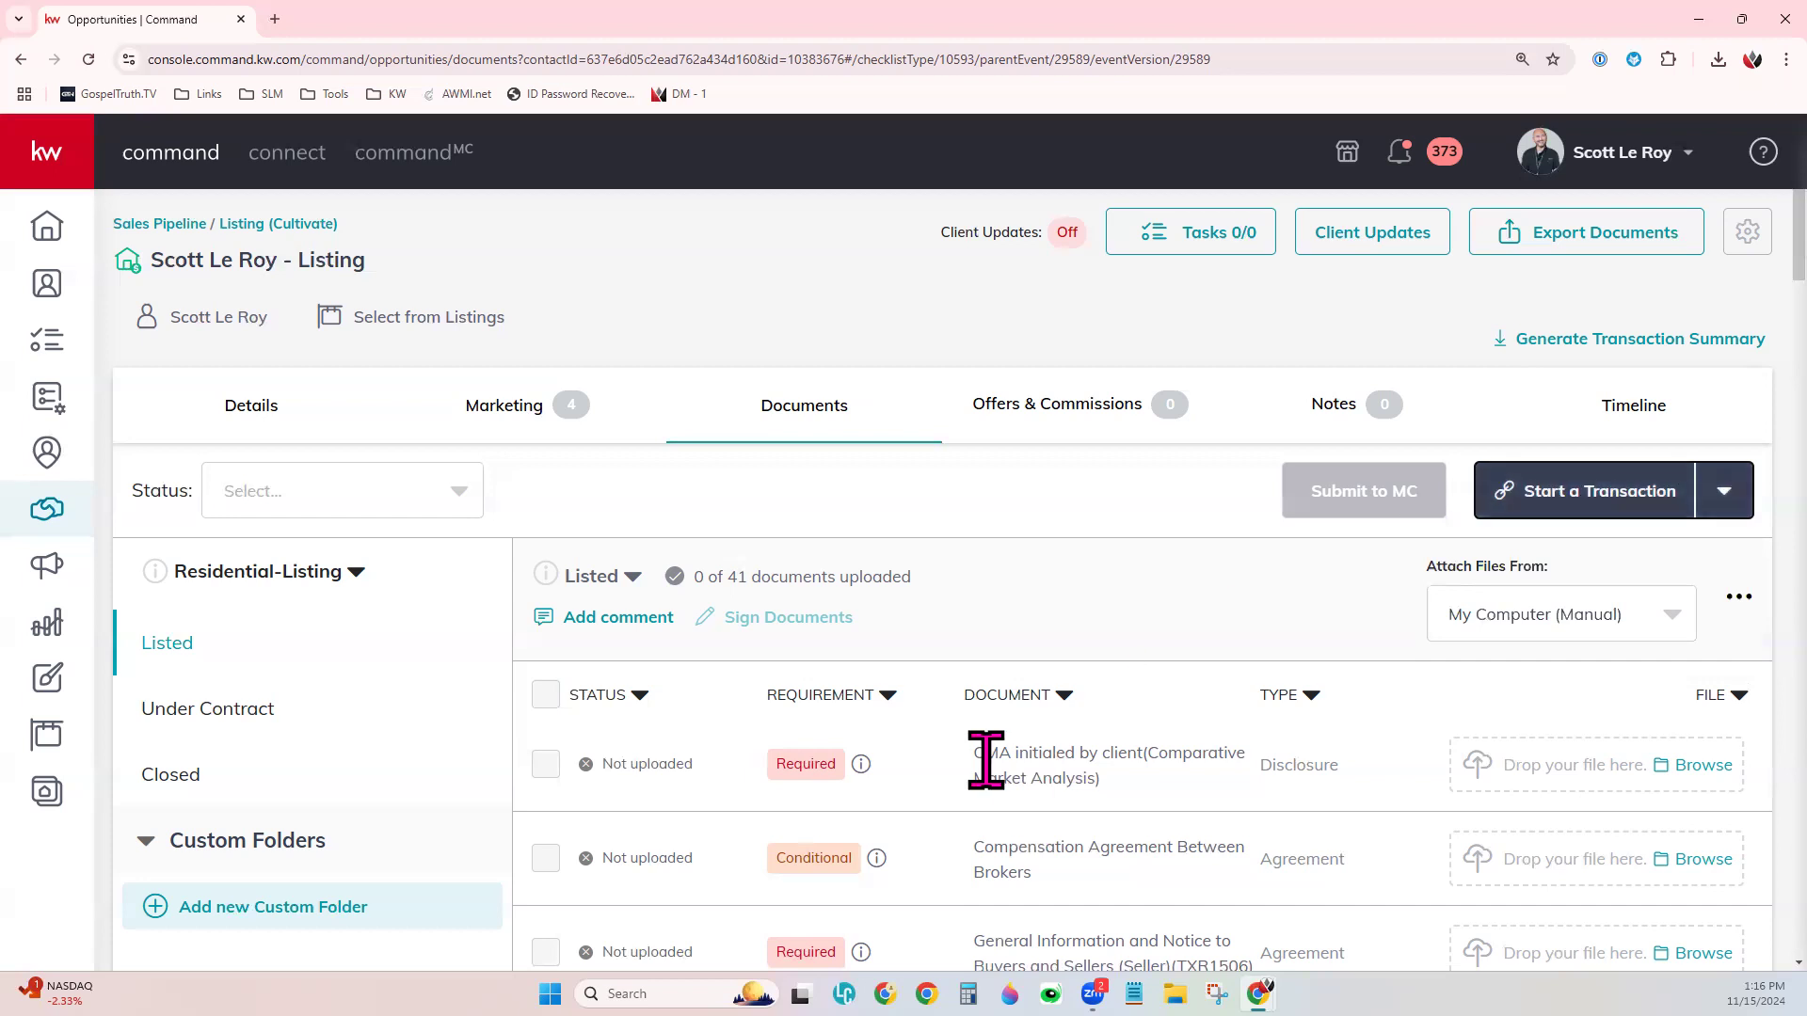
pyautogui.click(1602, 506)
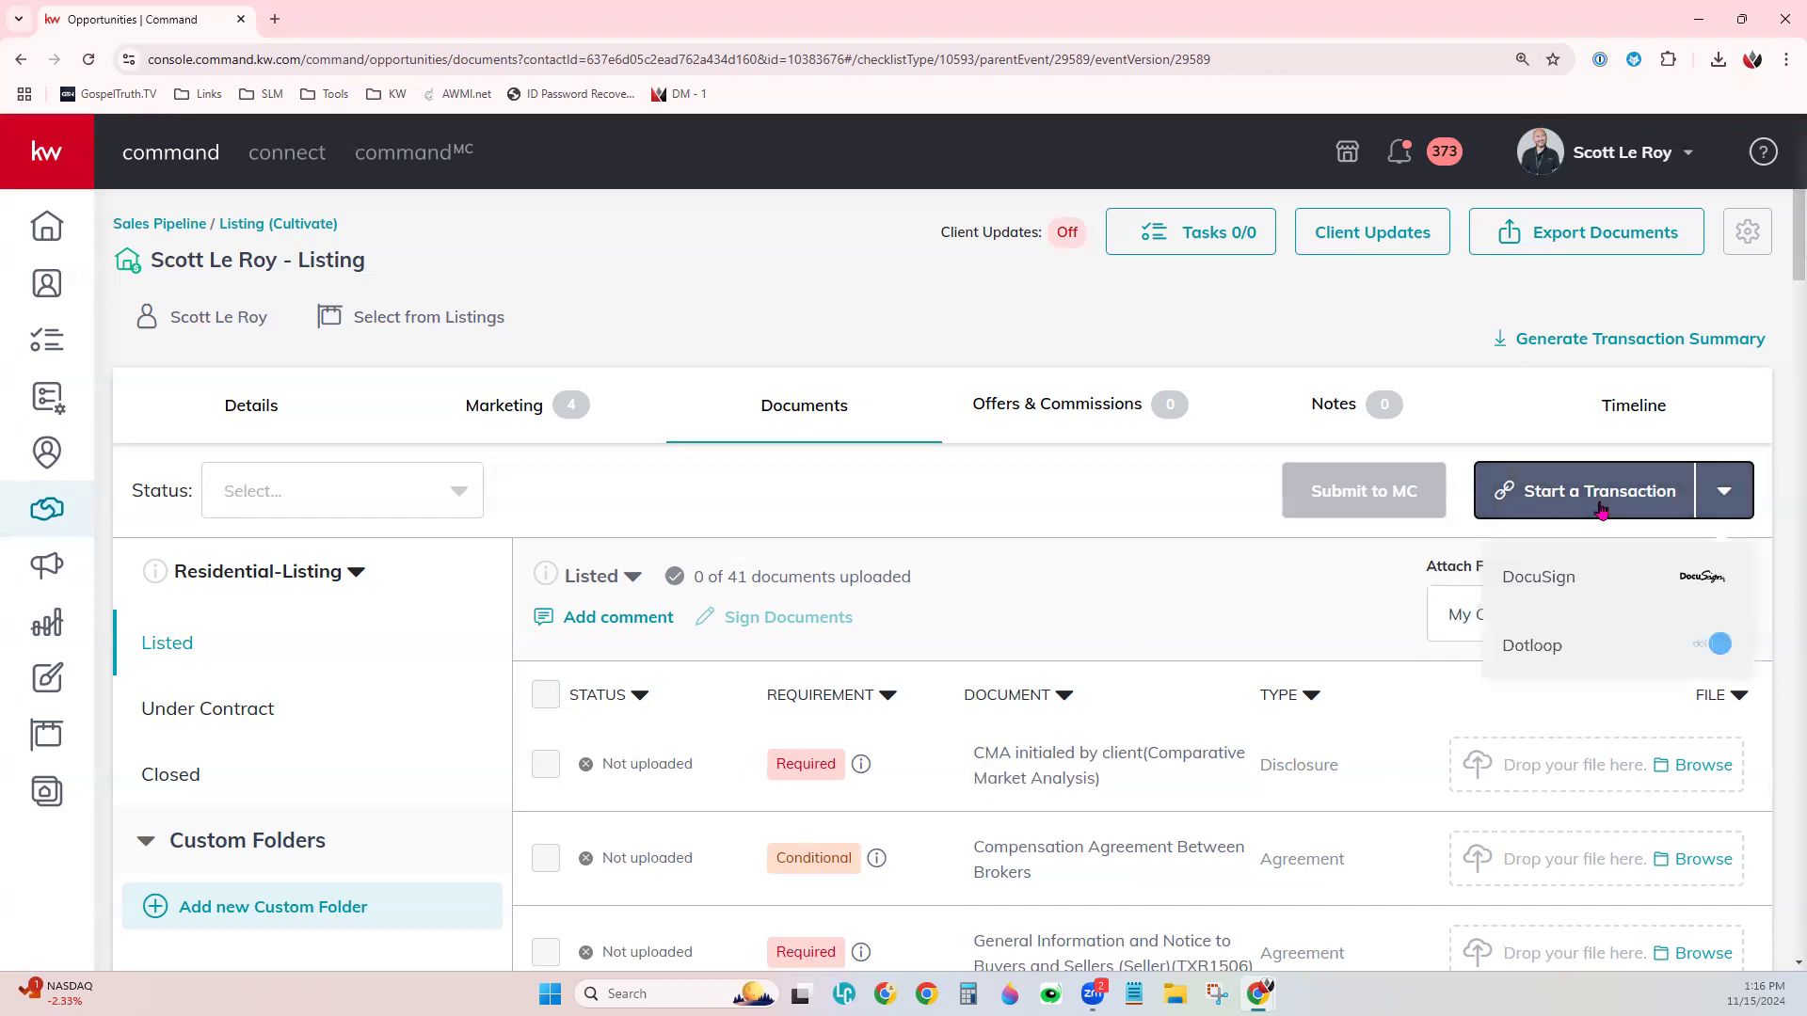
pyautogui.click(1554, 582)
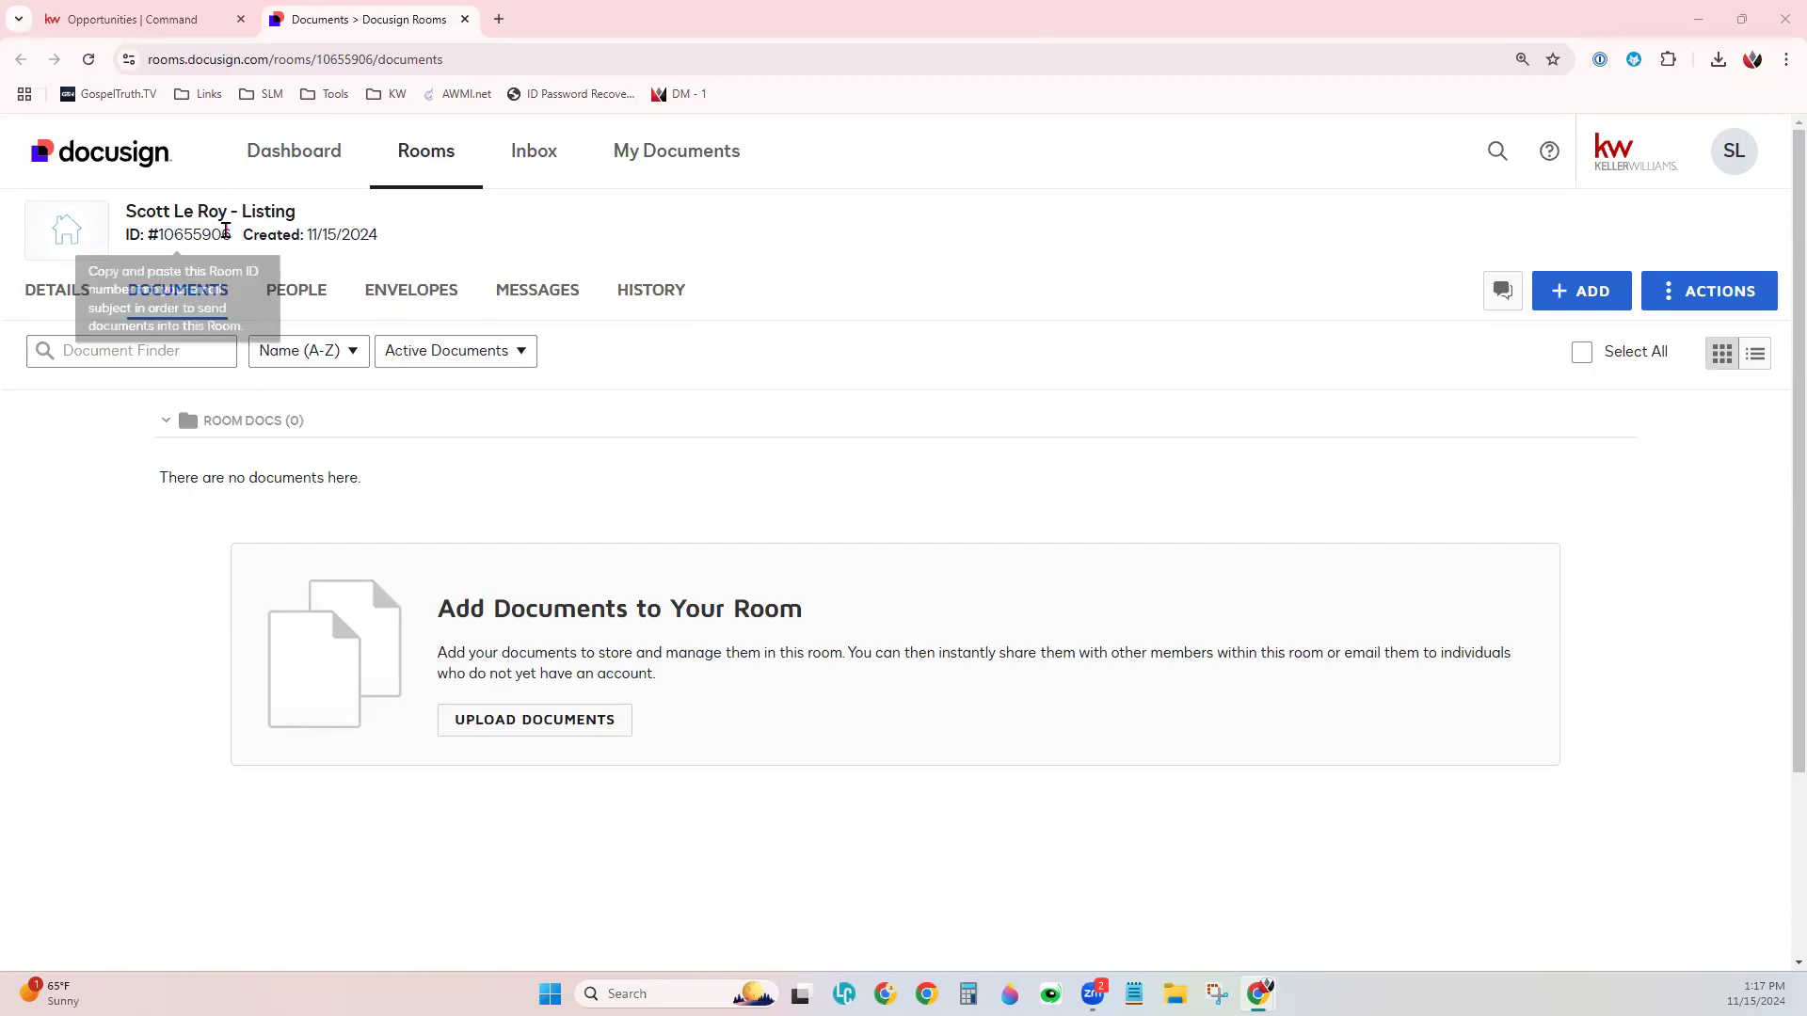
pyautogui.moveTo(232, 235); pyautogui.dragTo(157, 237)
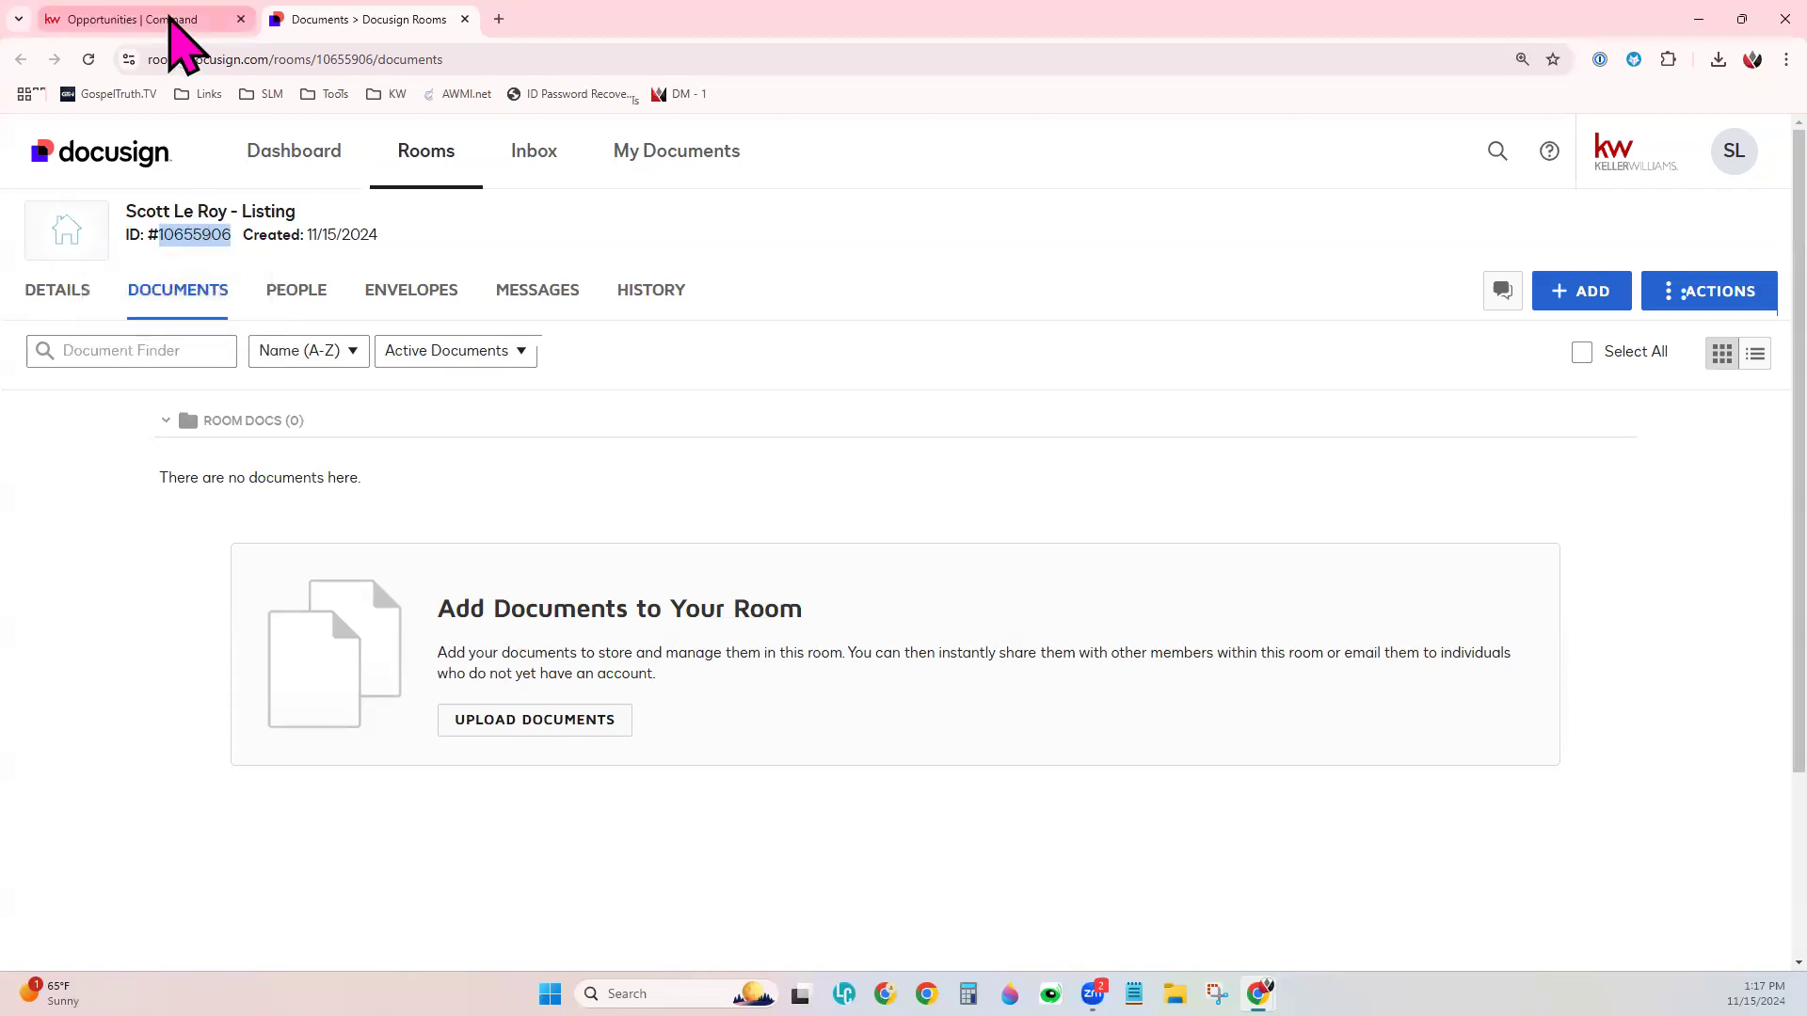
pyautogui.click(170, 16)
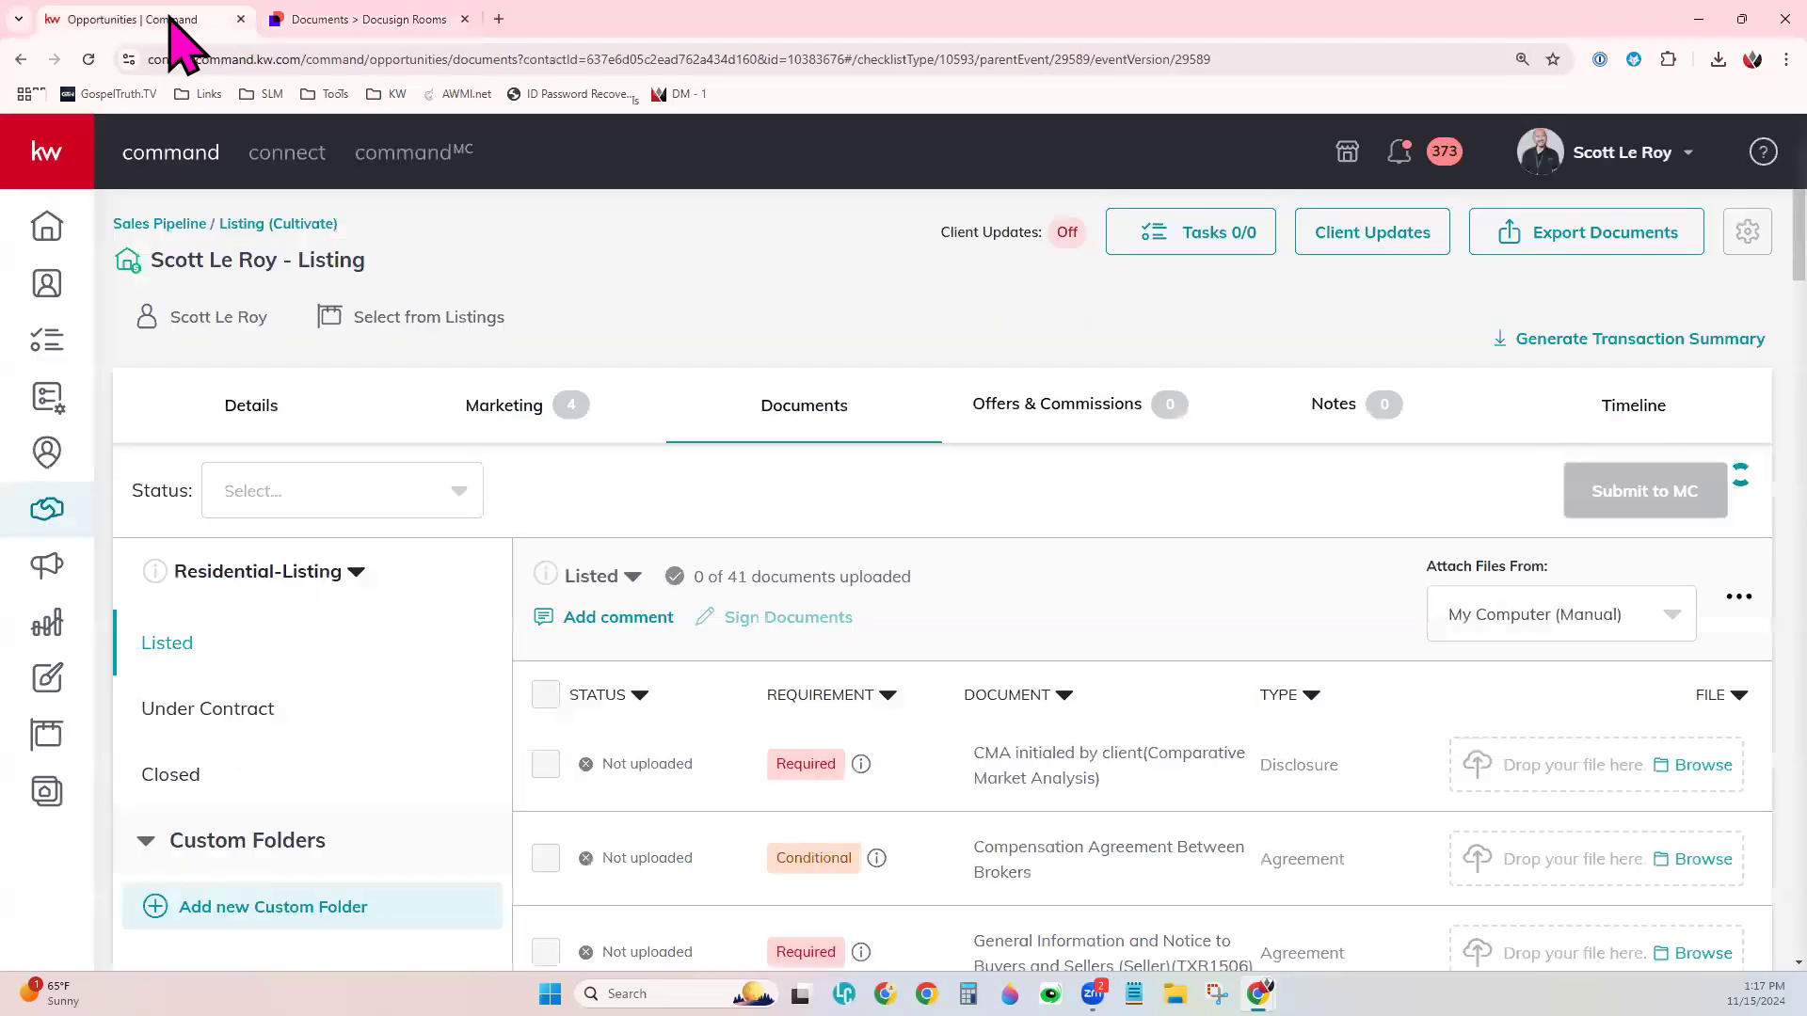
pyautogui.click(252, 412)
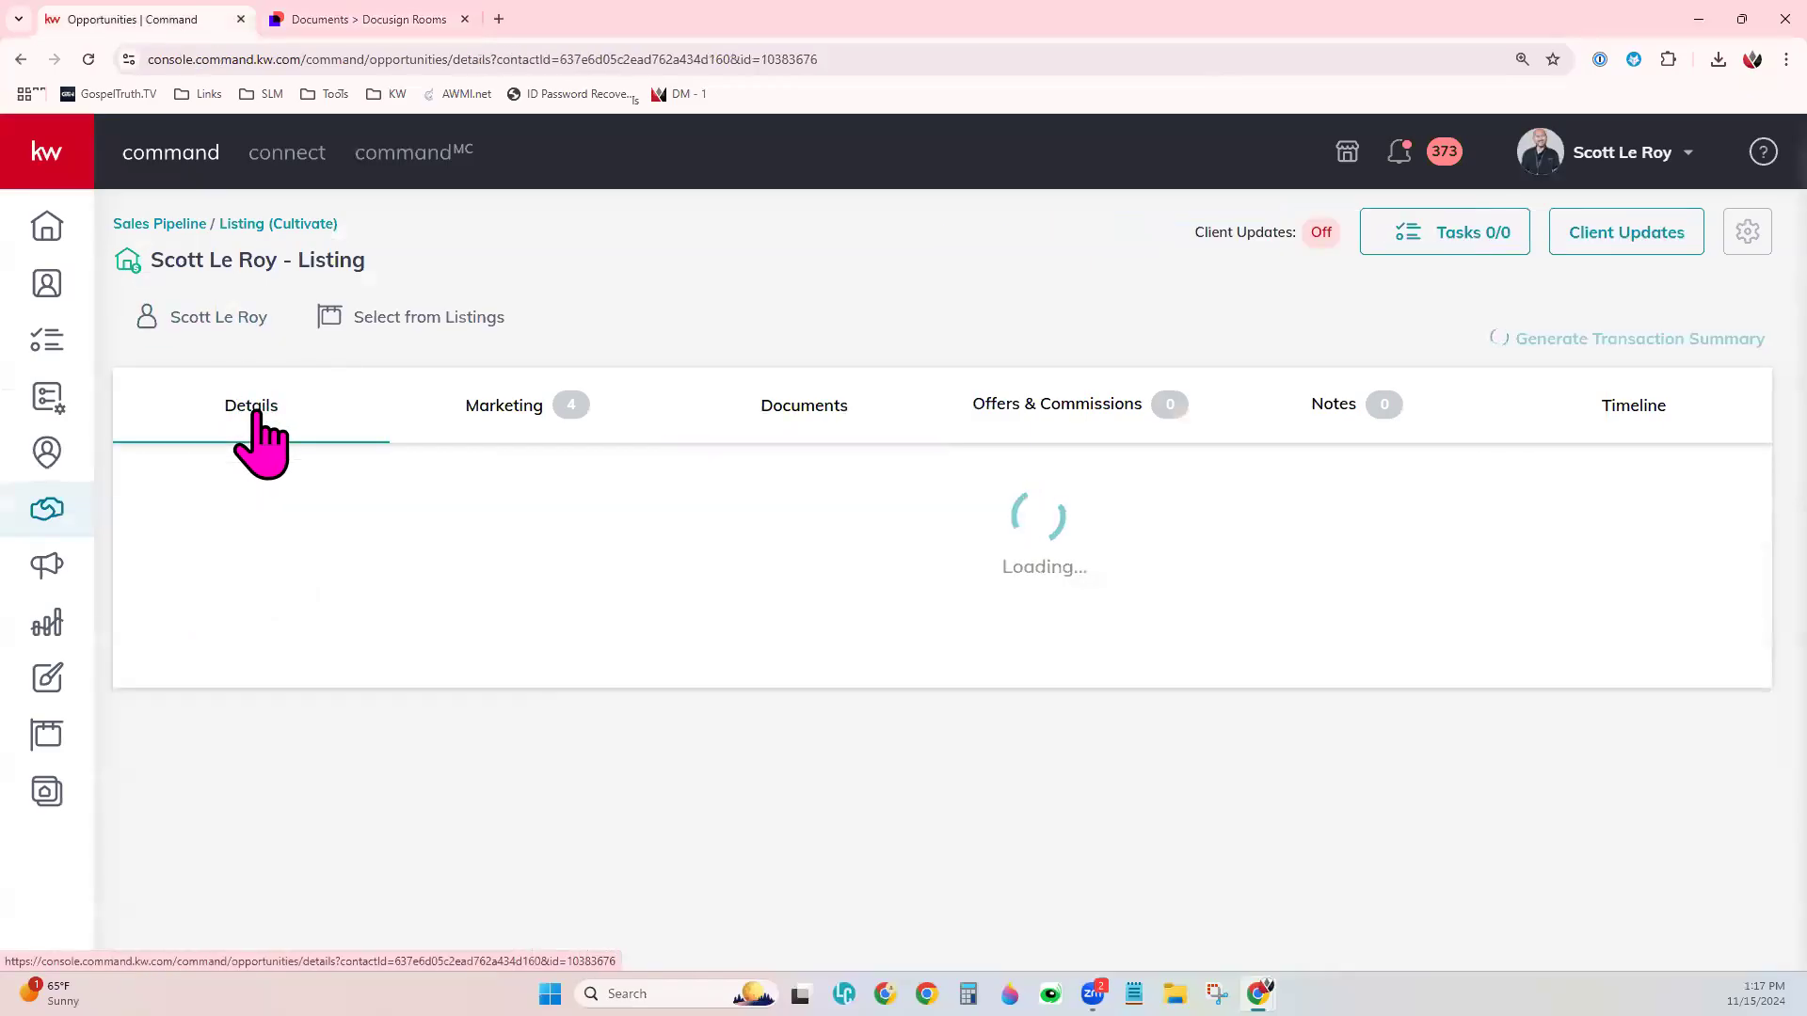
pyautogui.scroll(-1, 564, 794)
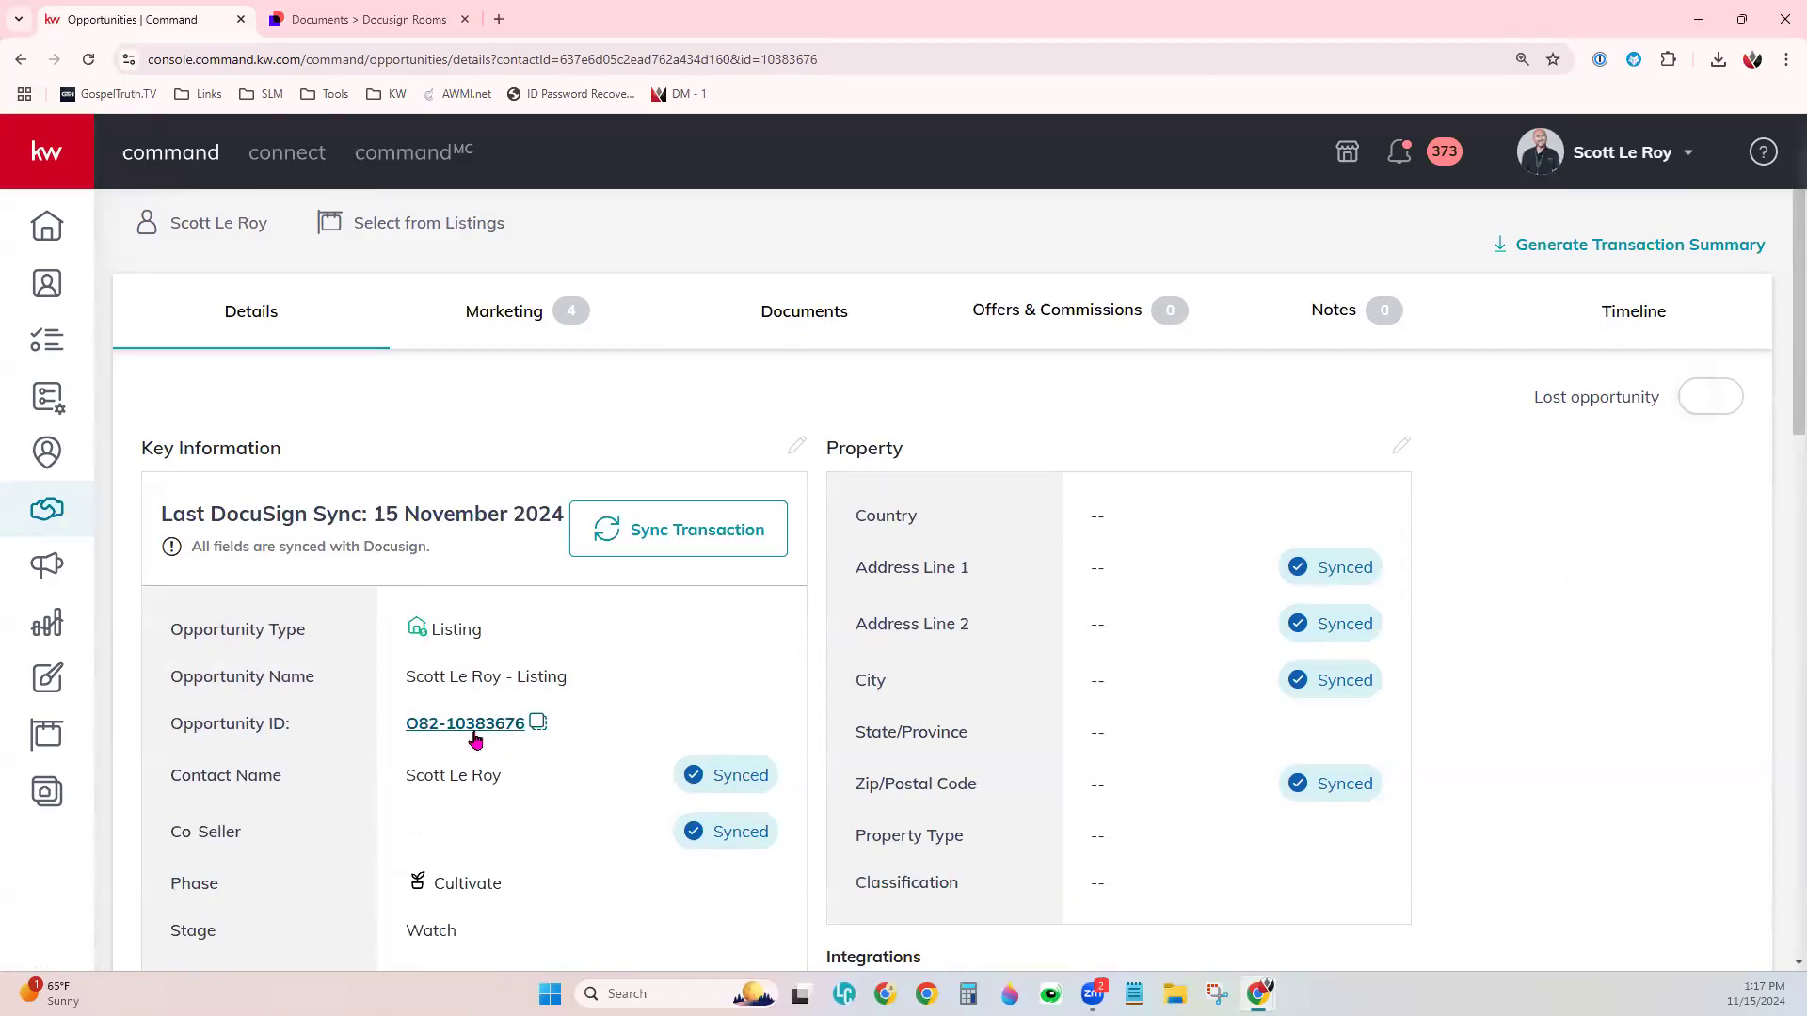
pyautogui.scroll(1, 476, 741)
pyautogui.click(367, 29)
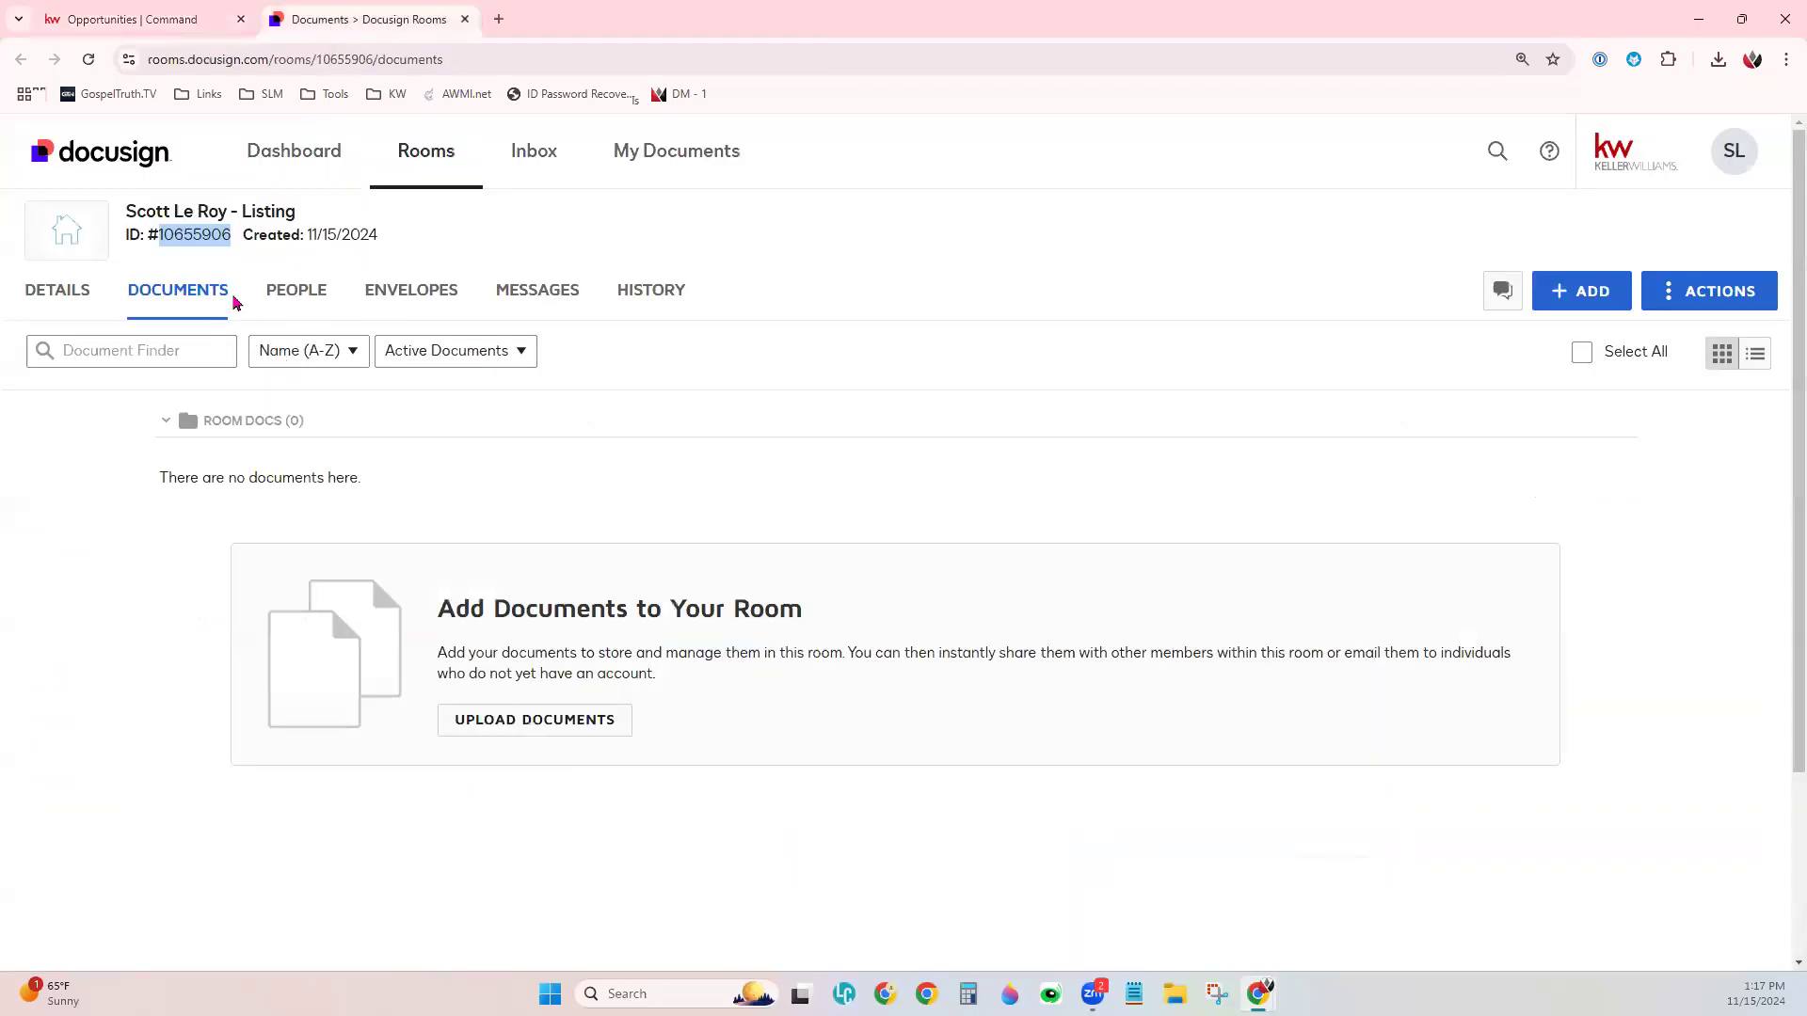
pyautogui.doubleClick(275, 209)
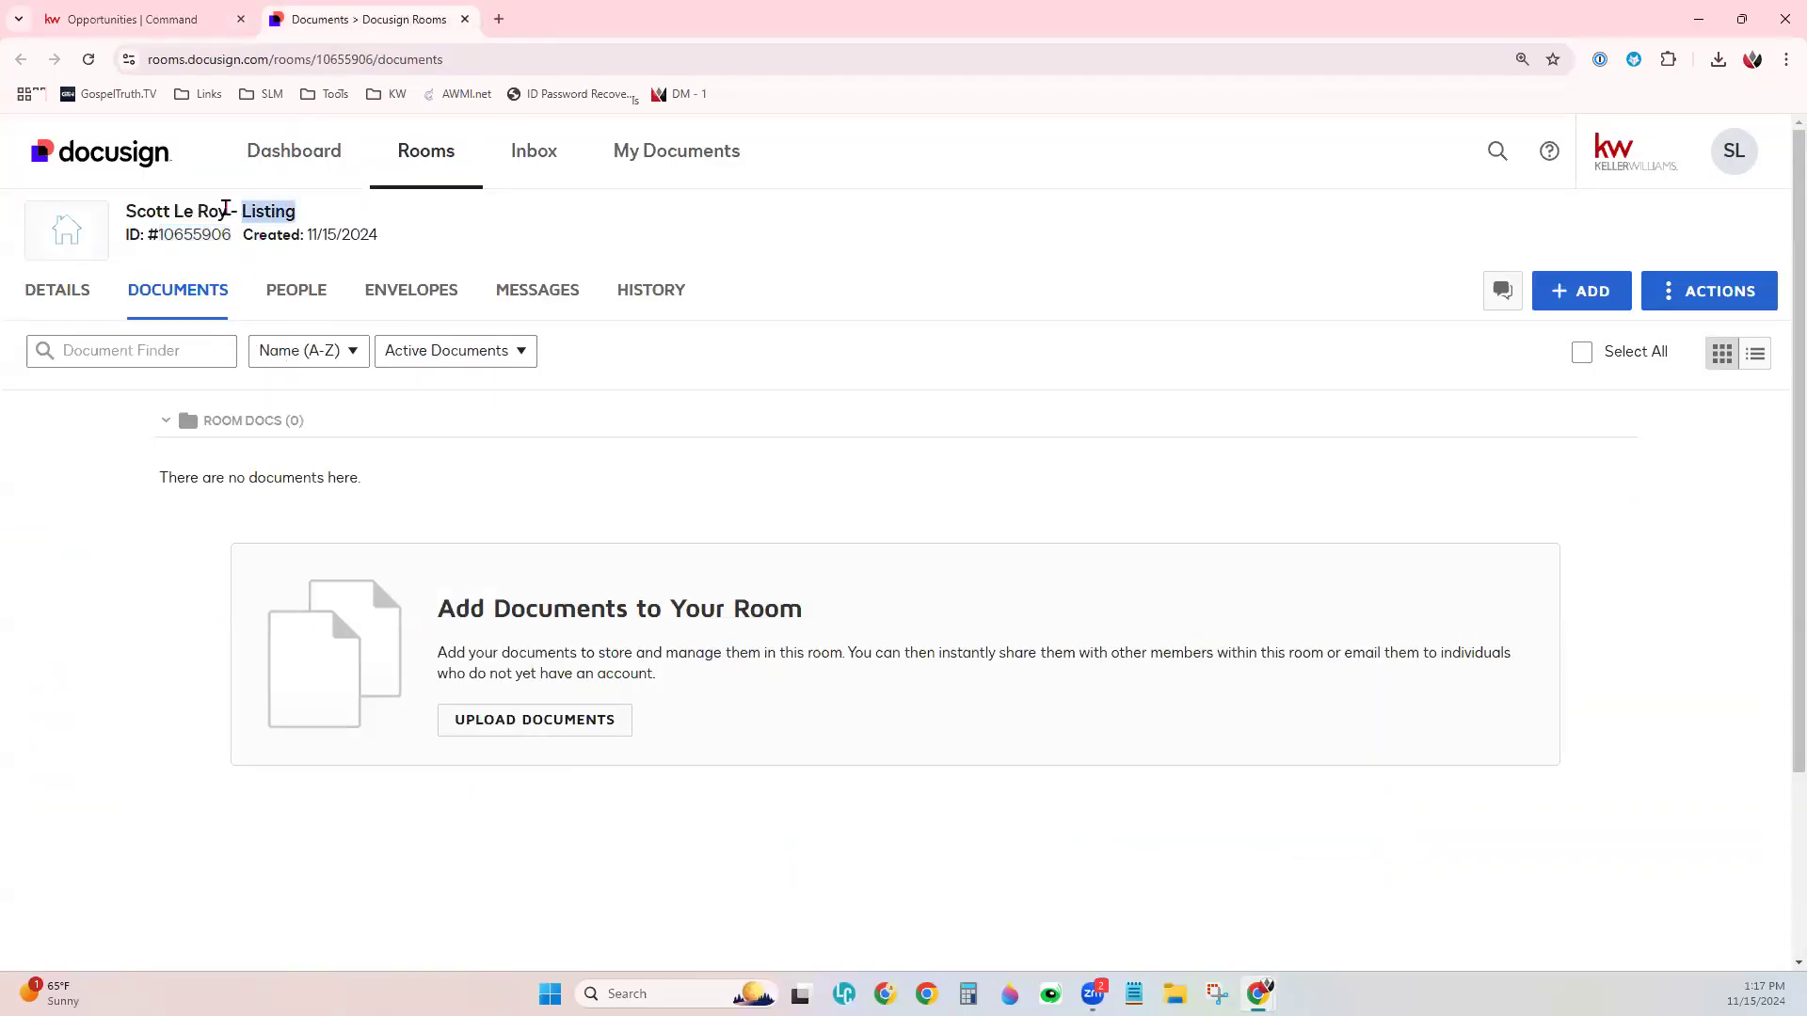
pyautogui.moveTo(226, 207); pyautogui.dragTo(123, 211)
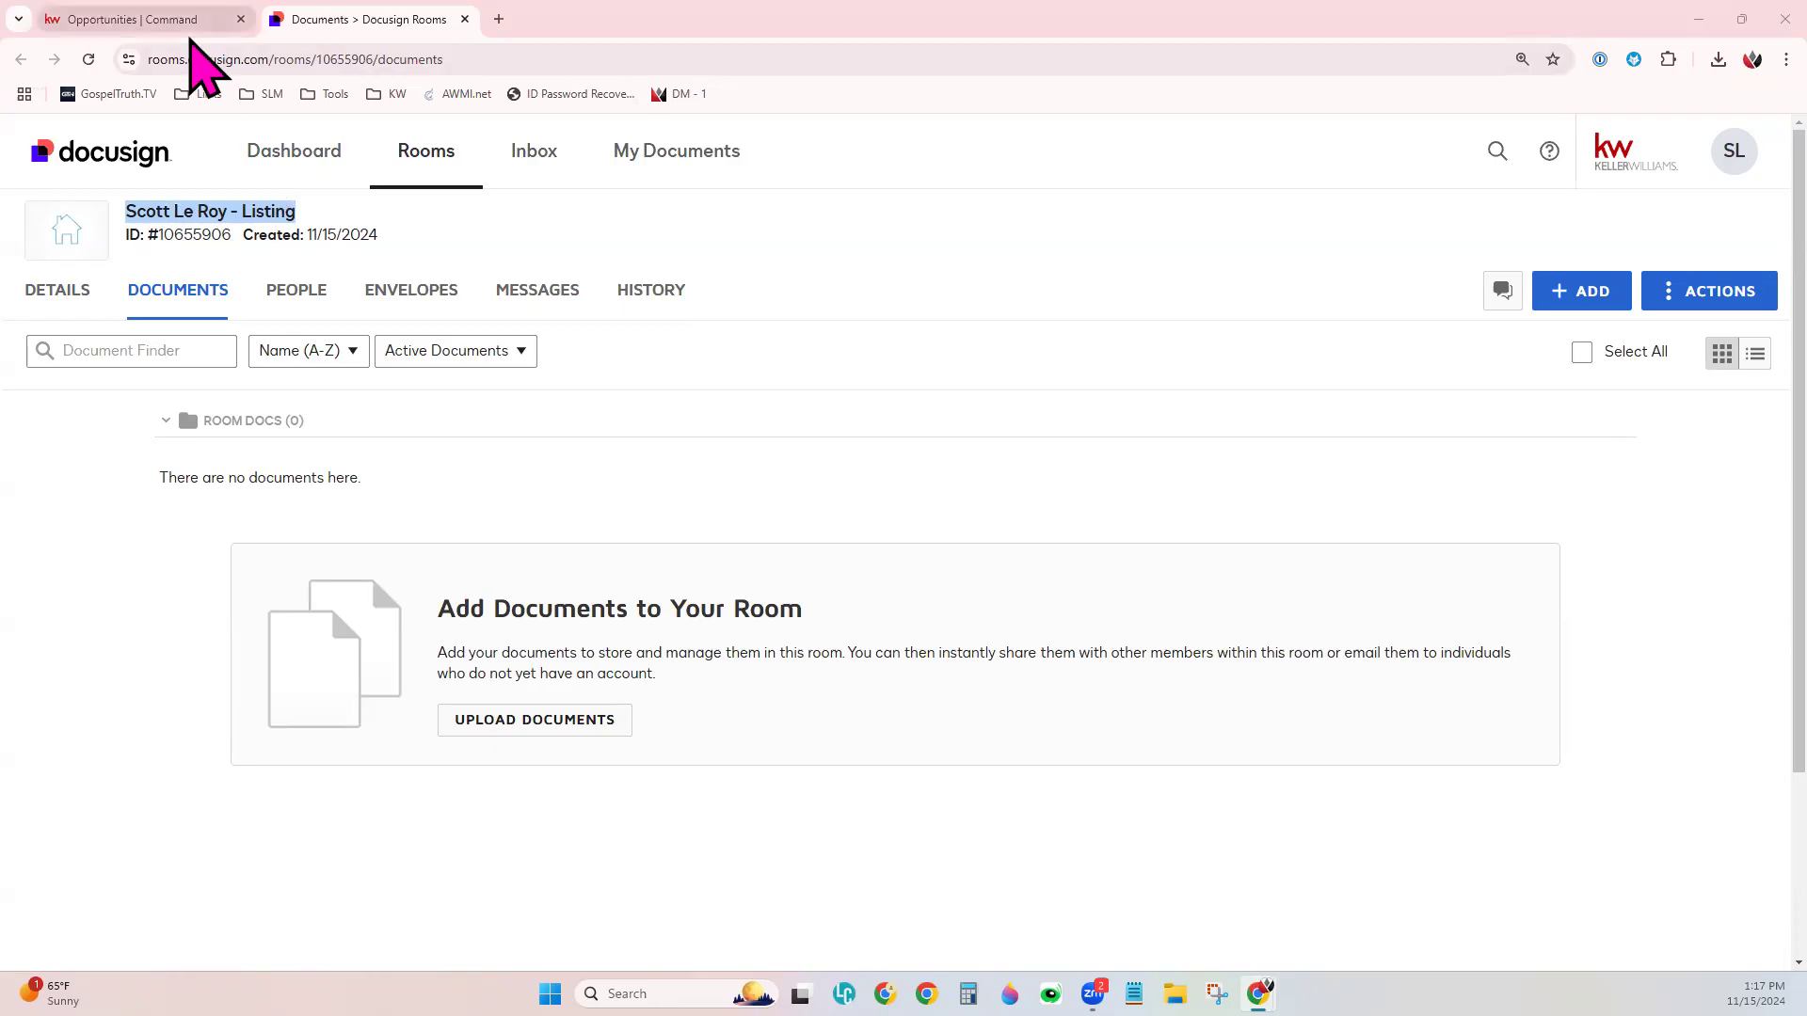
pyautogui.click(185, 22)
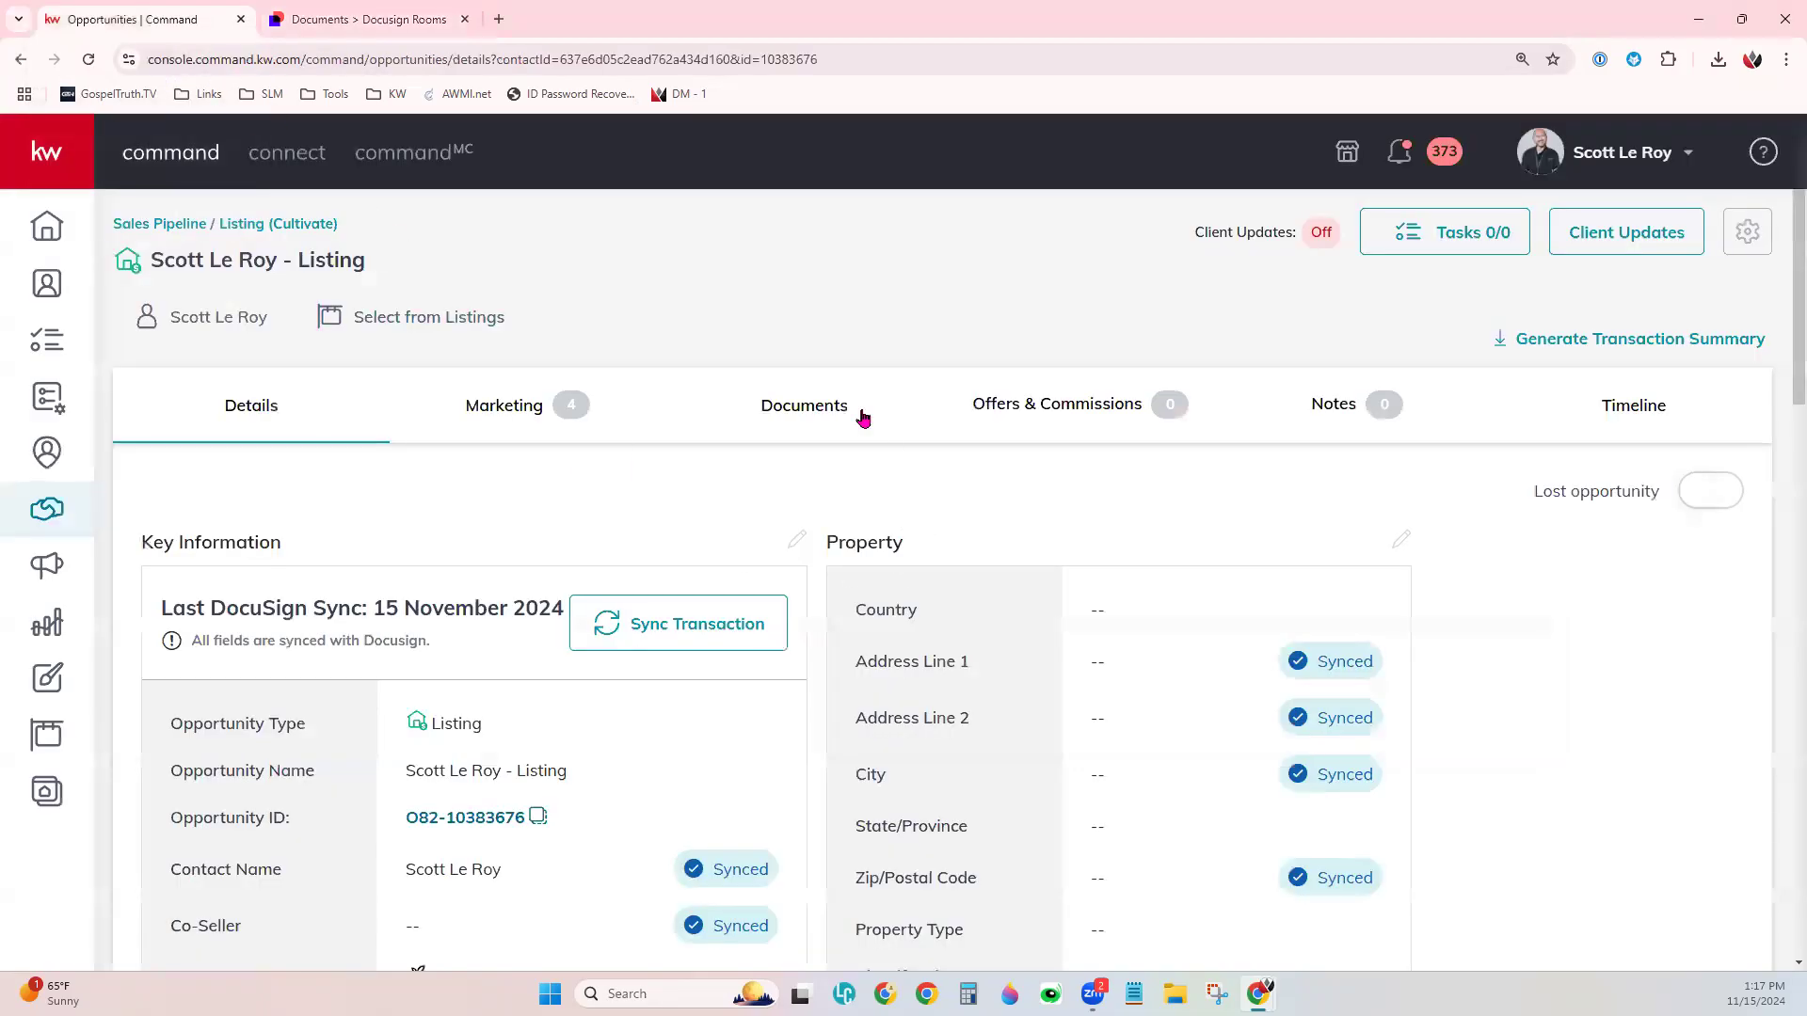
pyautogui.click(804, 410)
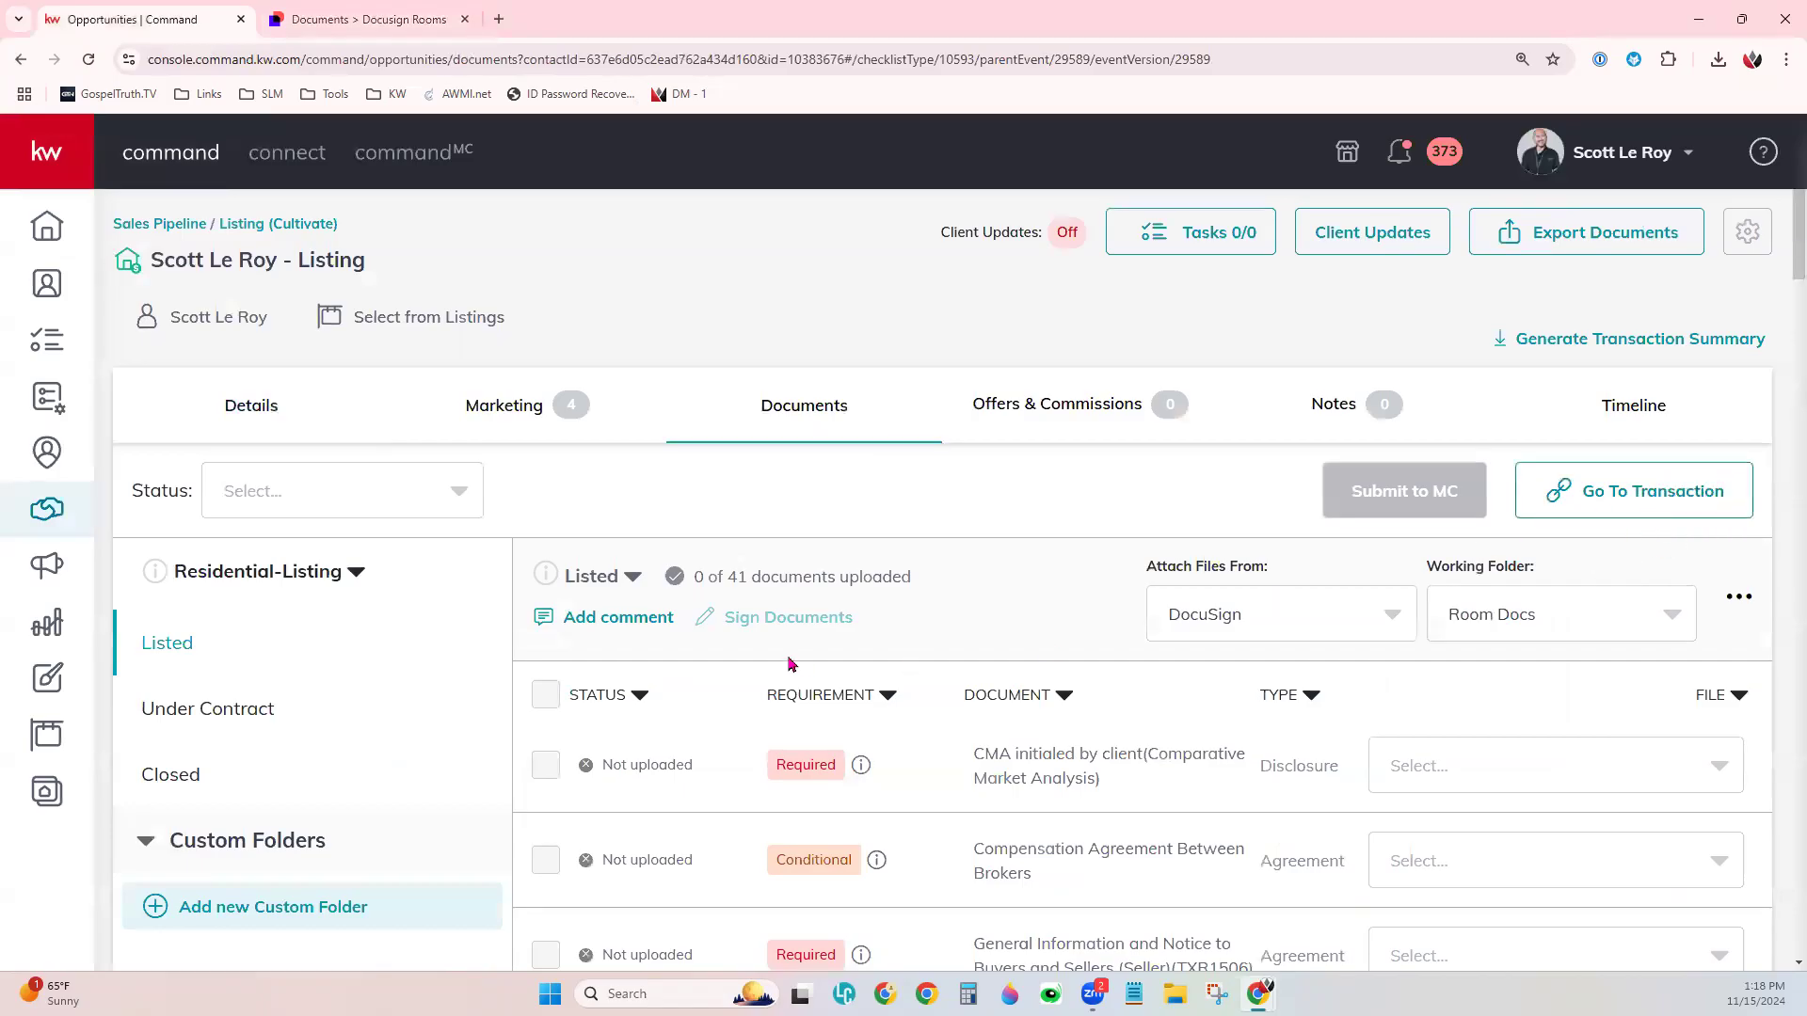
pyautogui.click(385, 18)
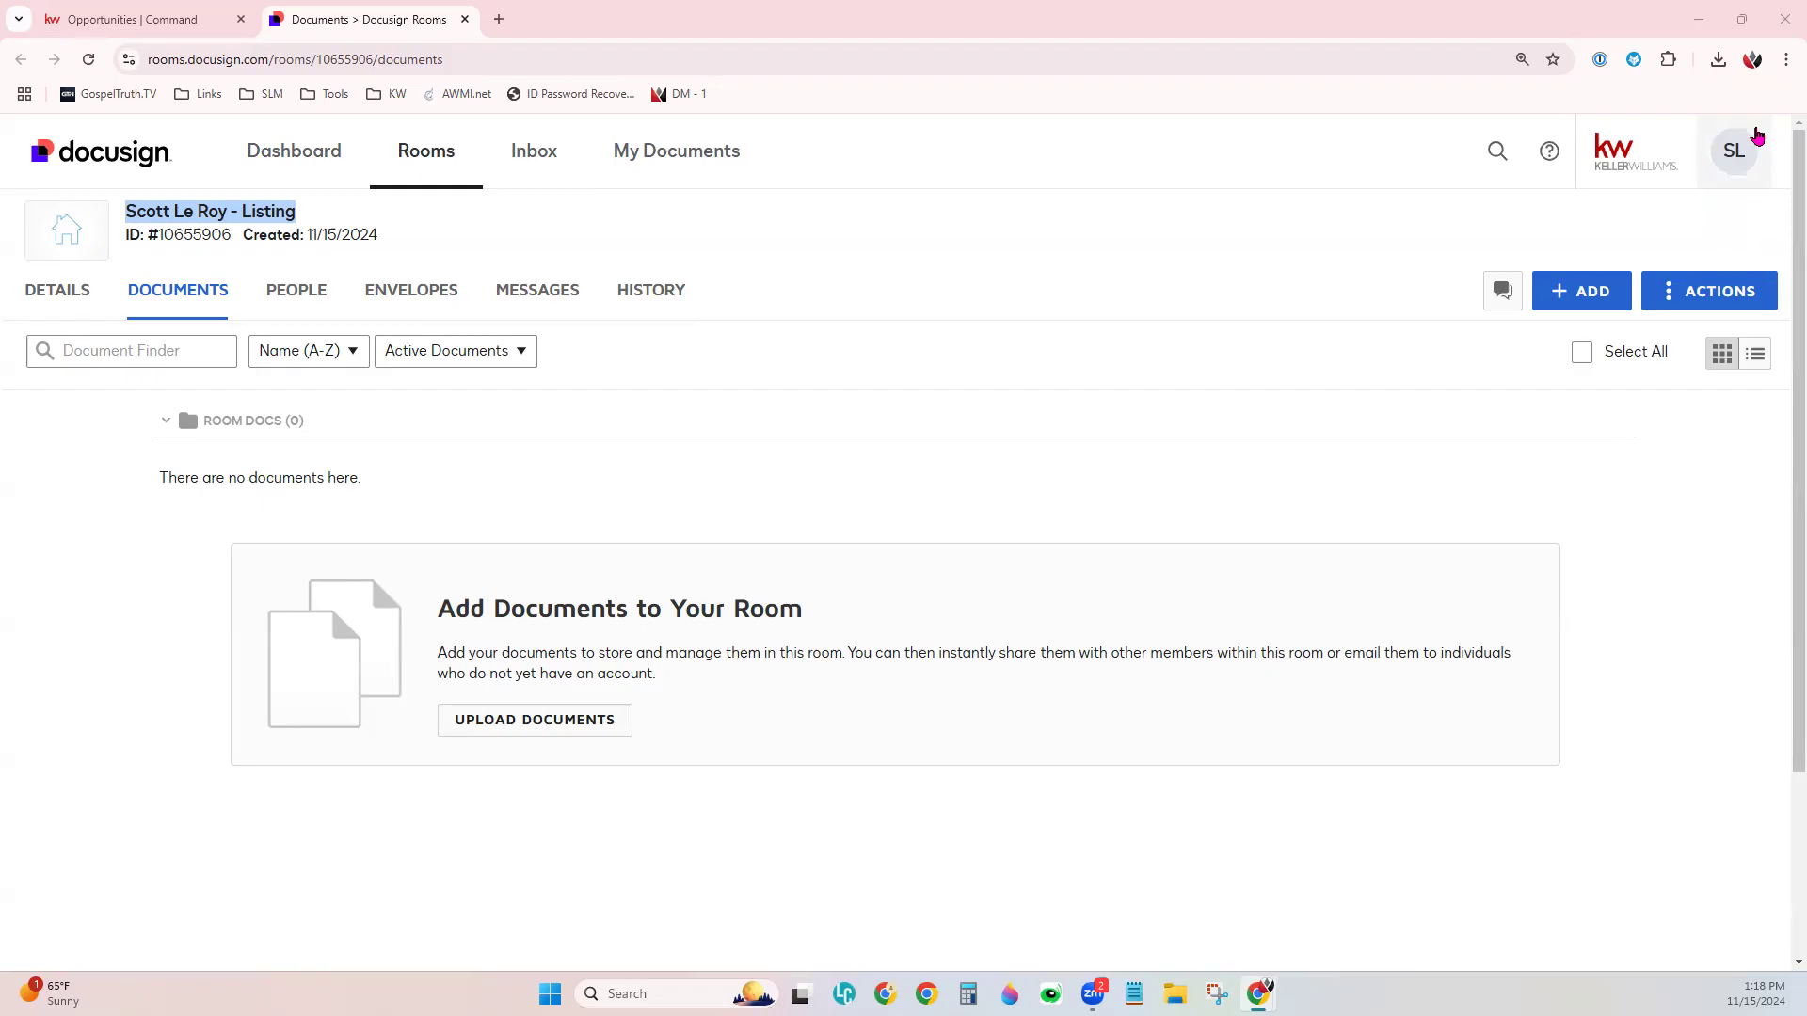
# Open the SL avatar account menu in the top-right corner
pyautogui.click(1735, 153)
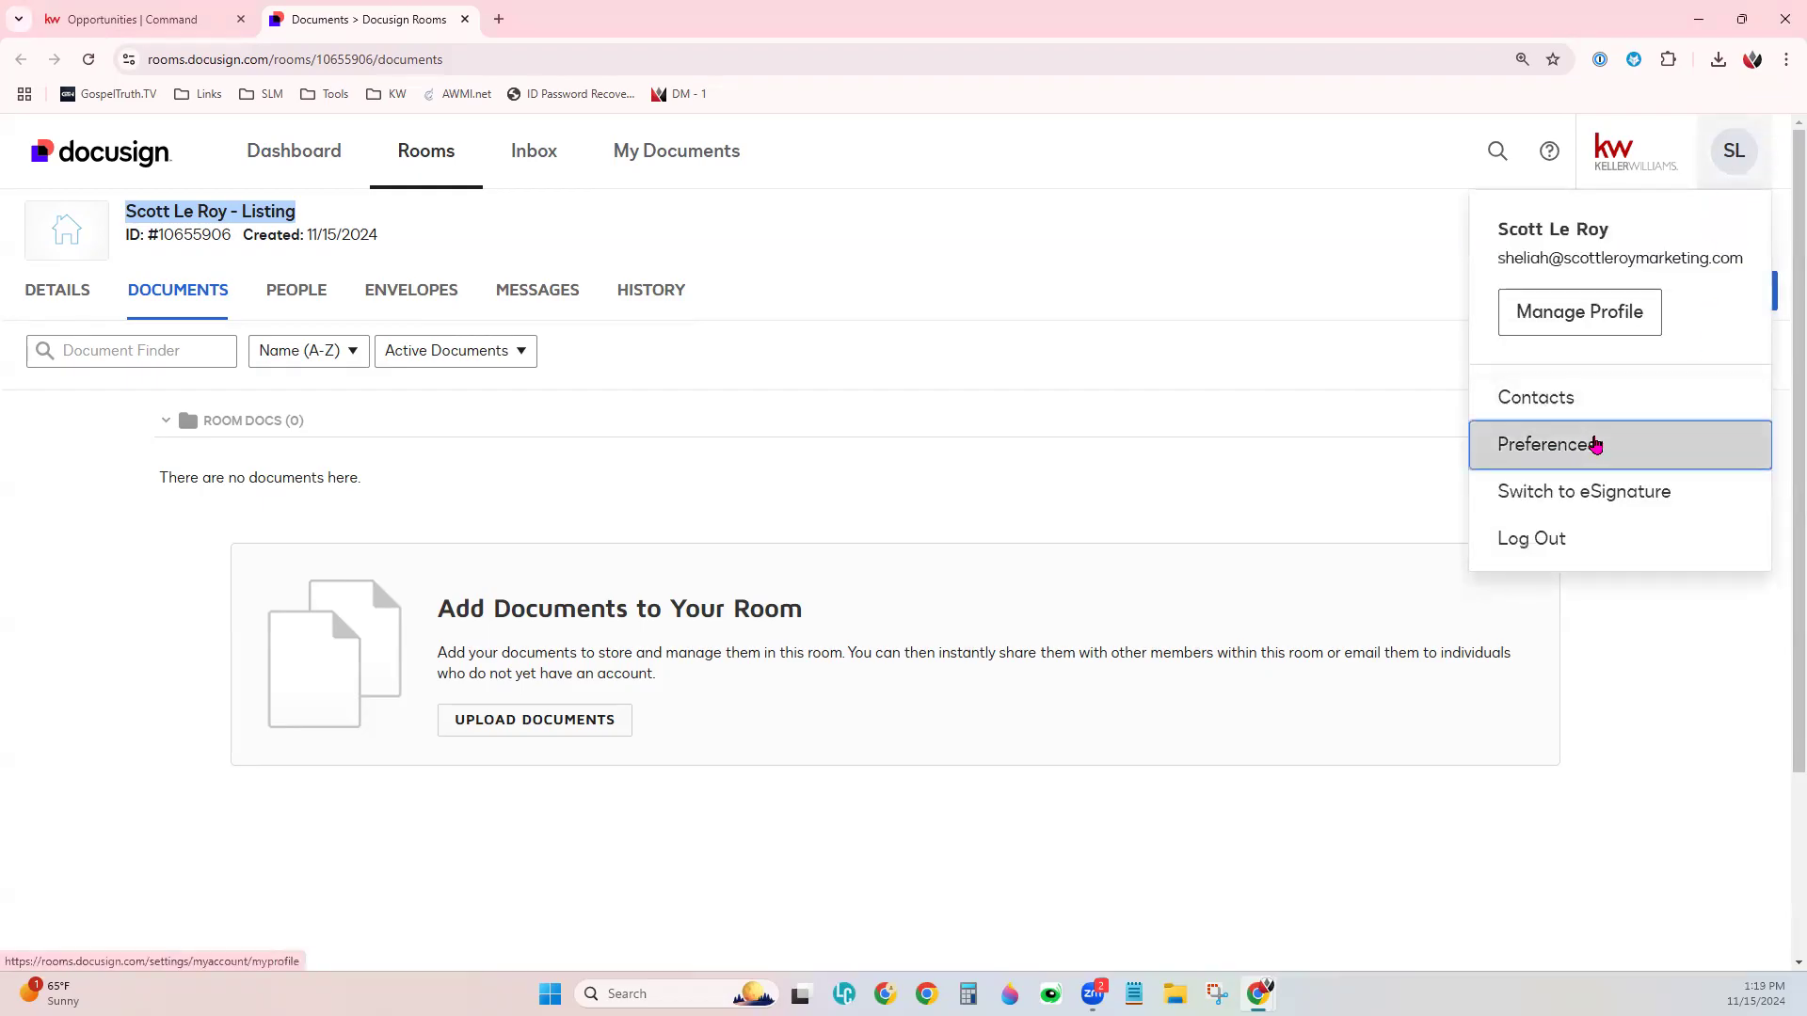
# Go to Preferences > Integrations and open the Add Provider picker under Docusign Forms Settings
pyautogui.click(1588, 444)
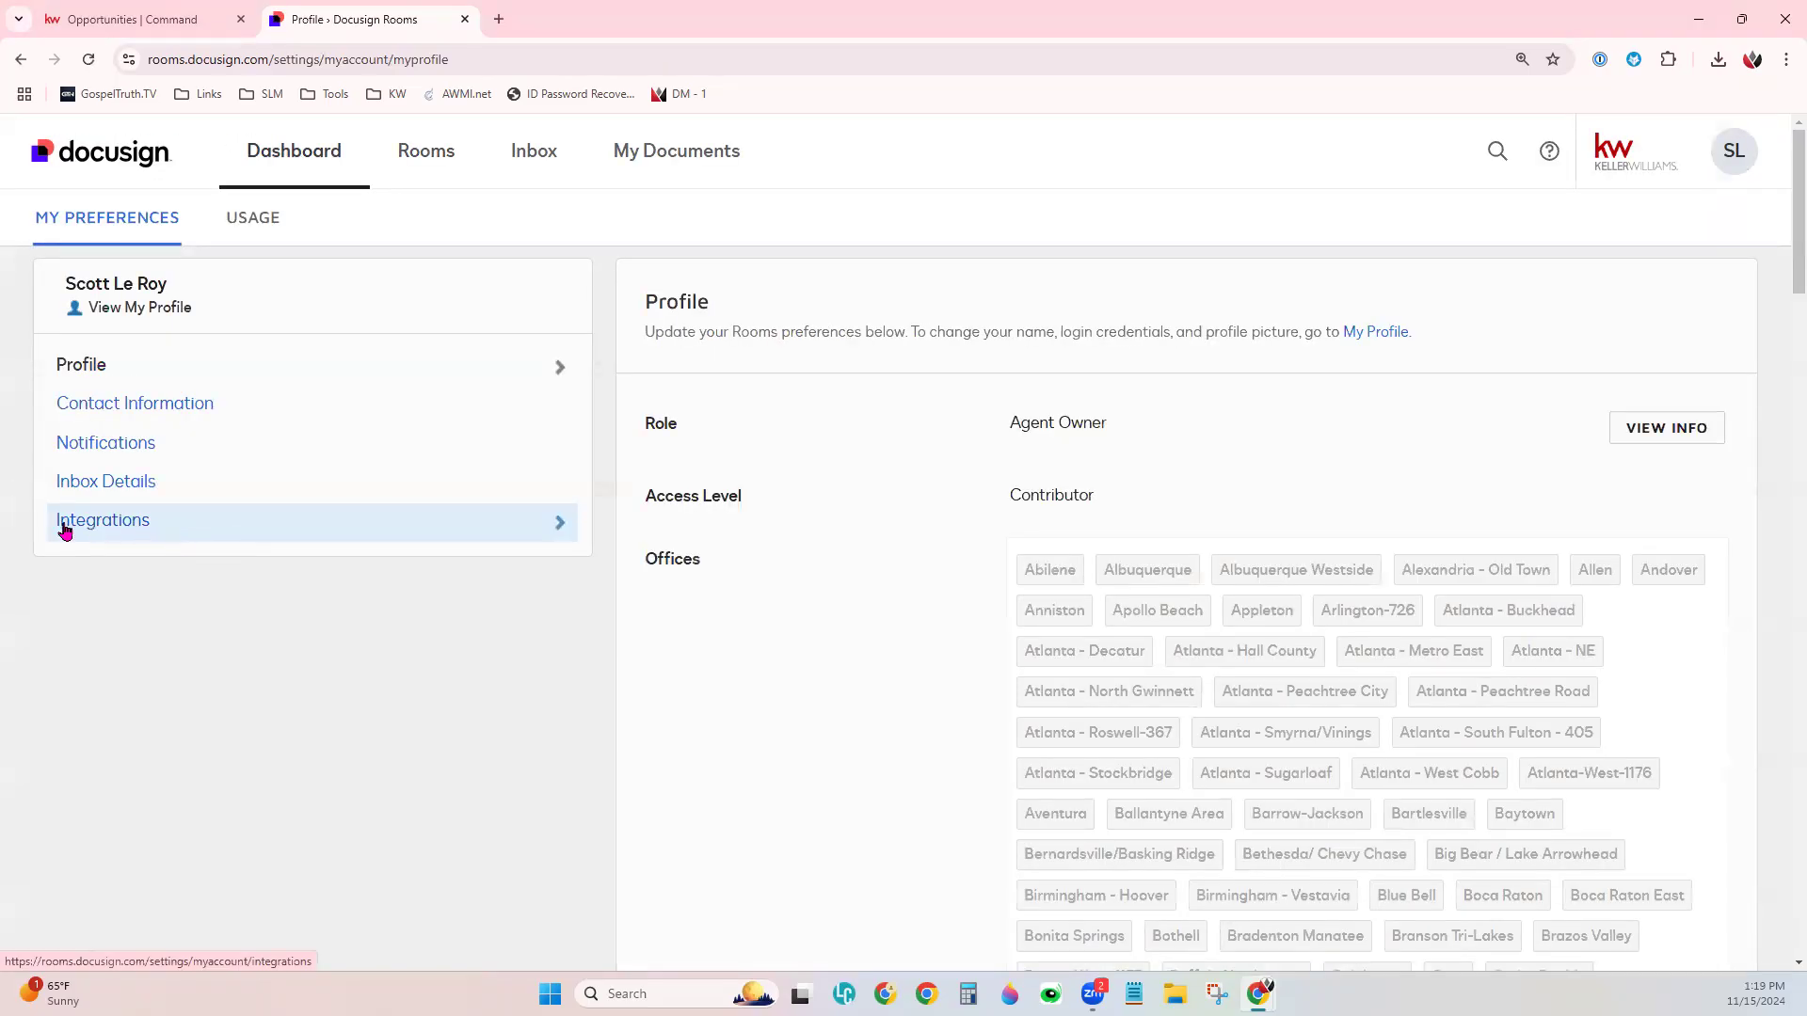
pyautogui.click(146, 529)
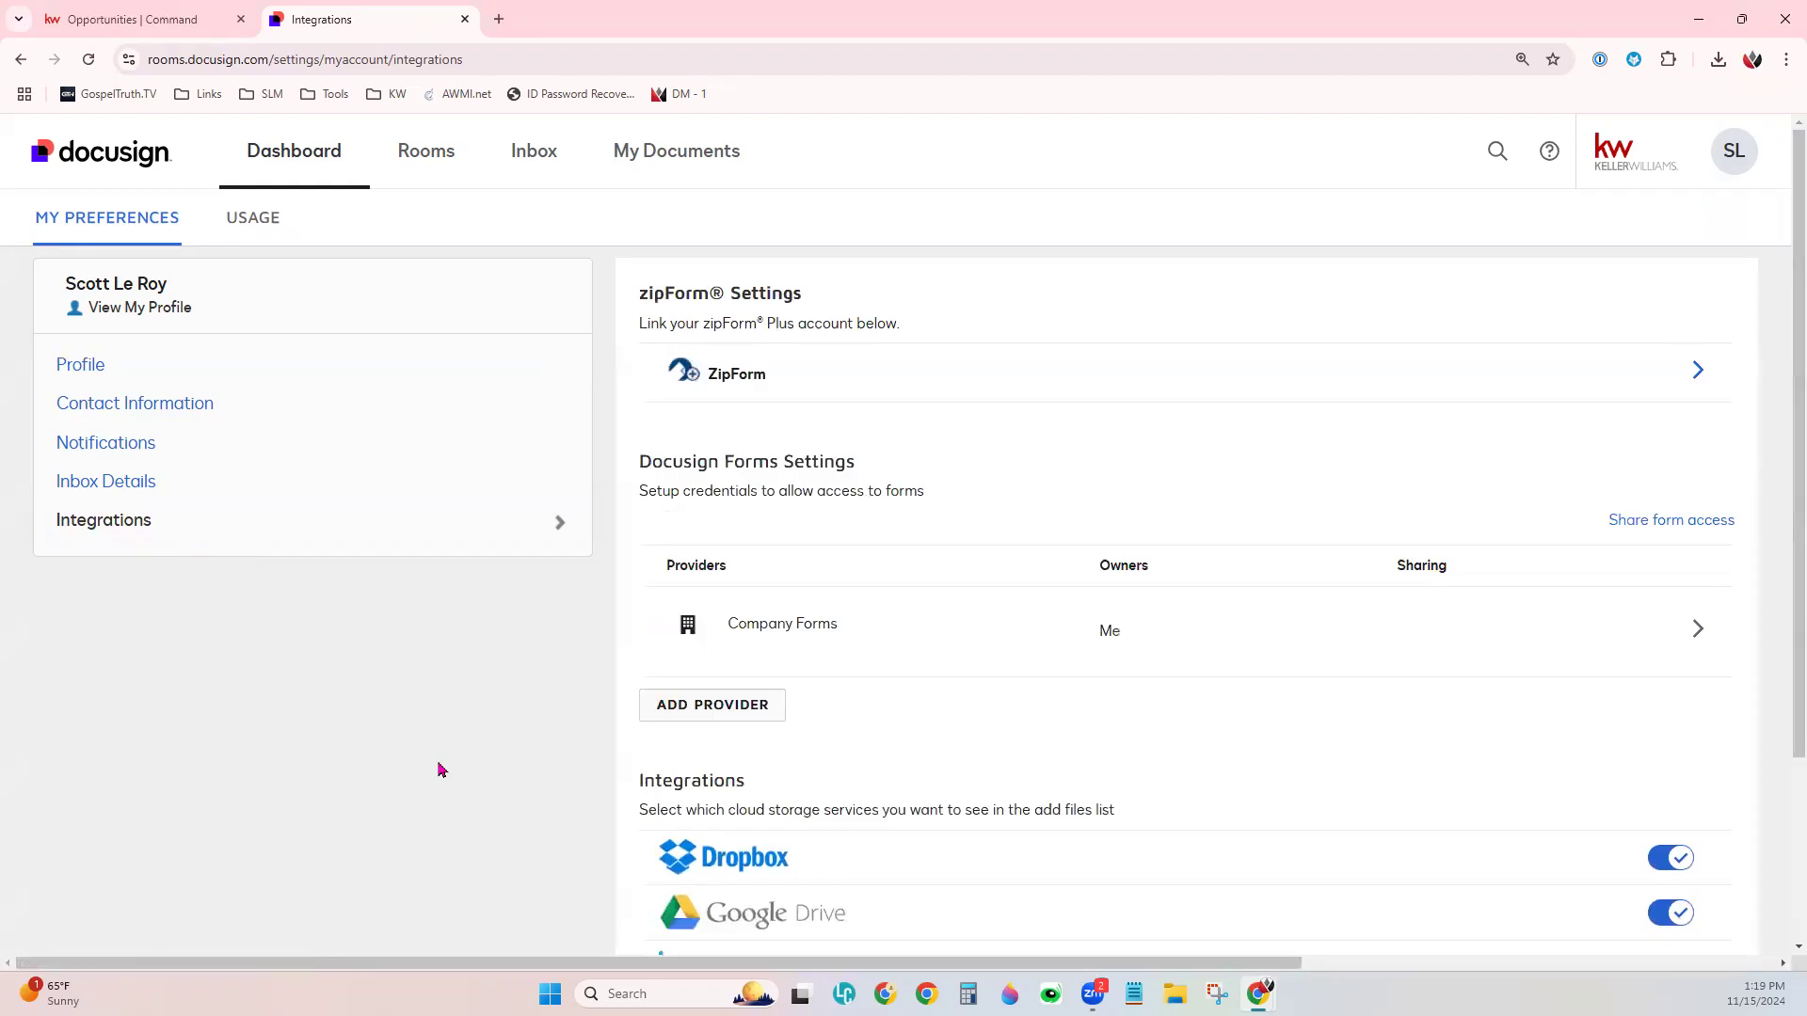
pyautogui.moveTo(637, 460); pyautogui.dragTo(867, 478)
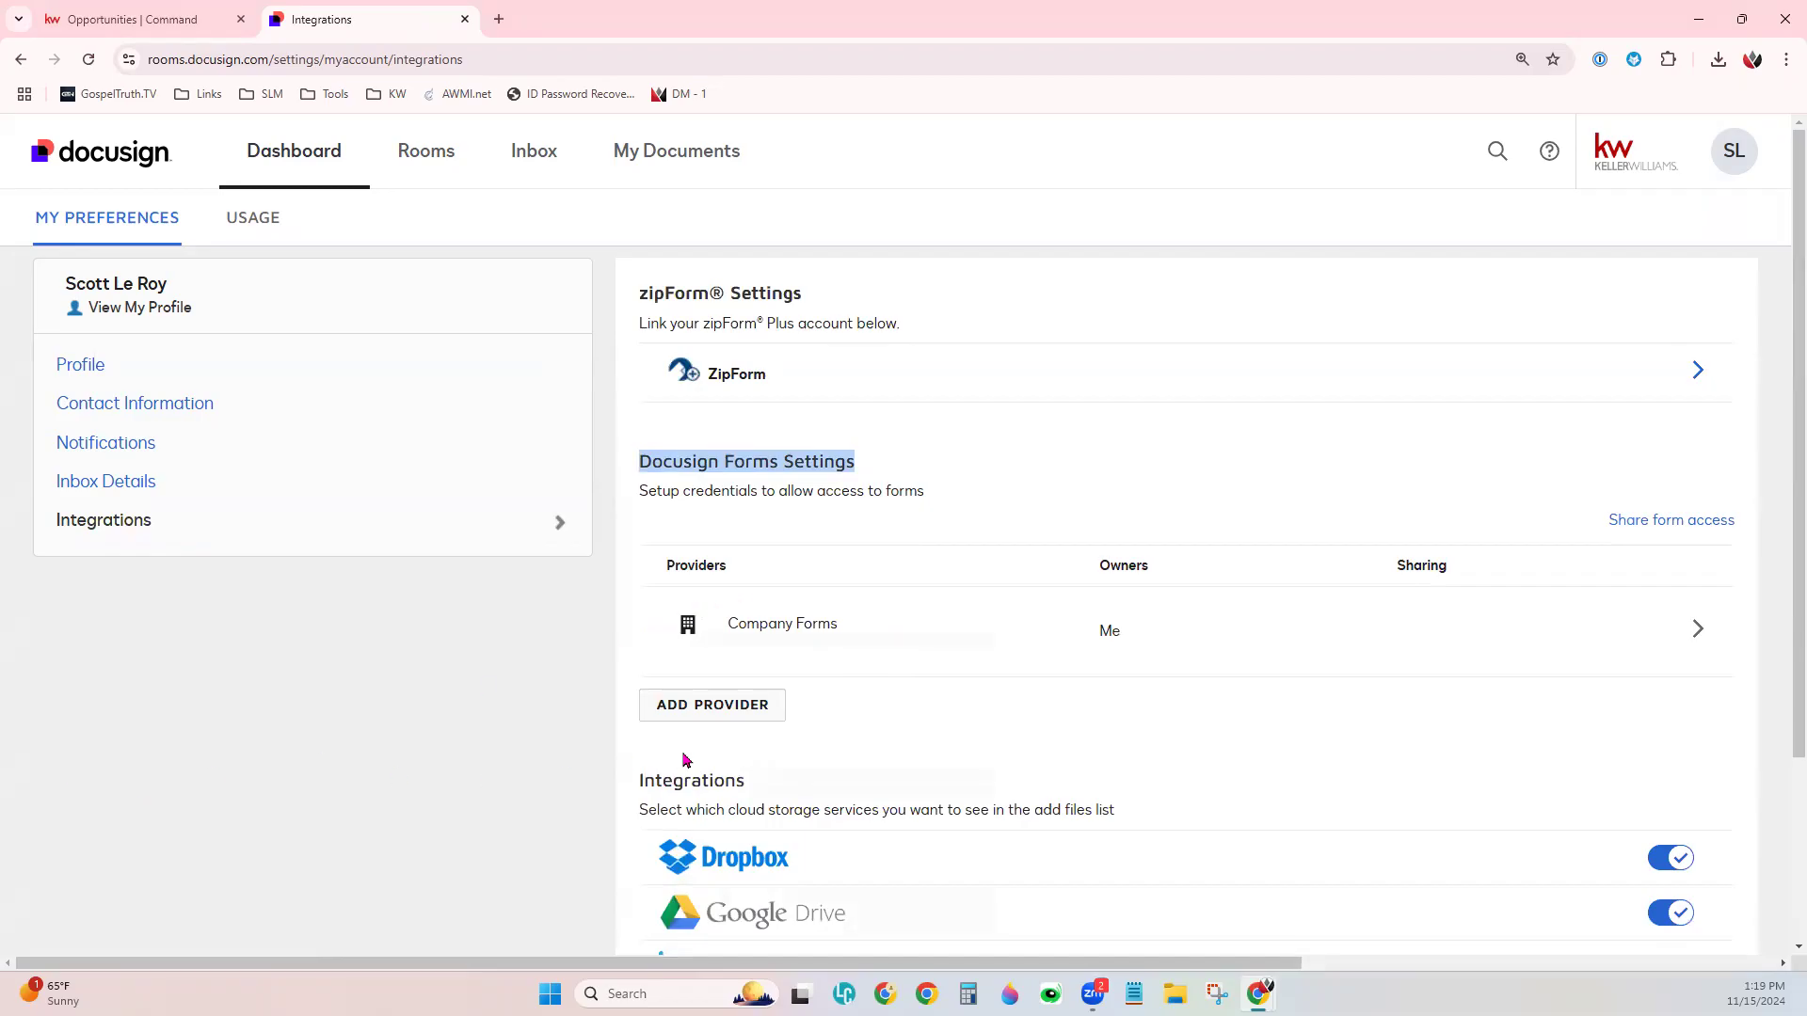
pyautogui.moveTo(725, 633); pyautogui.dragTo(848, 633)
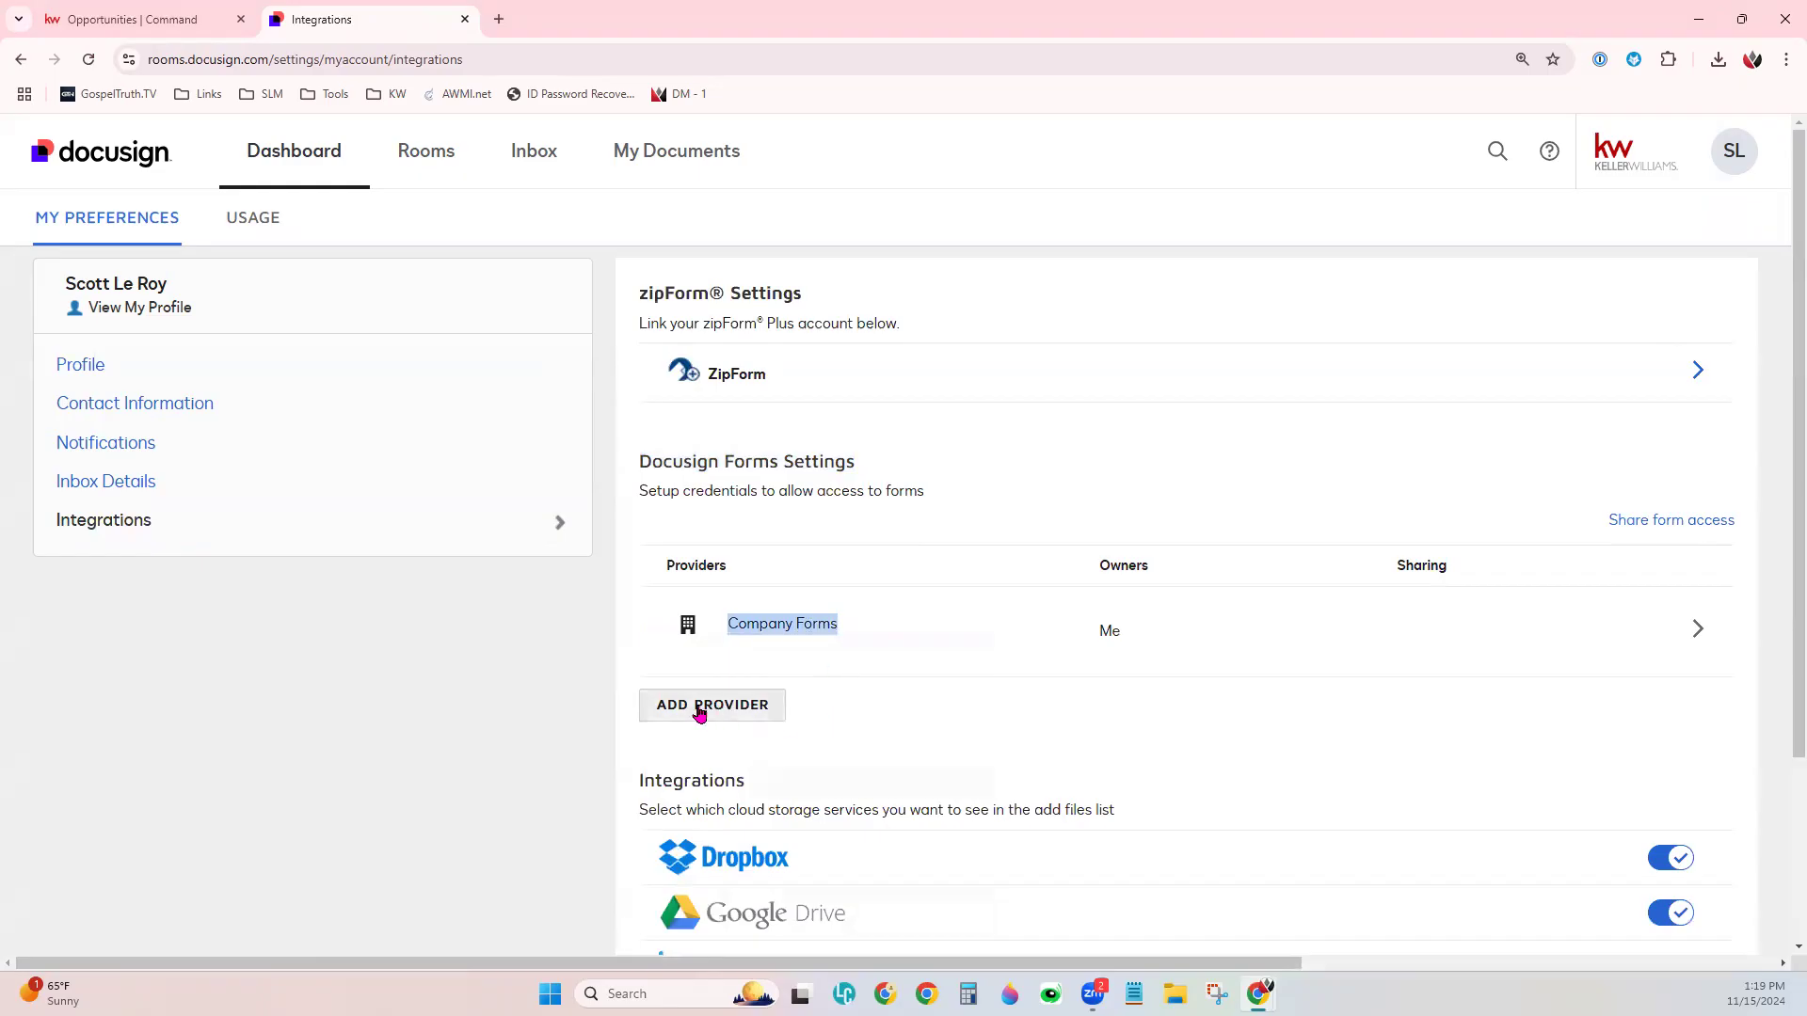
pyautogui.click(697, 715)
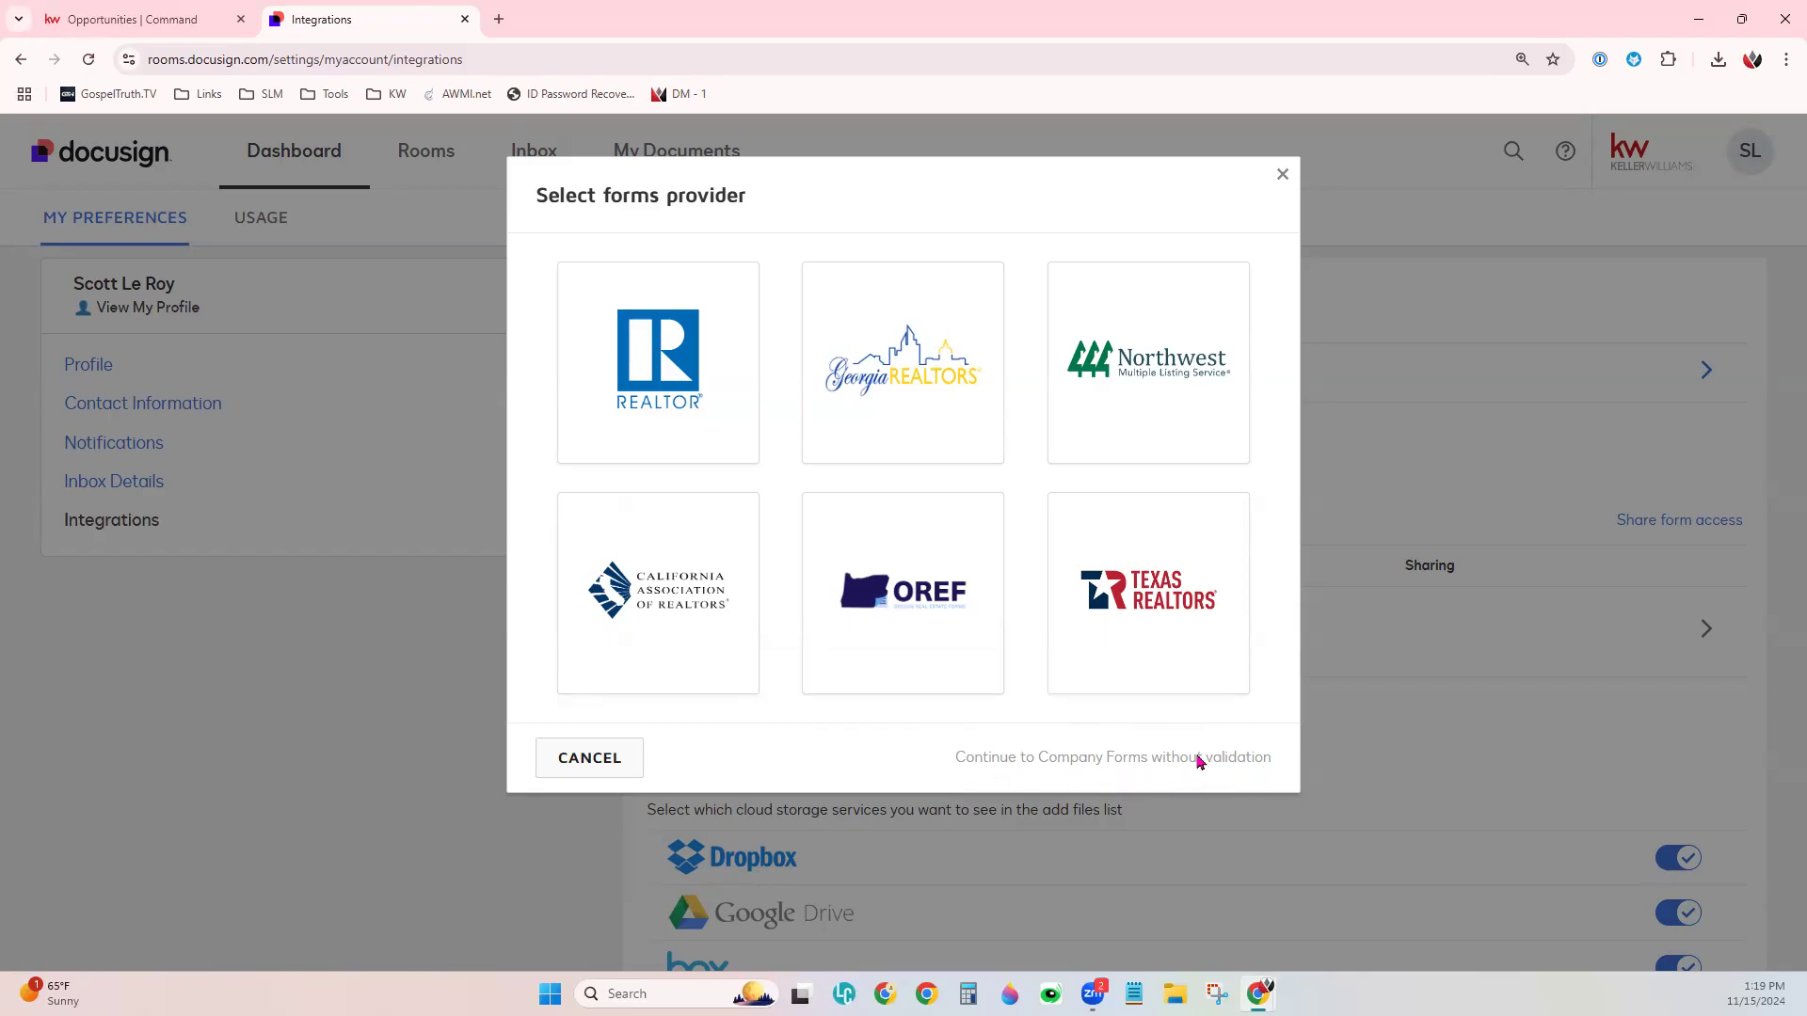
# Cancel the Select forms provider dialog and clear the Company Forms highlight
pyautogui.click(1136, 811)
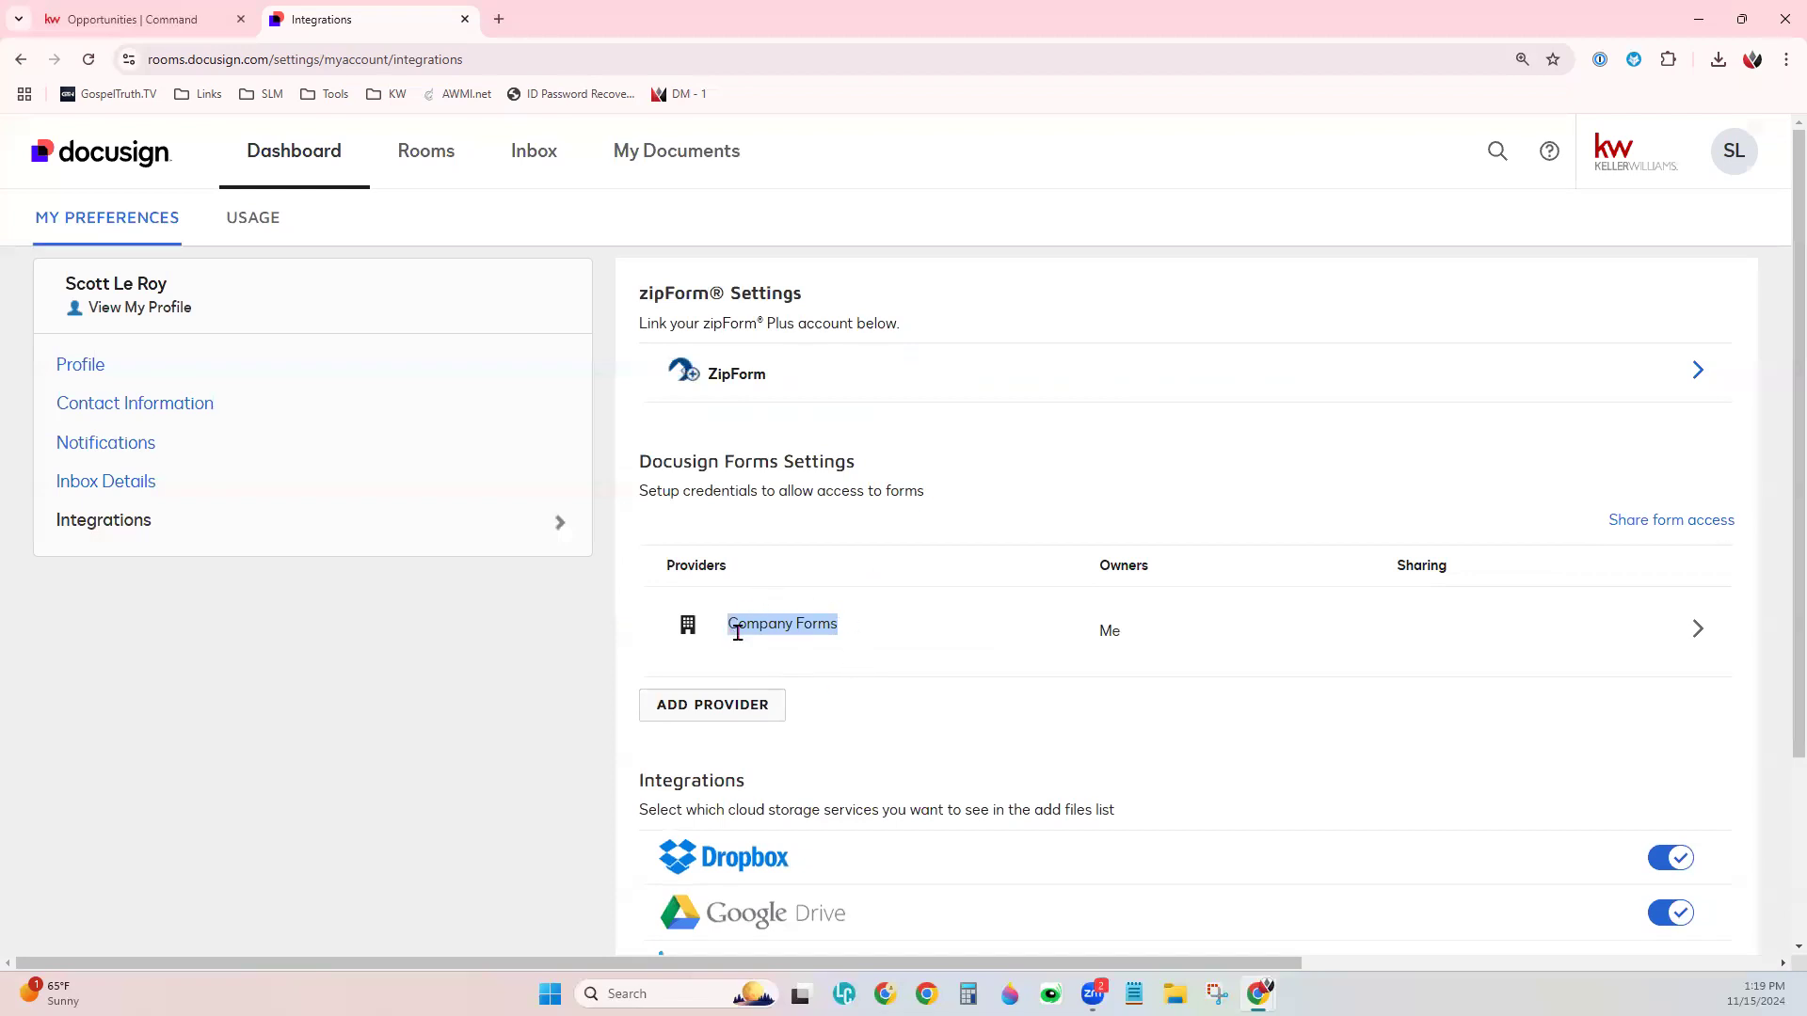
pyautogui.click(835, 654)
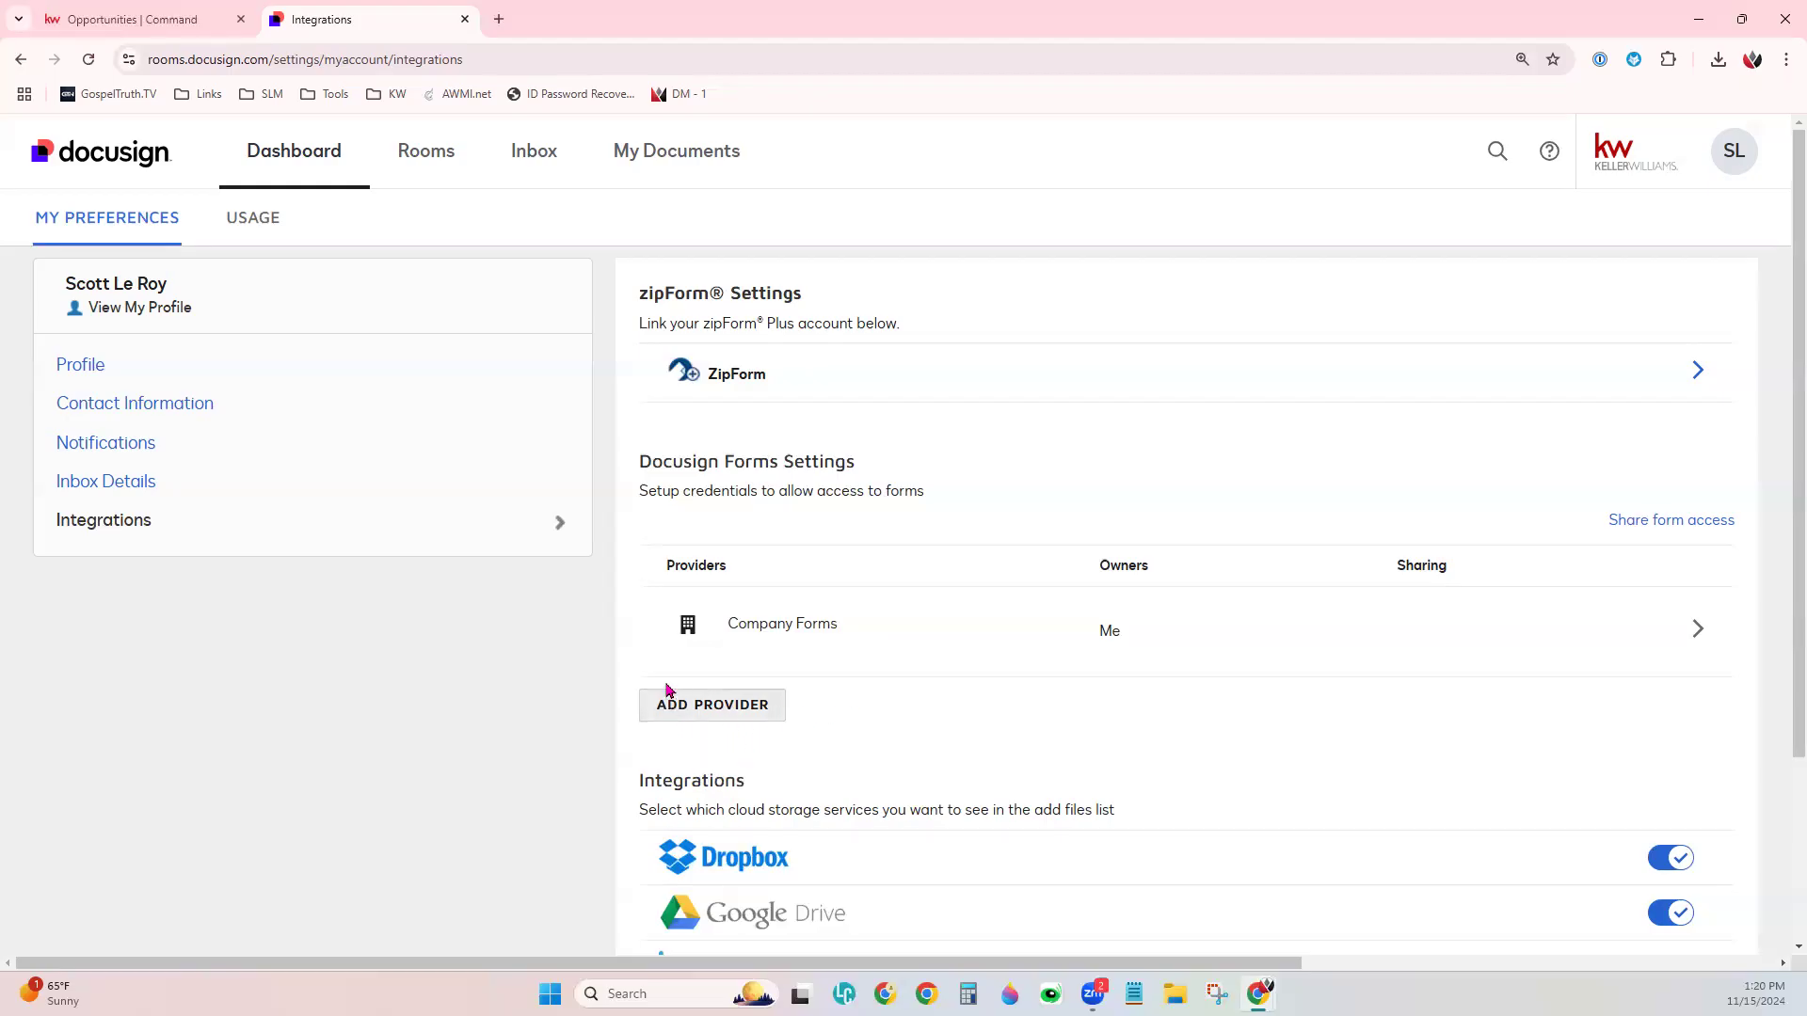
# Pick the National Association of Realtors provider and fill in the member ID and last name fields
pyautogui.click(664, 717)
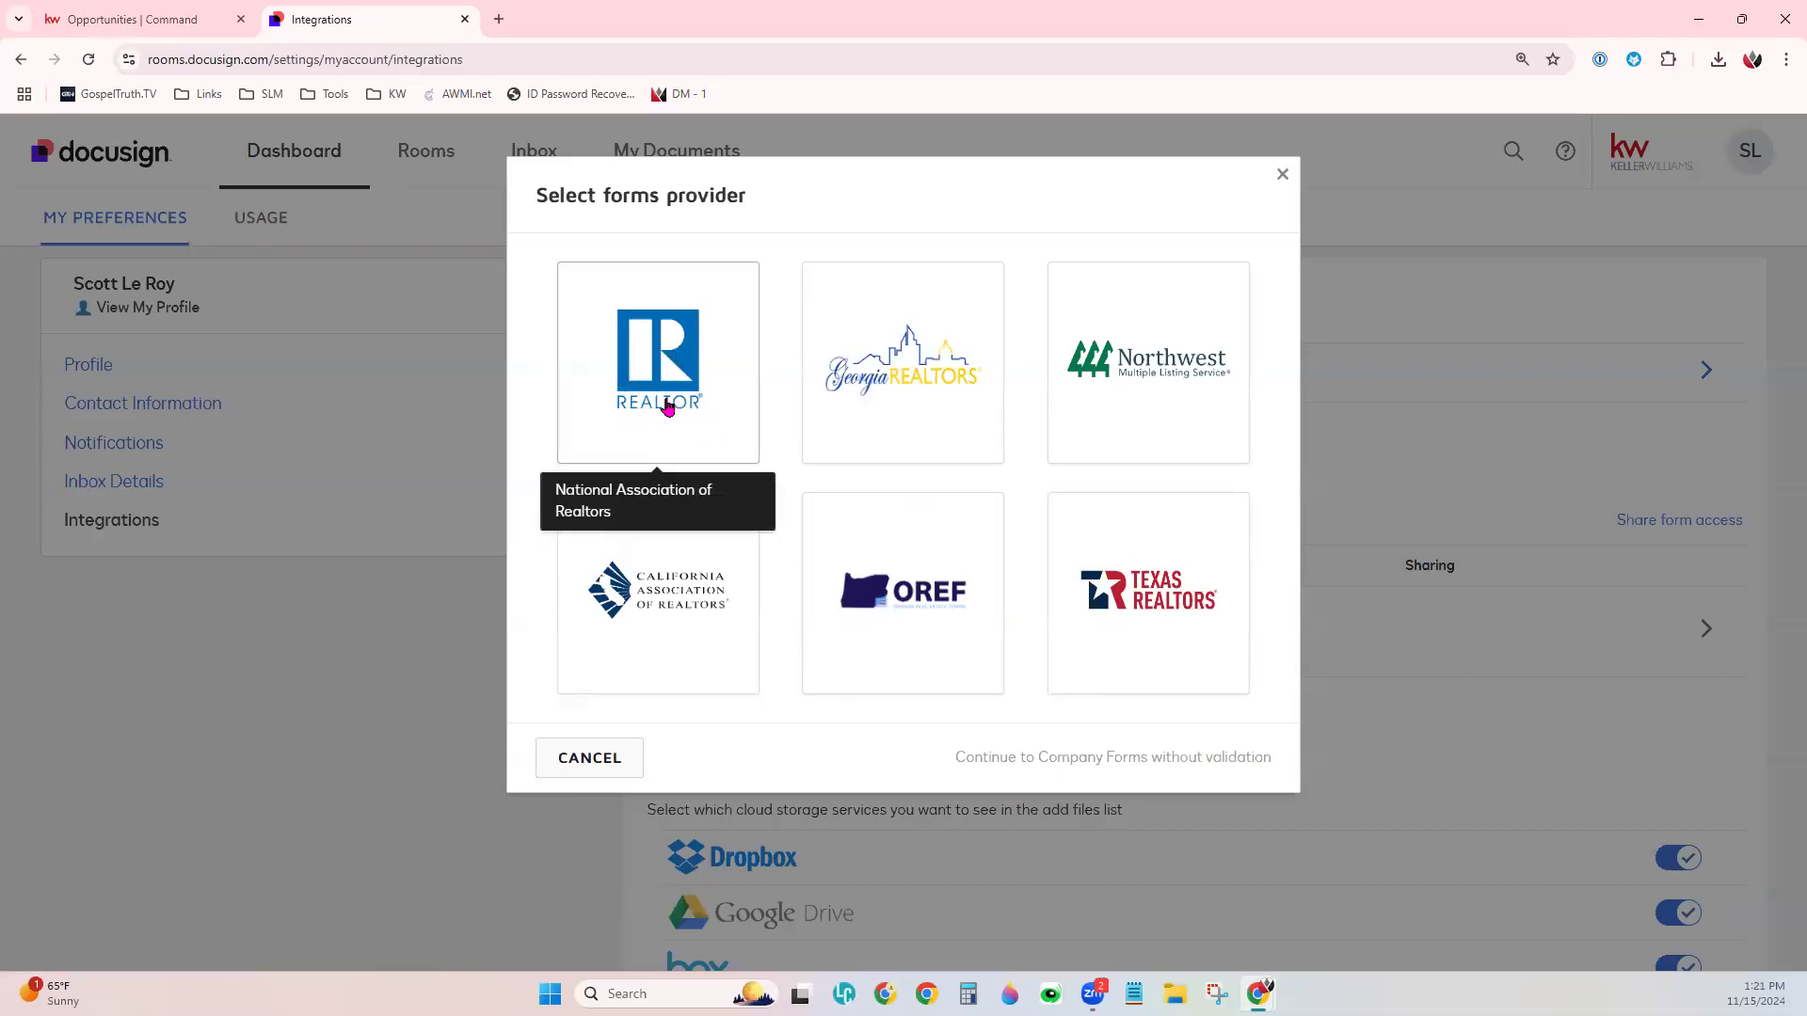
pyautogui.click(685, 438)
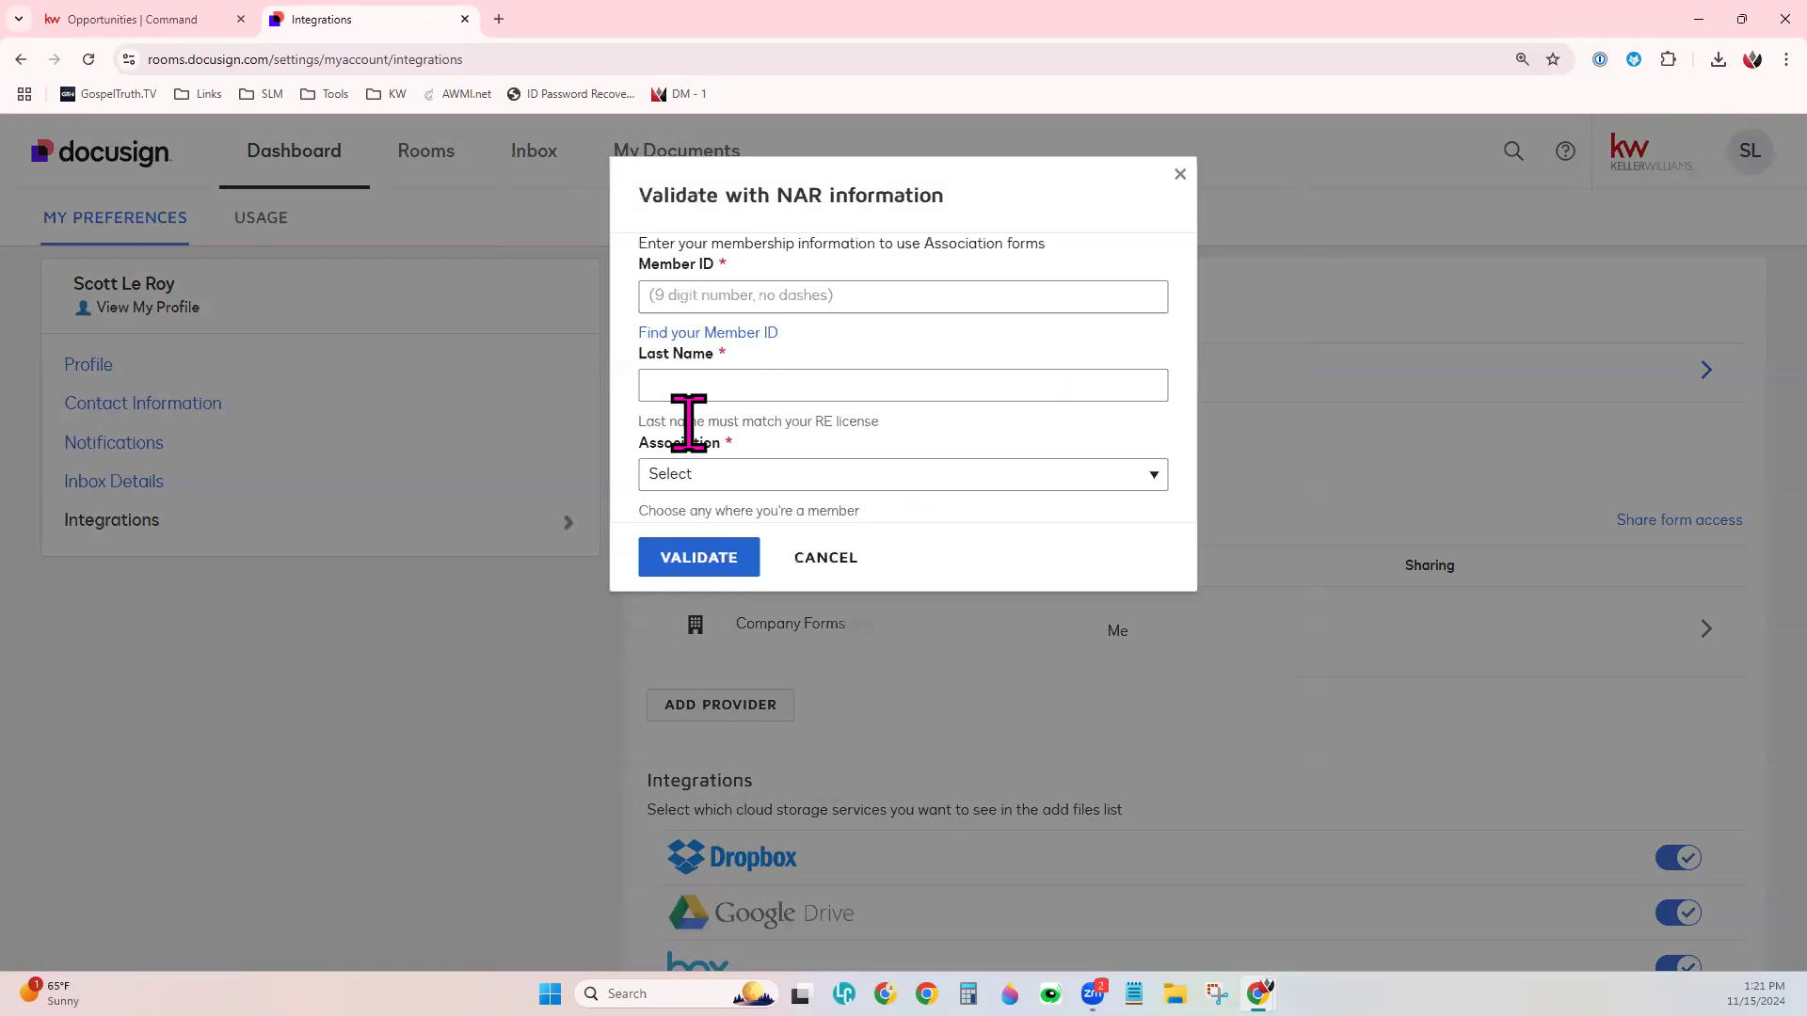
pyautogui.click(715, 290)
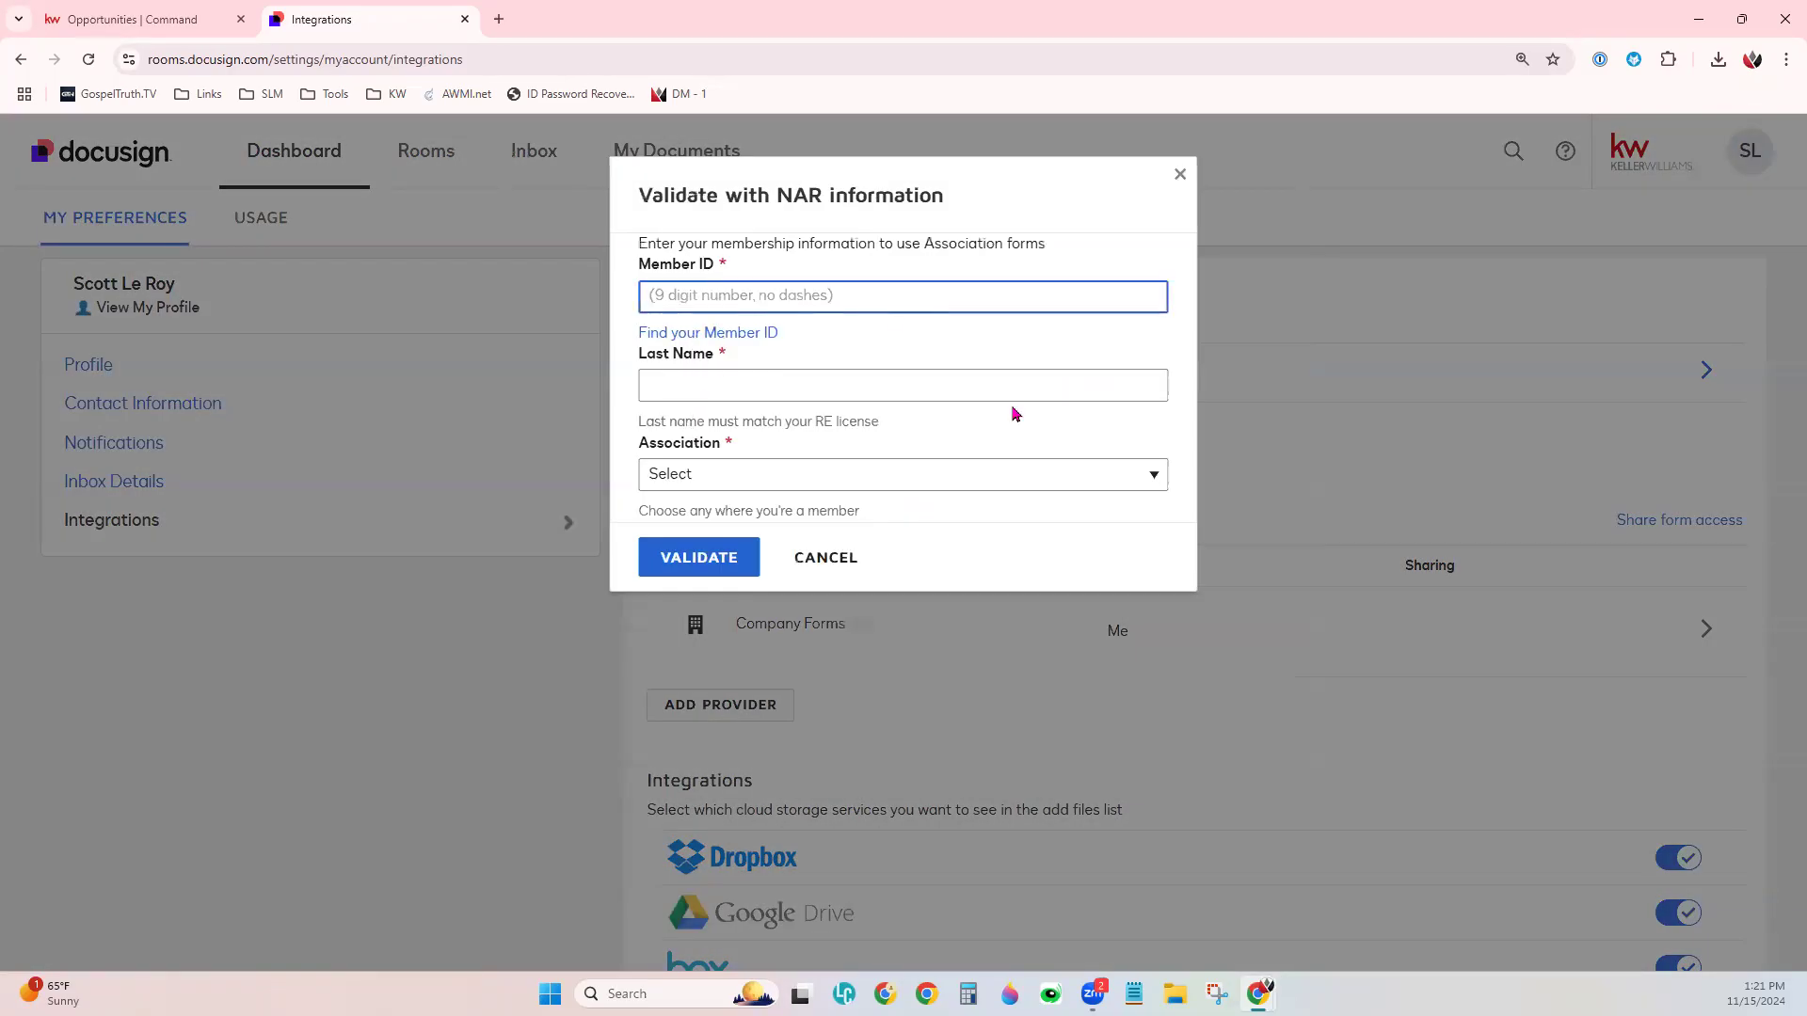
pyautogui.click(857, 390)
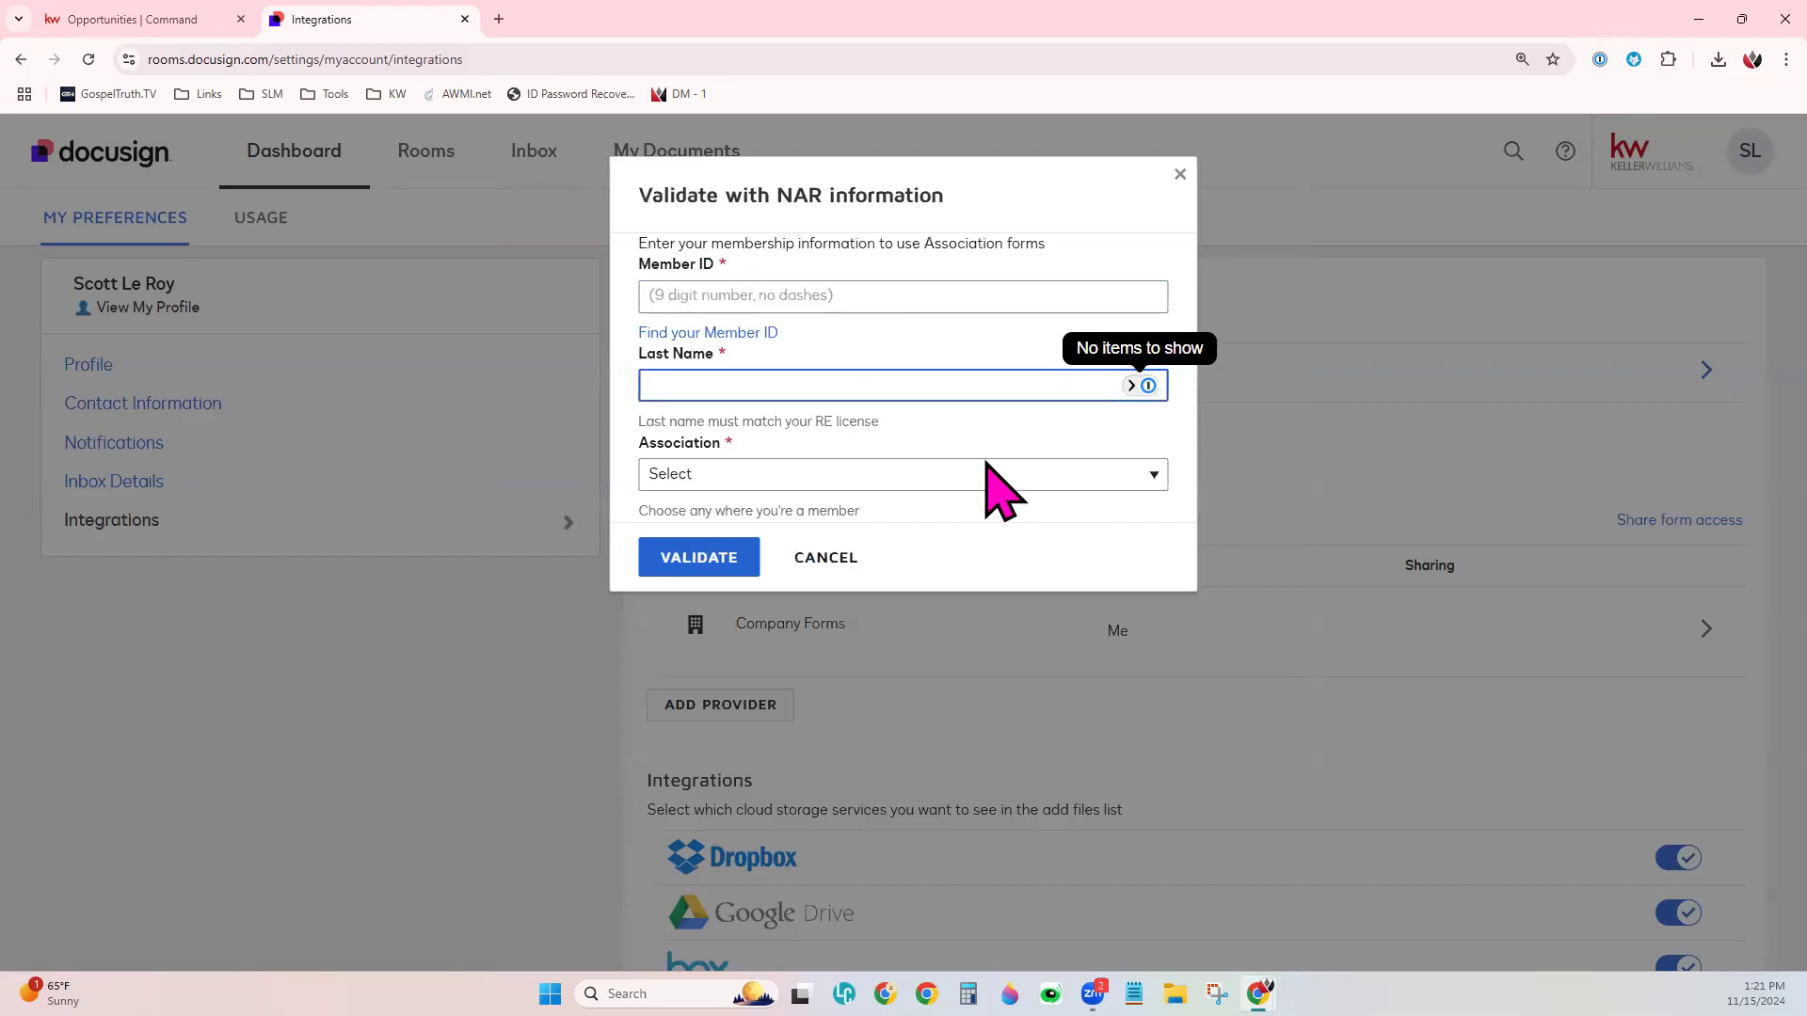
# Choose MID SHORE BOARD OF REALTORS® as the association, then leave the form unvalidated
pyautogui.click(838, 471)
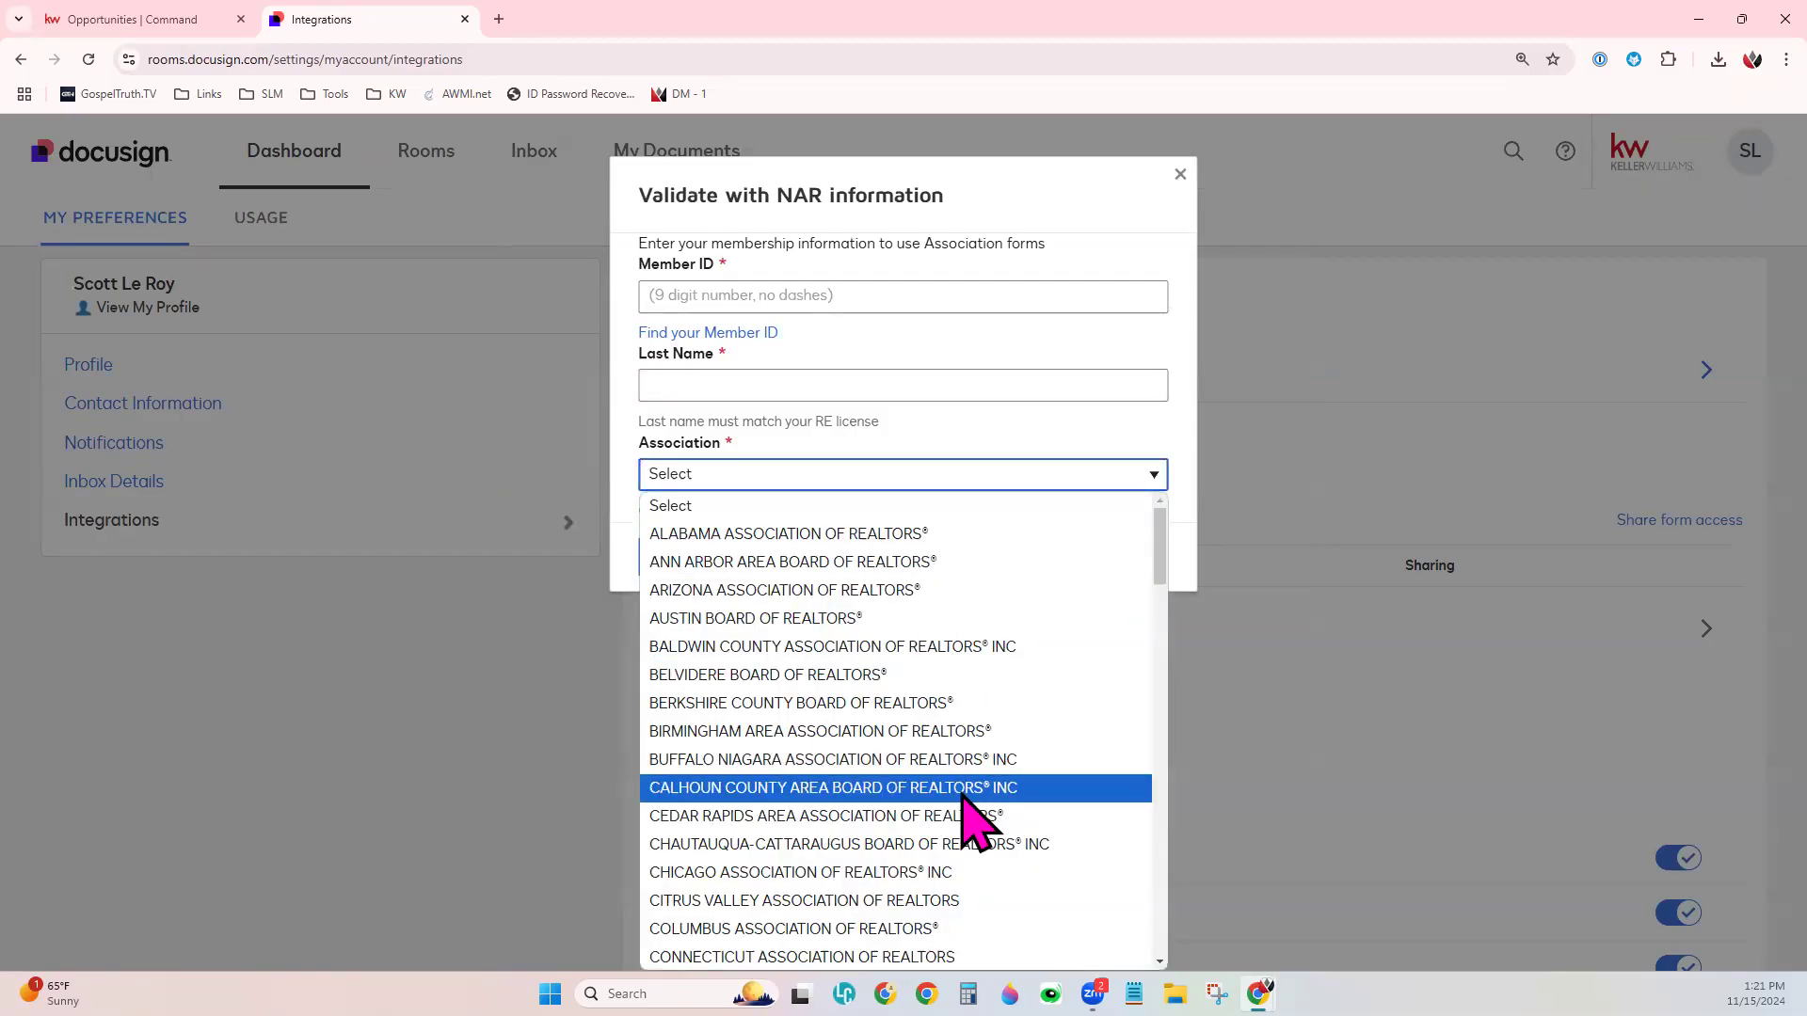
pyautogui.scroll(-1, 961, 817)
pyautogui.scroll(-9, 962, 816)
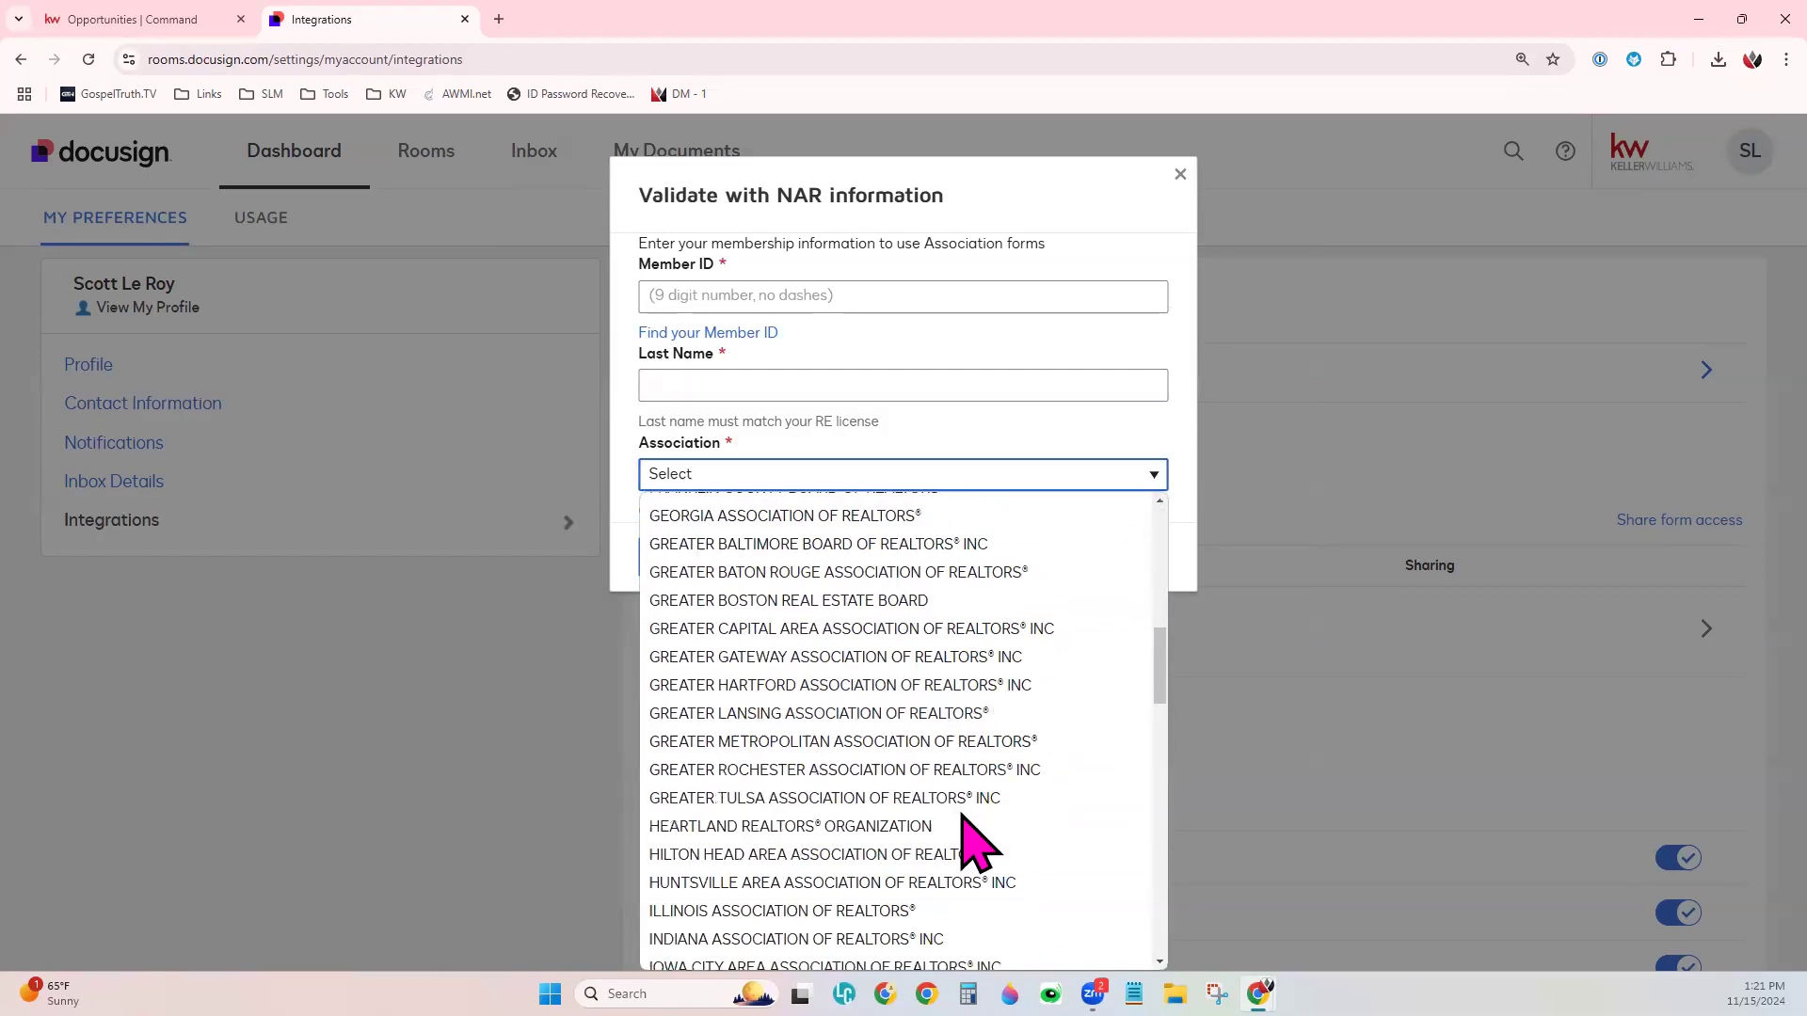
pyautogui.scroll(-5, 962, 815)
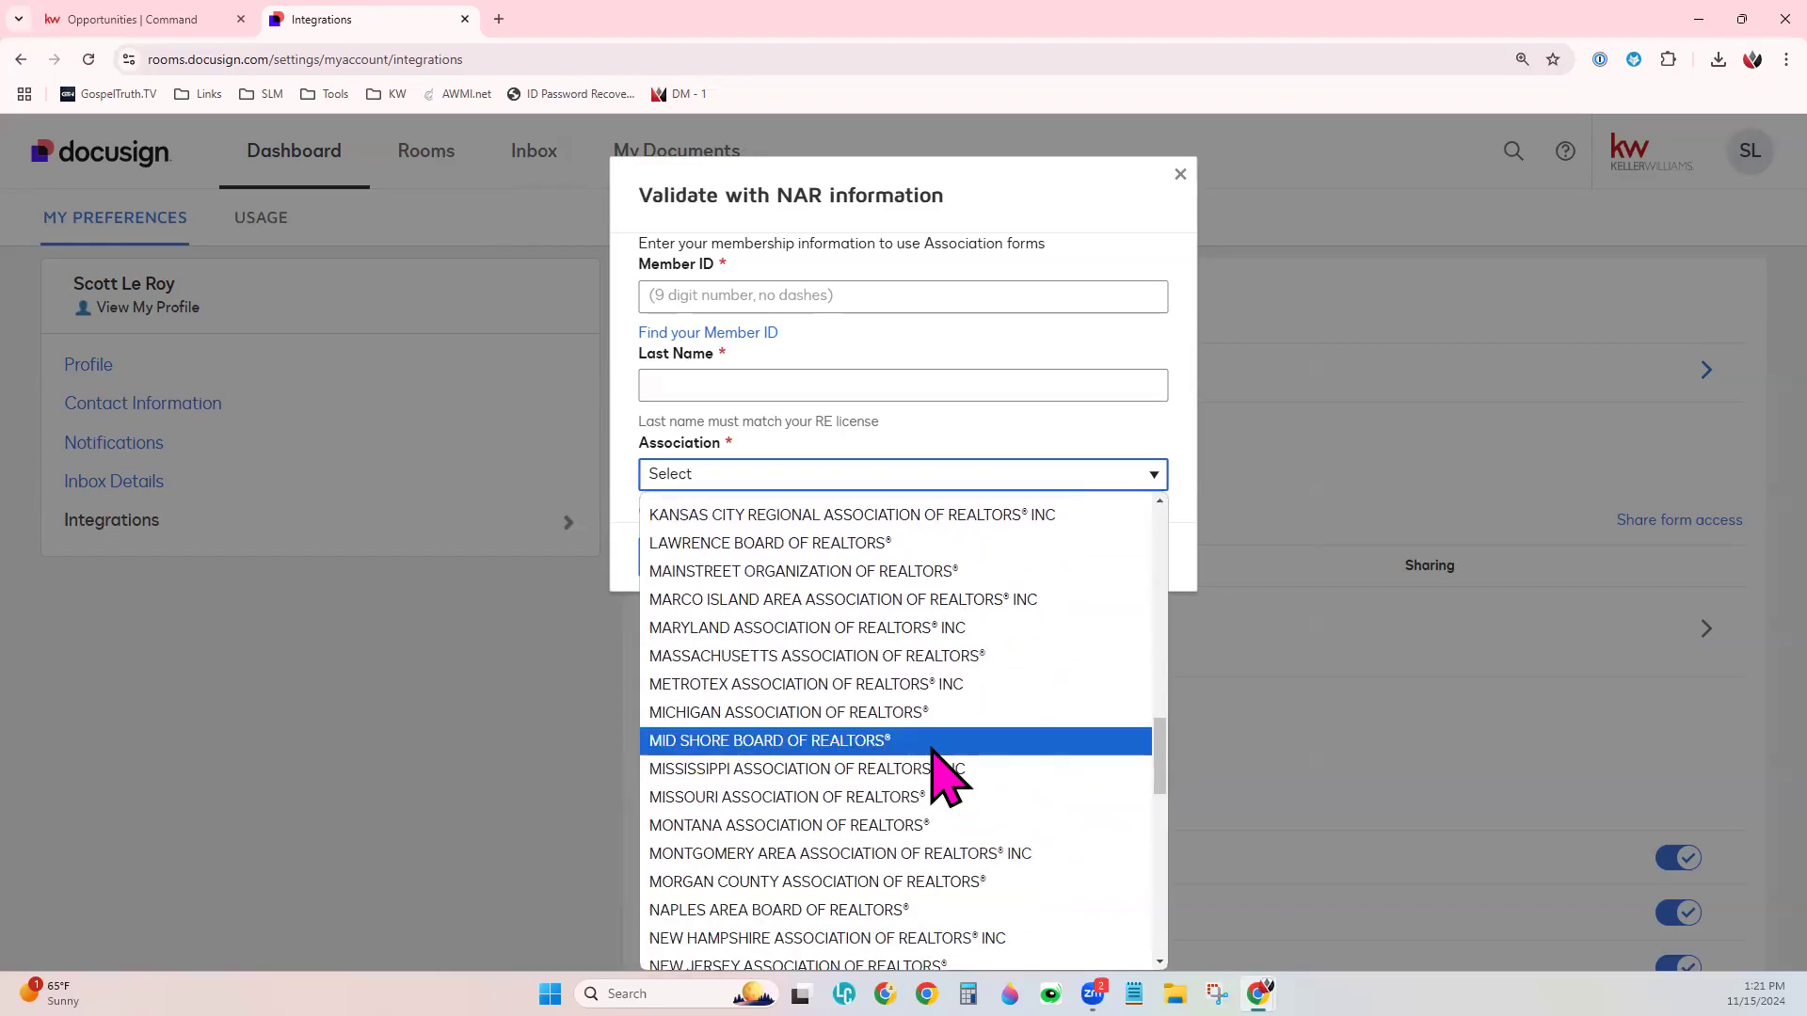
pyautogui.click(931, 746)
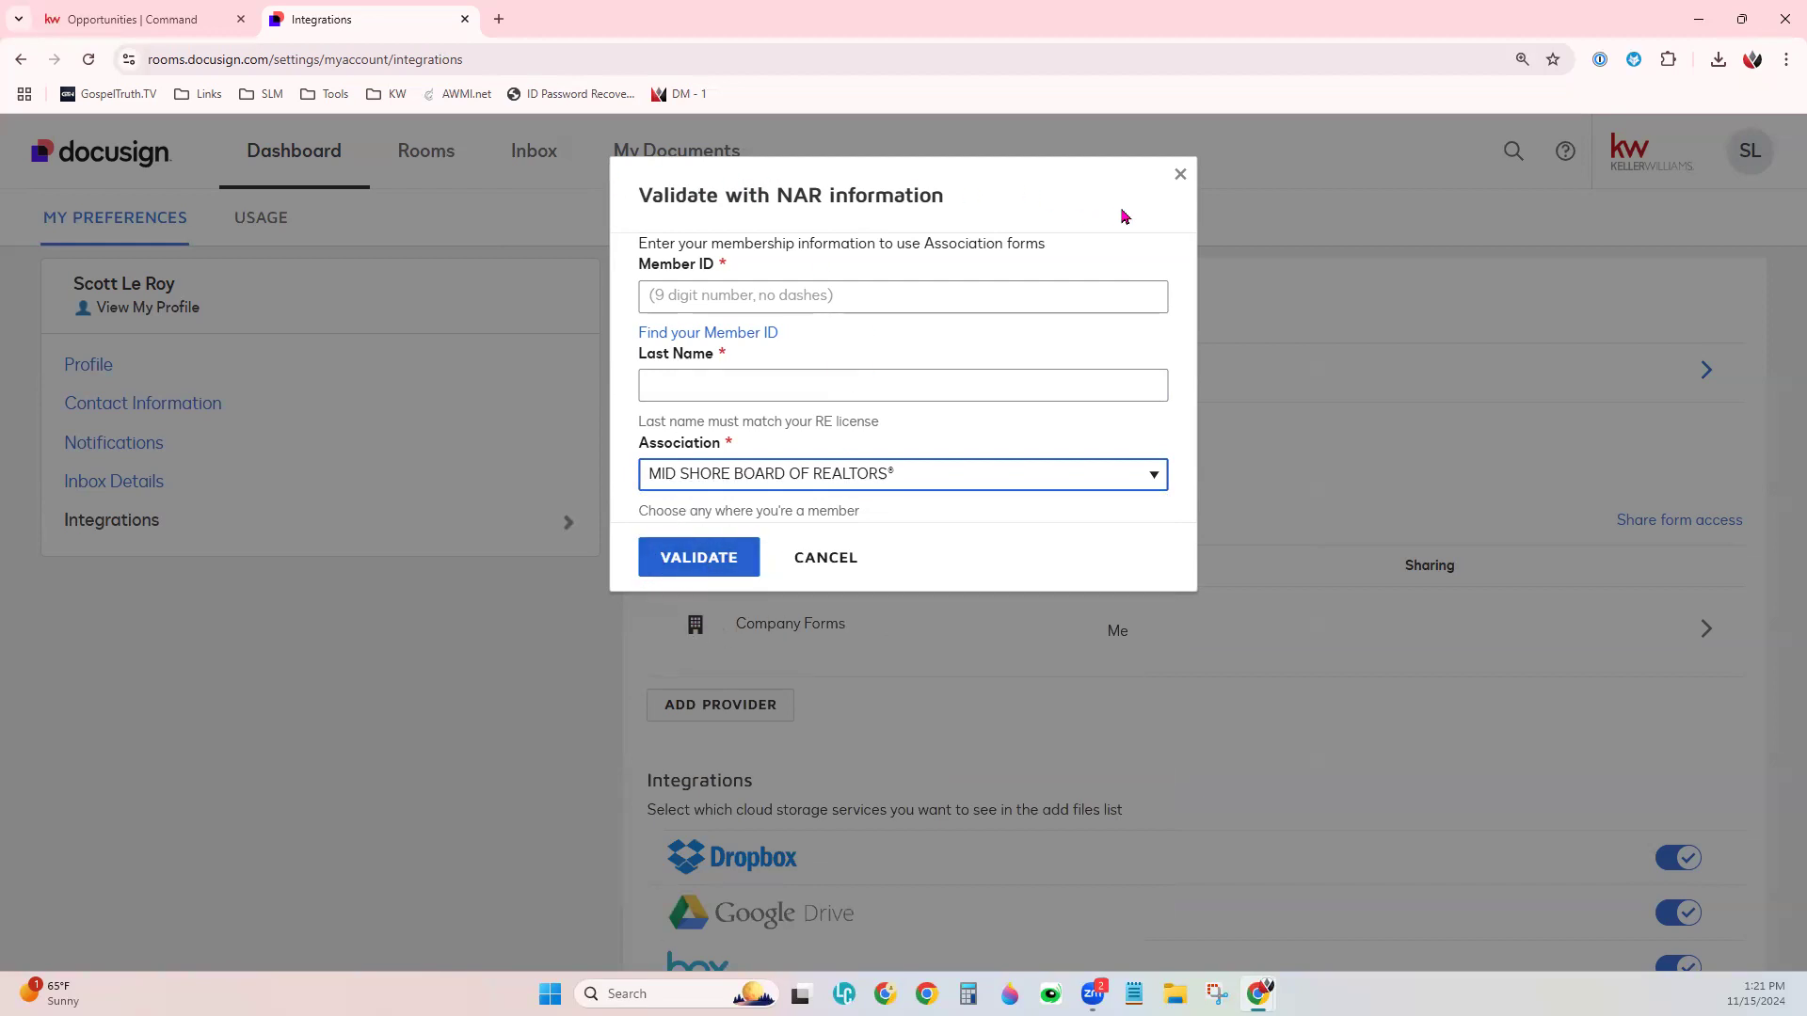
pyautogui.click(1048, 654)
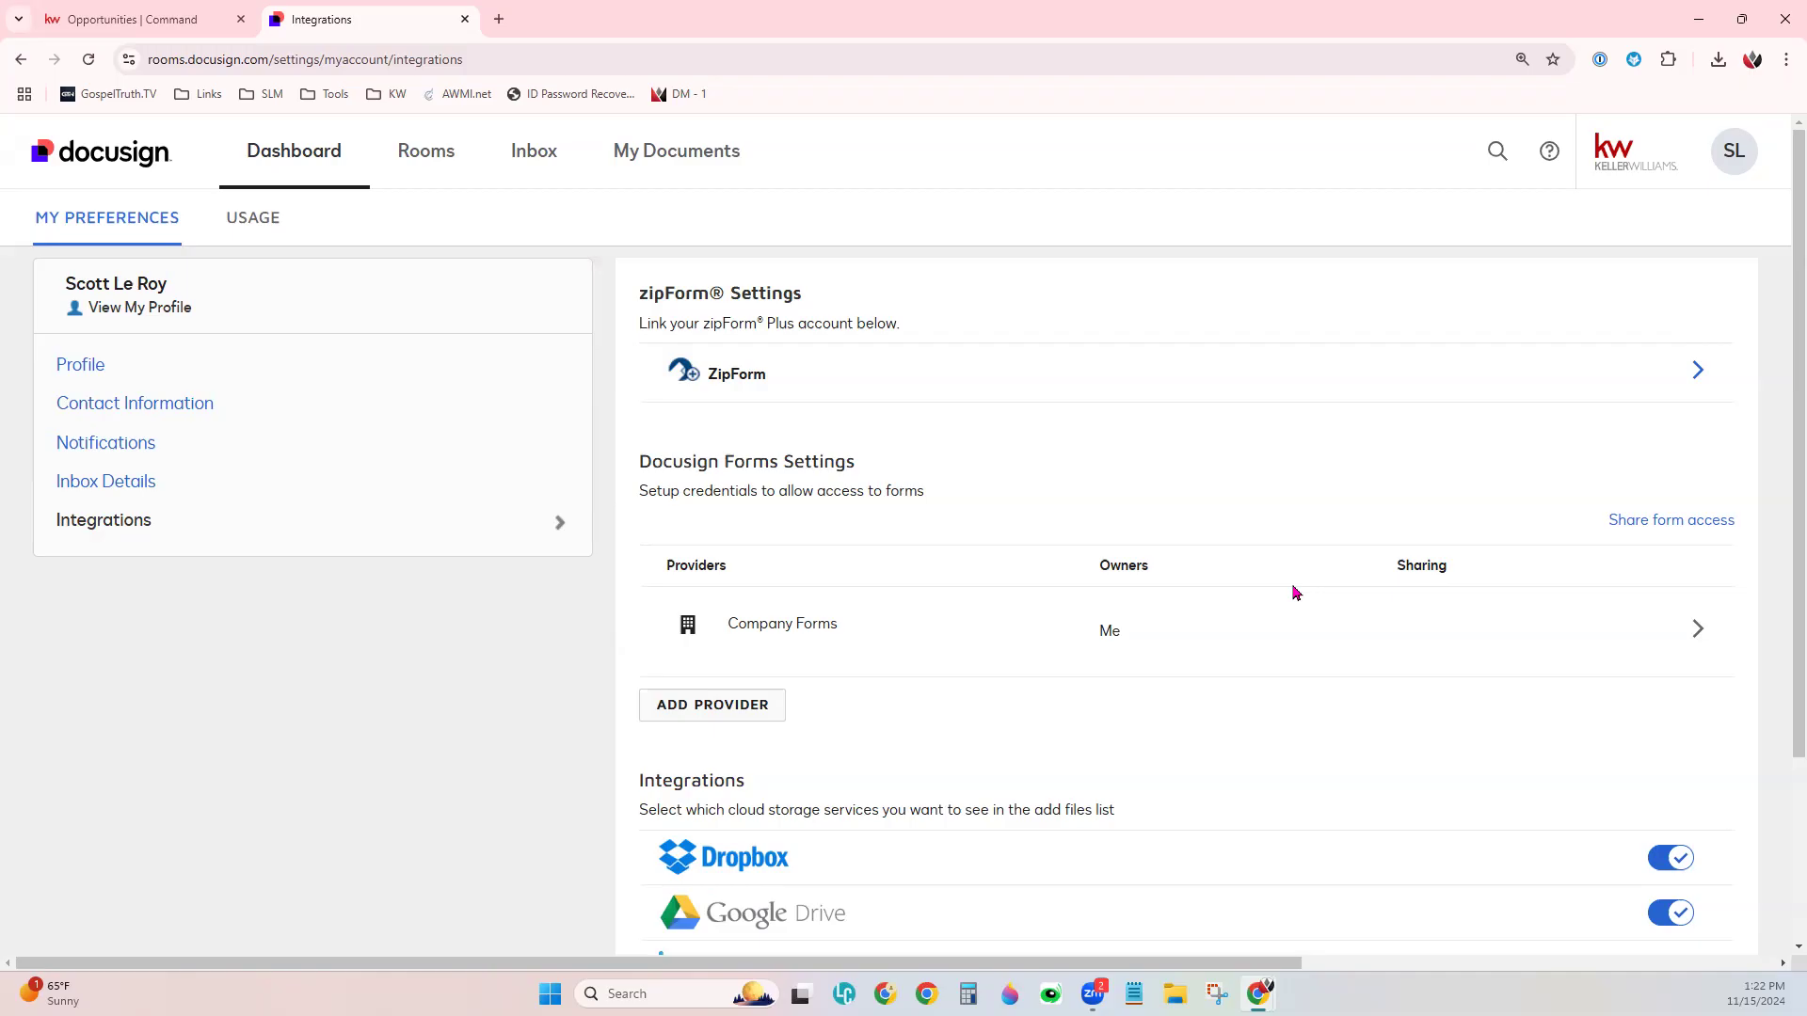
pyautogui.click(1700, 379)
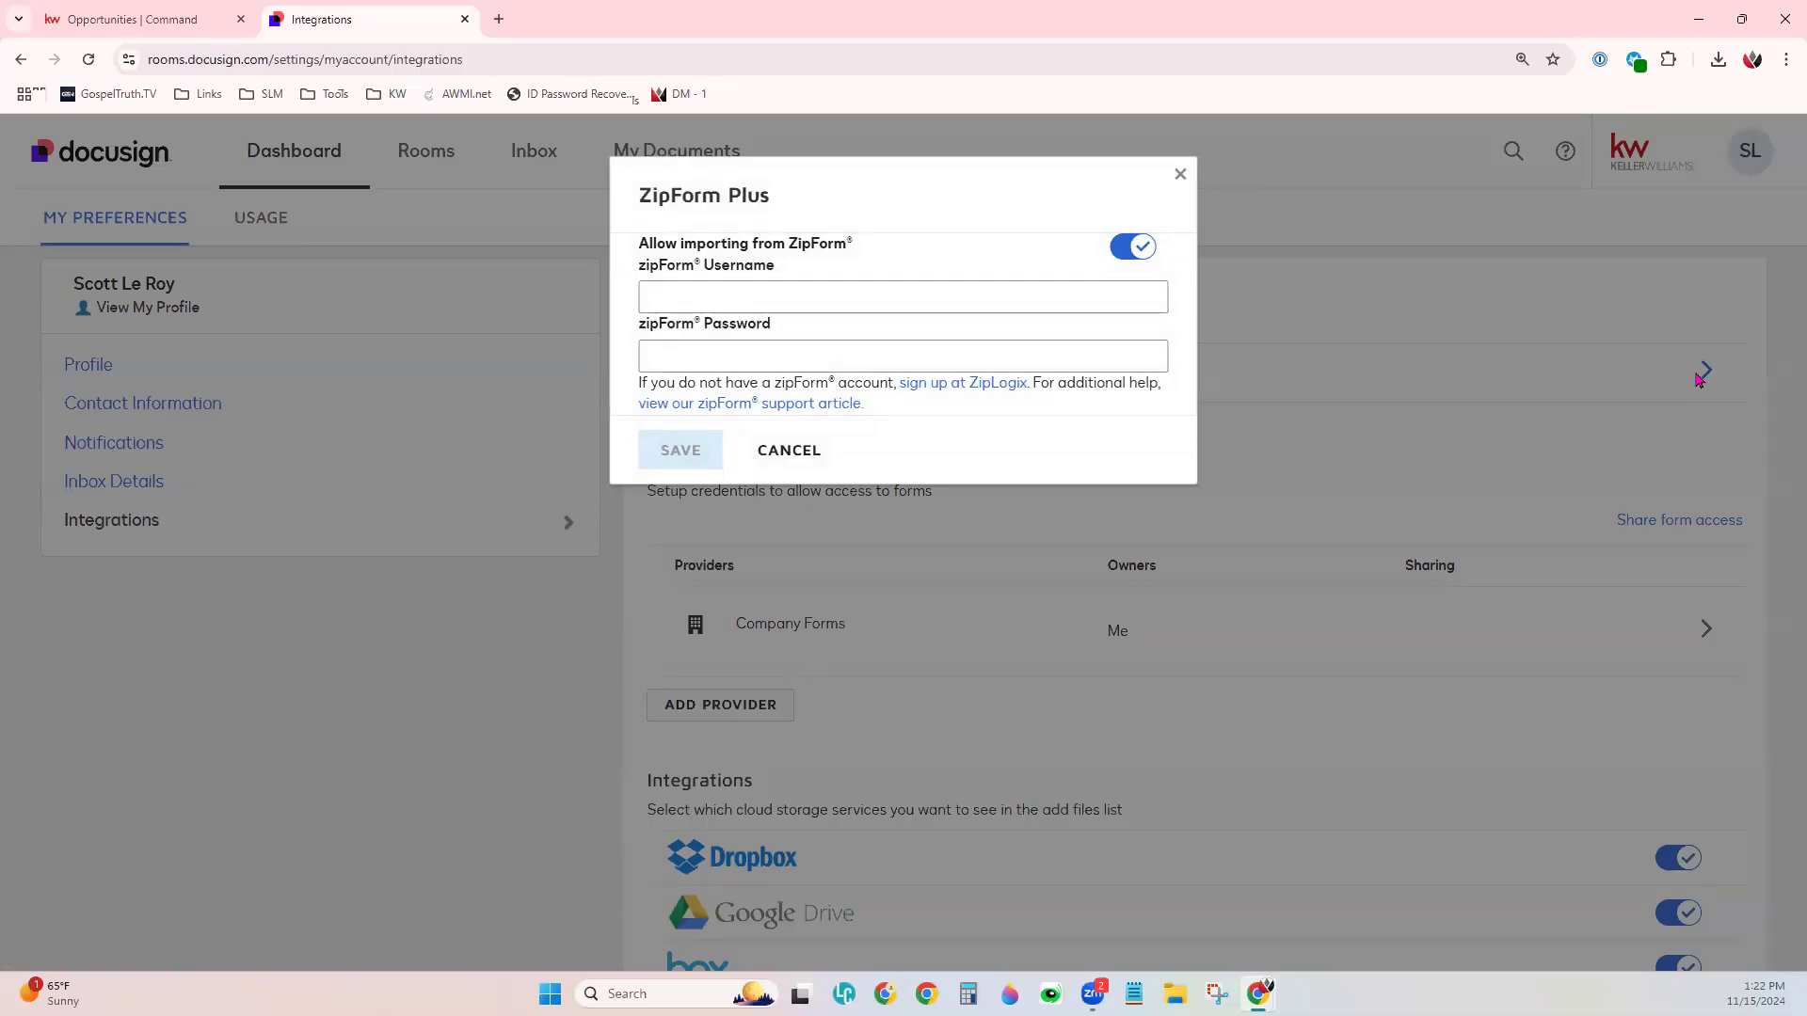
pyautogui.click(1180, 174)
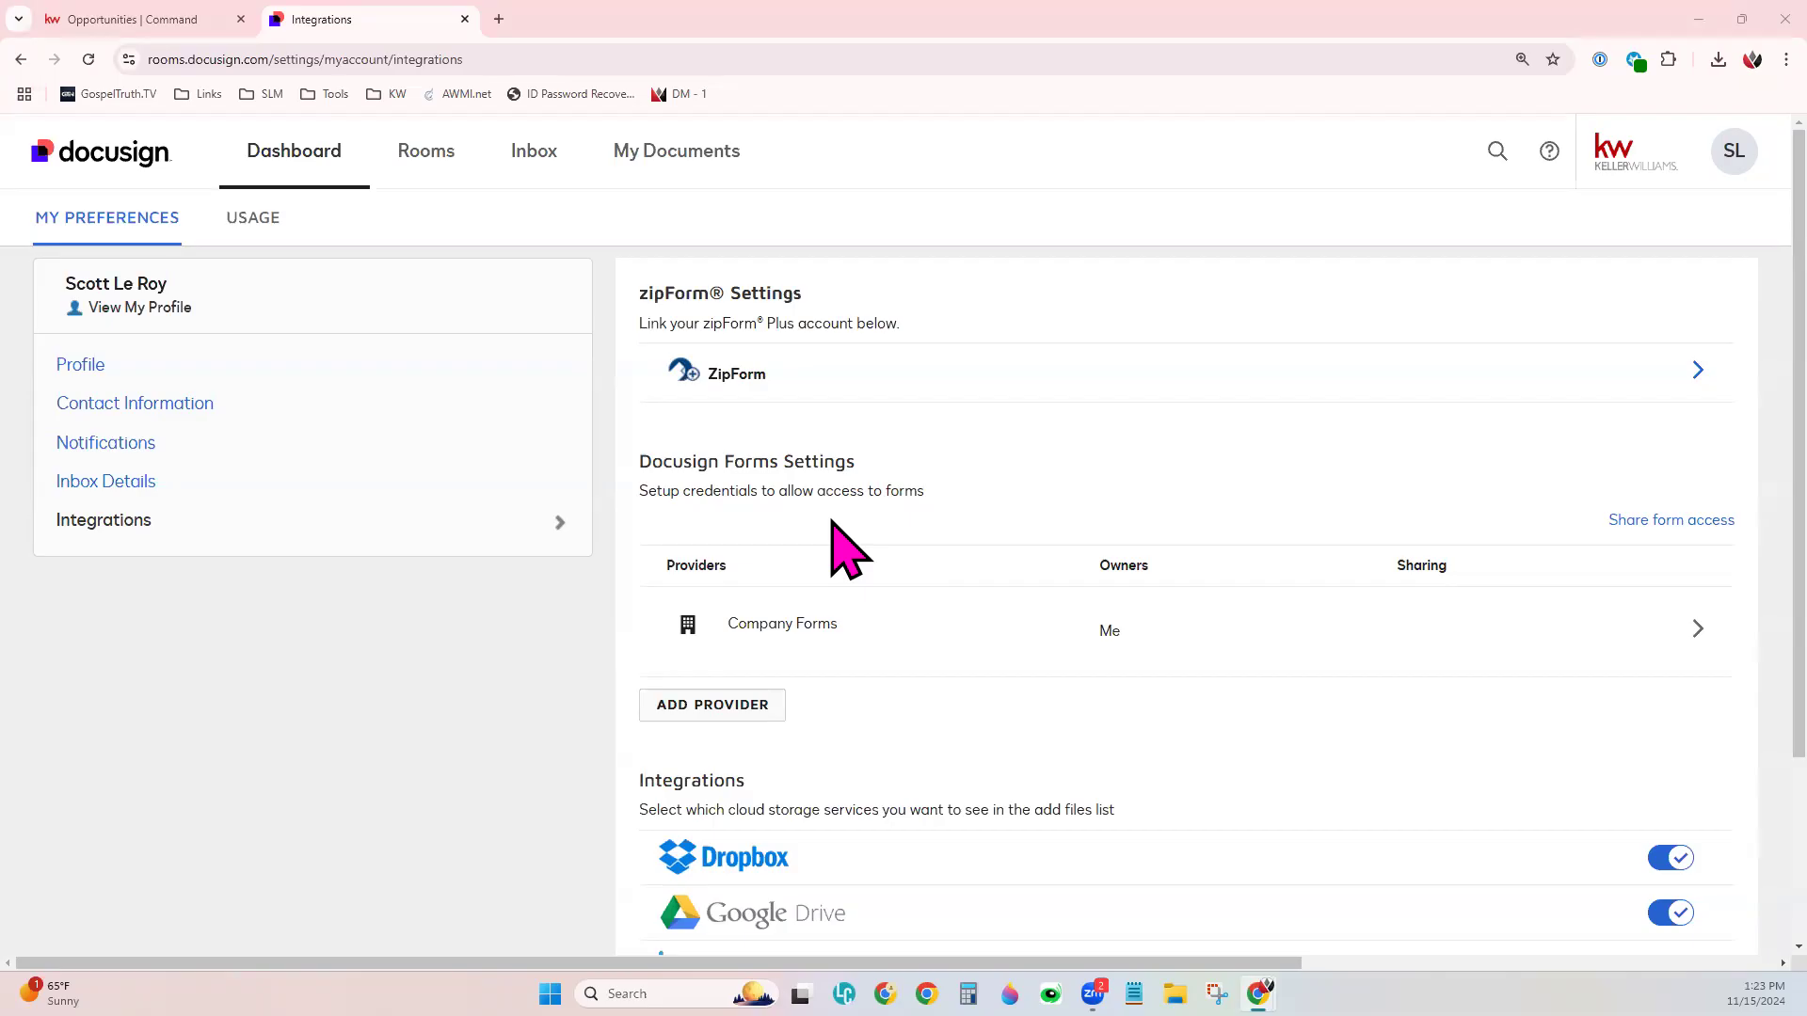
# Open the Rooms tab and switch the active rooms from List View back to Grid View
pyautogui.click(434, 155)
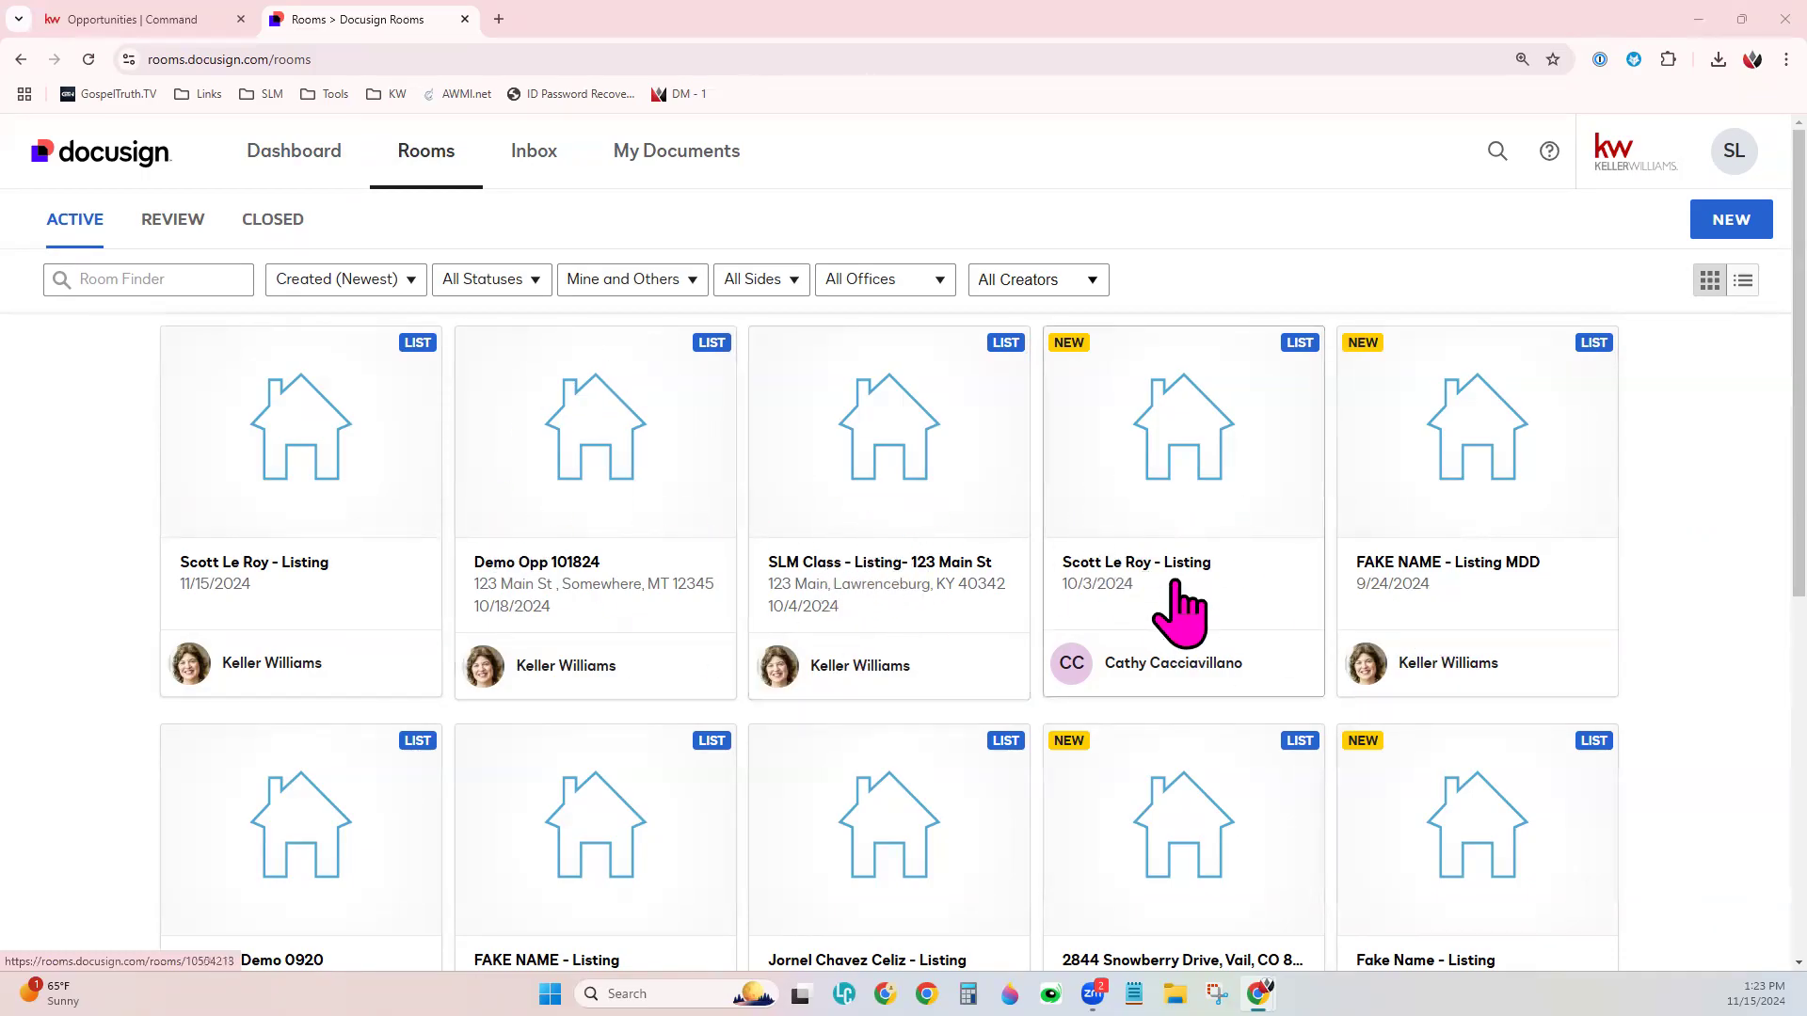
pyautogui.click(1745, 282)
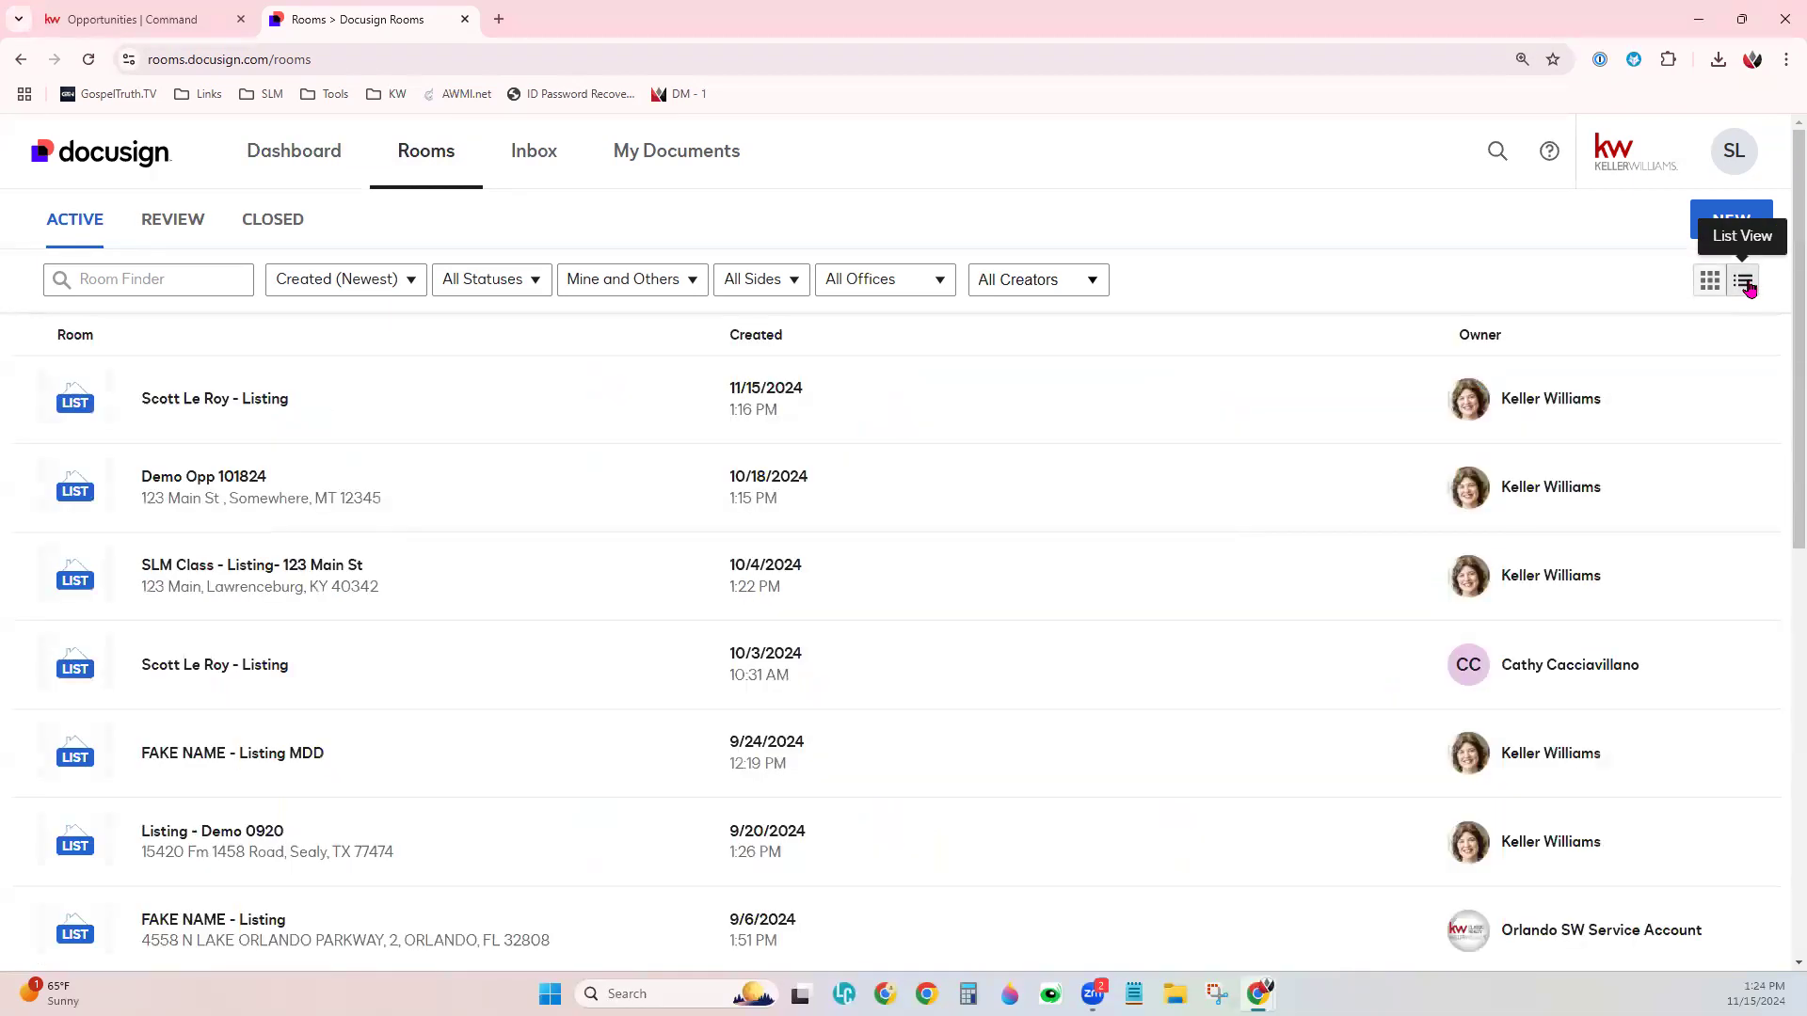
pyautogui.scroll(-3, 984, 661)
pyautogui.scroll(3, 922, 715)
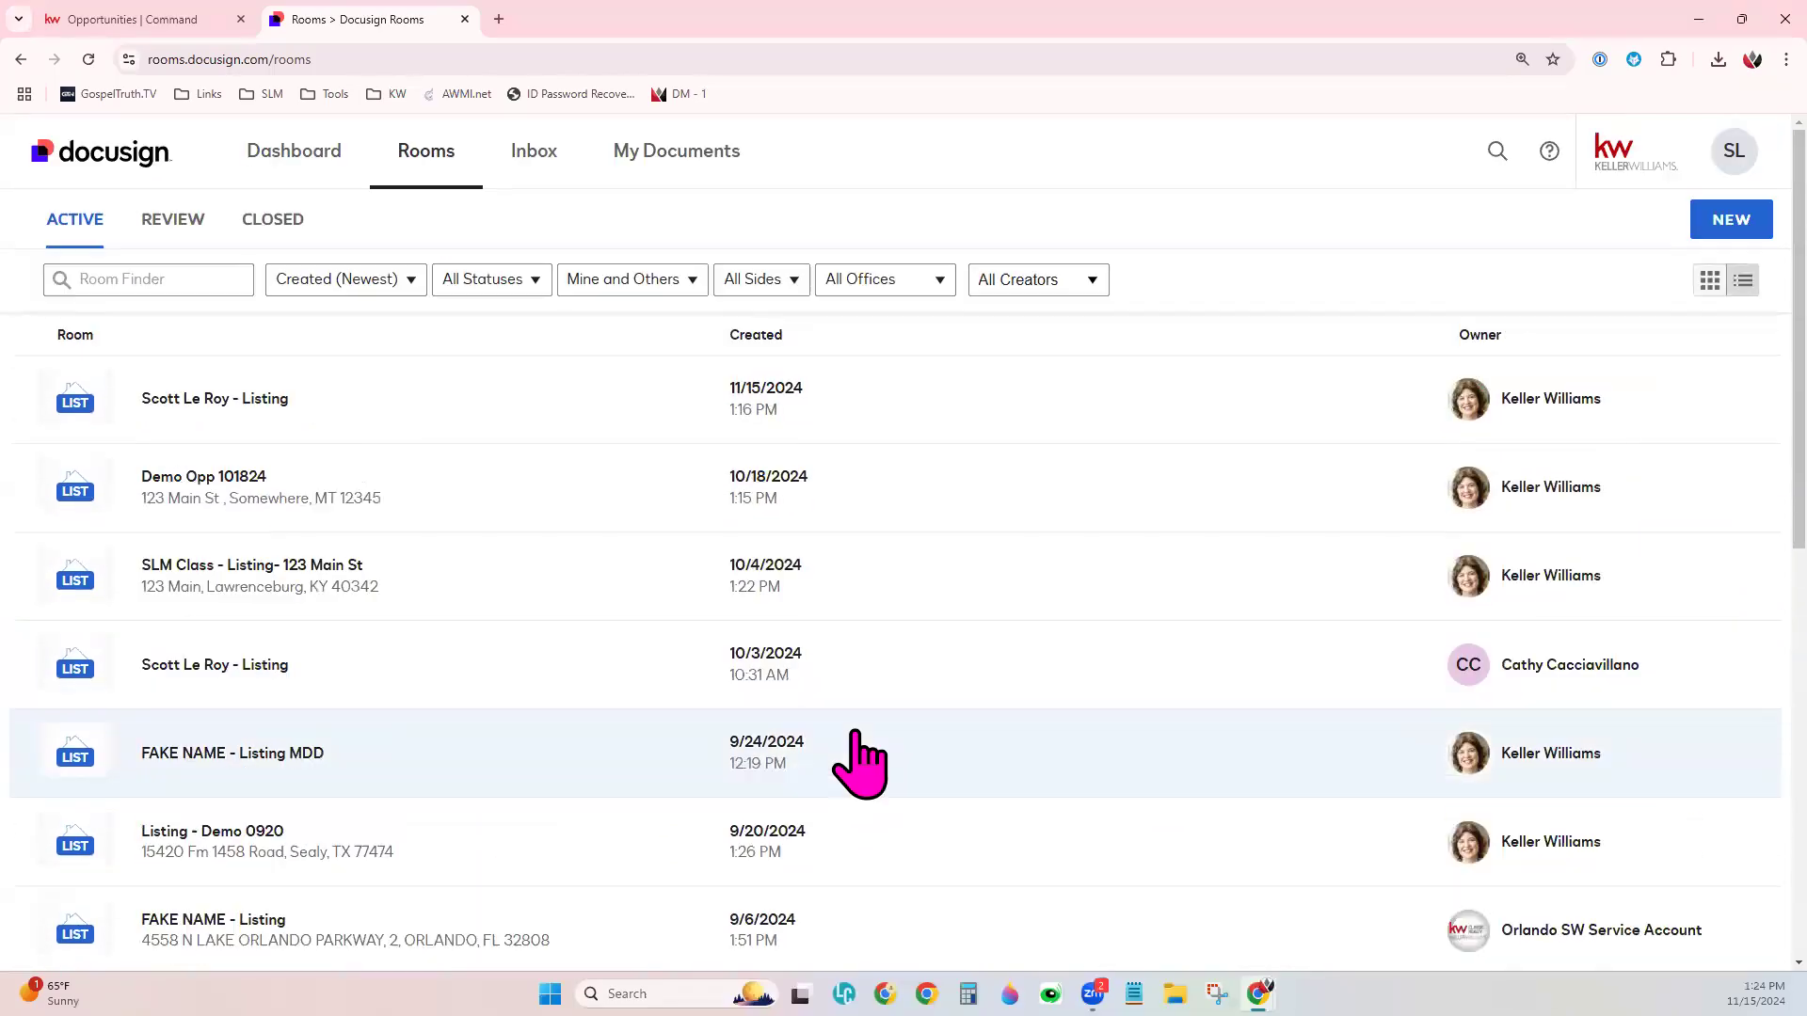
pyautogui.click(1709, 281)
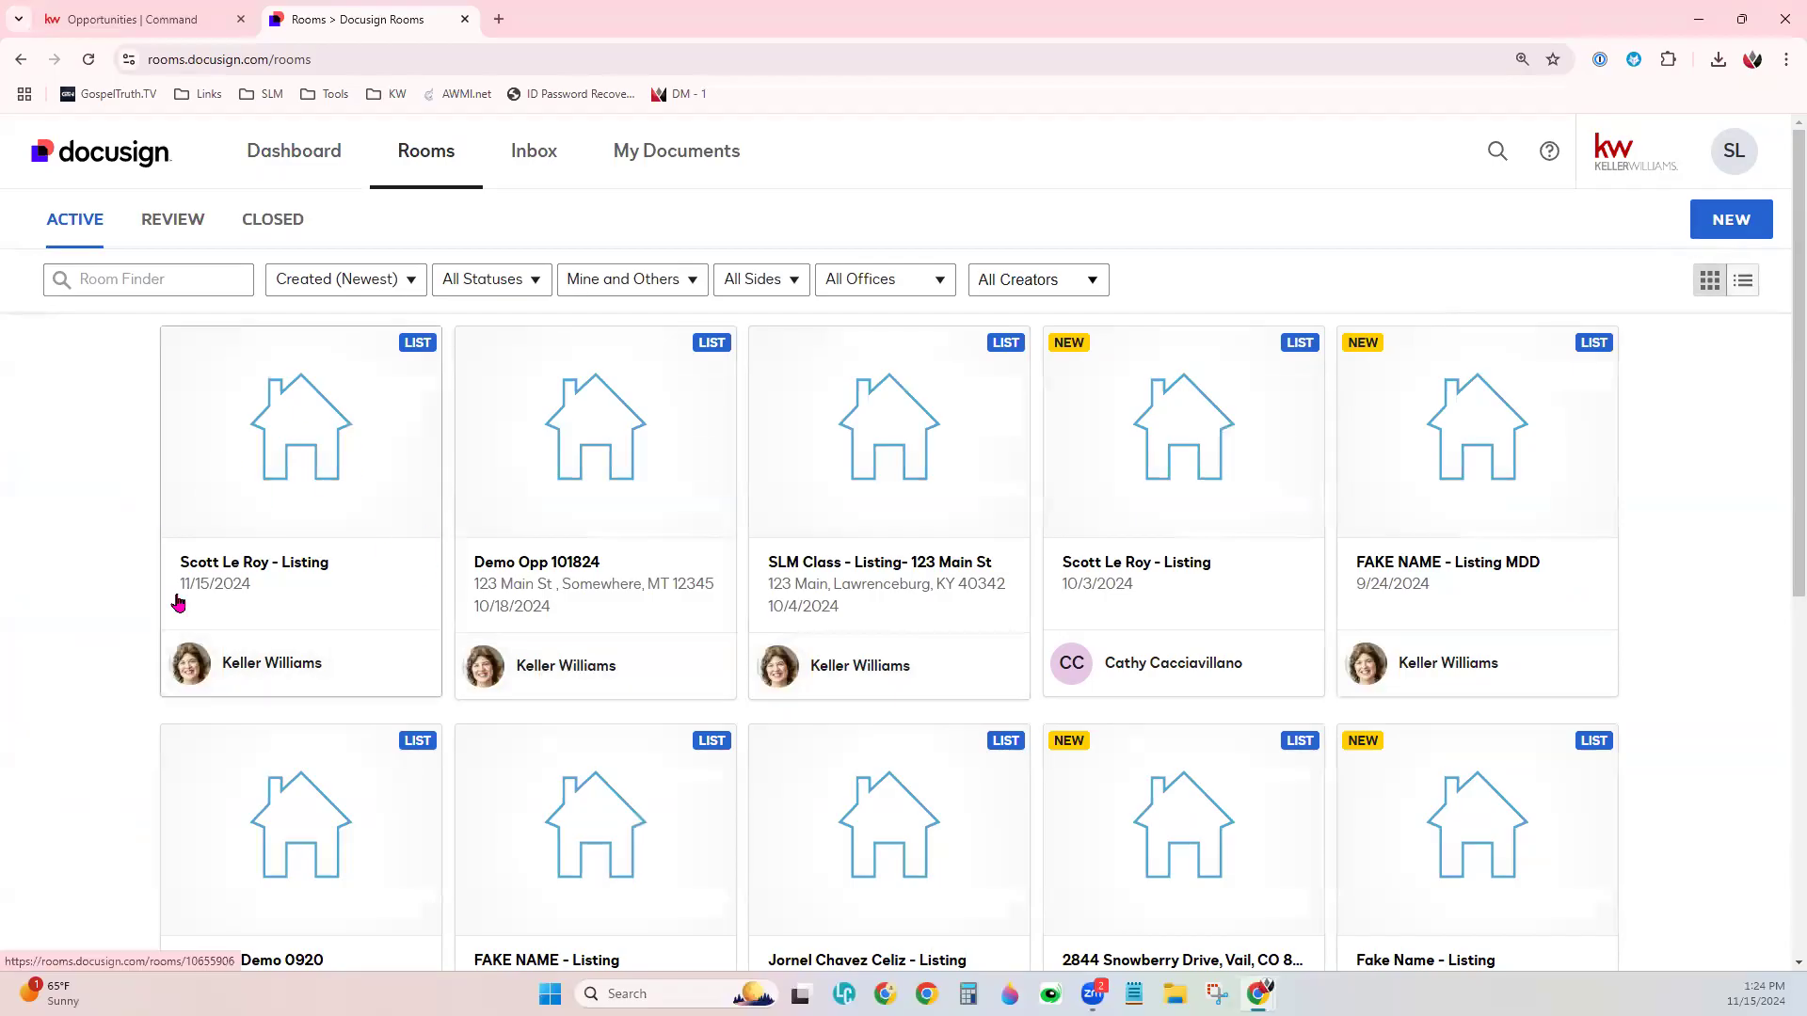
# Open the 11/15/2024 listing room card and go to its DOCUMENTS tab
pyautogui.click(295, 560)
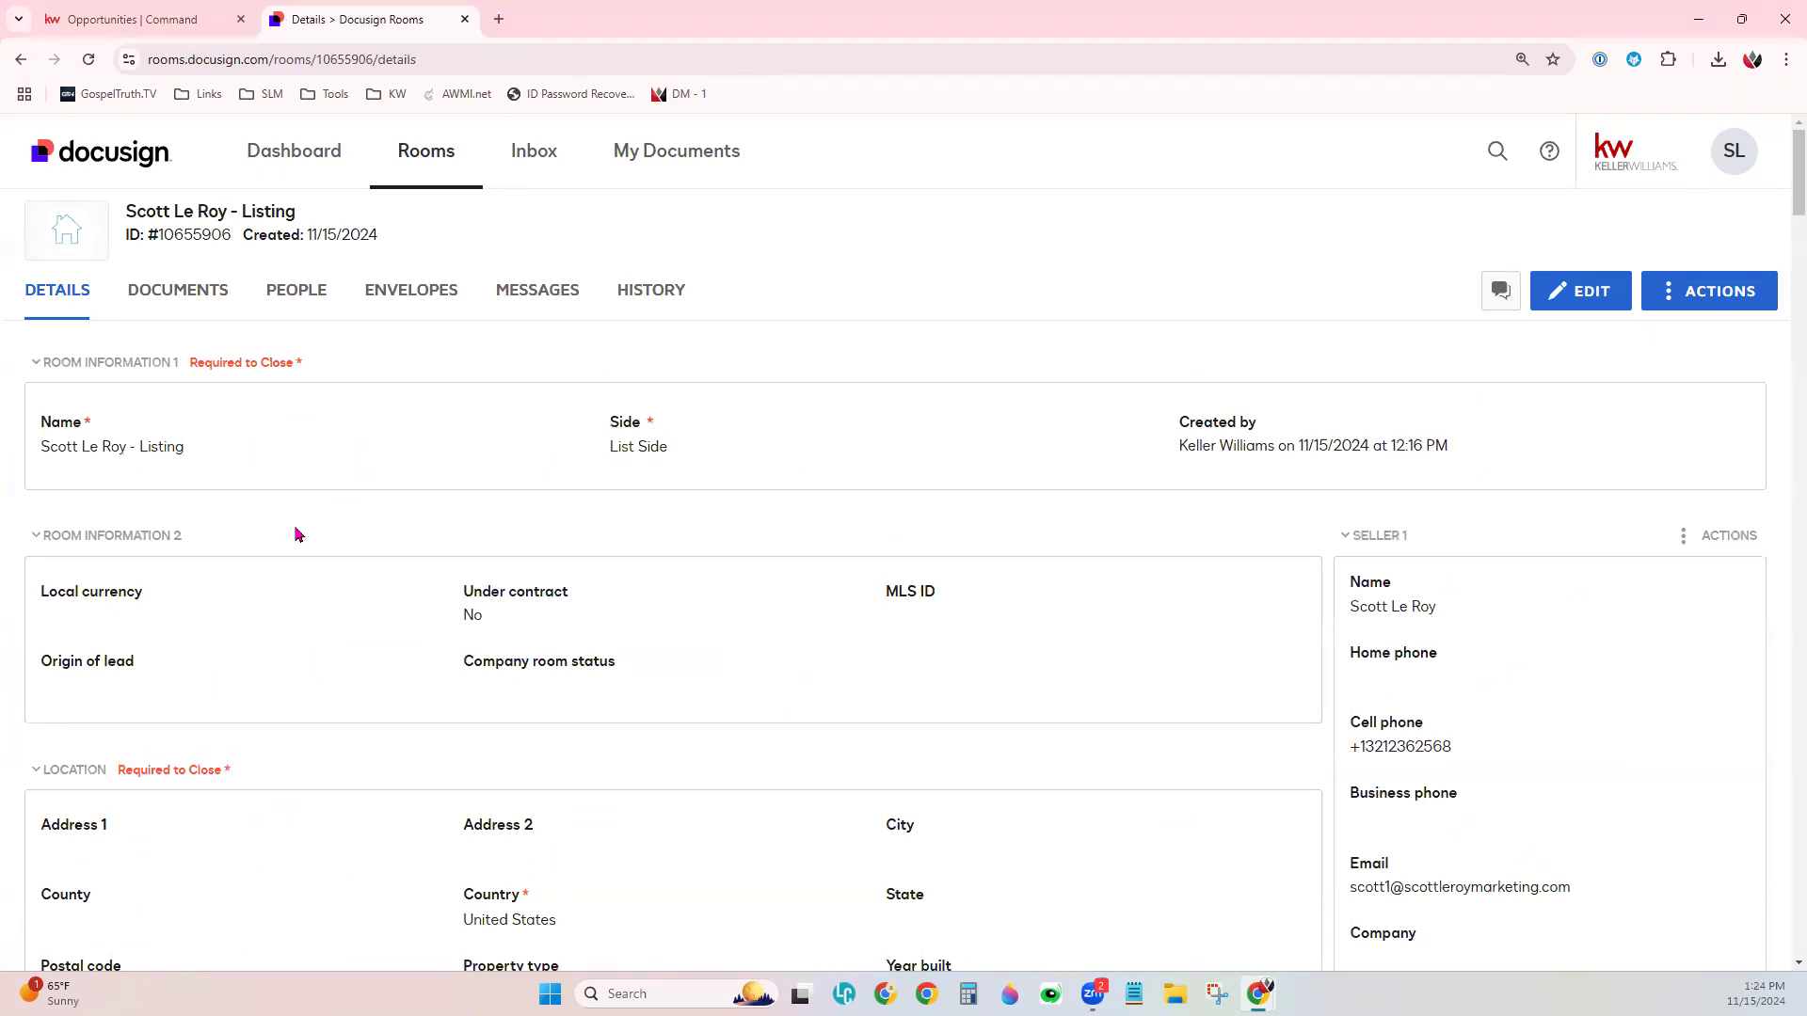
pyautogui.click(155, 295)
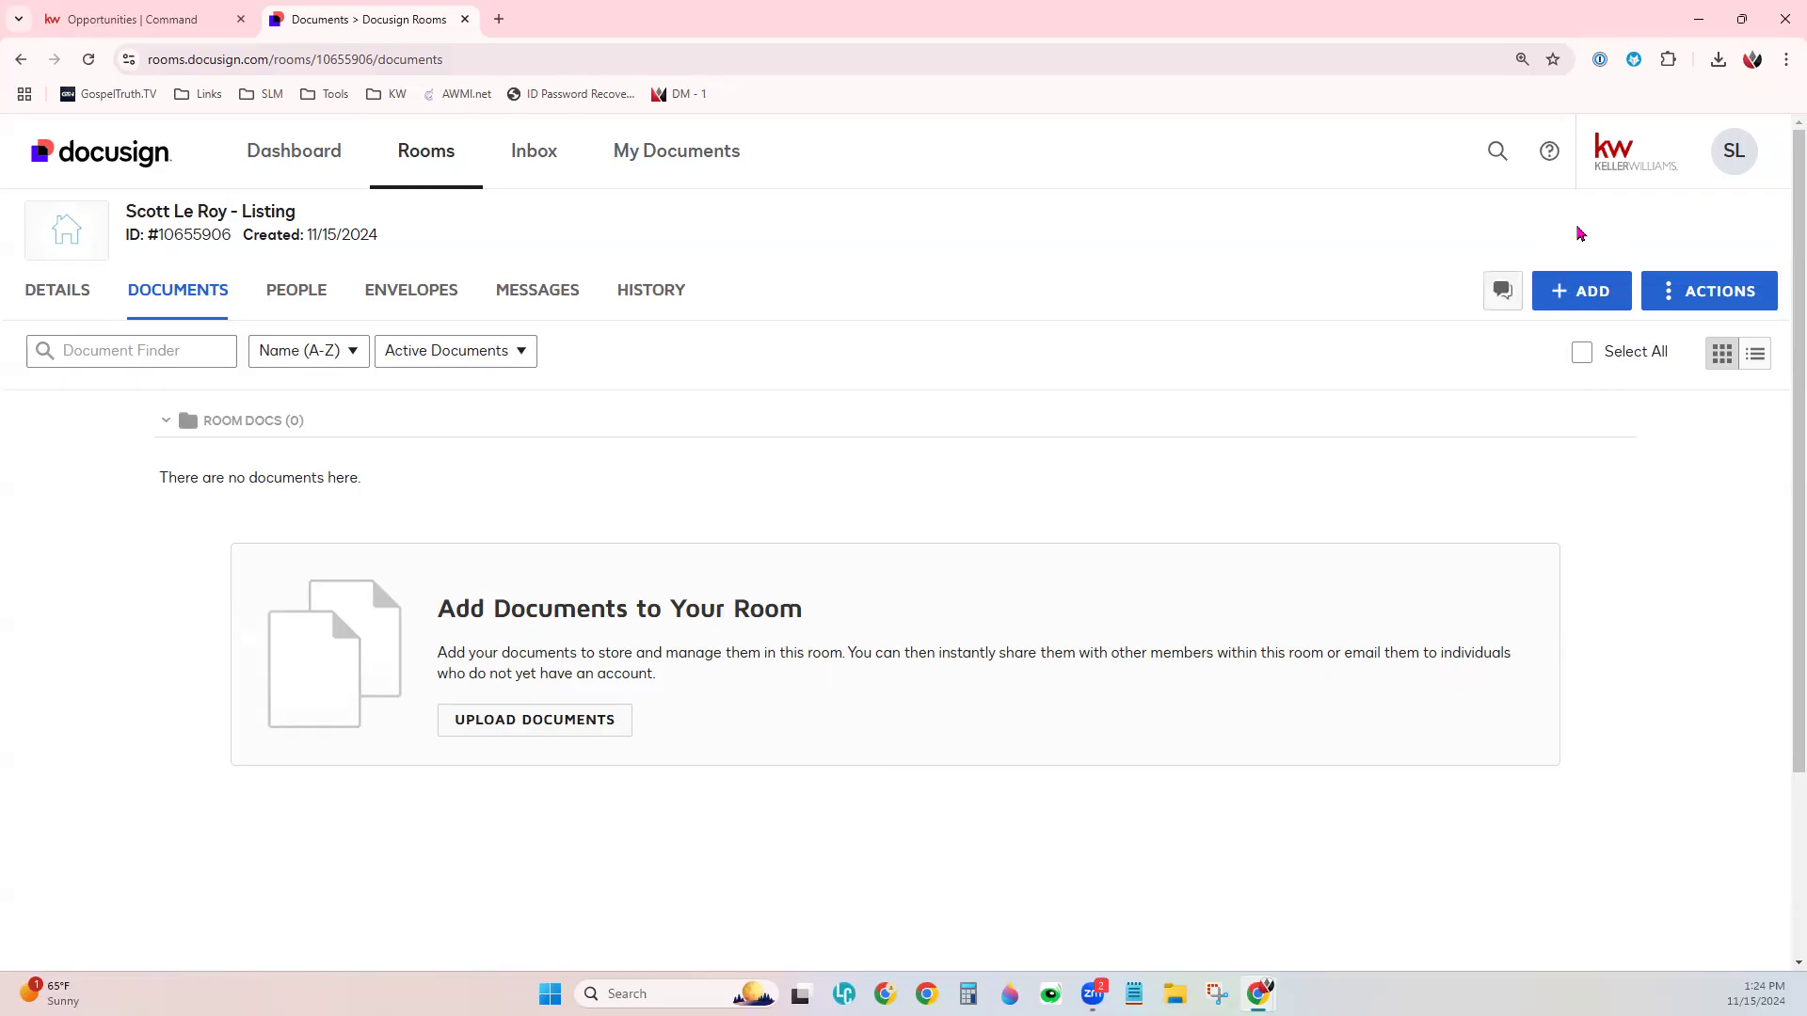
# Open the + ADD menu to list Computer, Docusign Forms, zipForm, Box, Dropbox and Google Drive
pyautogui.click(1589, 307)
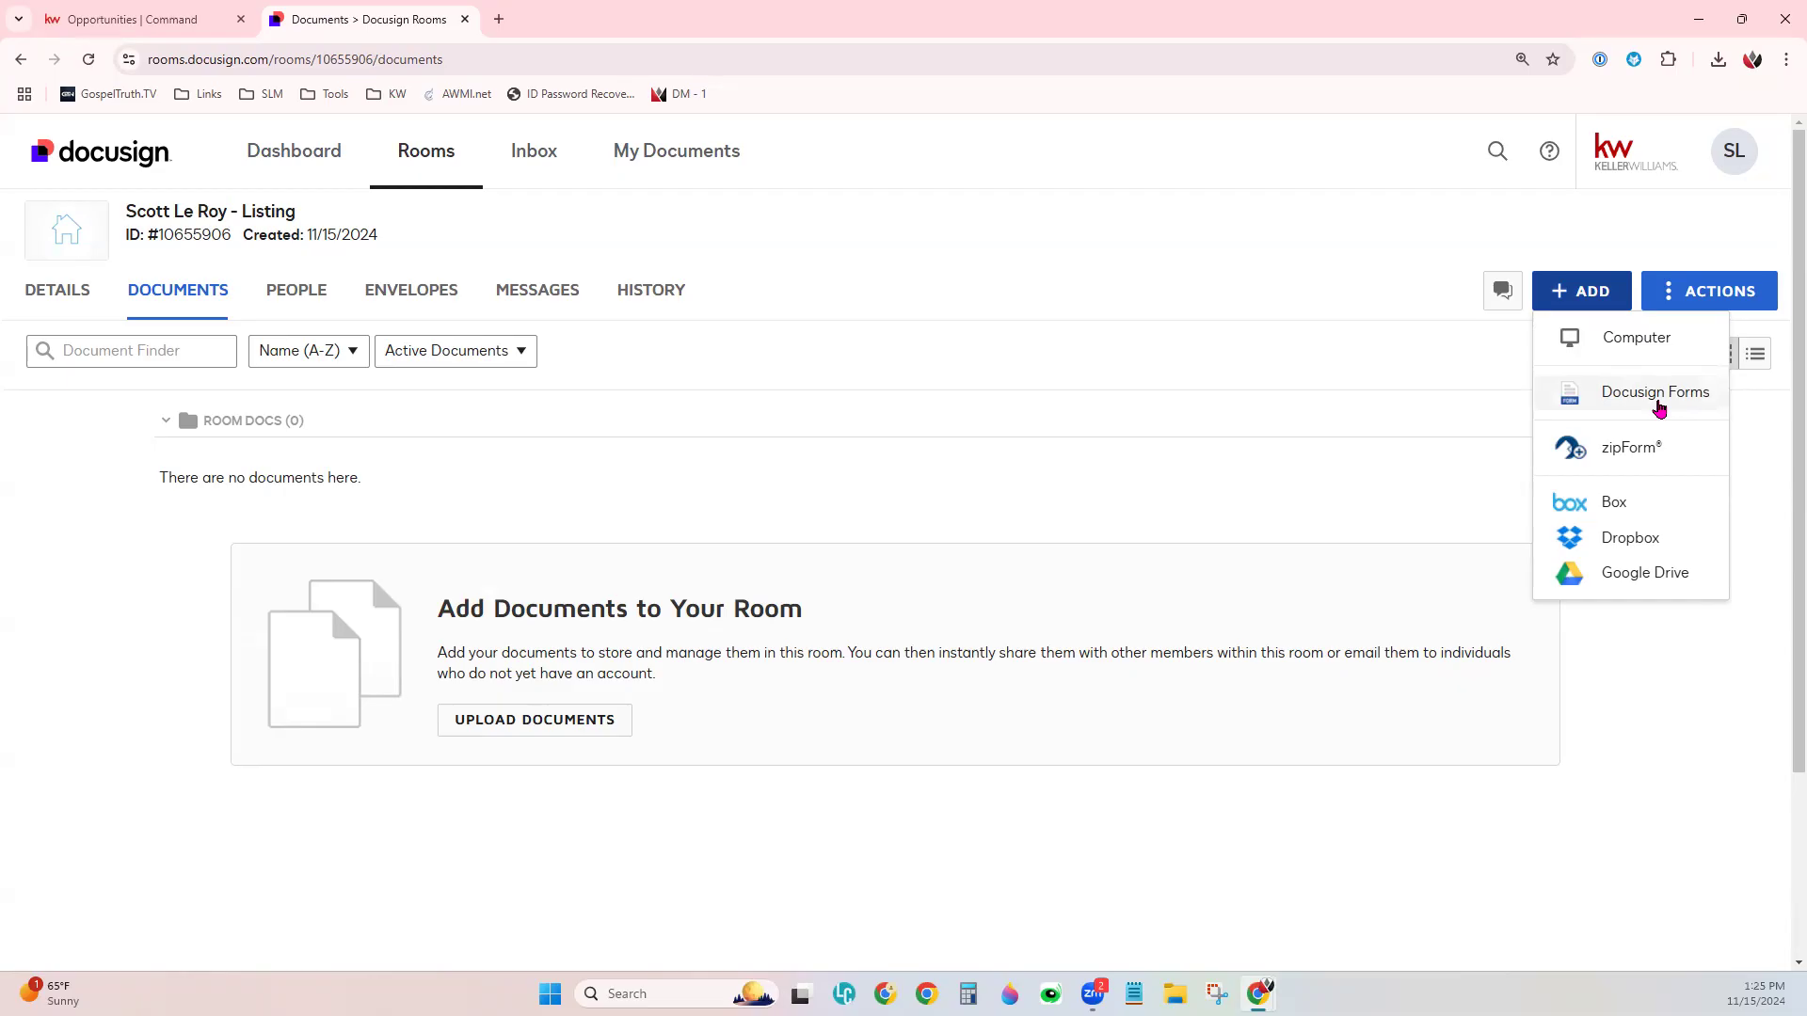
# Open Docusign Forms and browse the AACAR and ARMLS libraries, then the Residential Listing Packet
pyautogui.click(1656, 392)
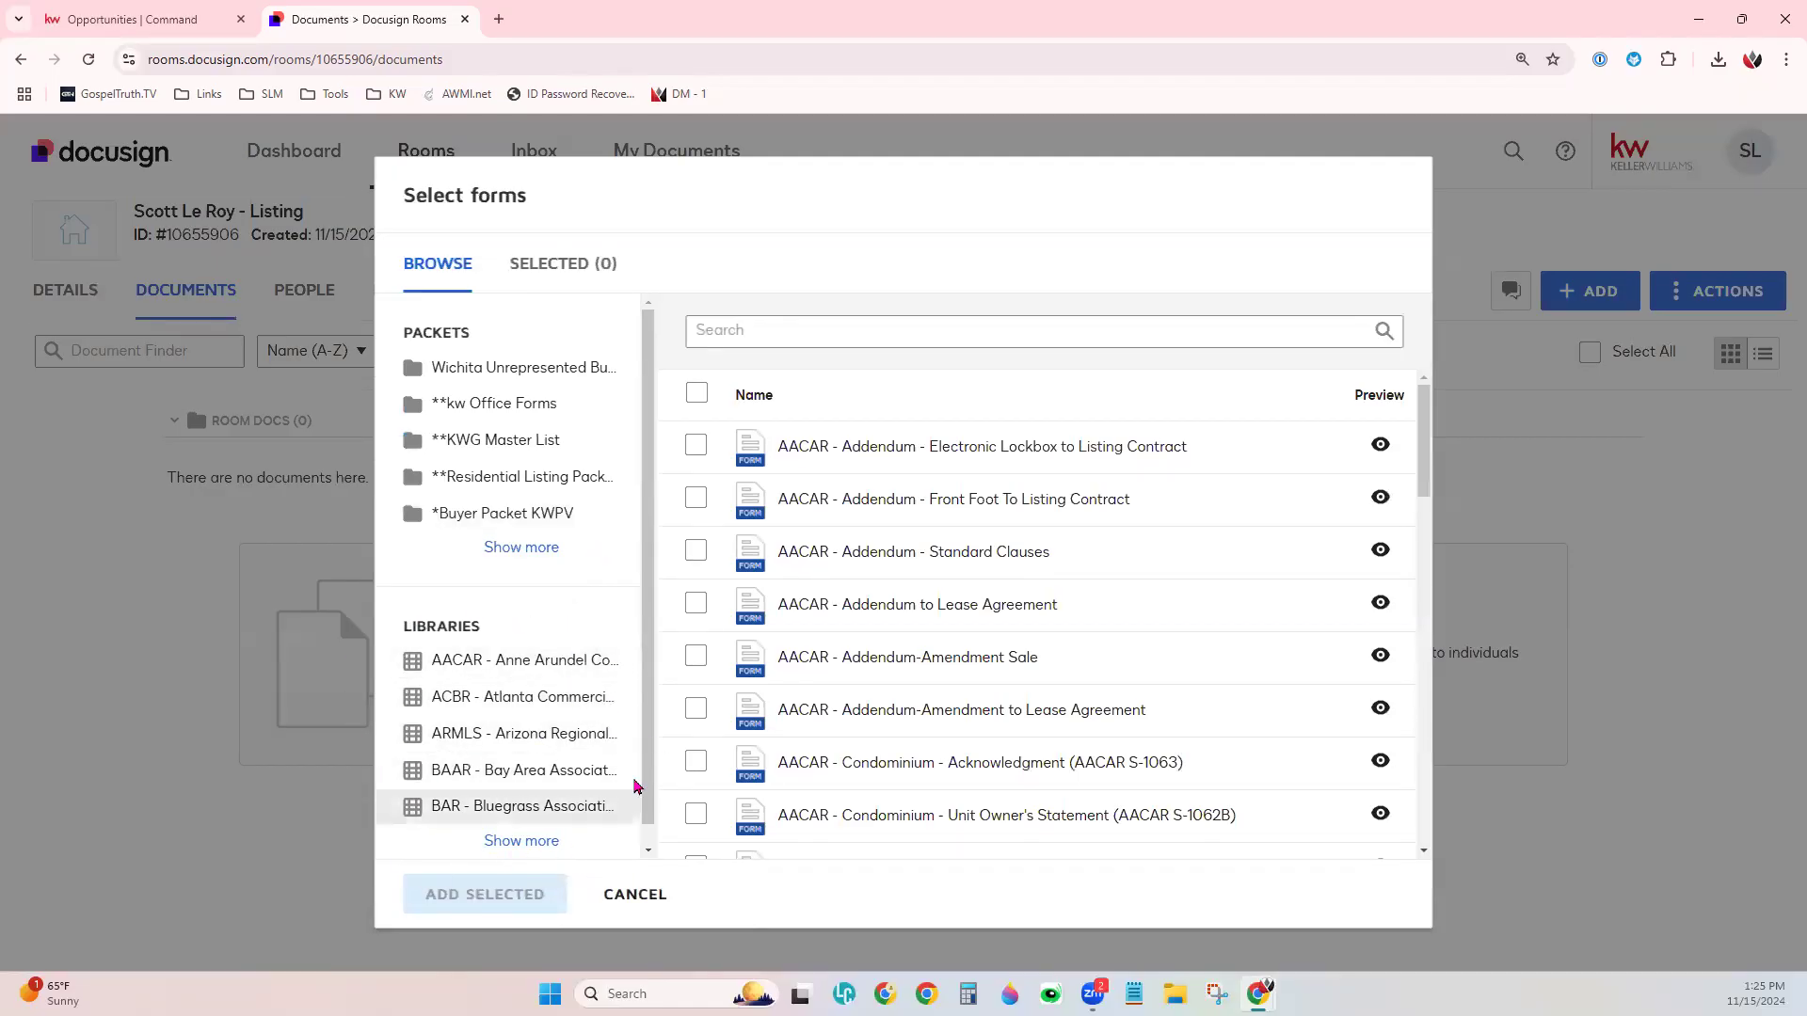
pyautogui.click(594, 660)
pyautogui.click(561, 744)
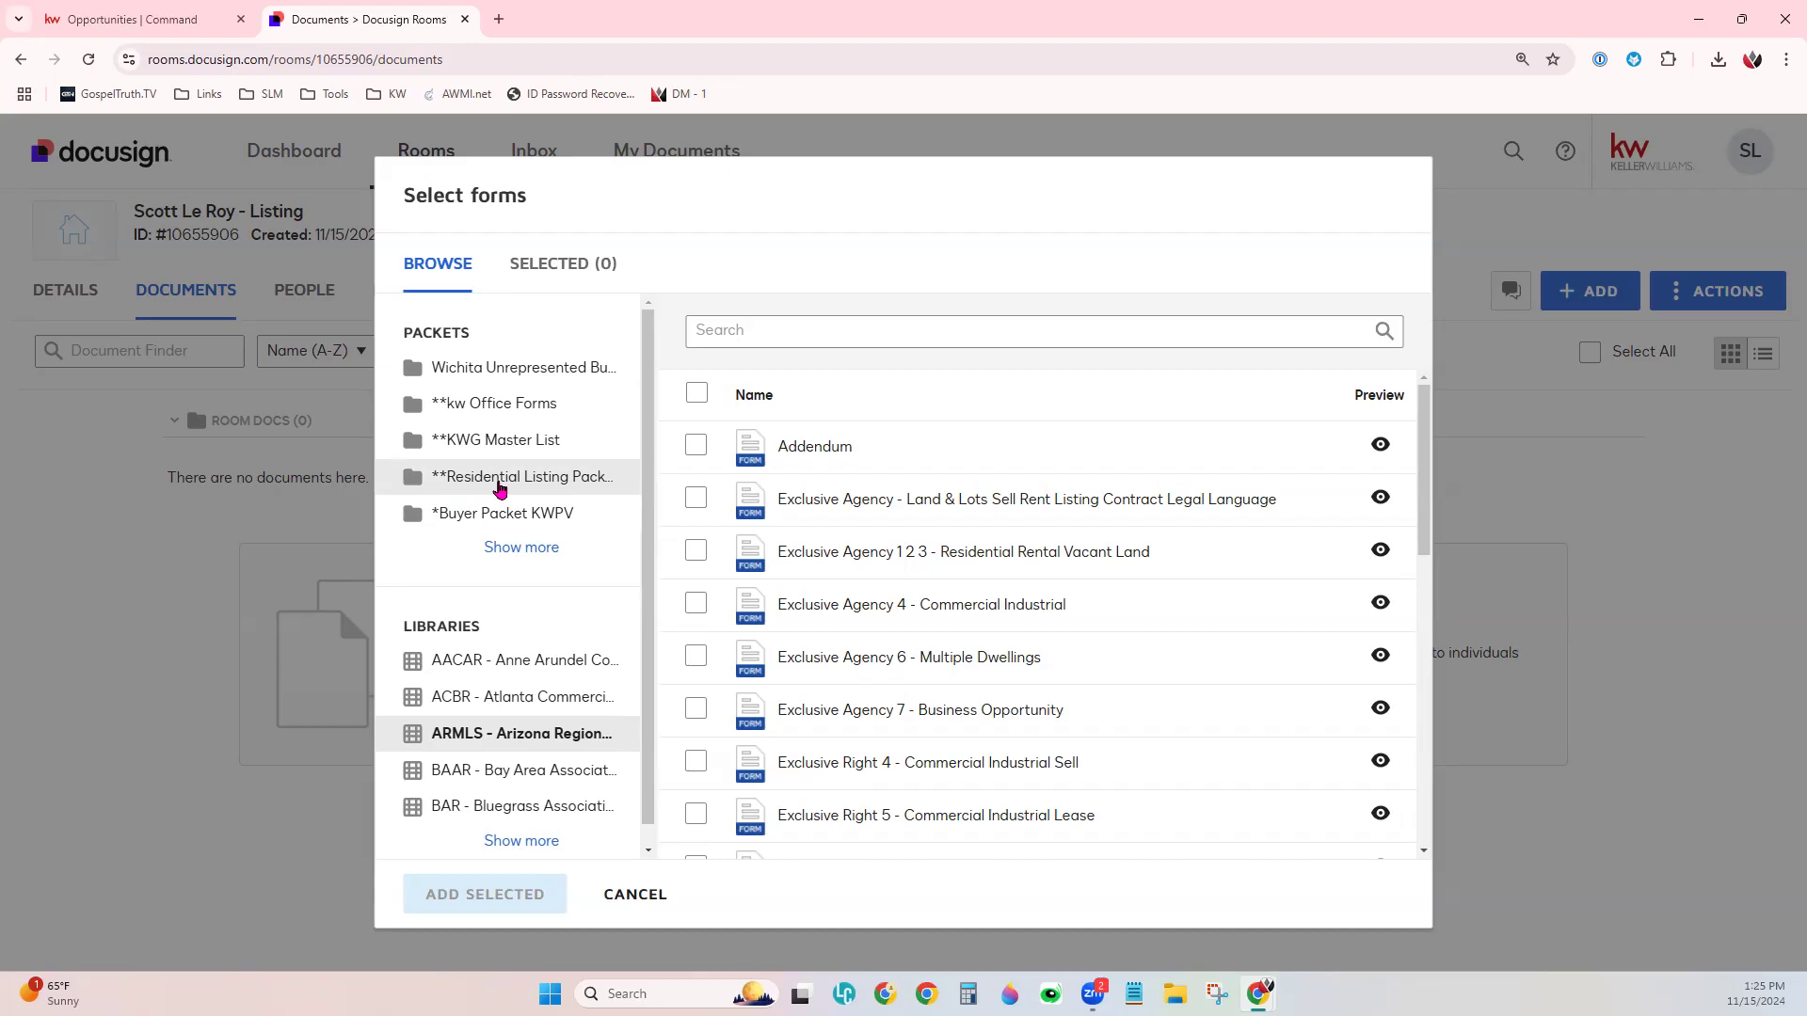
pyautogui.click(593, 488)
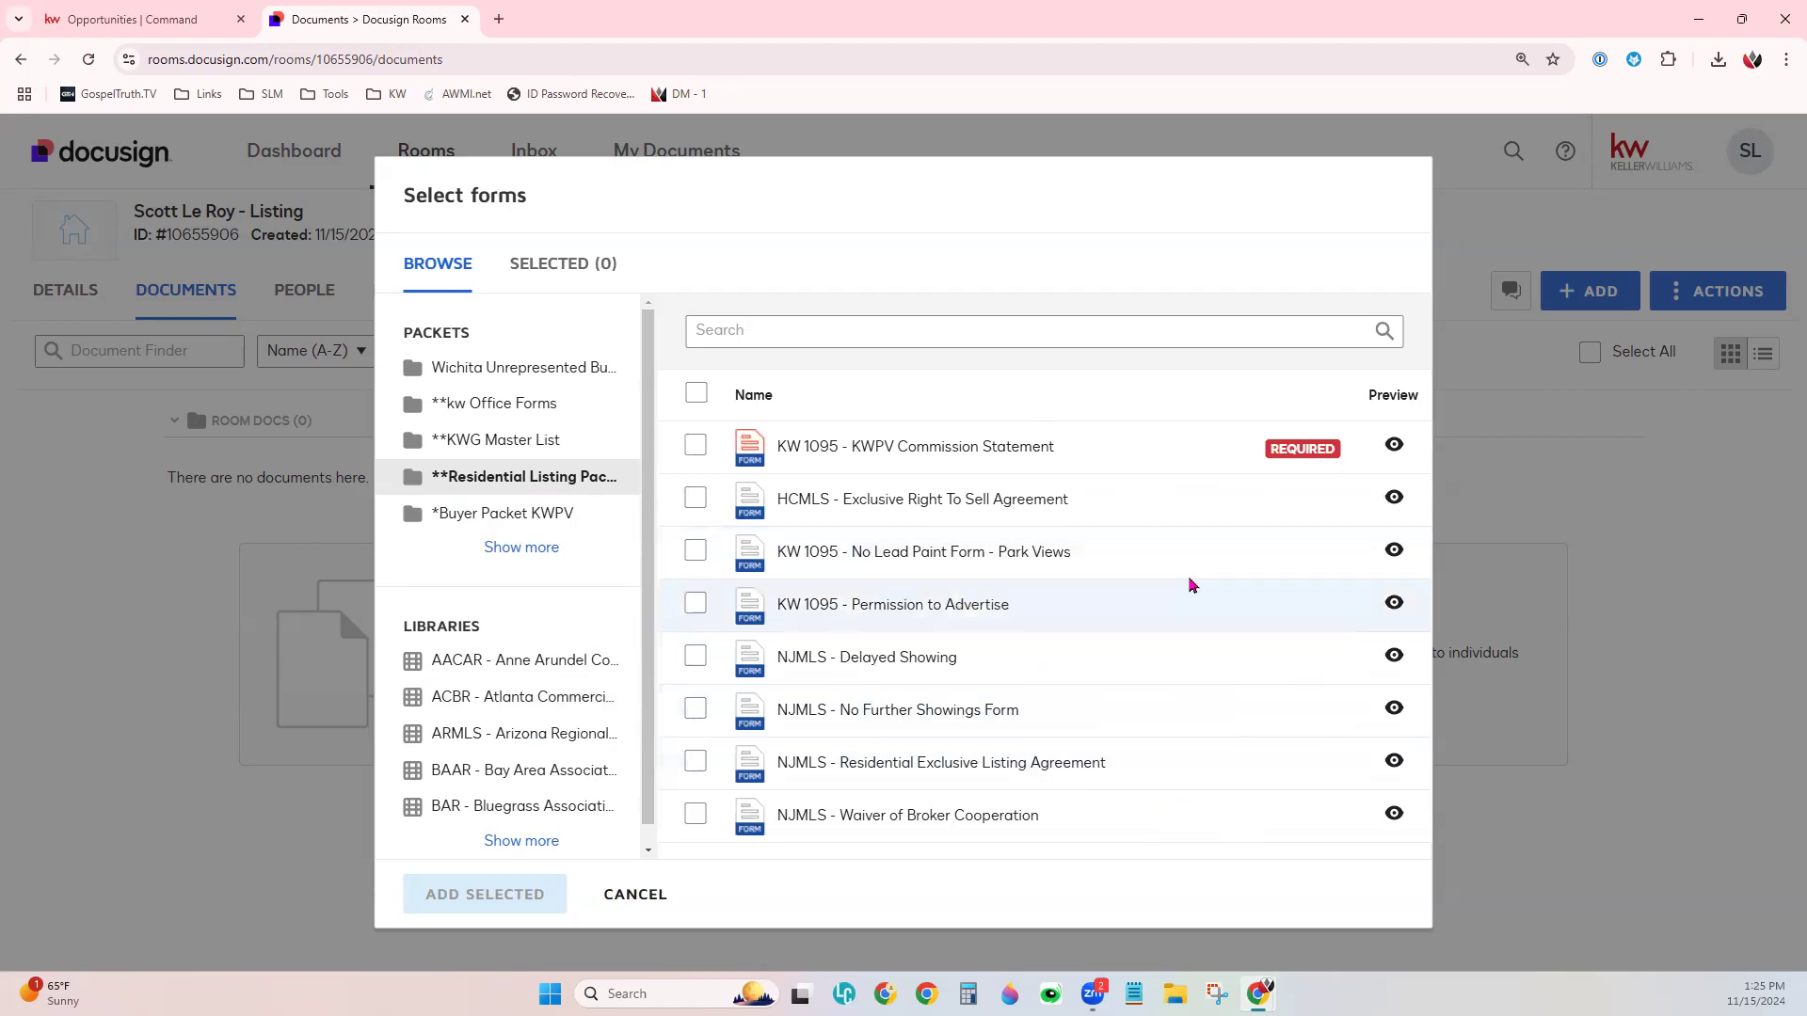
# Show all packets and switch from Wichita Unrepresented to the **KWG Master List packet
pyautogui.click(550, 548)
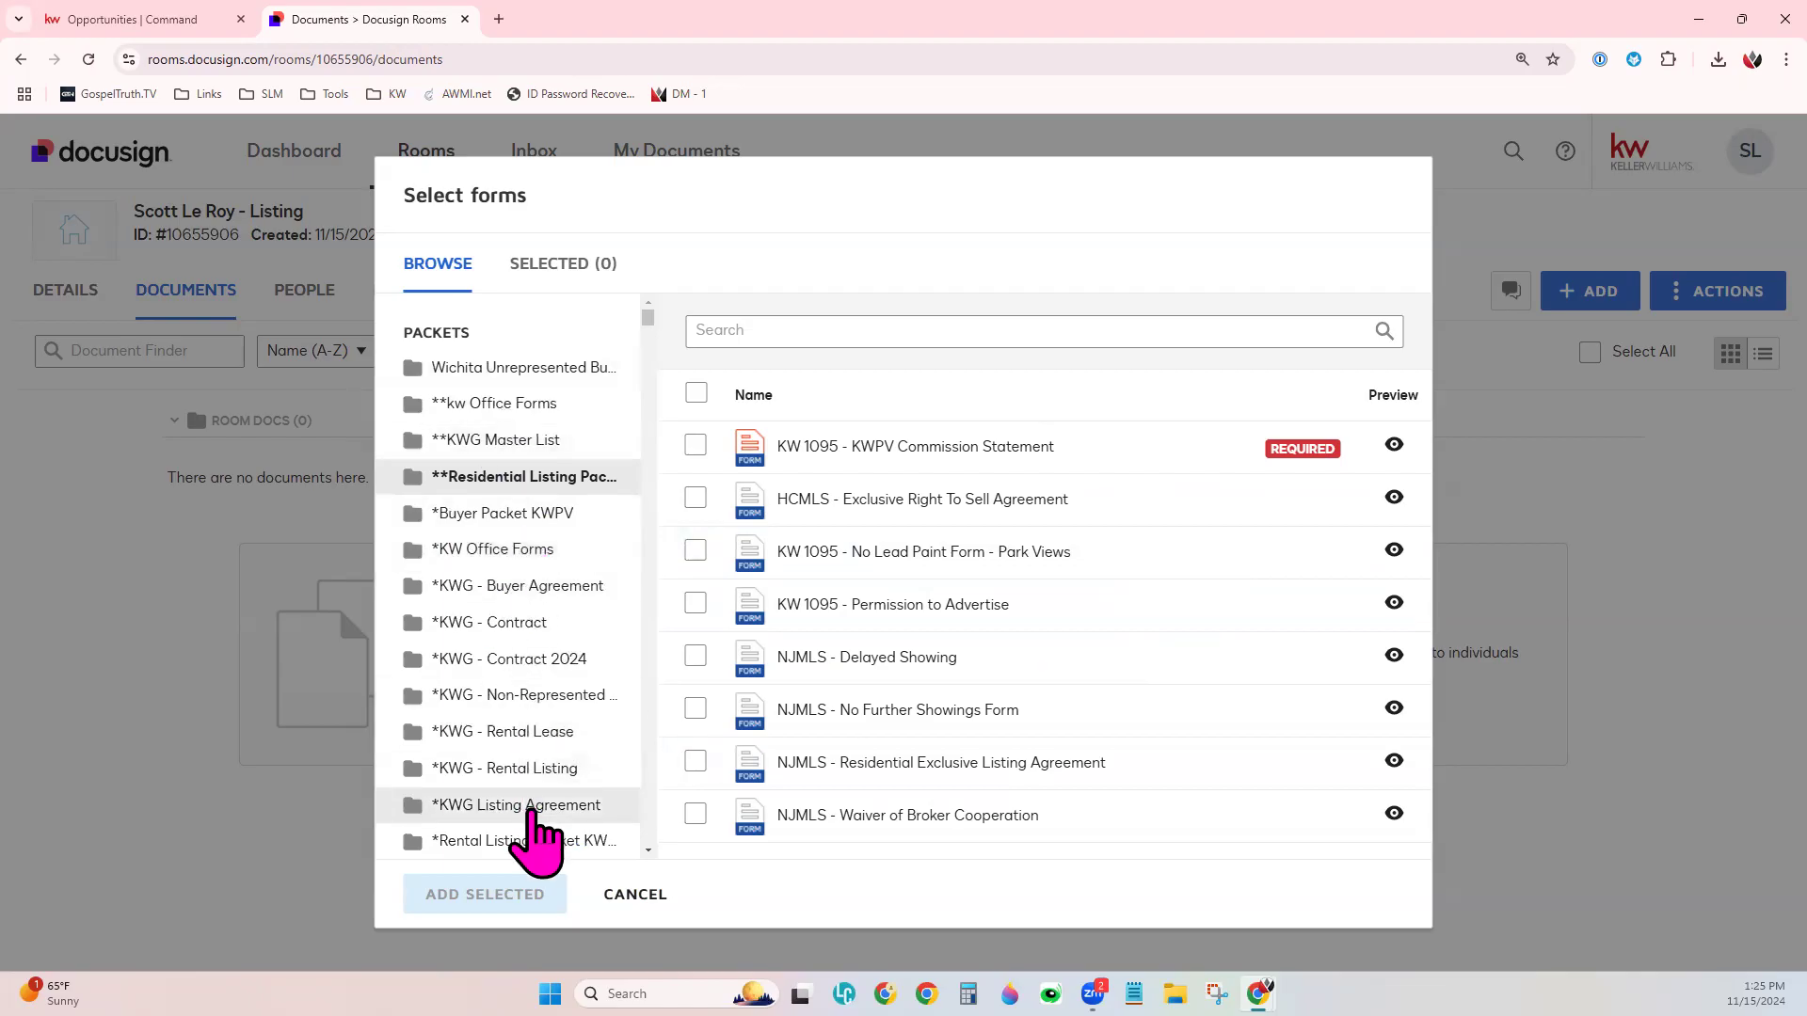
pyautogui.scroll(-2, 562, 745)
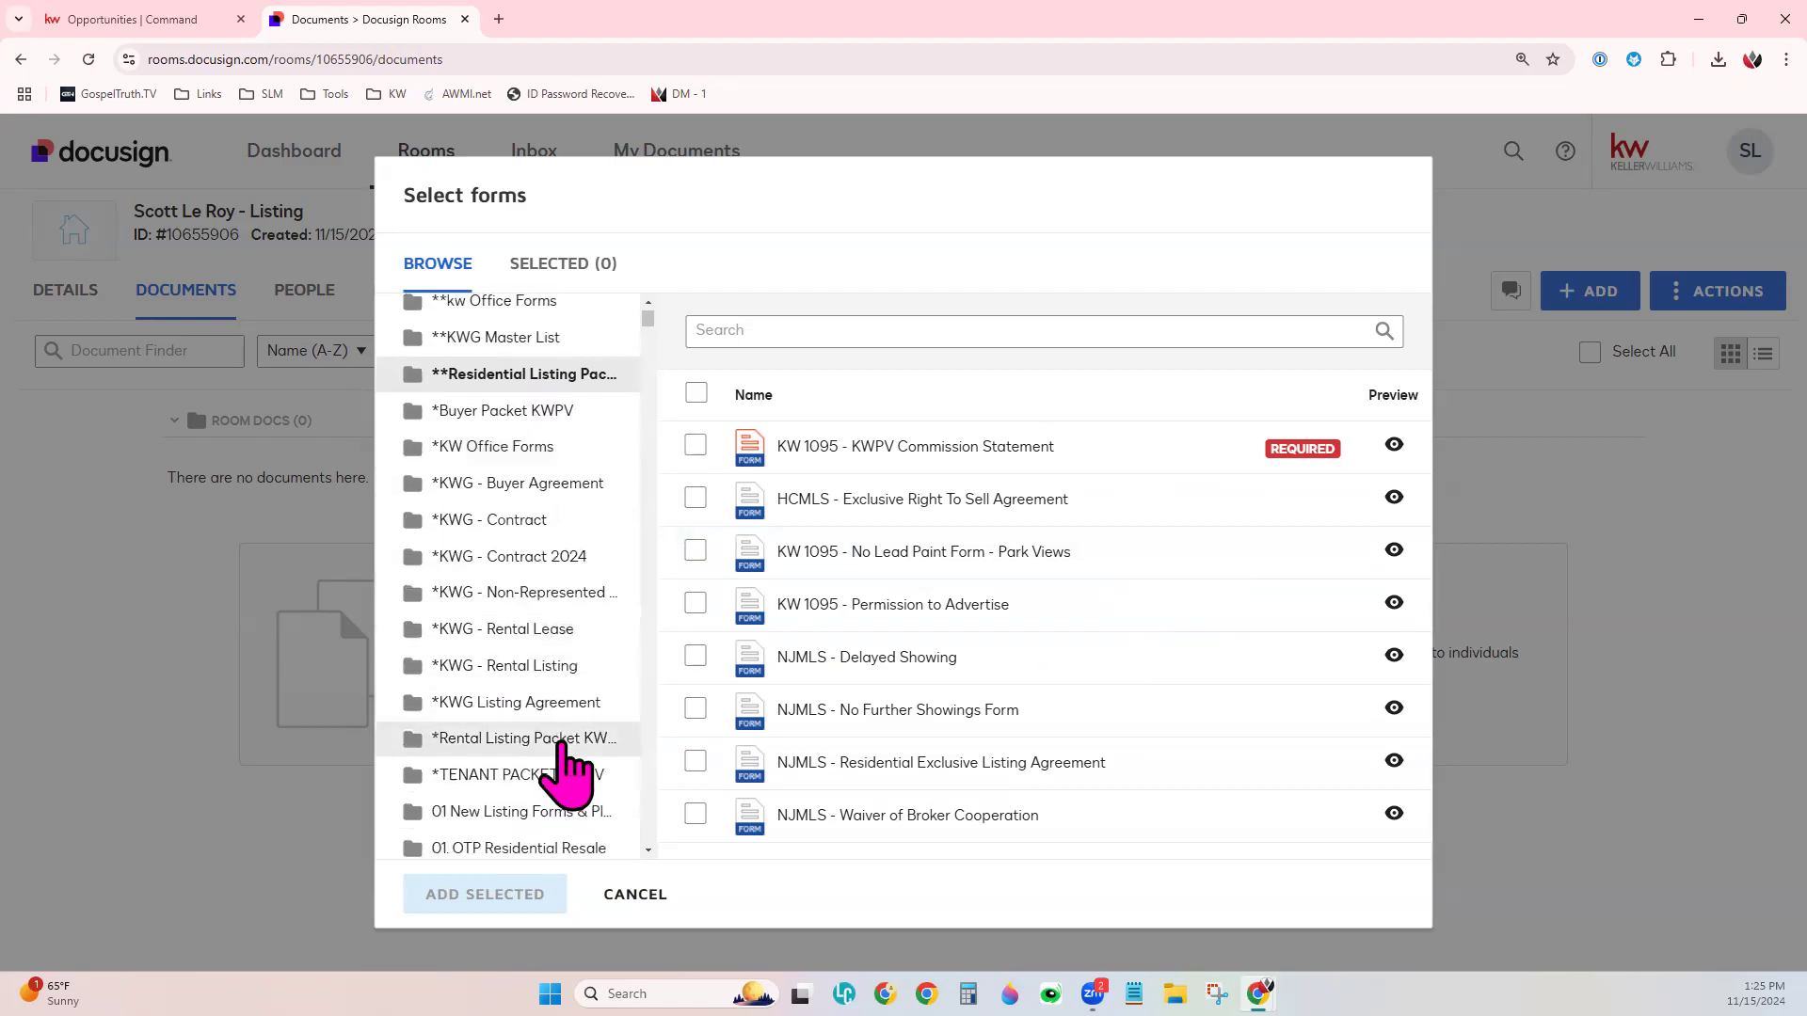
pyautogui.scroll(-1, 564, 767)
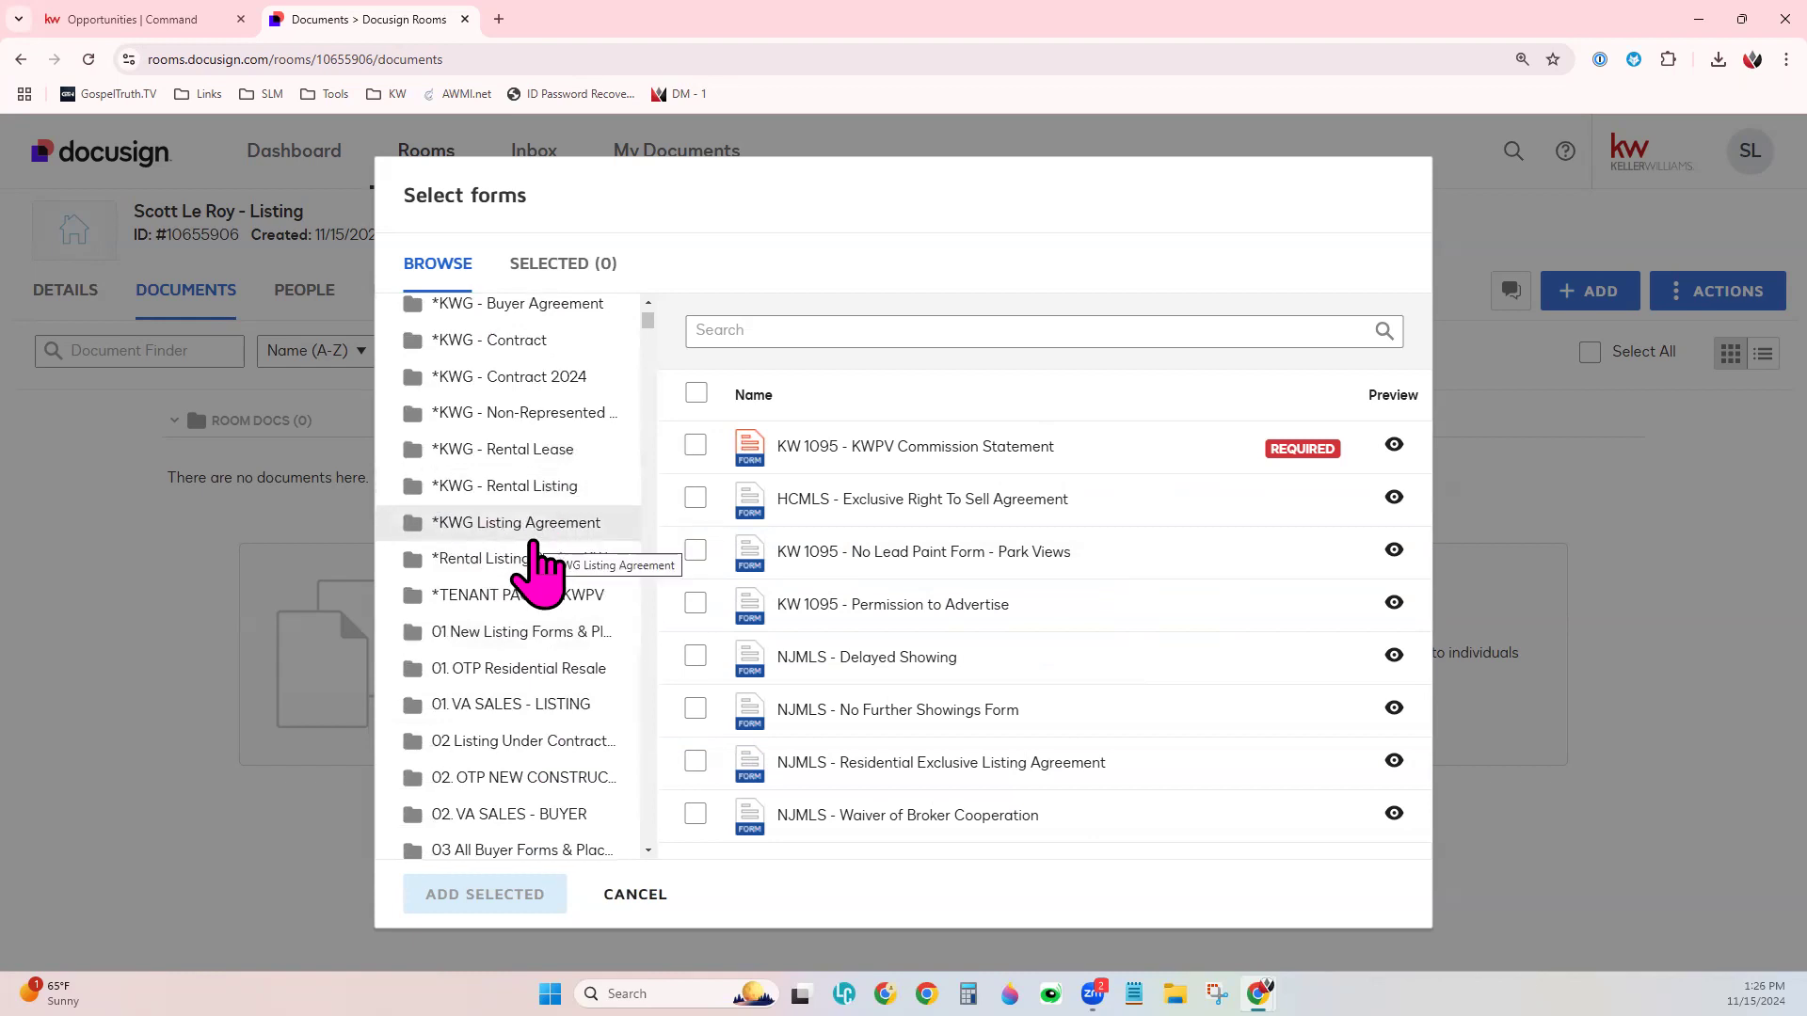
pyautogui.scroll(1, 532, 546)
pyautogui.scroll(2, 537, 570)
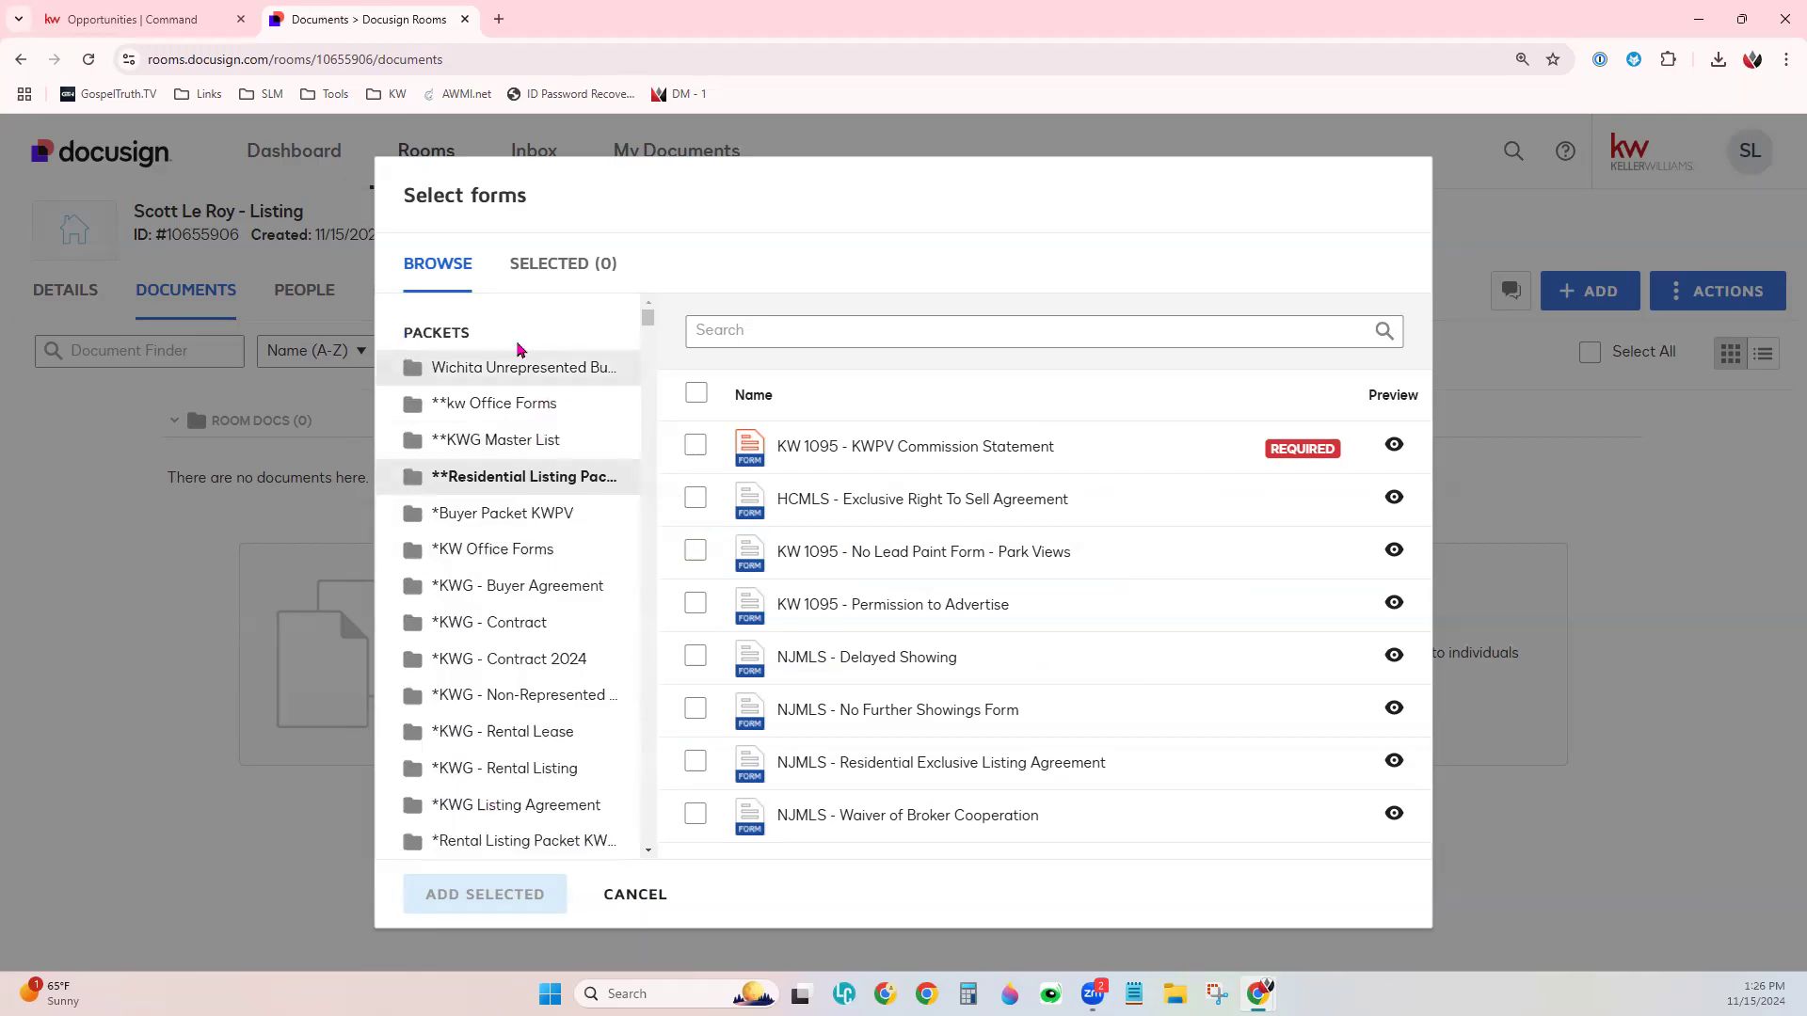
pyautogui.click(478, 380)
pyautogui.click(472, 451)
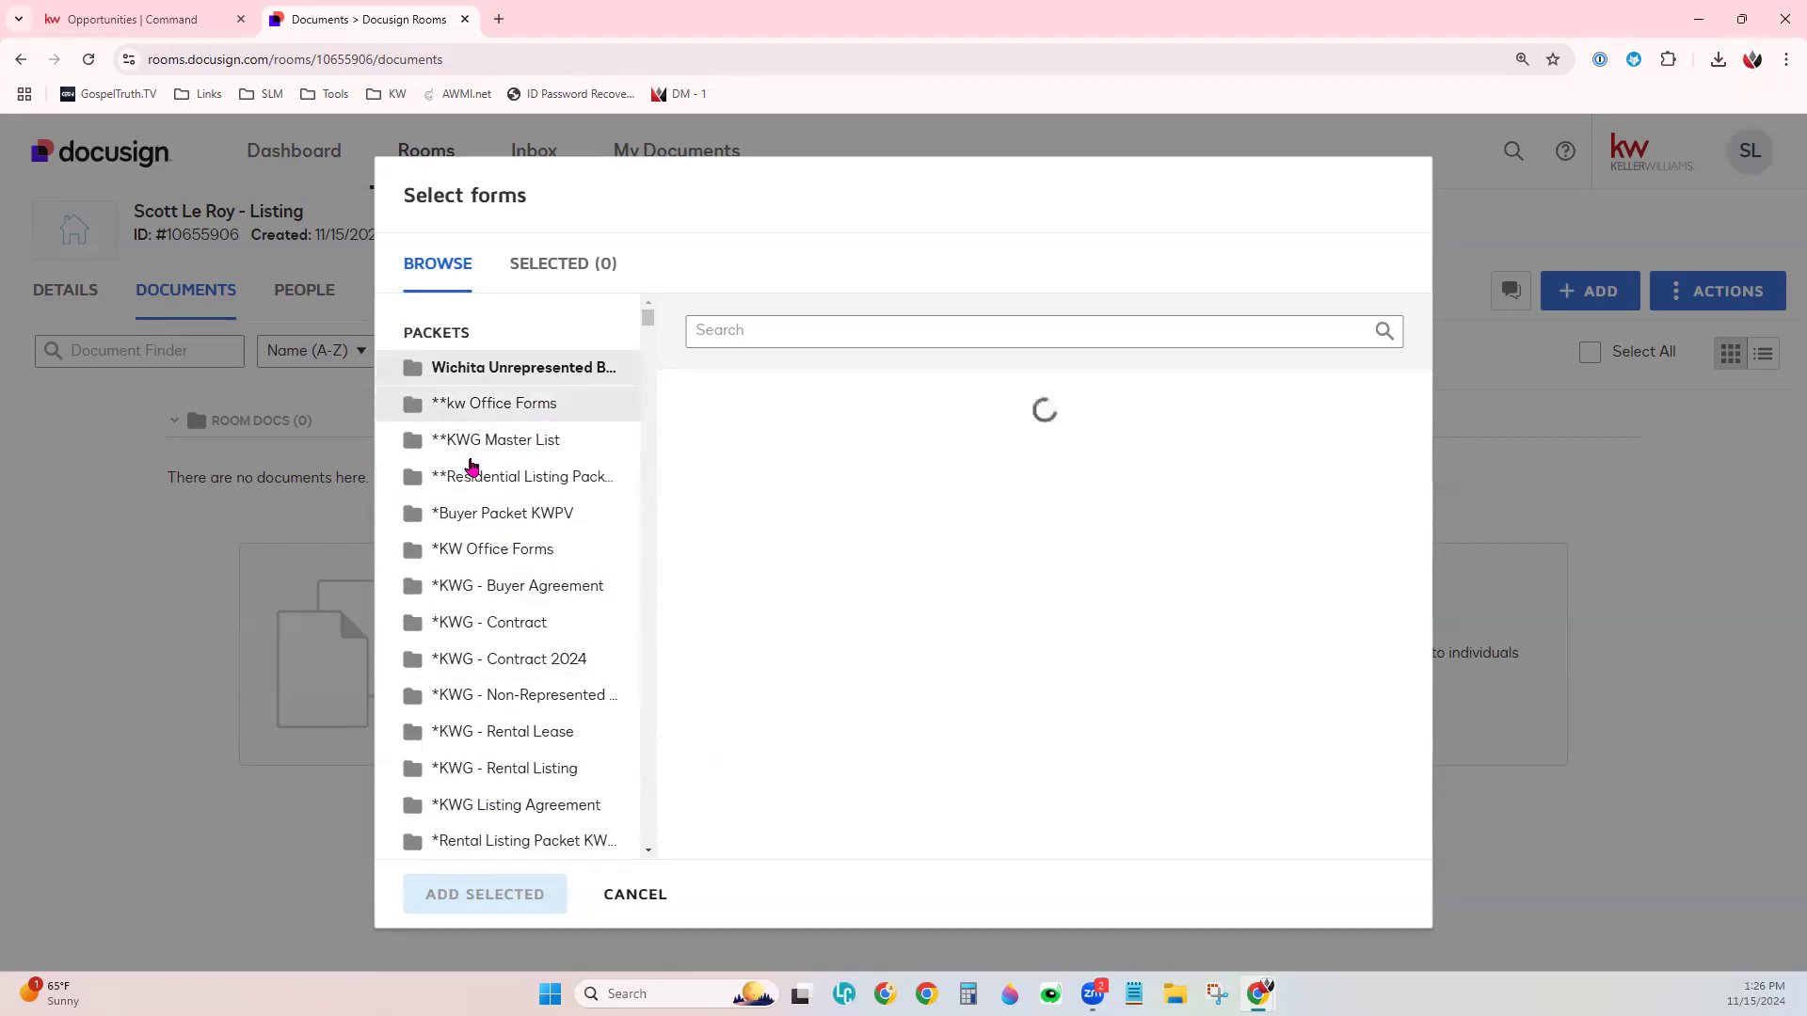
# List the four *Buyer Packet KWPV forms and put the cursor in the forms search box
pyautogui.click(482, 511)
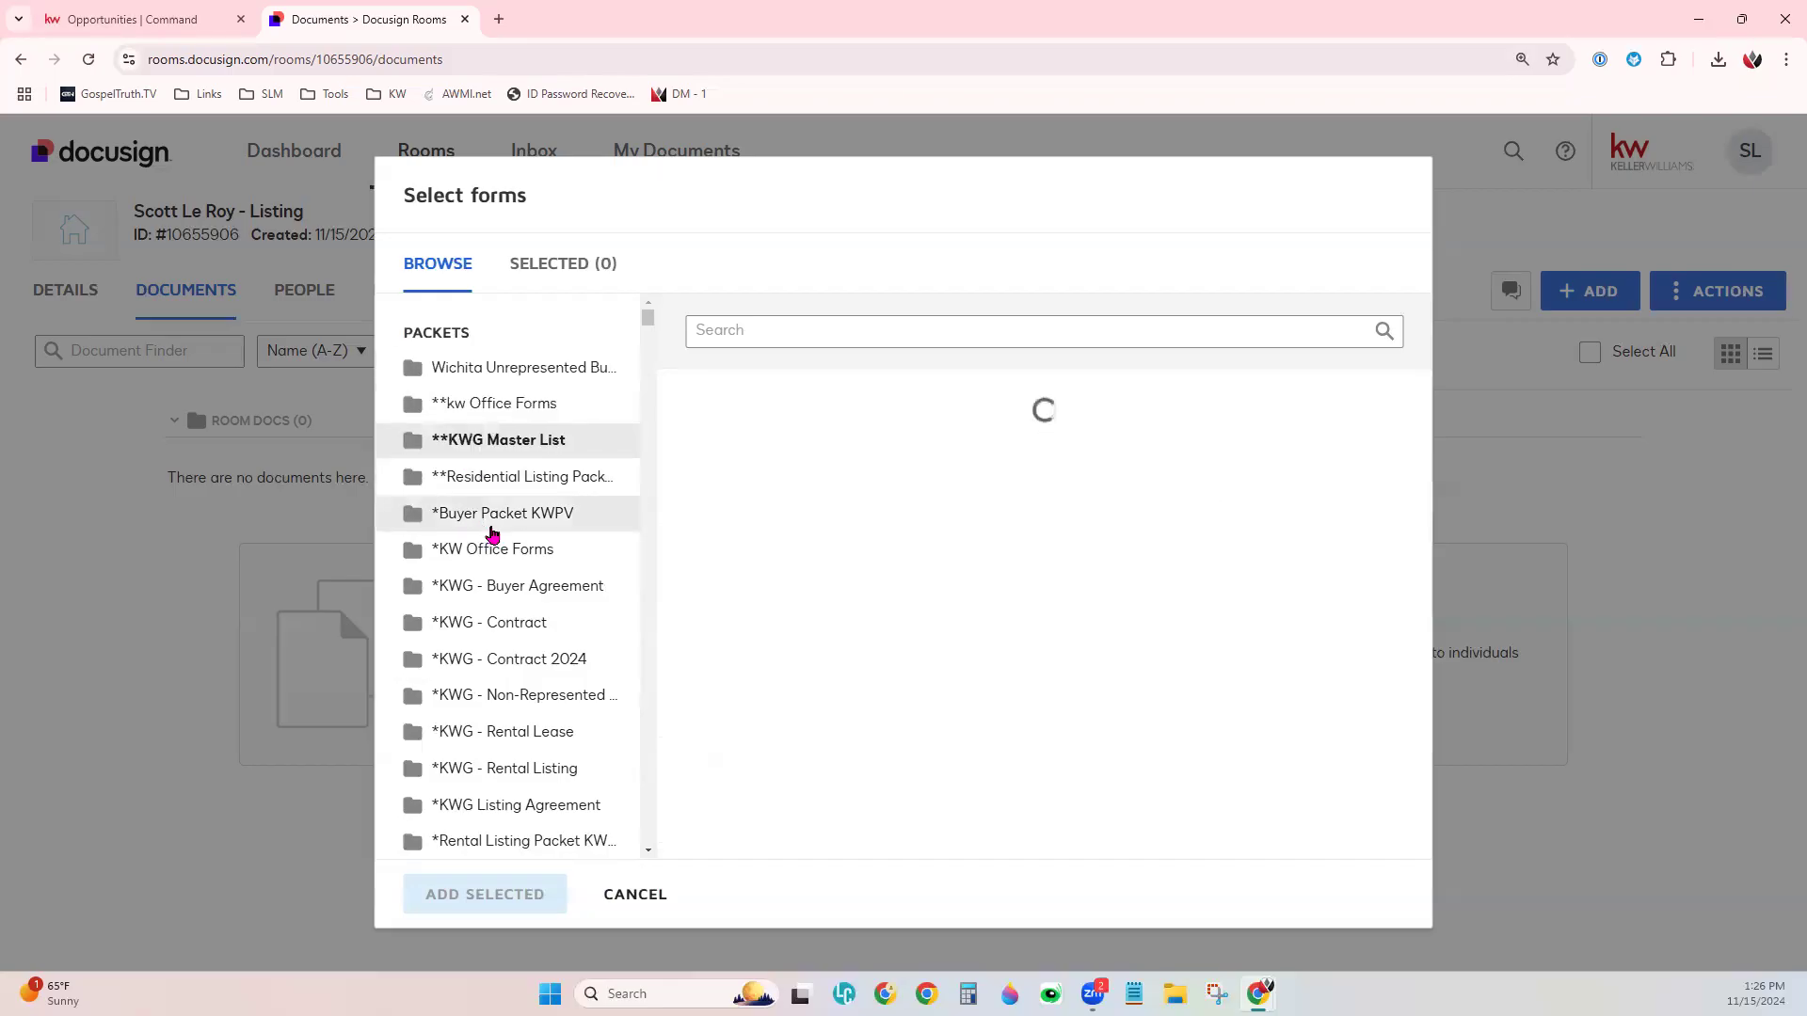
pyautogui.click(797, 339)
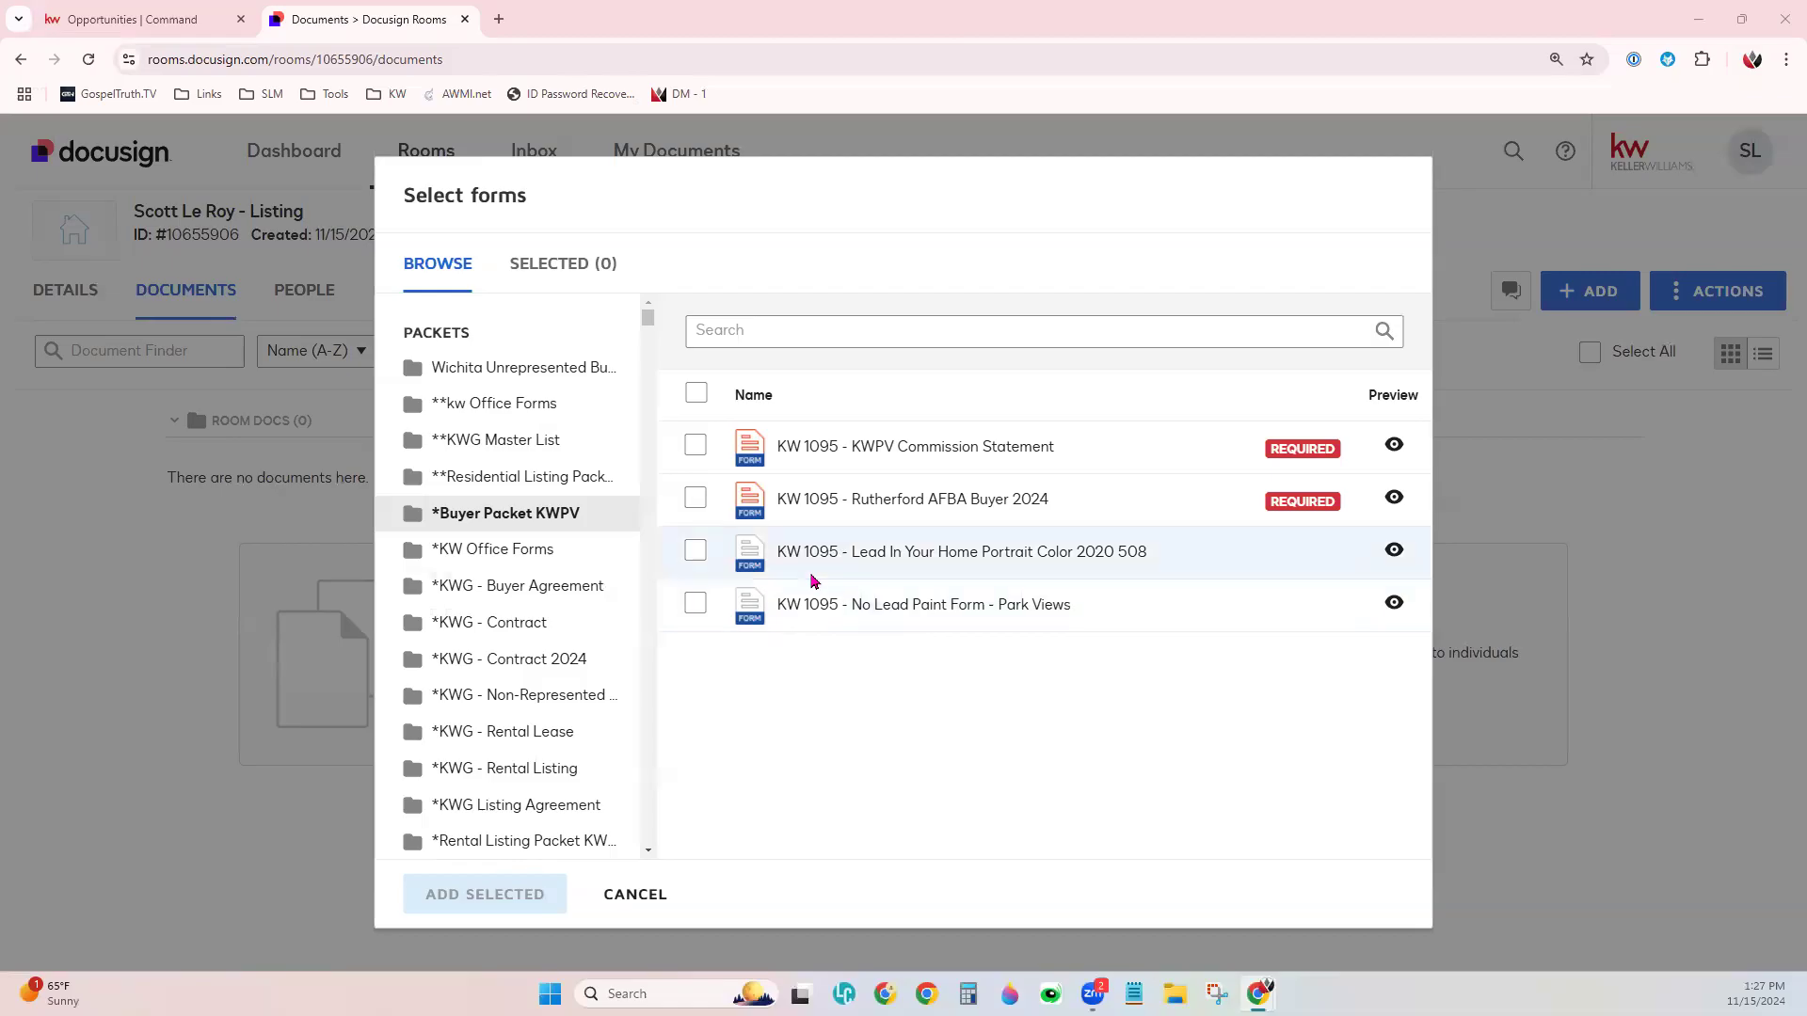
pyautogui.click(865, 329)
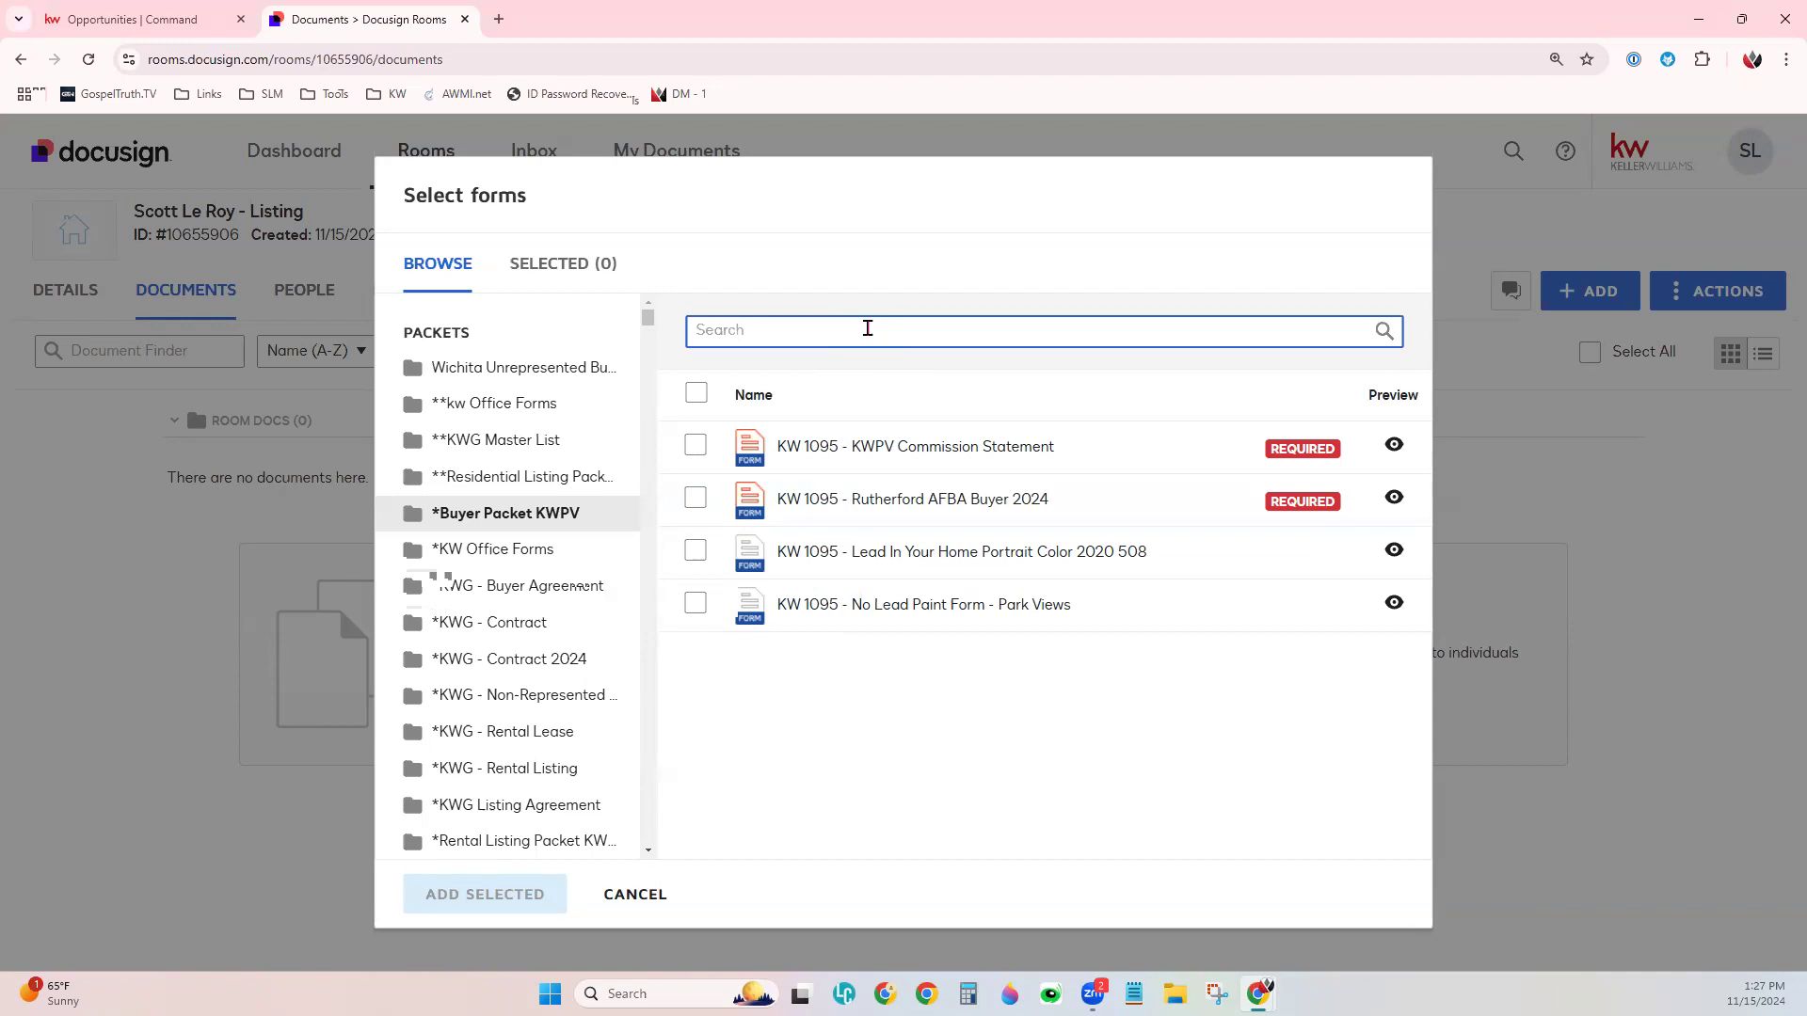
# Search the forms for 'lease' instead of 'rent', checking the kw Office Forms and KWG - Contract packets
pyautogui.write('rent')
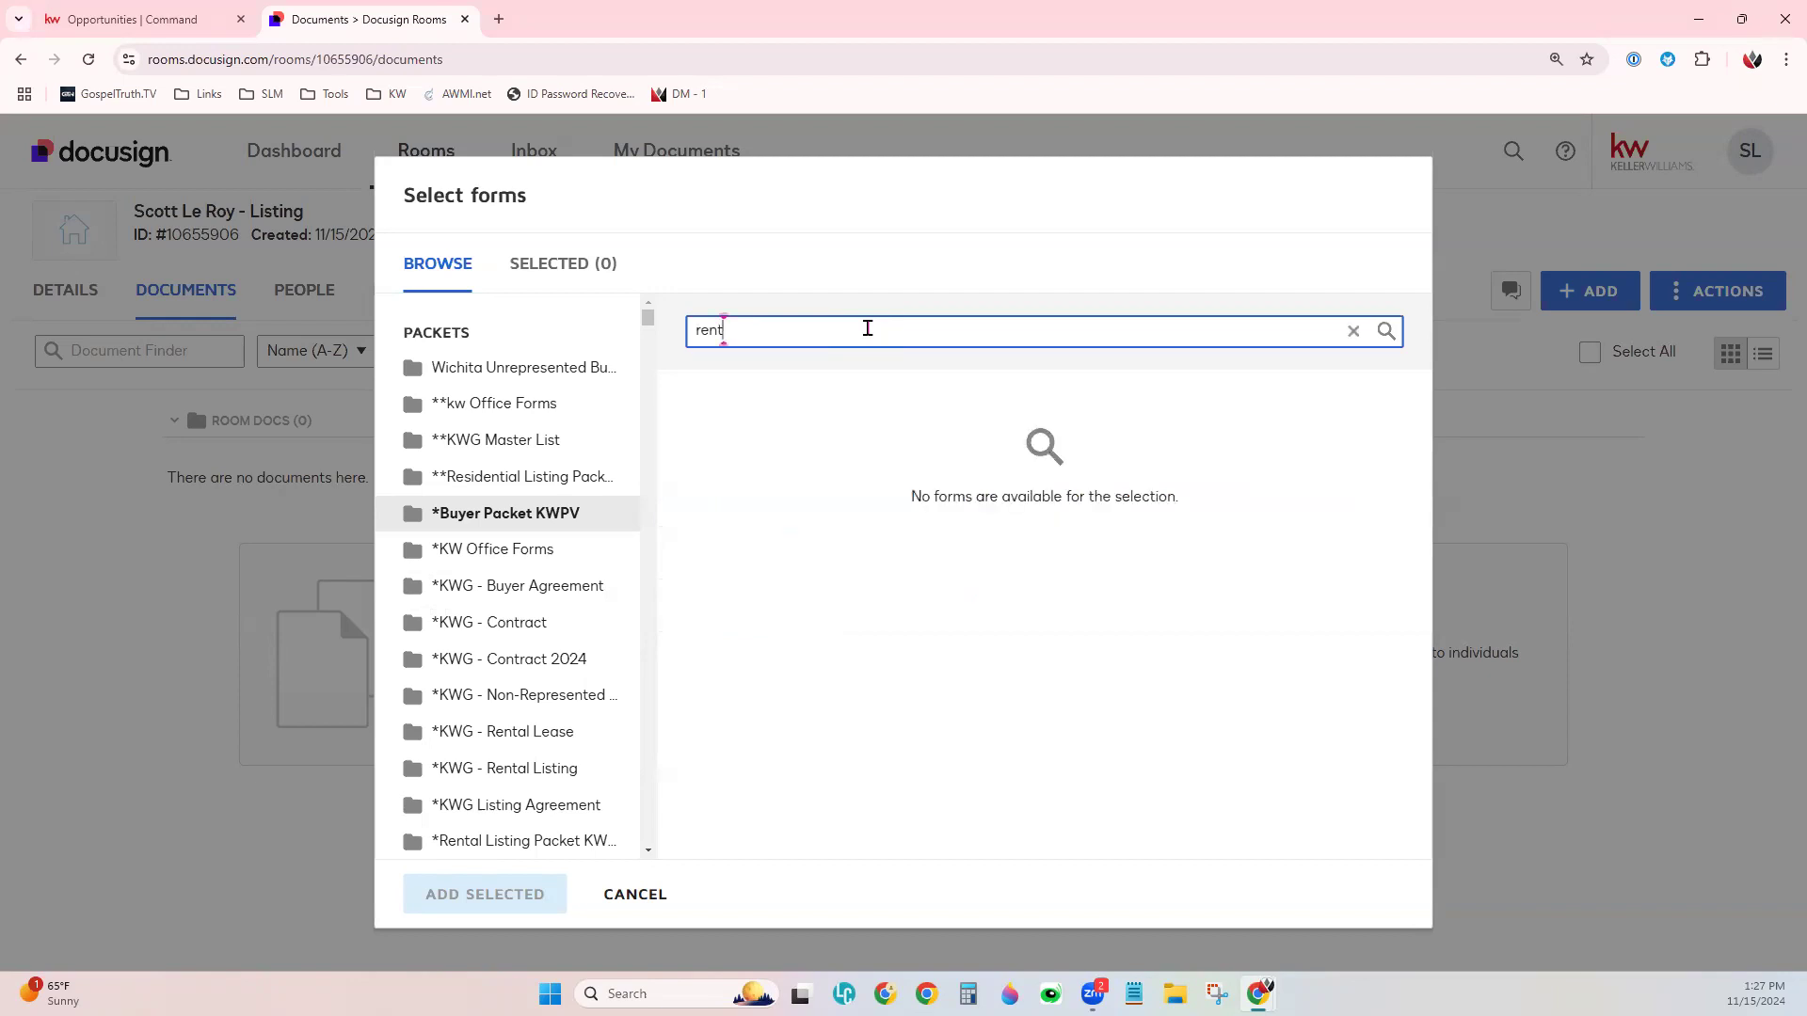
pyautogui.press('BackSpace')
pyautogui.press('BackSpace')
pyautogui.press('BackSpace')
pyautogui.press('BackSpace')
pyautogui.write('lease')
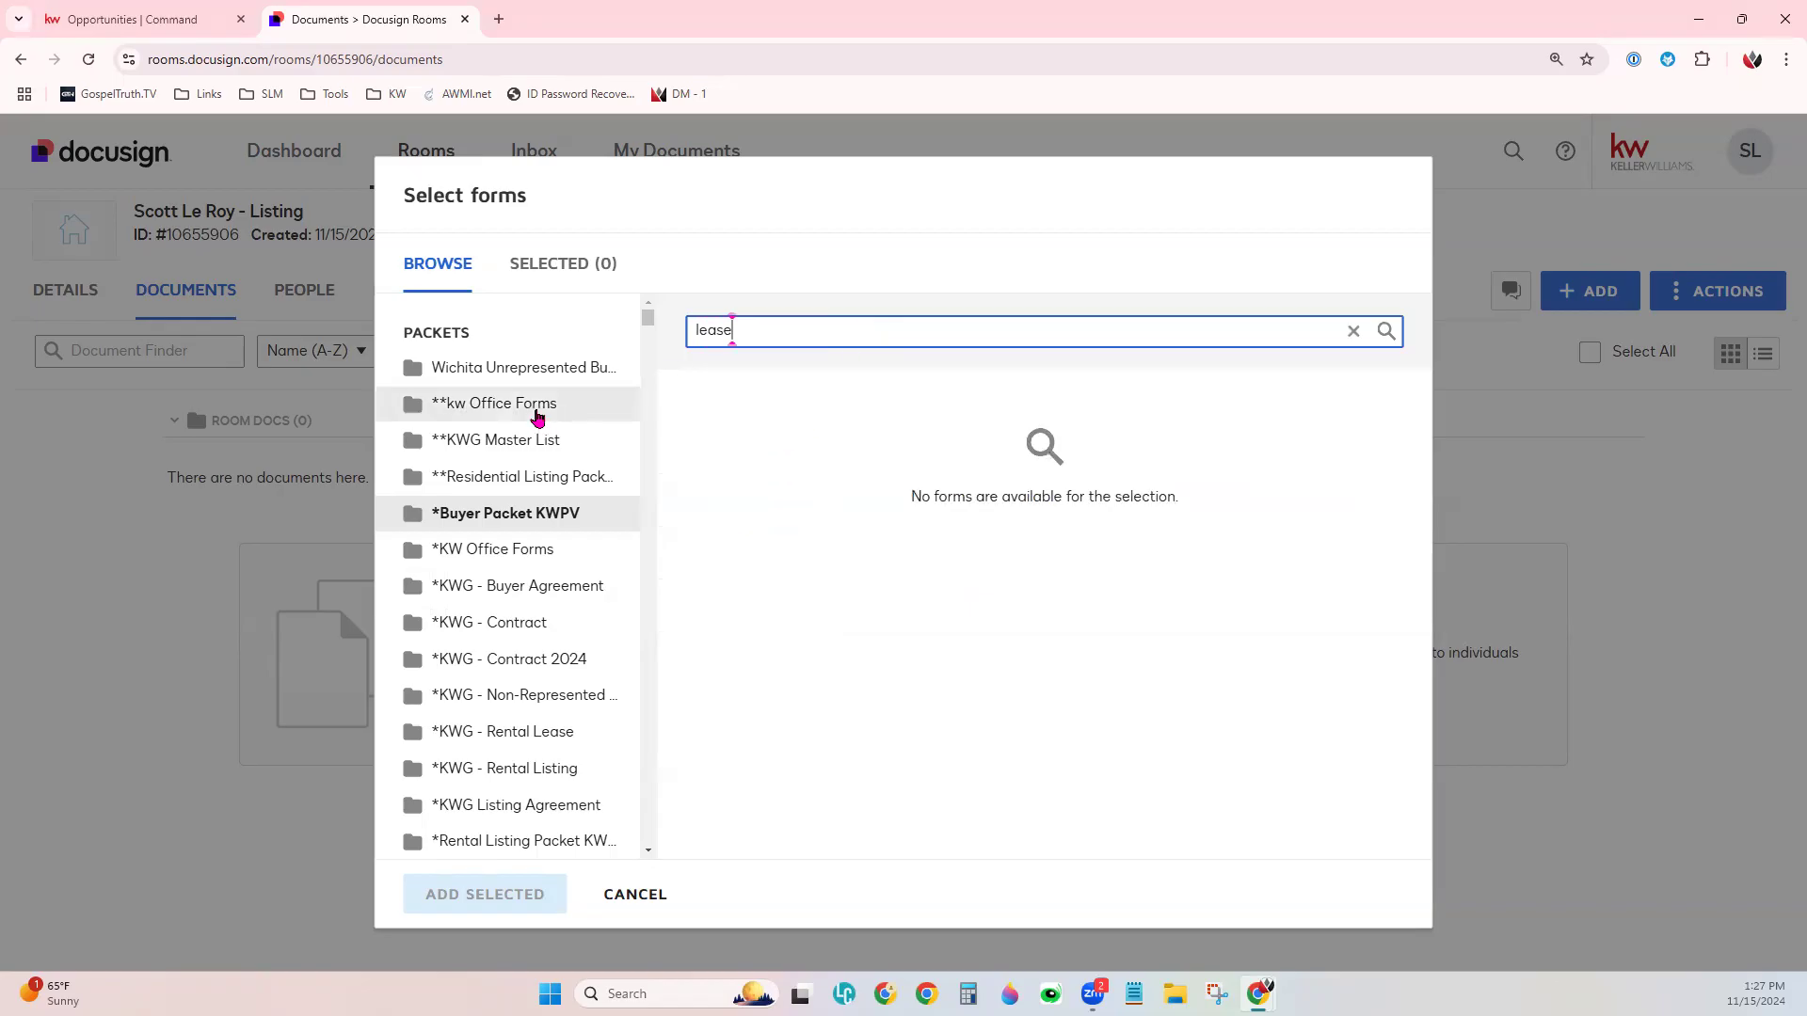
pyautogui.click(532, 380)
pyautogui.click(521, 415)
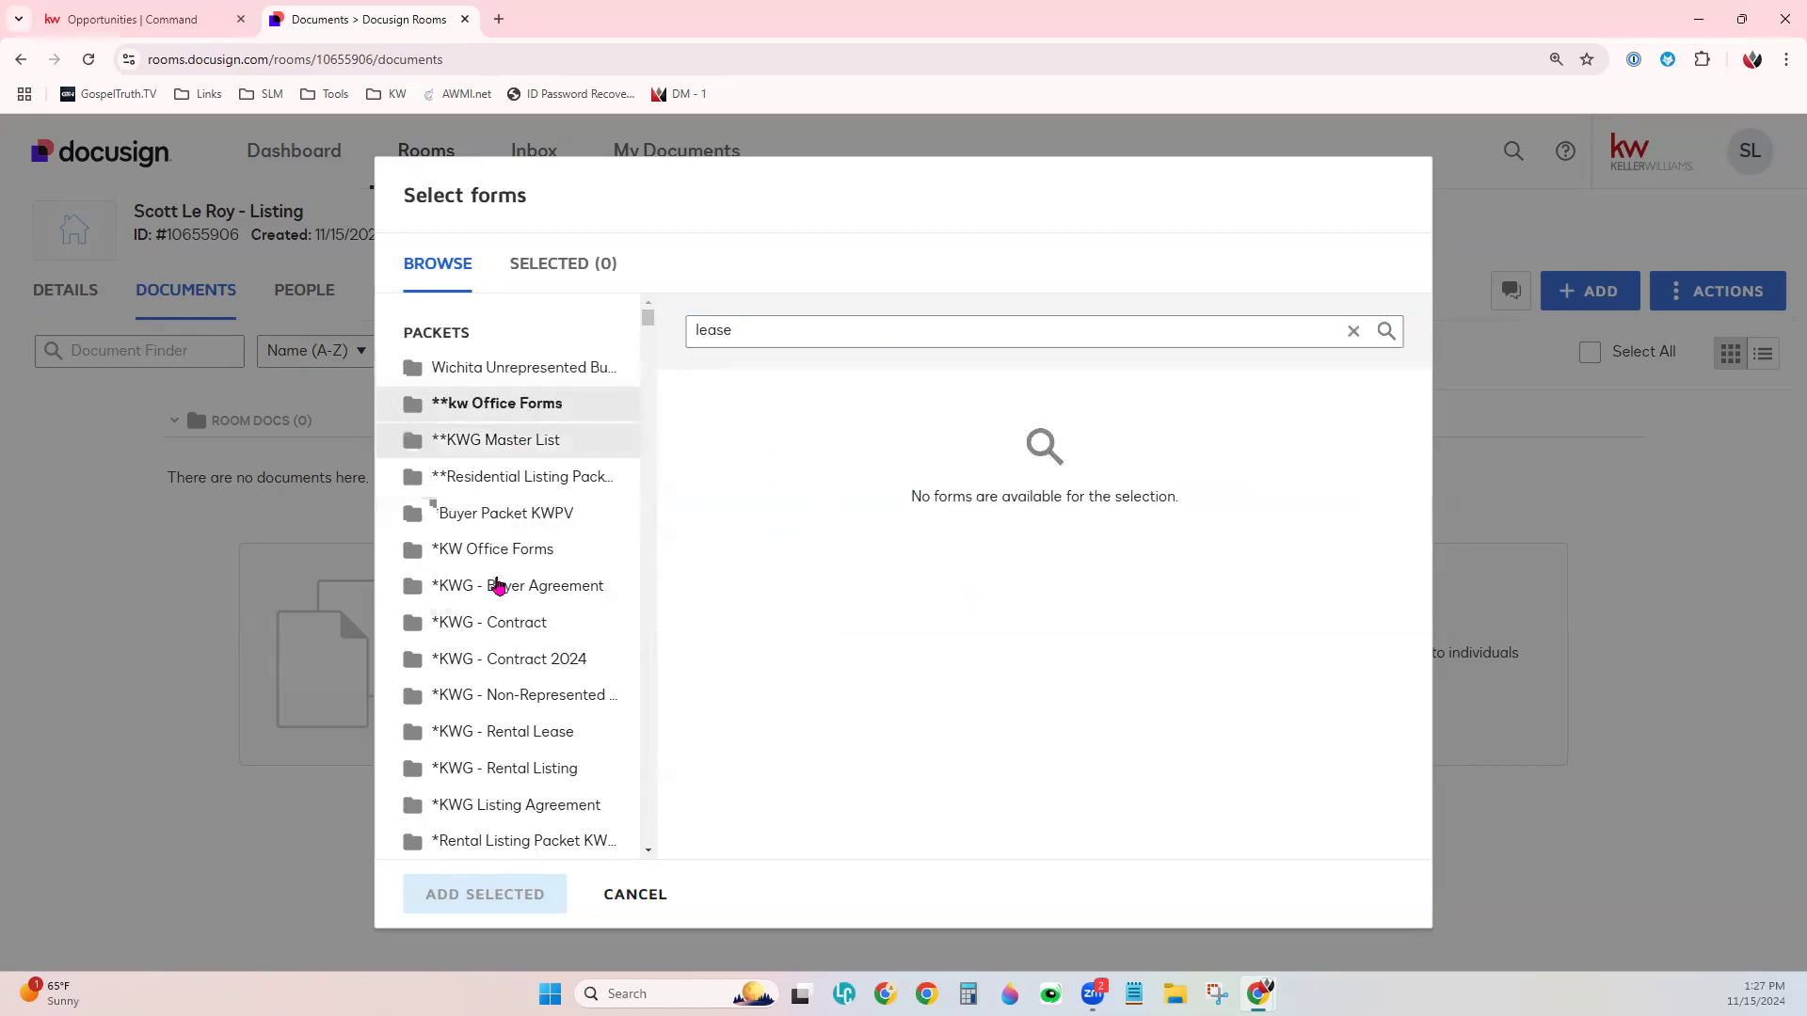
pyautogui.click(509, 624)
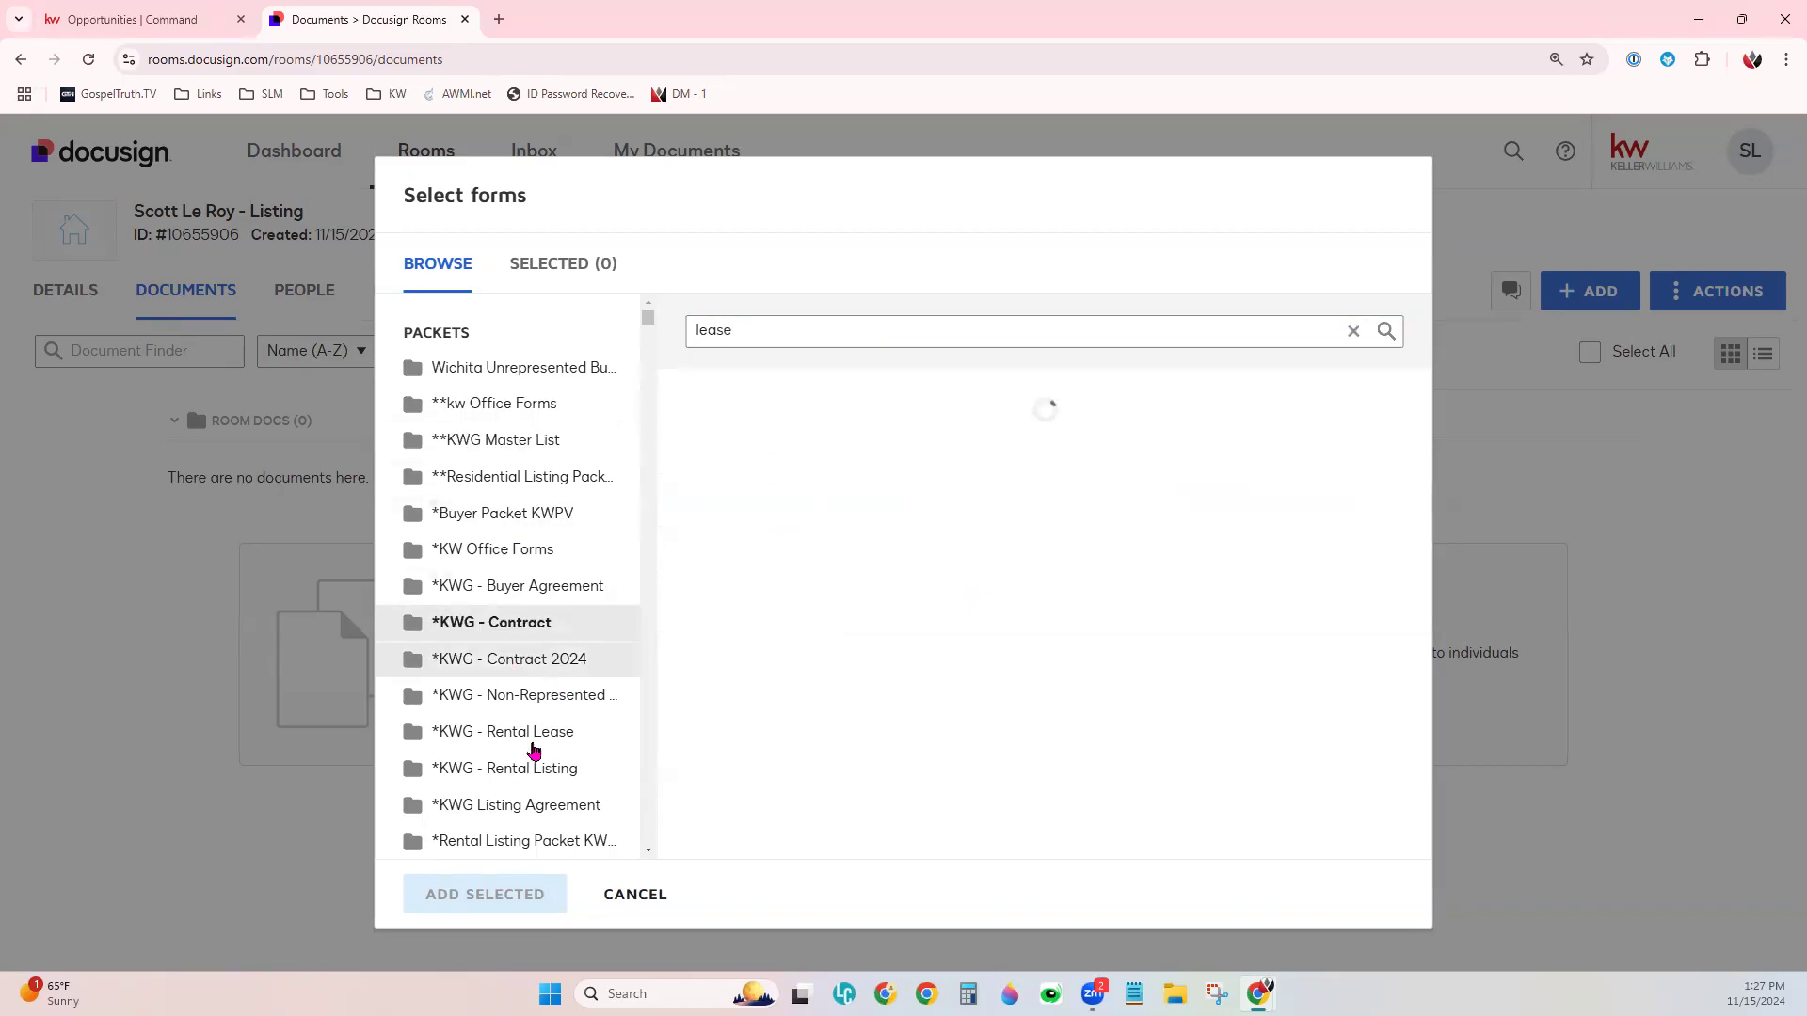
# Check the KWG Listing Agreement packet, then collapse the folder list and show AACAR lease forms
pyautogui.press('Down')
pyautogui.press('Down')
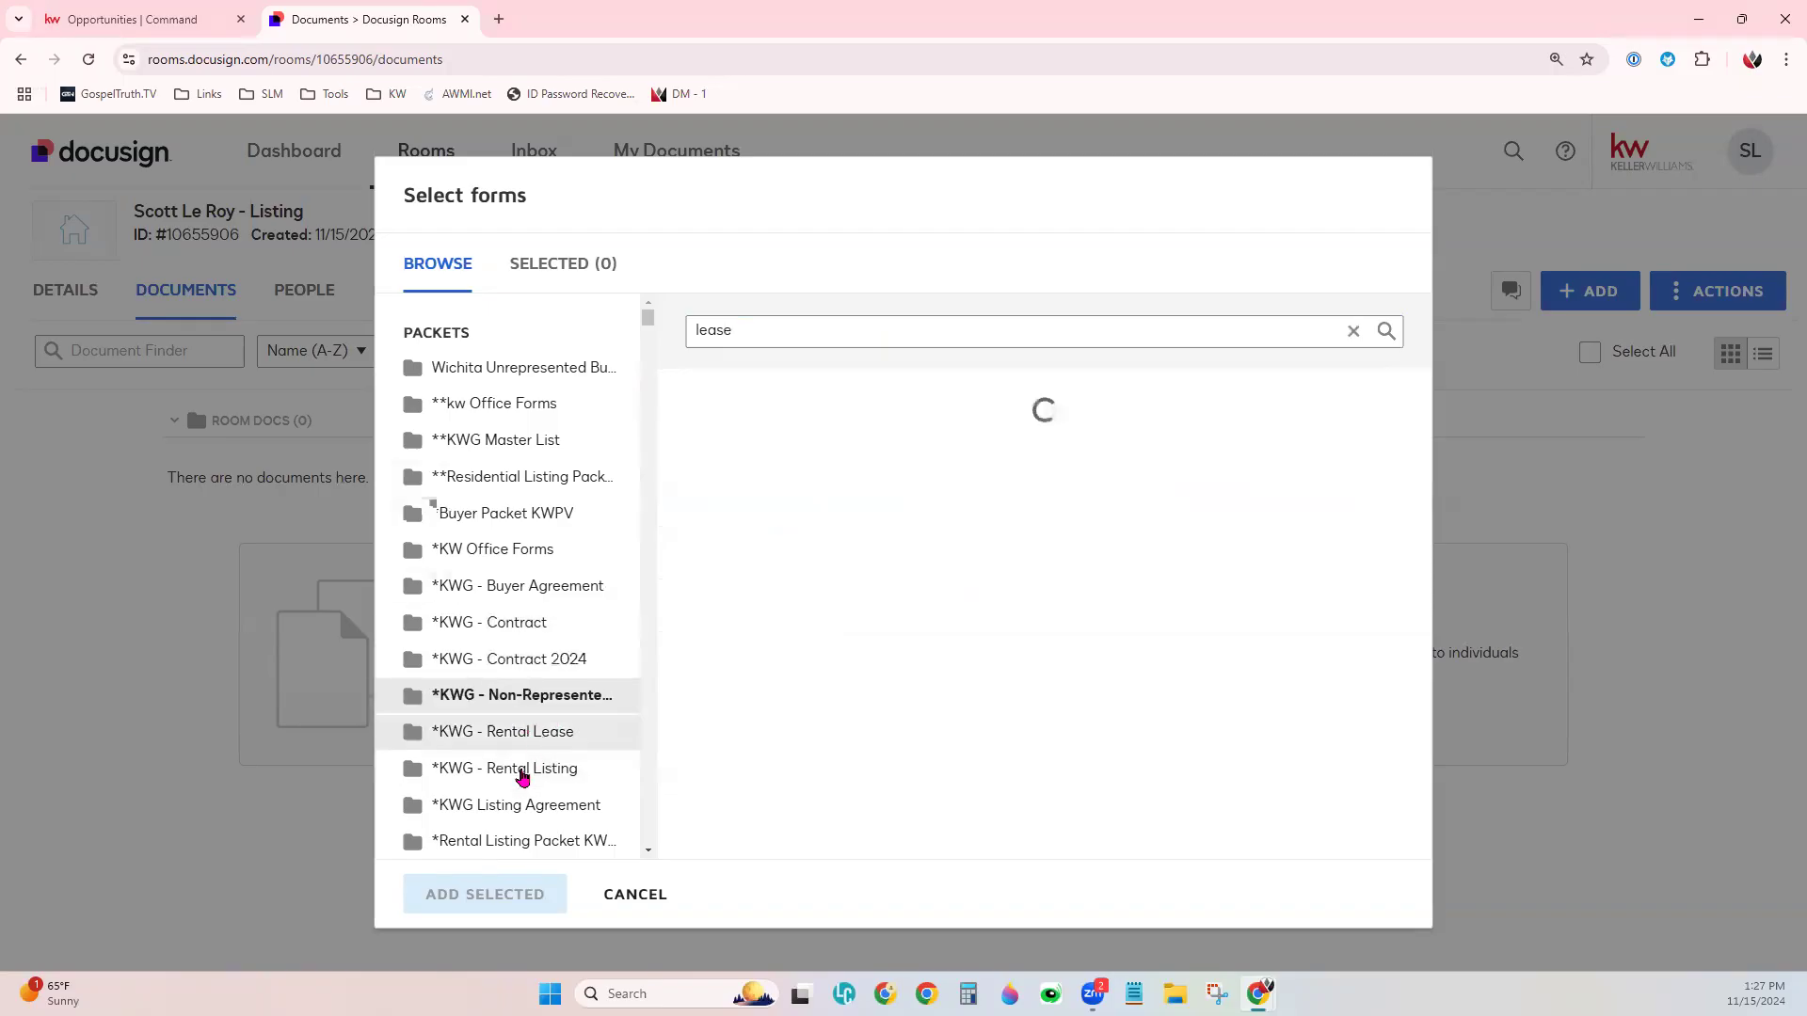
pyautogui.click(557, 805)
pyautogui.scroll(-1, 638, 728)
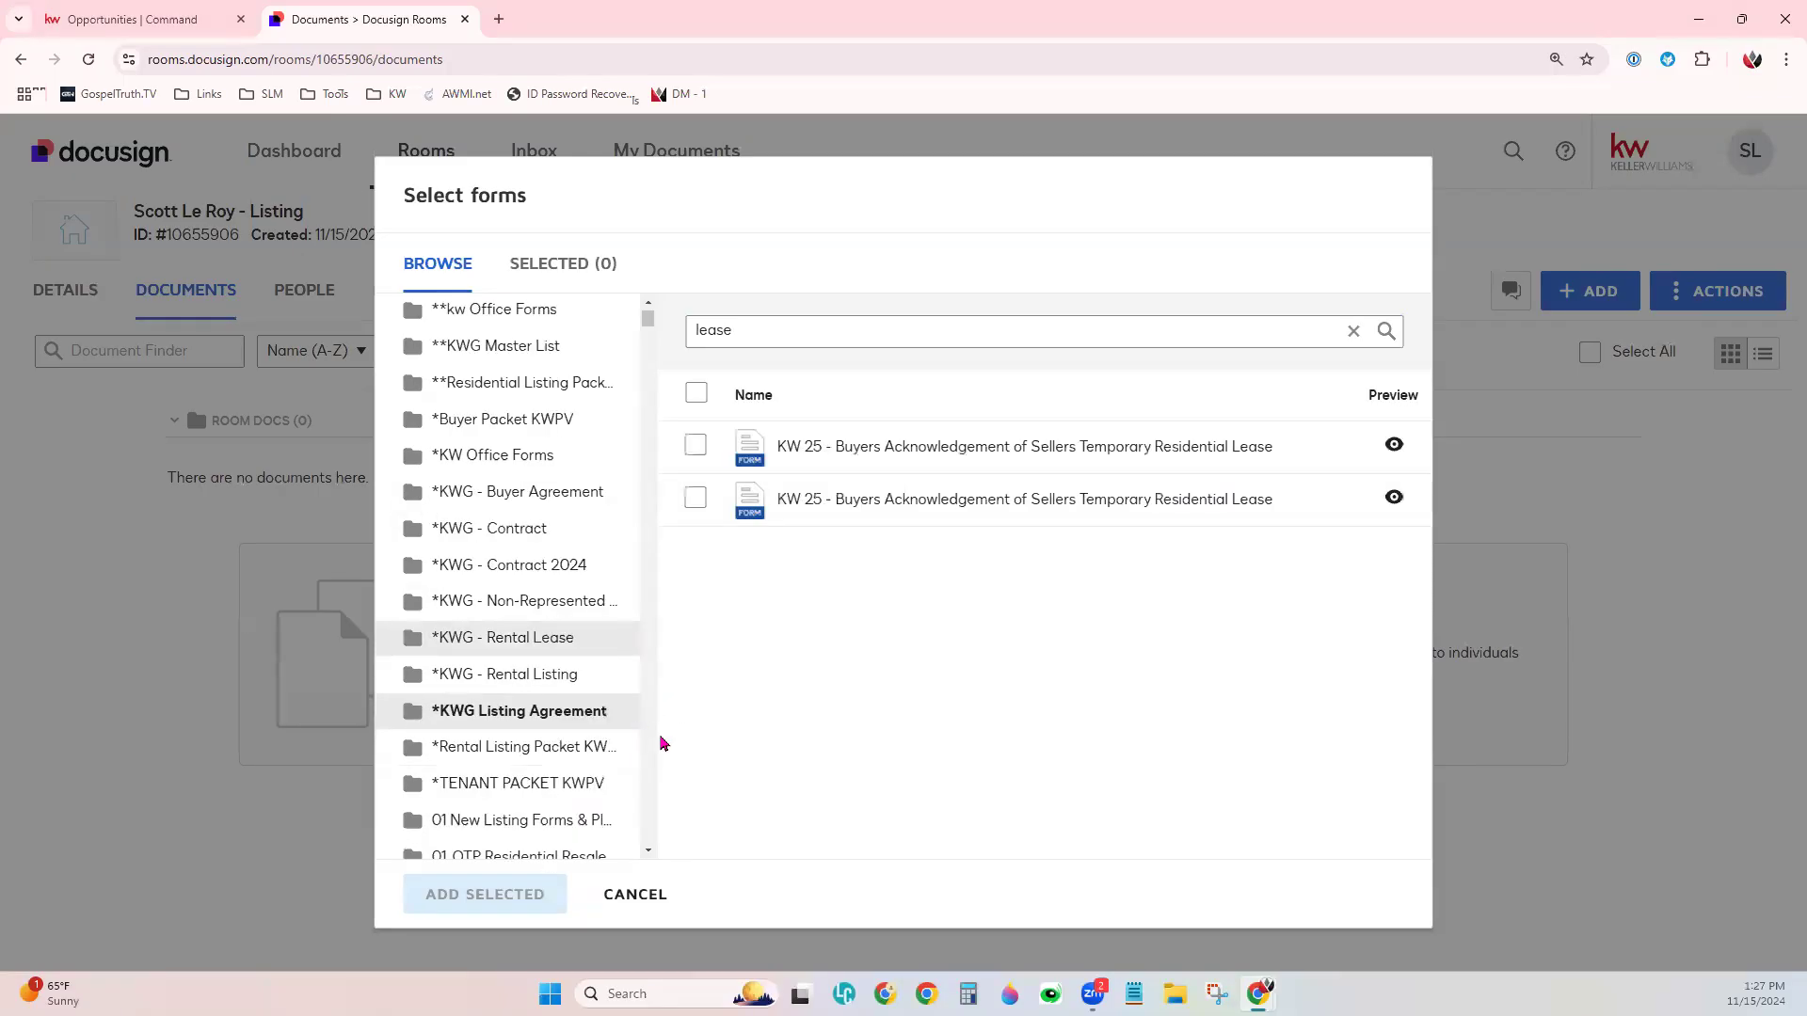
pyautogui.moveTo(641, 624); pyautogui.dragTo(645, 834)
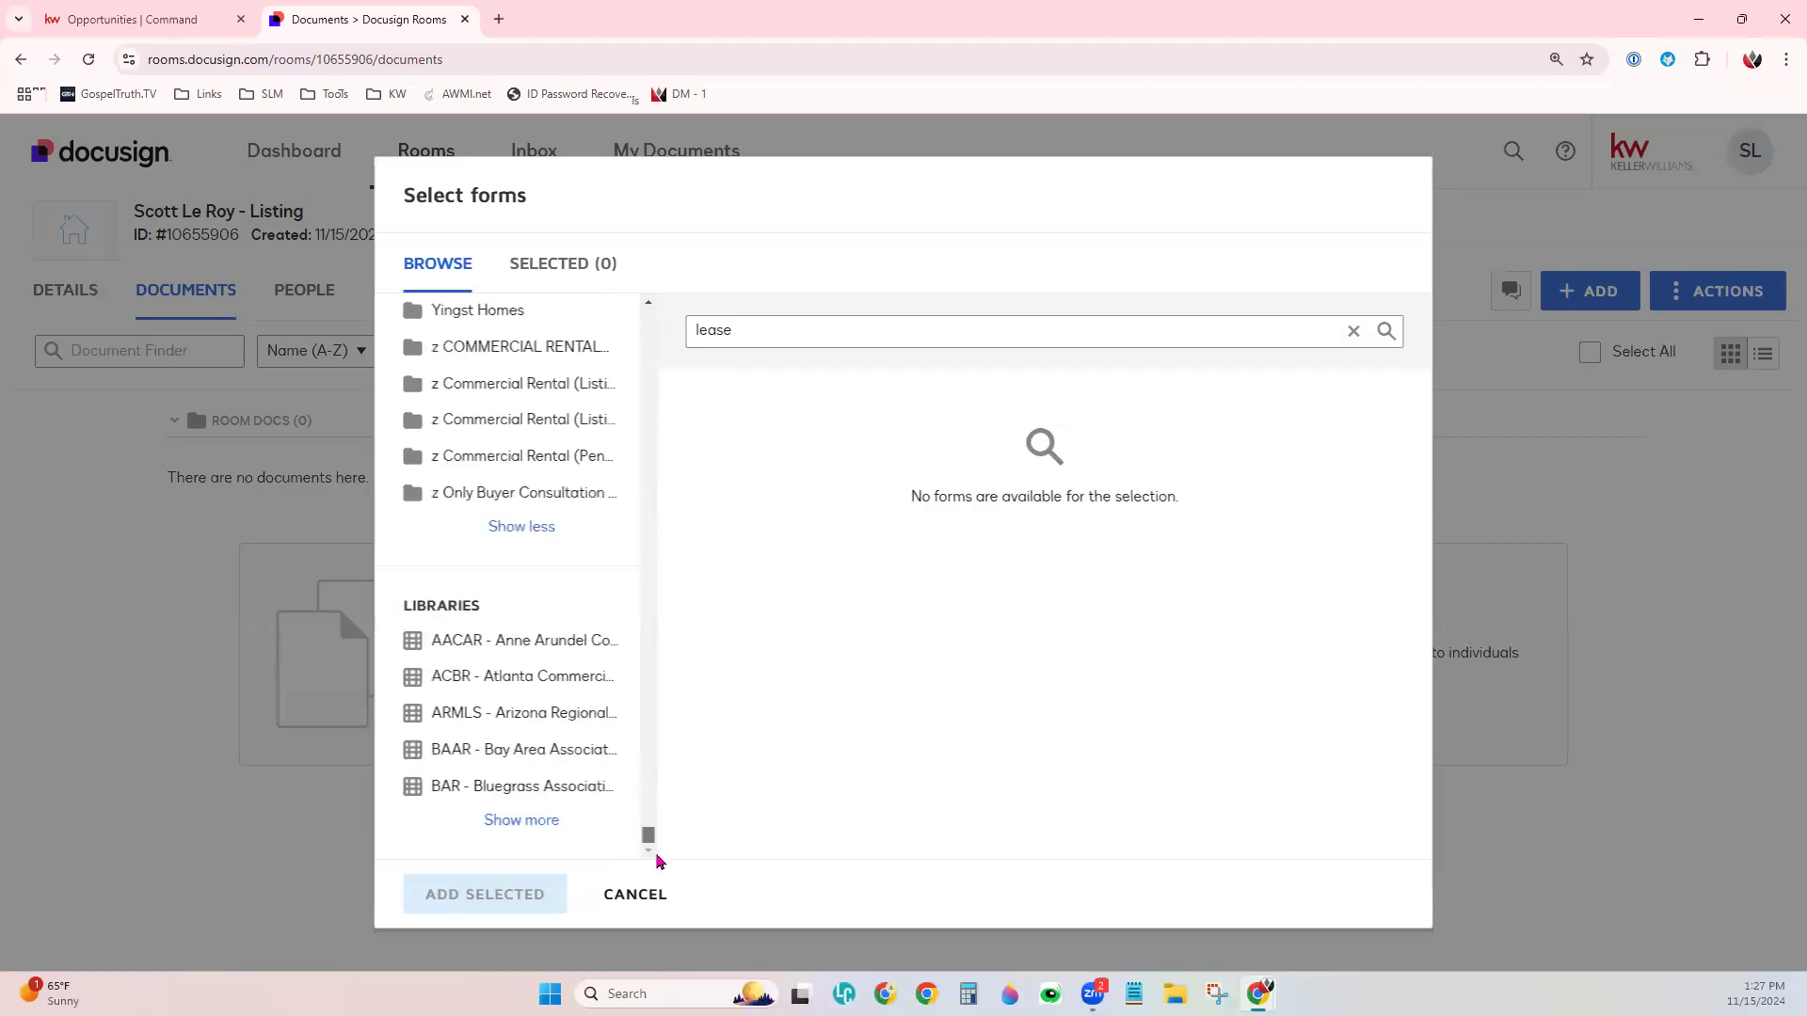
pyautogui.click(541, 529)
pyautogui.click(517, 640)
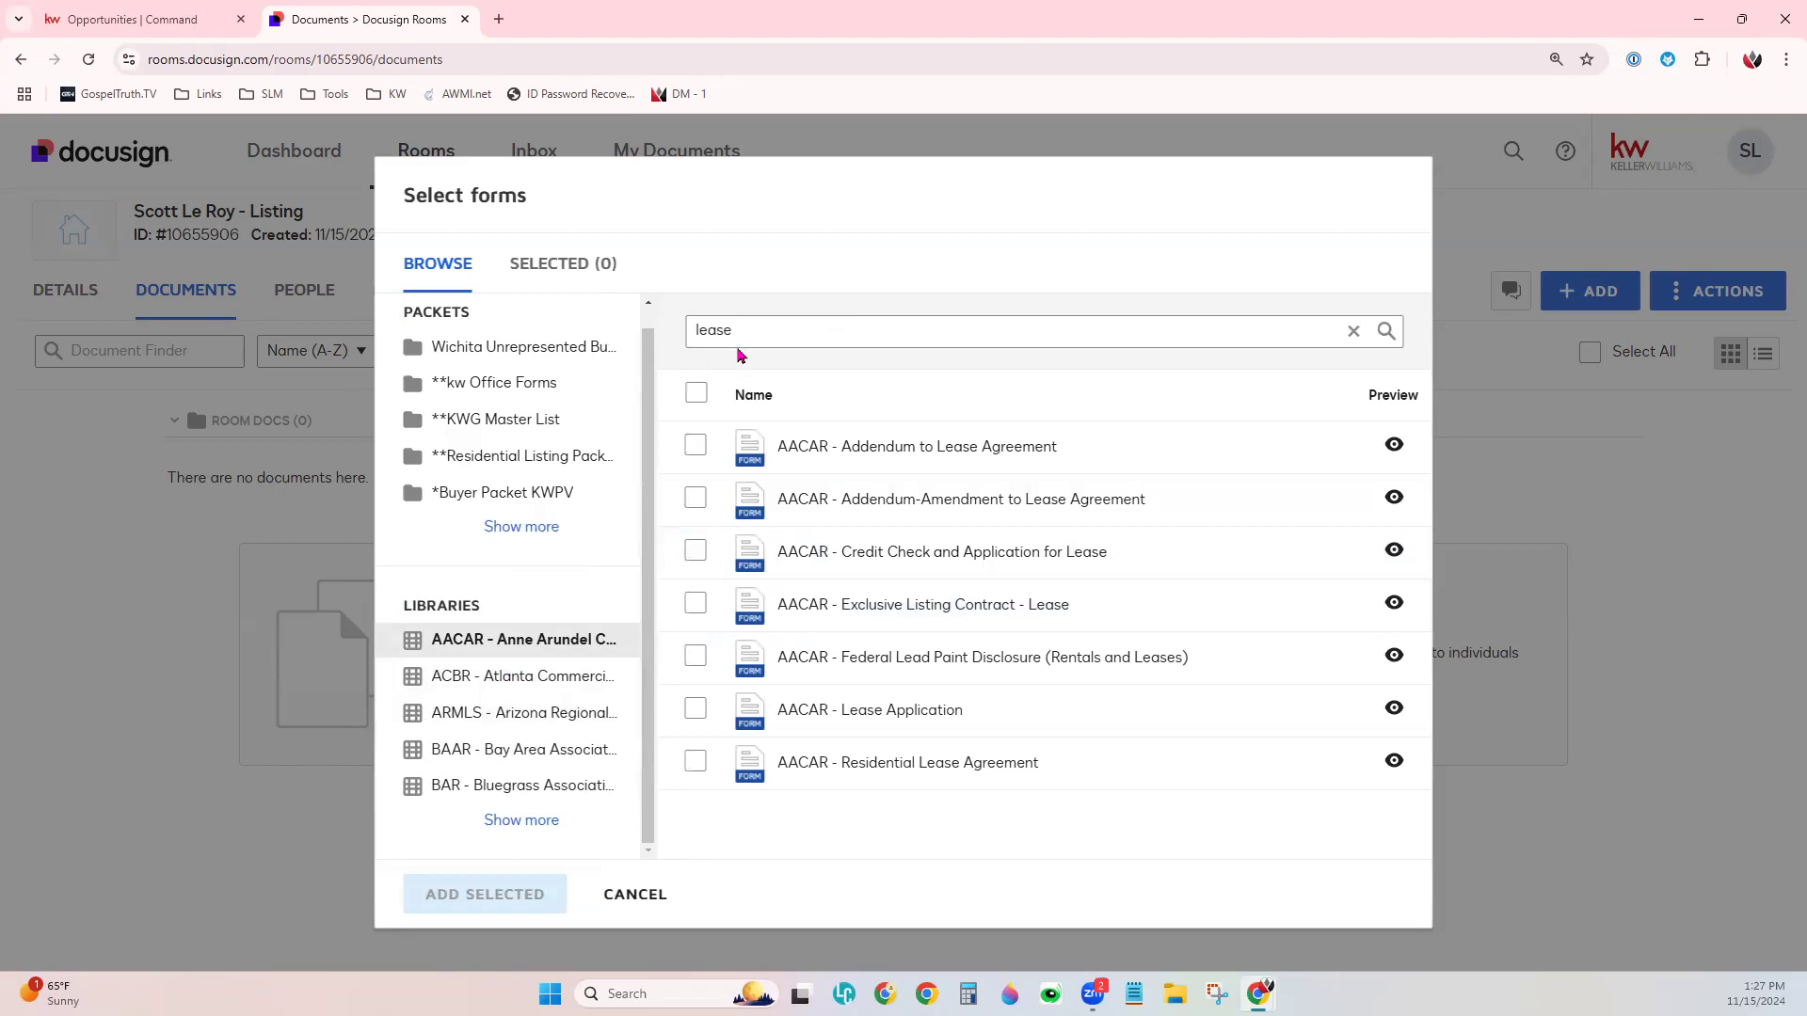
# Show the ACBR - Atlanta Commercial library's lease forms and tick ACBR - Amendment to Lease
pyautogui.click(513, 675)
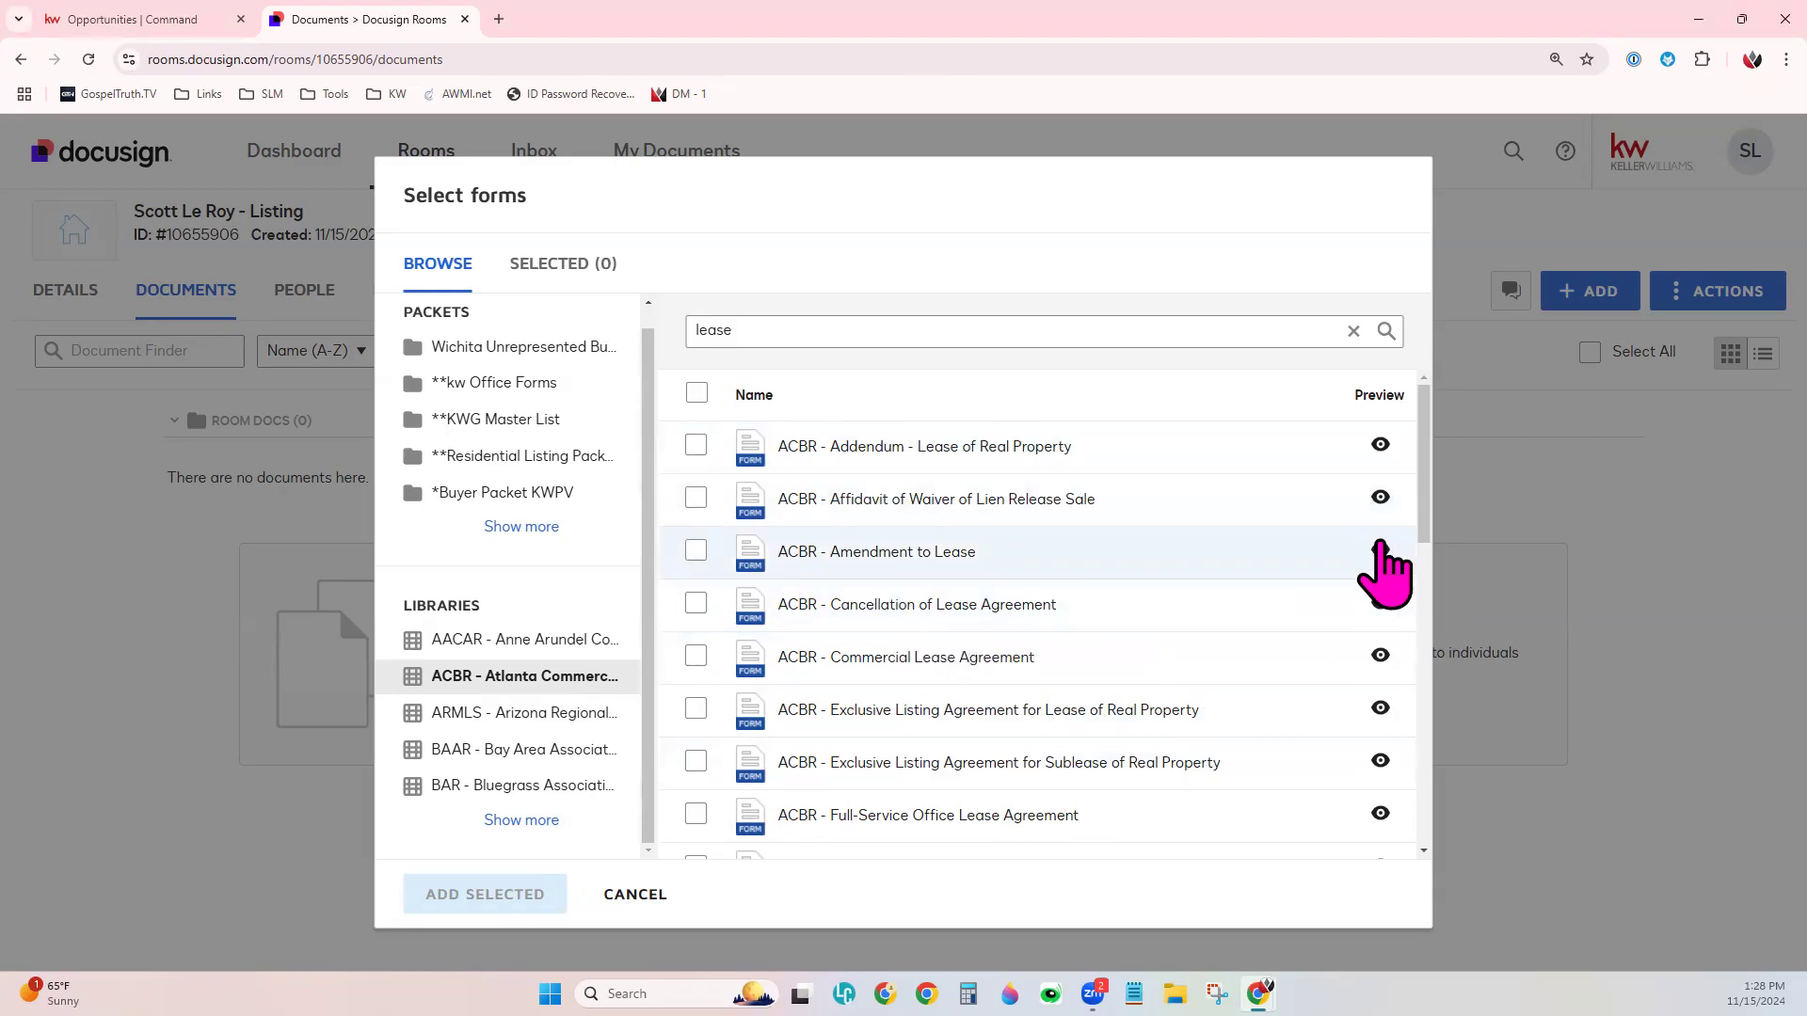
pyautogui.click(1381, 546)
# Preview Amendment to Lease, then tick Affidavit of Waiver of Lien Release Sale, Cancellation of Lease Agreement and Exclusive Listing Agreement for Lease
pyautogui.click(1380, 545)
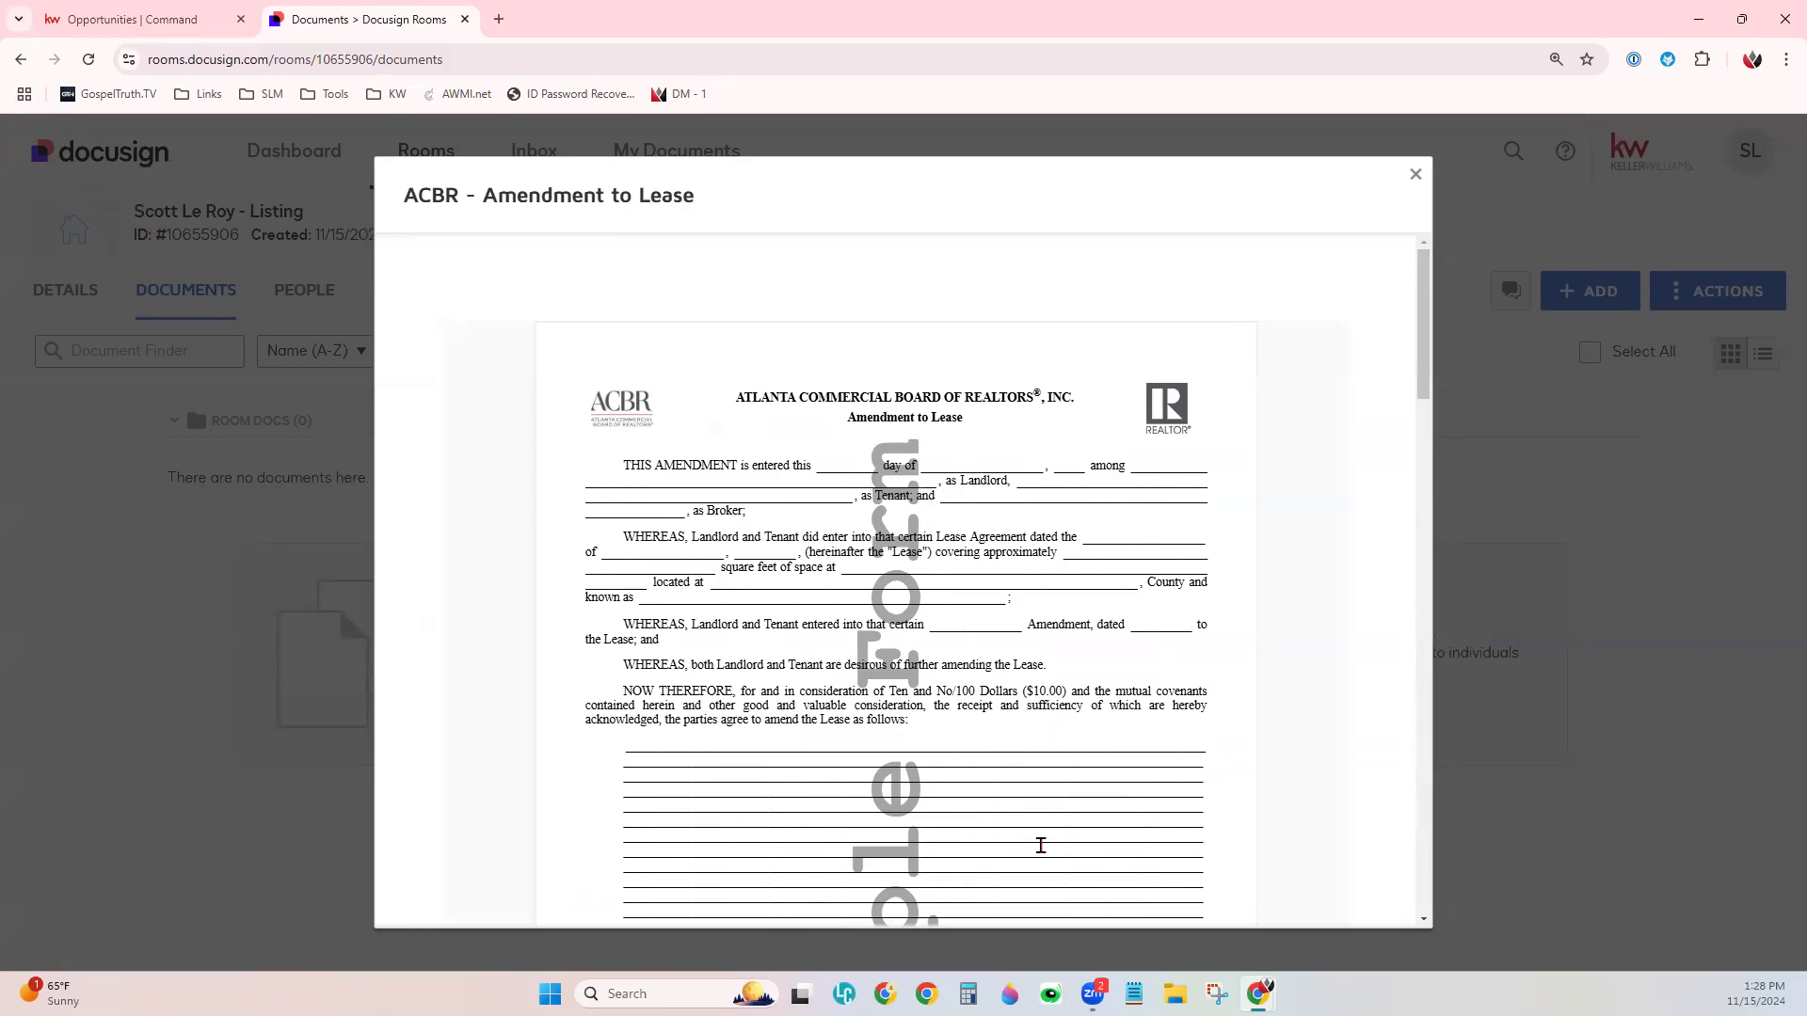
pyautogui.click(1415, 176)
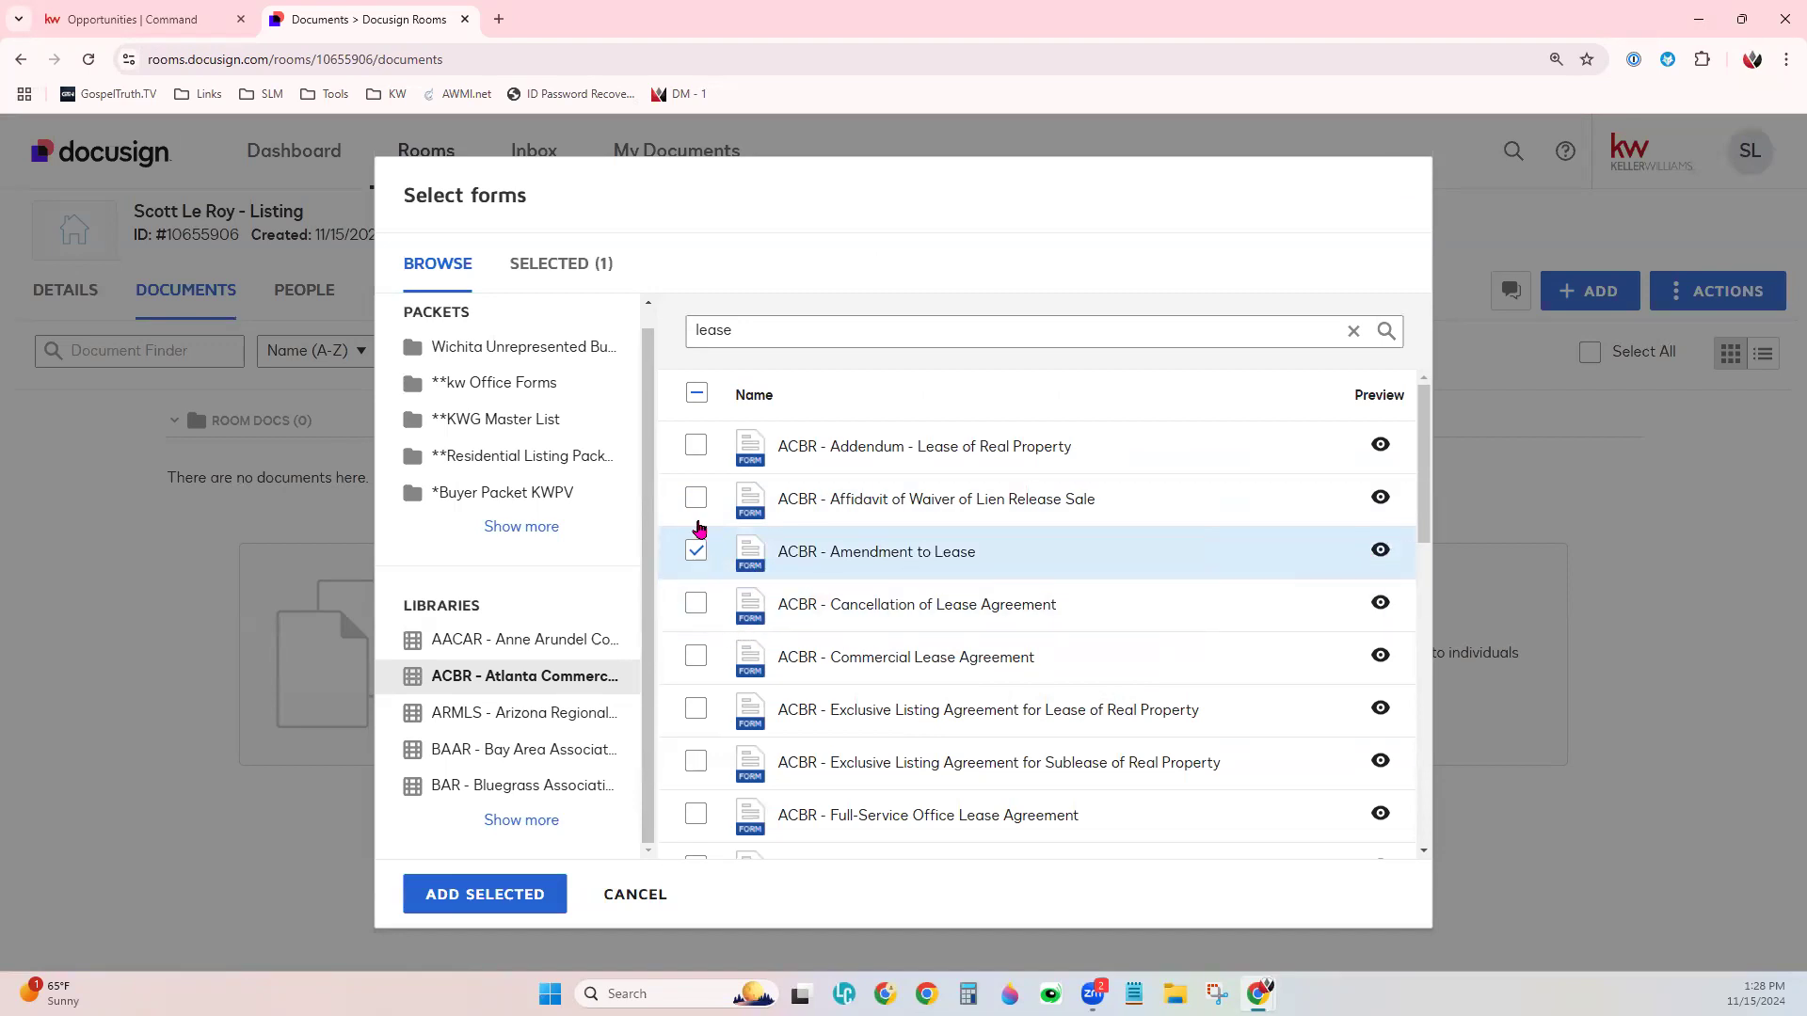
pyautogui.click(696, 513)
pyautogui.click(696, 604)
pyautogui.click(696, 709)
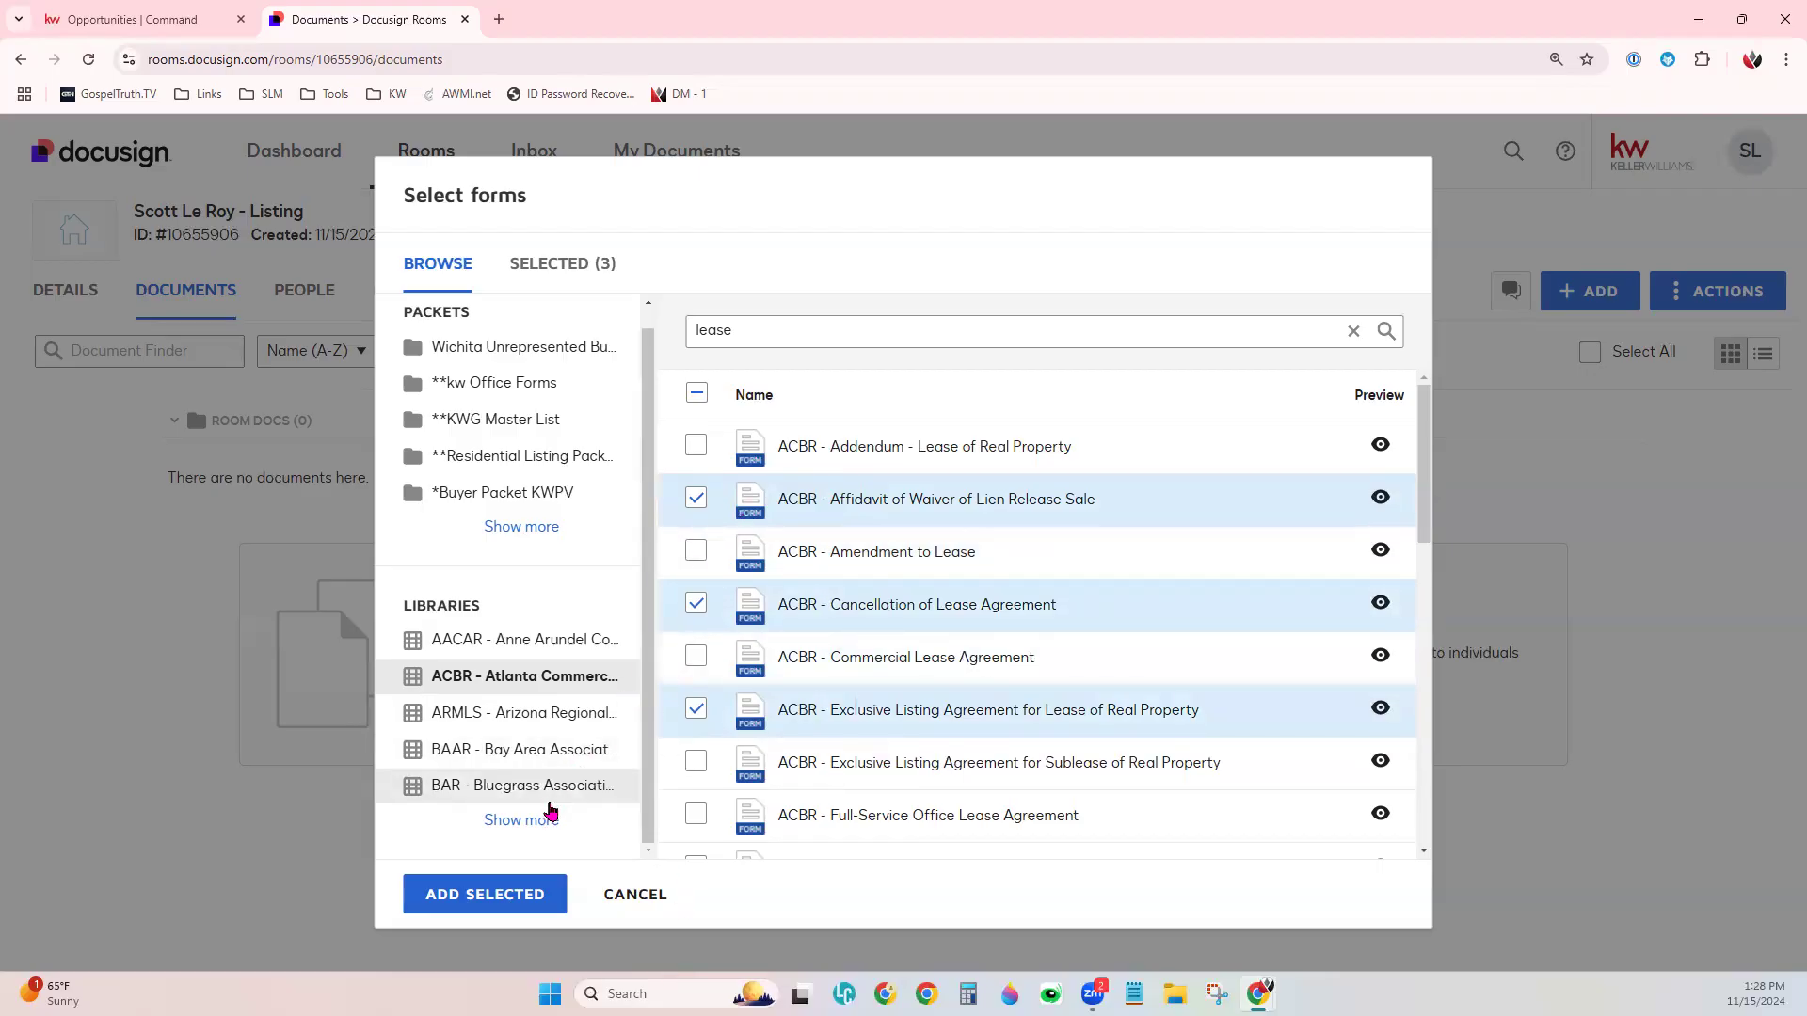
# Untick all the checked lease forms with the header checkbox
pyautogui.scroll(-10, 533, 725)
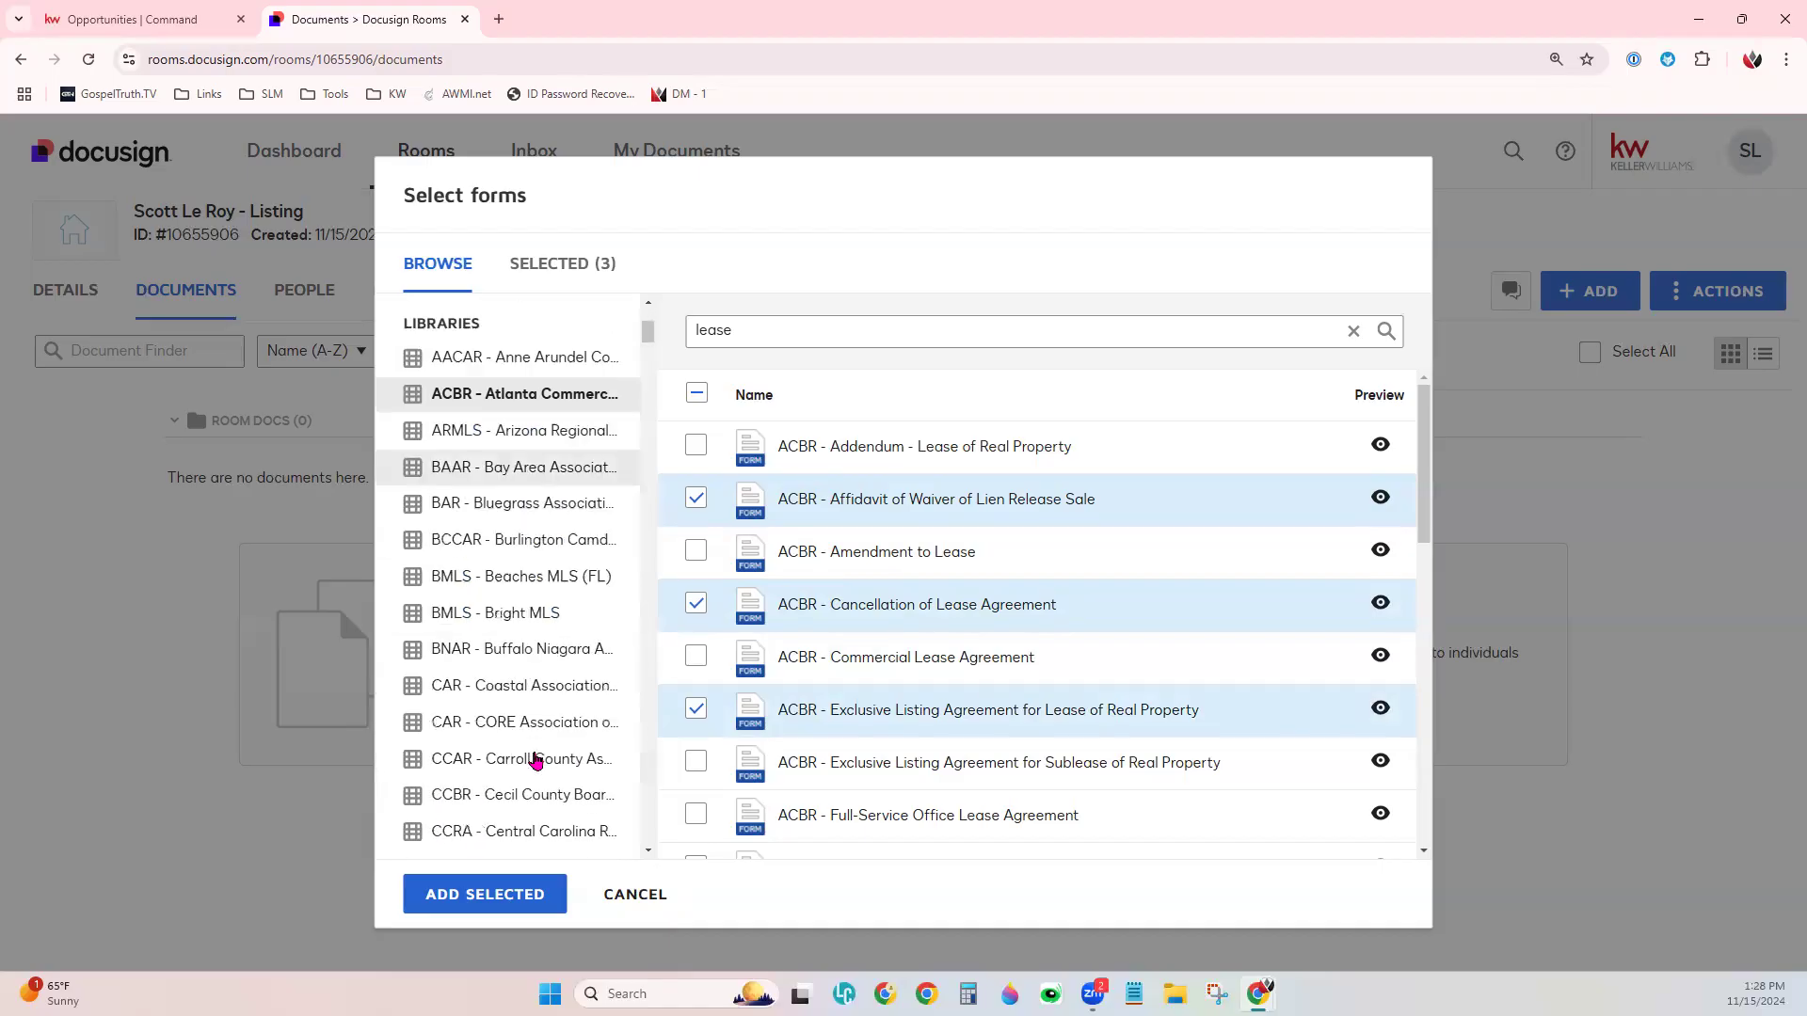
pyautogui.scroll(-15, 535, 760)
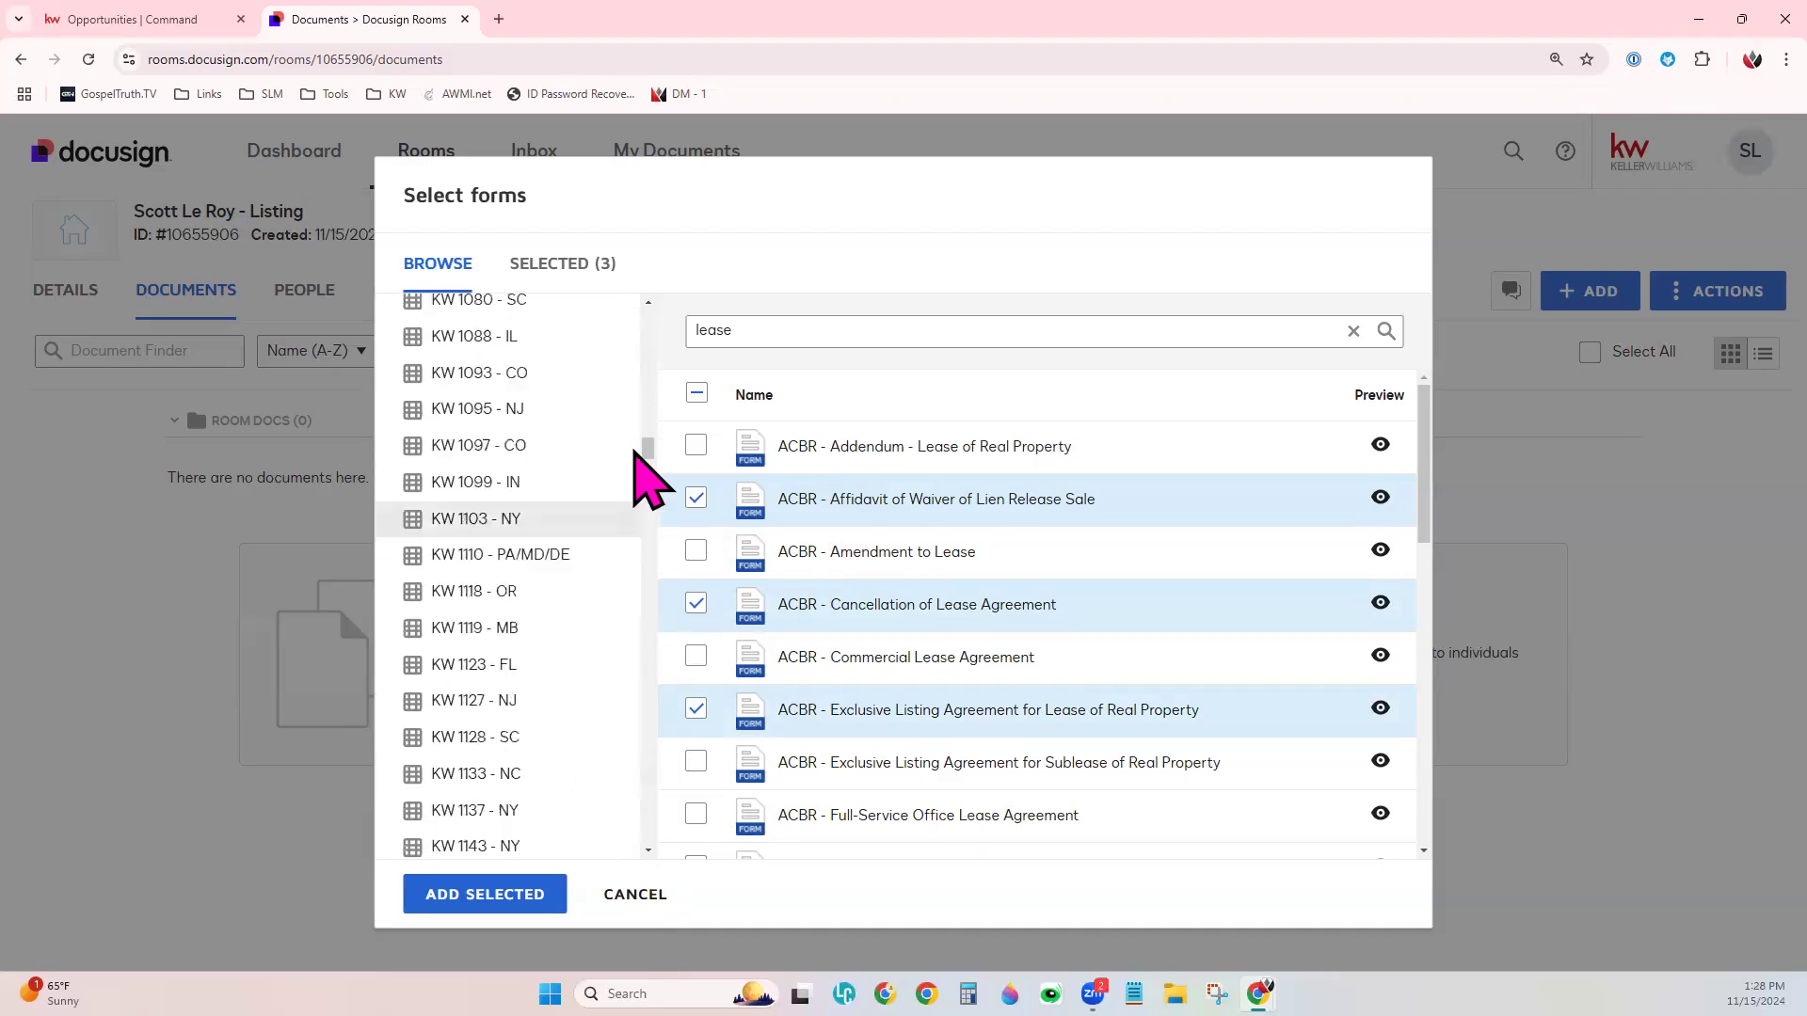
pyautogui.moveTo(648, 565); pyautogui.dragTo(648, 691)
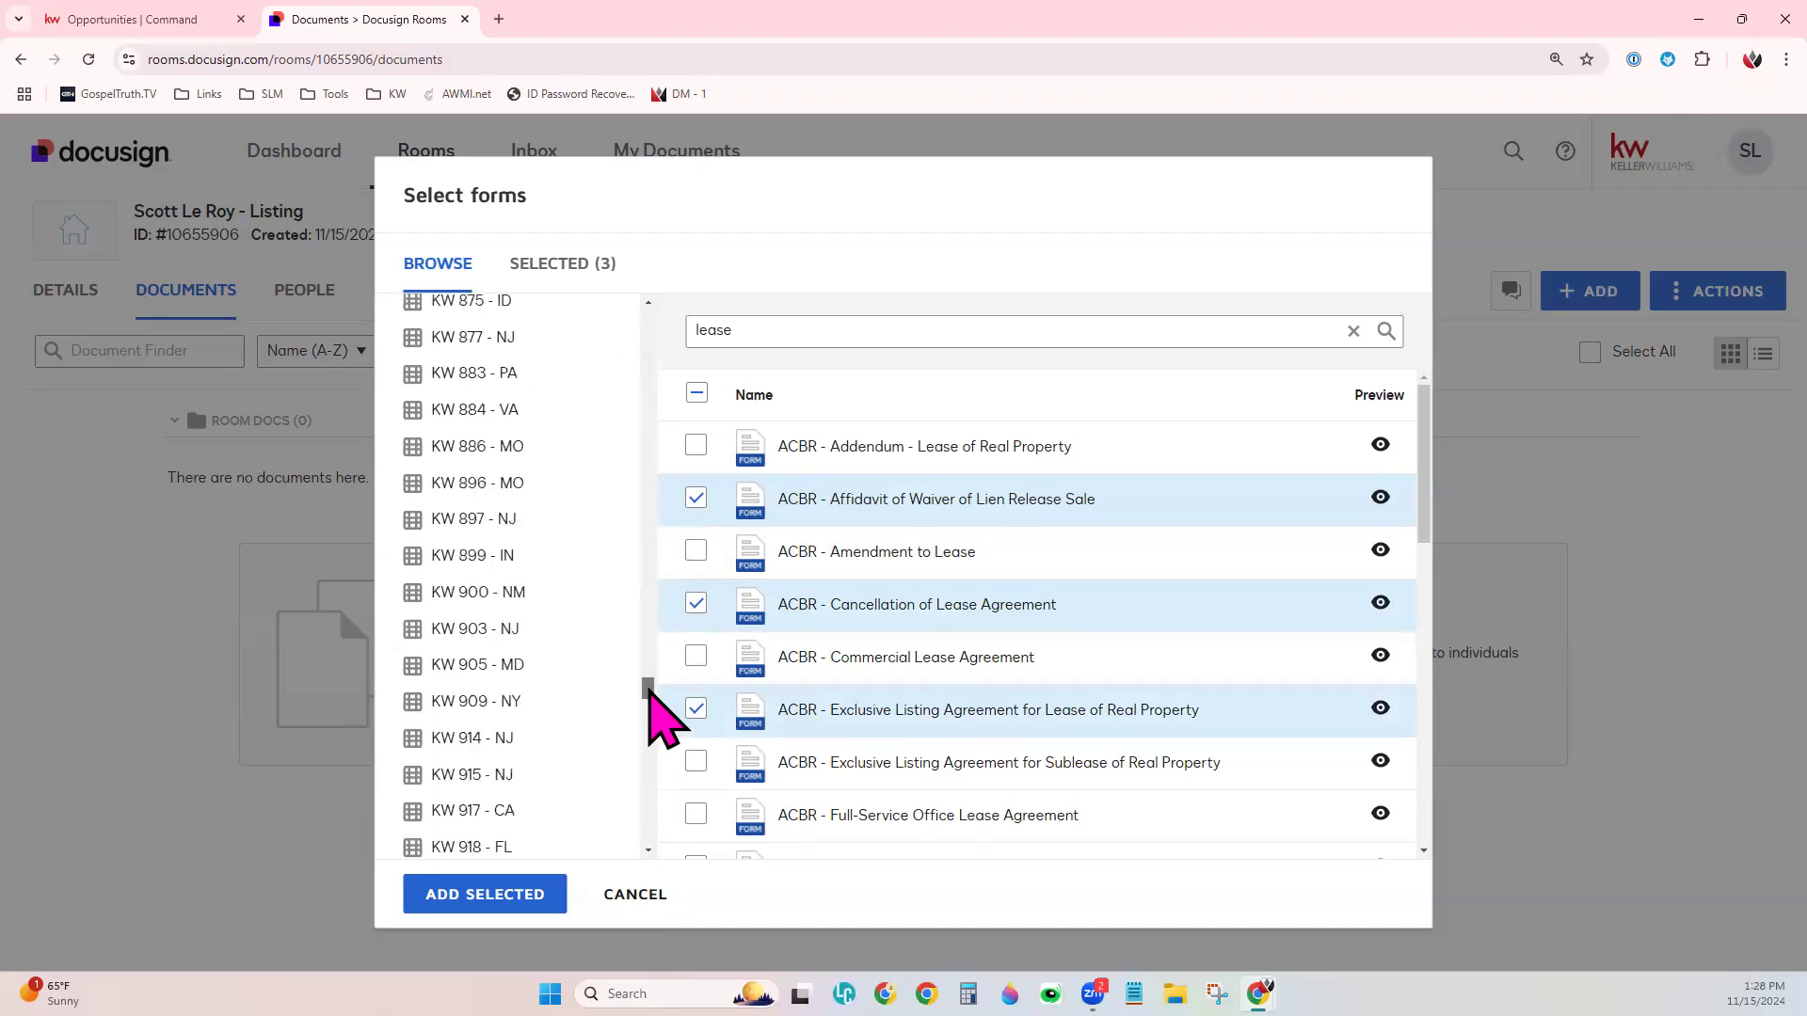
pyautogui.scroll(-1, 597, 764)
pyautogui.click(696, 394)
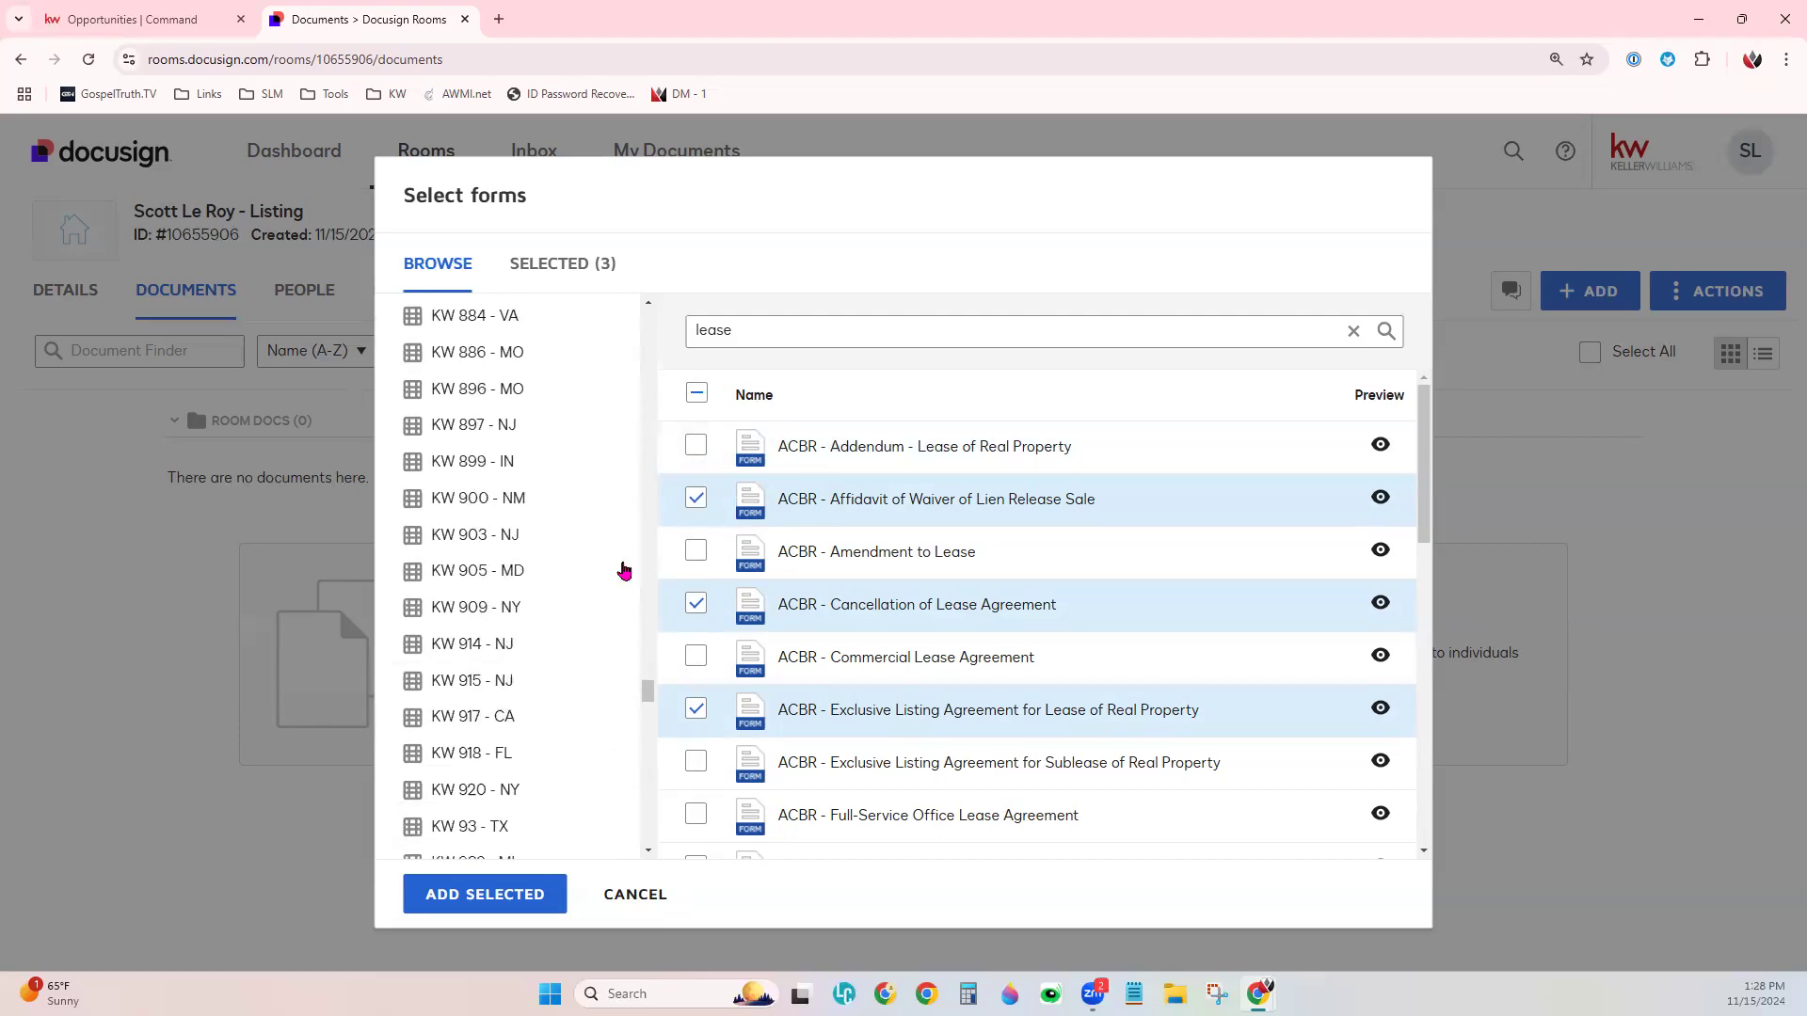
pyautogui.scroll(-2, 533, 795)
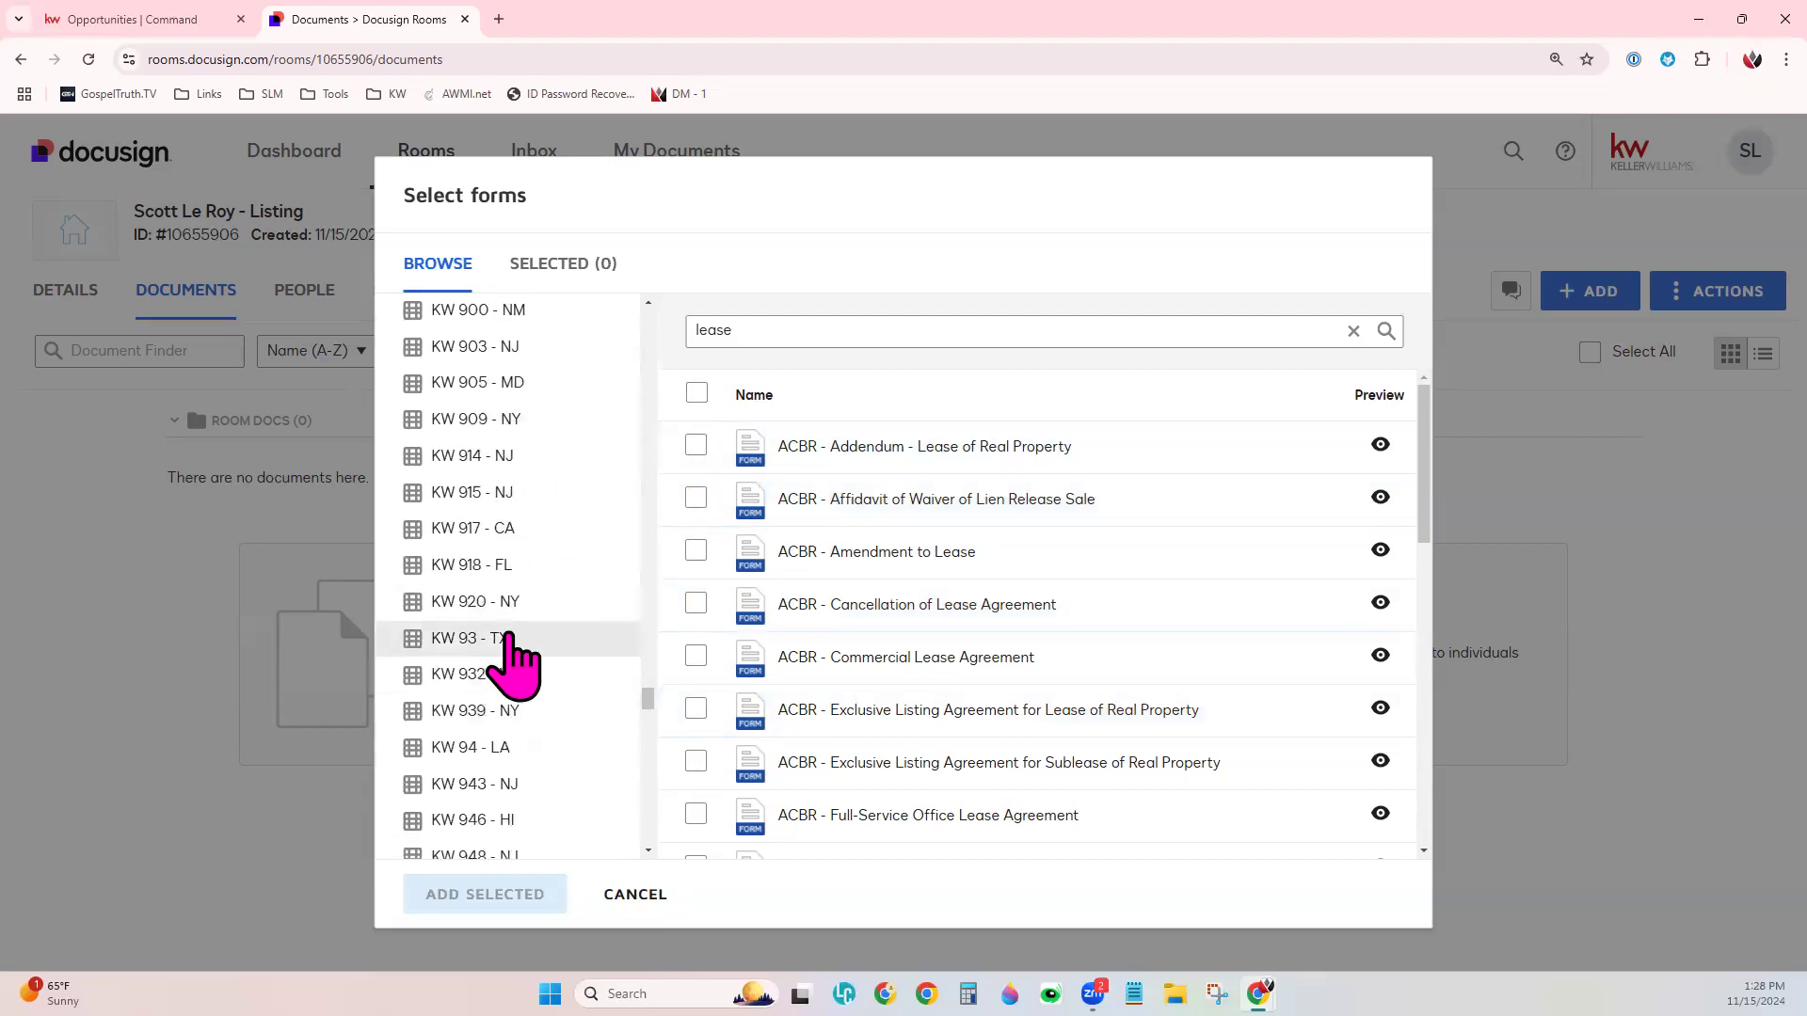
# Open the KW 93 - TX library, clear the lease search, select all nine forms and add them
pyautogui.click(517, 640)
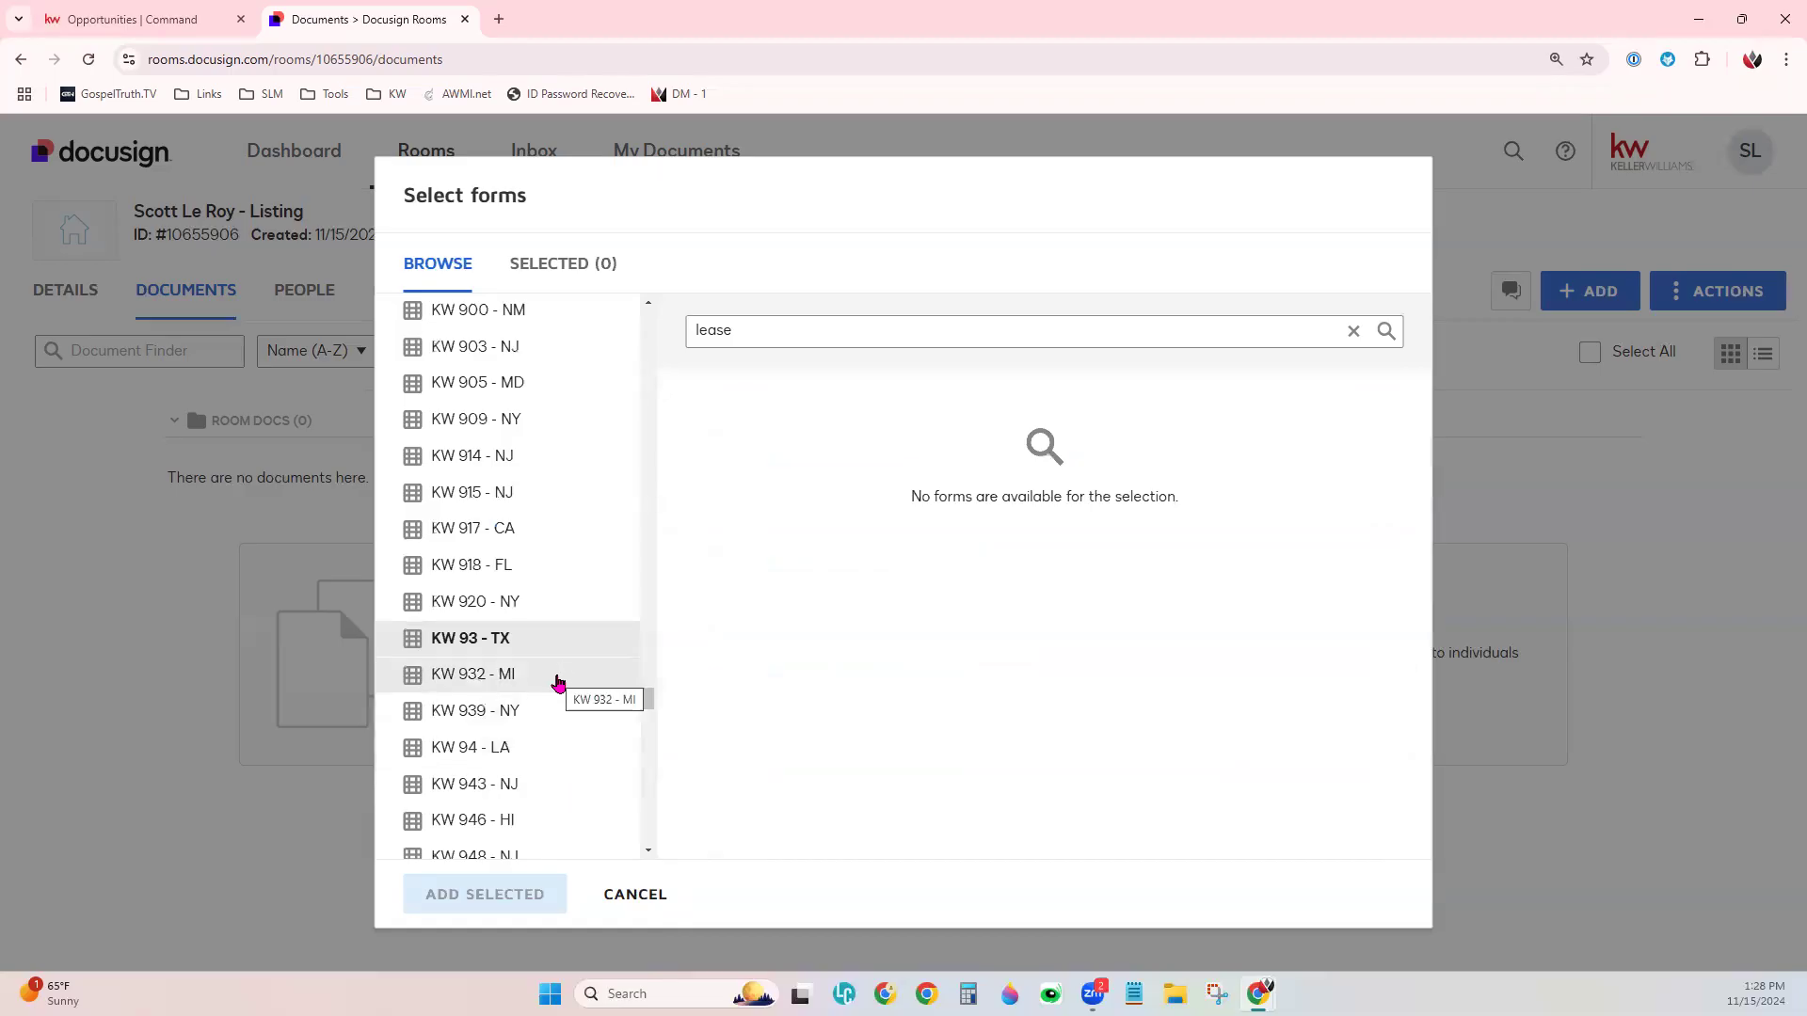
pyautogui.click(1353, 331)
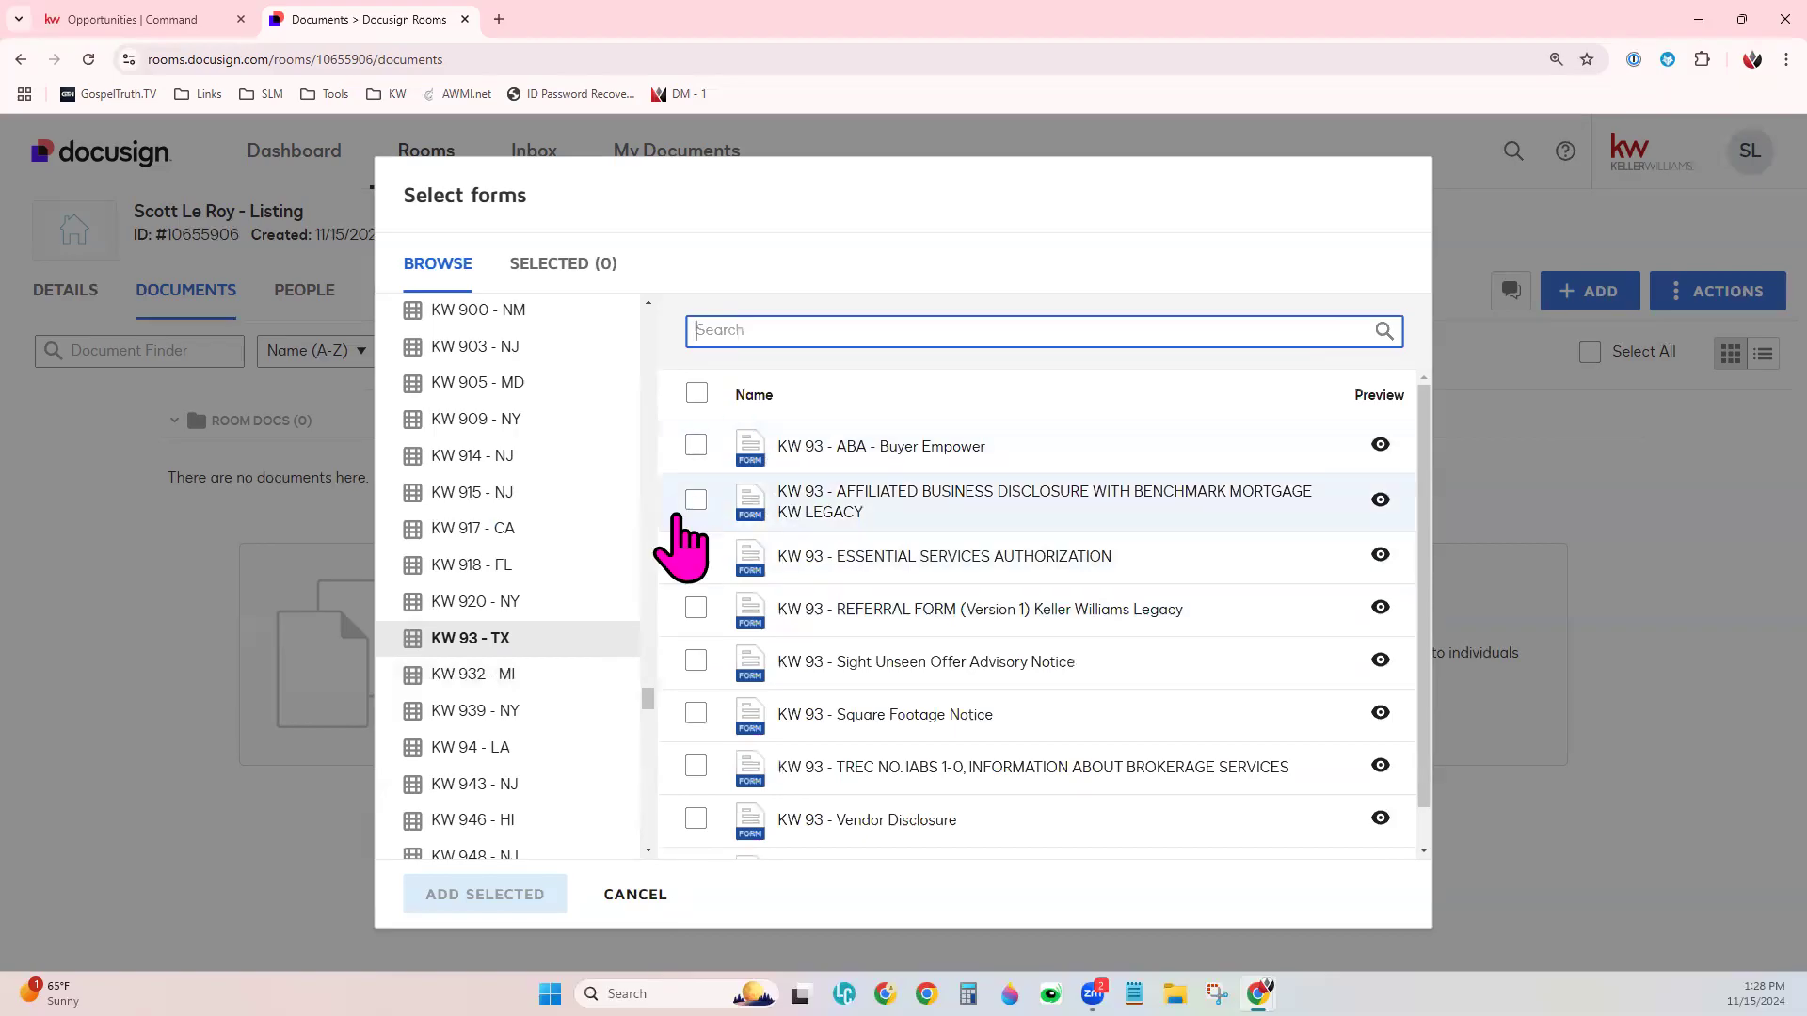
pyautogui.click(695, 555)
pyautogui.click(695, 500)
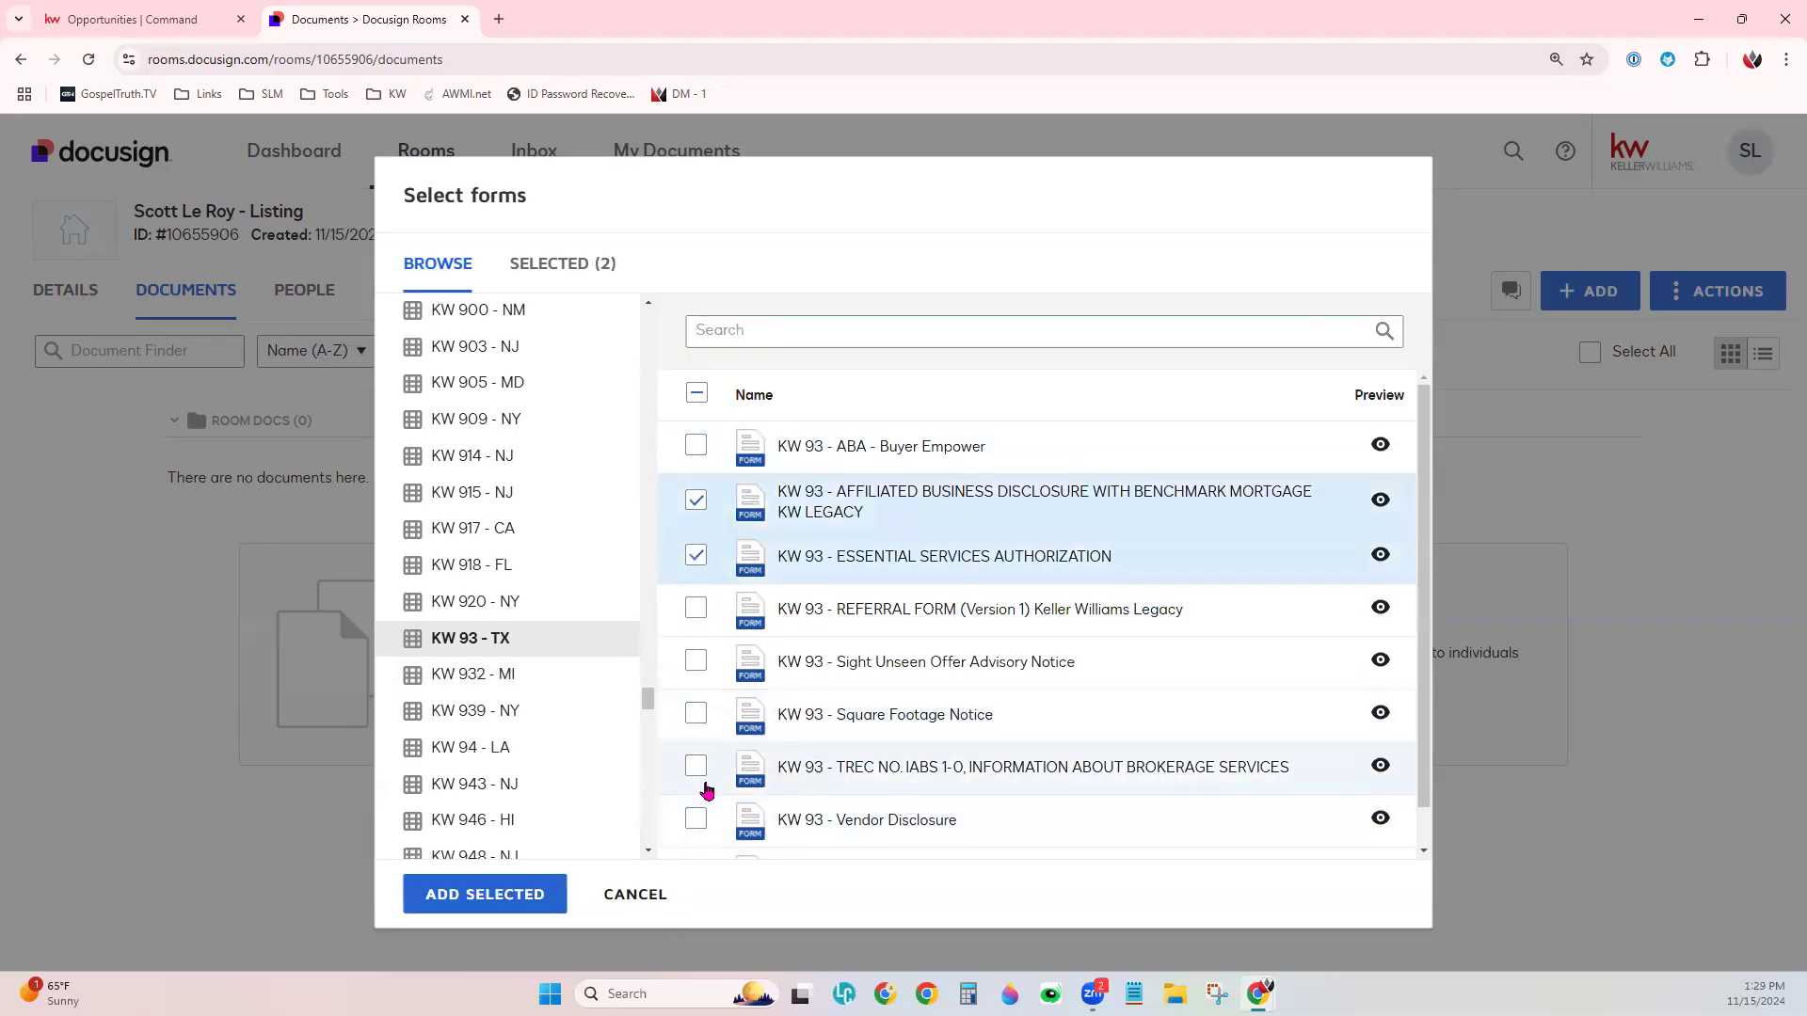
pyautogui.scroll(-1, 707, 788)
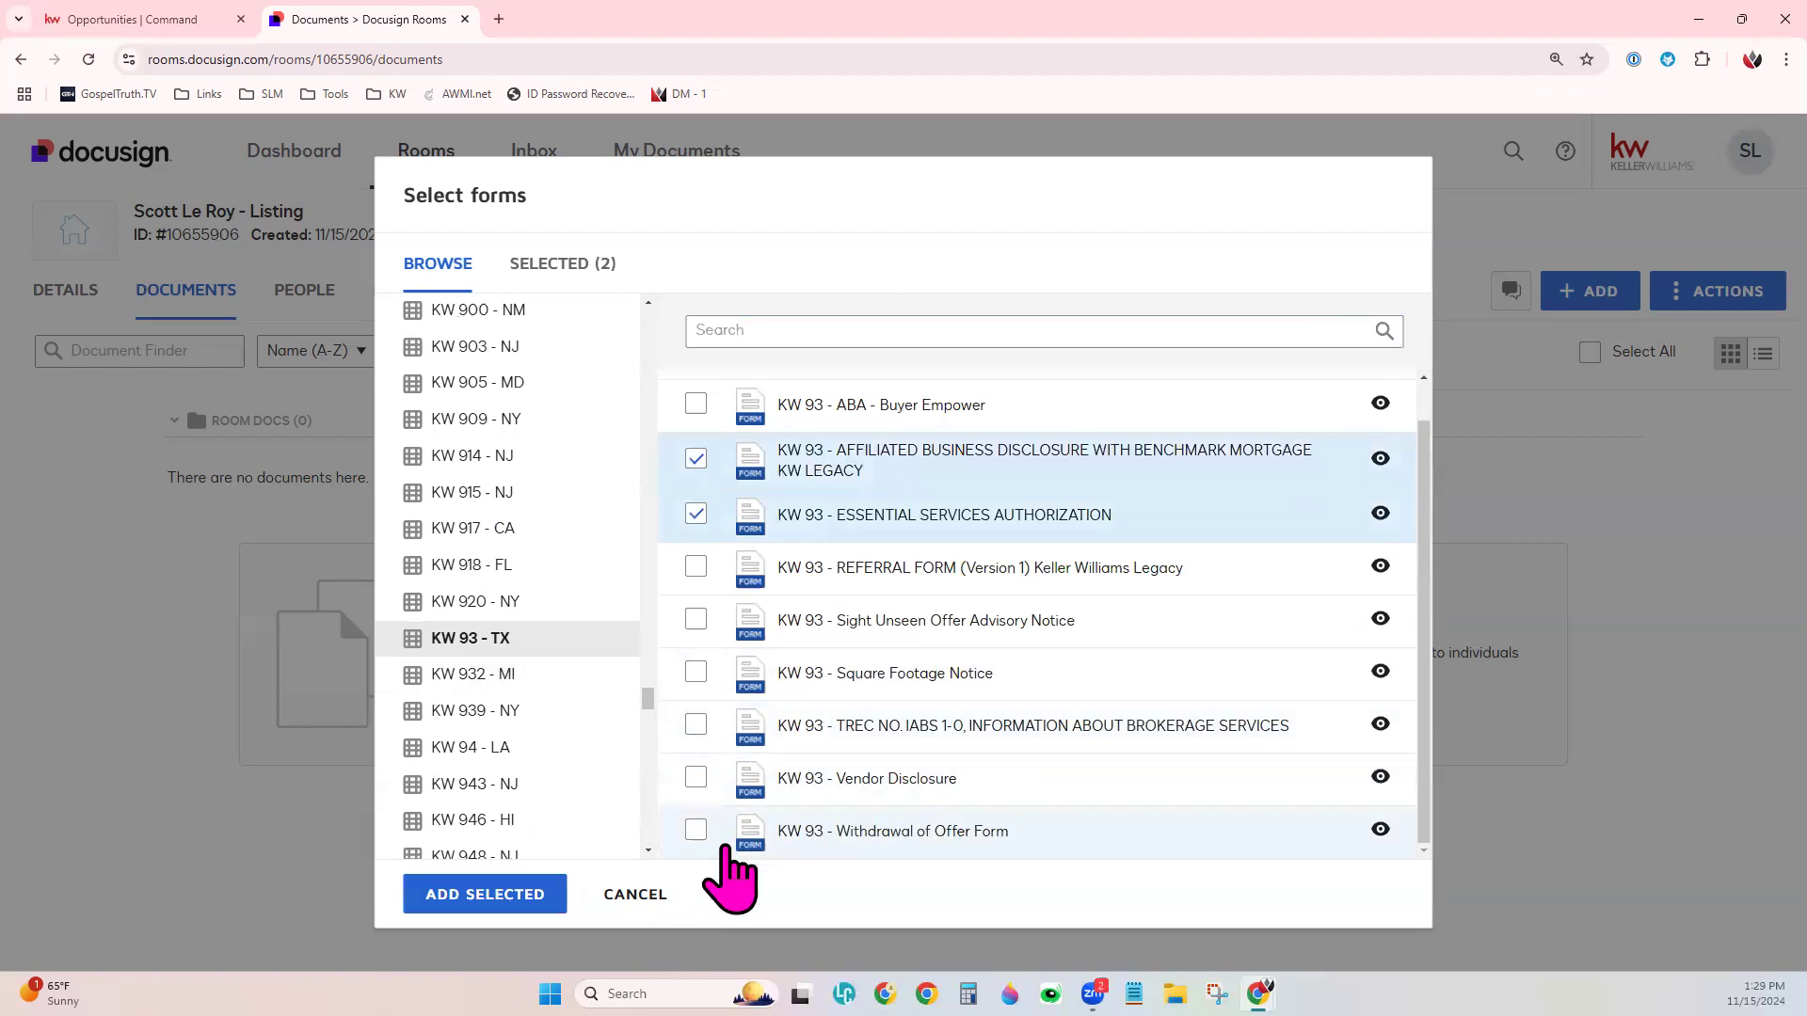
pyautogui.click(713, 843)
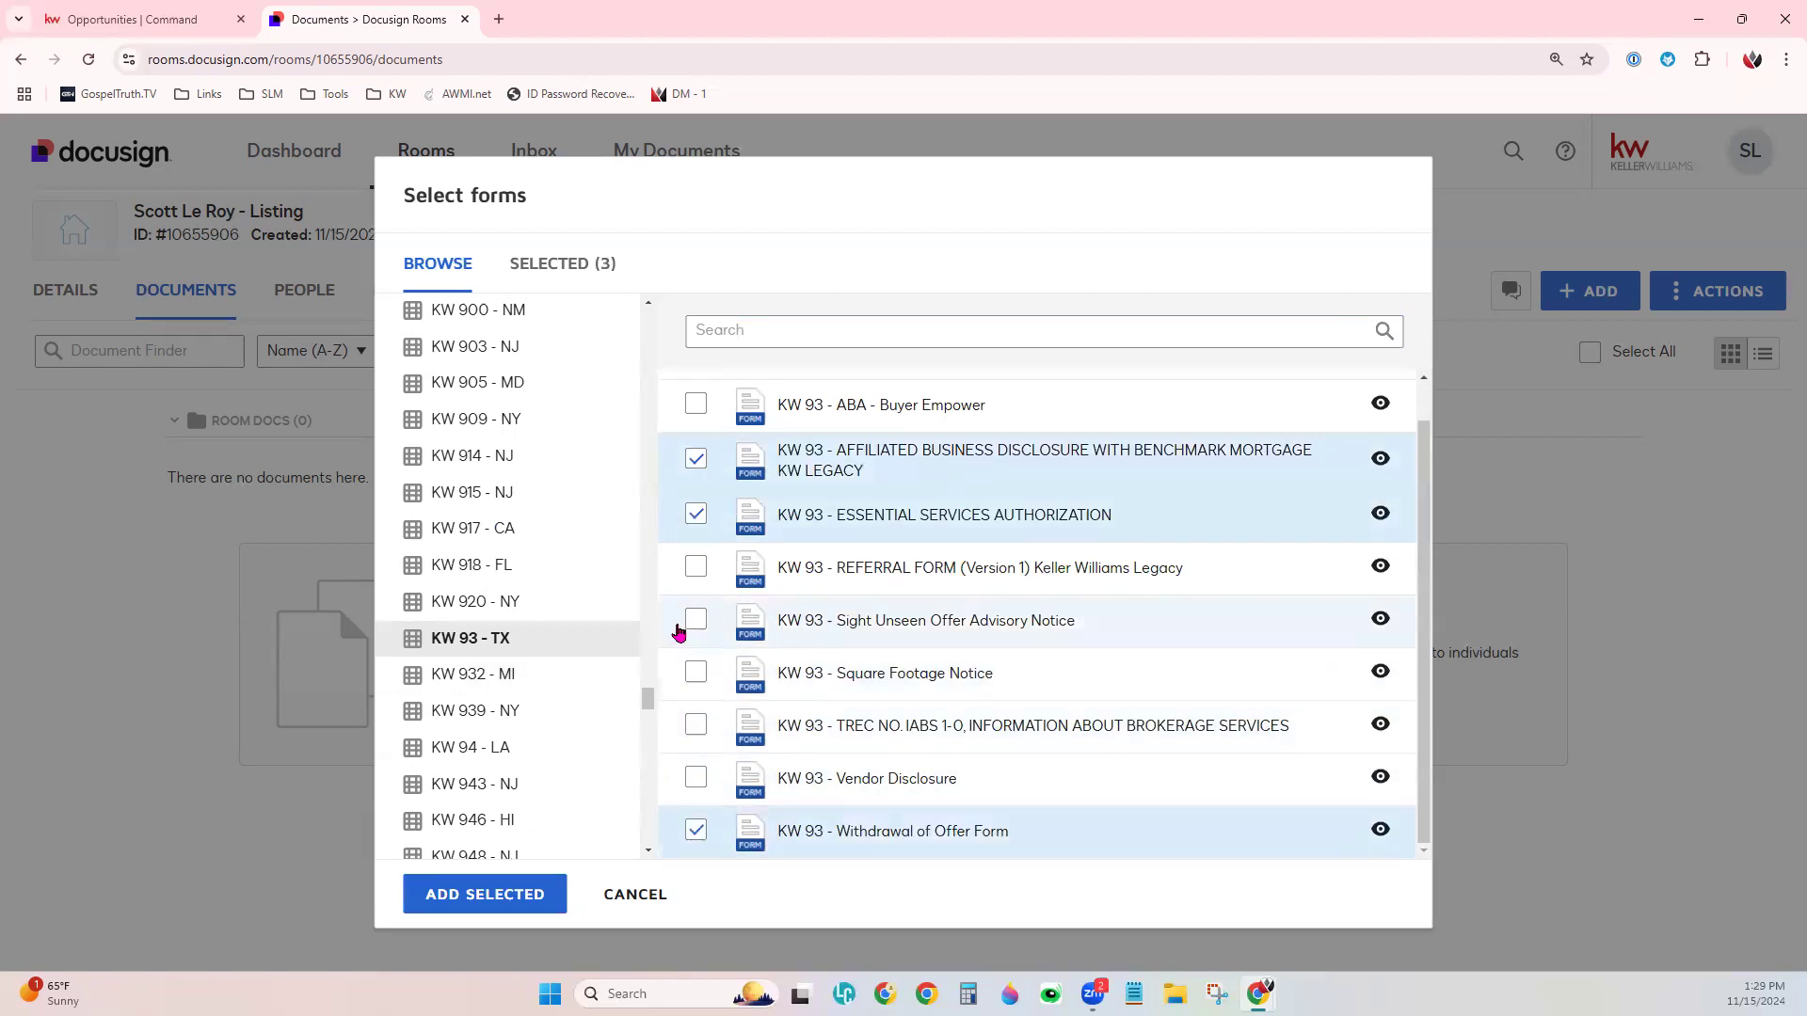
pyautogui.scroll(1, 713, 417)
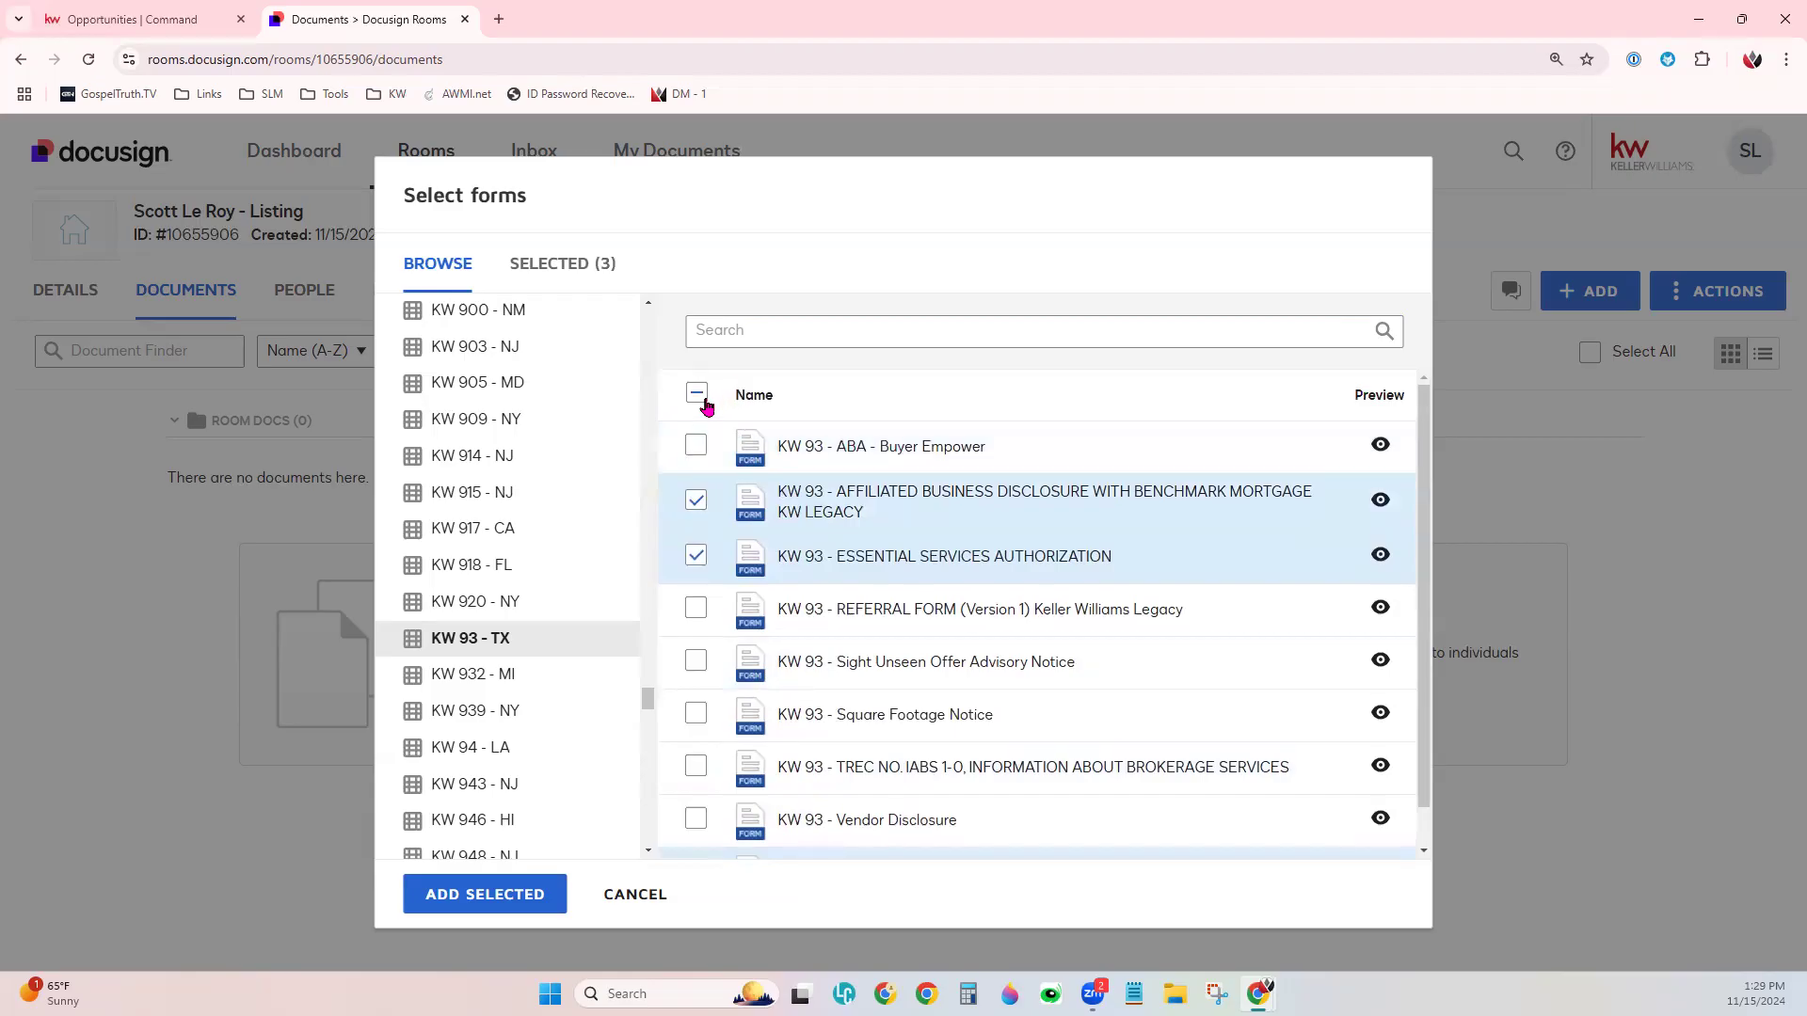
pyautogui.click(697, 395)
pyautogui.click(698, 393)
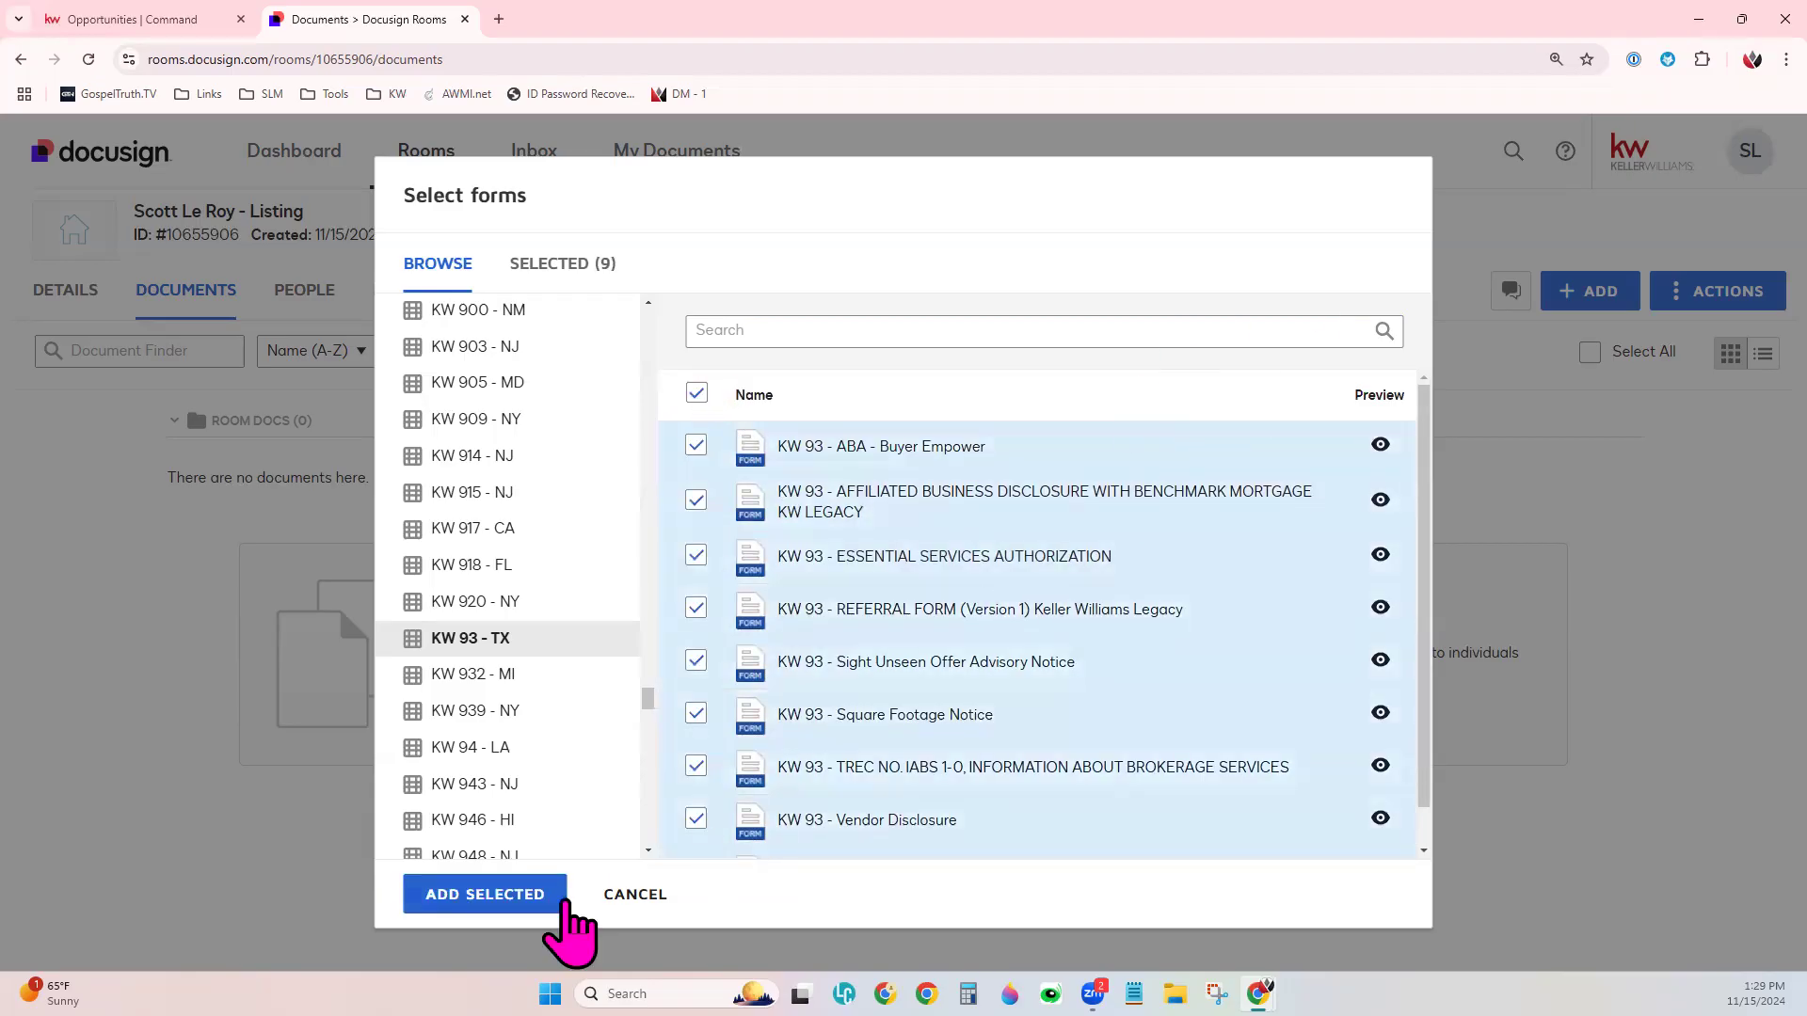
pyautogui.click(442, 901)
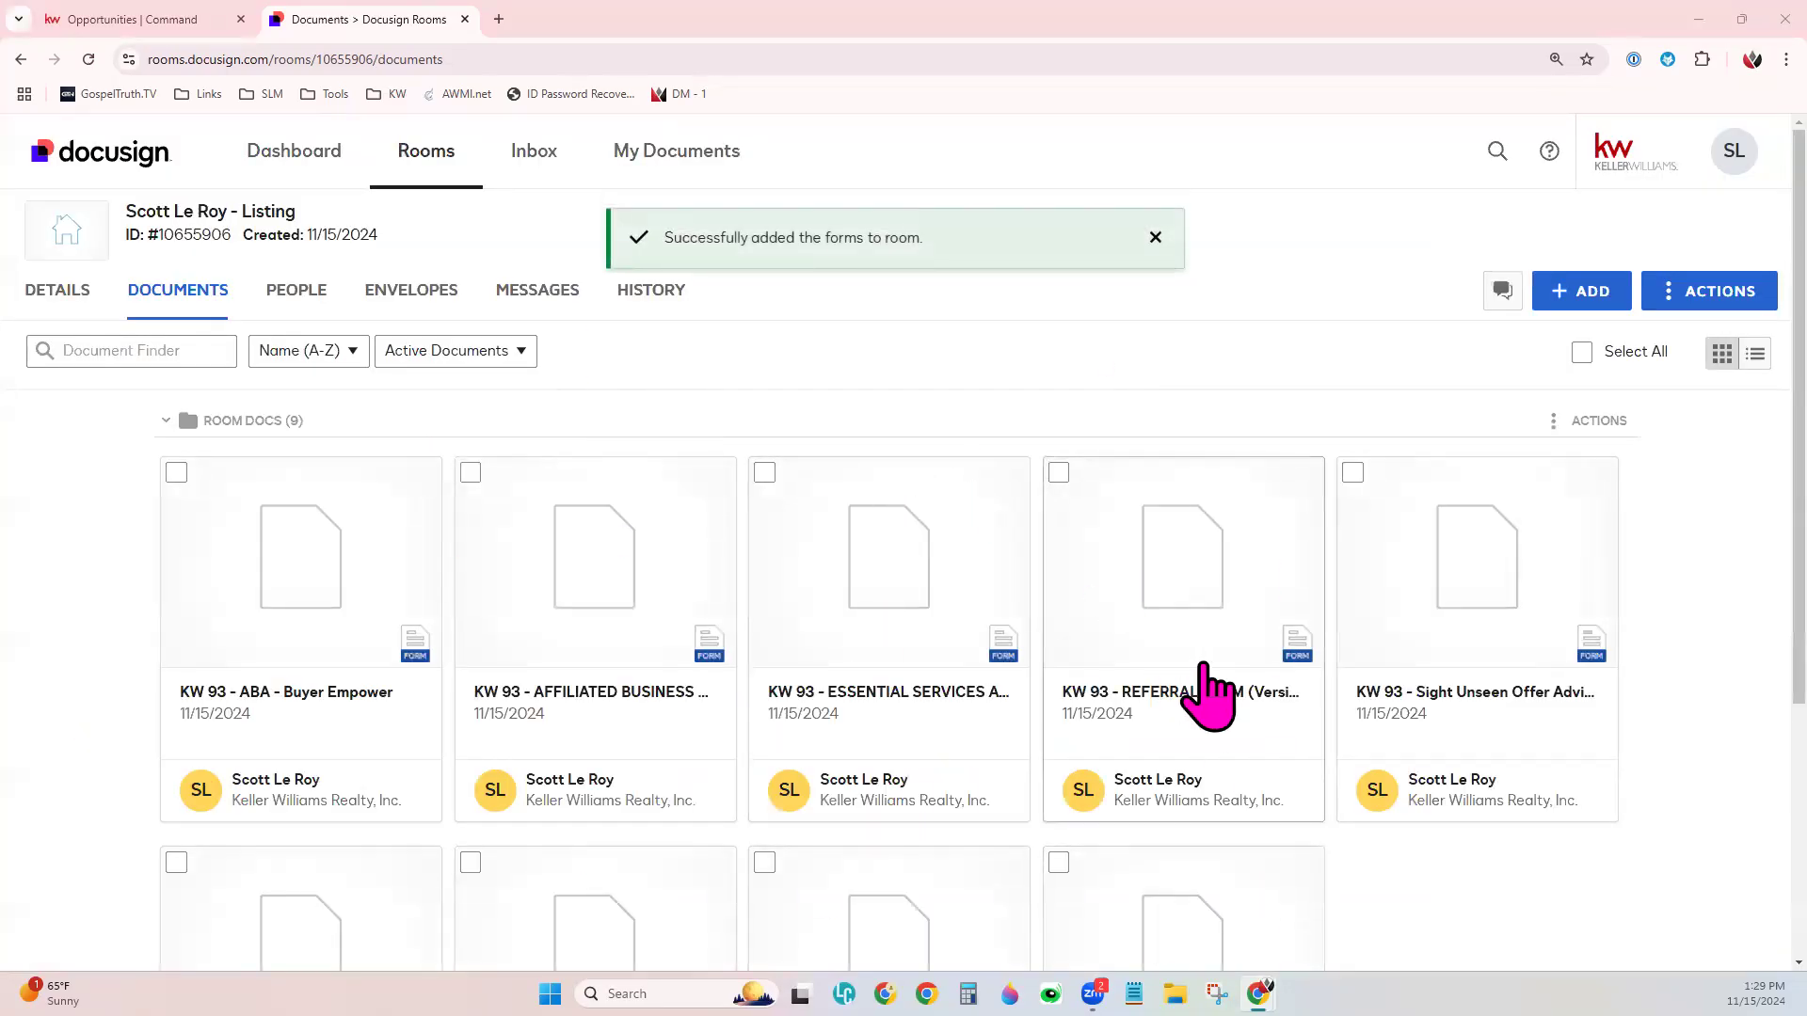
# Scroll the Documents tab to check the nine KW 93 form cards, from Buyer Empower to Withdrawal of Offer Form
pyautogui.scroll(-2, 1651, 702)
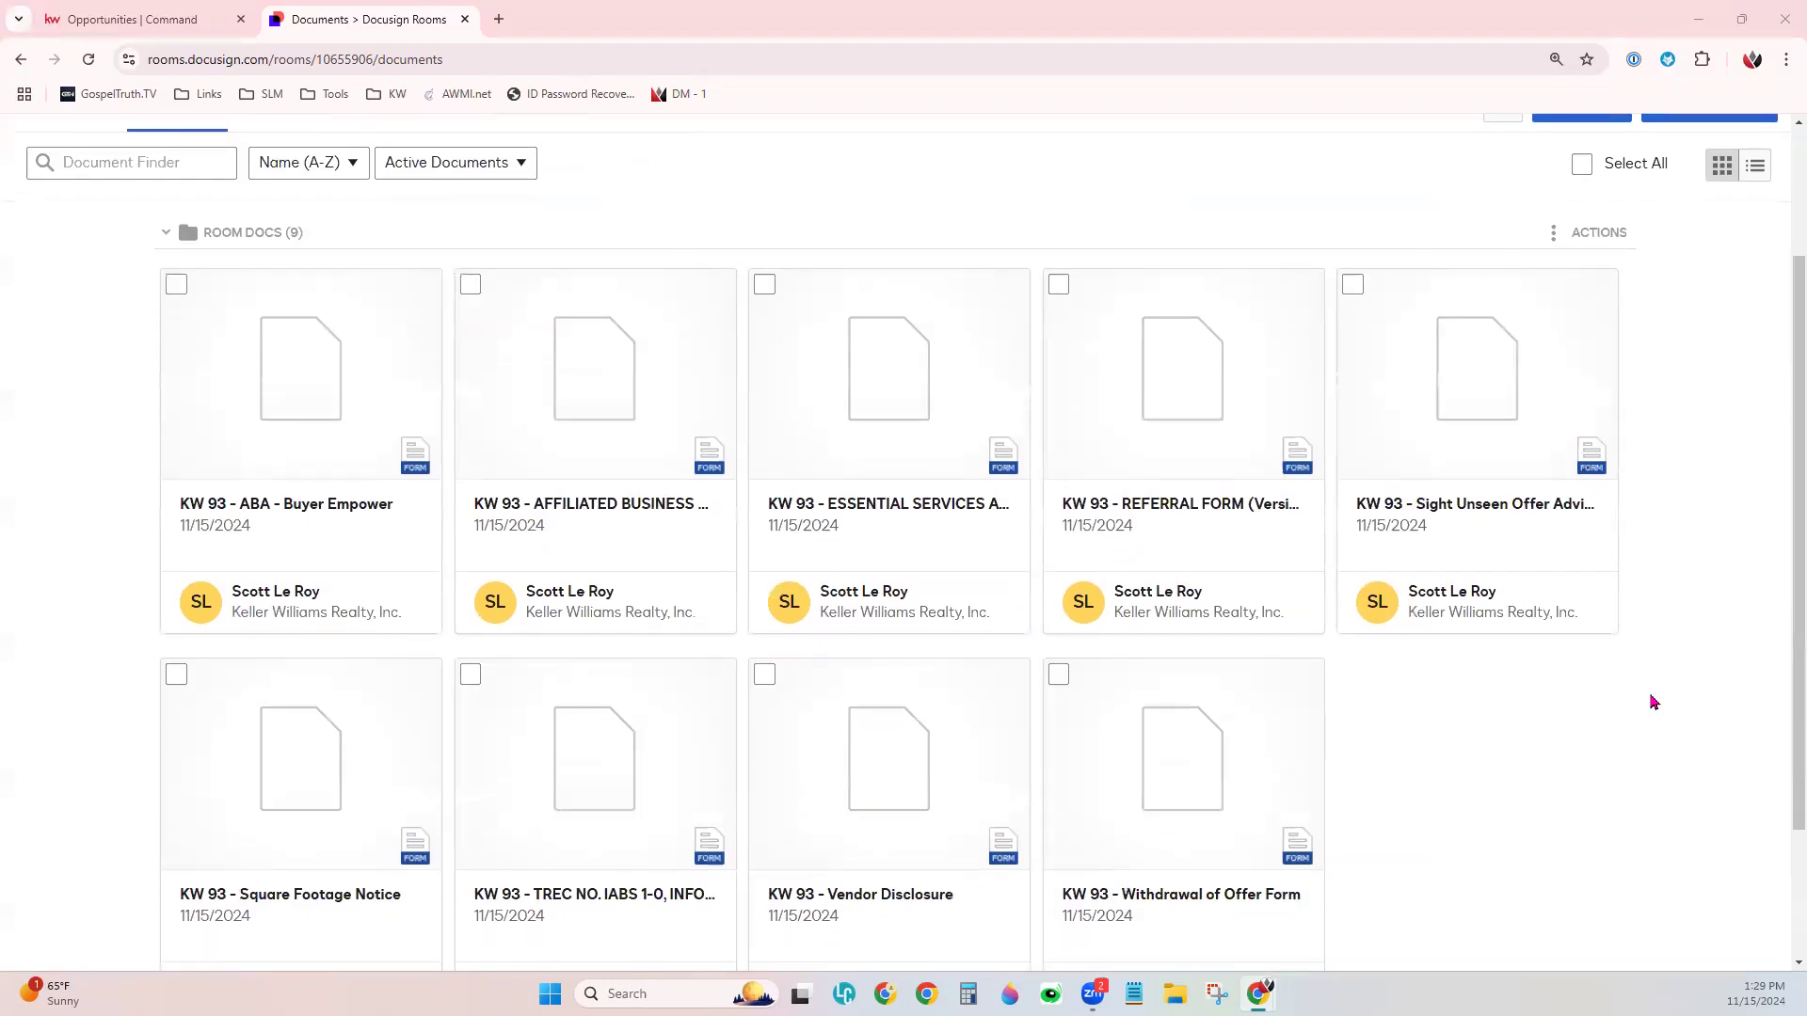
pyautogui.scroll(2, 1651, 701)
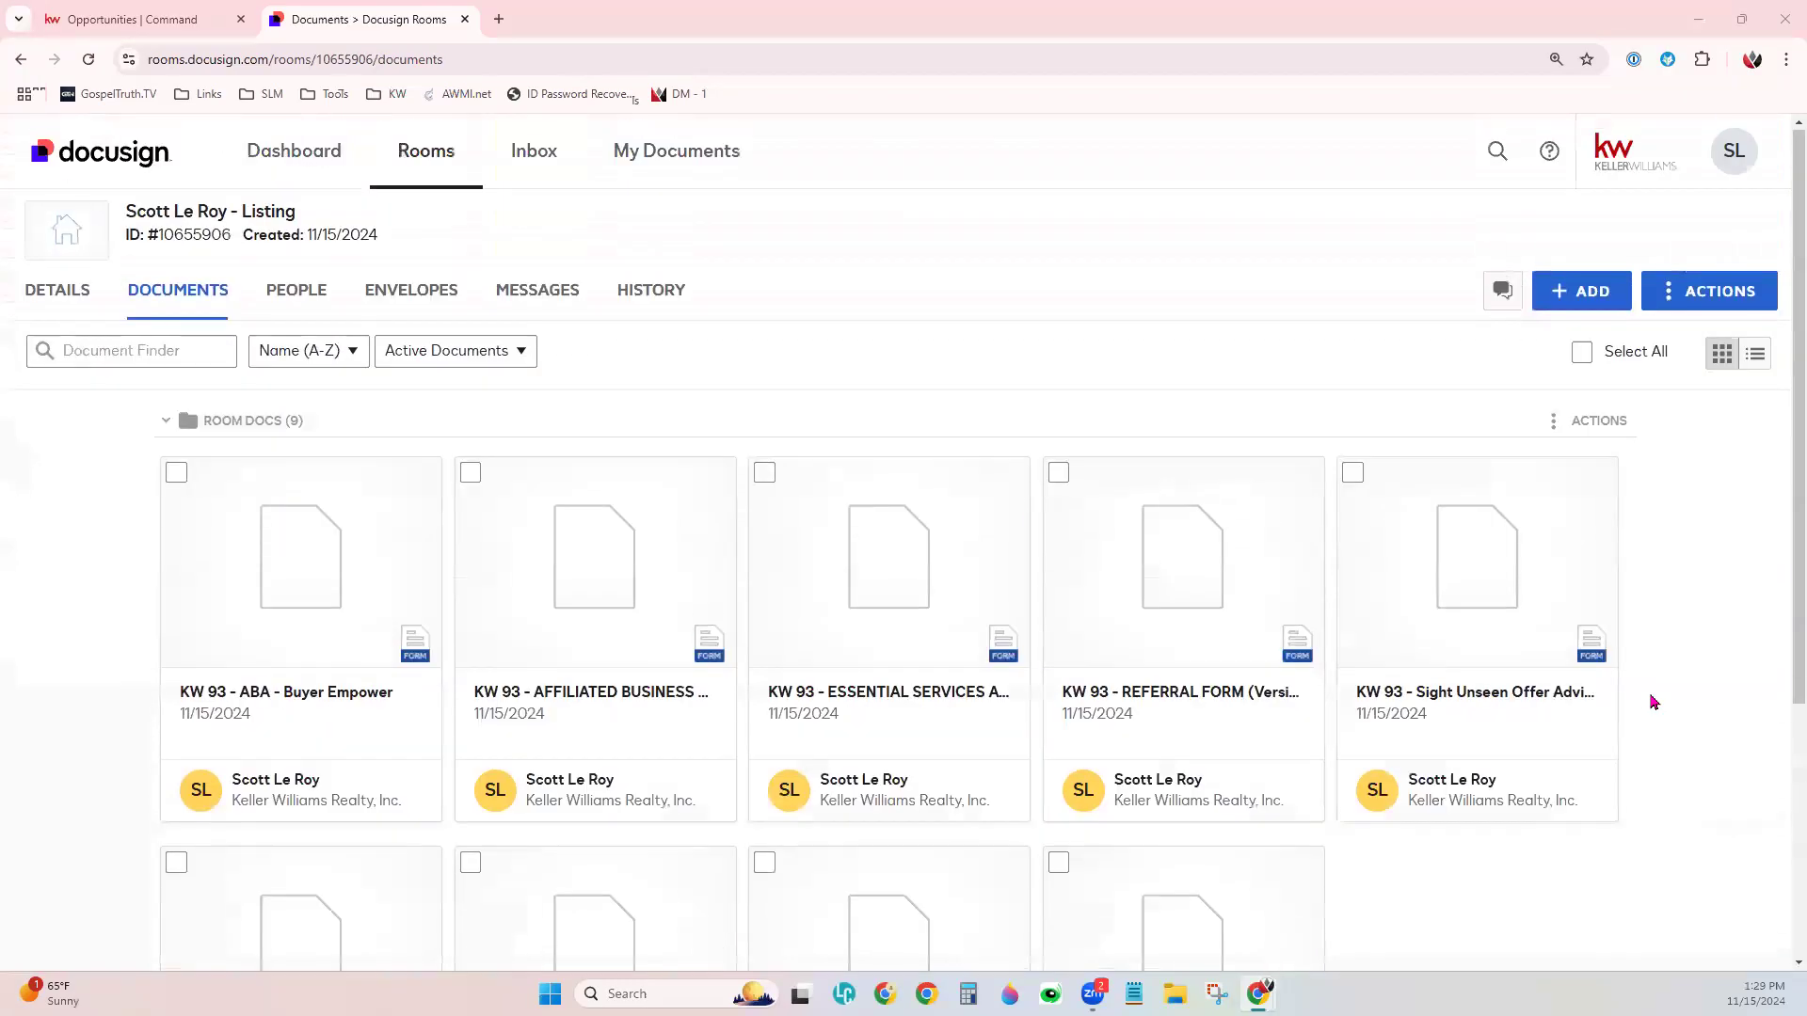
pyautogui.click(1564, 294)
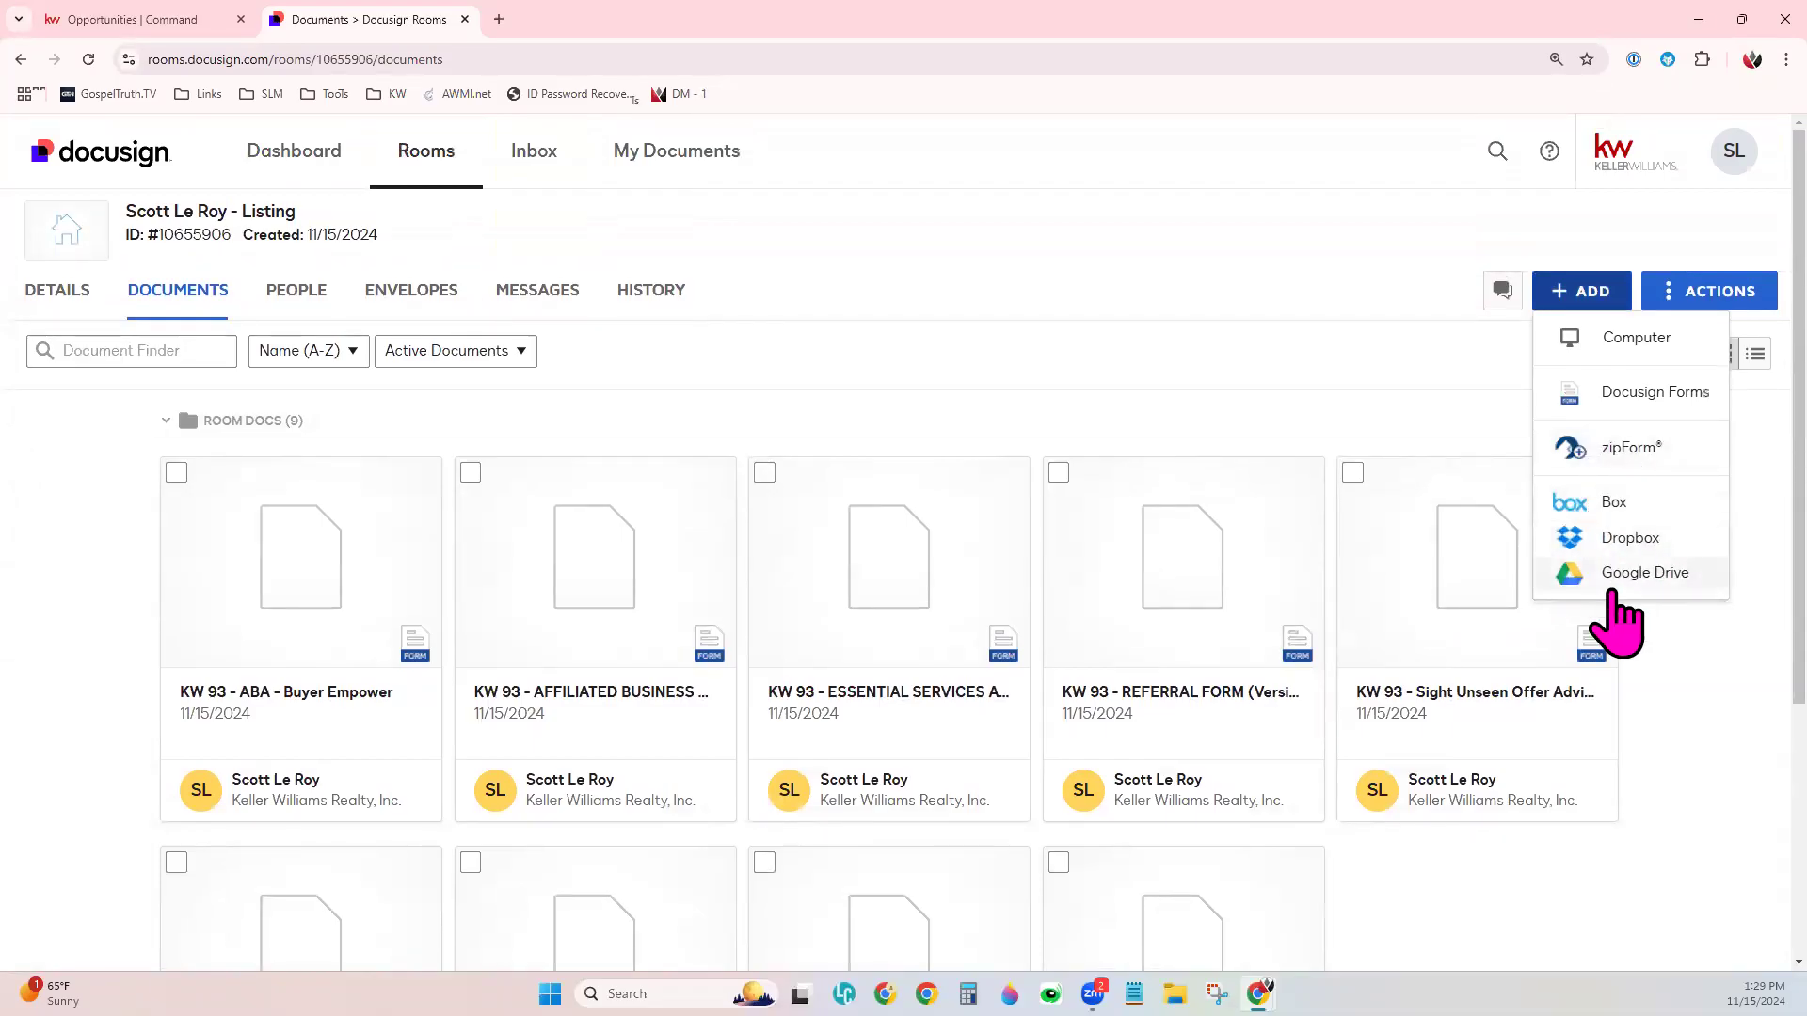
pyautogui.click(1677, 701)
pyautogui.scroll(-4, 1431, 819)
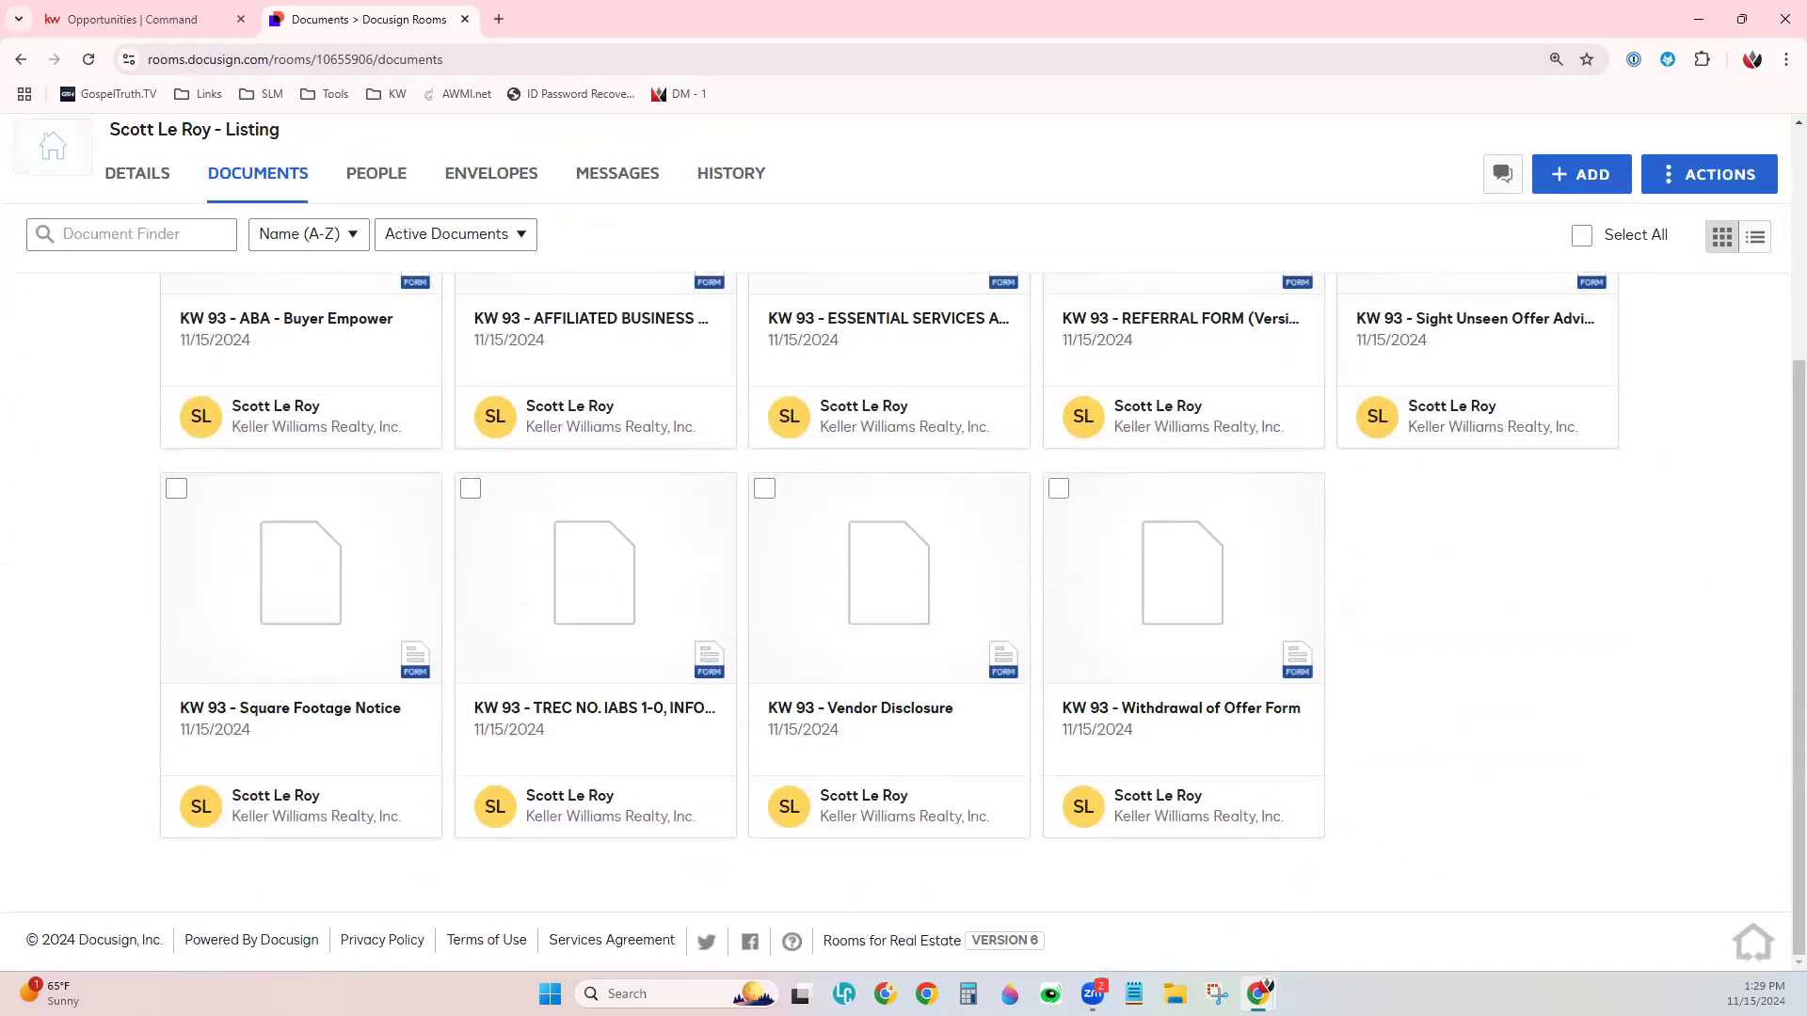
# Drag SLM Will Do It For You.pdf from File Explorer's Downloads onto the room's Documents page
pyautogui.click(1175, 993)
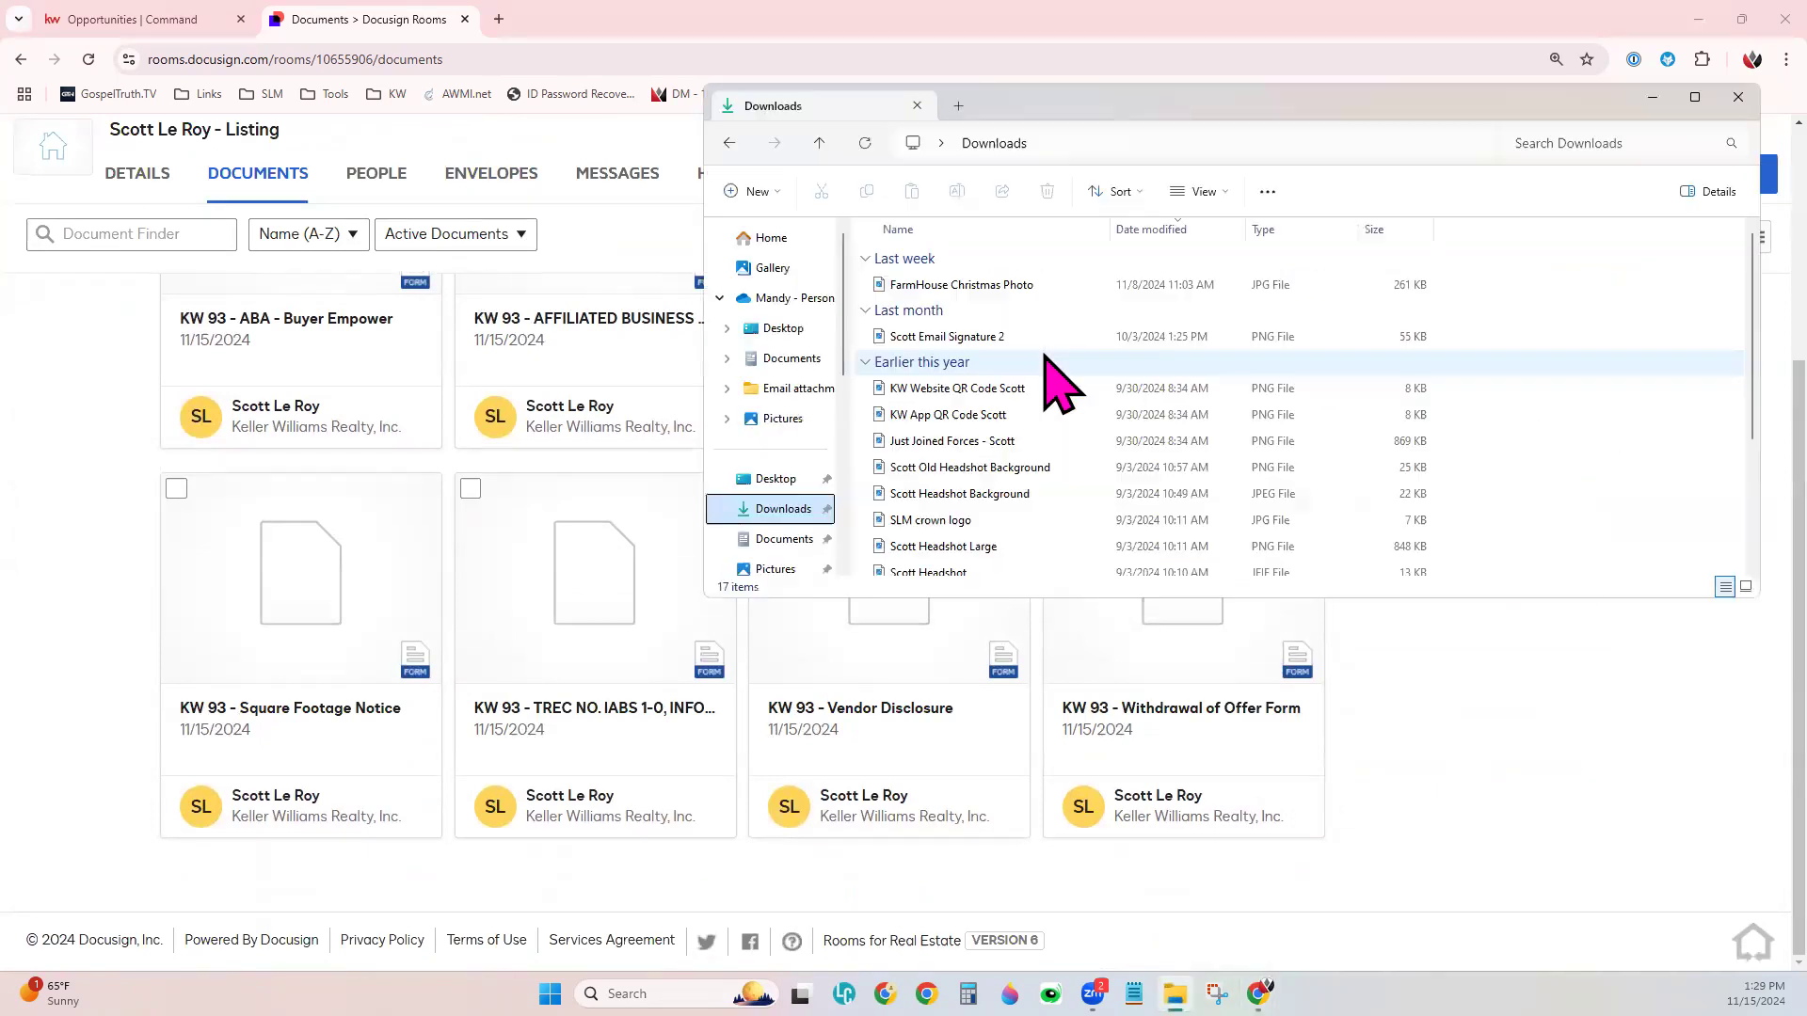
pyautogui.scroll(-5, 1108, 483)
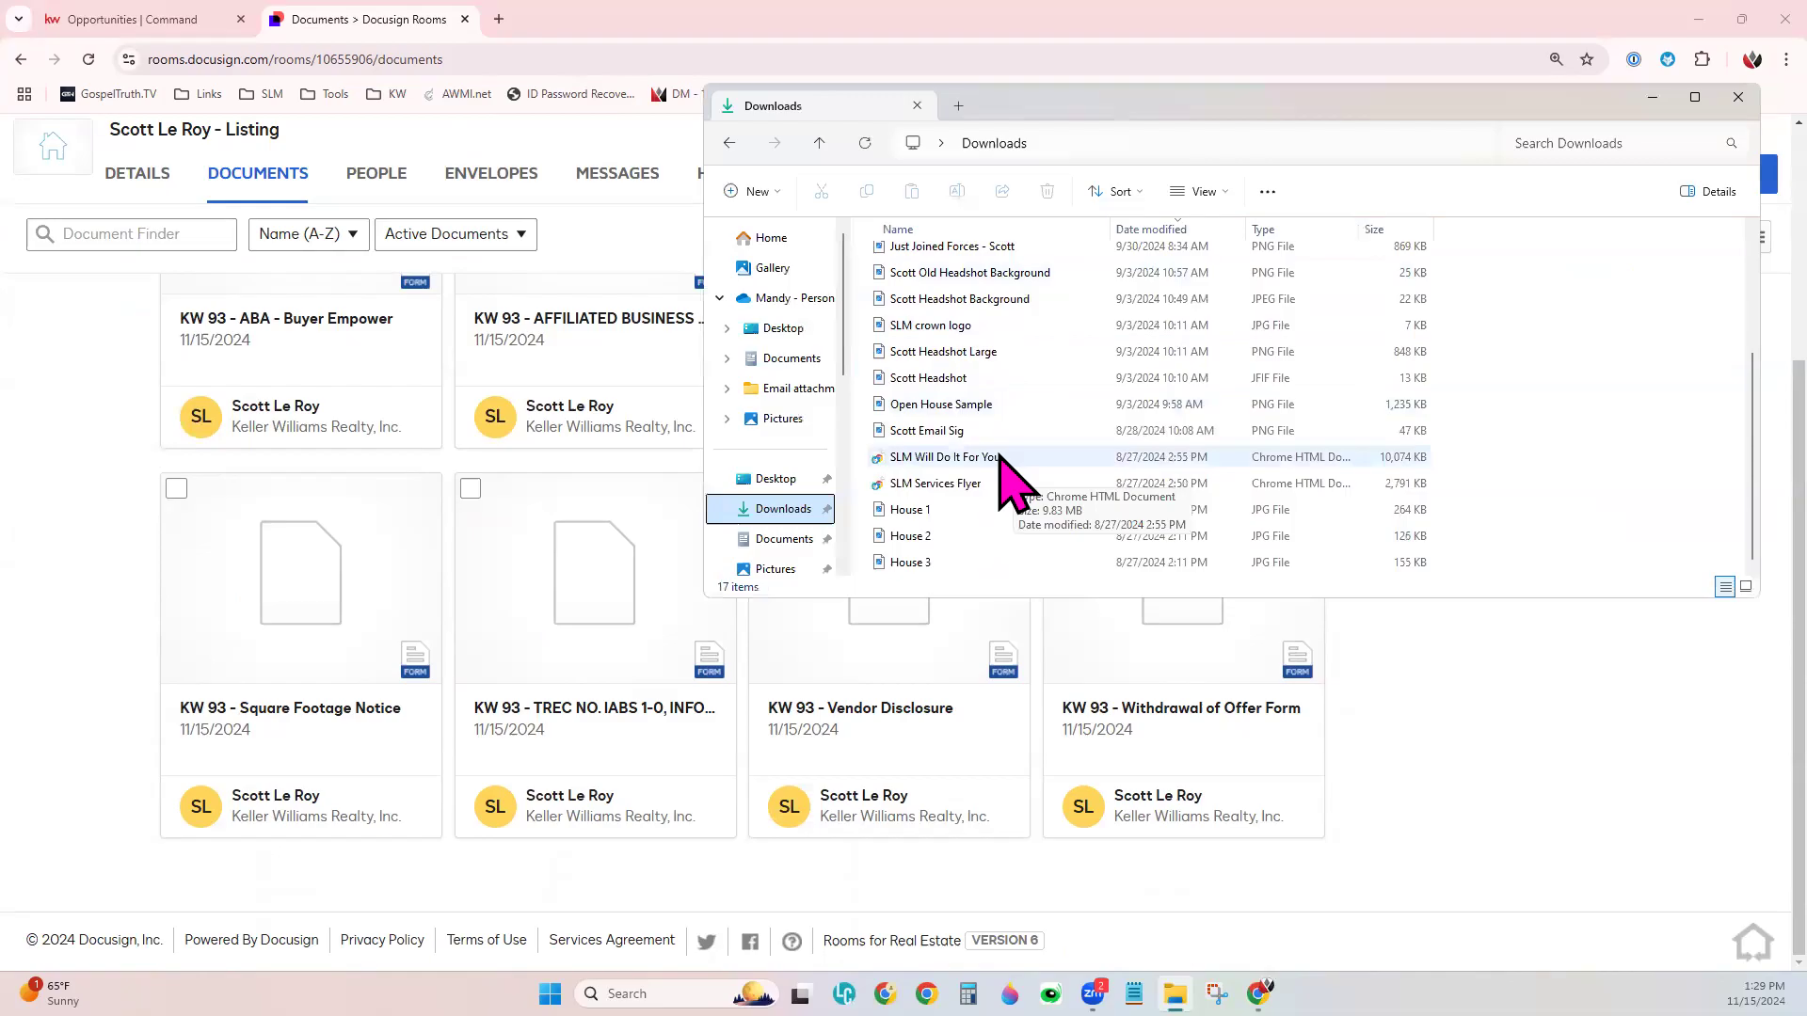
pyautogui.click(956, 462)
pyautogui.moveTo(956, 463); pyautogui.dragTo(1476, 806)
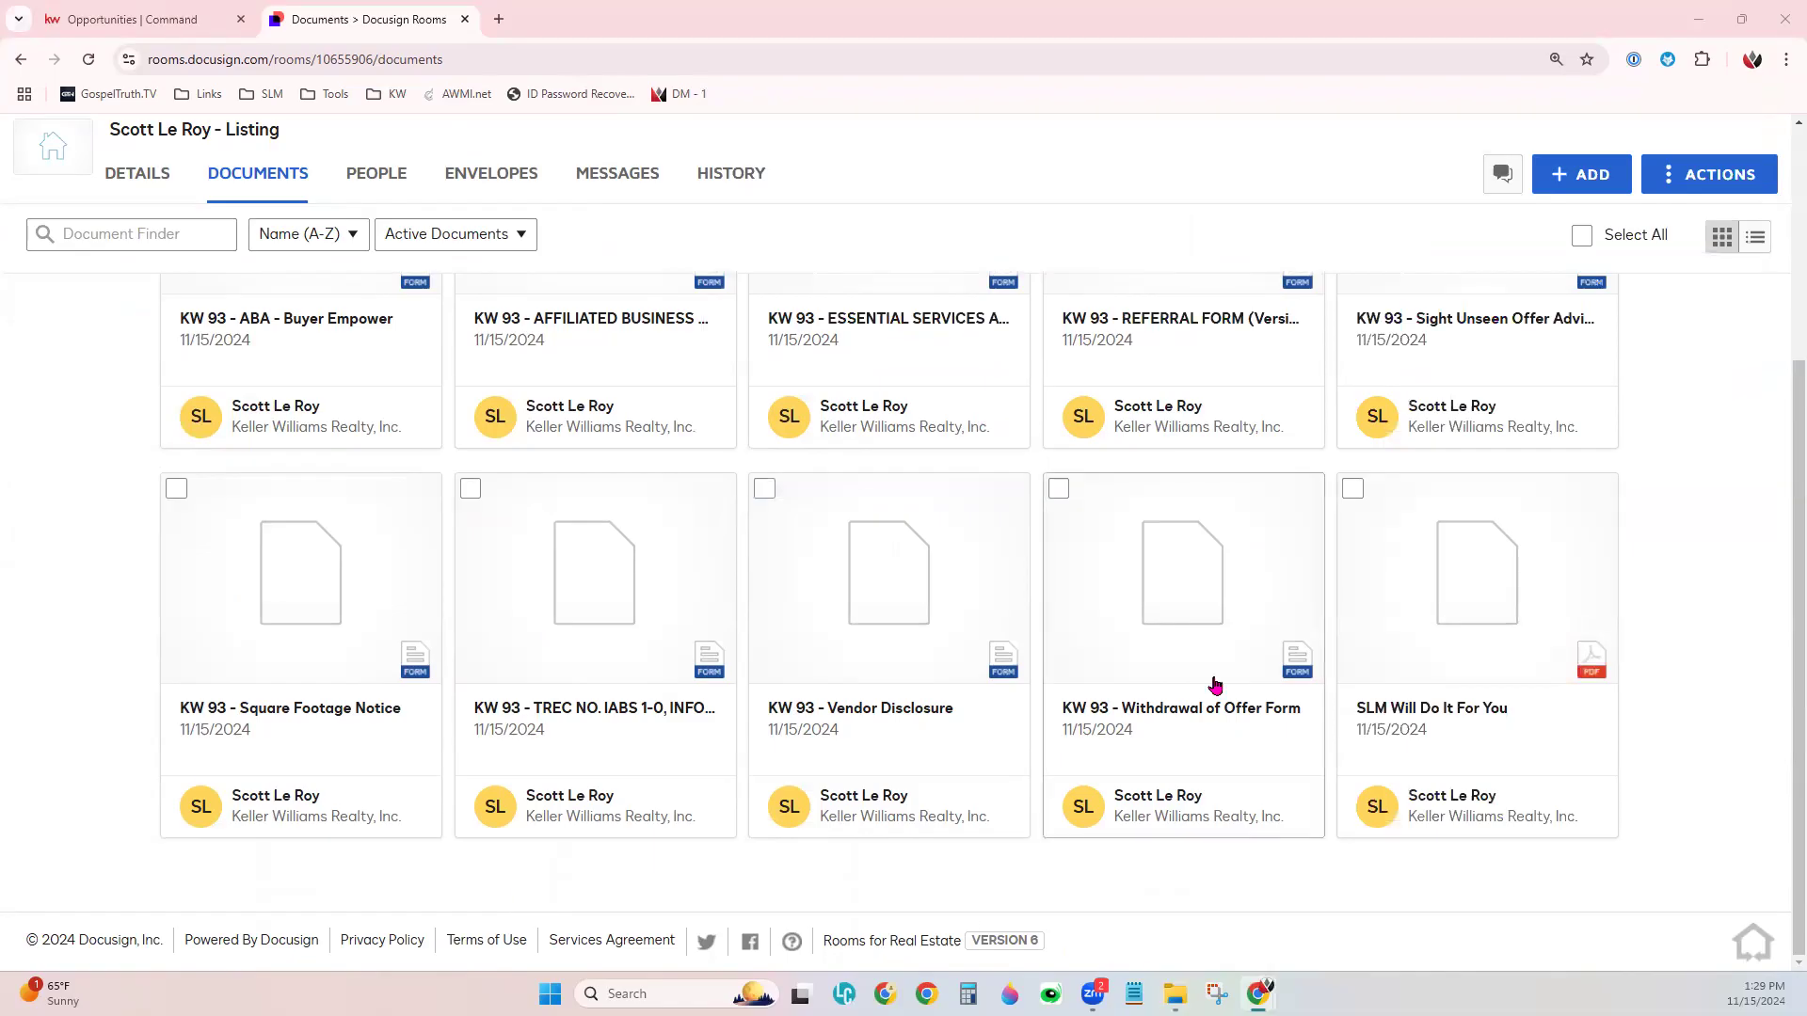
pyautogui.click(1610, 187)
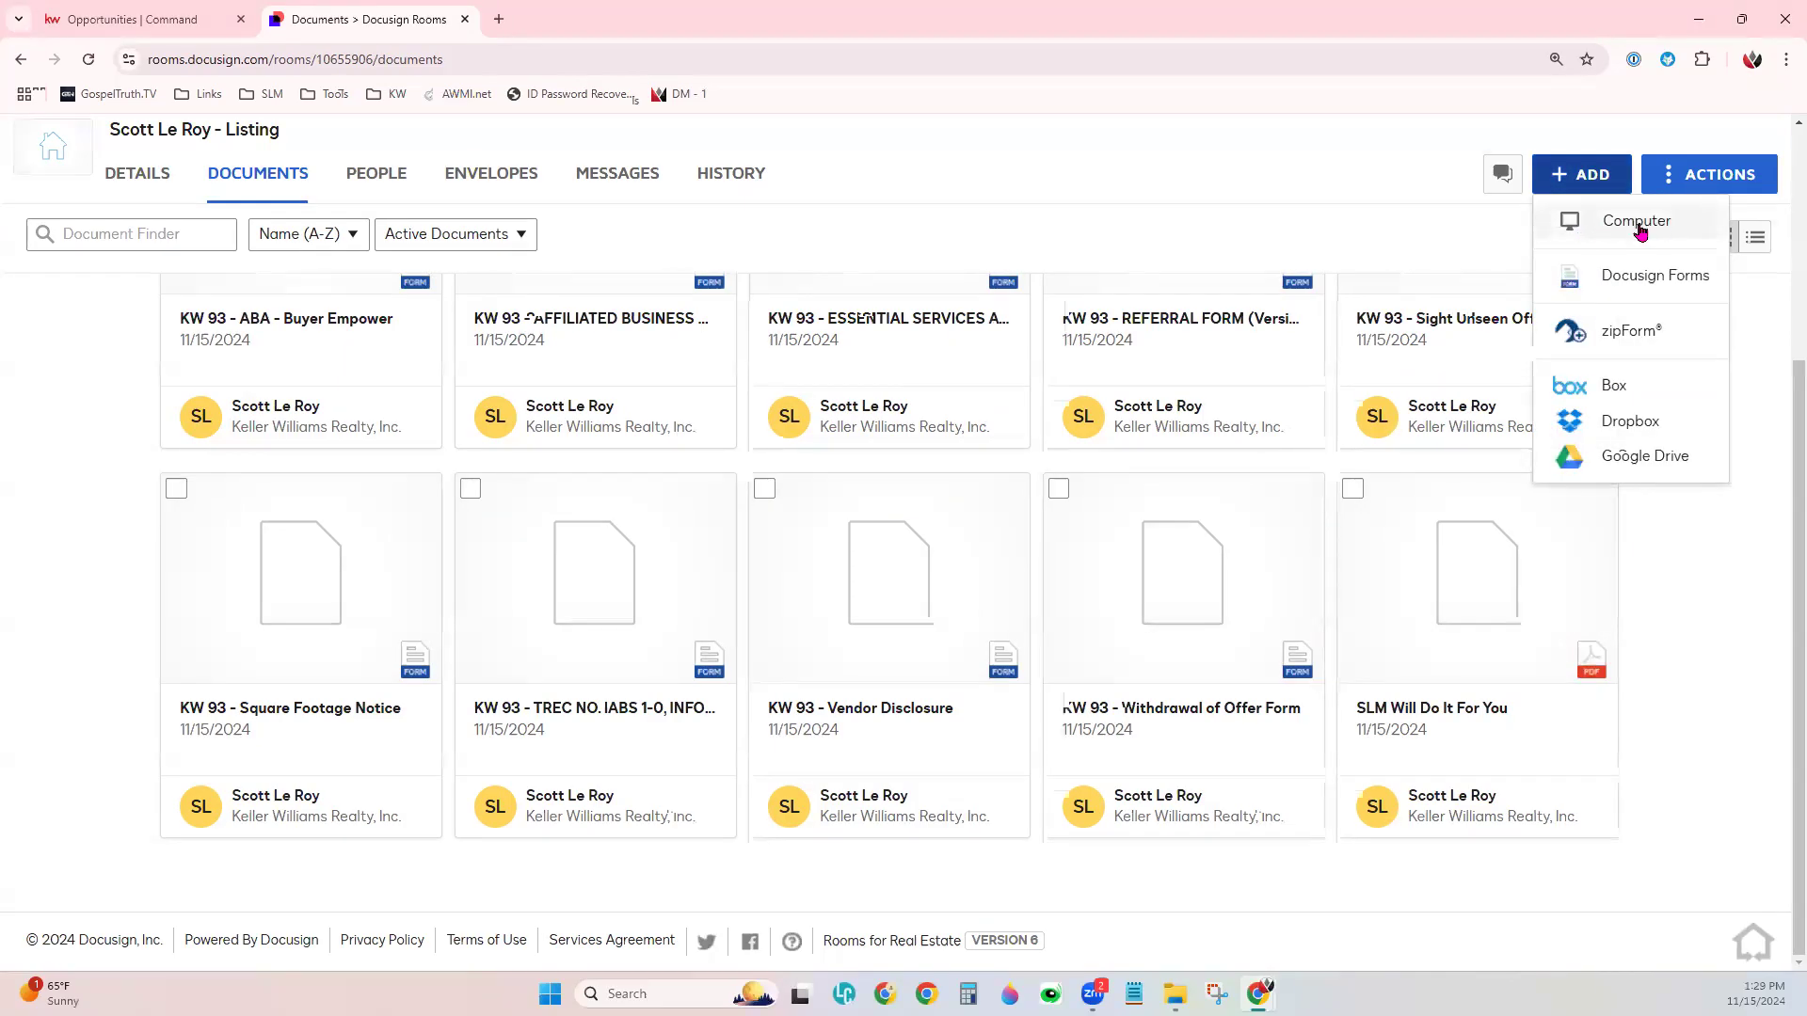
pyautogui.click(1693, 707)
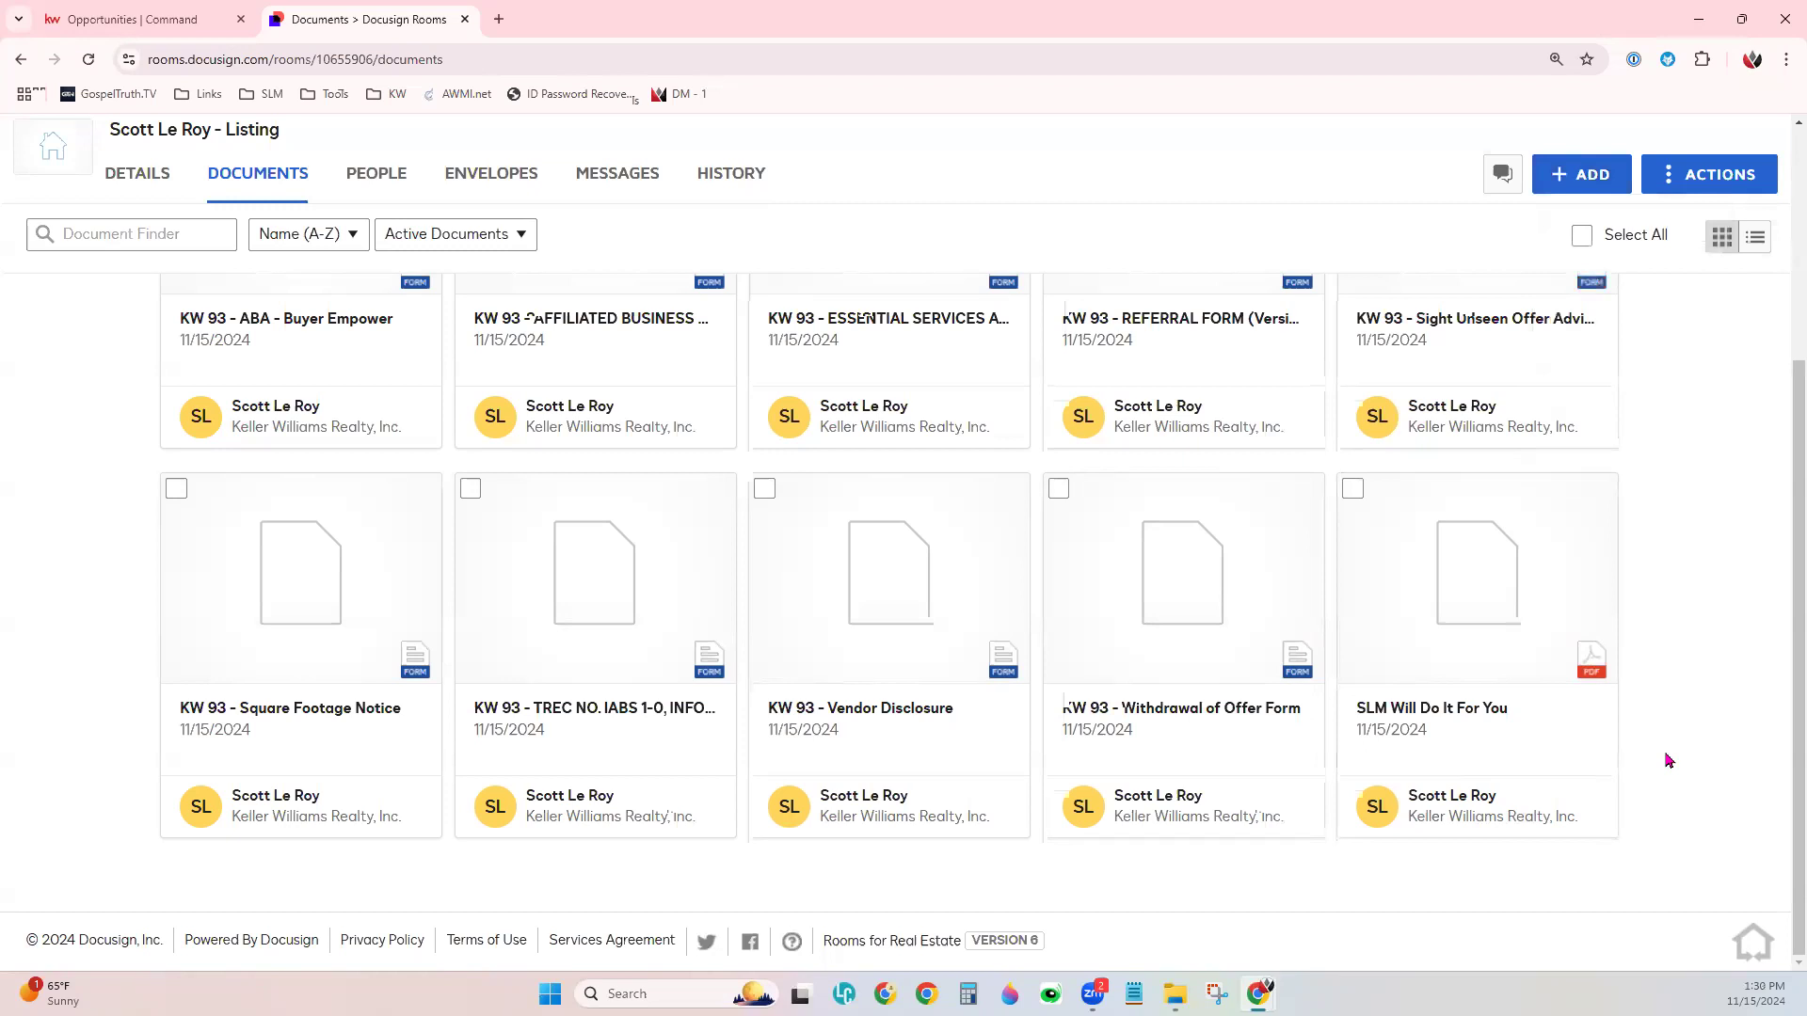
pyautogui.scroll(1, 1667, 760)
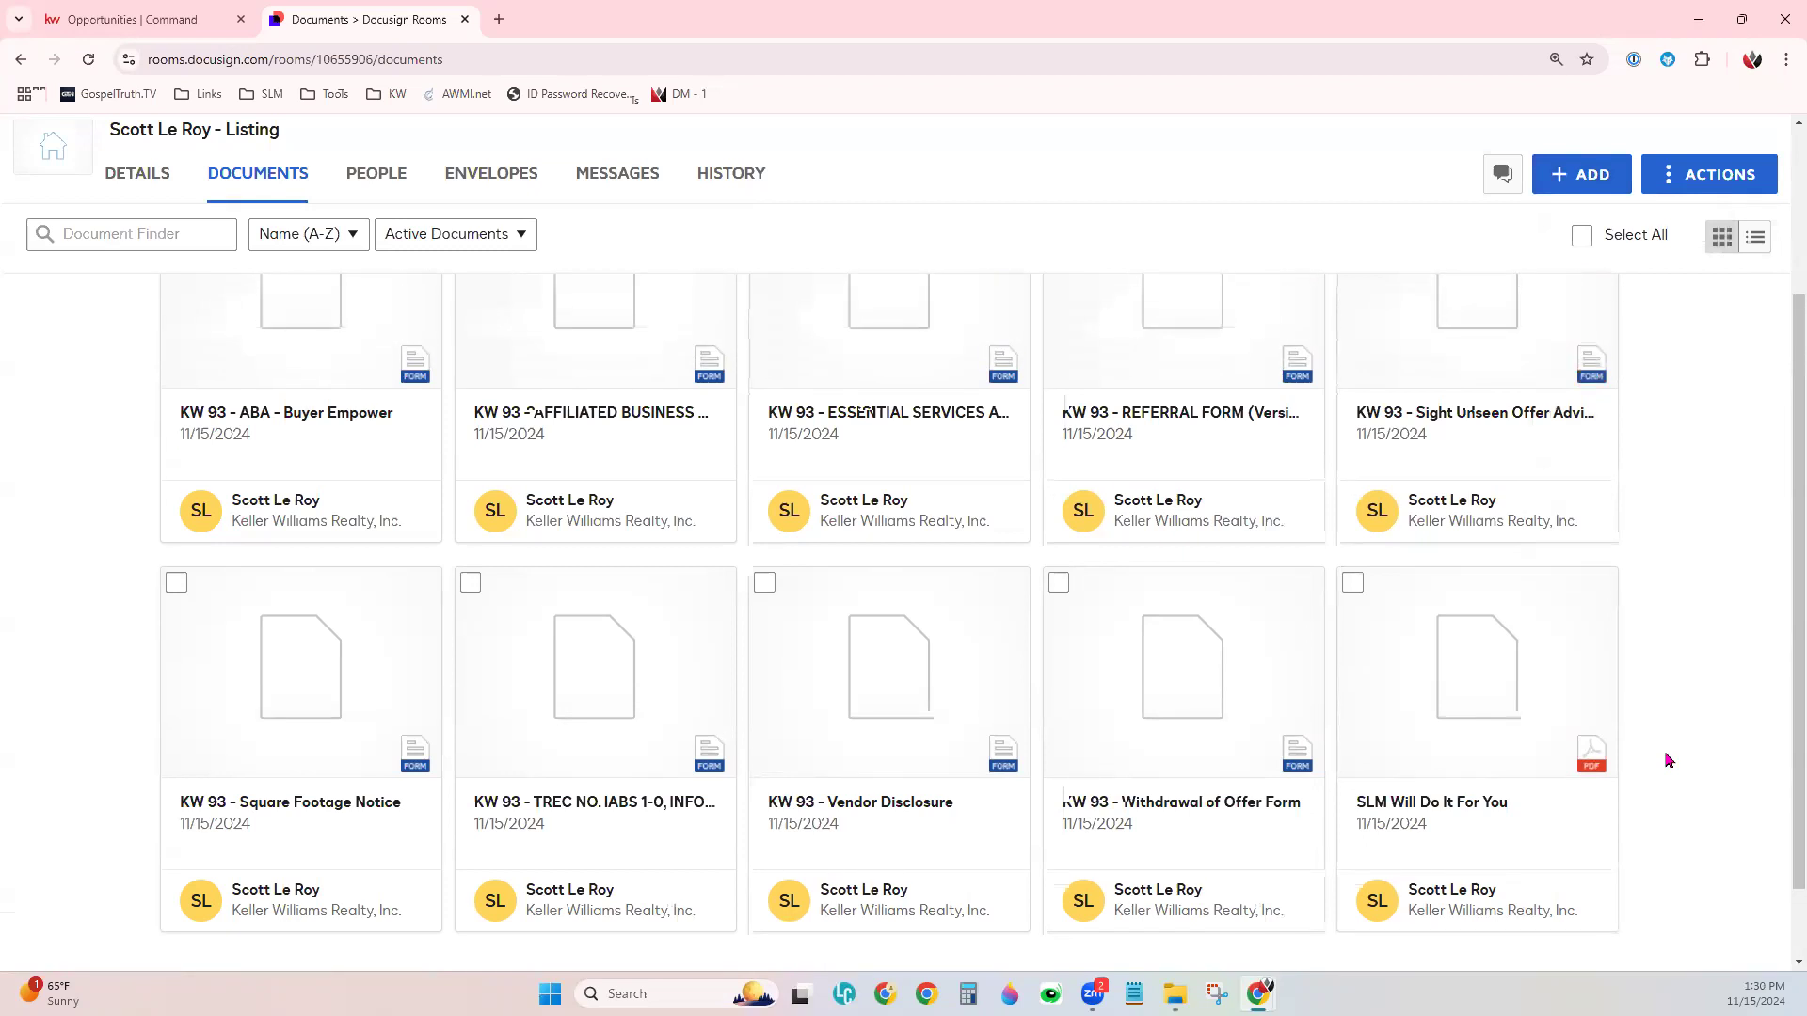
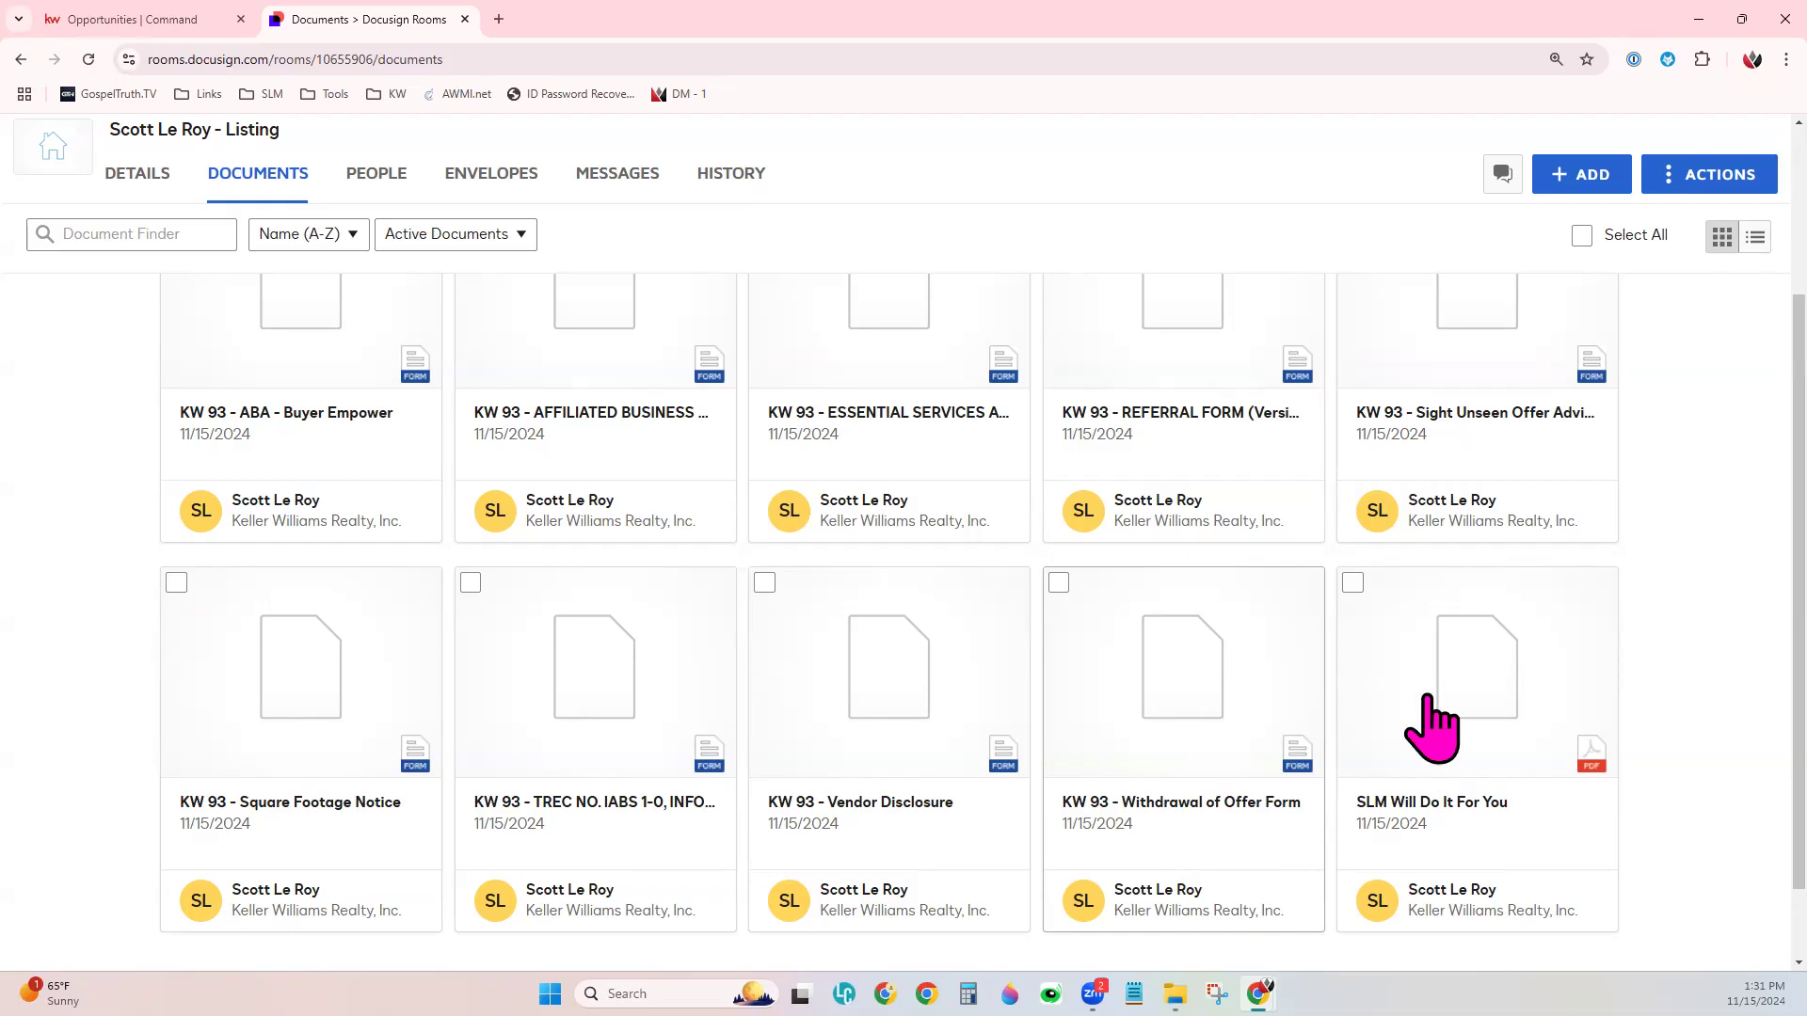
# Scroll back to the top of the listing room's Documents tab
pyautogui.scroll(3, 1505, 704)
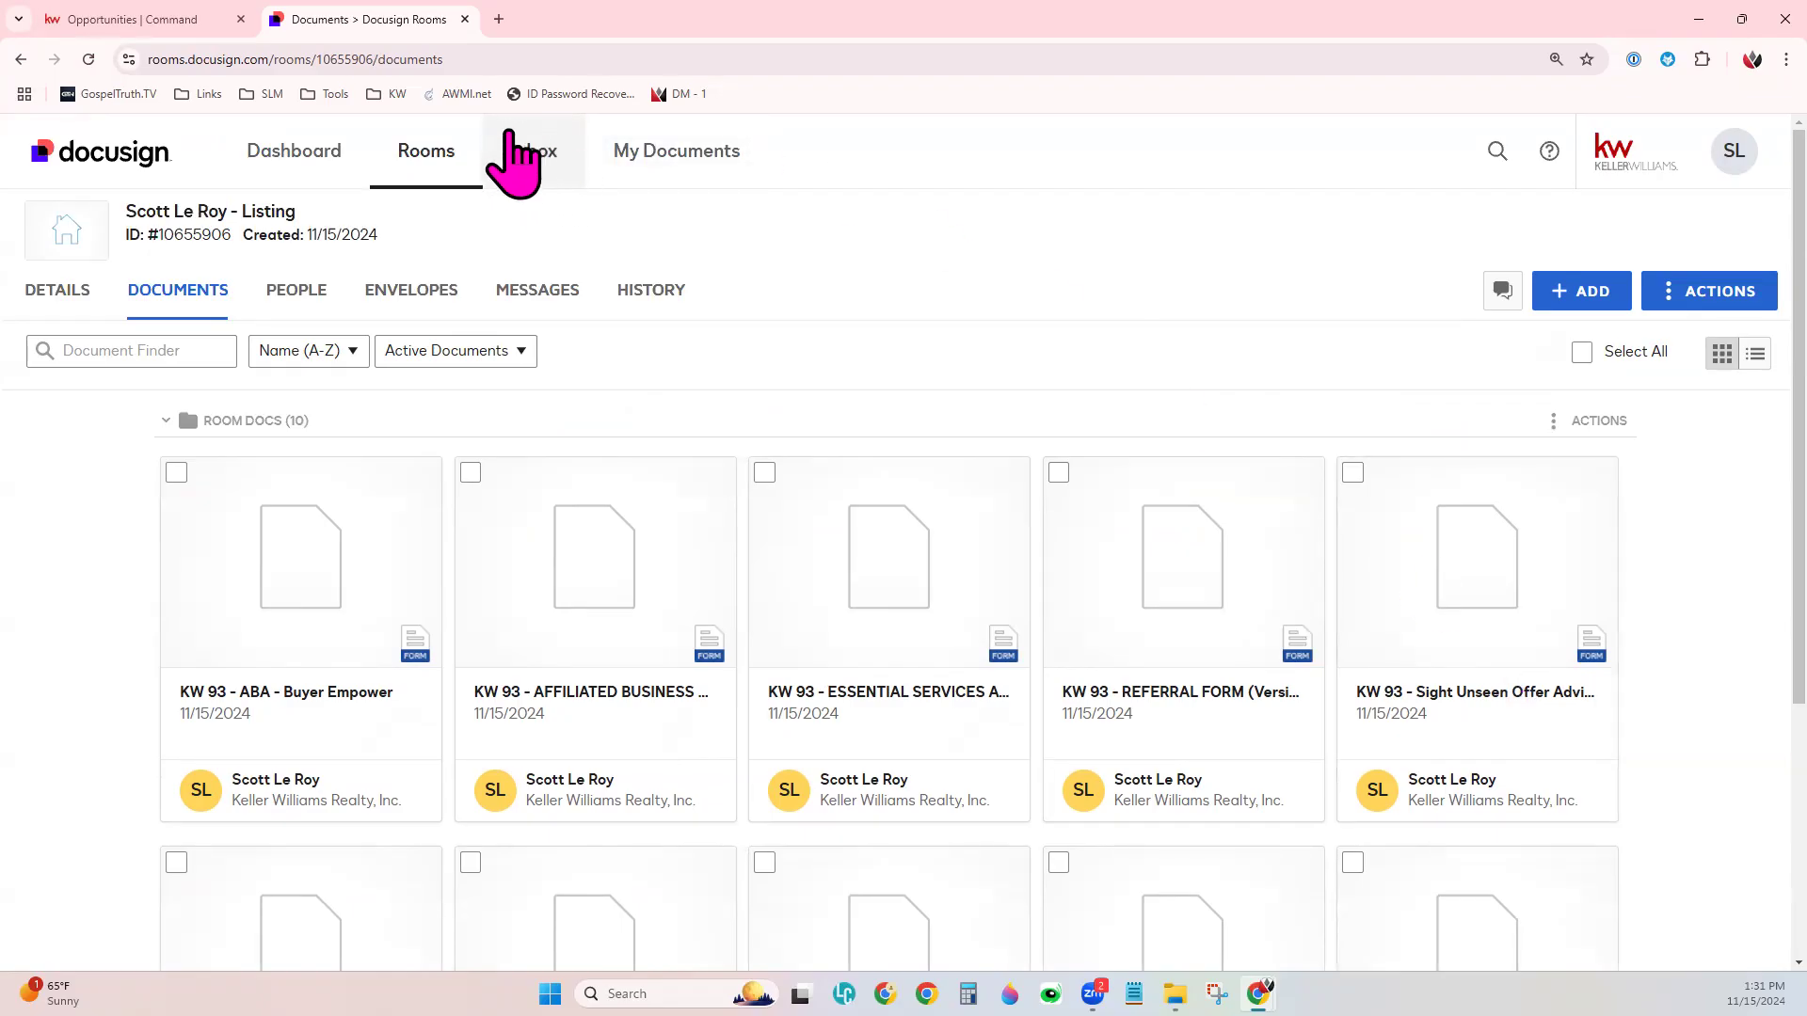
pyautogui.click(550, 152)
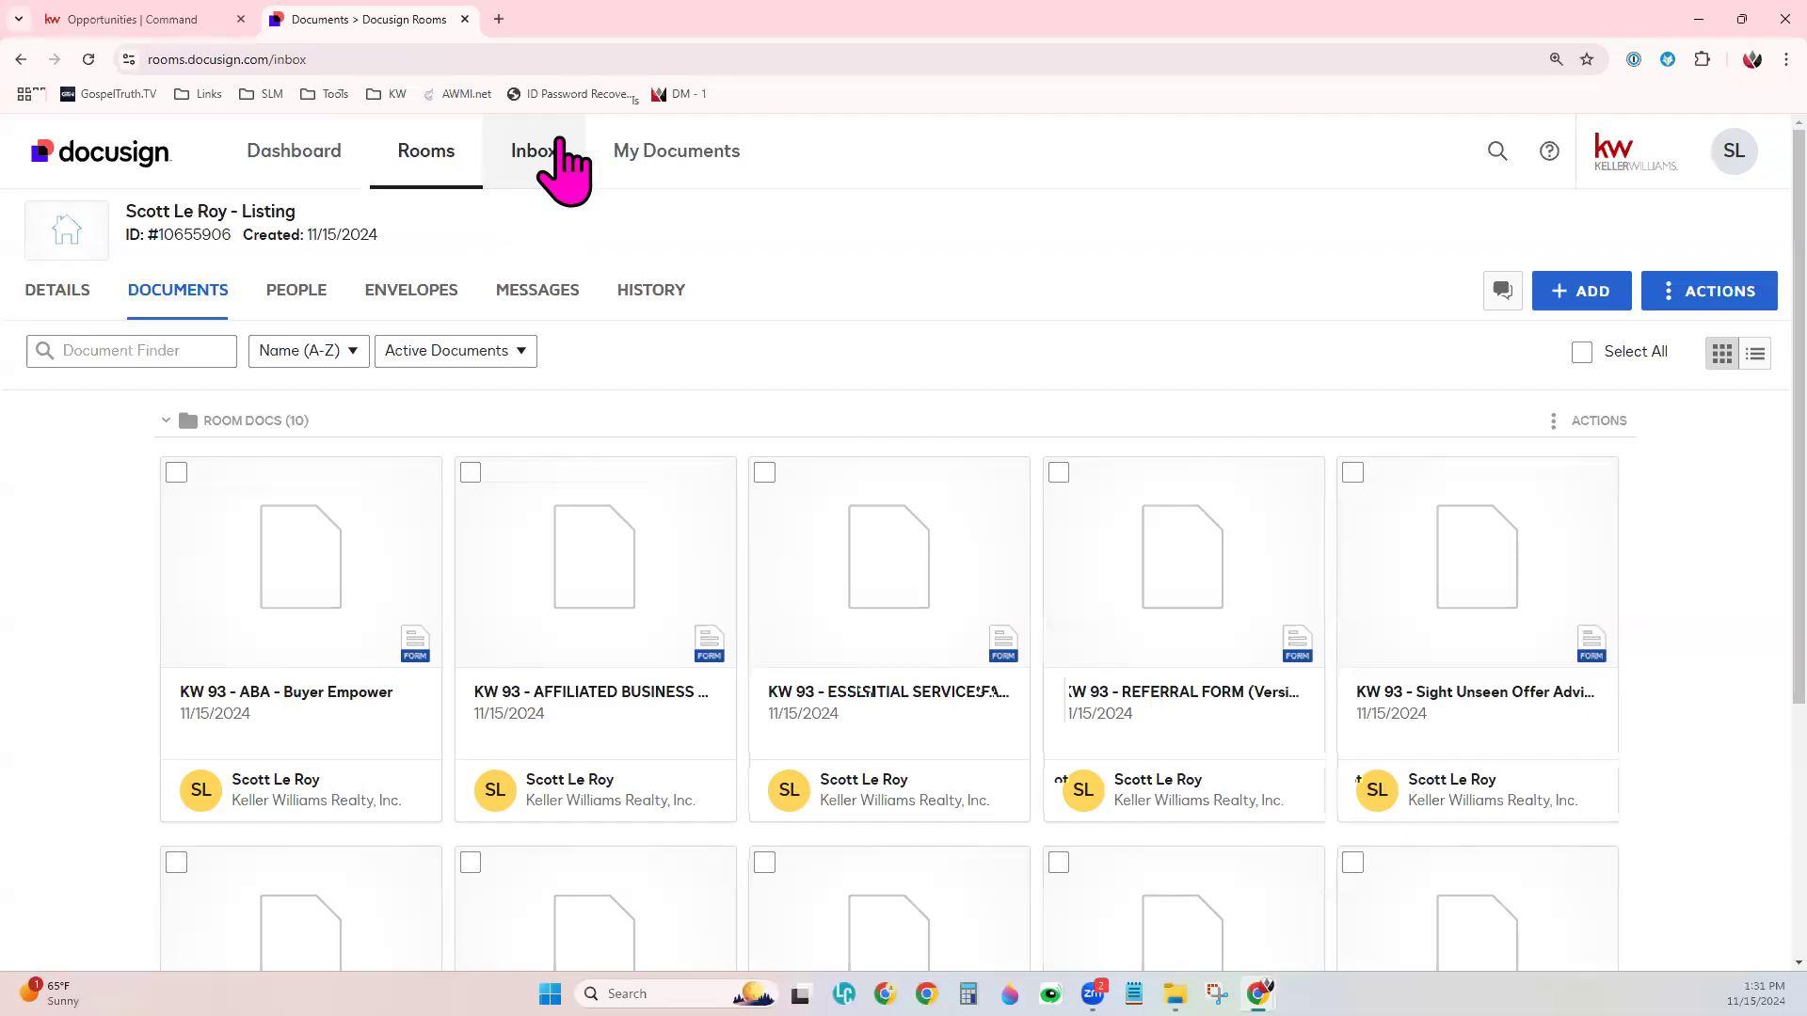
pyautogui.moveTo(54, 233)
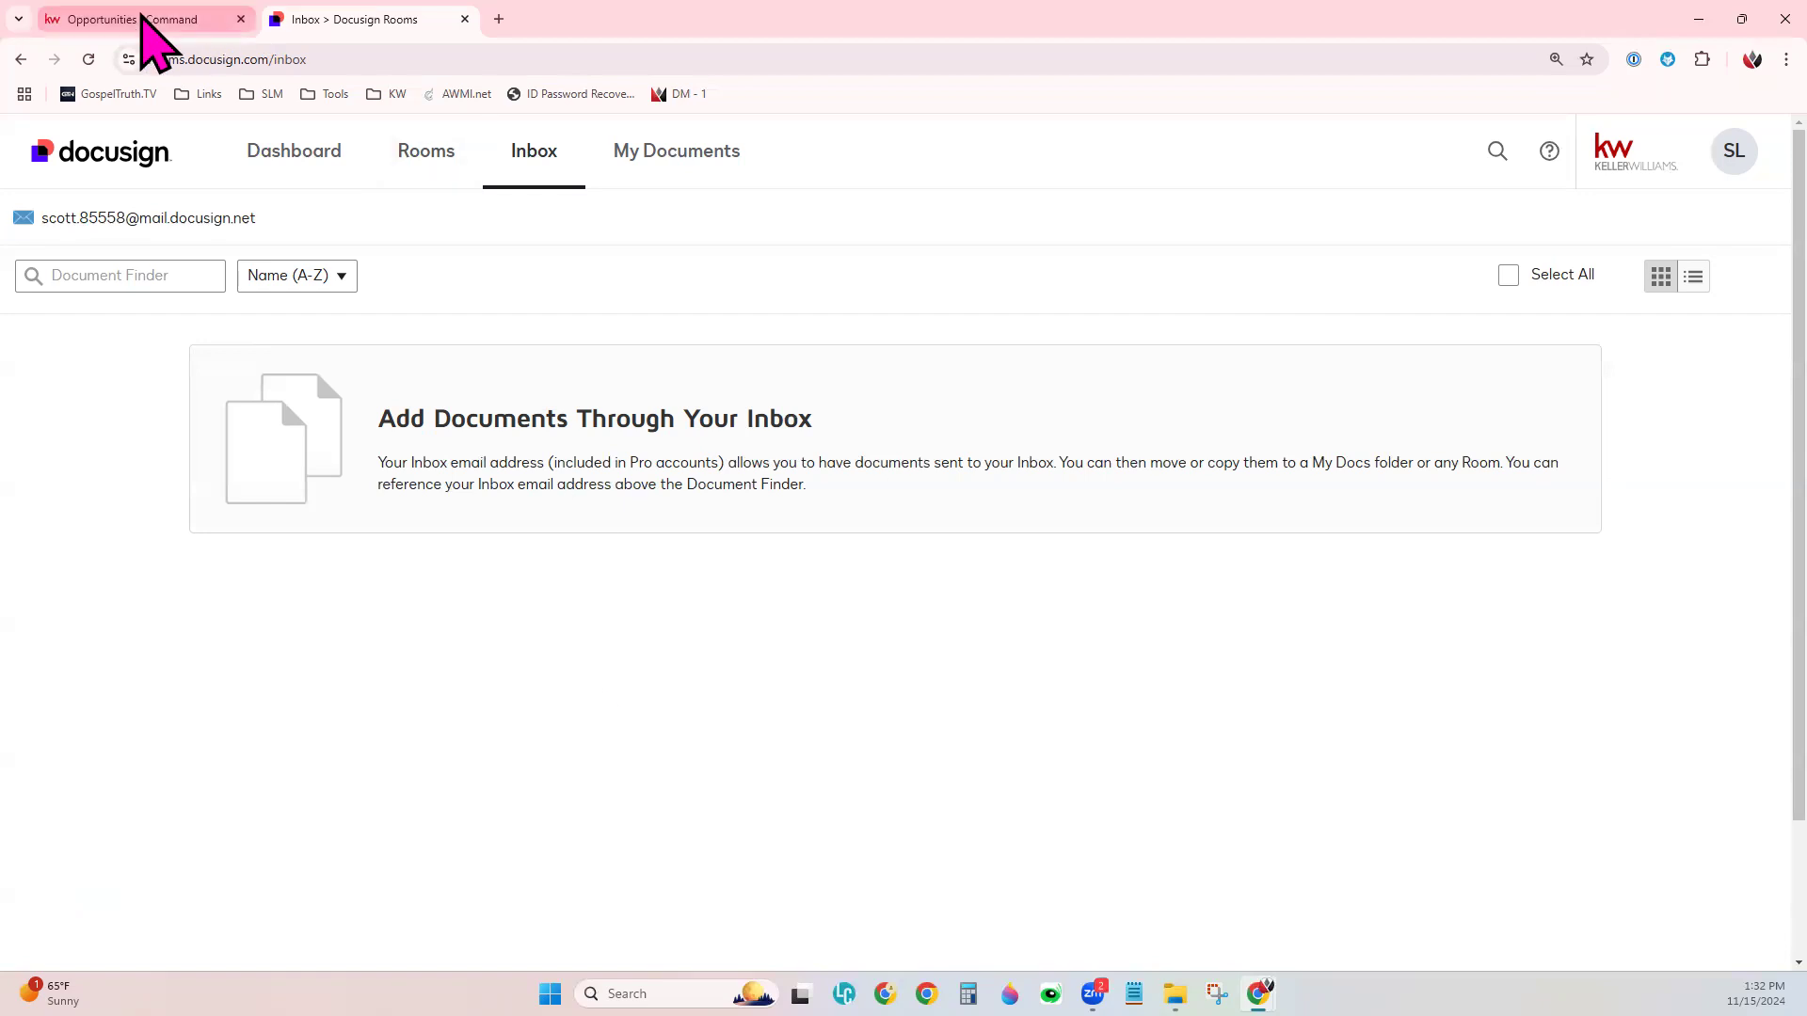
pyautogui.moveTo(122, 23)
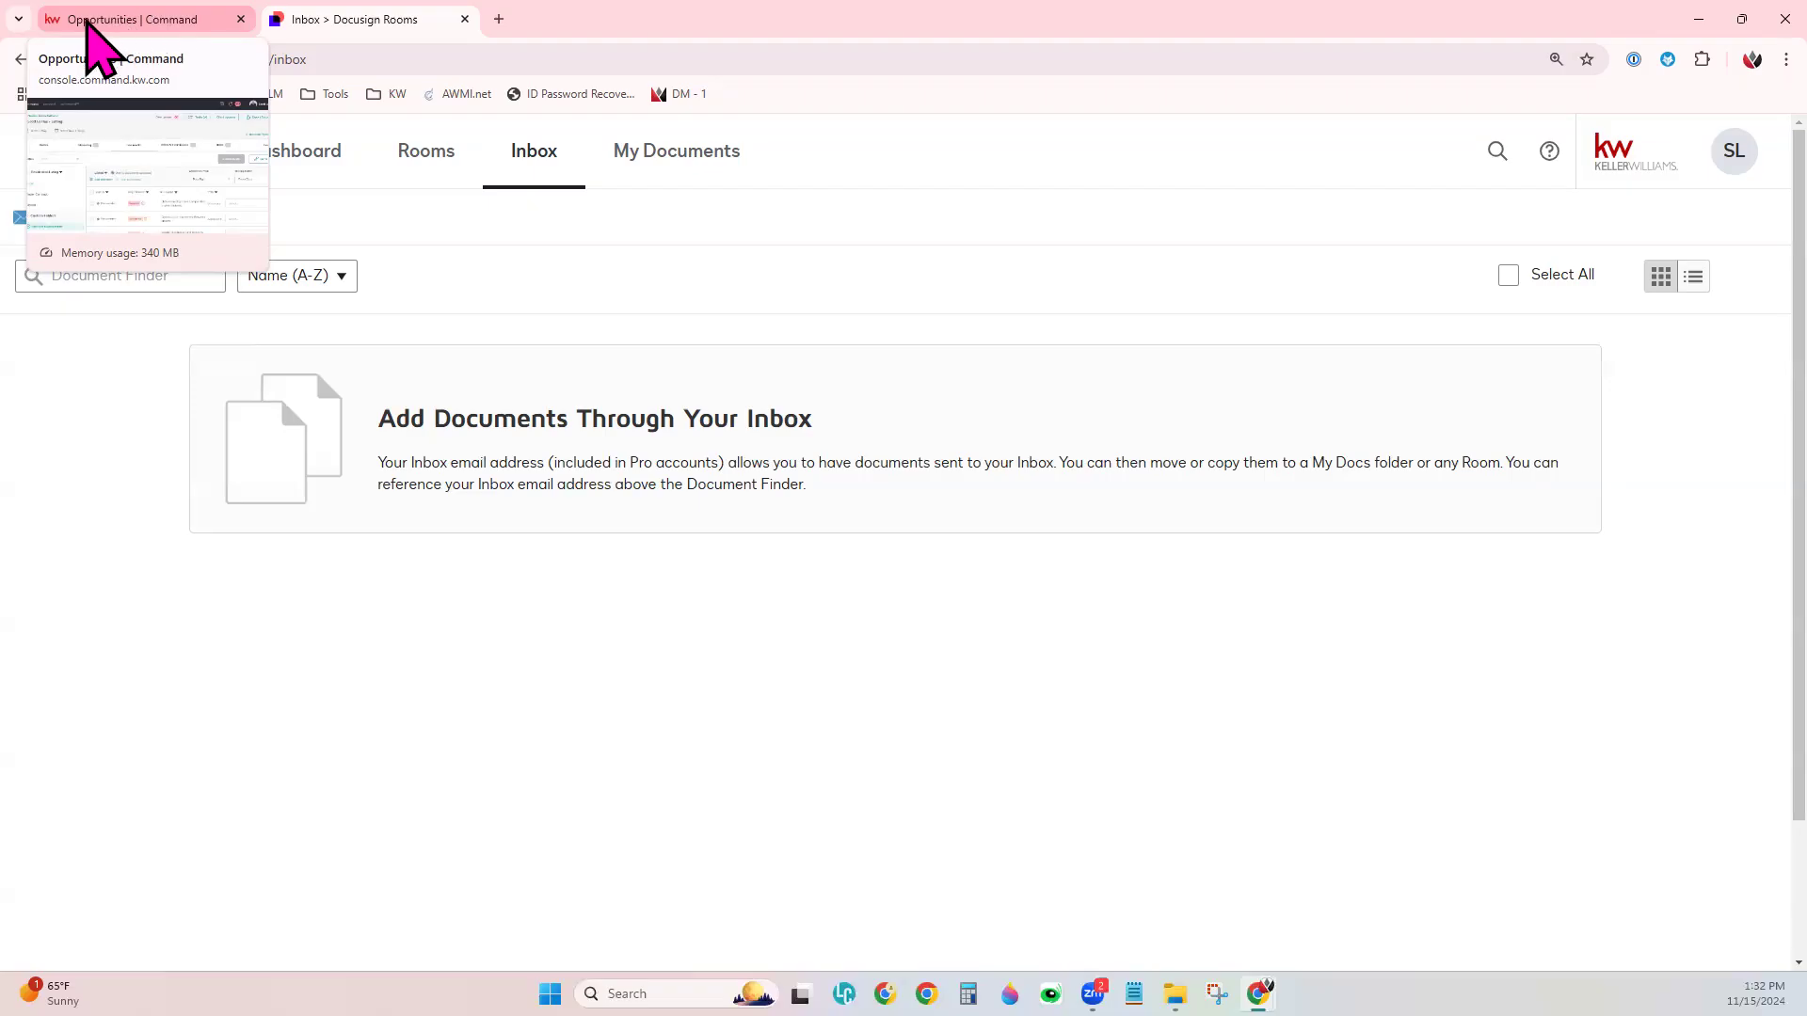
# Open the listing opportunity's Details in KW Command and start choosing its address from existing listings
pyautogui.click(122, 19)
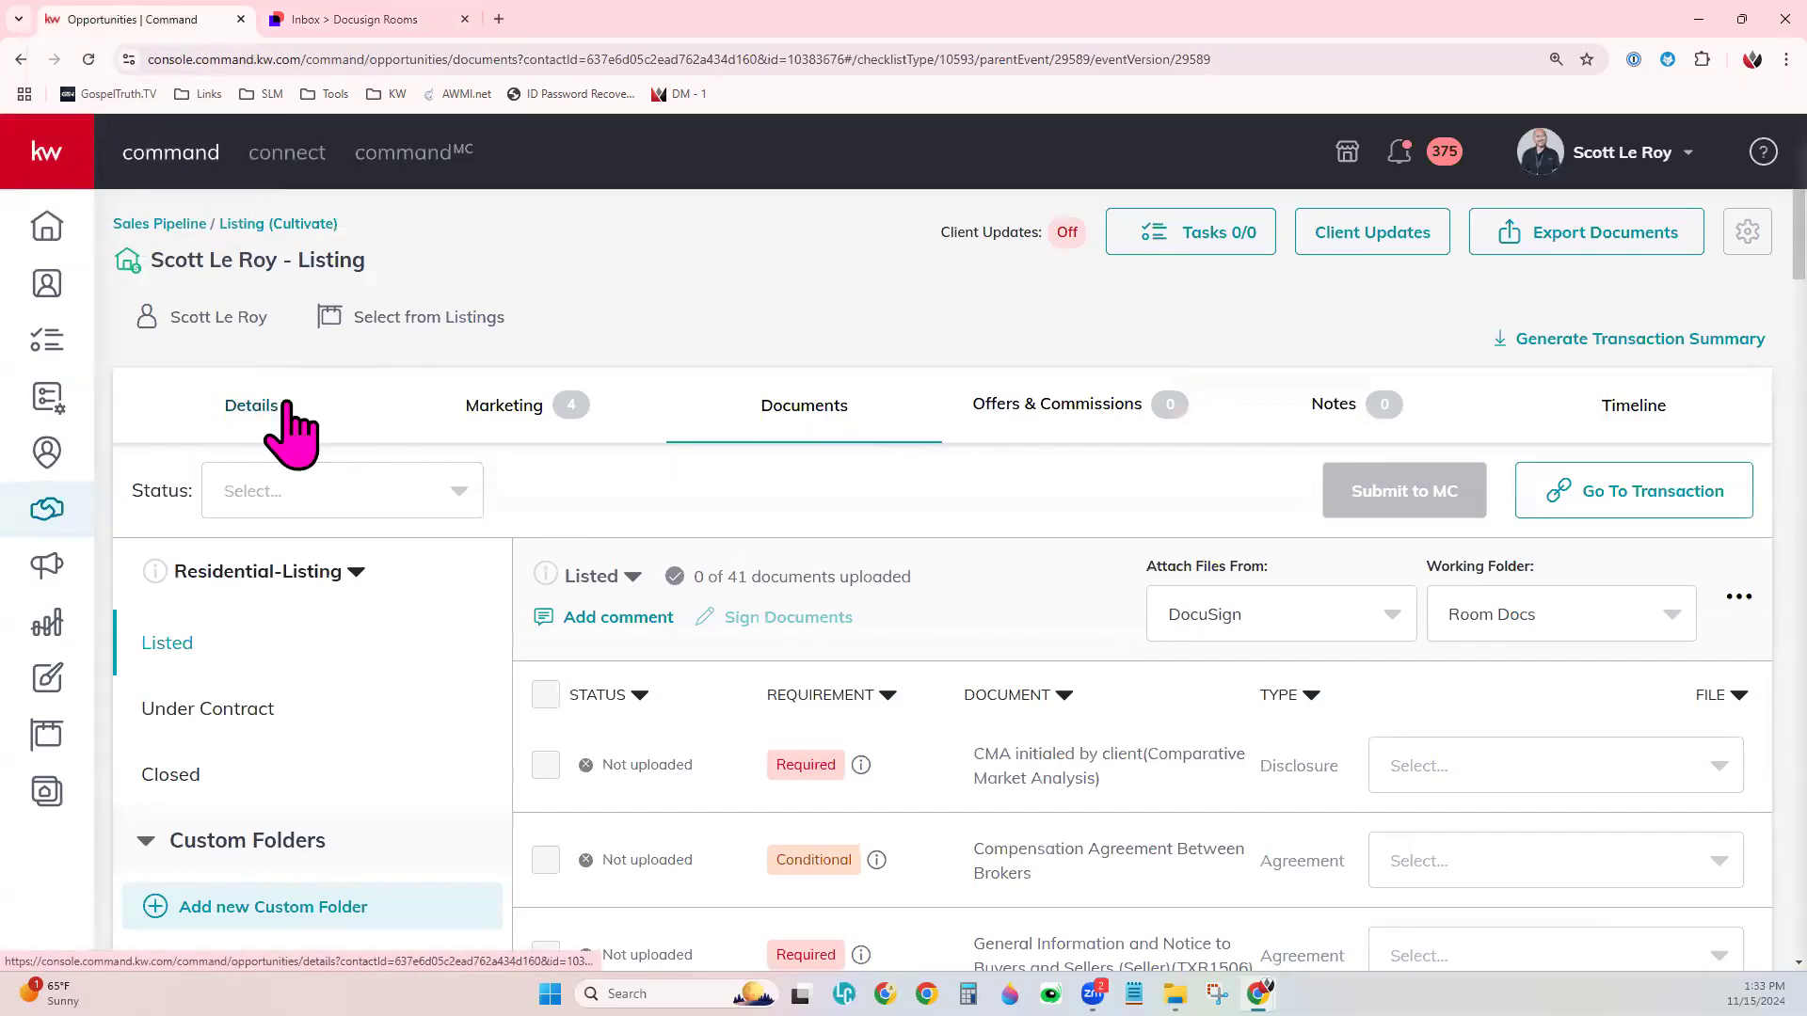
pyautogui.click(252, 406)
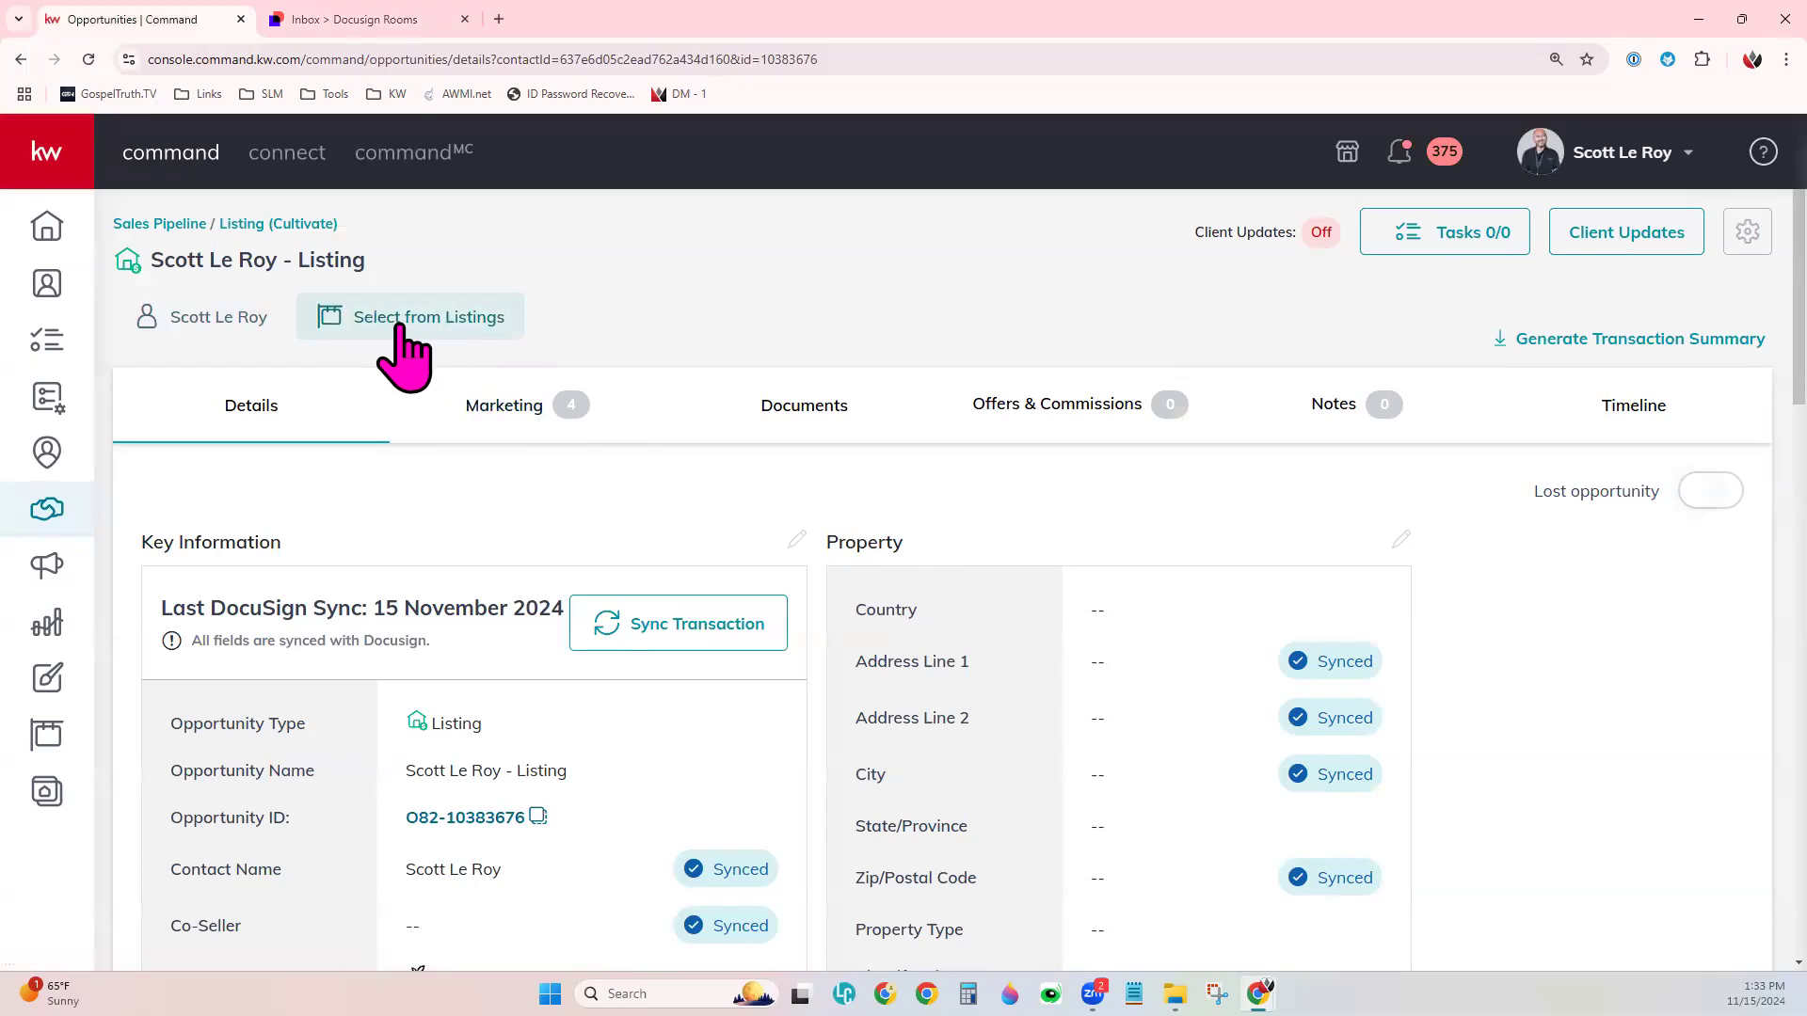
pyautogui.click(441, 326)
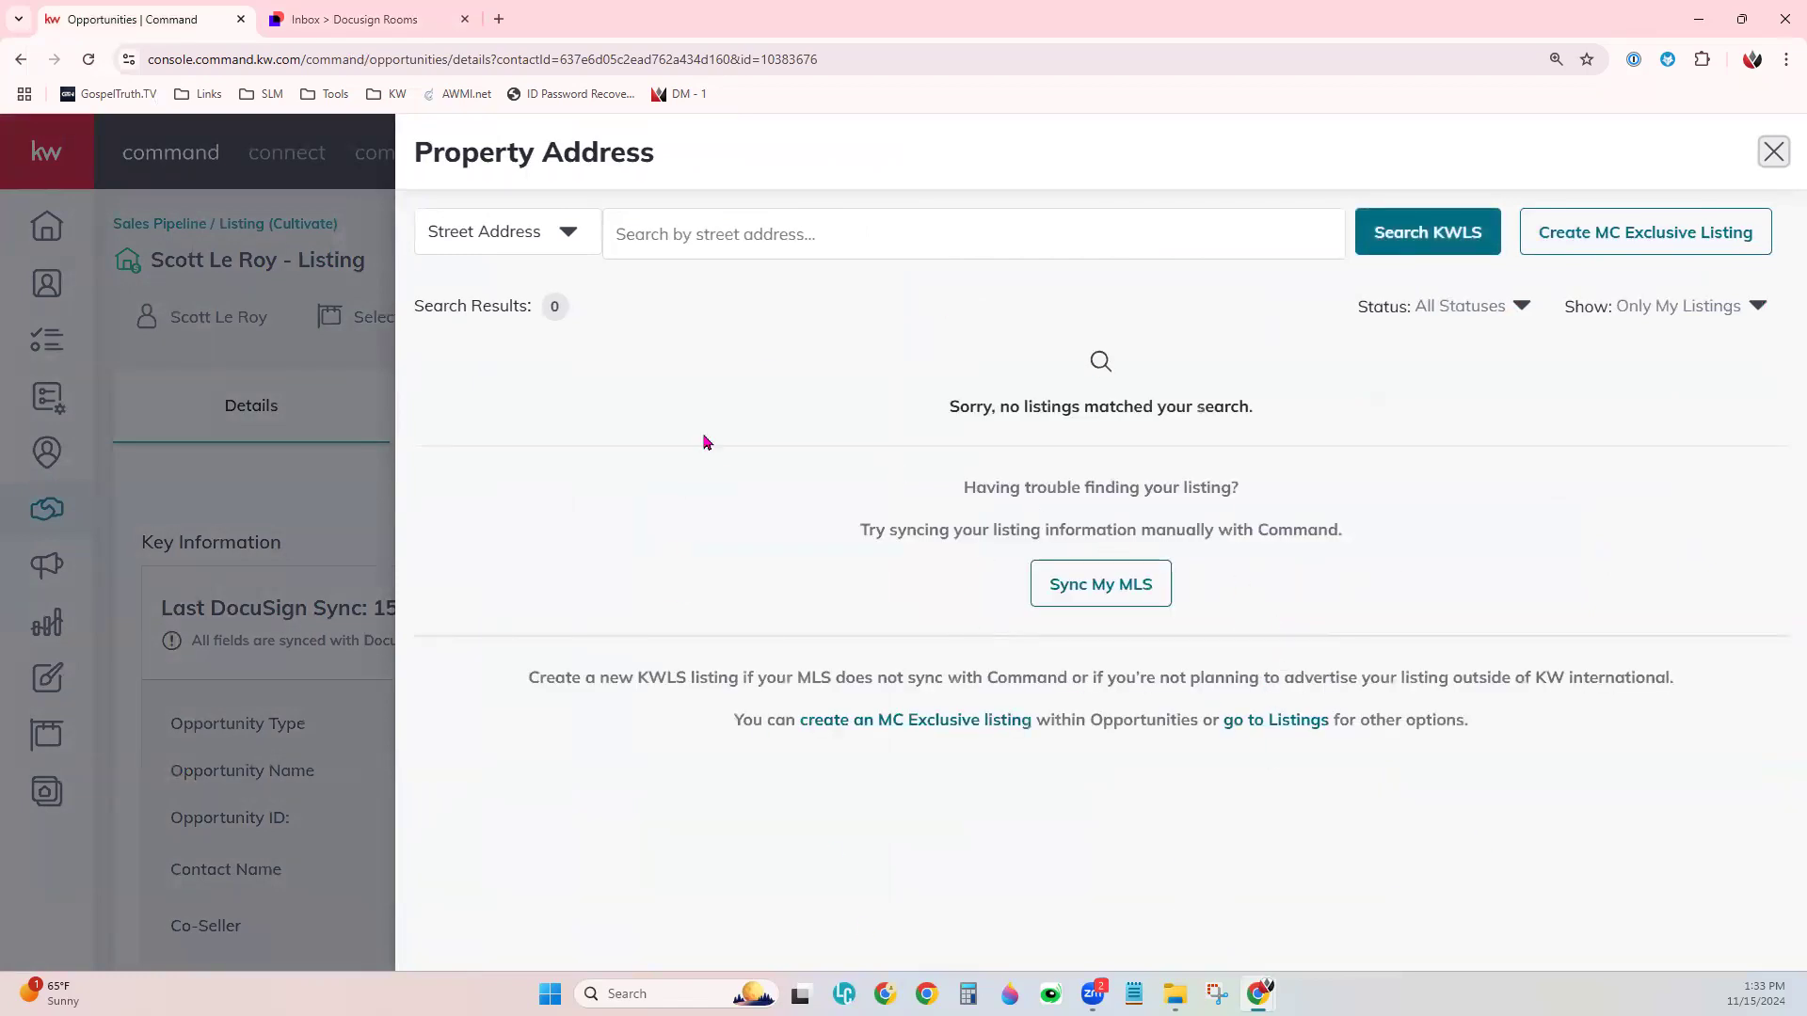
# Set the listing search's Show filter to All Listings
pyautogui.moveTo(944, 412); pyautogui.dragTo(1302, 456)
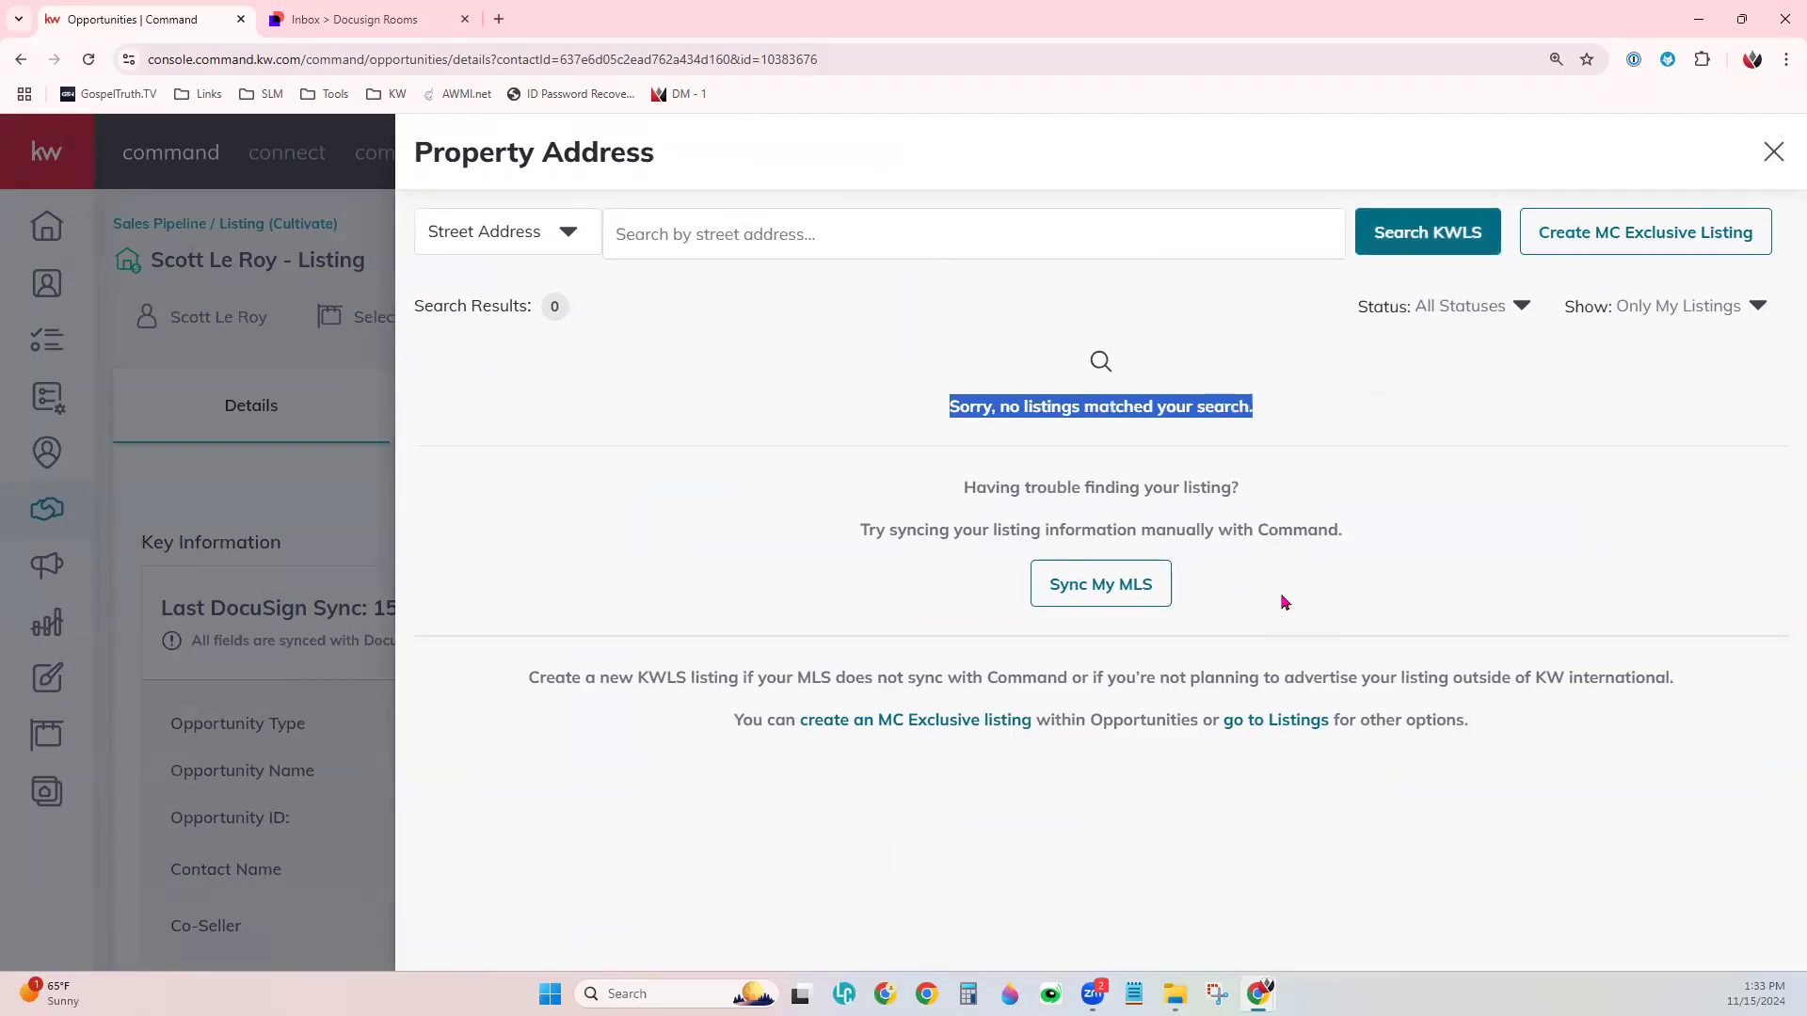
pyautogui.click(1703, 306)
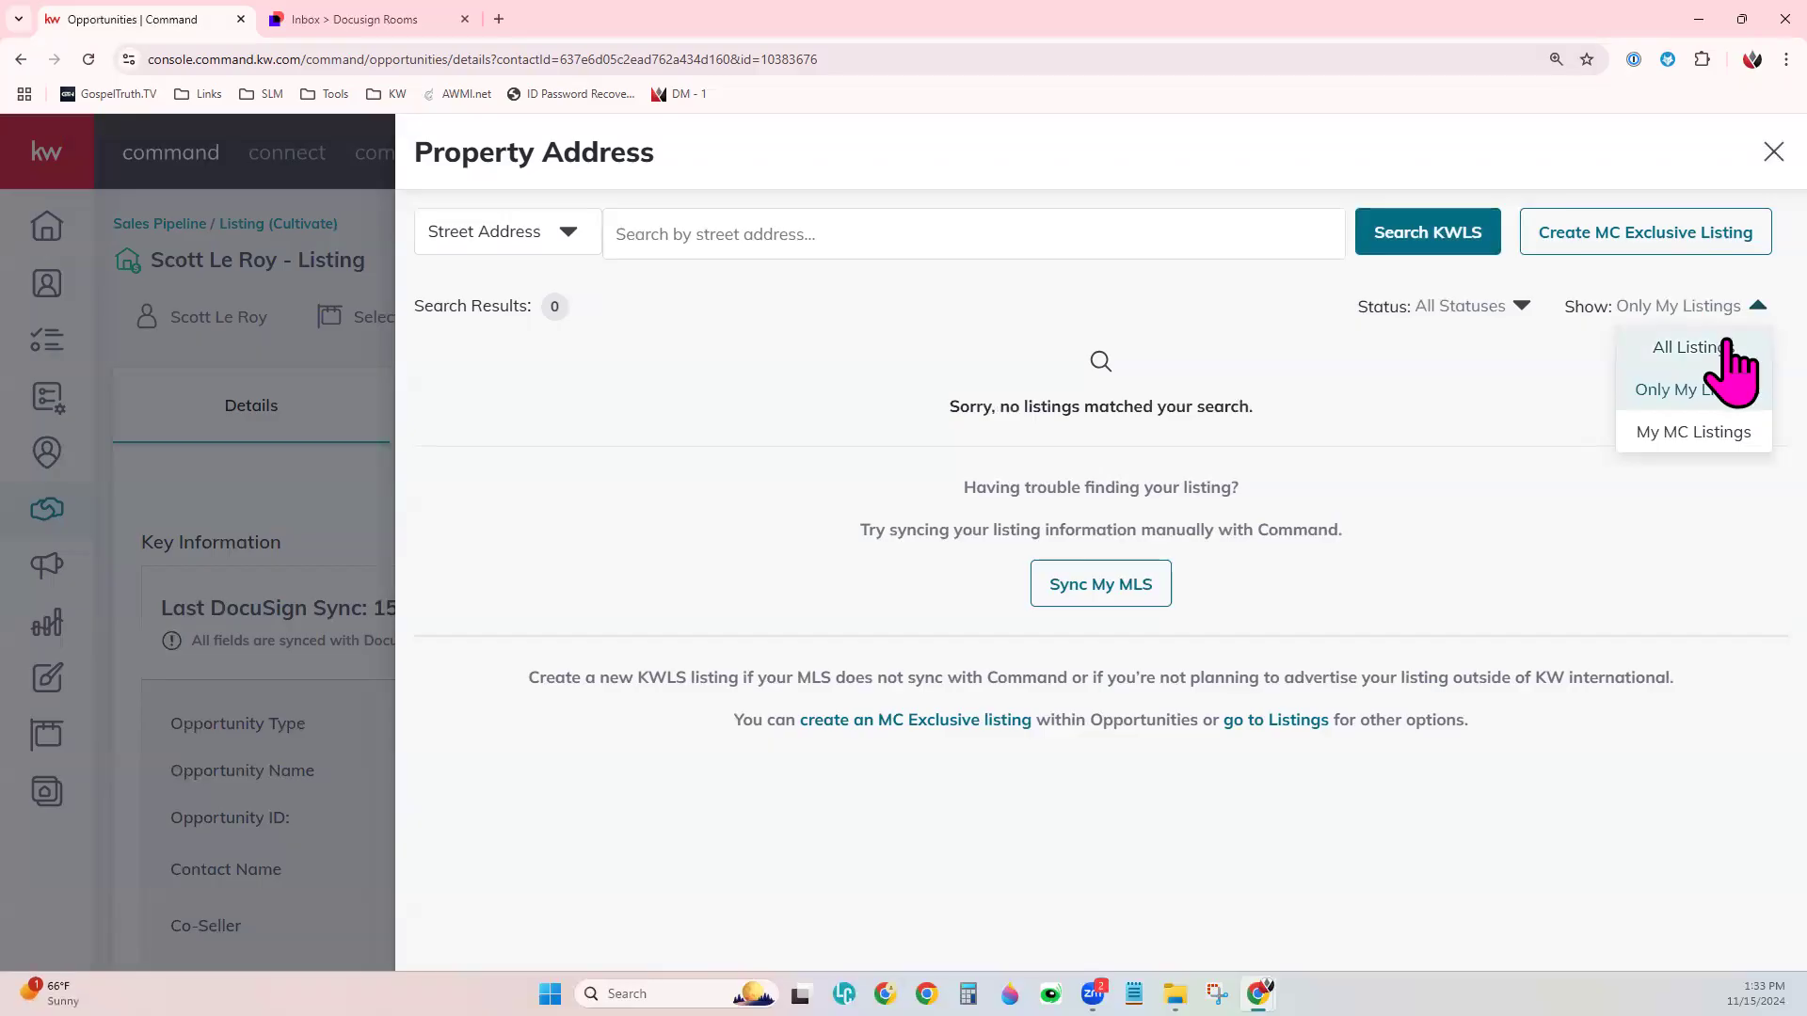
pyautogui.click(1704, 438)
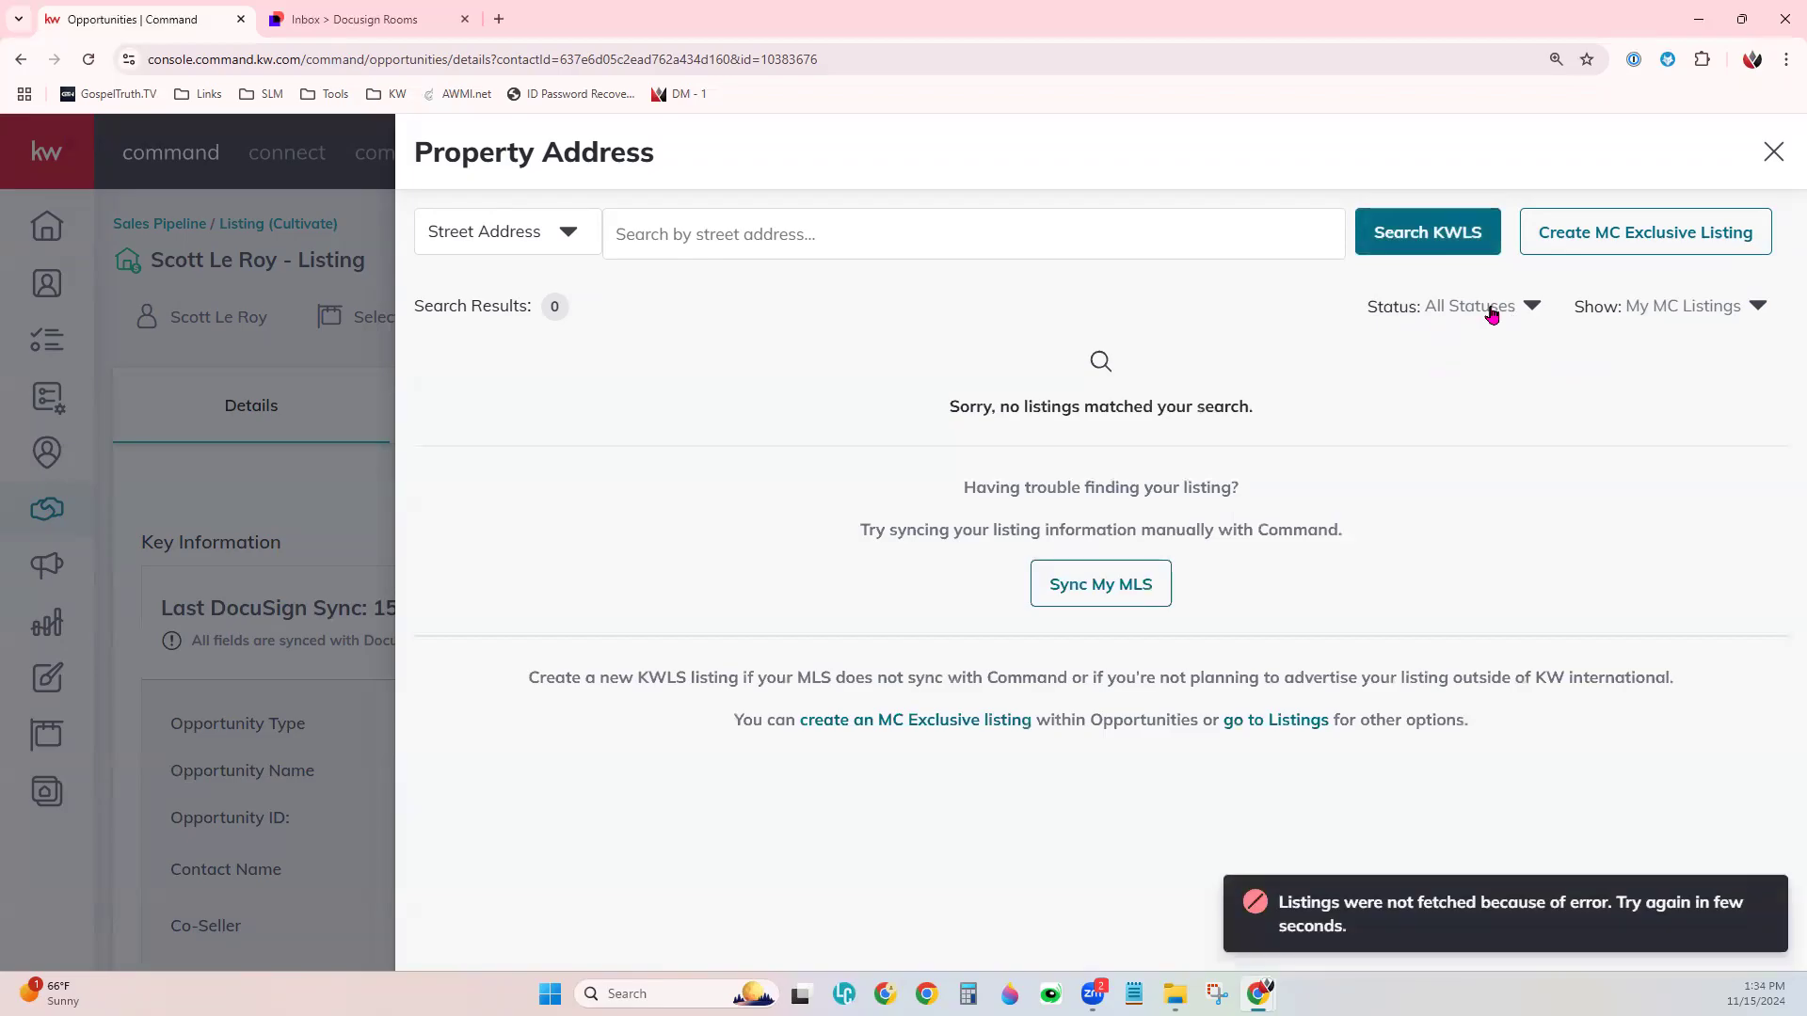
pyautogui.moveTo(1278, 901); pyautogui.dragTo(1642, 930)
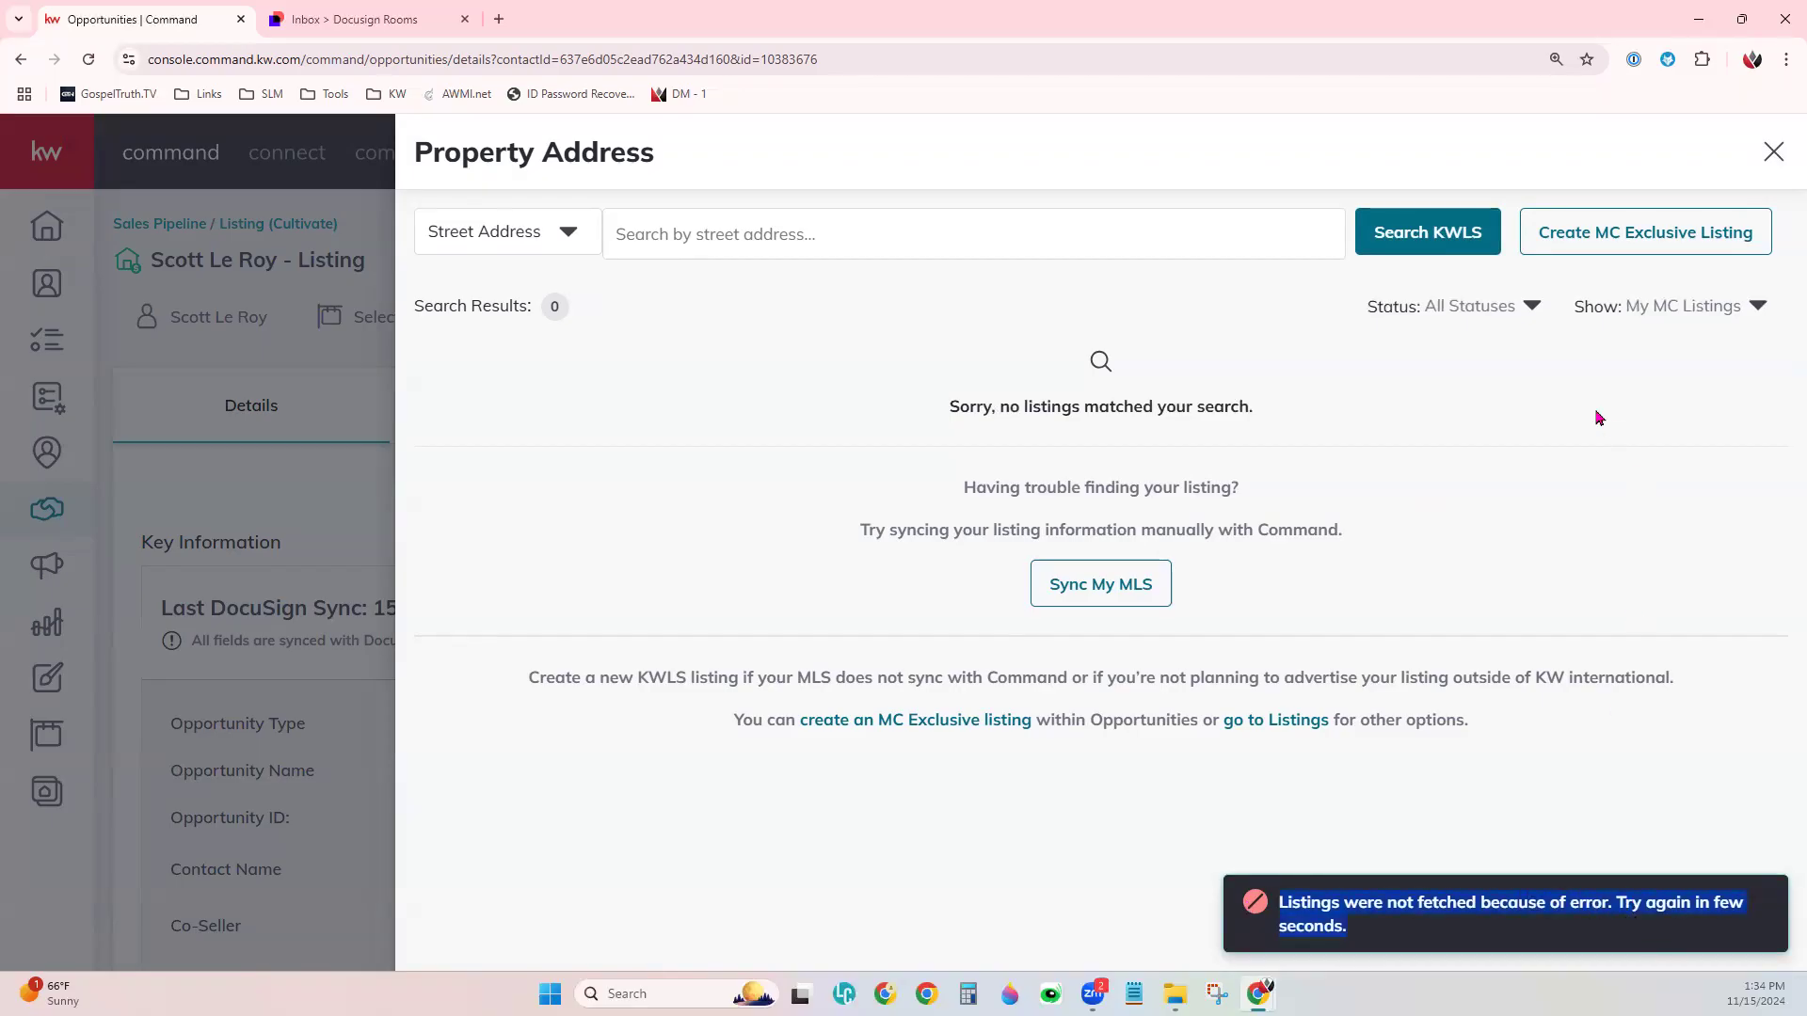
pyautogui.click(1475, 315)
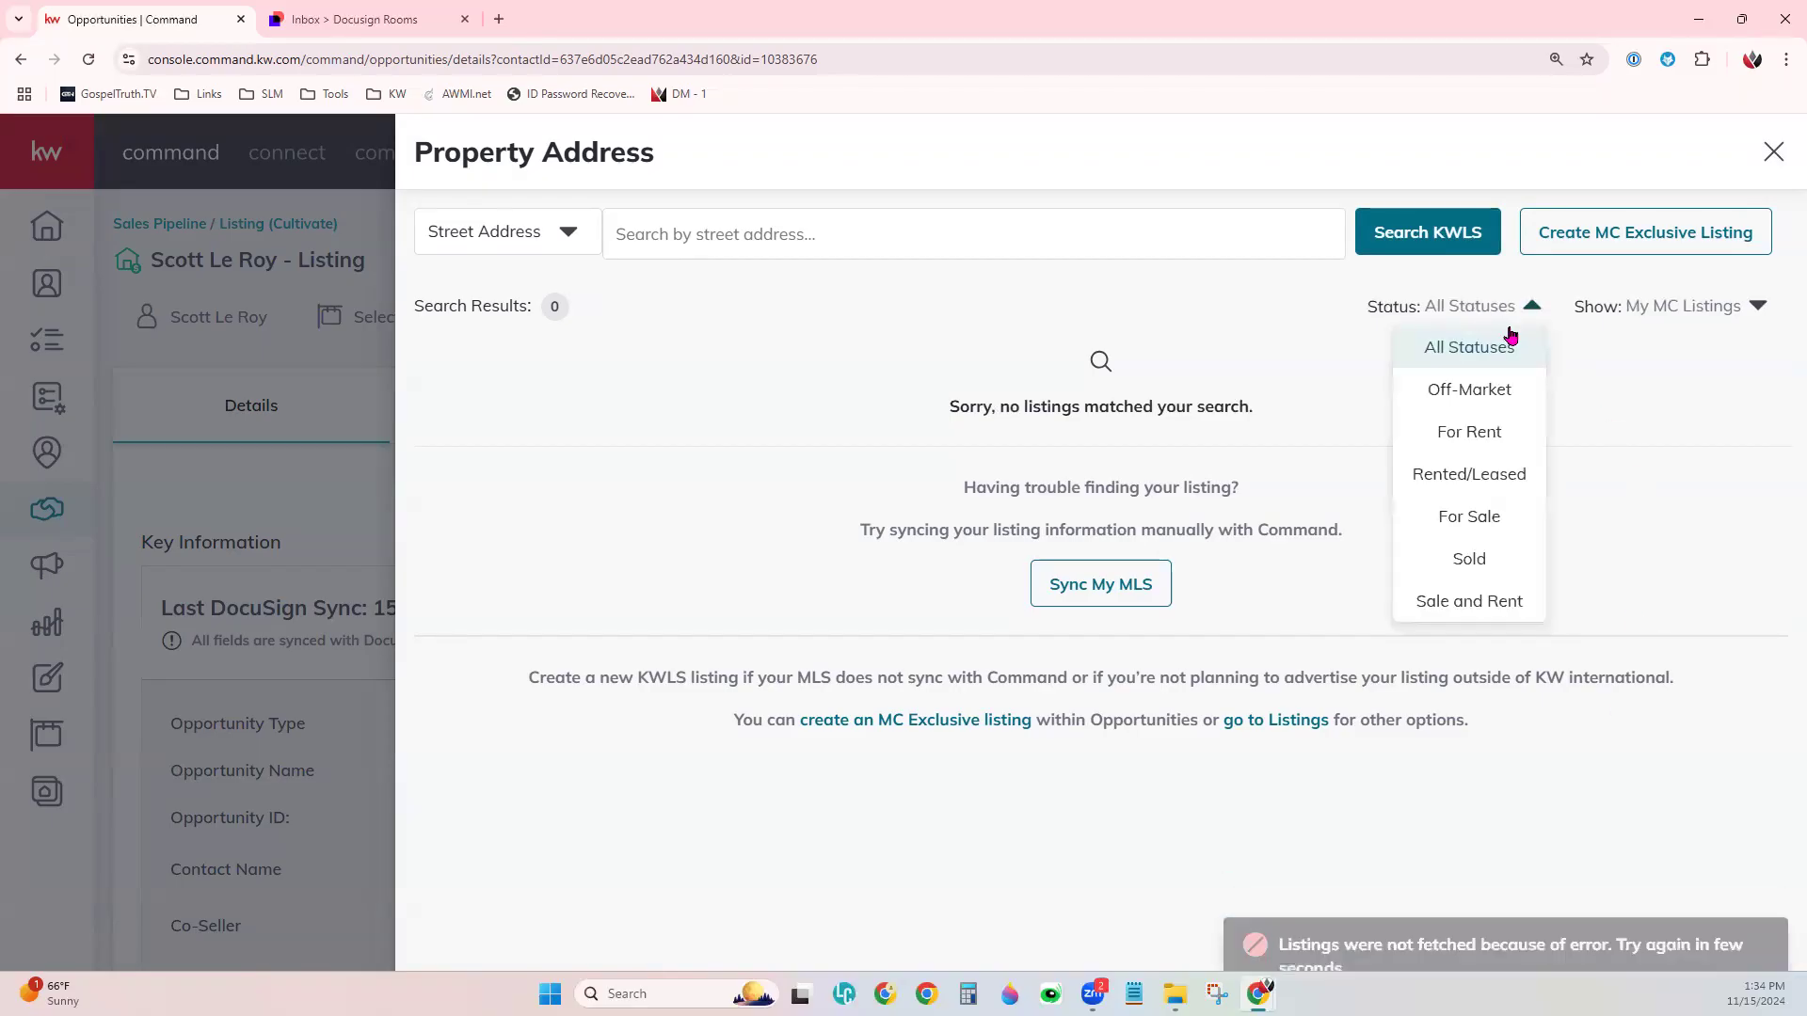
pyautogui.click(1666, 319)
pyautogui.click(1670, 313)
pyautogui.click(1668, 350)
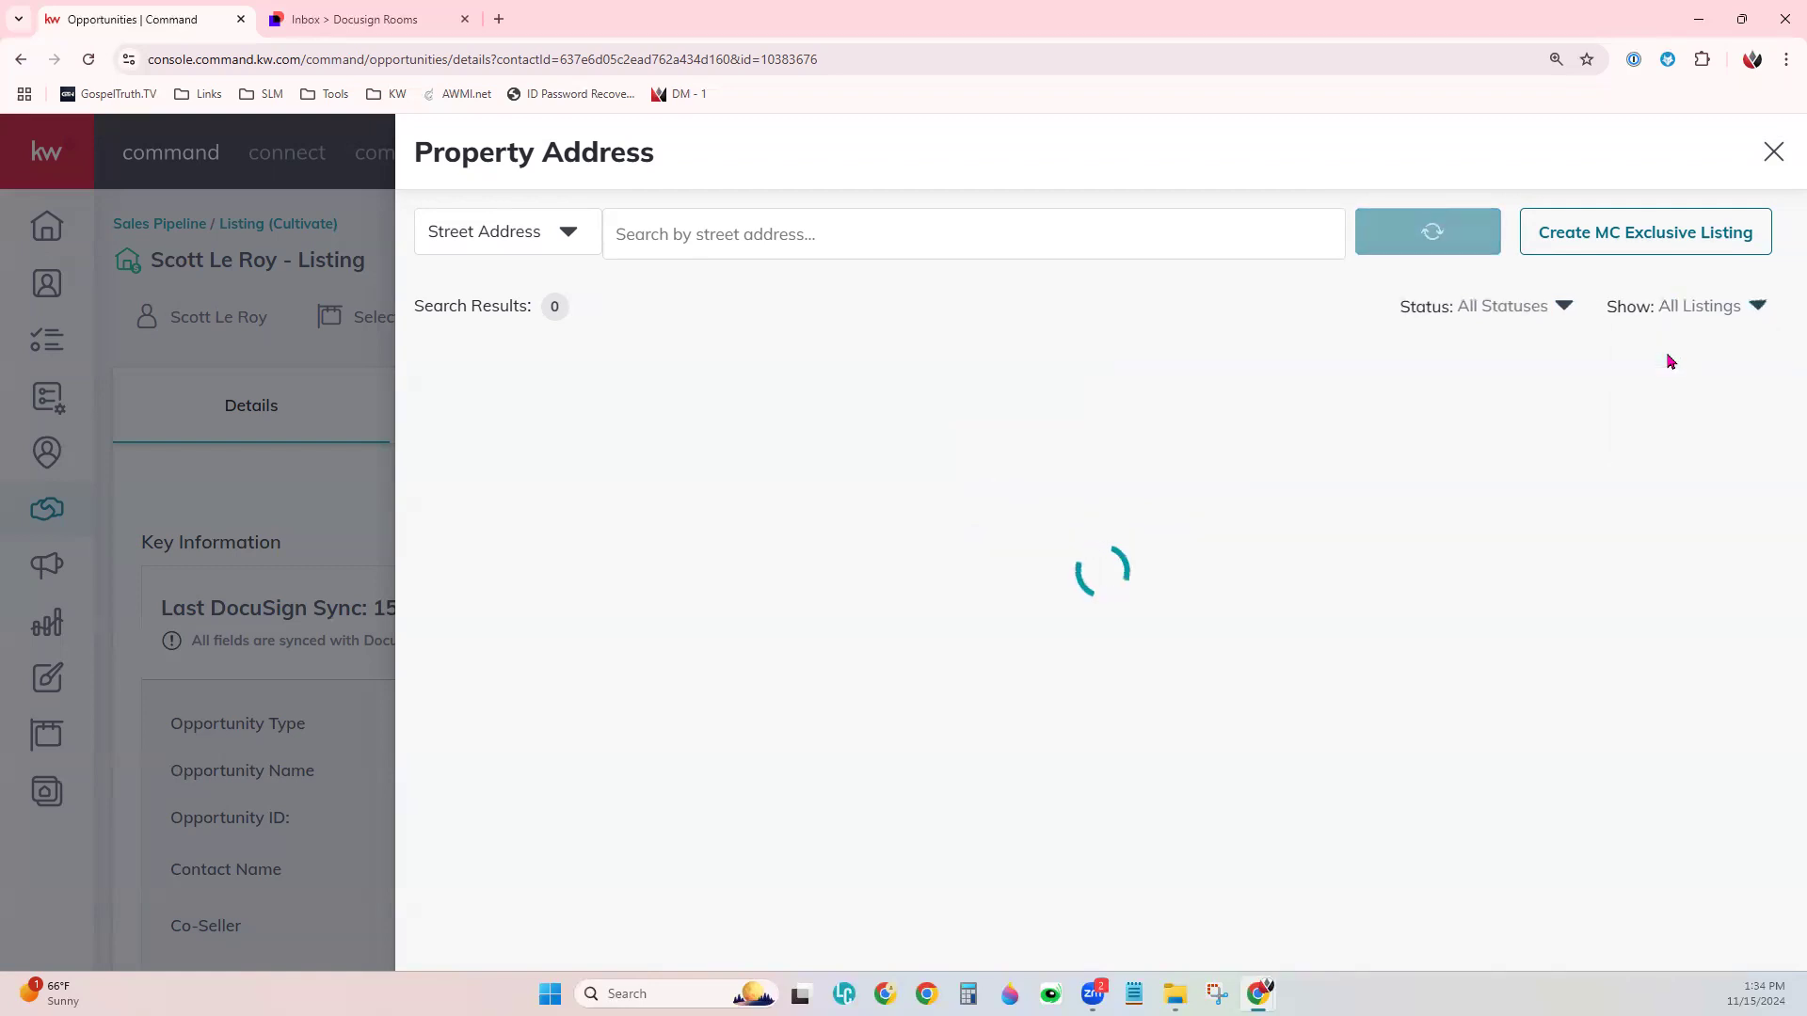
pyautogui.click(1497, 308)
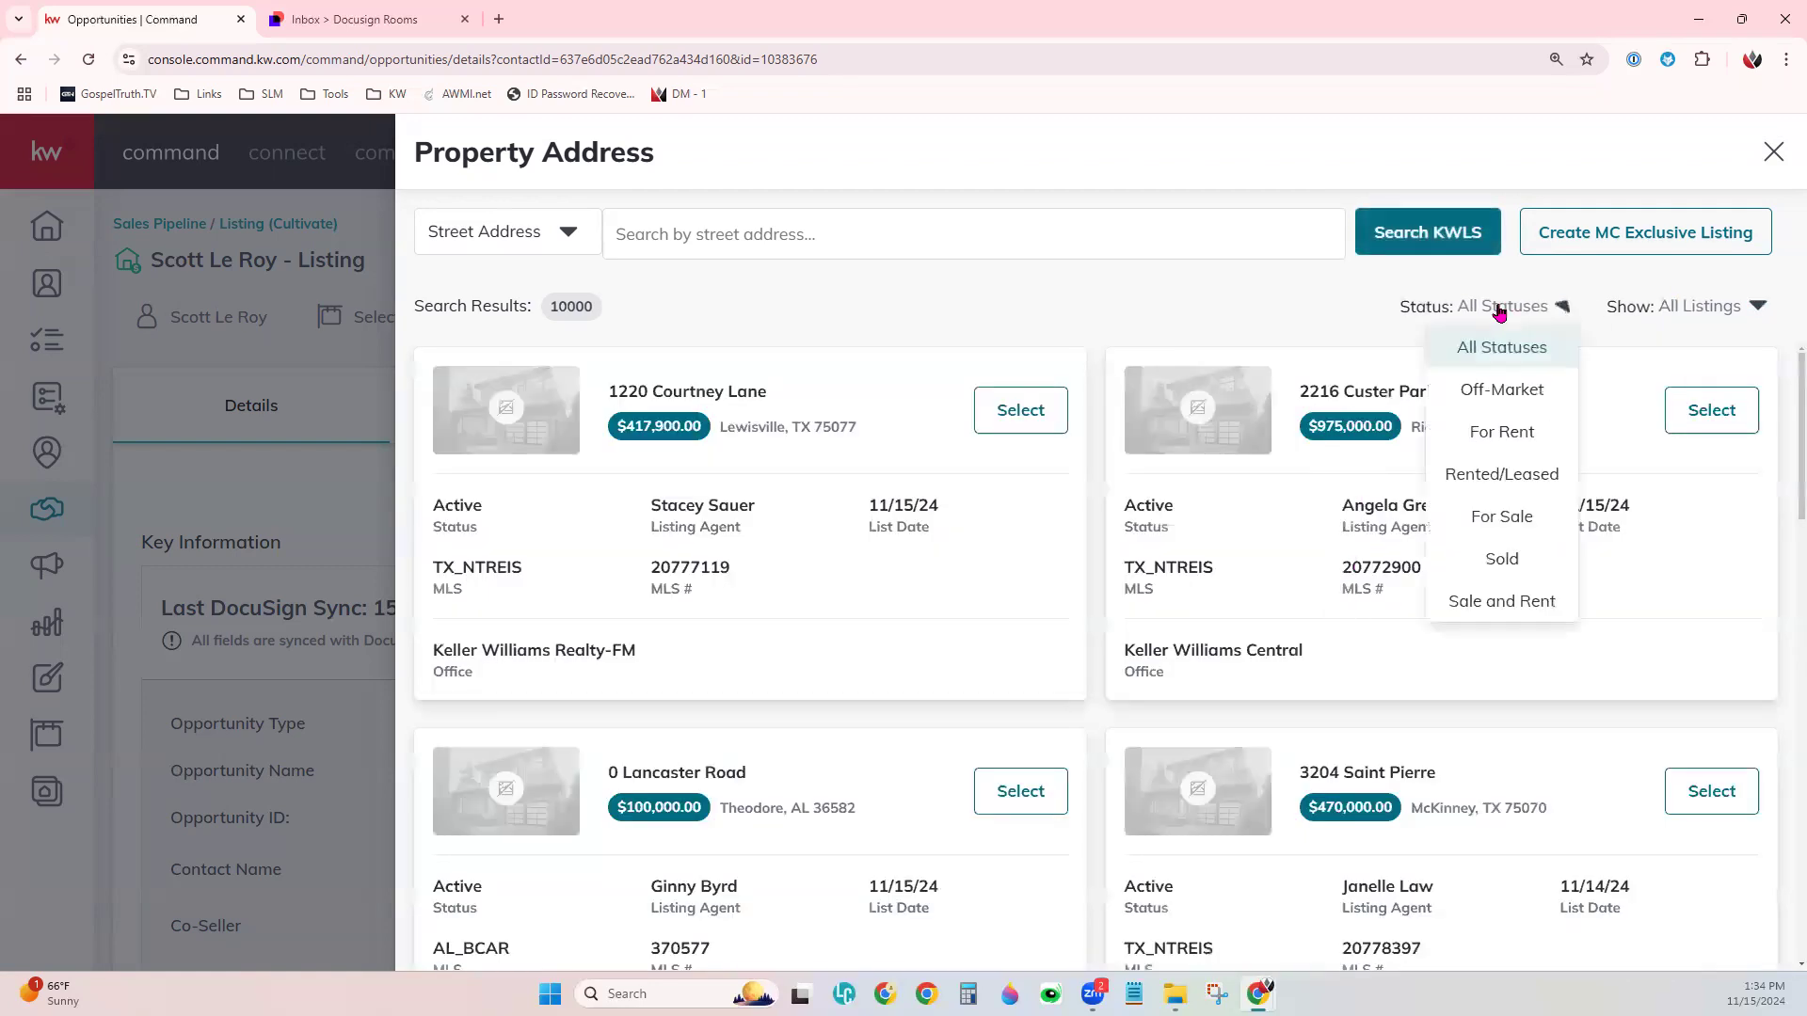
pyautogui.click(1534, 524)
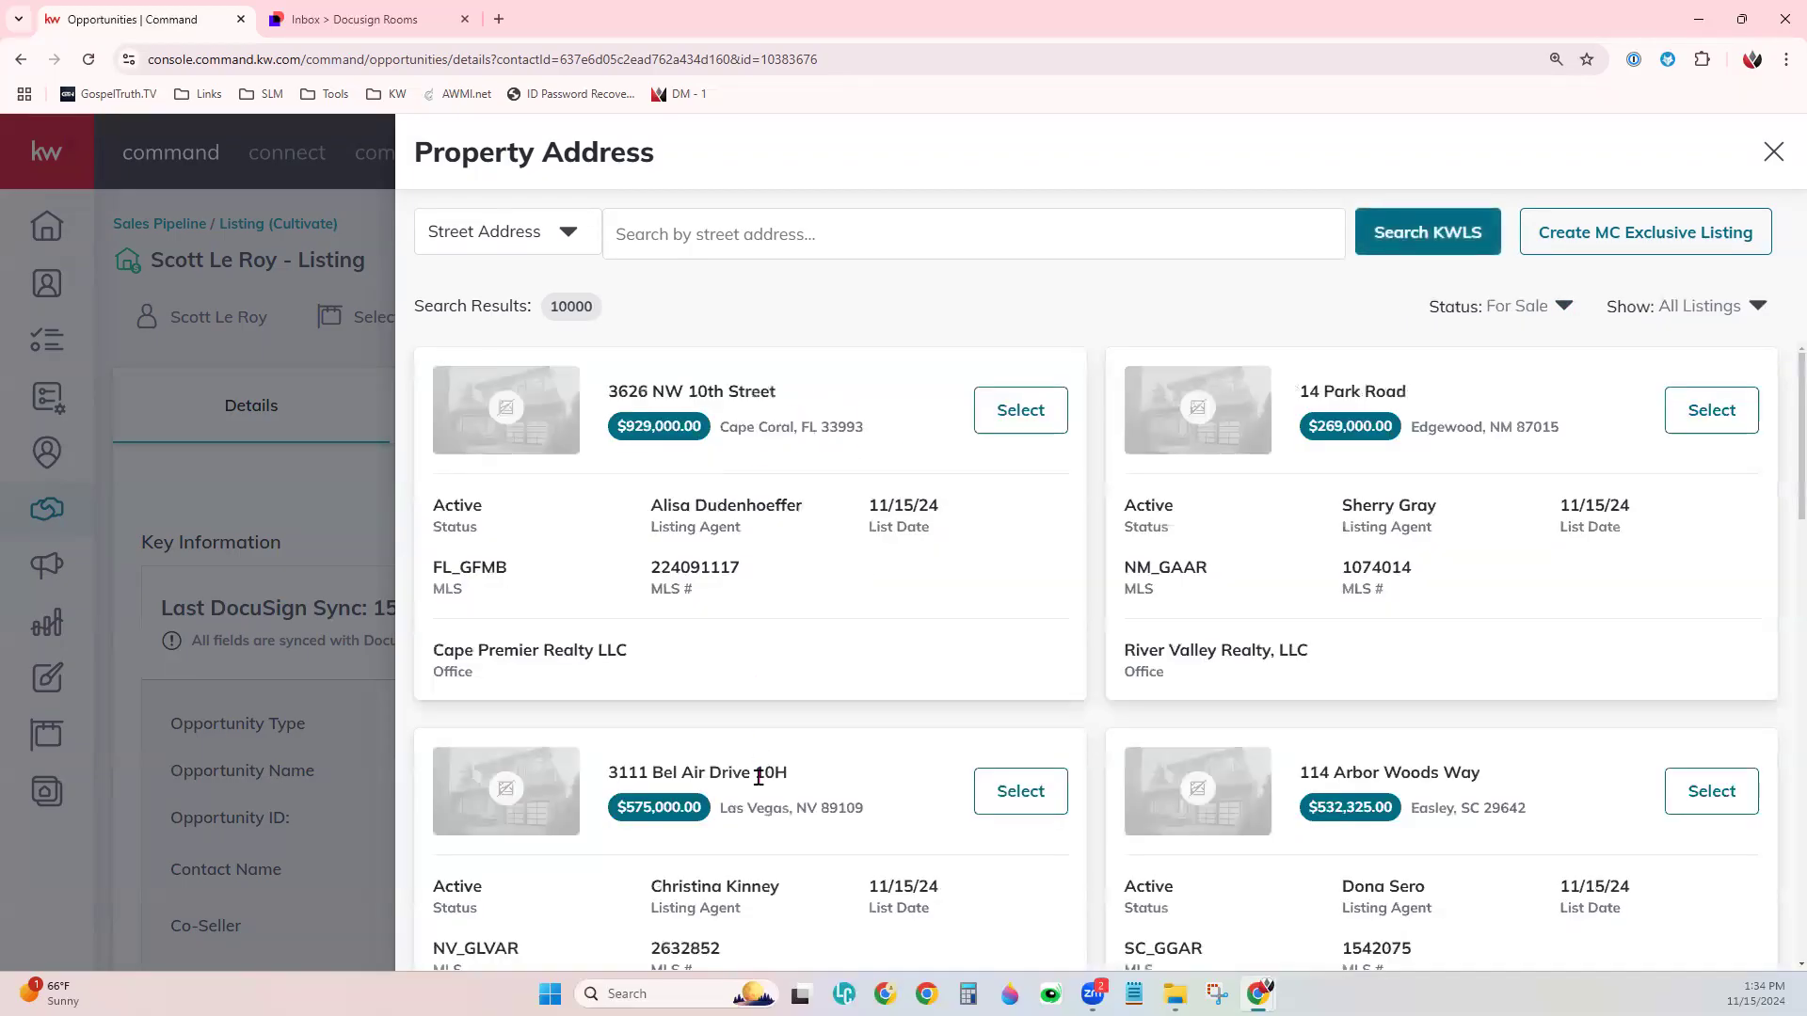
pyautogui.click(524, 234)
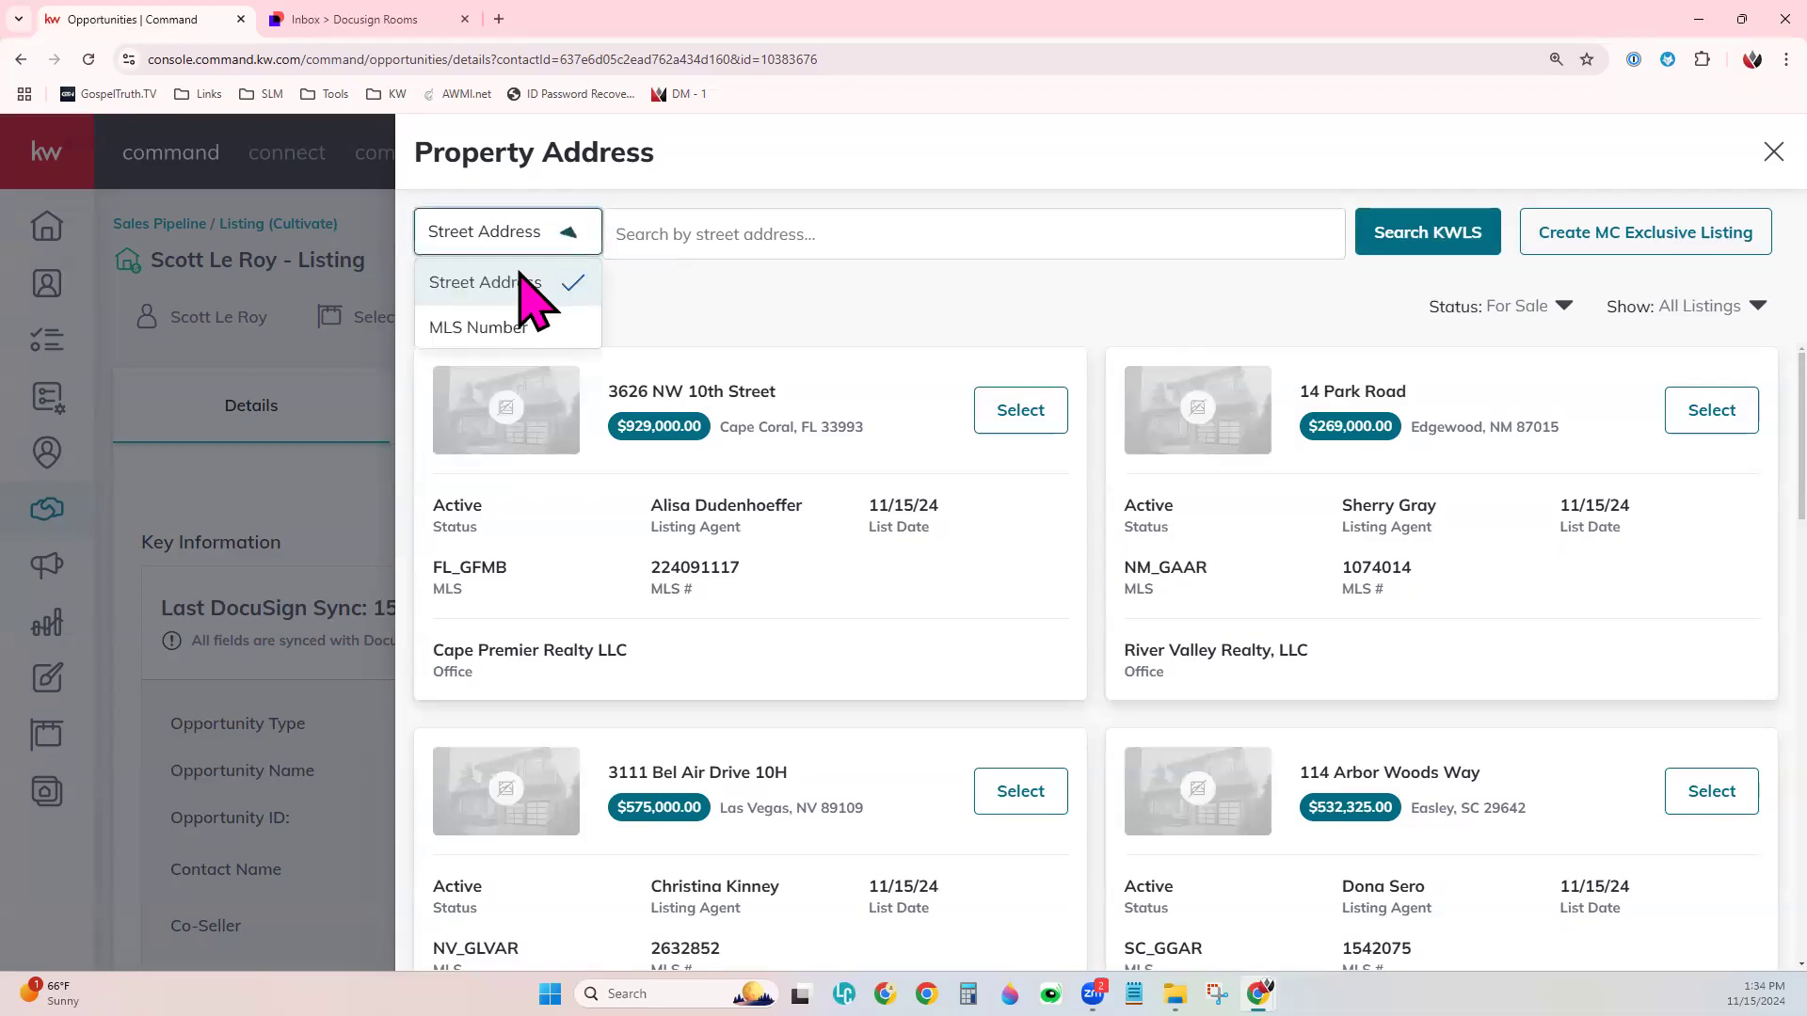
pyautogui.click(679, 295)
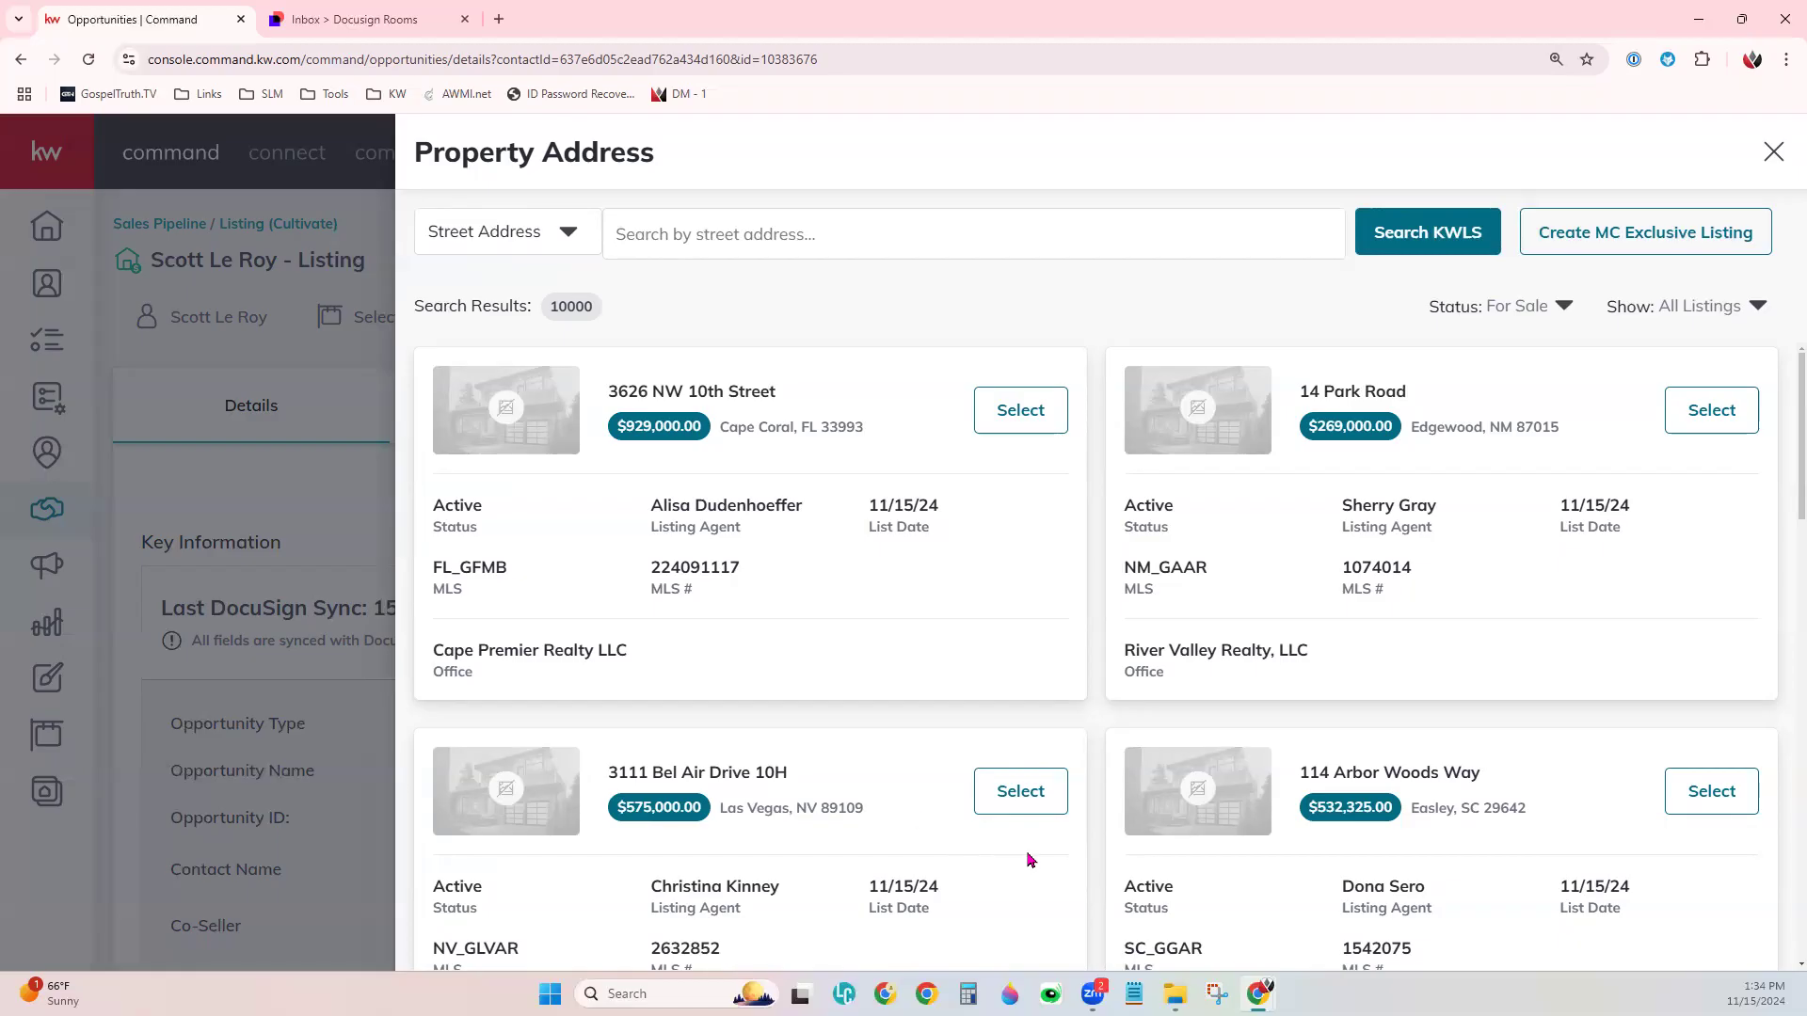
pyautogui.click(1029, 432)
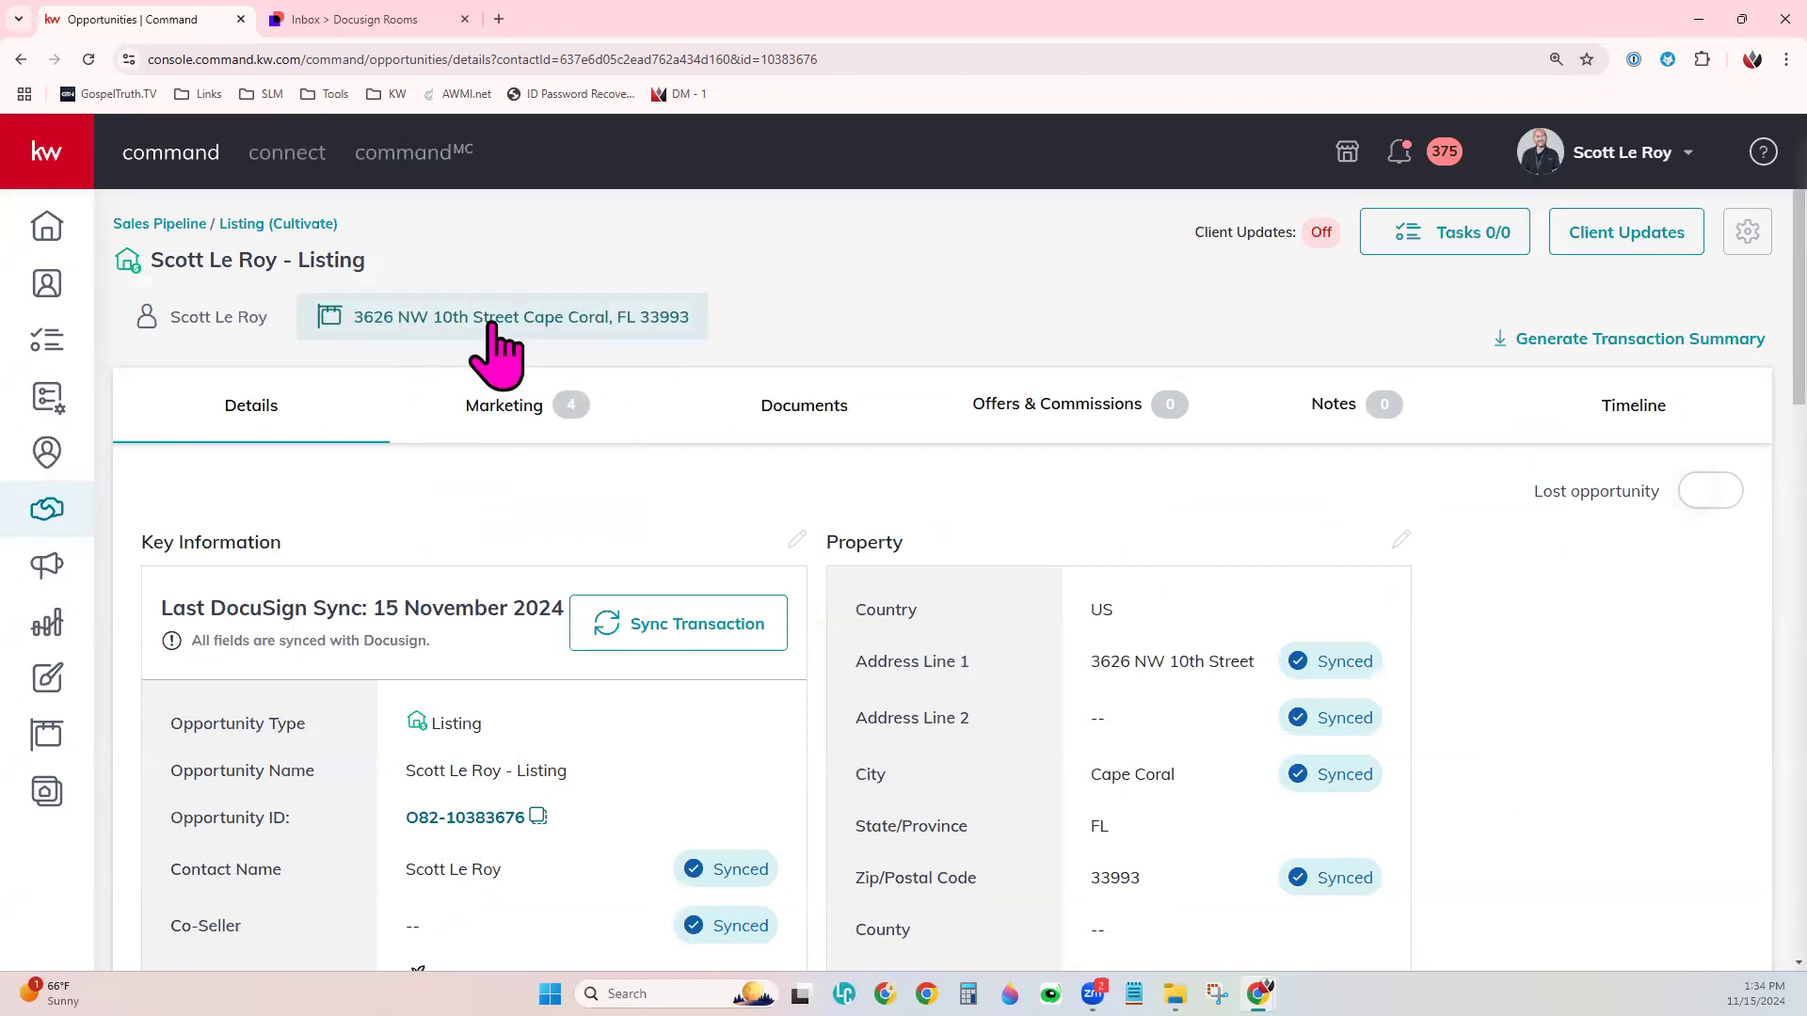
# Scroll to the listing's Key Dates and open its Edit General Information form
pyautogui.scroll(-1, 1409, 722)
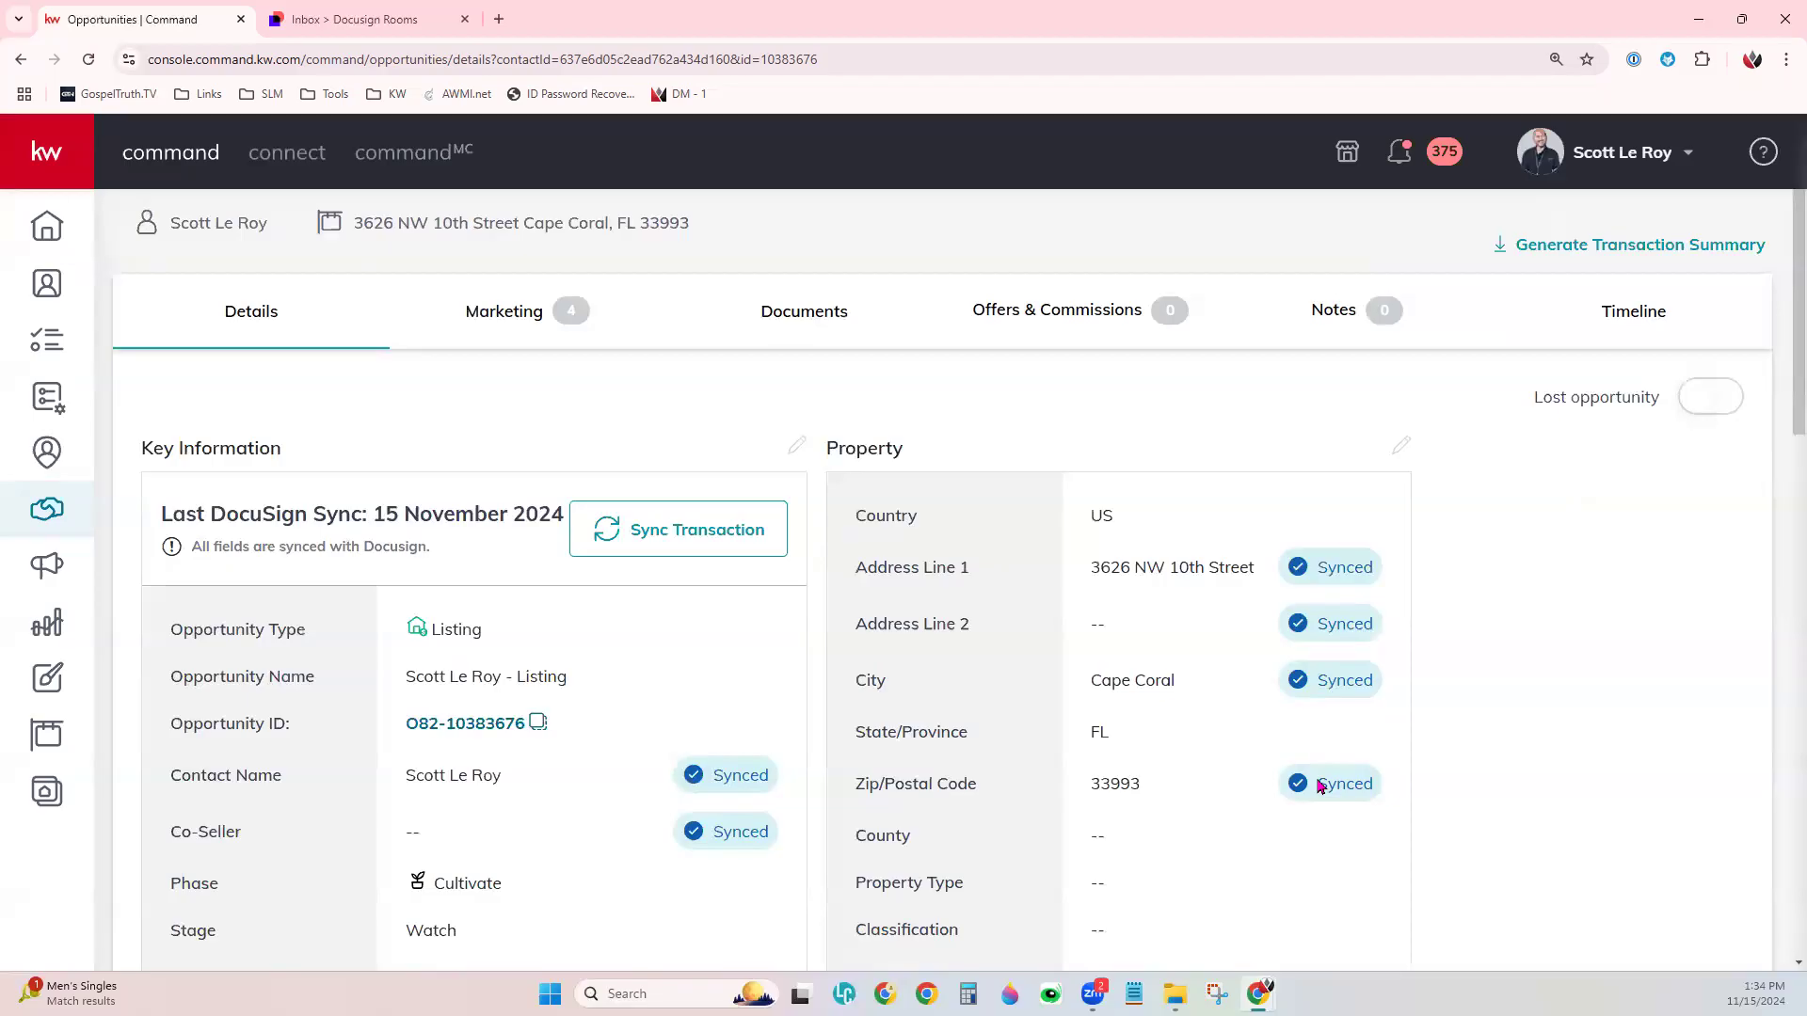
pyautogui.scroll(-2, 752, 809)
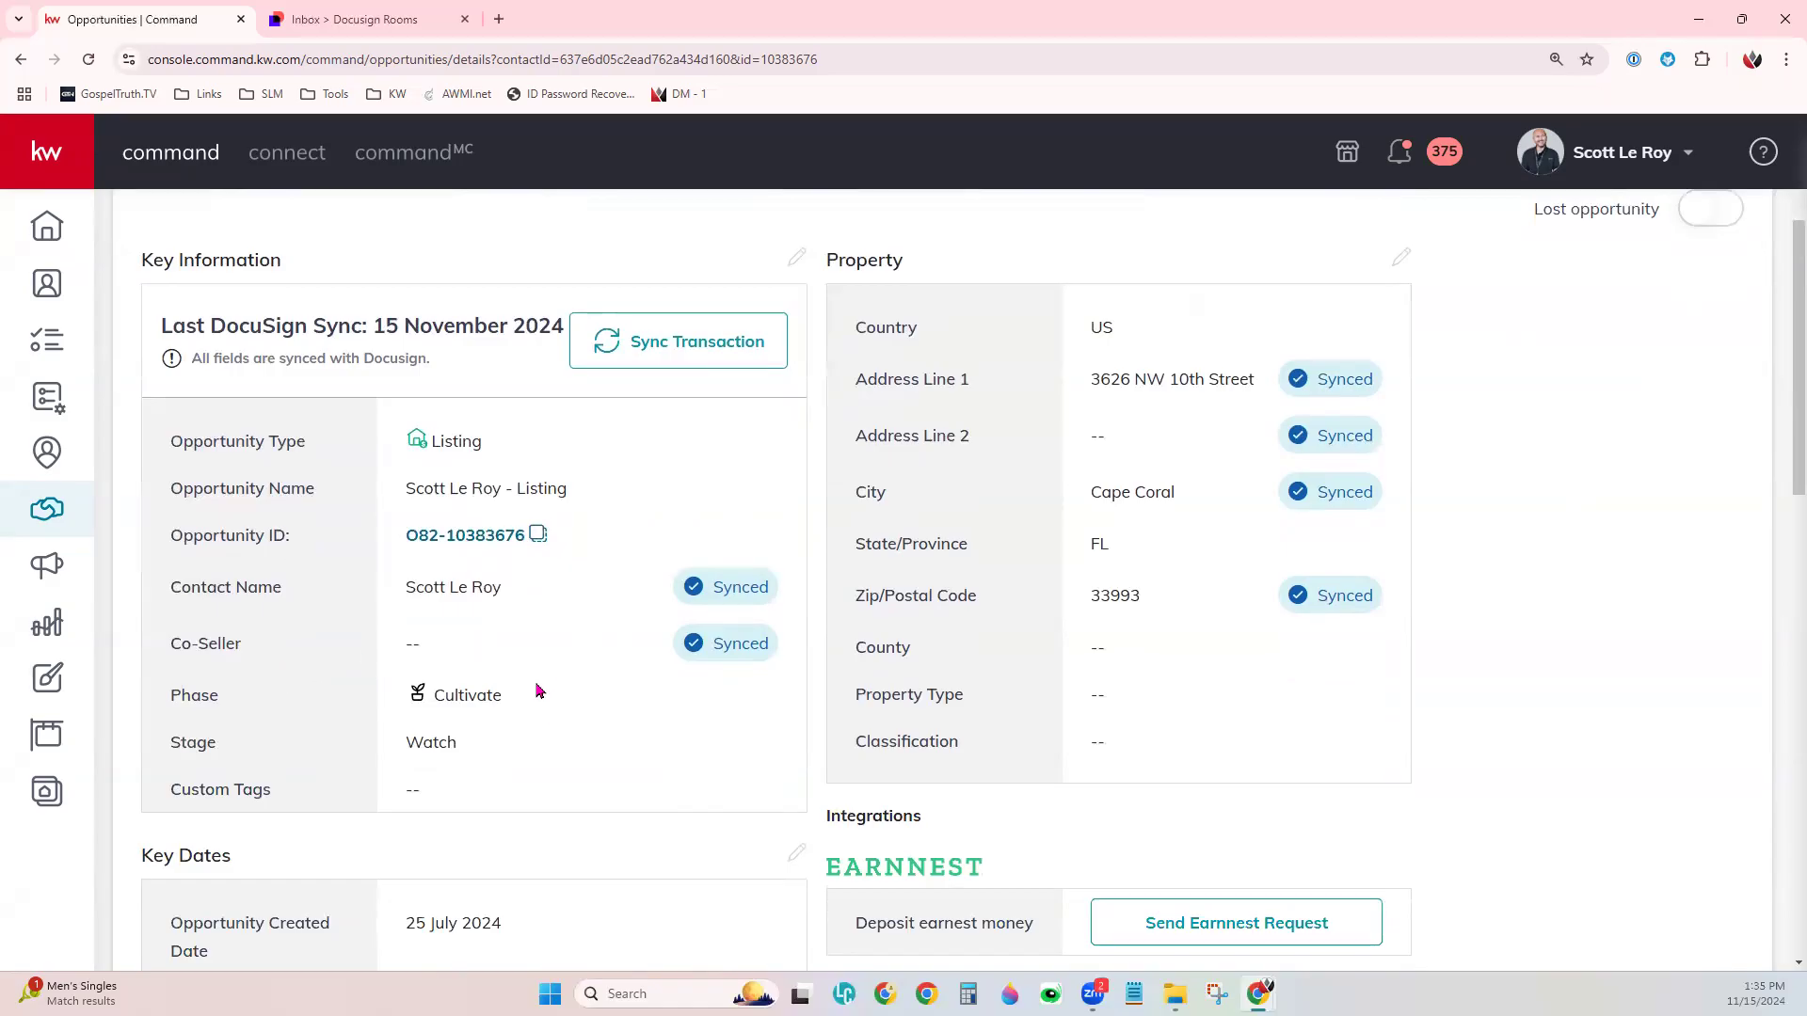
pyautogui.scroll(-4, 674, 782)
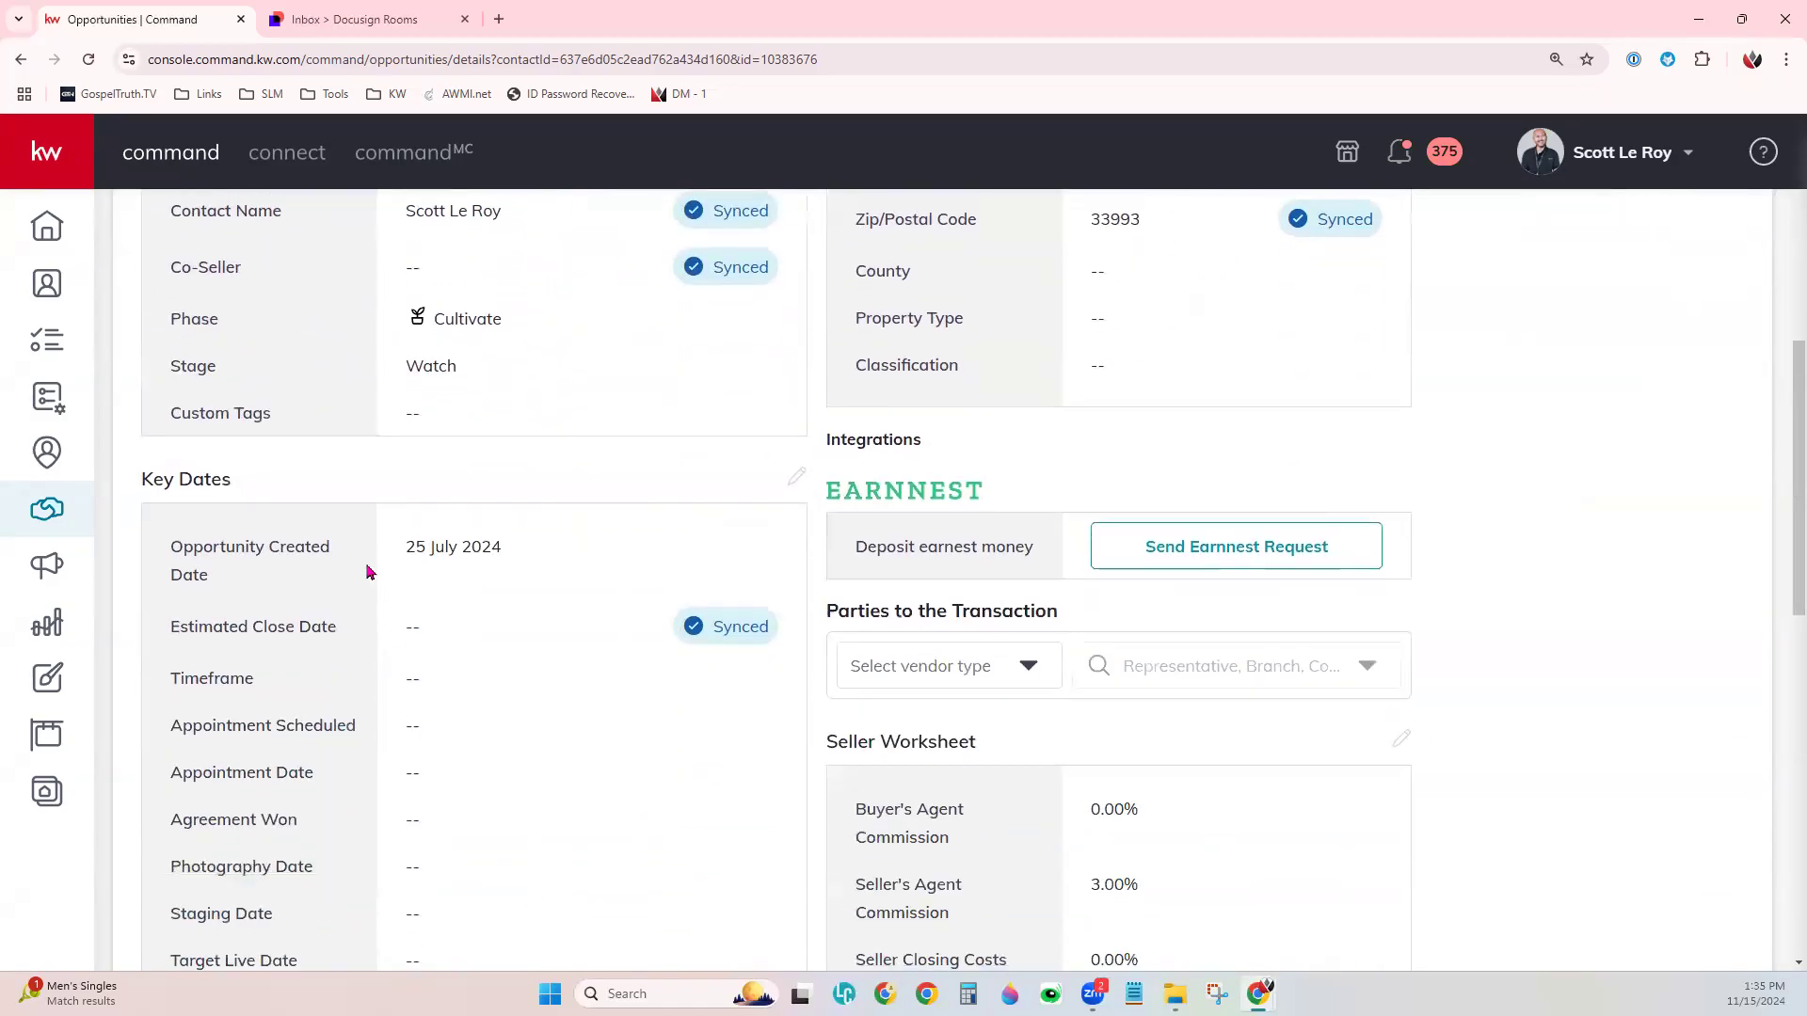
pyautogui.click(796, 477)
pyautogui.scroll(-5, 558, 743)
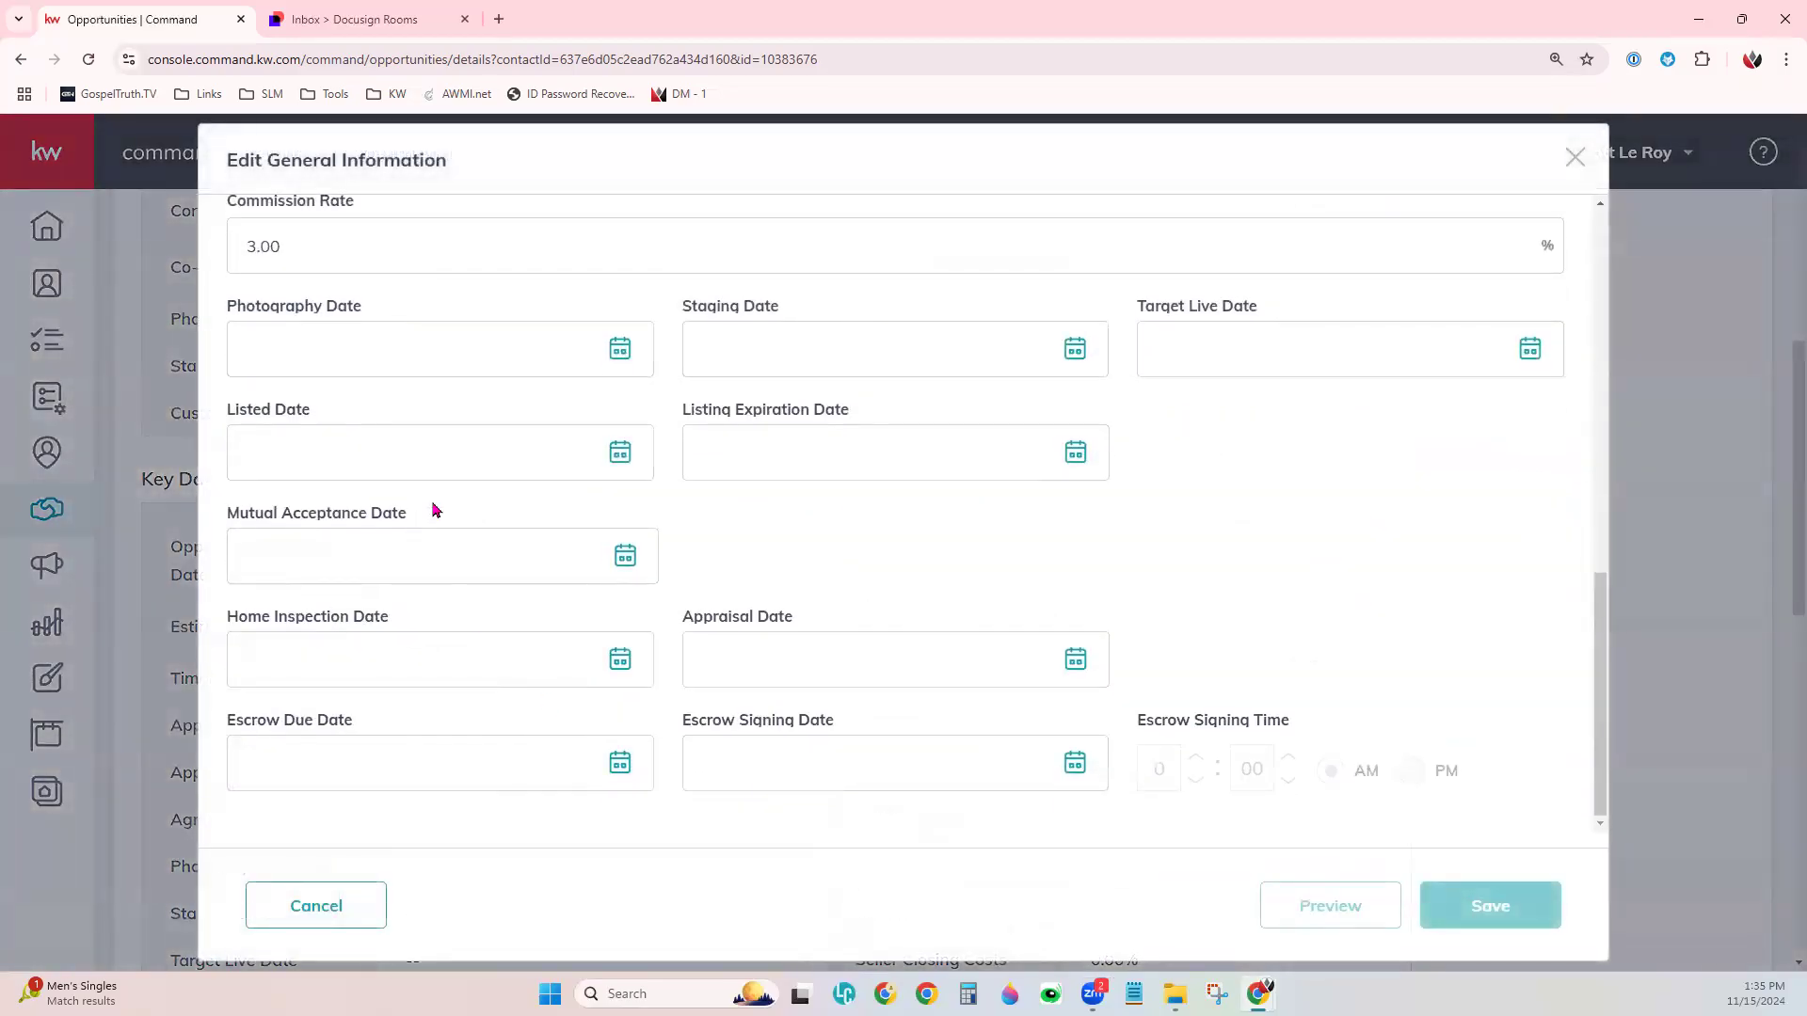
pyautogui.click(620, 456)
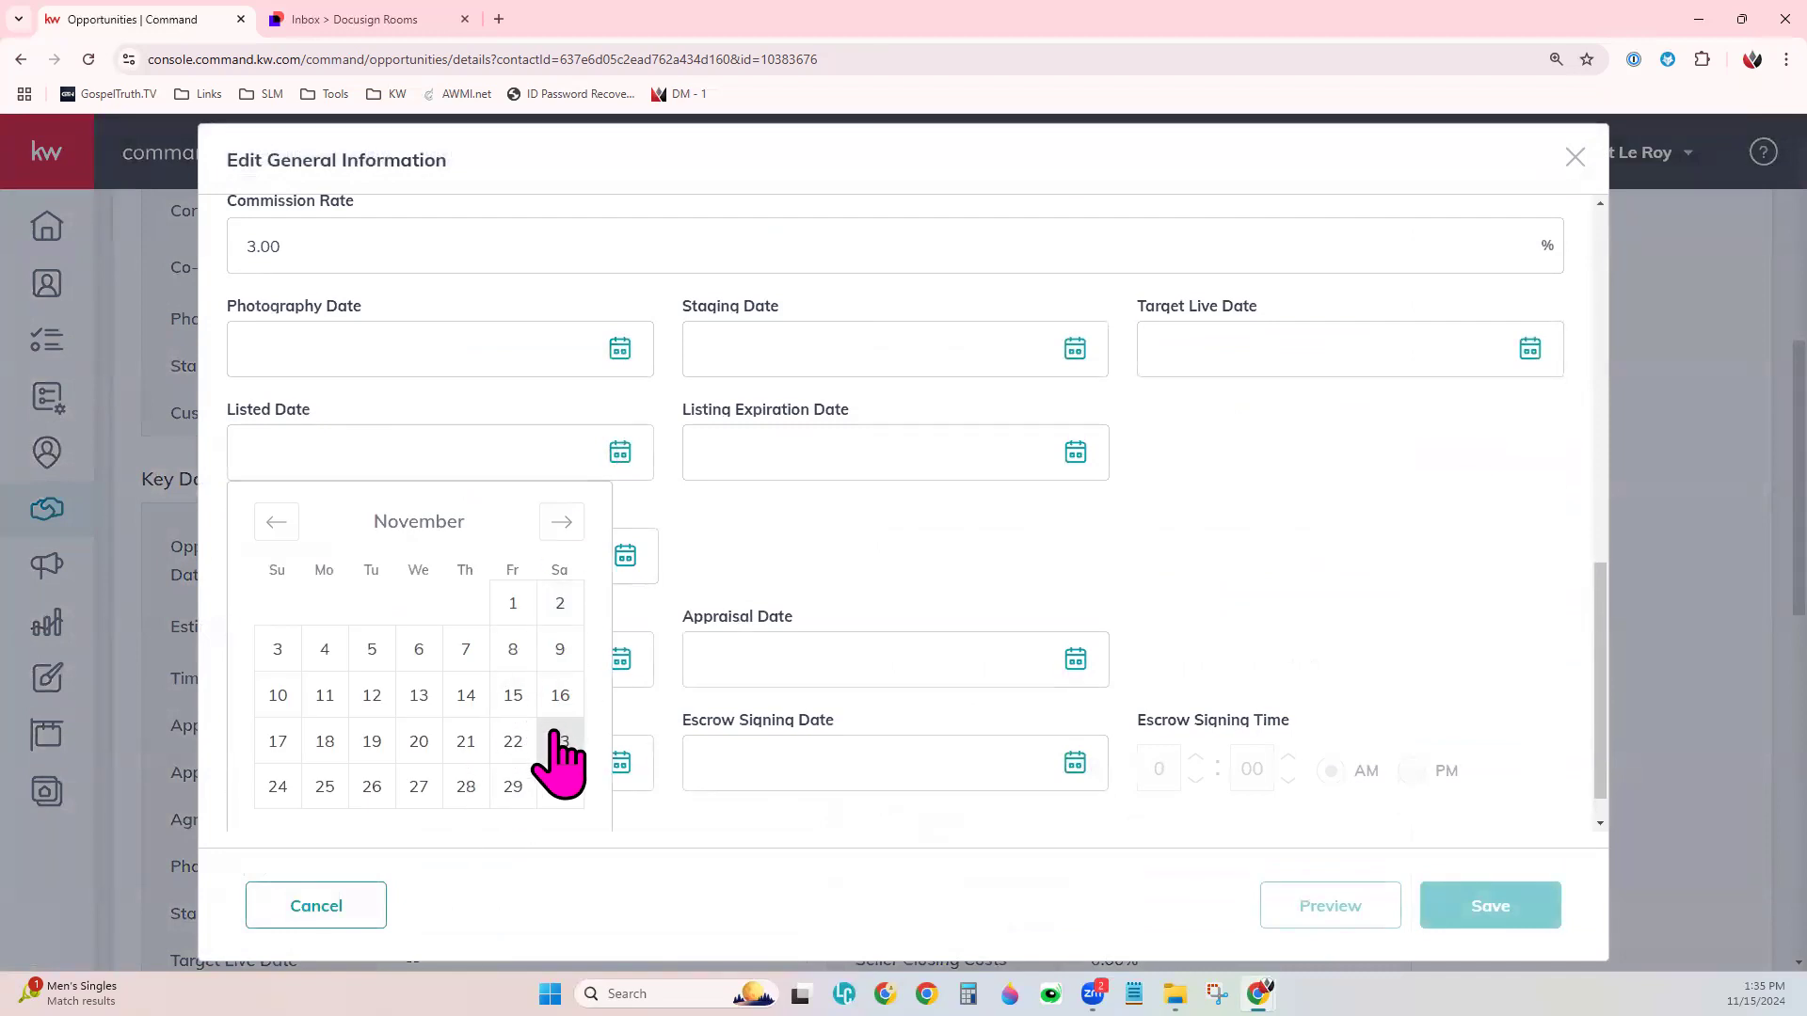
pyautogui.click(328, 749)
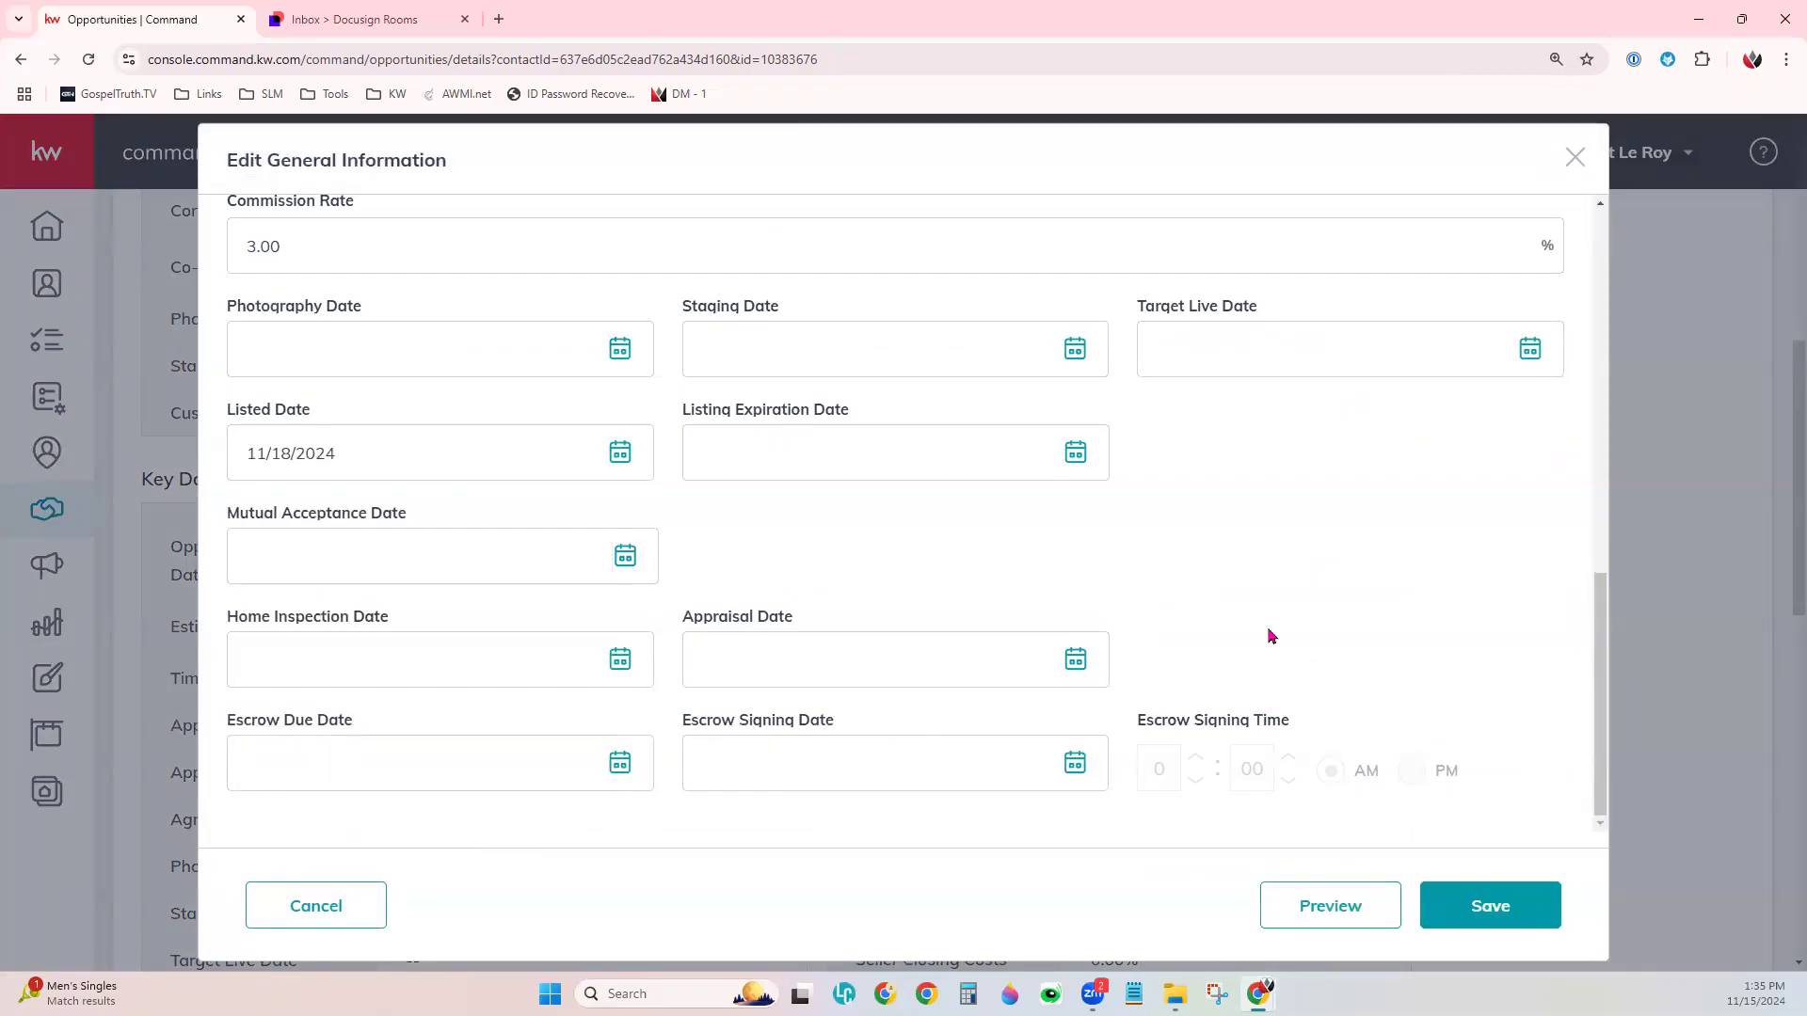
pyautogui.click(1494, 918)
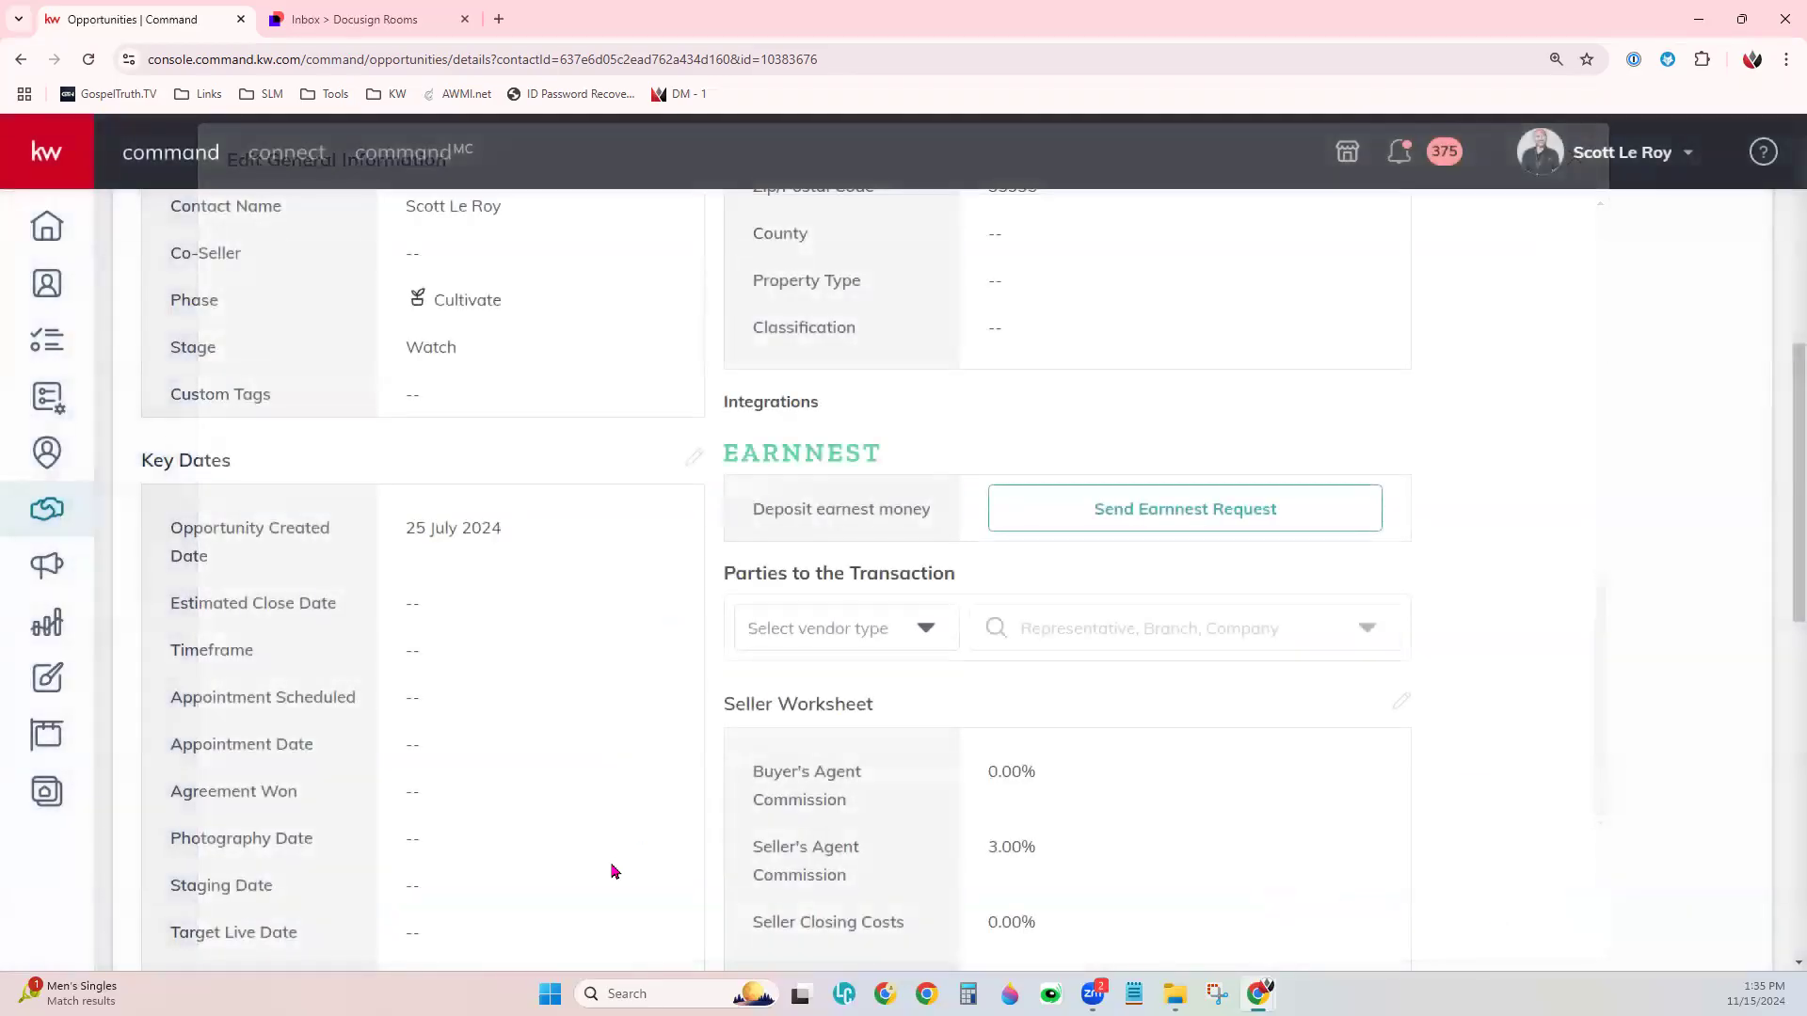
pyautogui.scroll(-4, 584, 737)
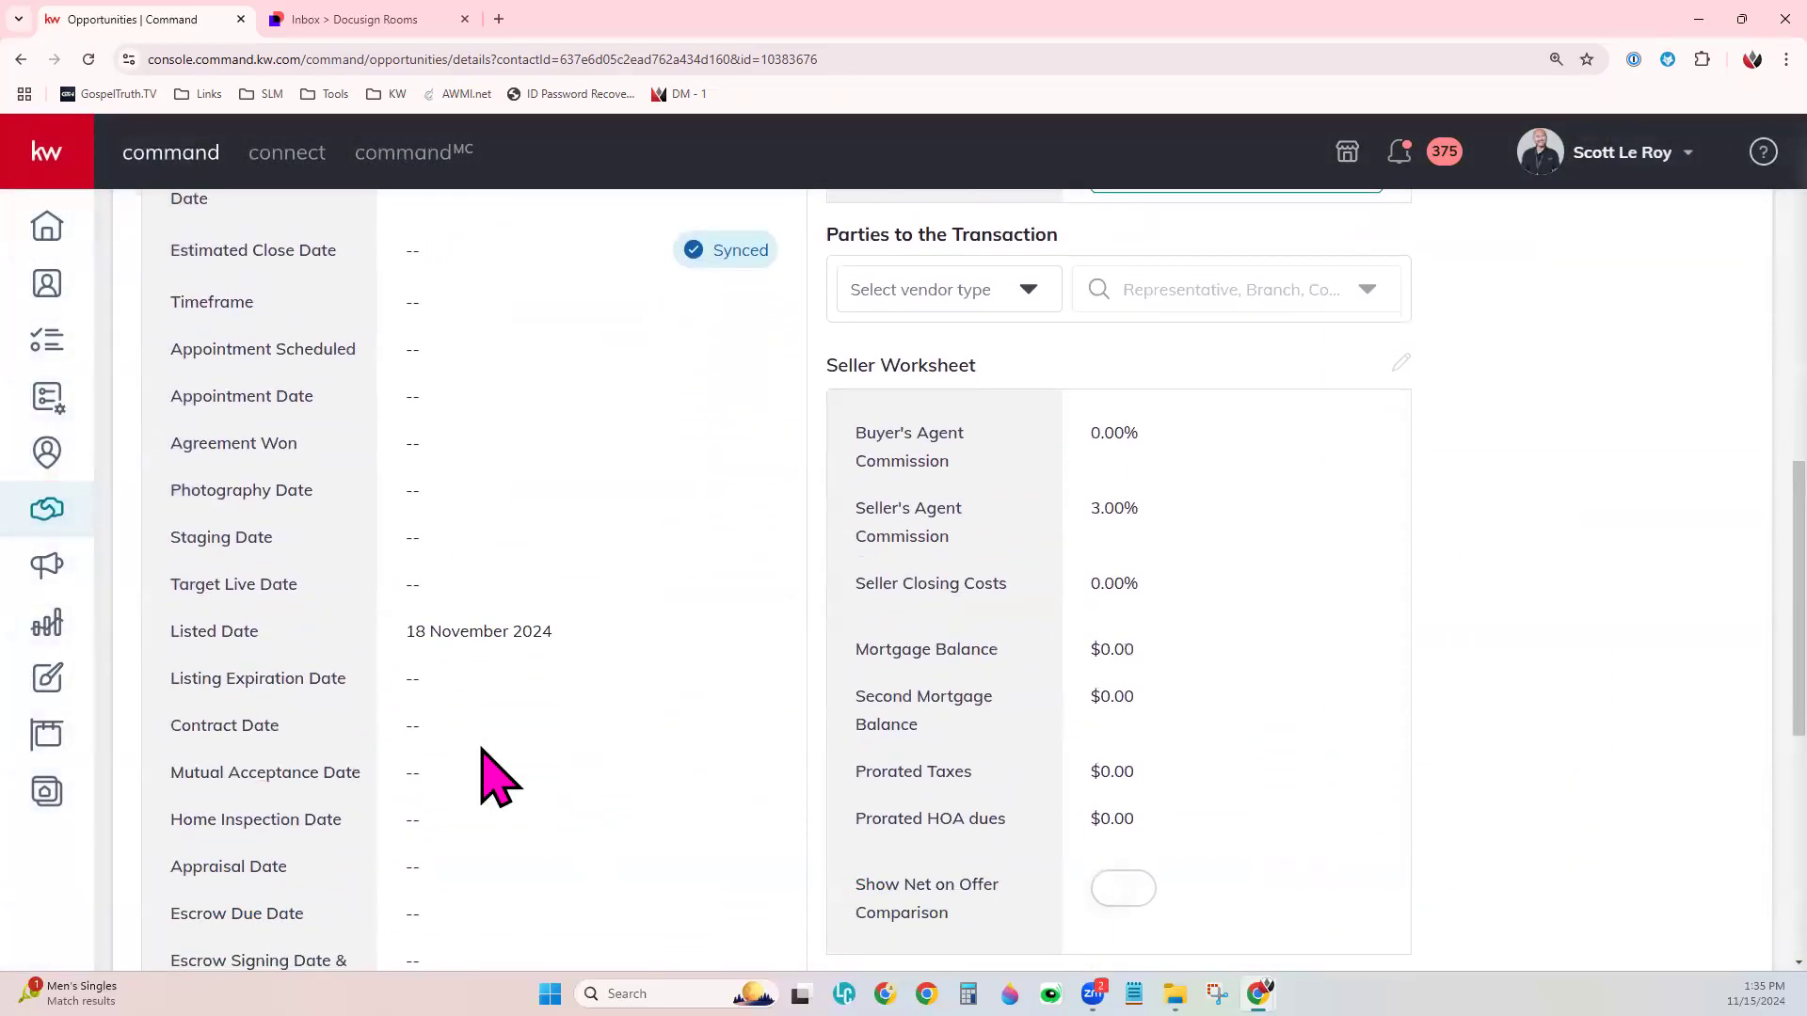
pyautogui.scroll(4, 565, 807)
pyautogui.scroll(6, 678, 856)
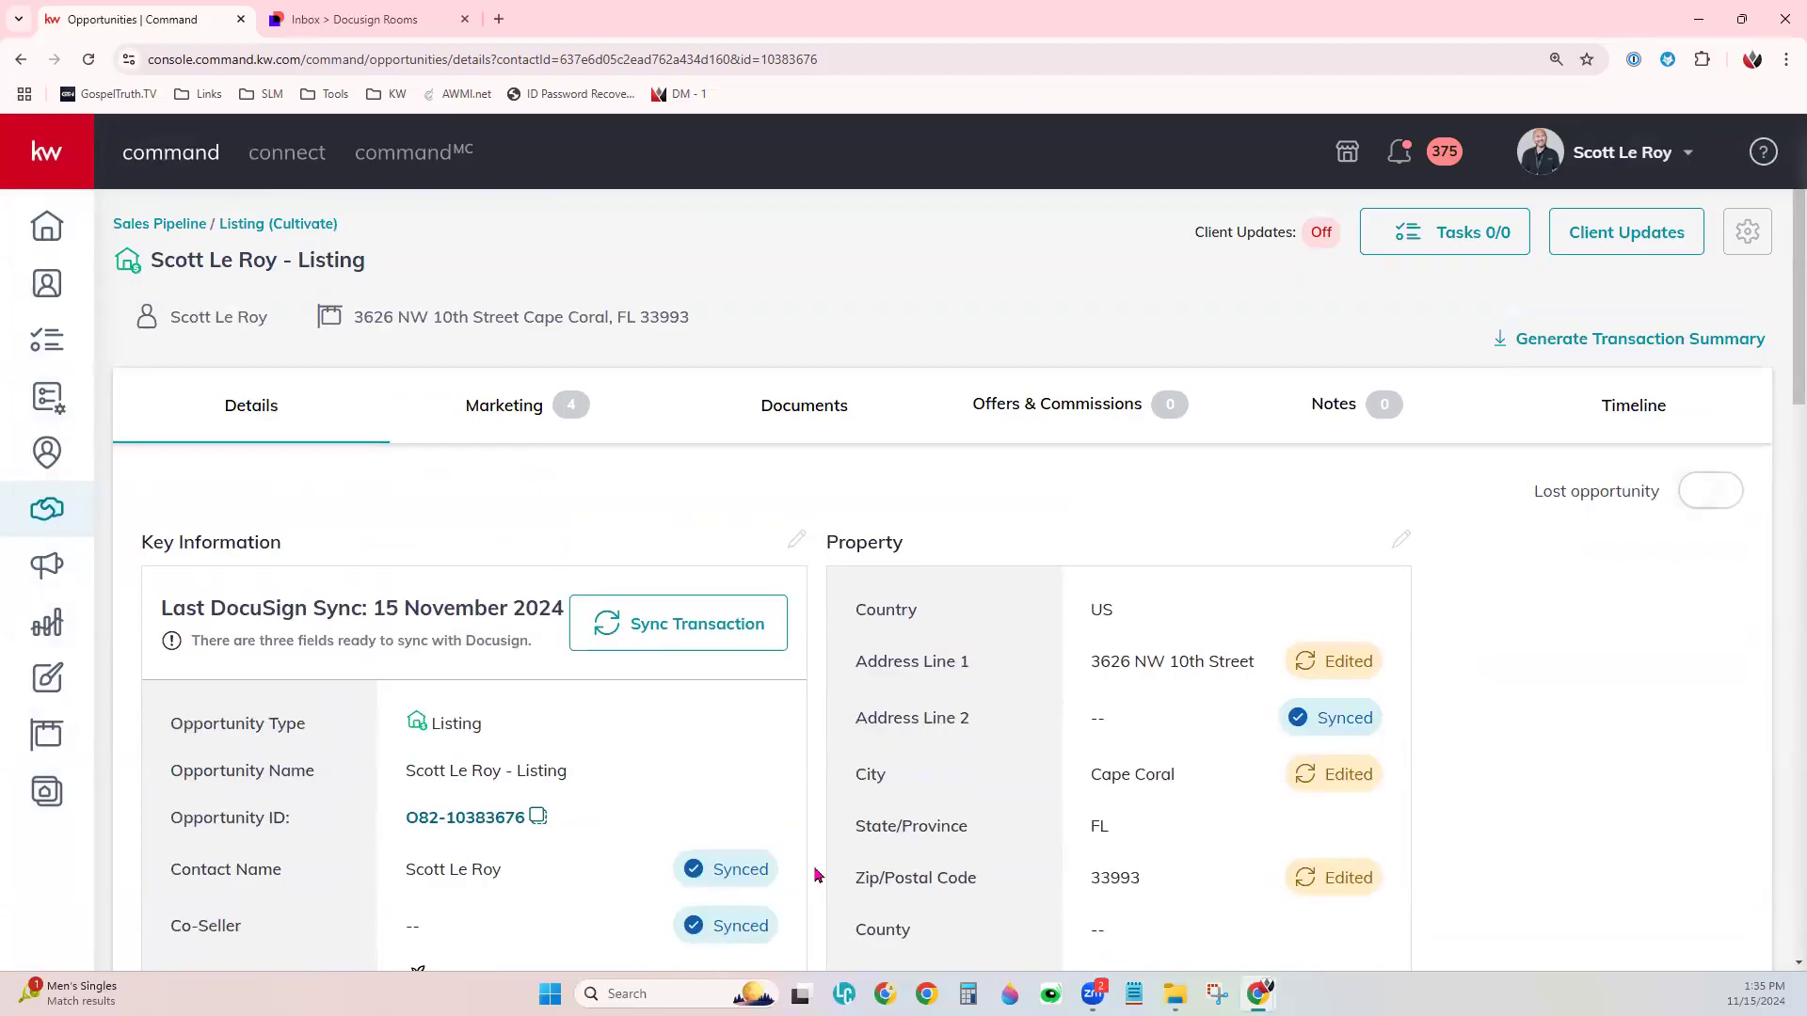
pyautogui.moveTo(564, 607); pyautogui.dragTo(525, 616)
pyautogui.click(740, 623)
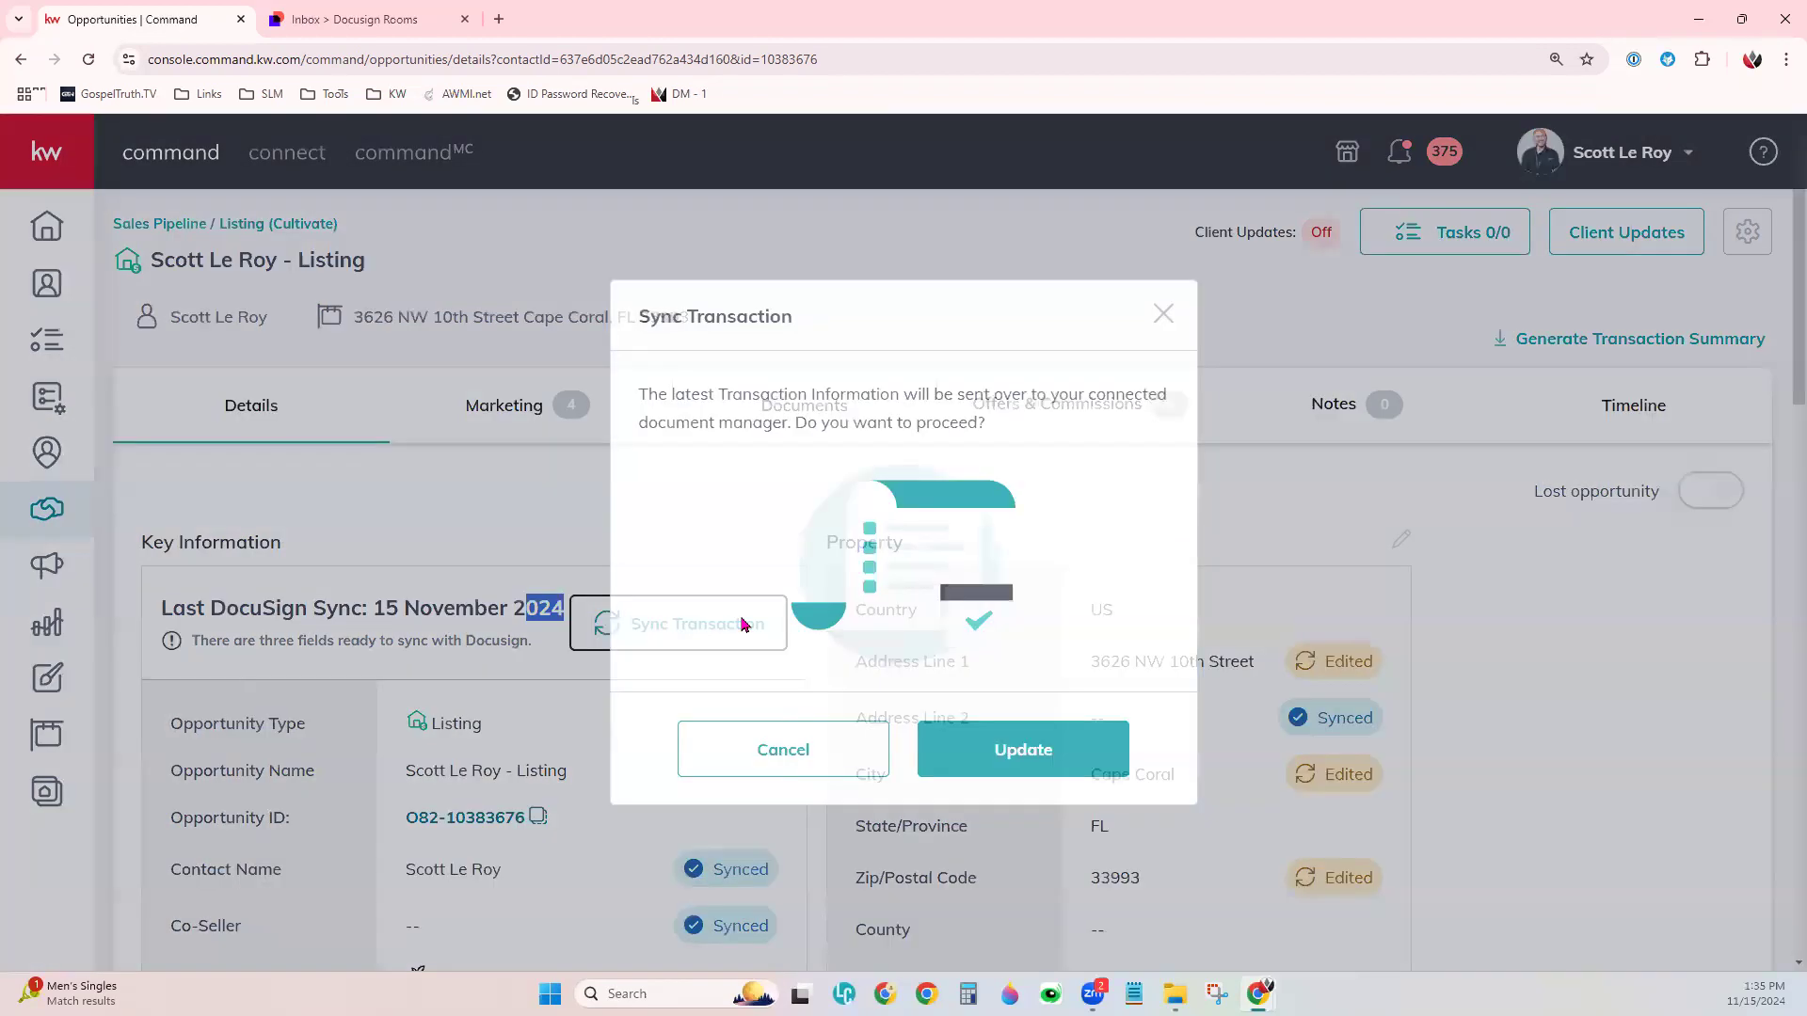
pyautogui.click(1064, 750)
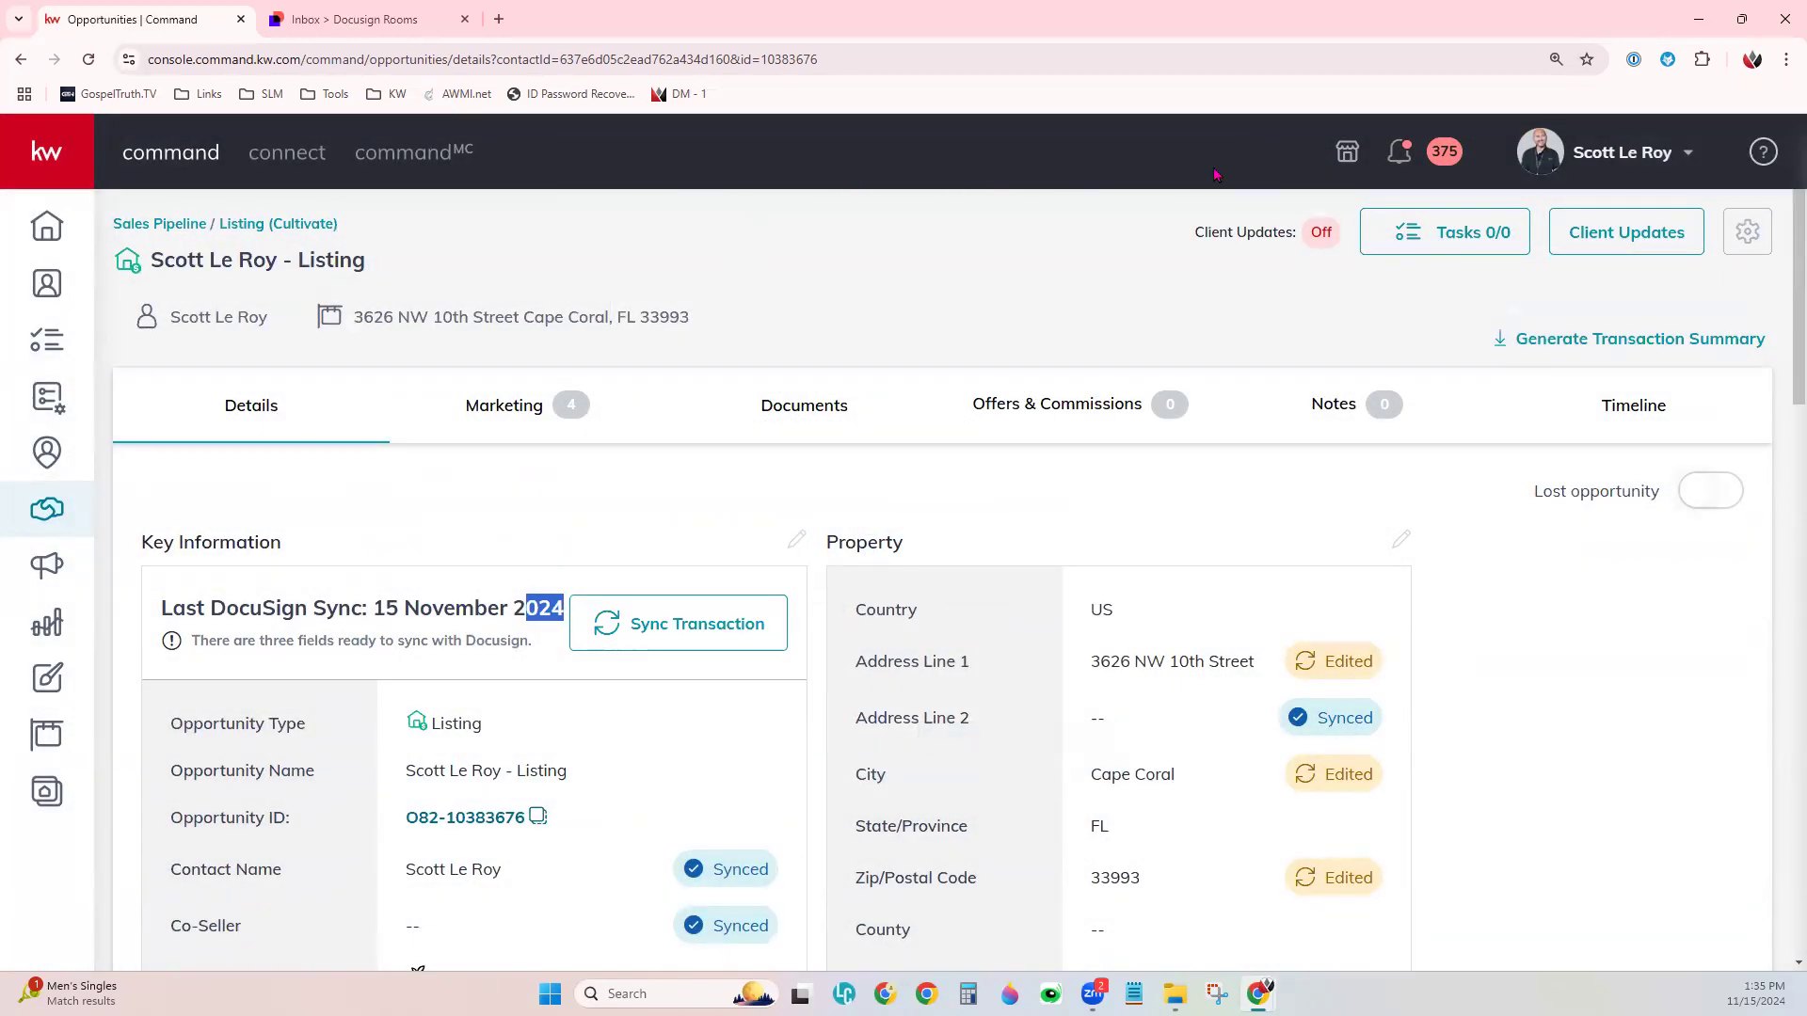
# Reload the KW Command listing page to refresh its DocuSign sync status
pyautogui.click(553, 506)
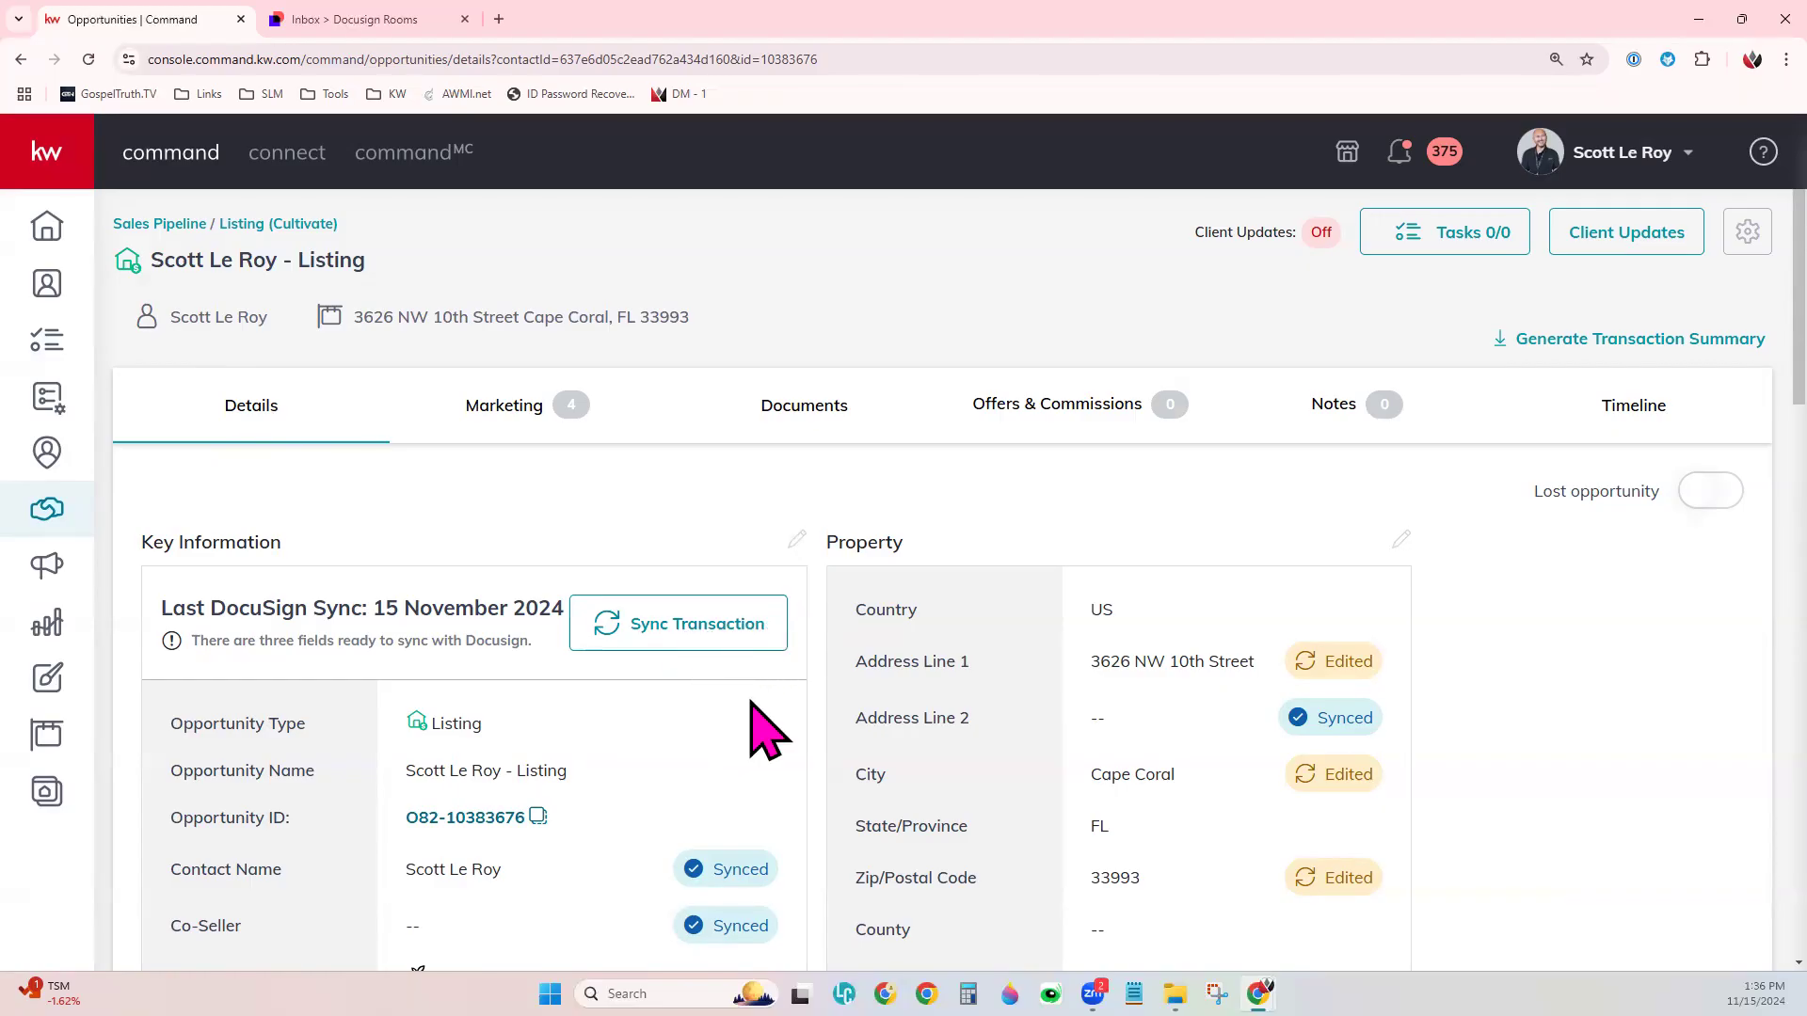
pyautogui.scroll(-3, 764, 767)
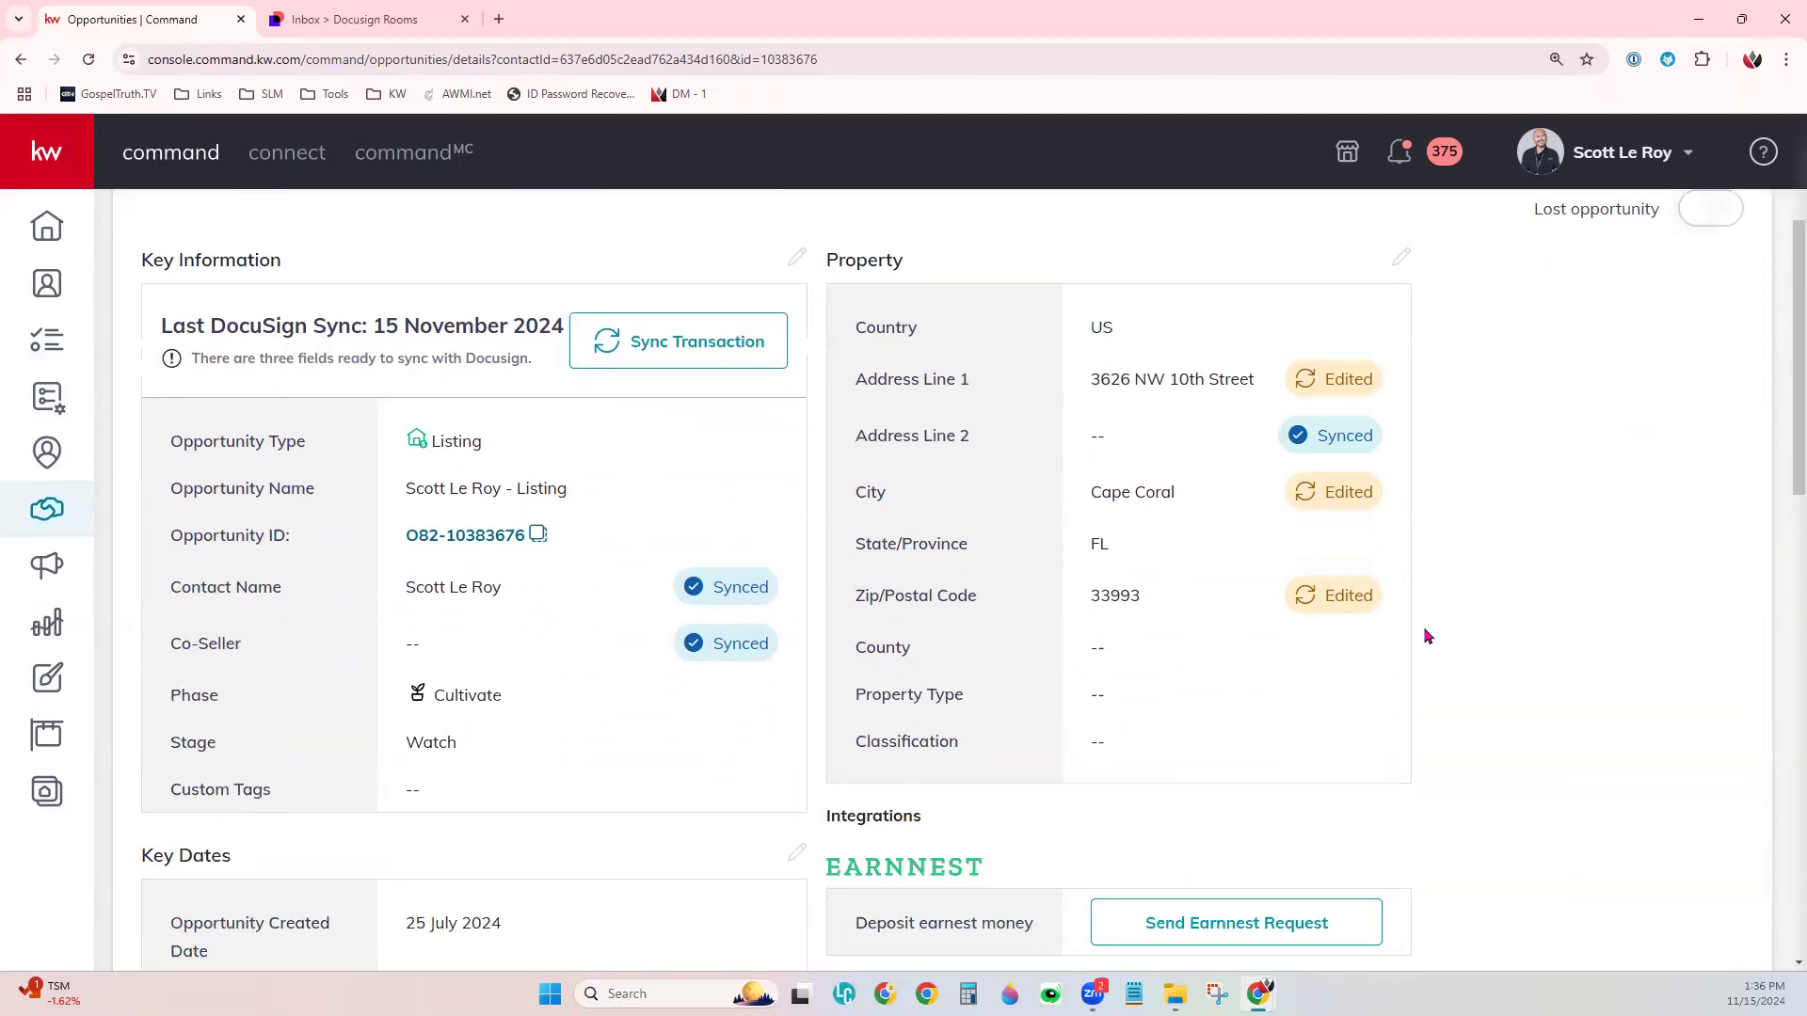
pyautogui.scroll(3, 1393, 621)
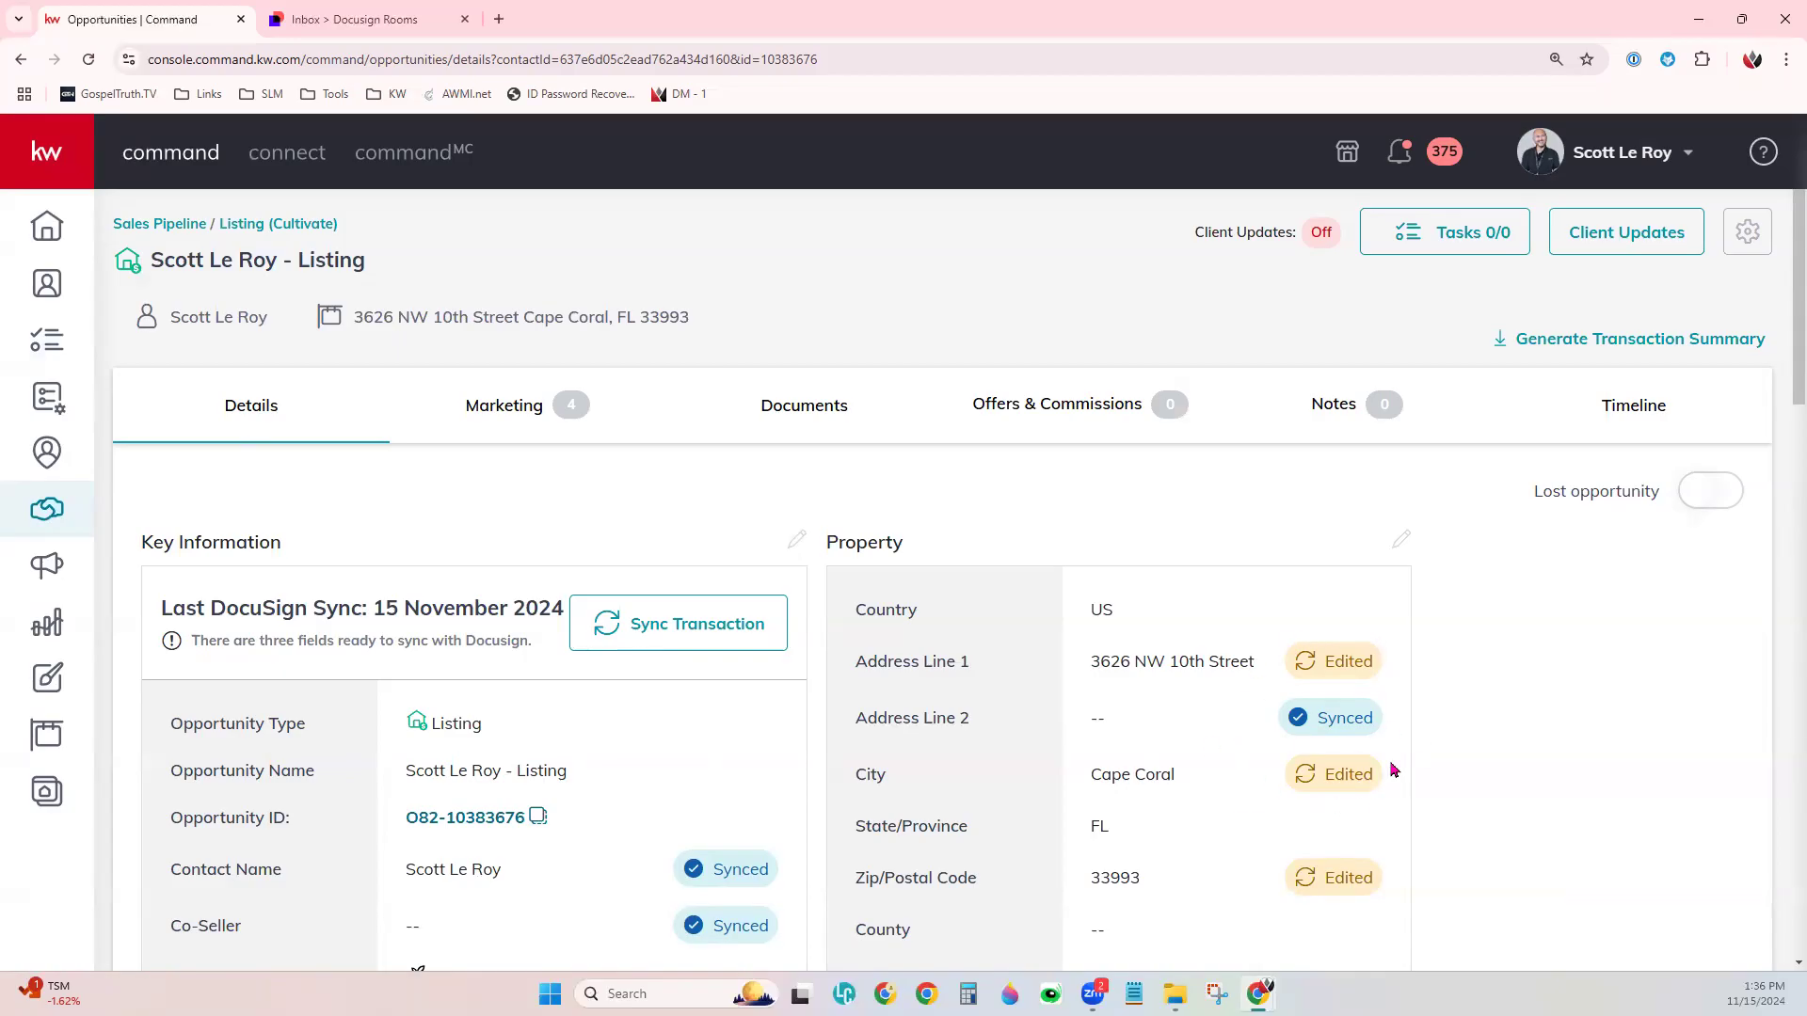
pyautogui.click(89, 59)
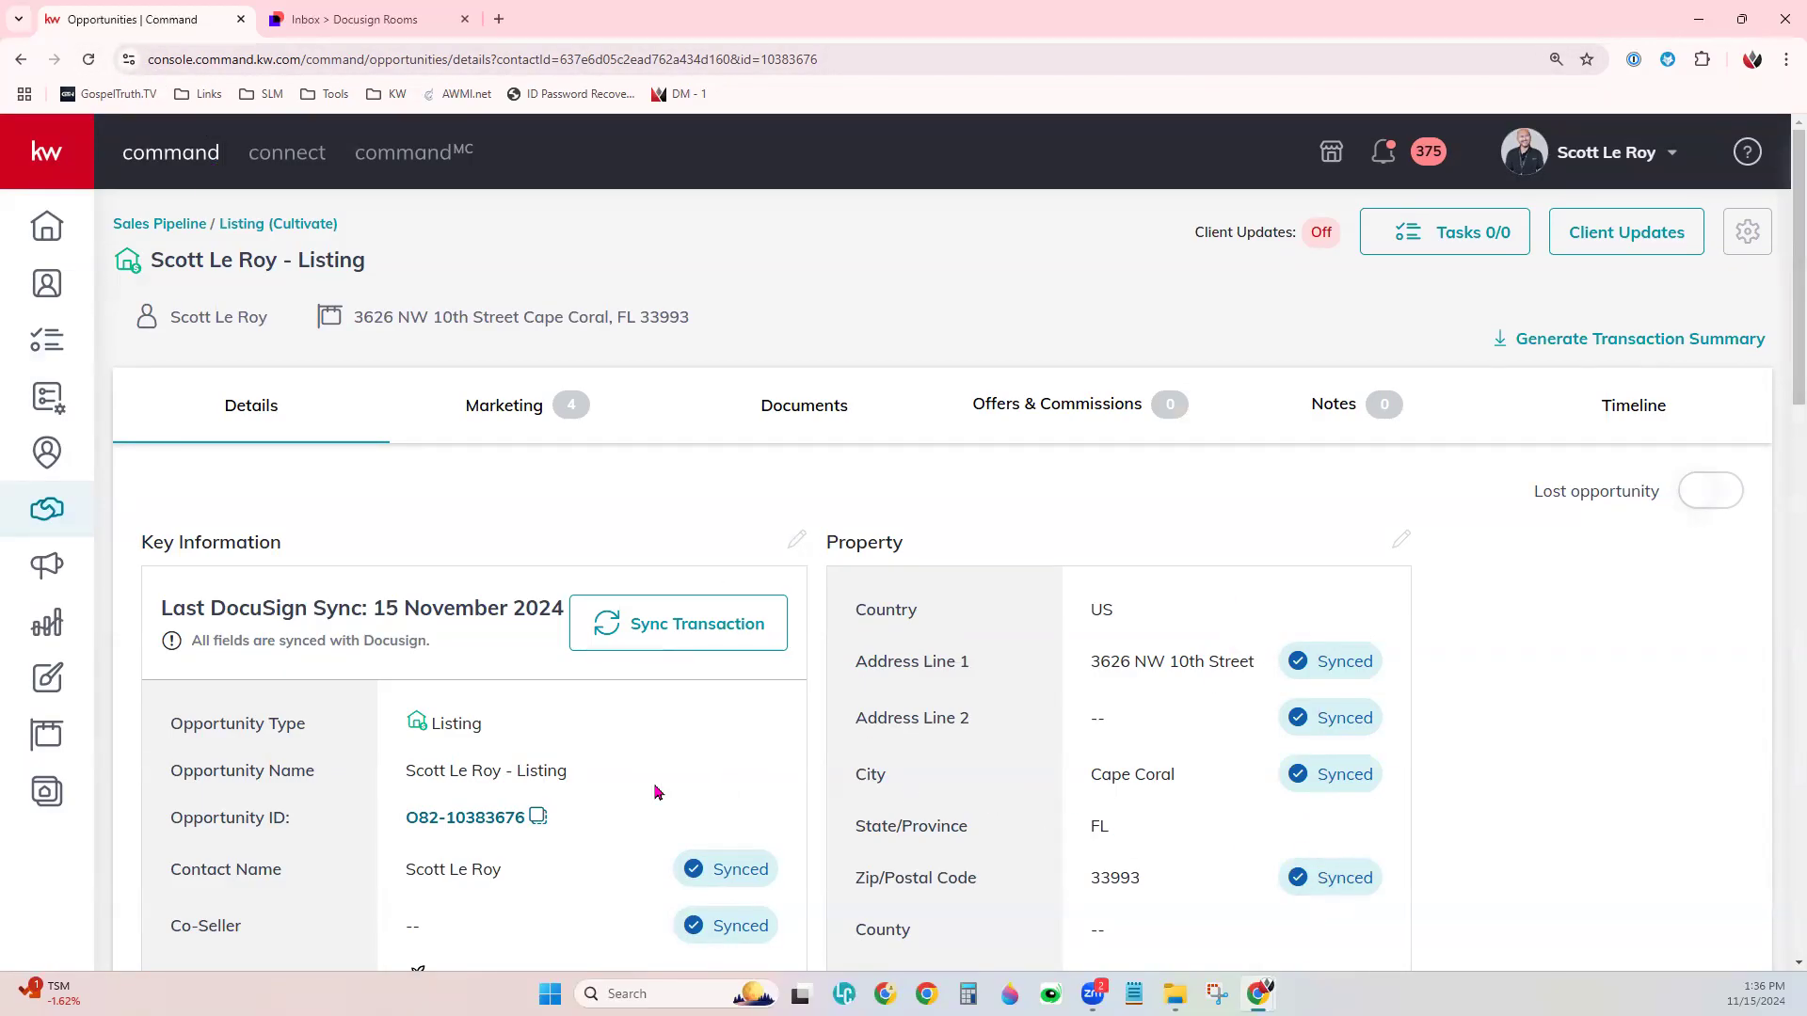
# Go to Rooms in DocuSign Rooms and open the newest listing room
pyautogui.click(336, 21)
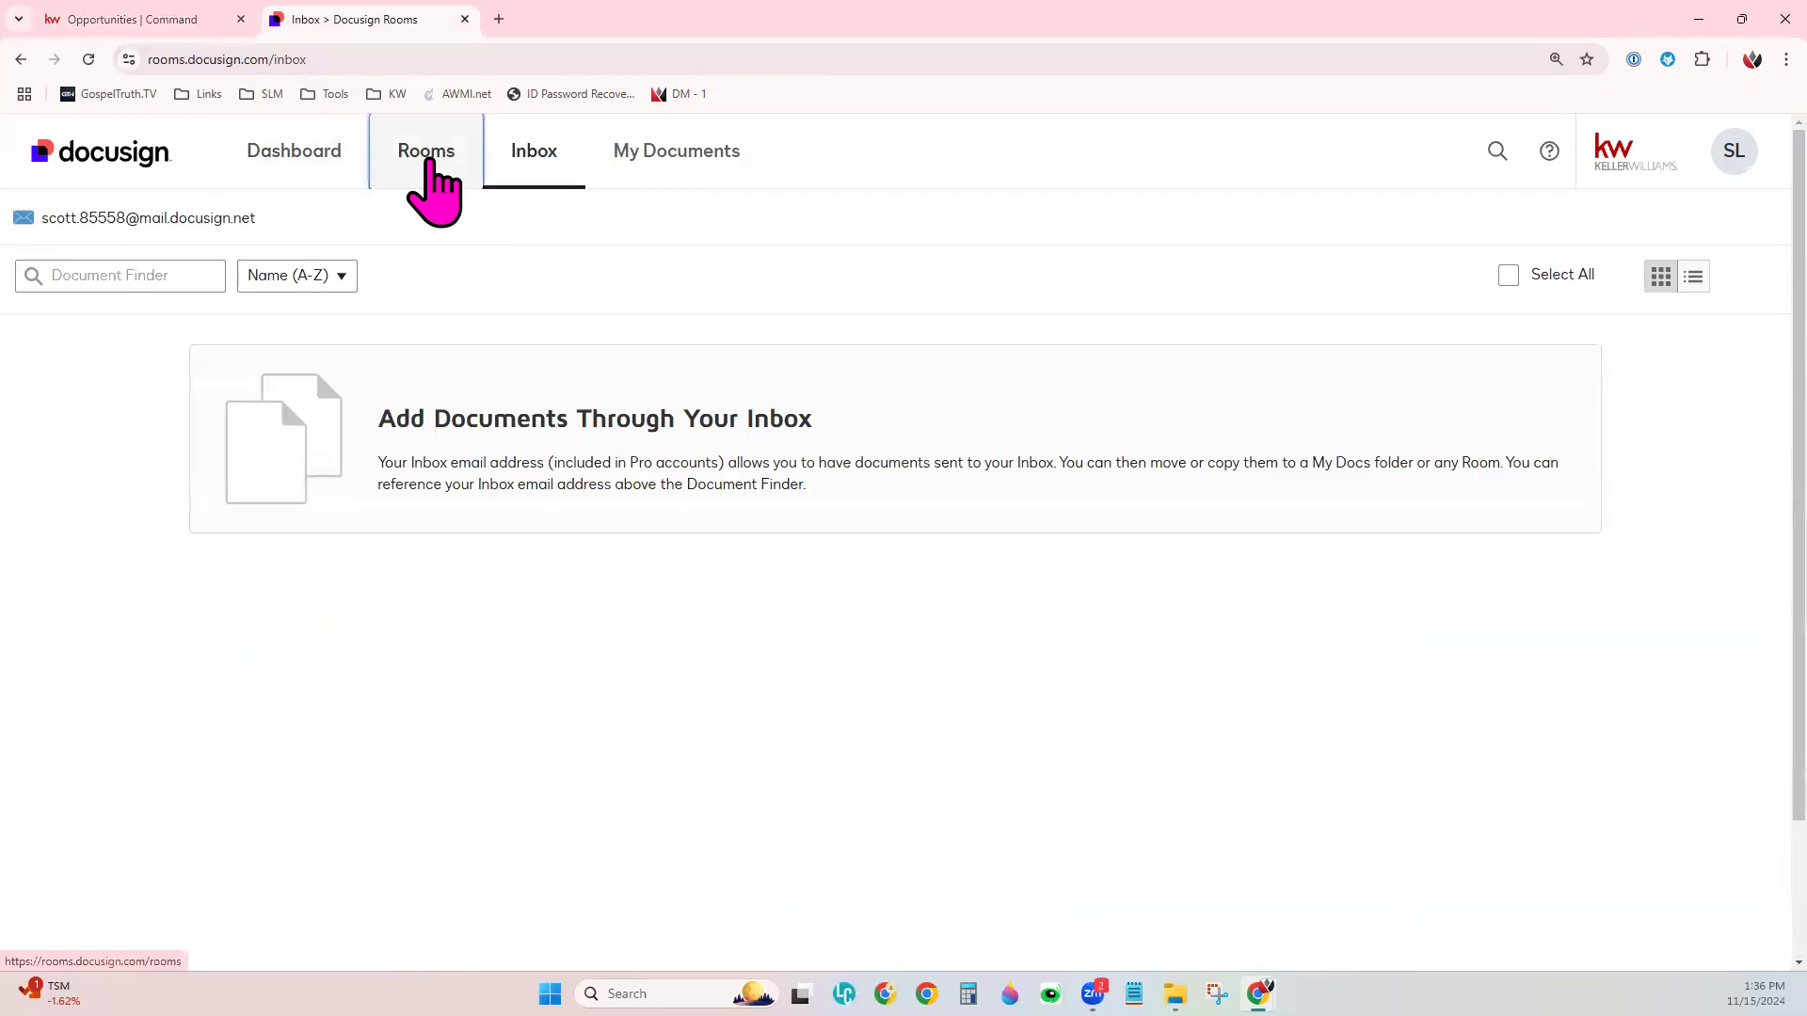
pyautogui.click(423, 163)
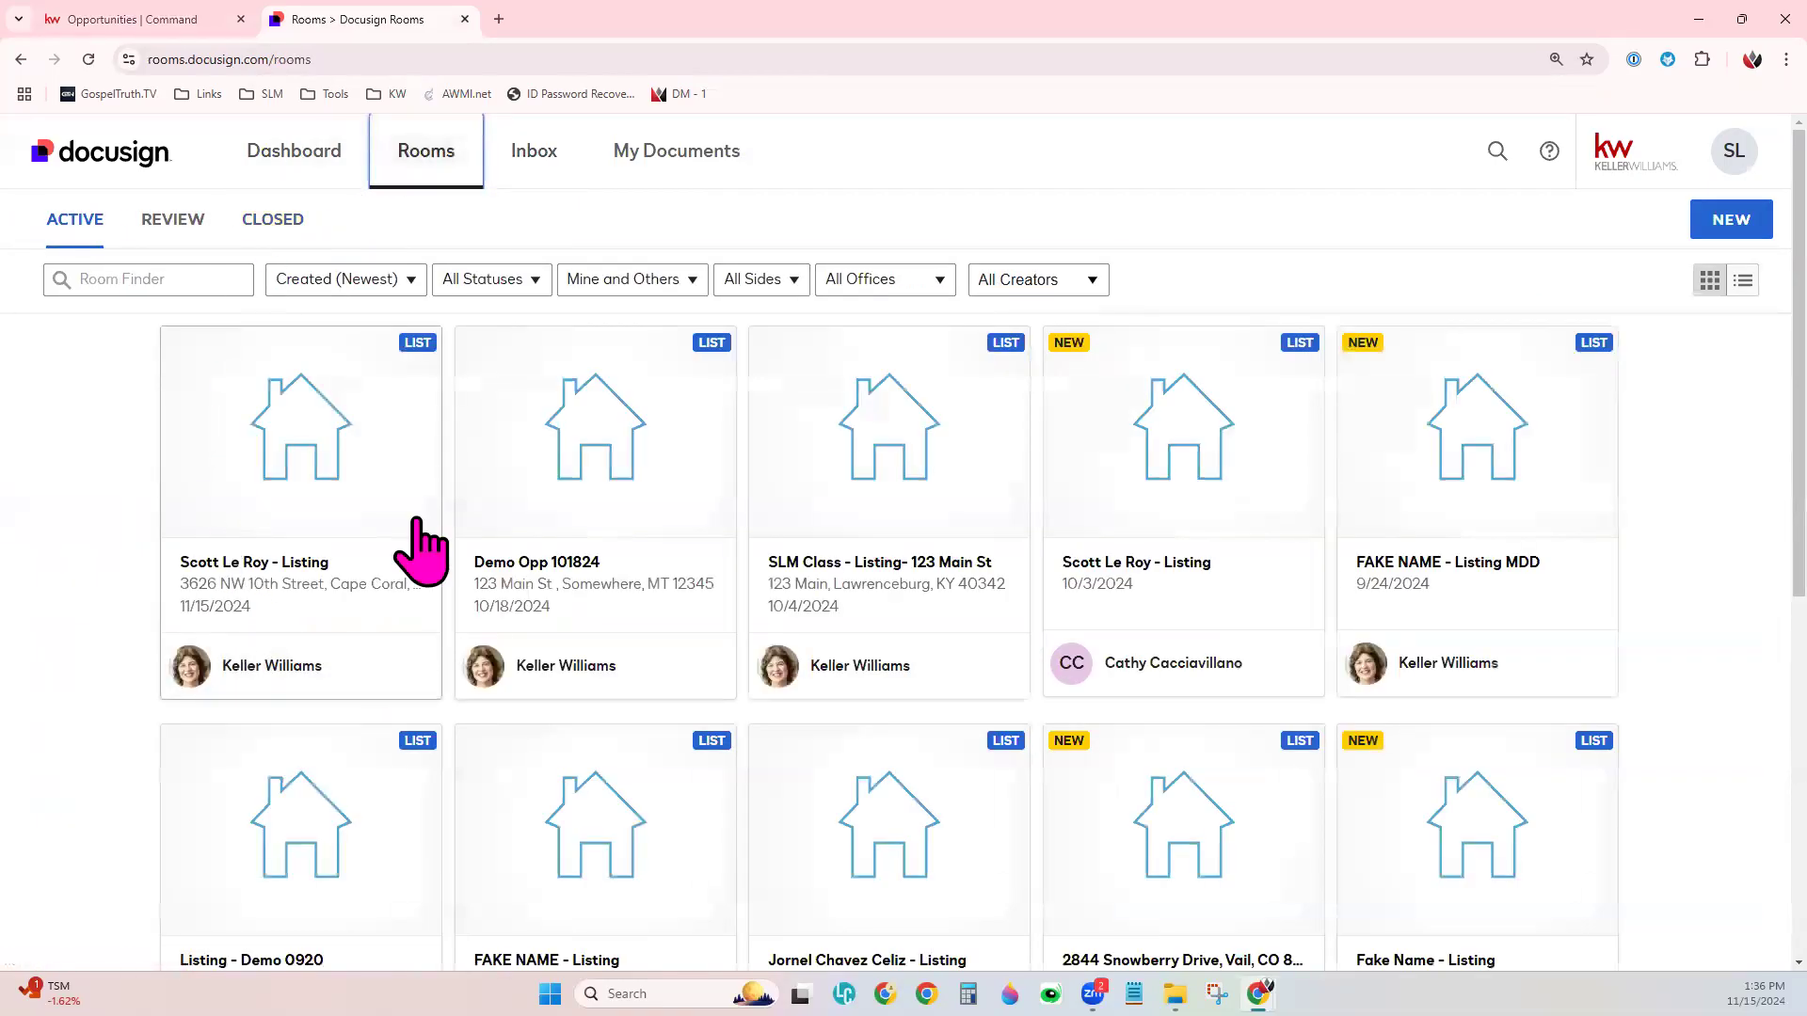
pyautogui.click(338, 513)
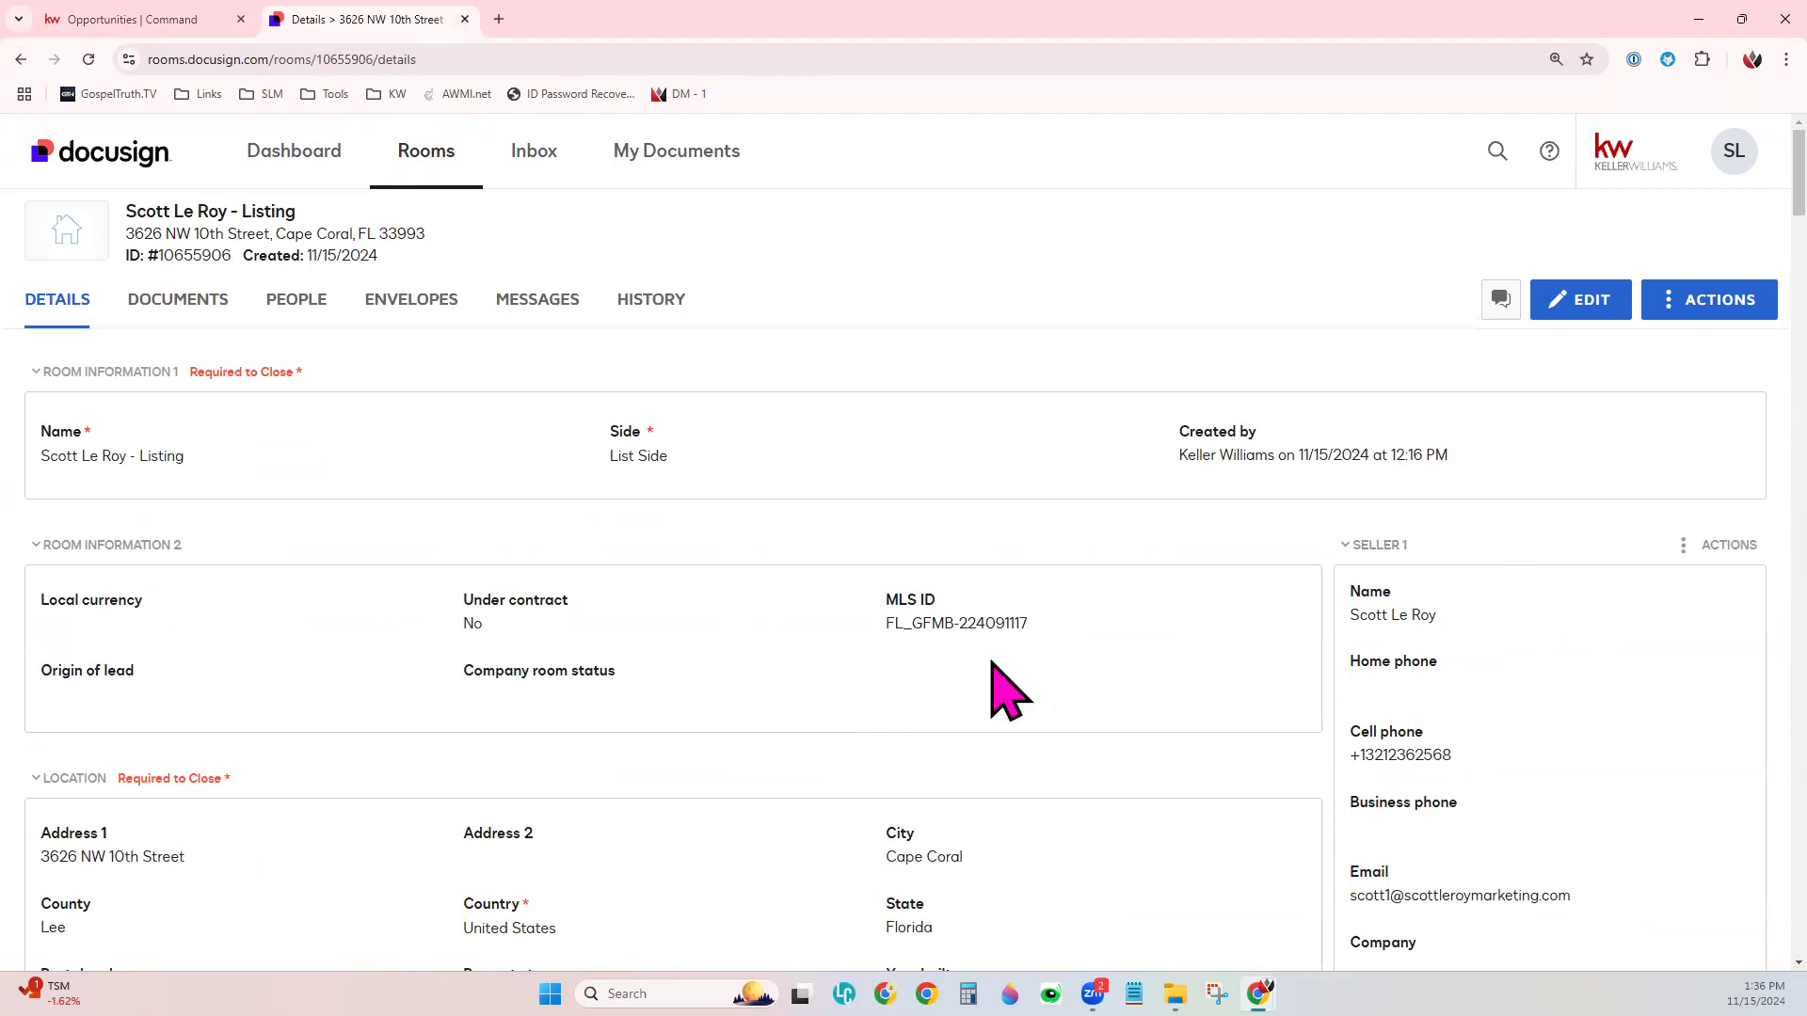
pyautogui.scroll(-2, 997, 672)
pyautogui.scroll(-2, 1005, 691)
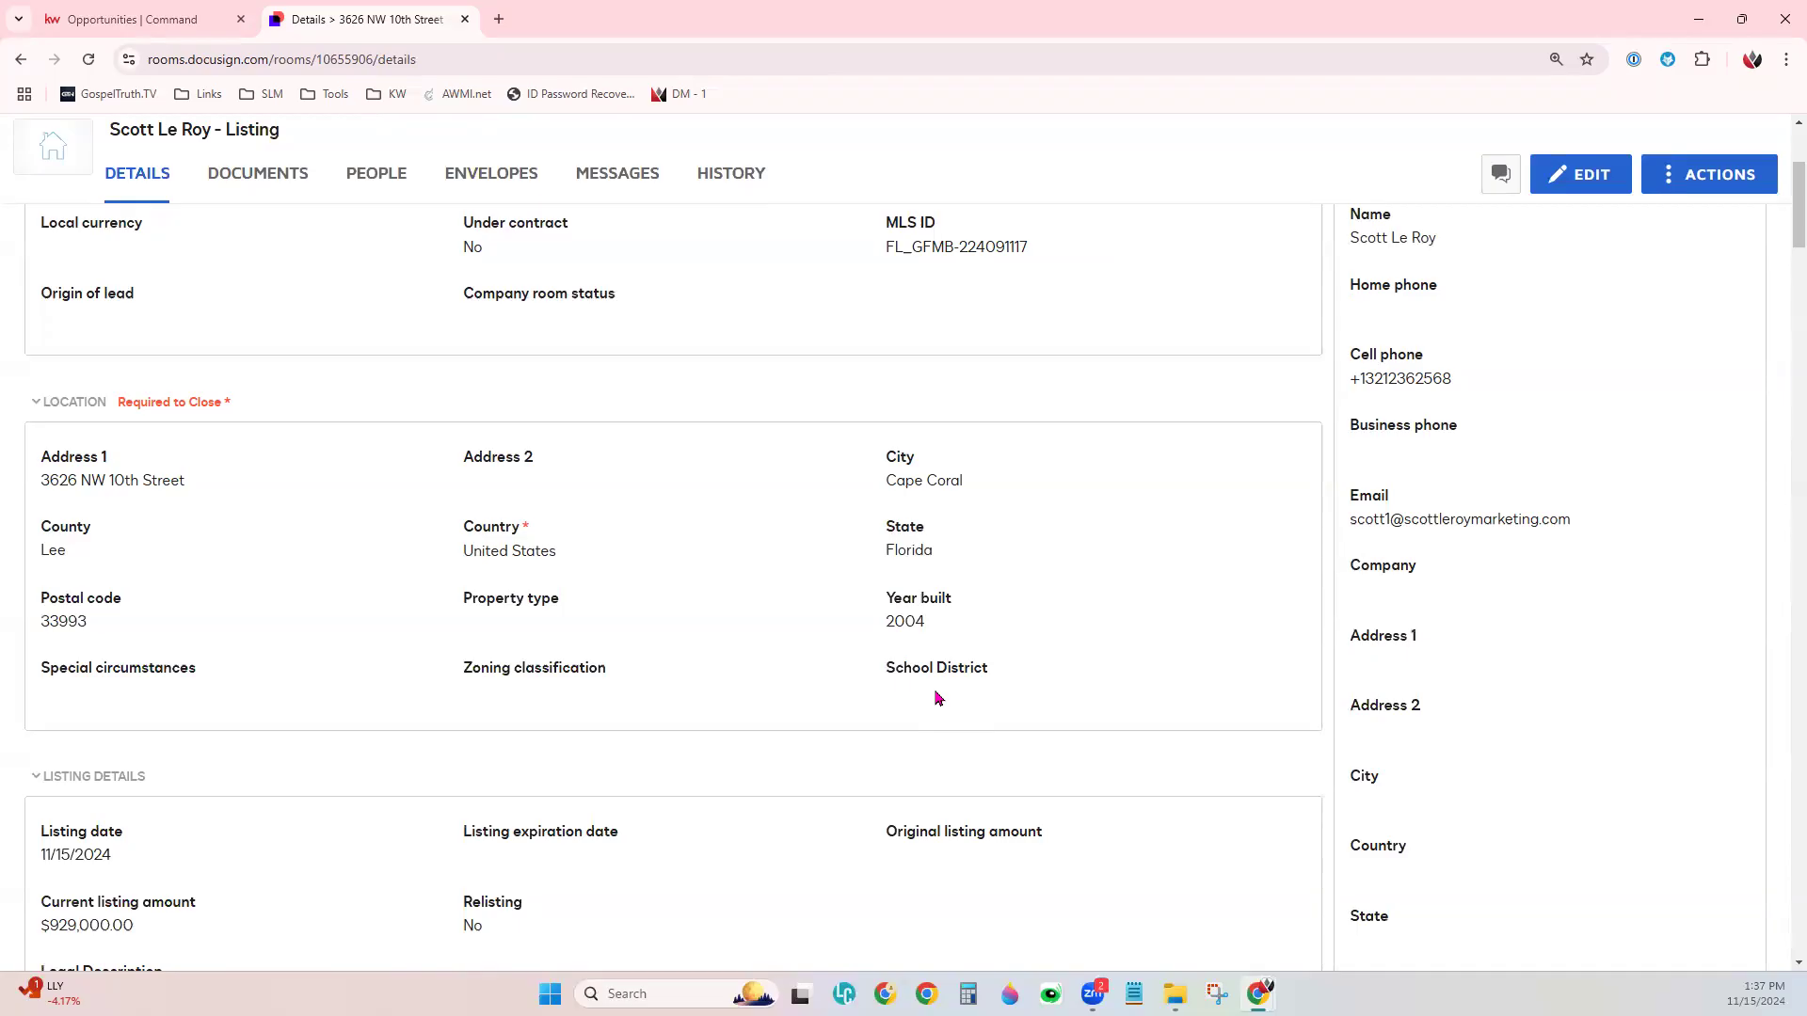
pyautogui.scroll(-6, 937, 697)
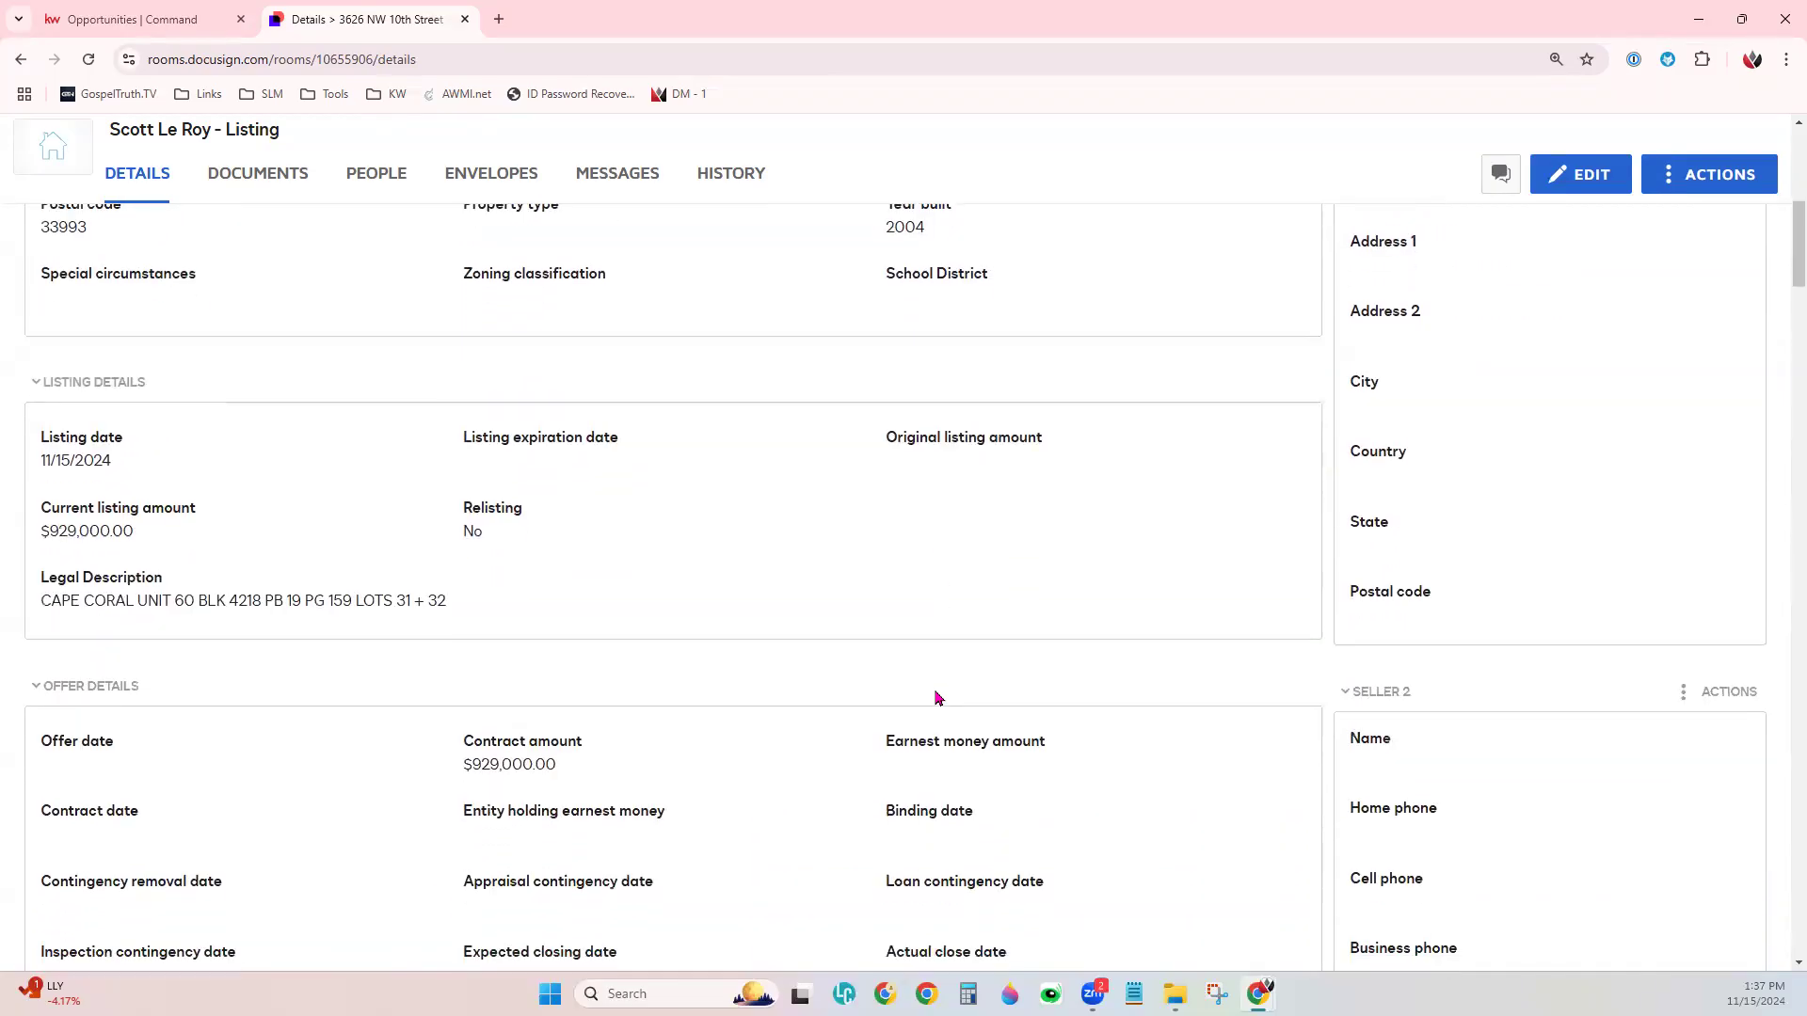
pyautogui.scroll(-1, 938, 698)
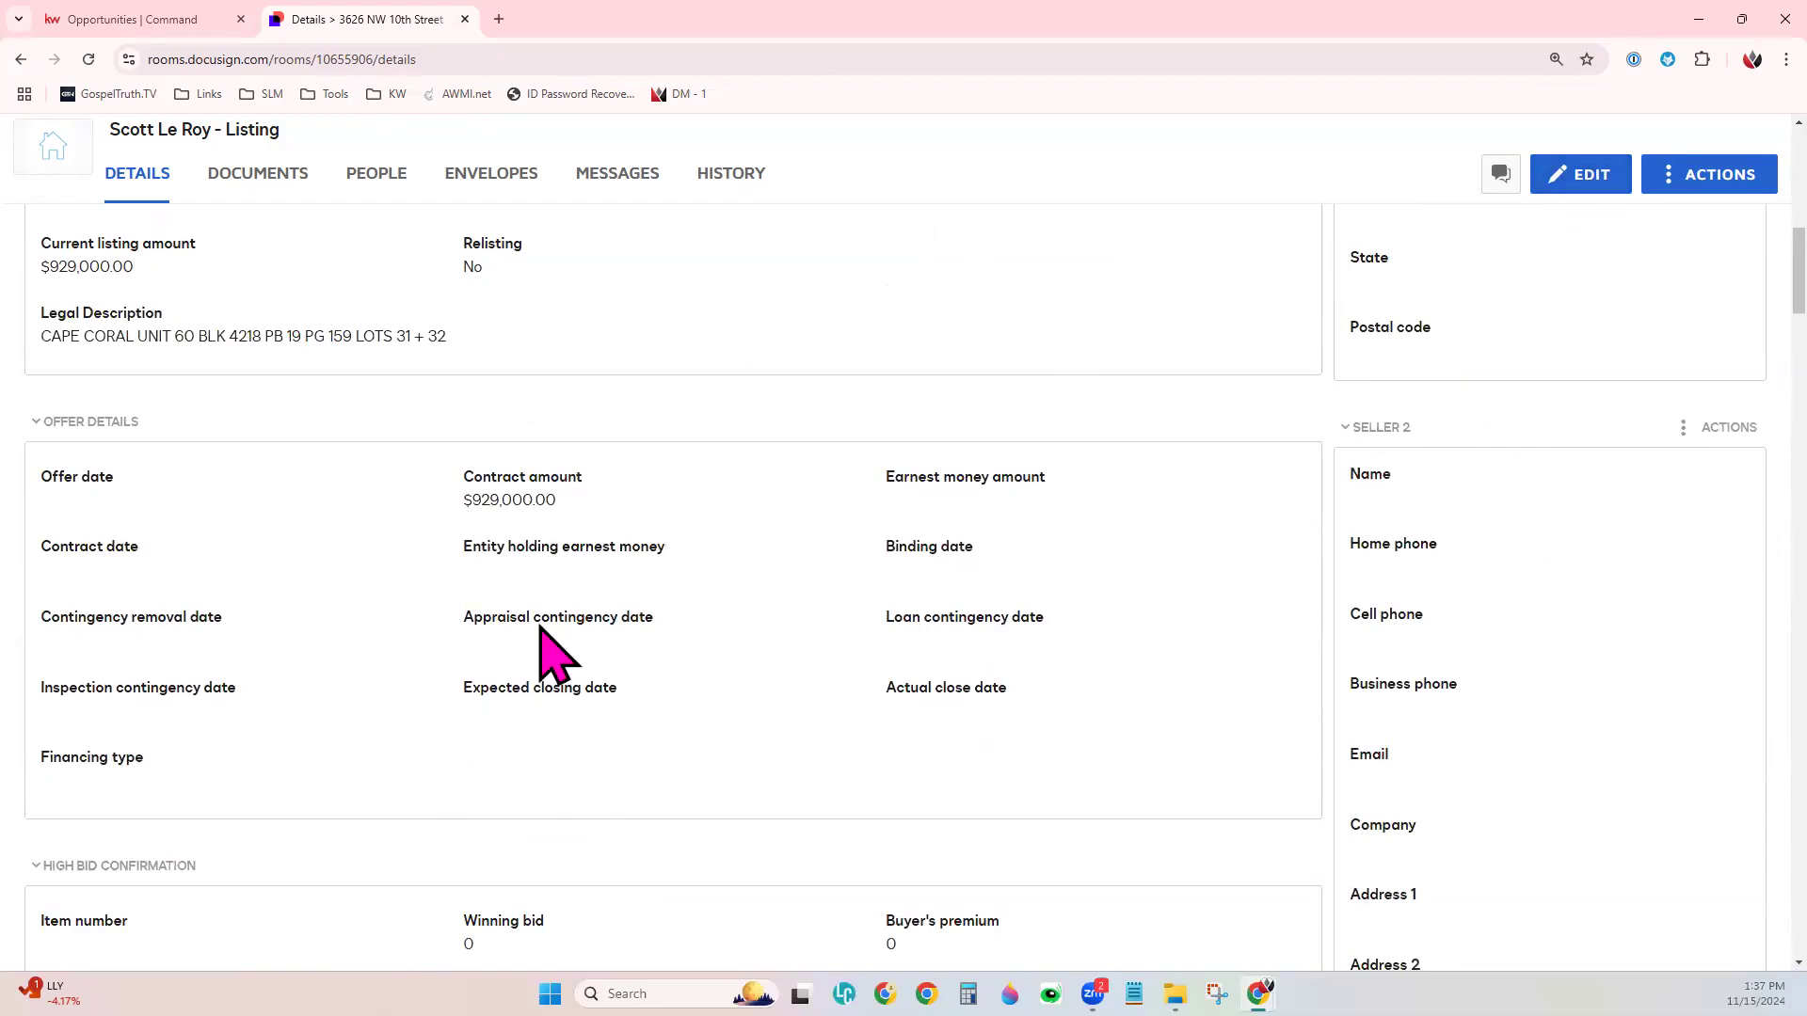
pyautogui.scroll(-4, 517, 875)
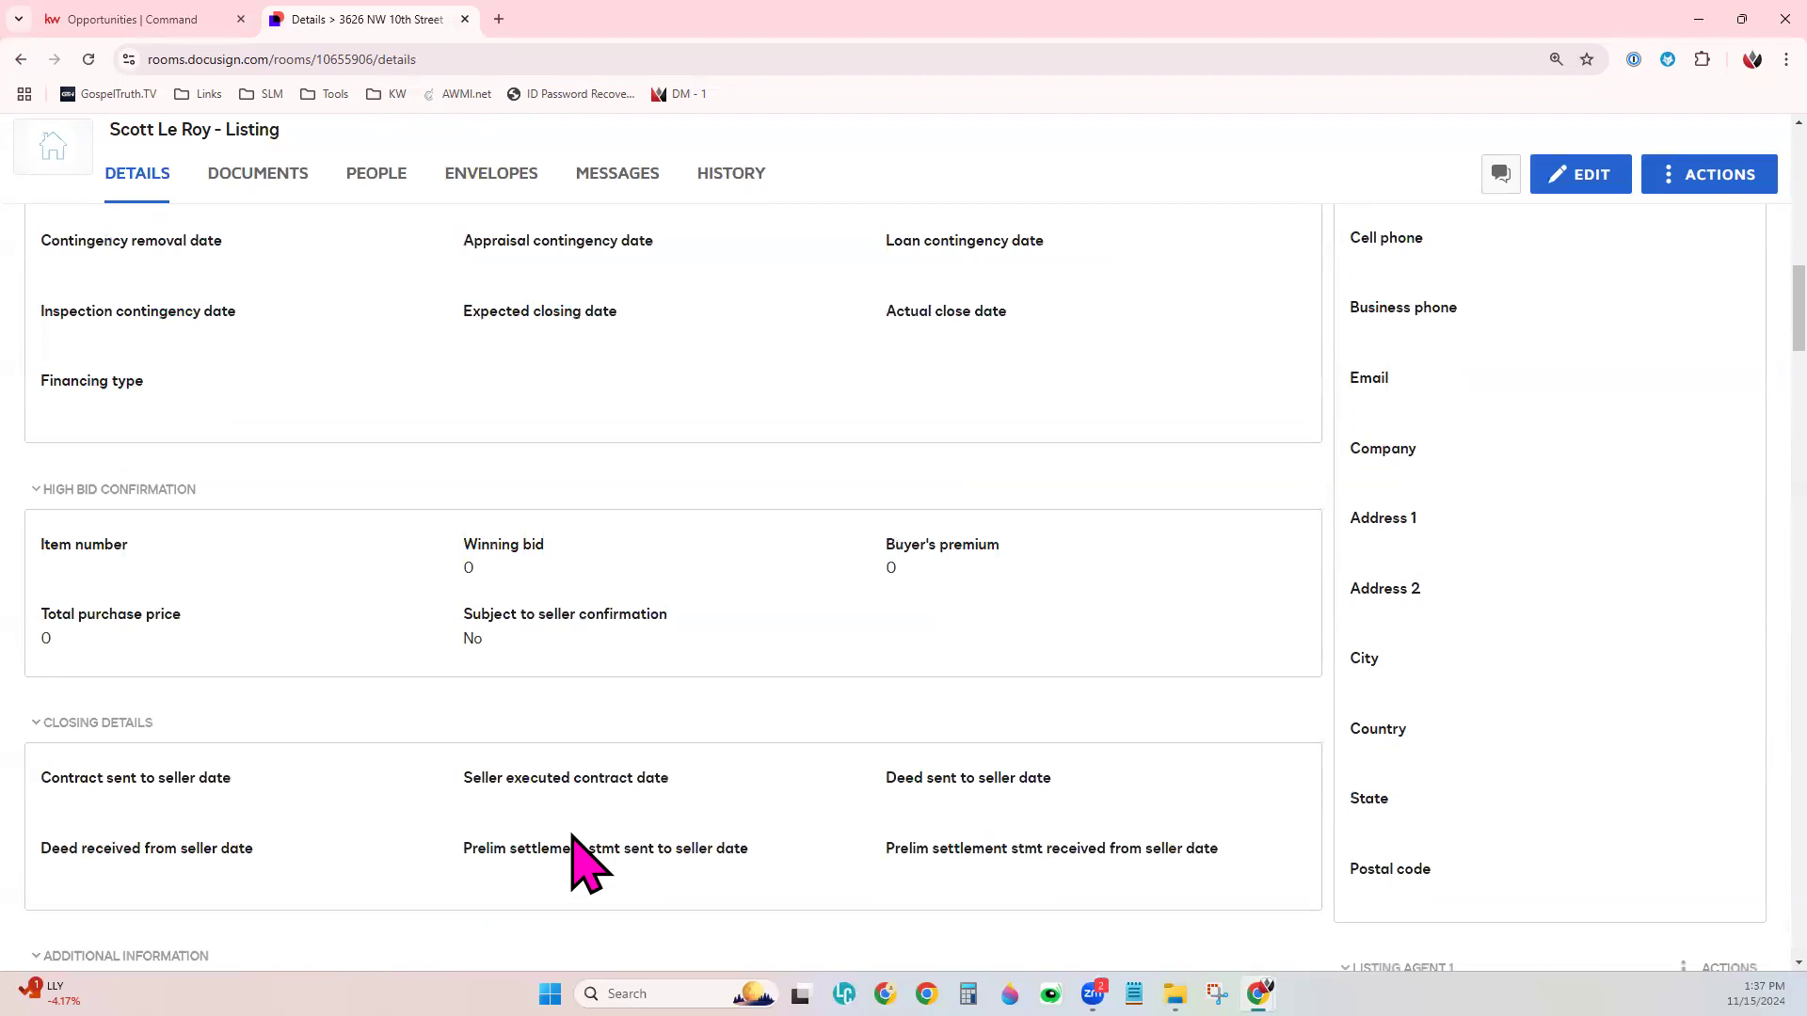
pyautogui.scroll(4, 562, 693)
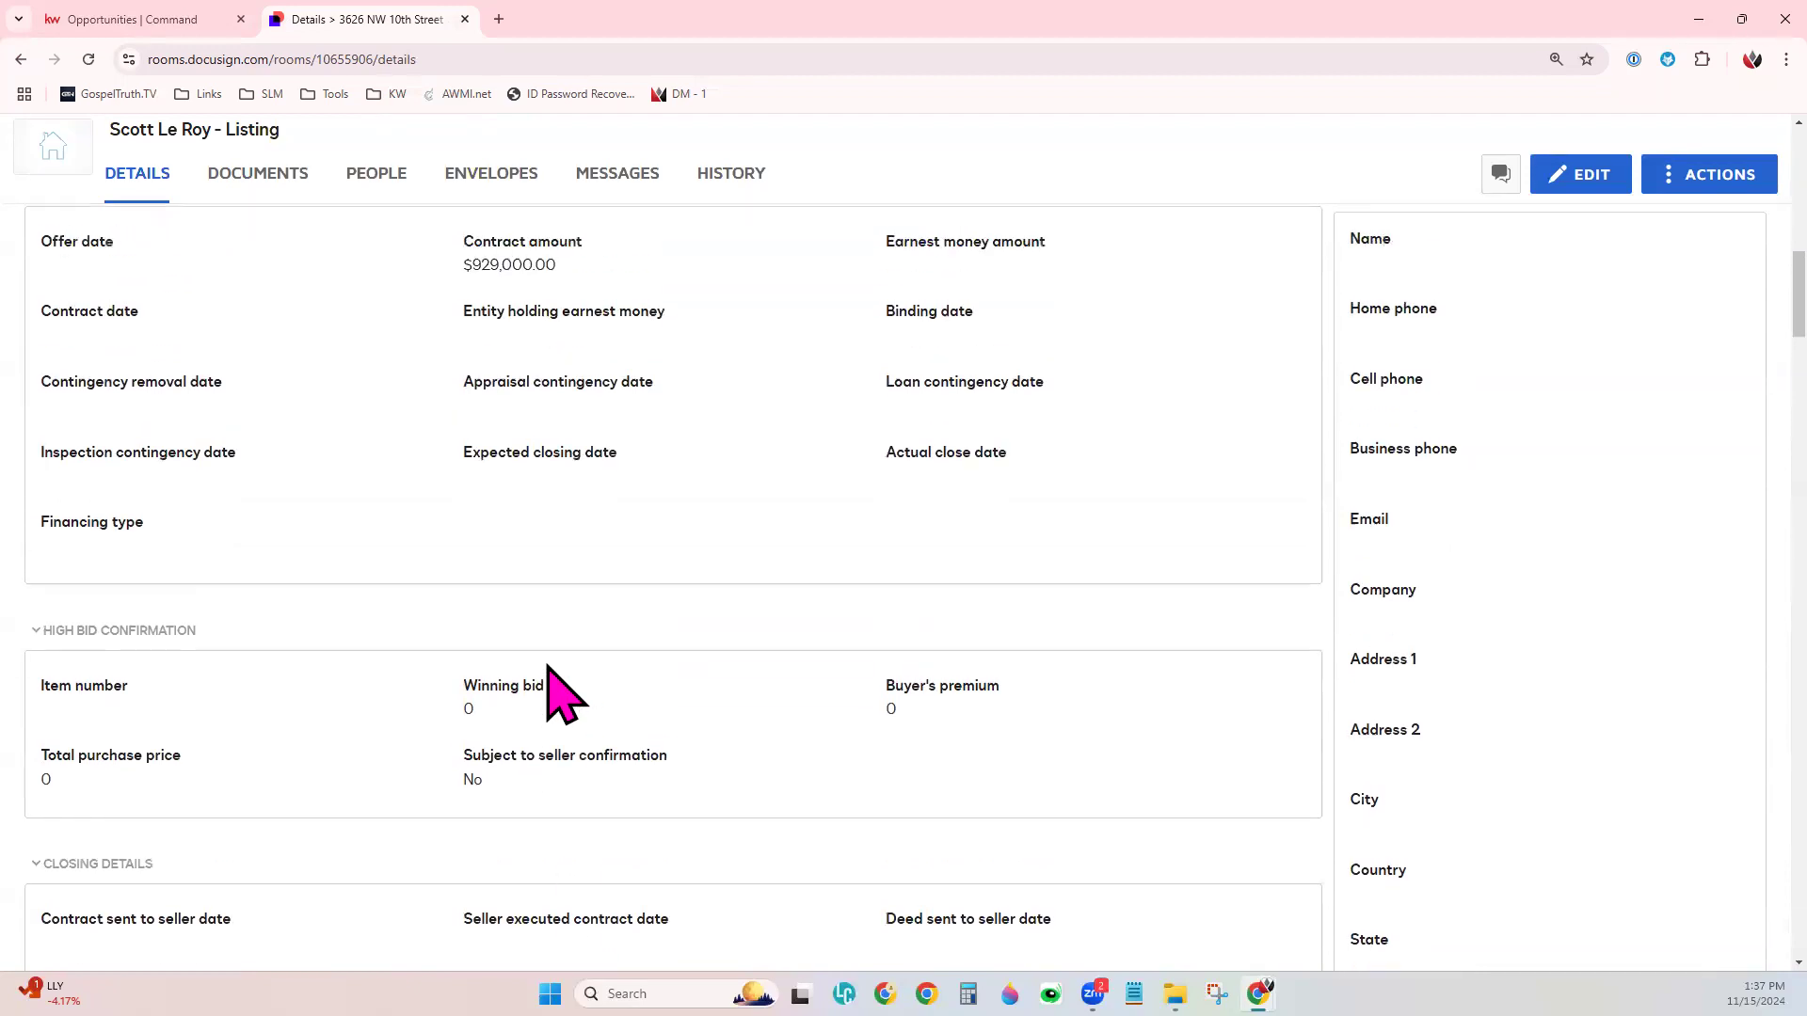
pyautogui.scroll(10, 562, 693)
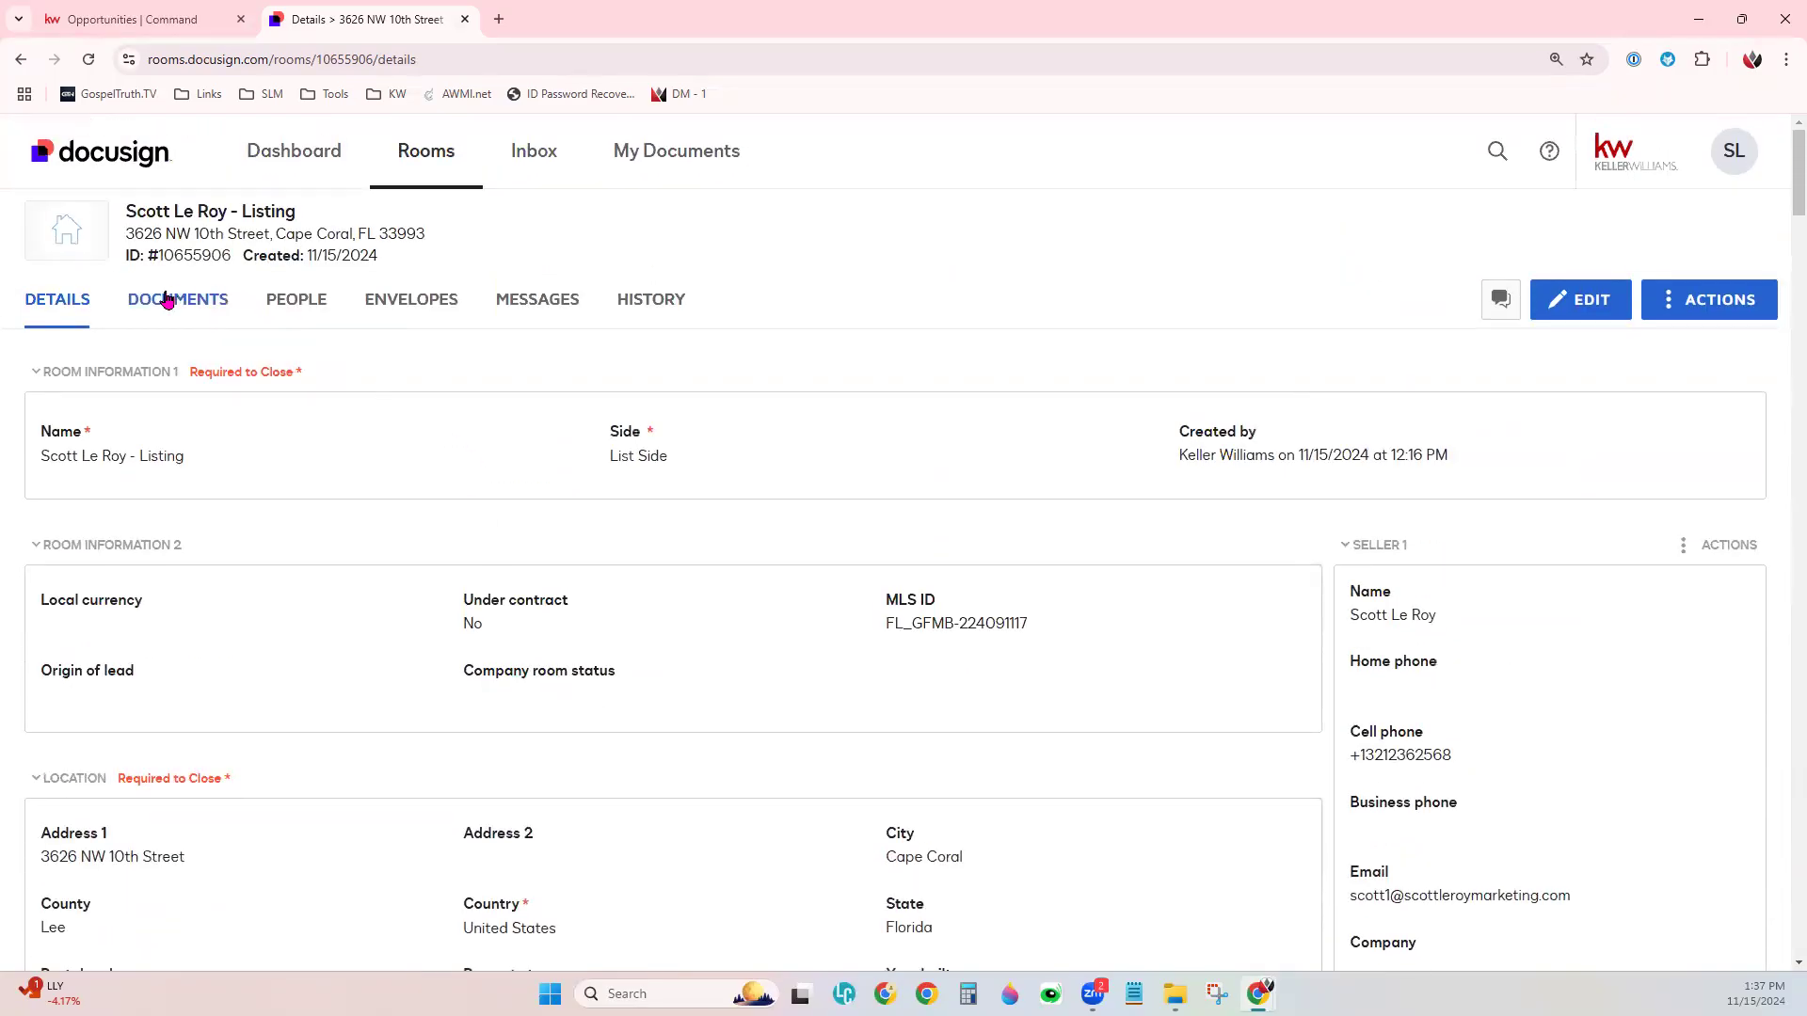
# Show the room's Documents tab and scroll to the row with the Withdrawal of Offer Form
pyautogui.click(166, 299)
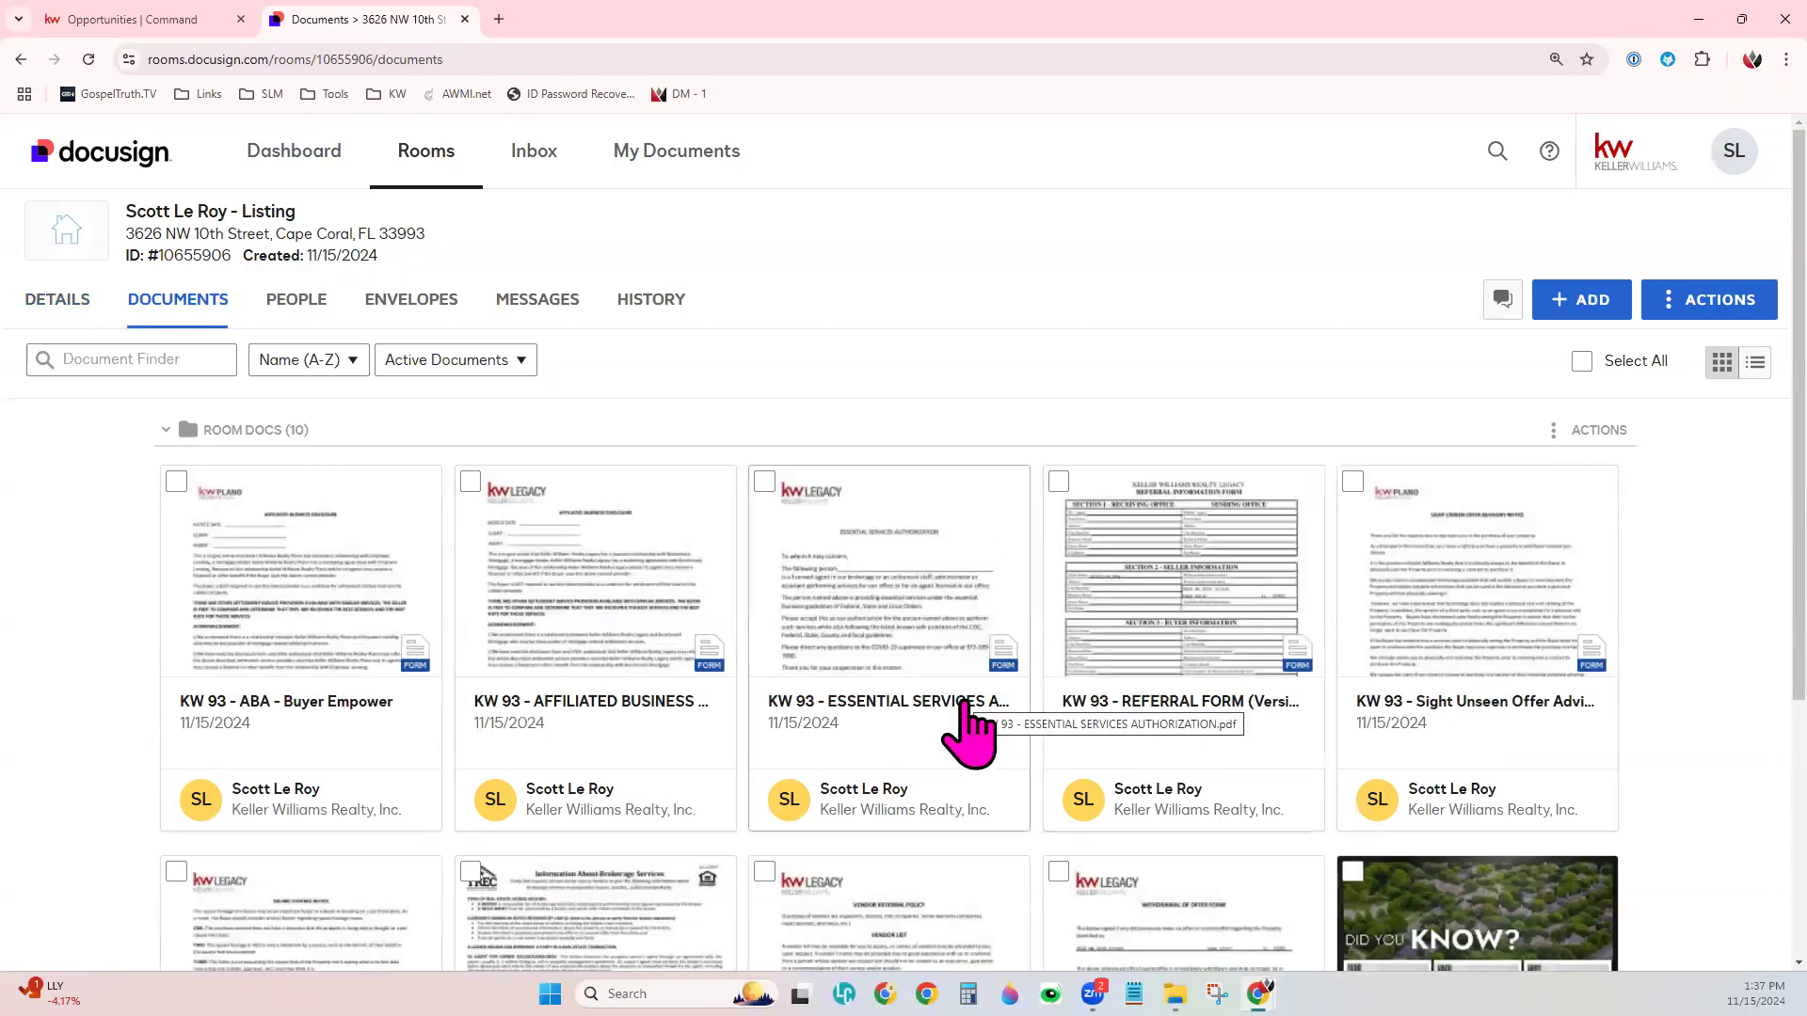
pyautogui.scroll(-1, 969, 734)
pyautogui.scroll(-3, 969, 734)
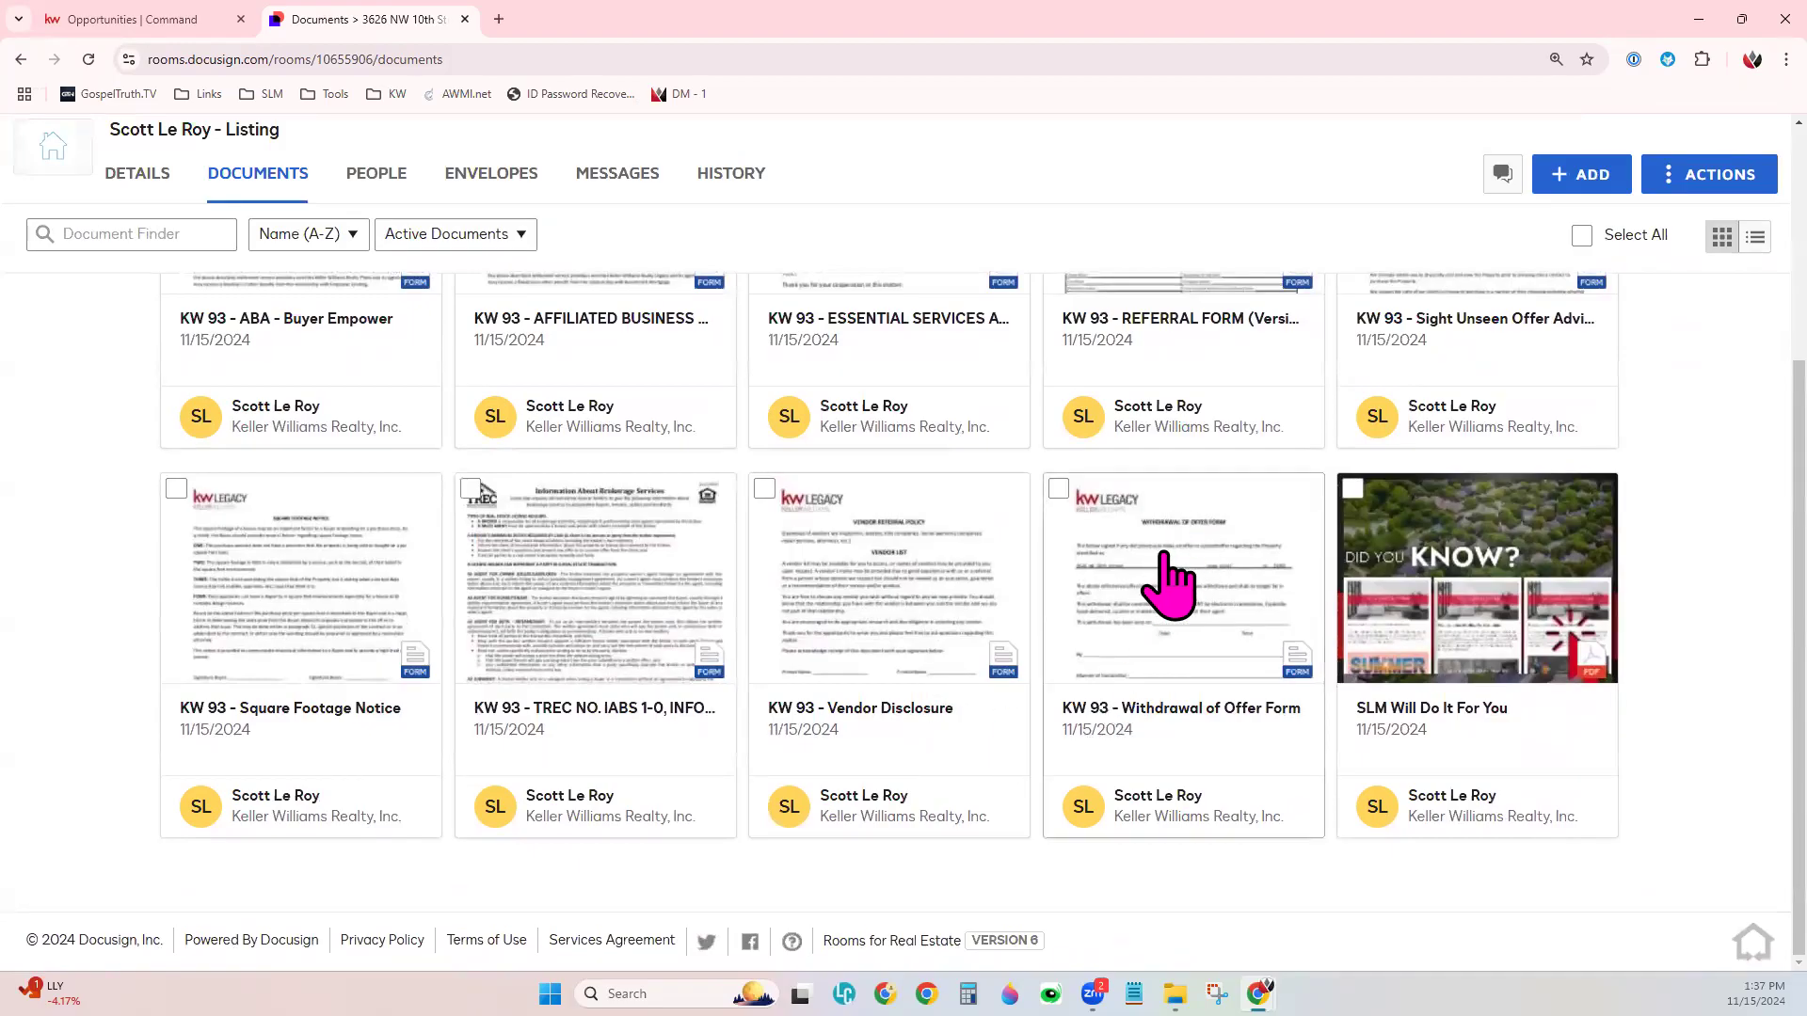
# Open the Withdrawal of Offer Form and enter sent date 11/15/24 at 1:38 pm
pyautogui.click(1189, 623)
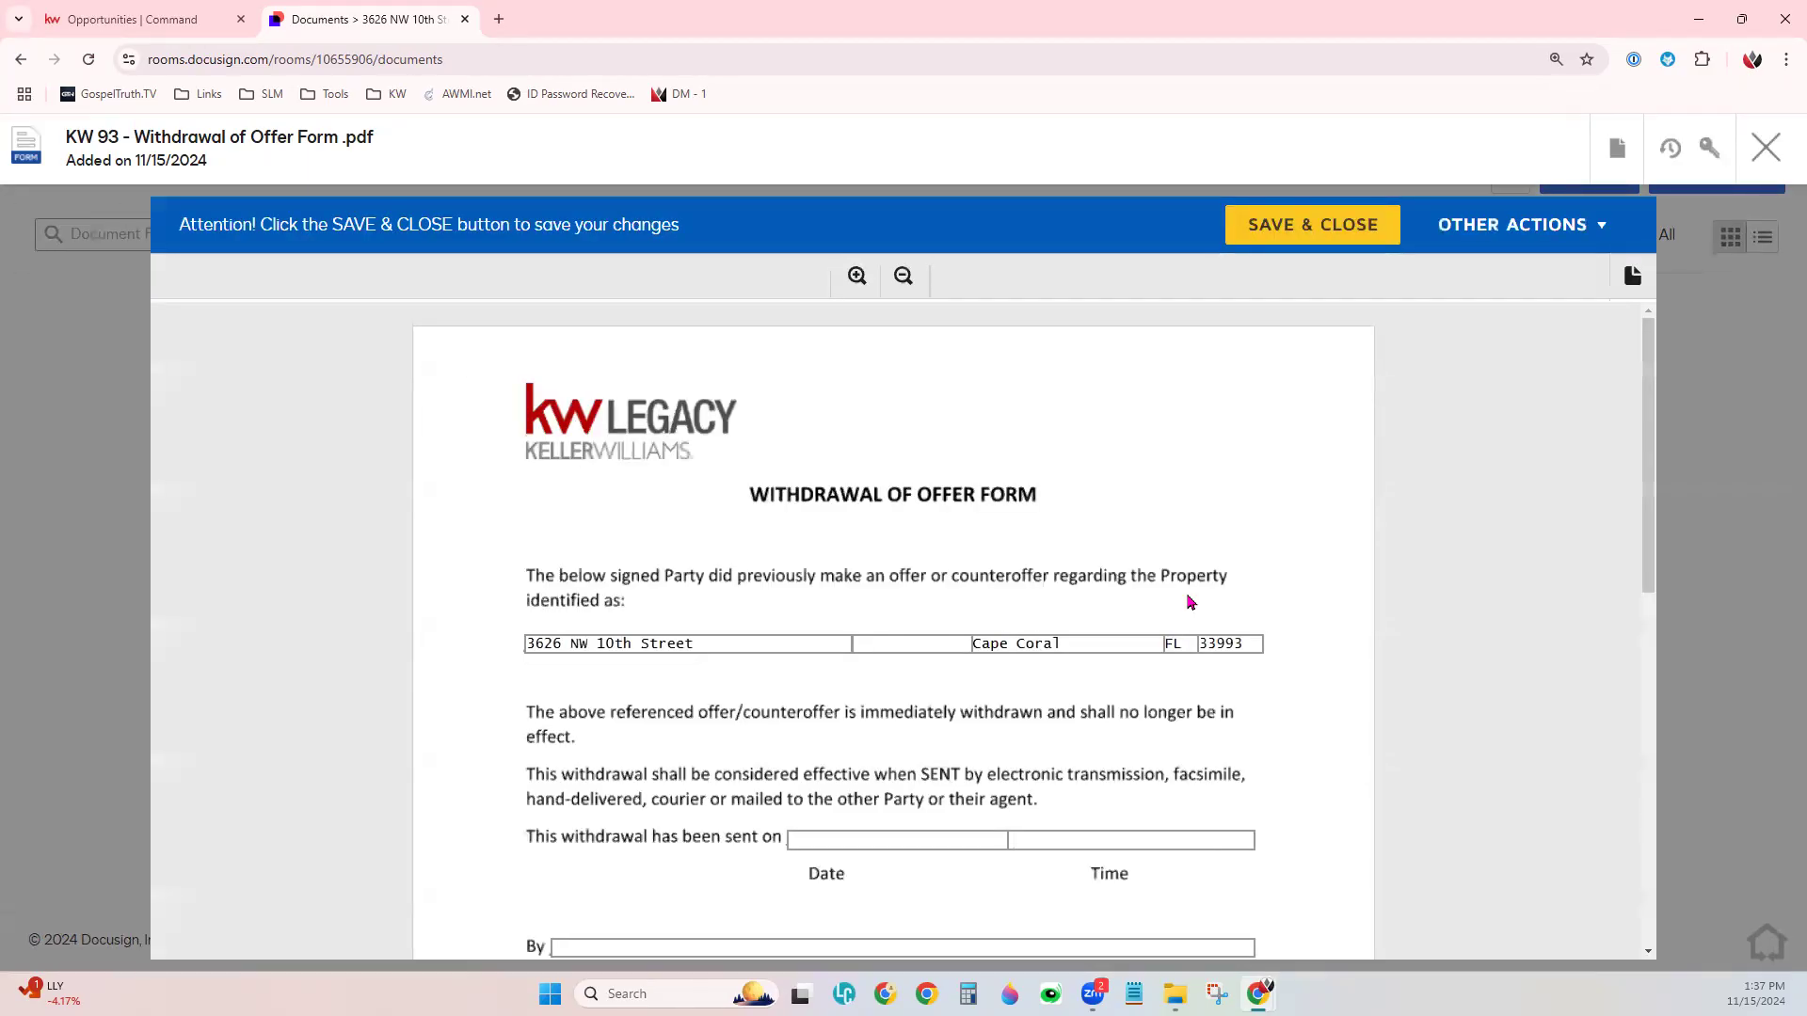
pyautogui.scroll(-2, 1188, 602)
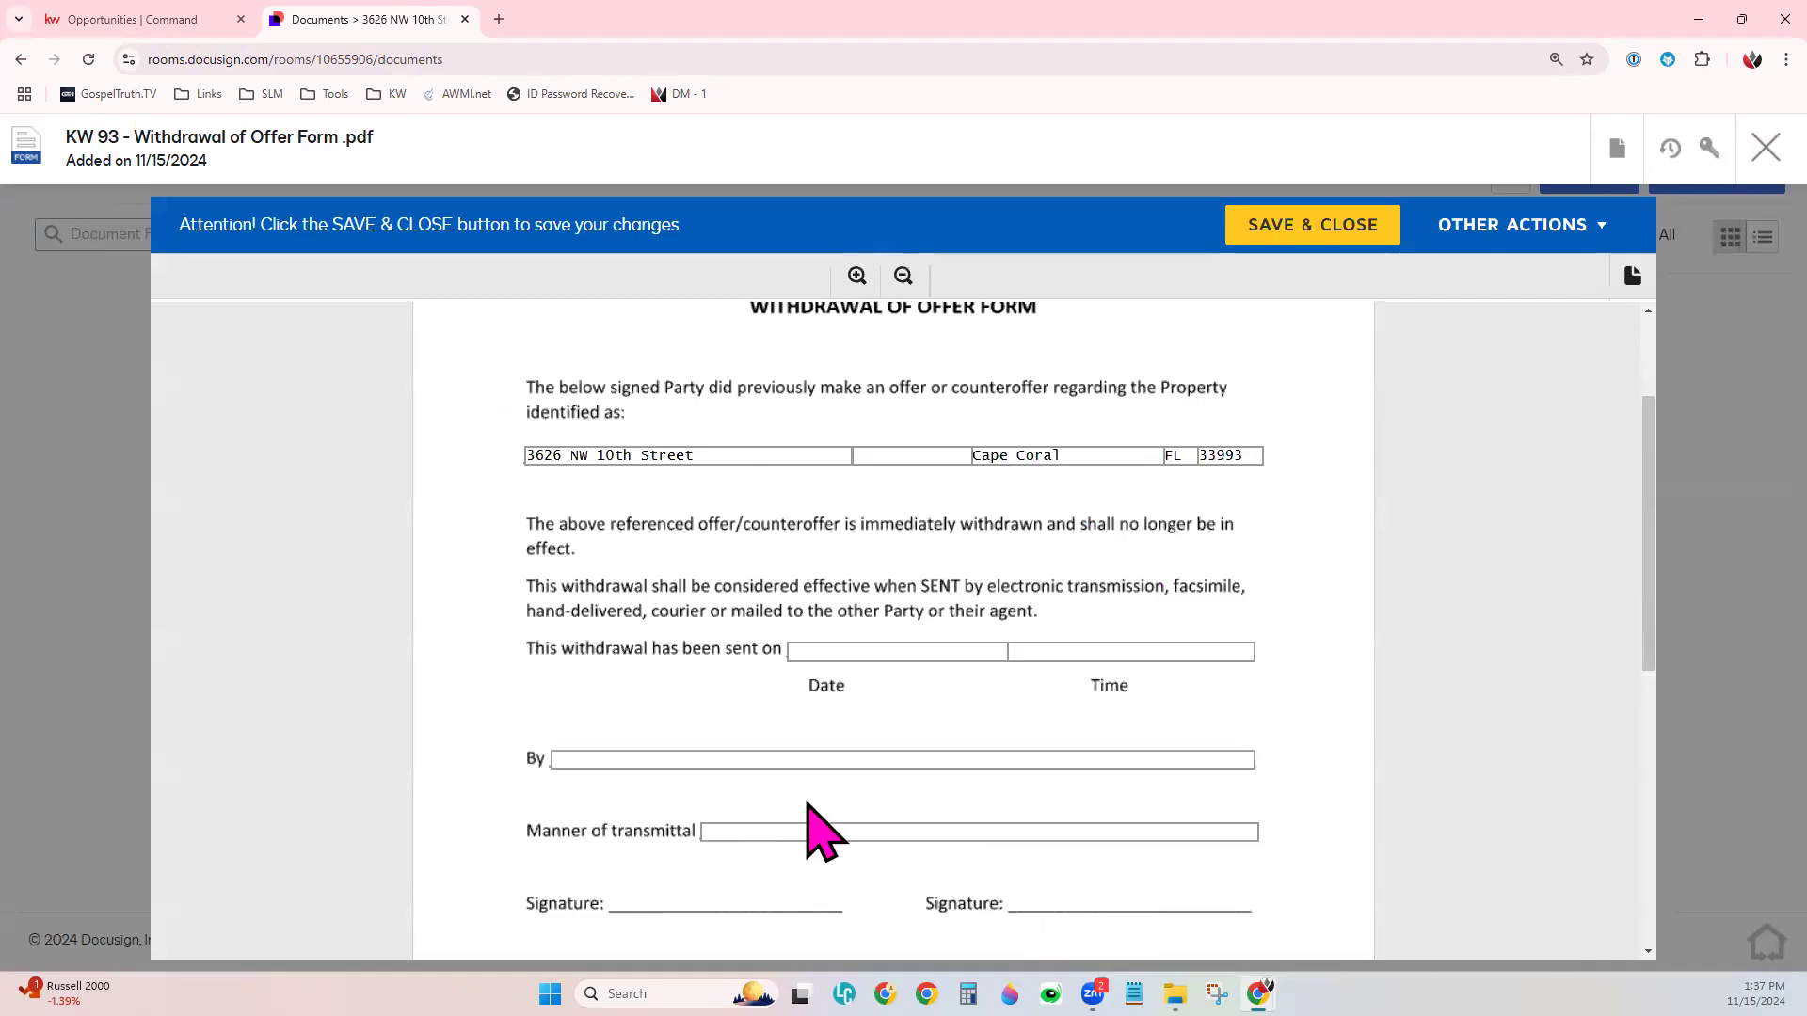
pyautogui.scroll(-1, 806, 804)
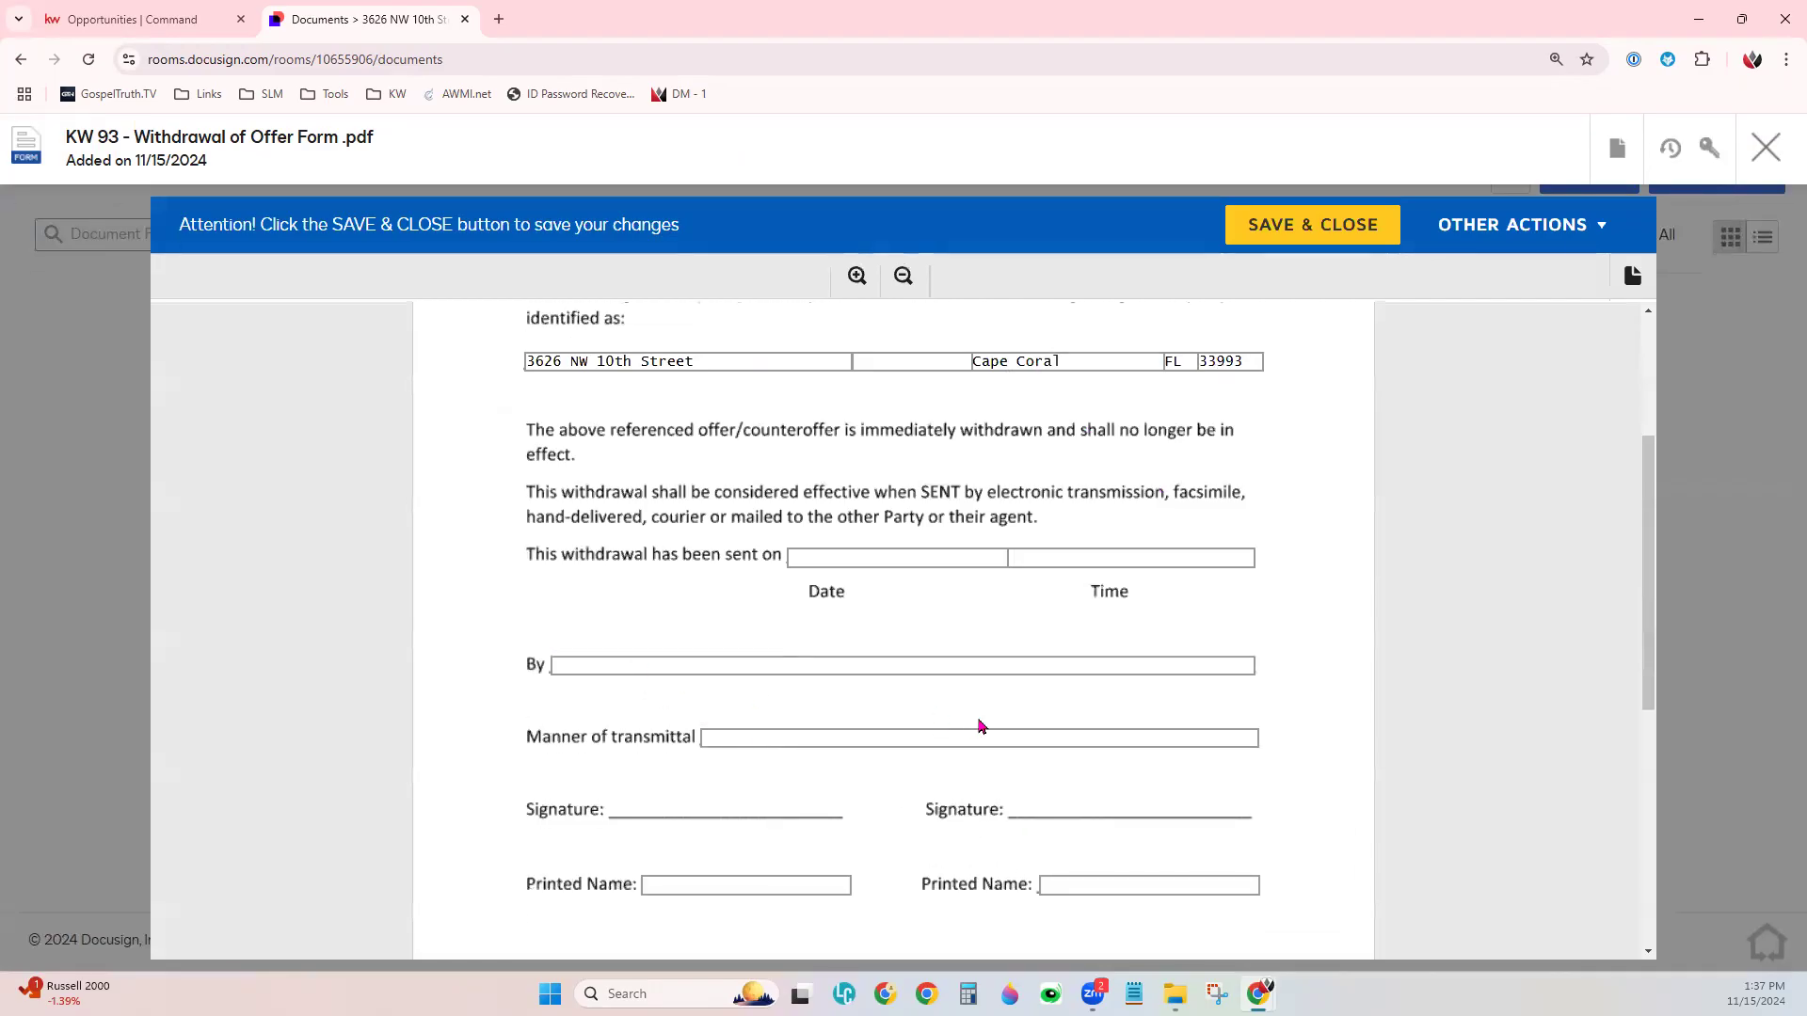
pyautogui.click(916, 558)
pyautogui.write('11/')
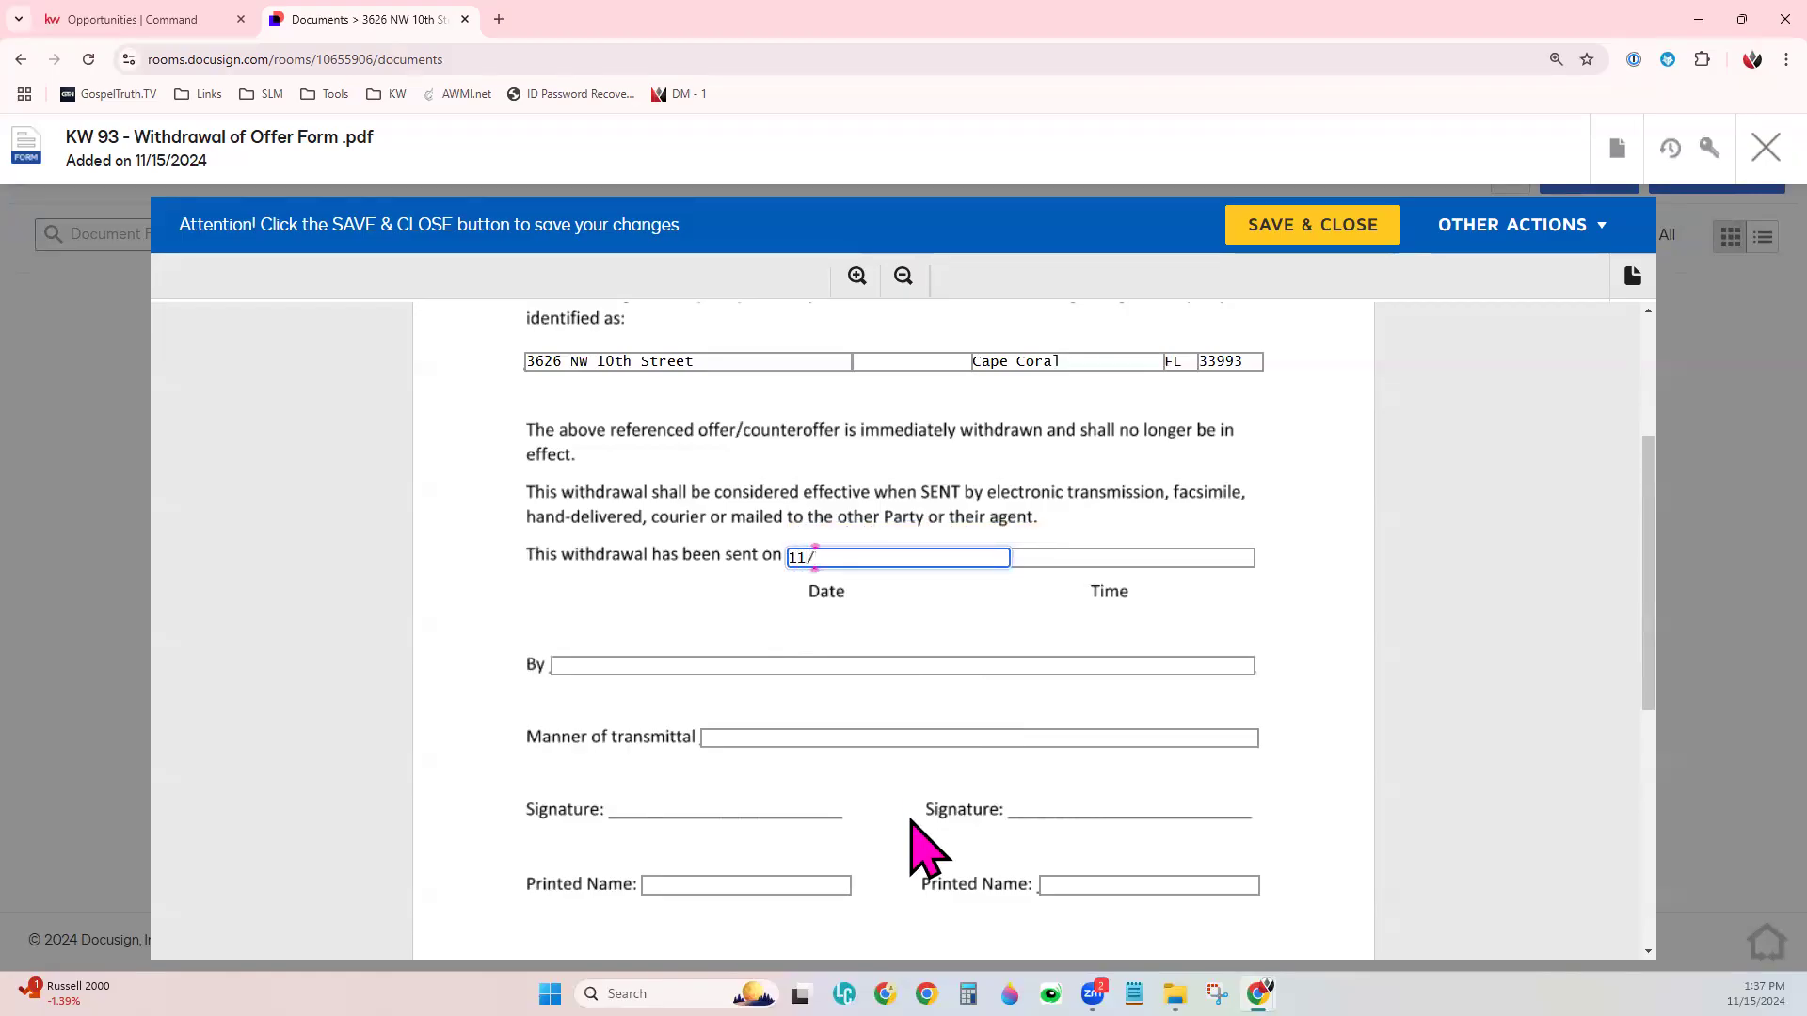
pyautogui.write('15/24')
pyautogui.click(1085, 559)
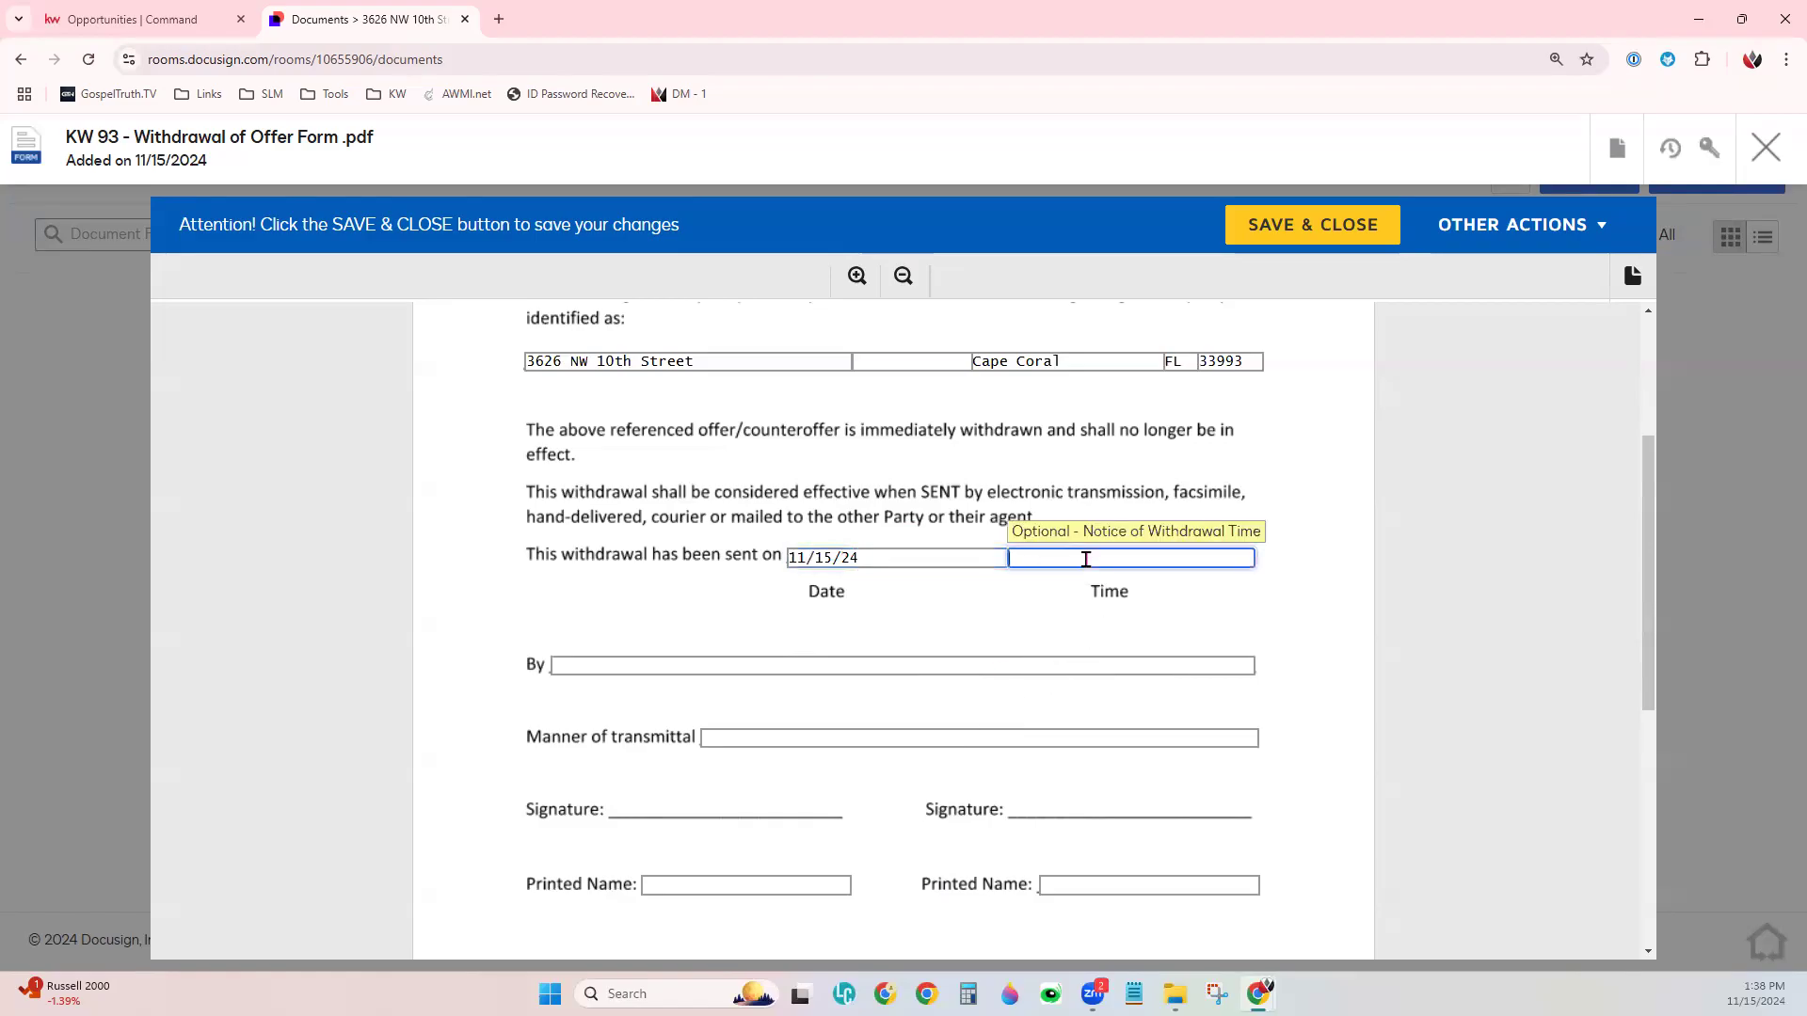
pyautogui.write('1:38 pm')
pyautogui.click(1071, 657)
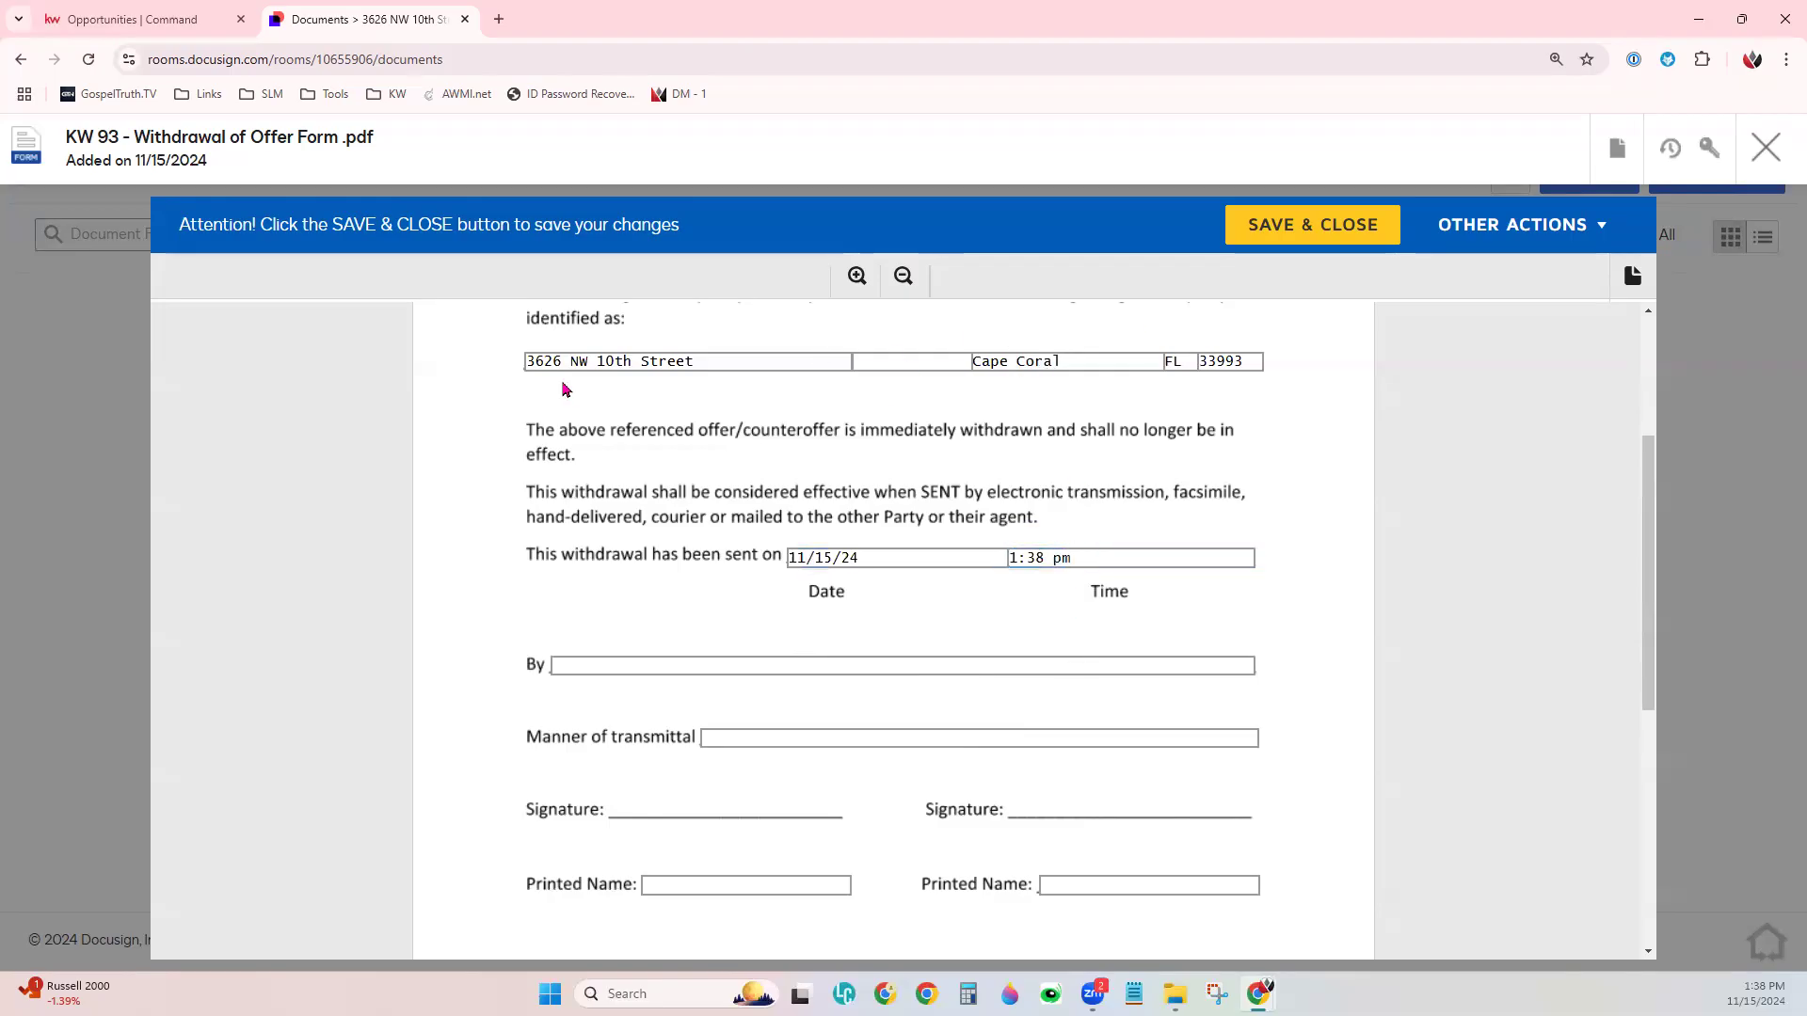
# Add Ste 1 as the second address line and shorten Street to St
pyautogui.click(603, 362)
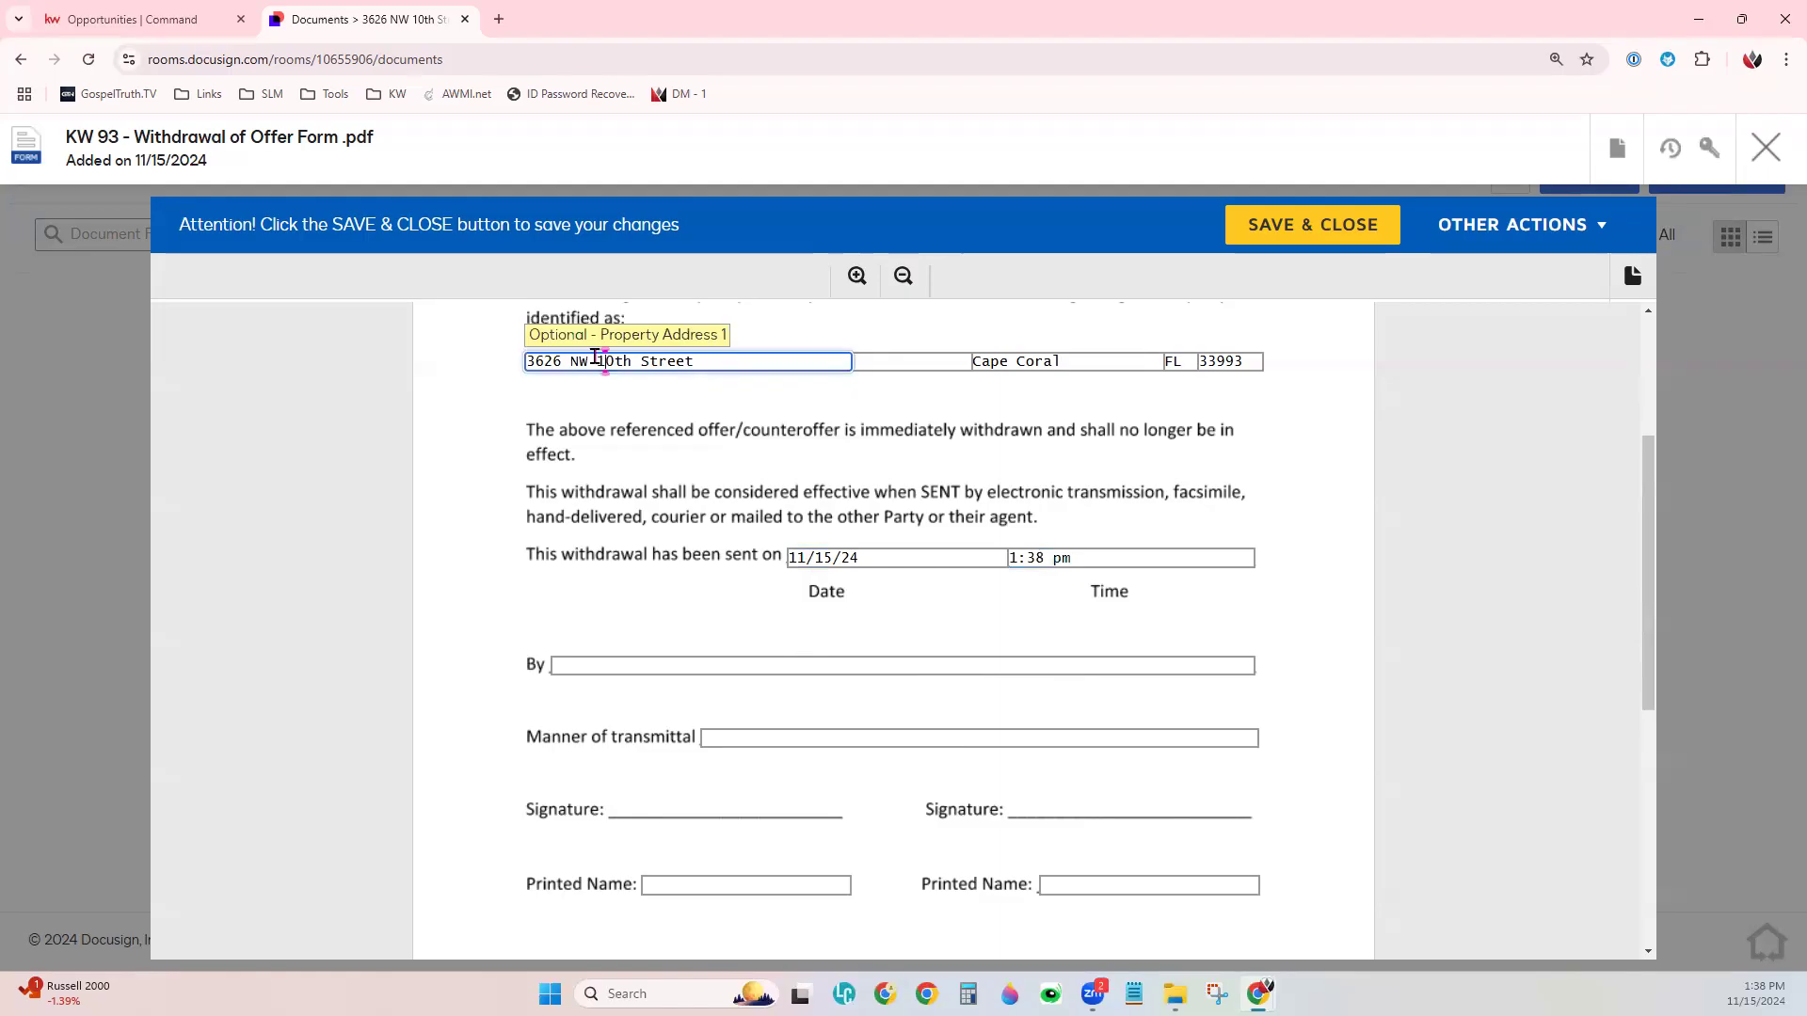
pyautogui.click(967, 367)
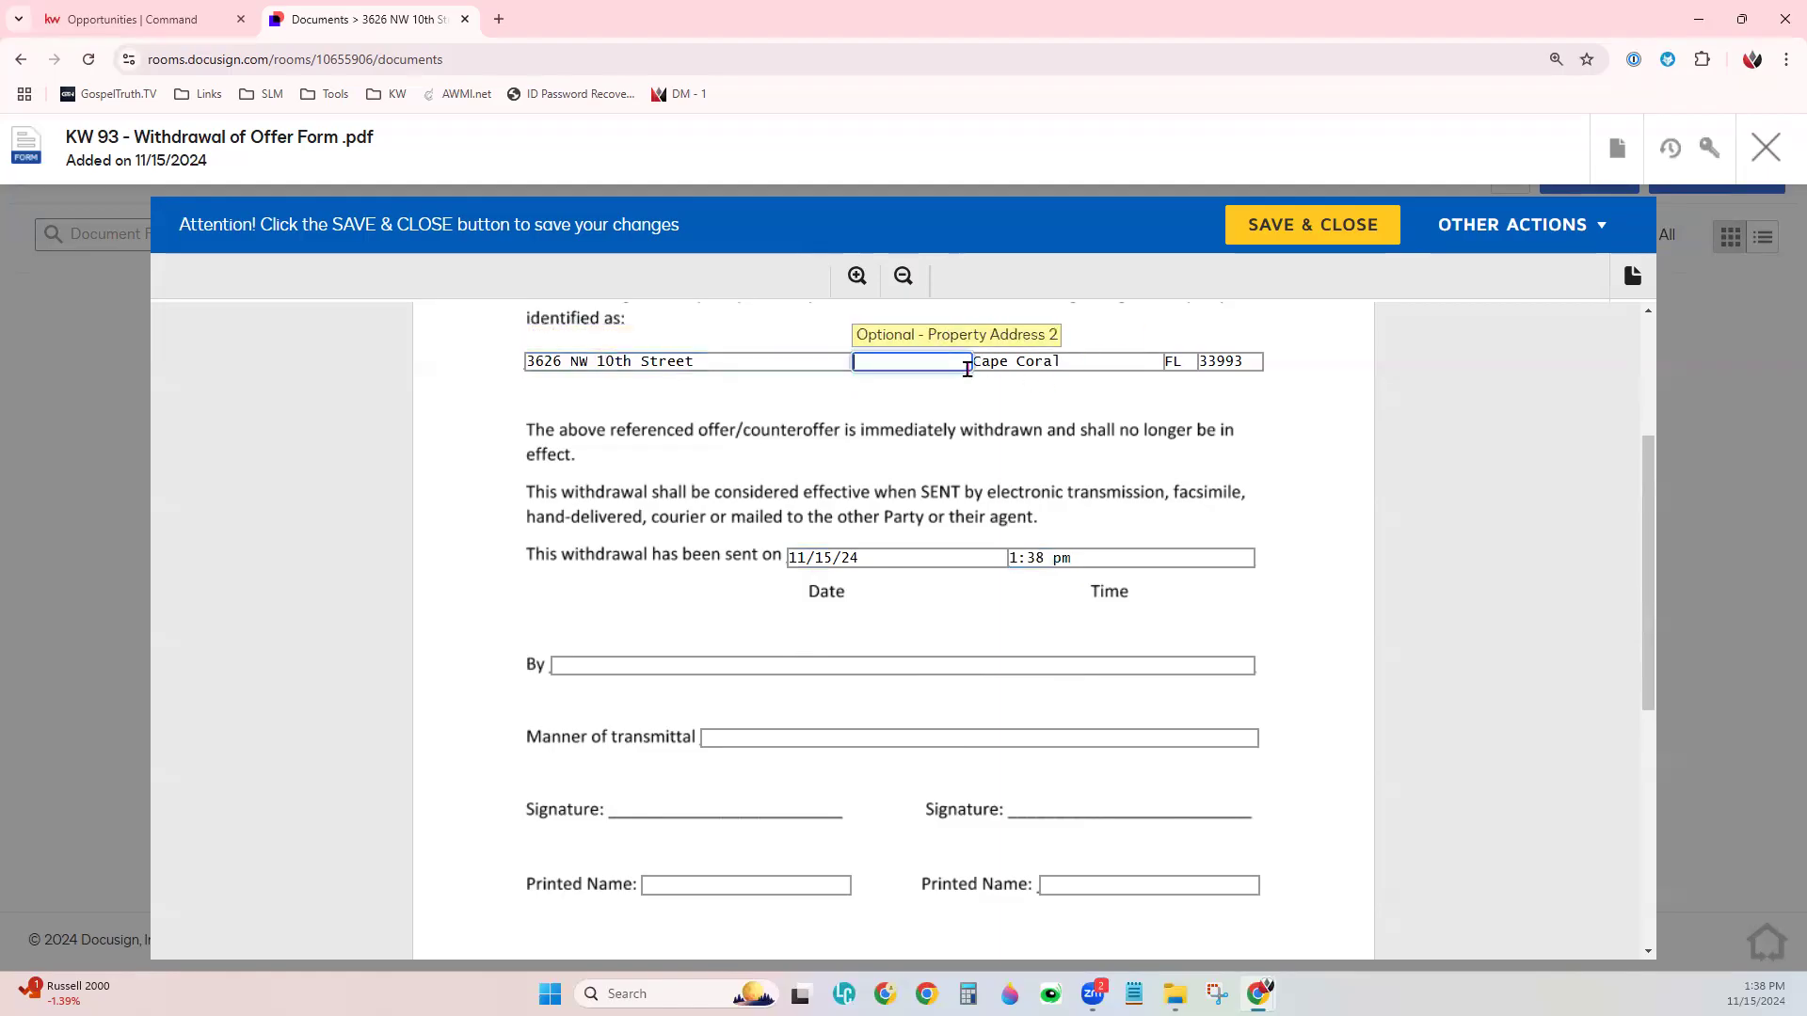
pyautogui.write('e 1')
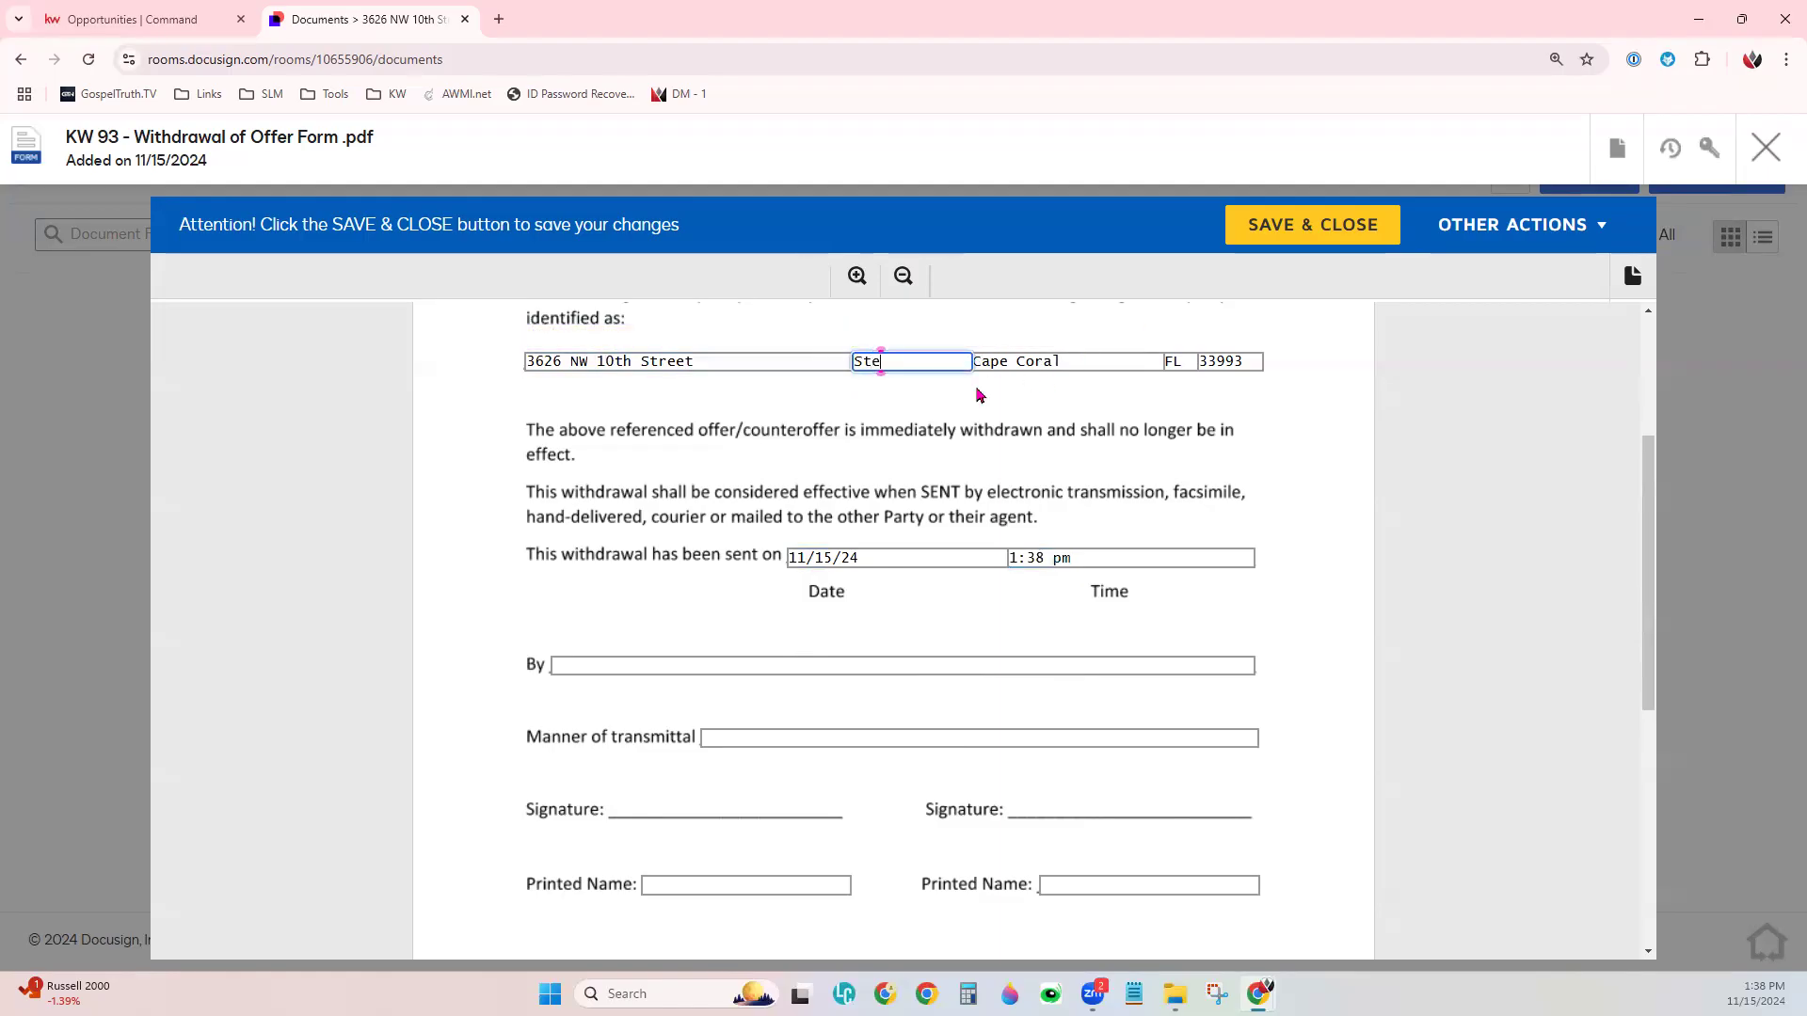
pyautogui.click(1068, 363)
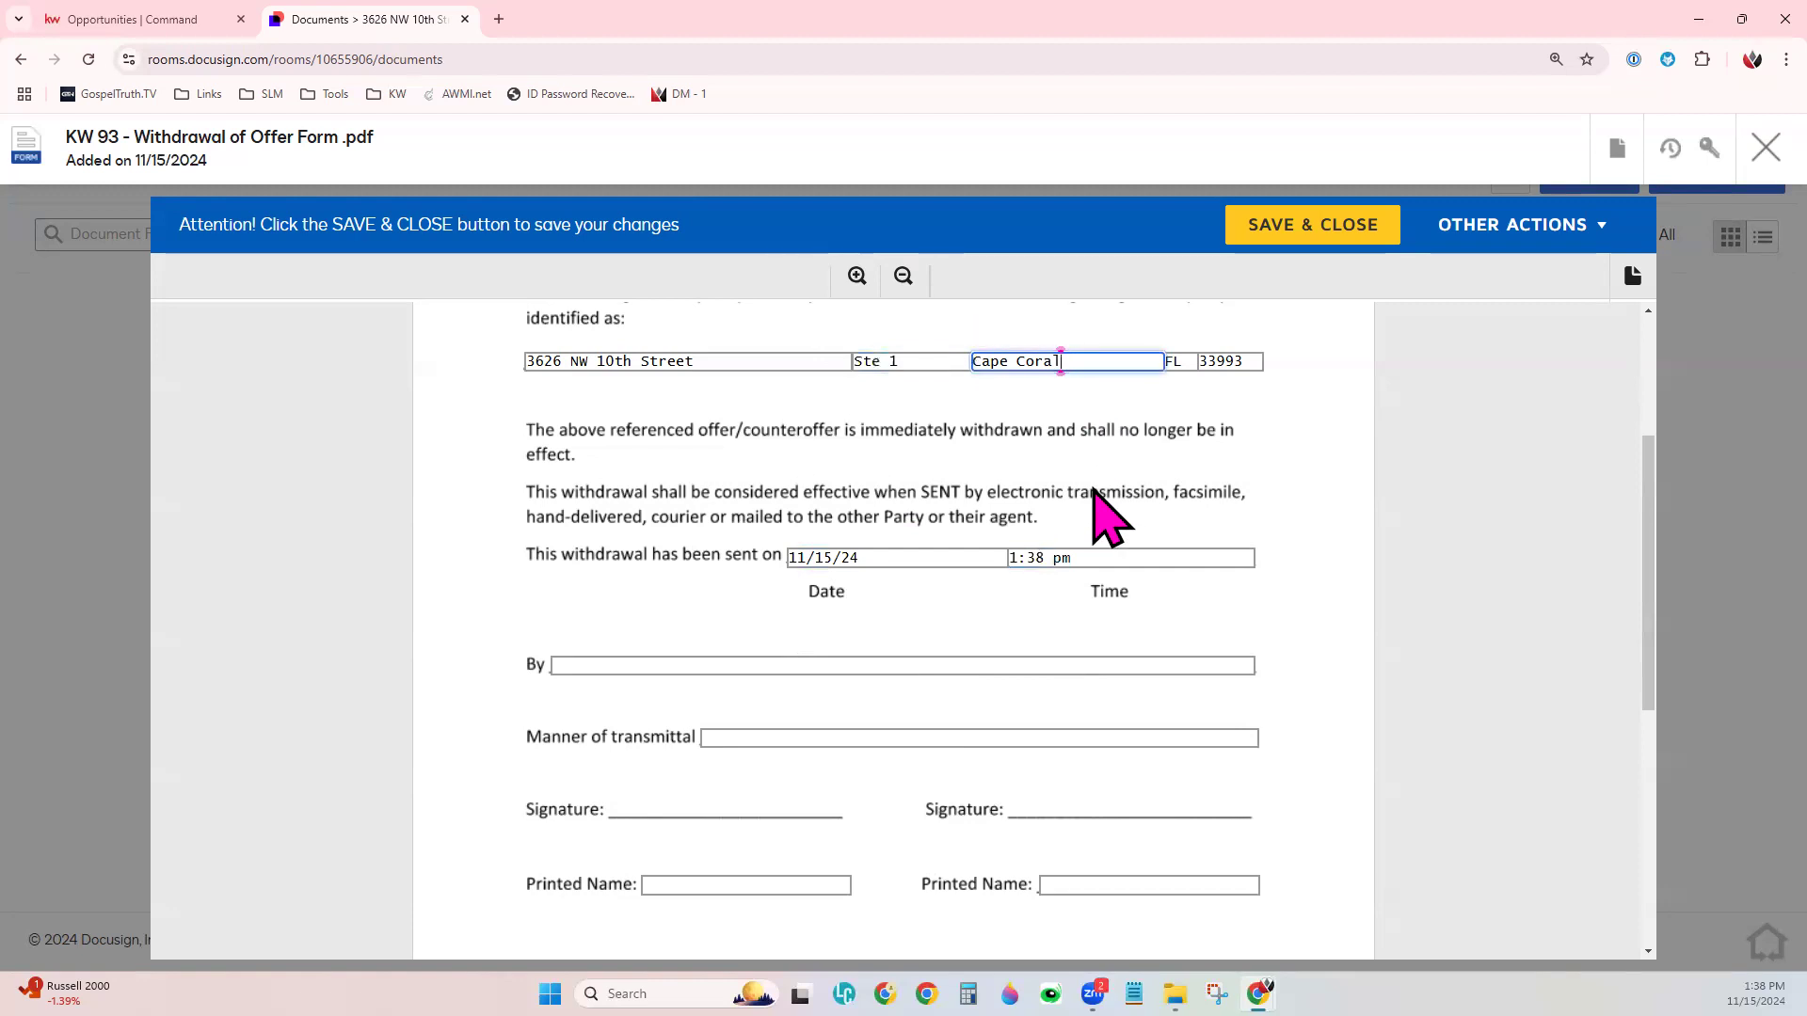
pyautogui.click(689, 363)
pyautogui.press('BackSpace')
pyautogui.press('BackSpace')
pyautogui.press('BackSpace')
pyautogui.press('BackSpace')
pyautogui.click(743, 481)
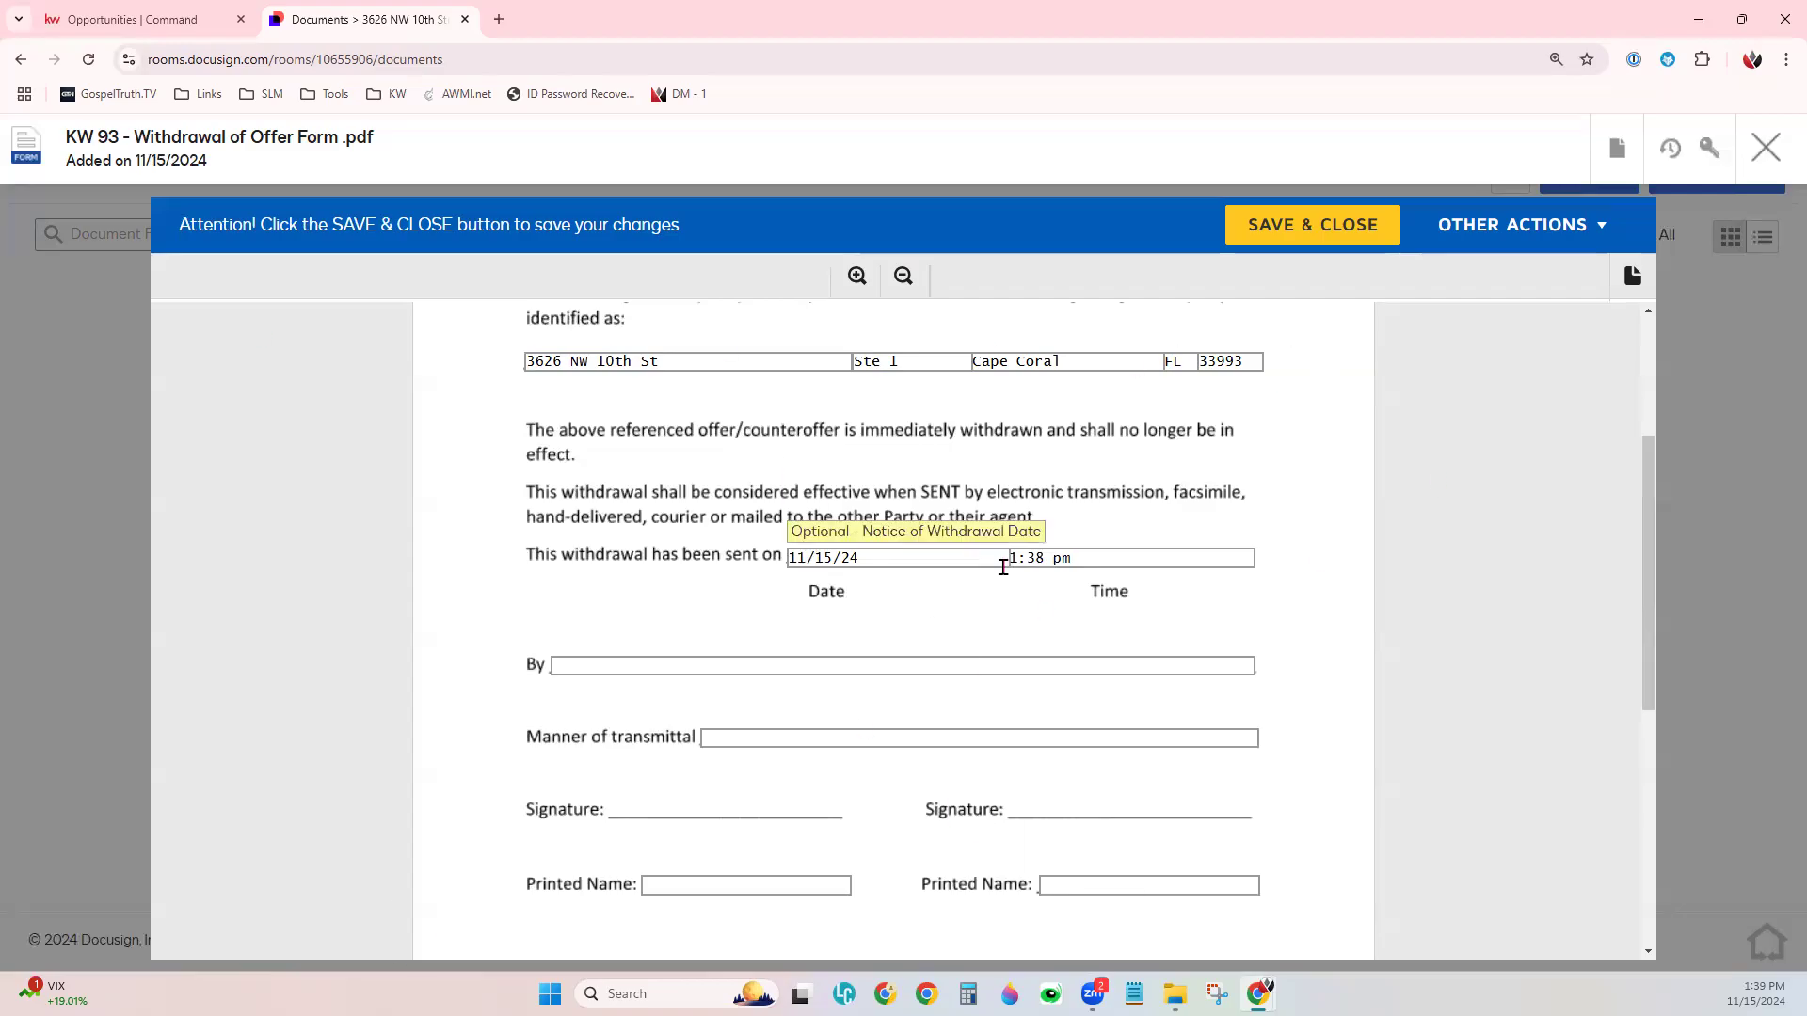
# Enter Signer One in the left Printed Name field
pyautogui.click(869, 666)
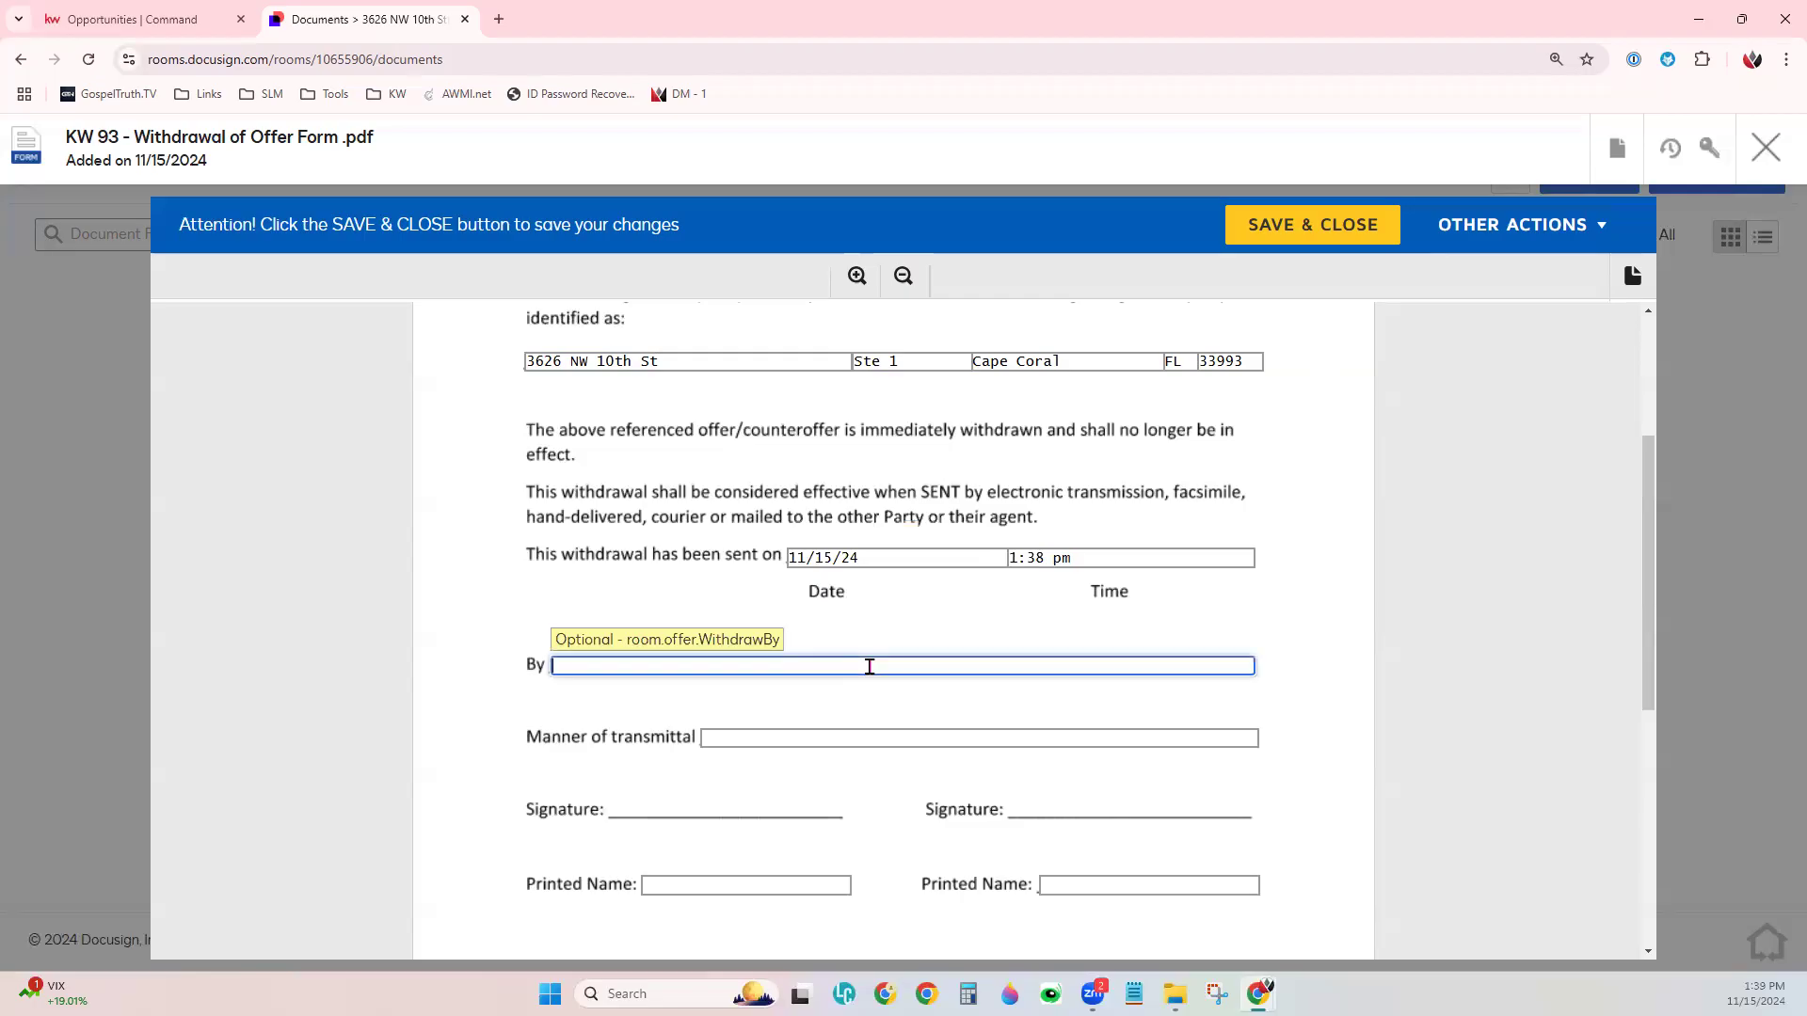
pyautogui.click(826, 739)
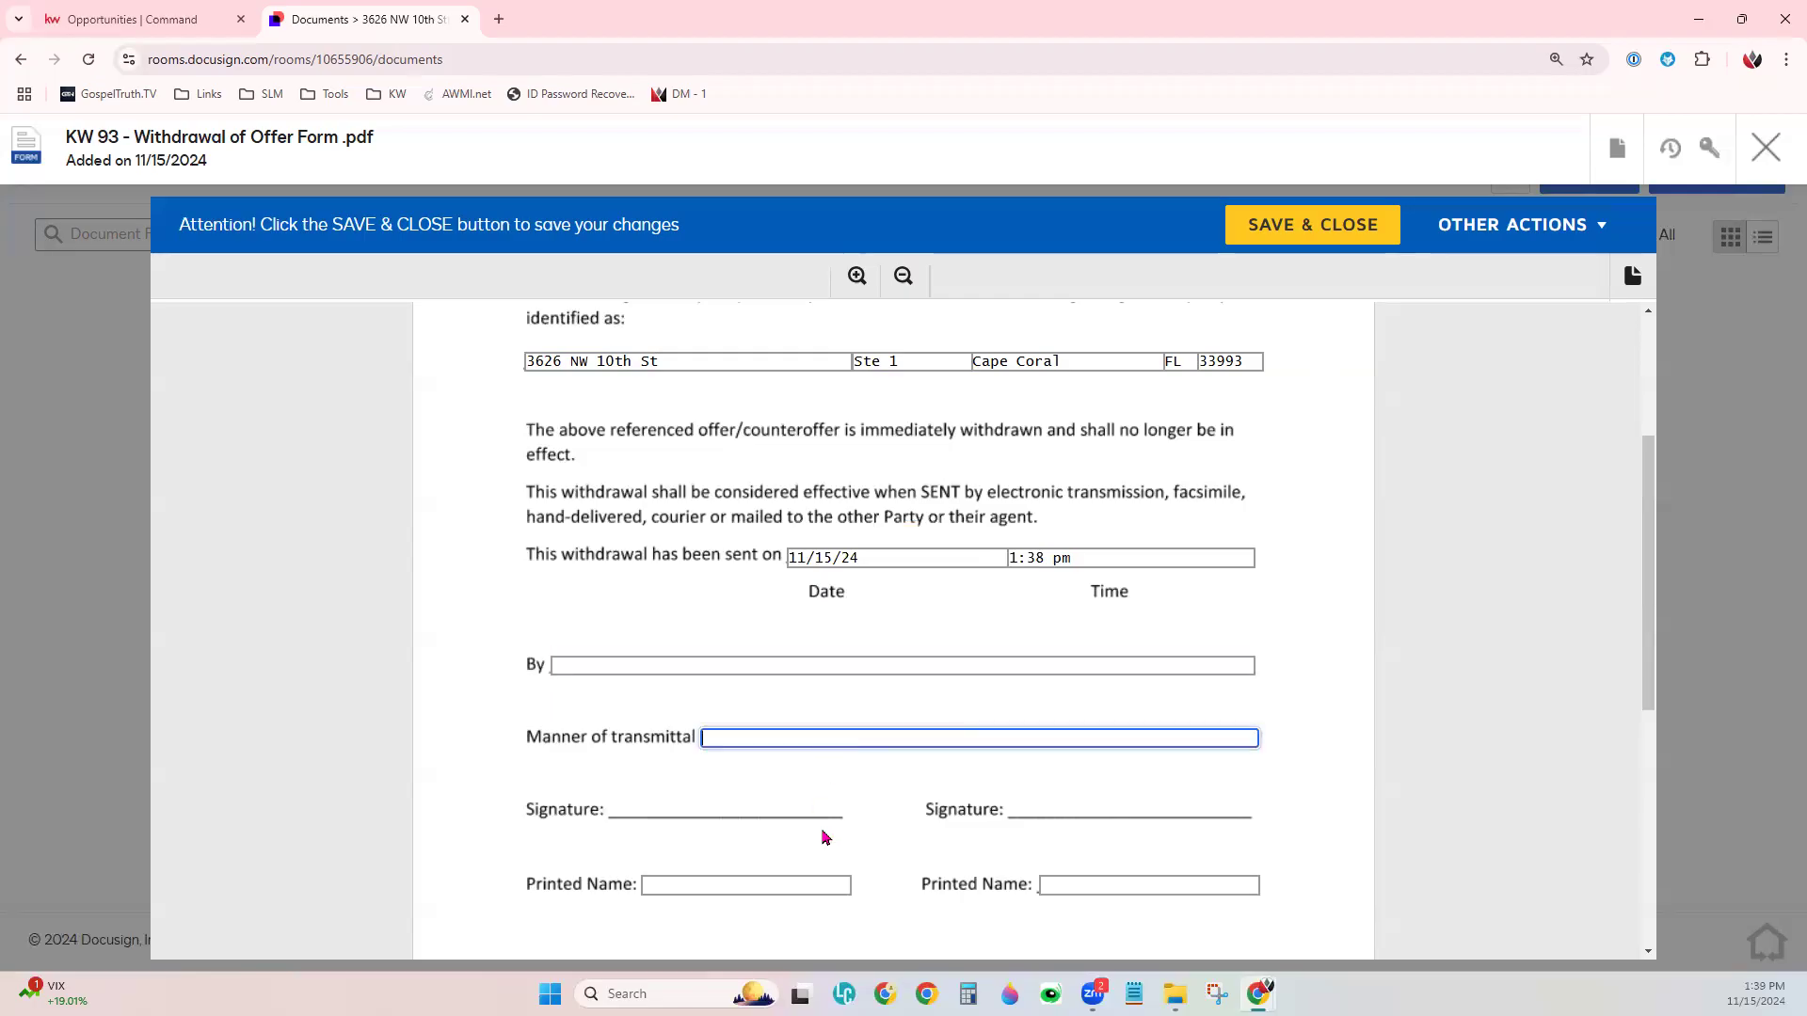
pyautogui.scroll(-2, 766, 871)
pyautogui.click(750, 697)
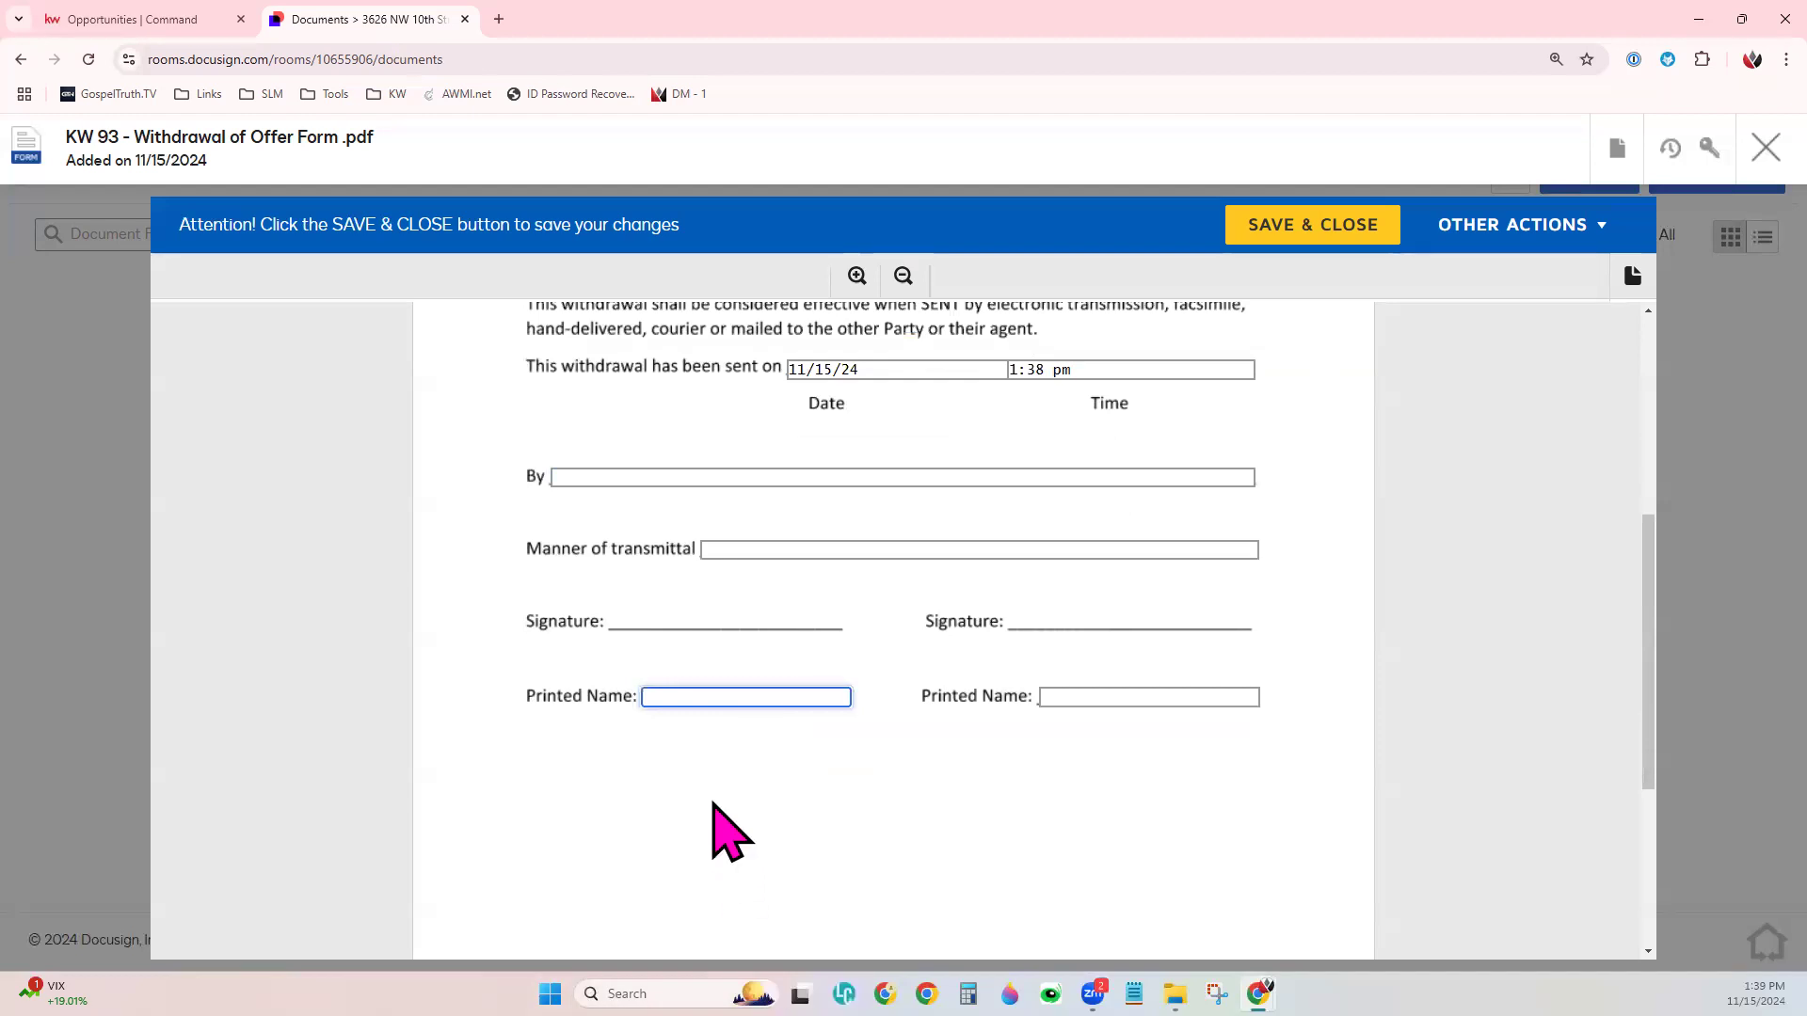
pyautogui.write('Signer One')
pyautogui.click(717, 828)
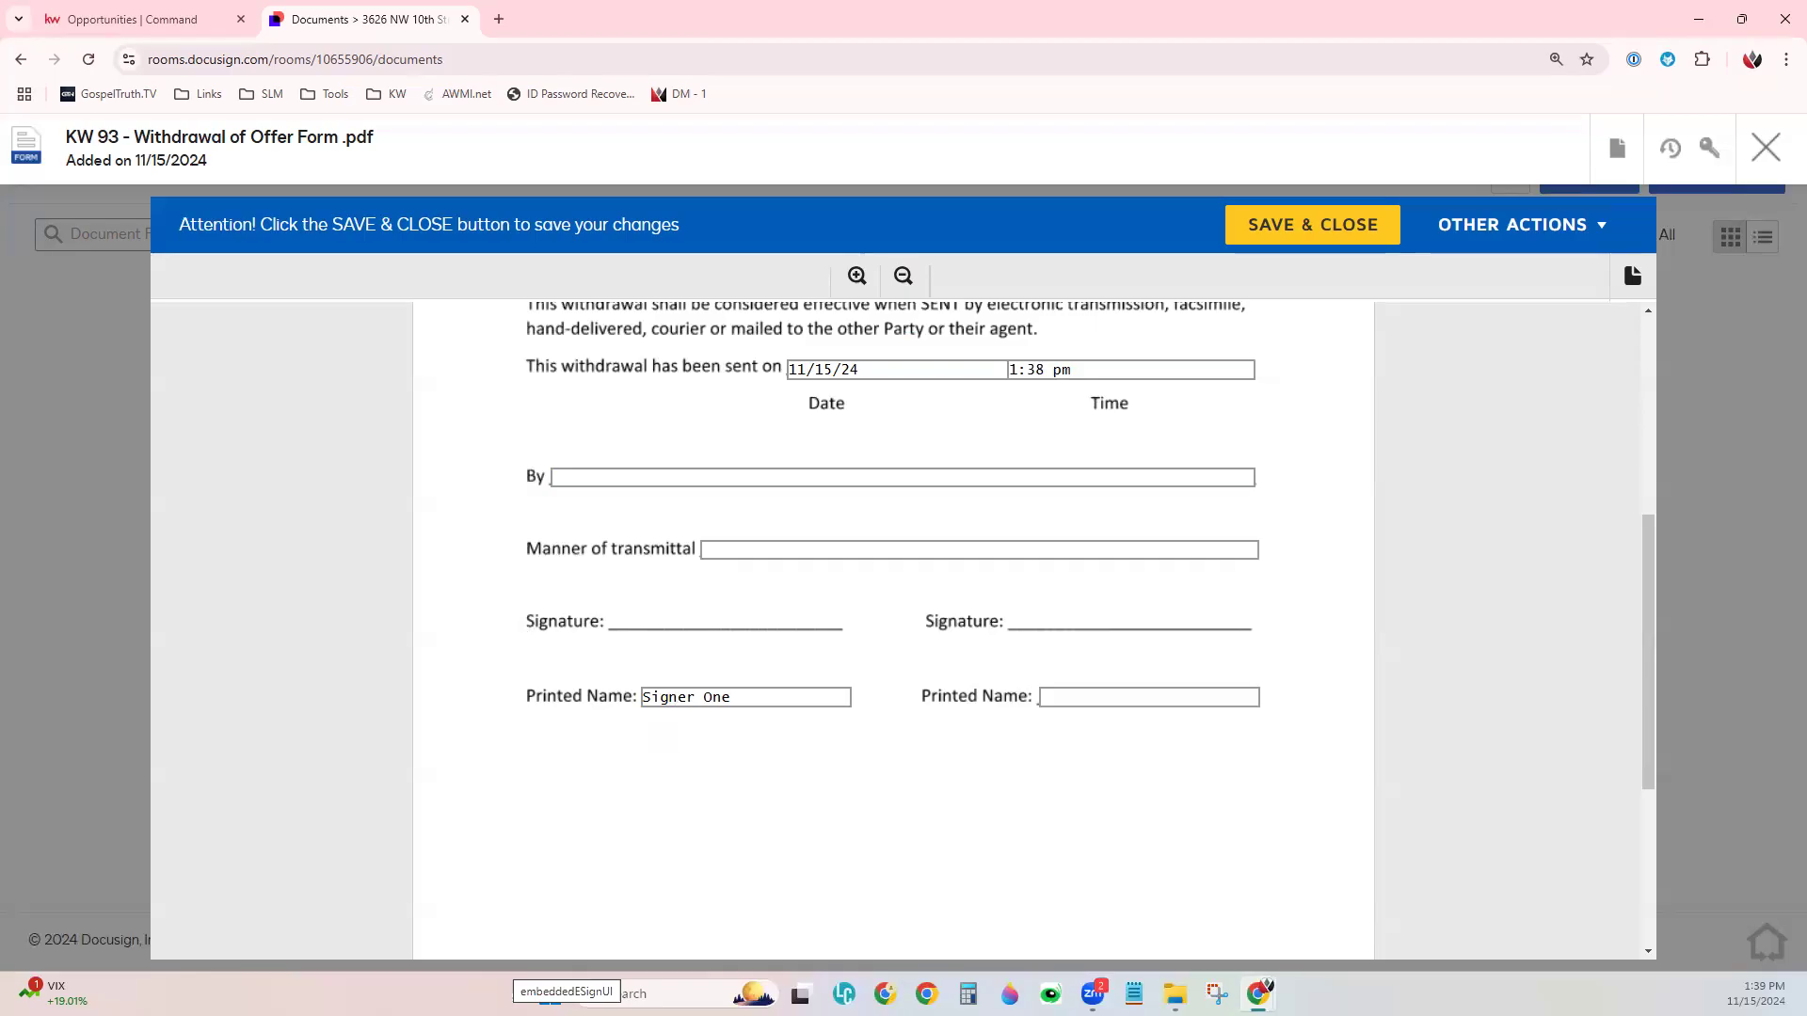
# Save and close the Withdrawal of Offer Form
pyautogui.scroll(1, 828, 658)
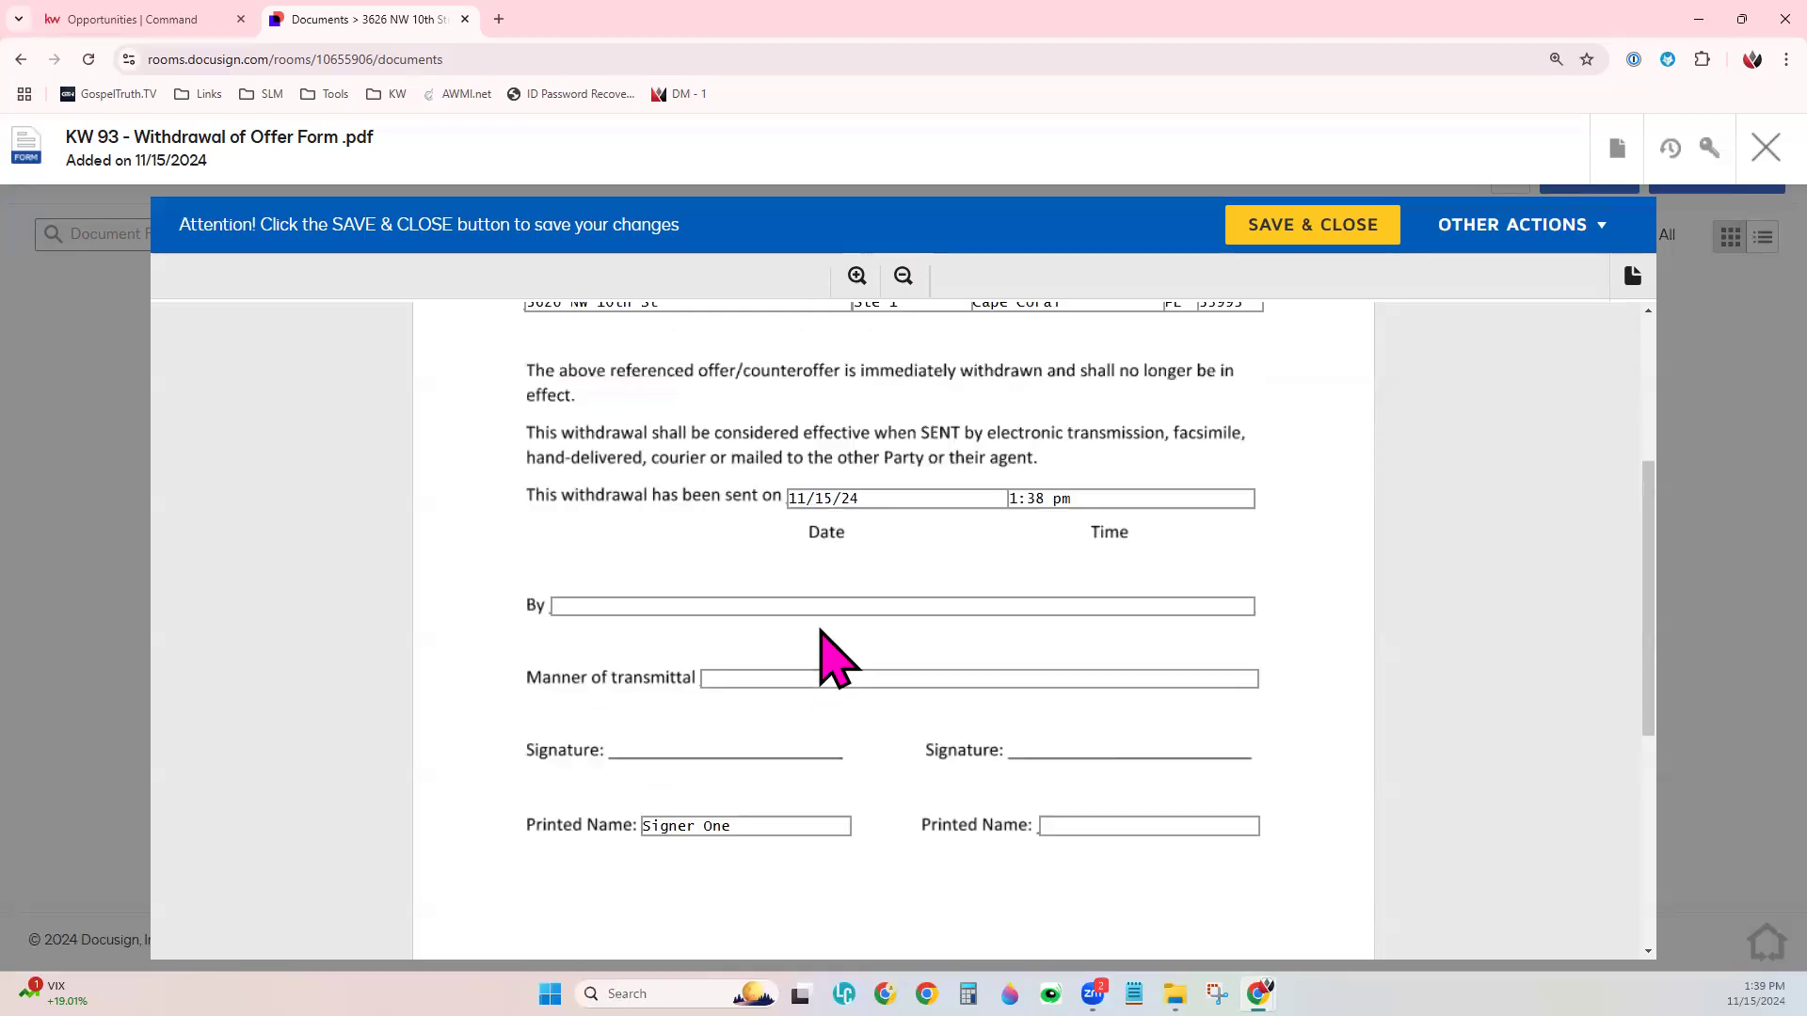
pyautogui.scroll(3, 834, 658)
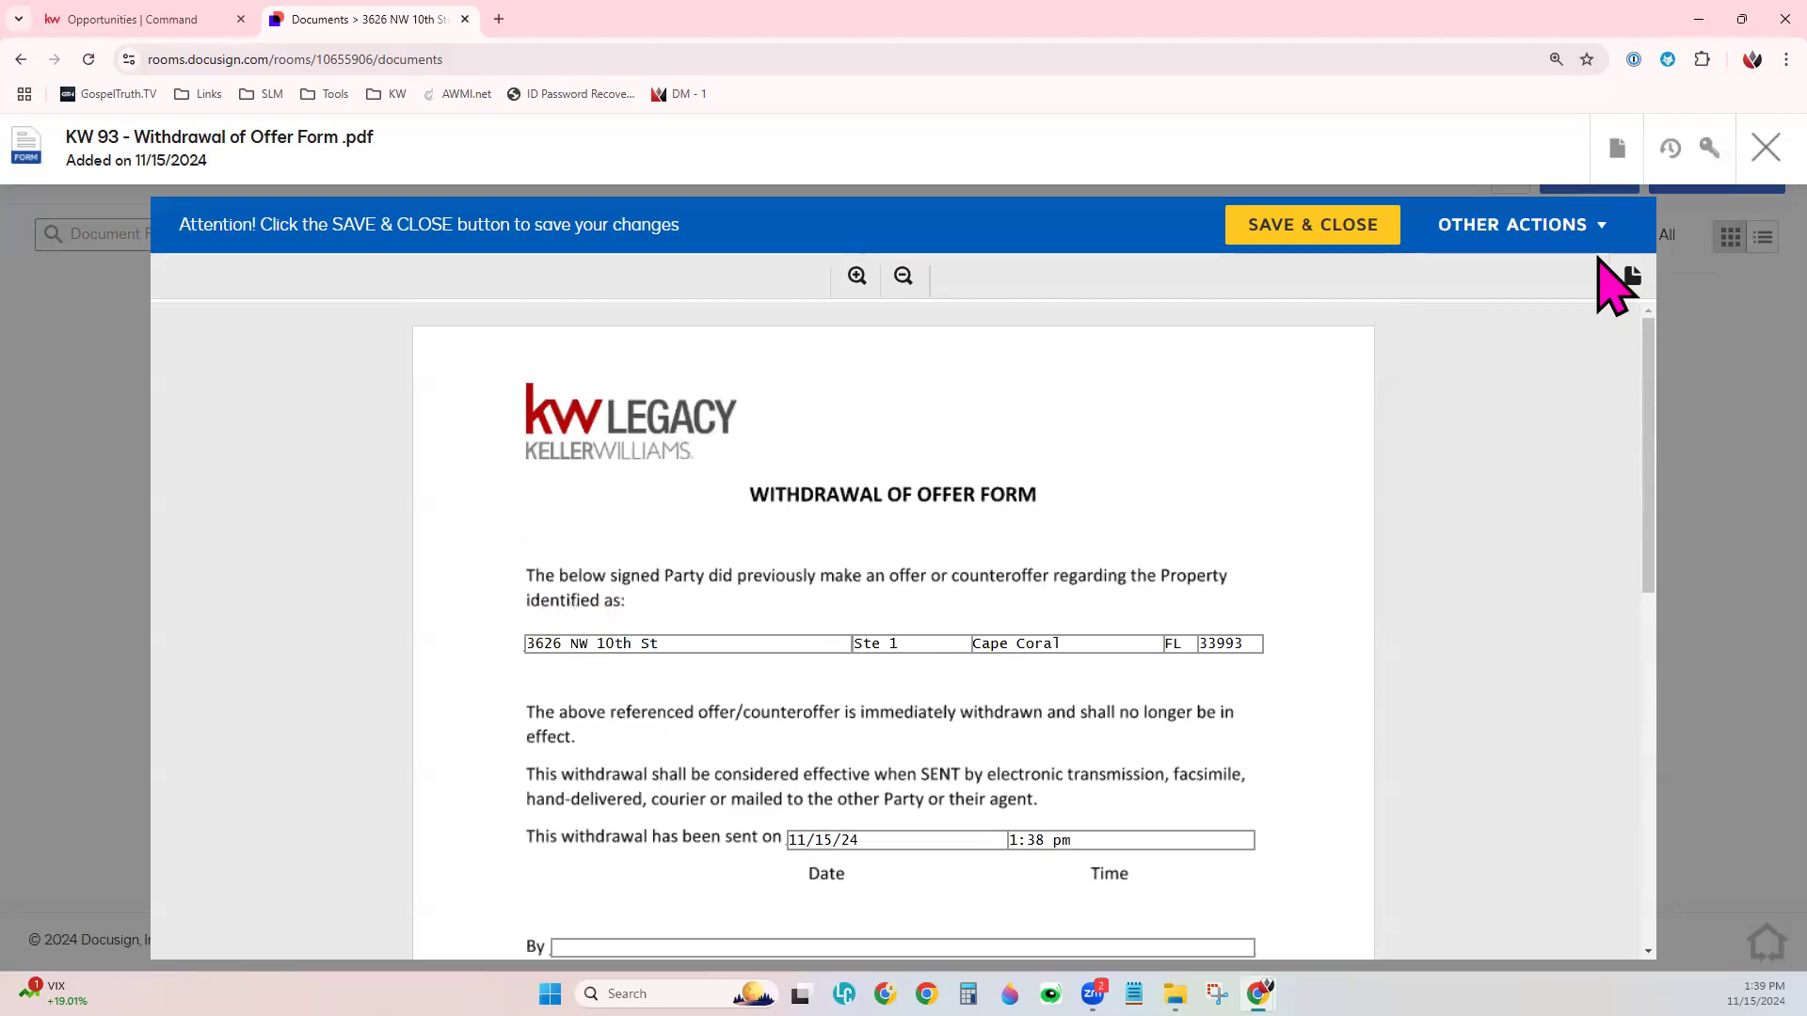
pyautogui.click(1360, 231)
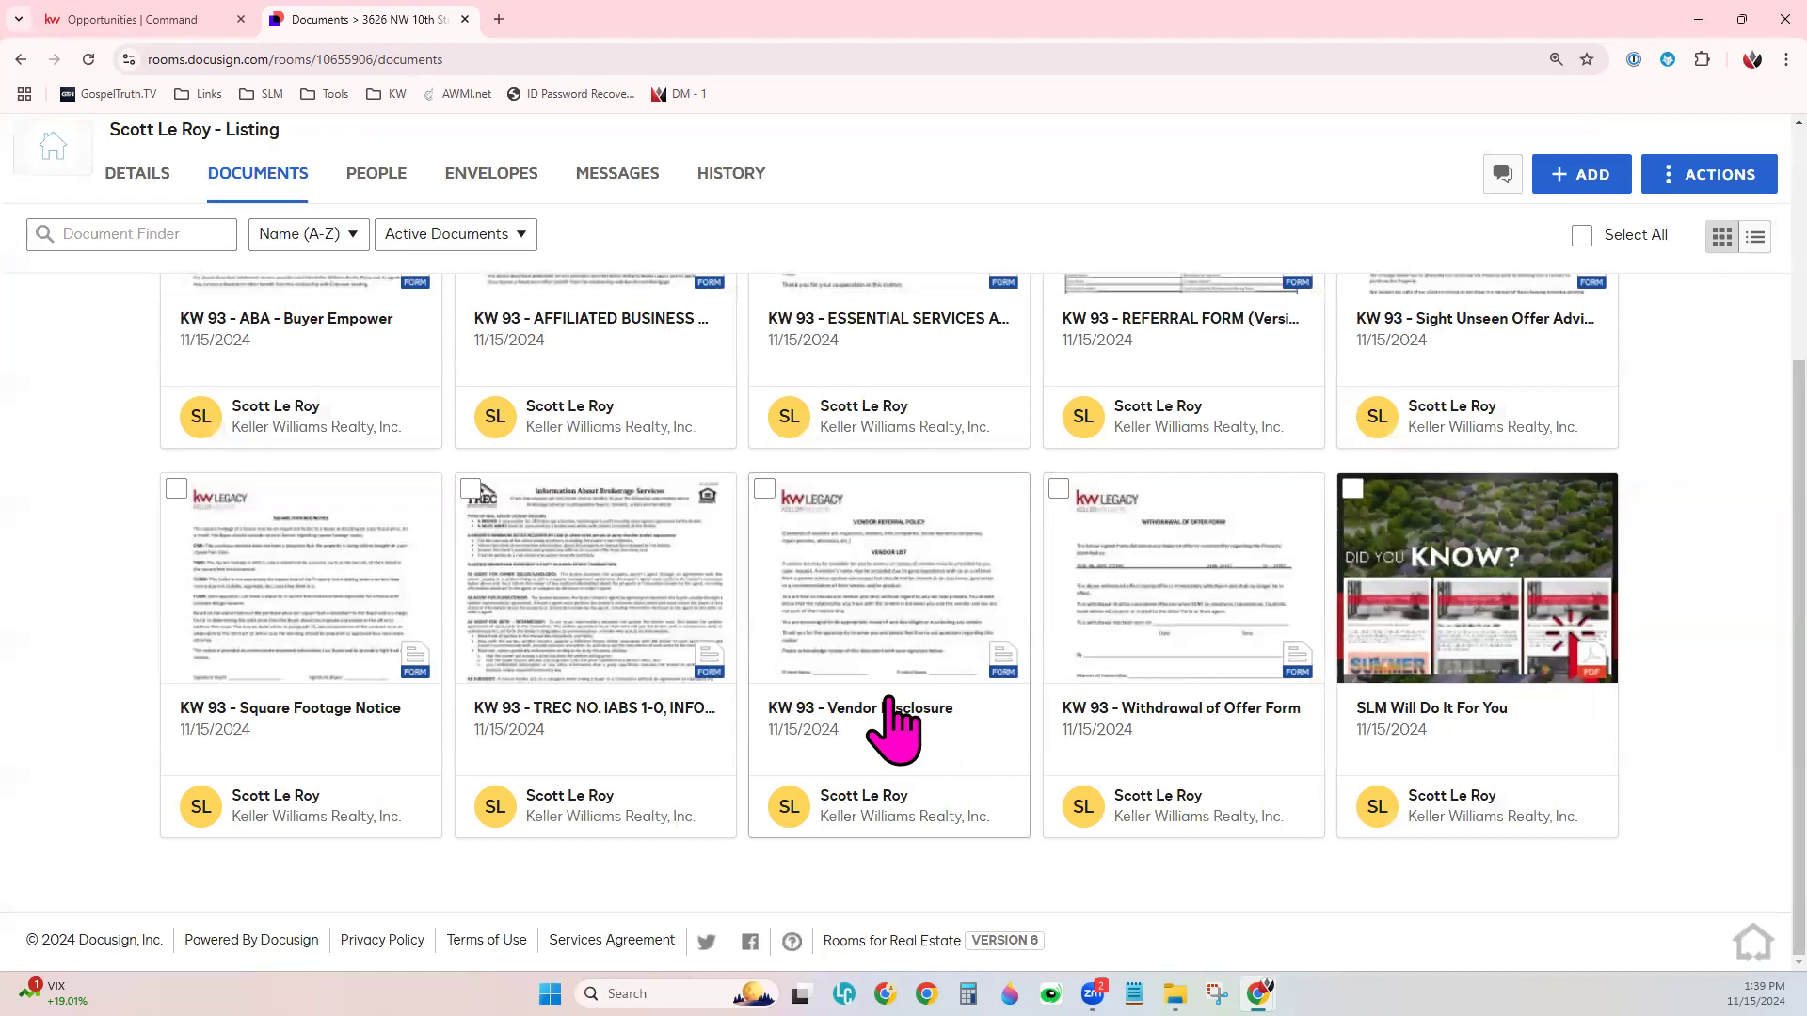
# Tick and untick the KW 93 - ABA - Buyer Empower card, leaving no documents selected
pyautogui.scroll(5, 893, 724)
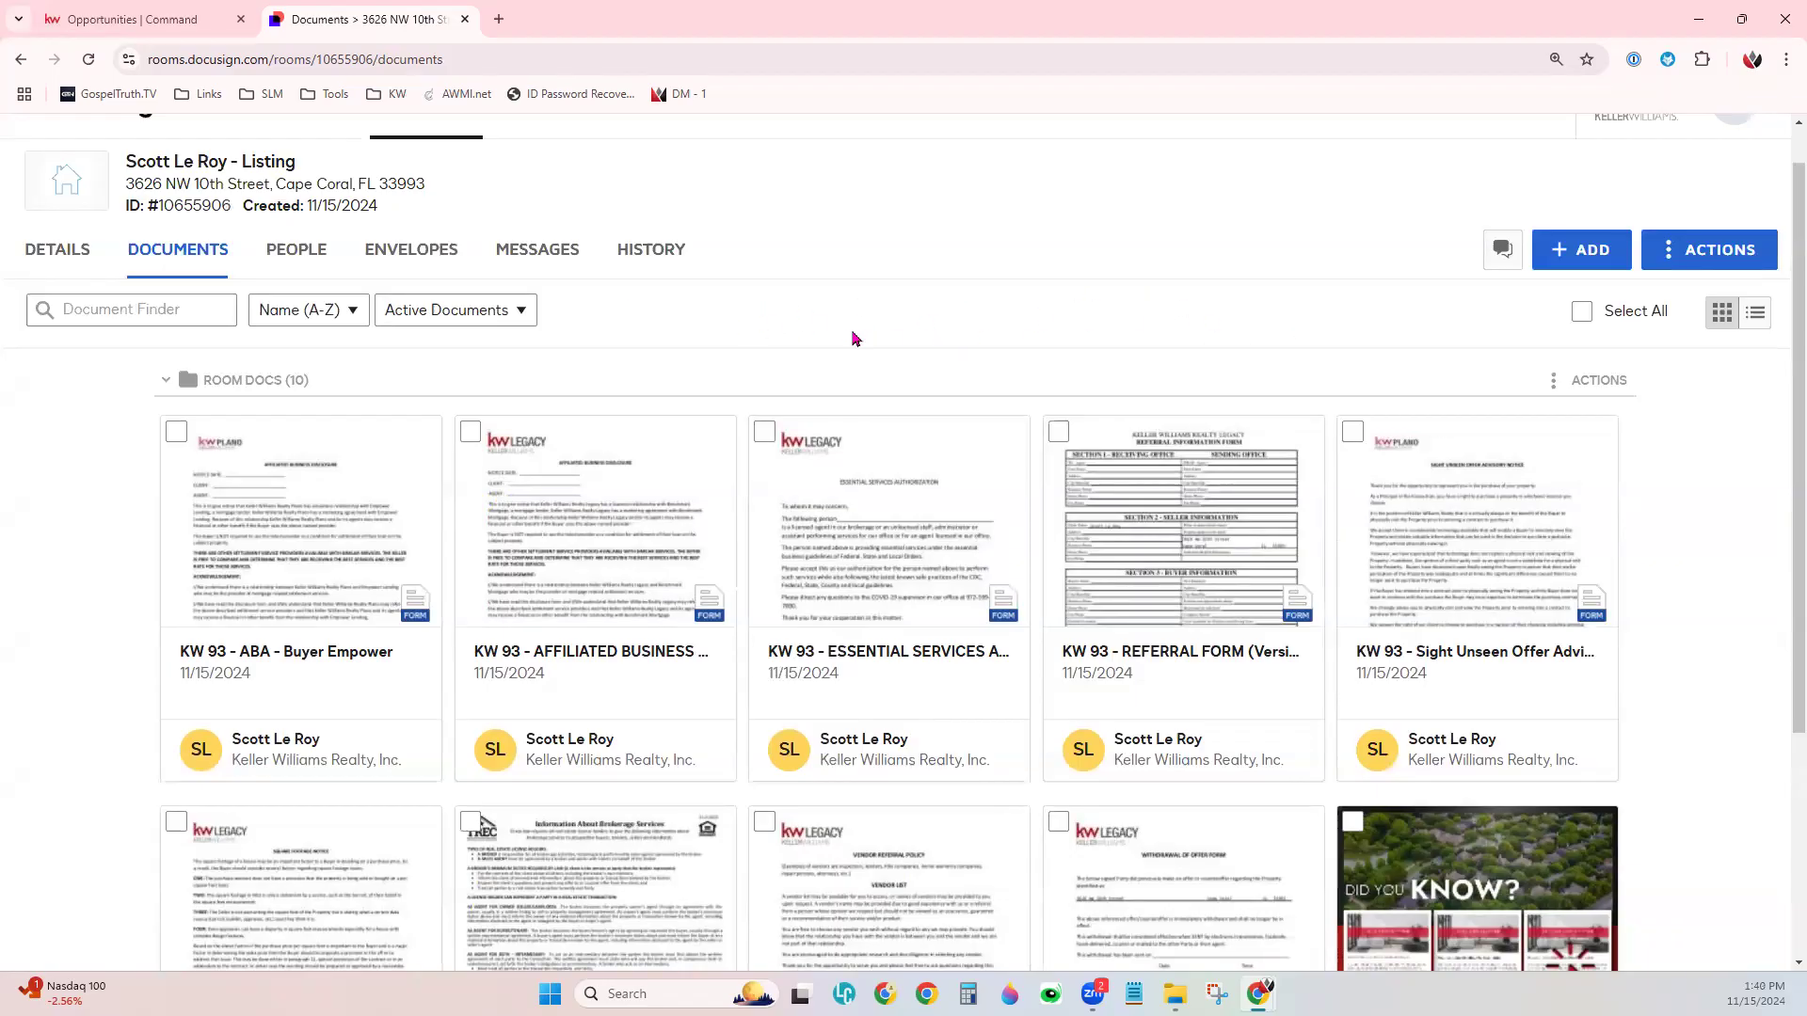
pyautogui.click(176, 435)
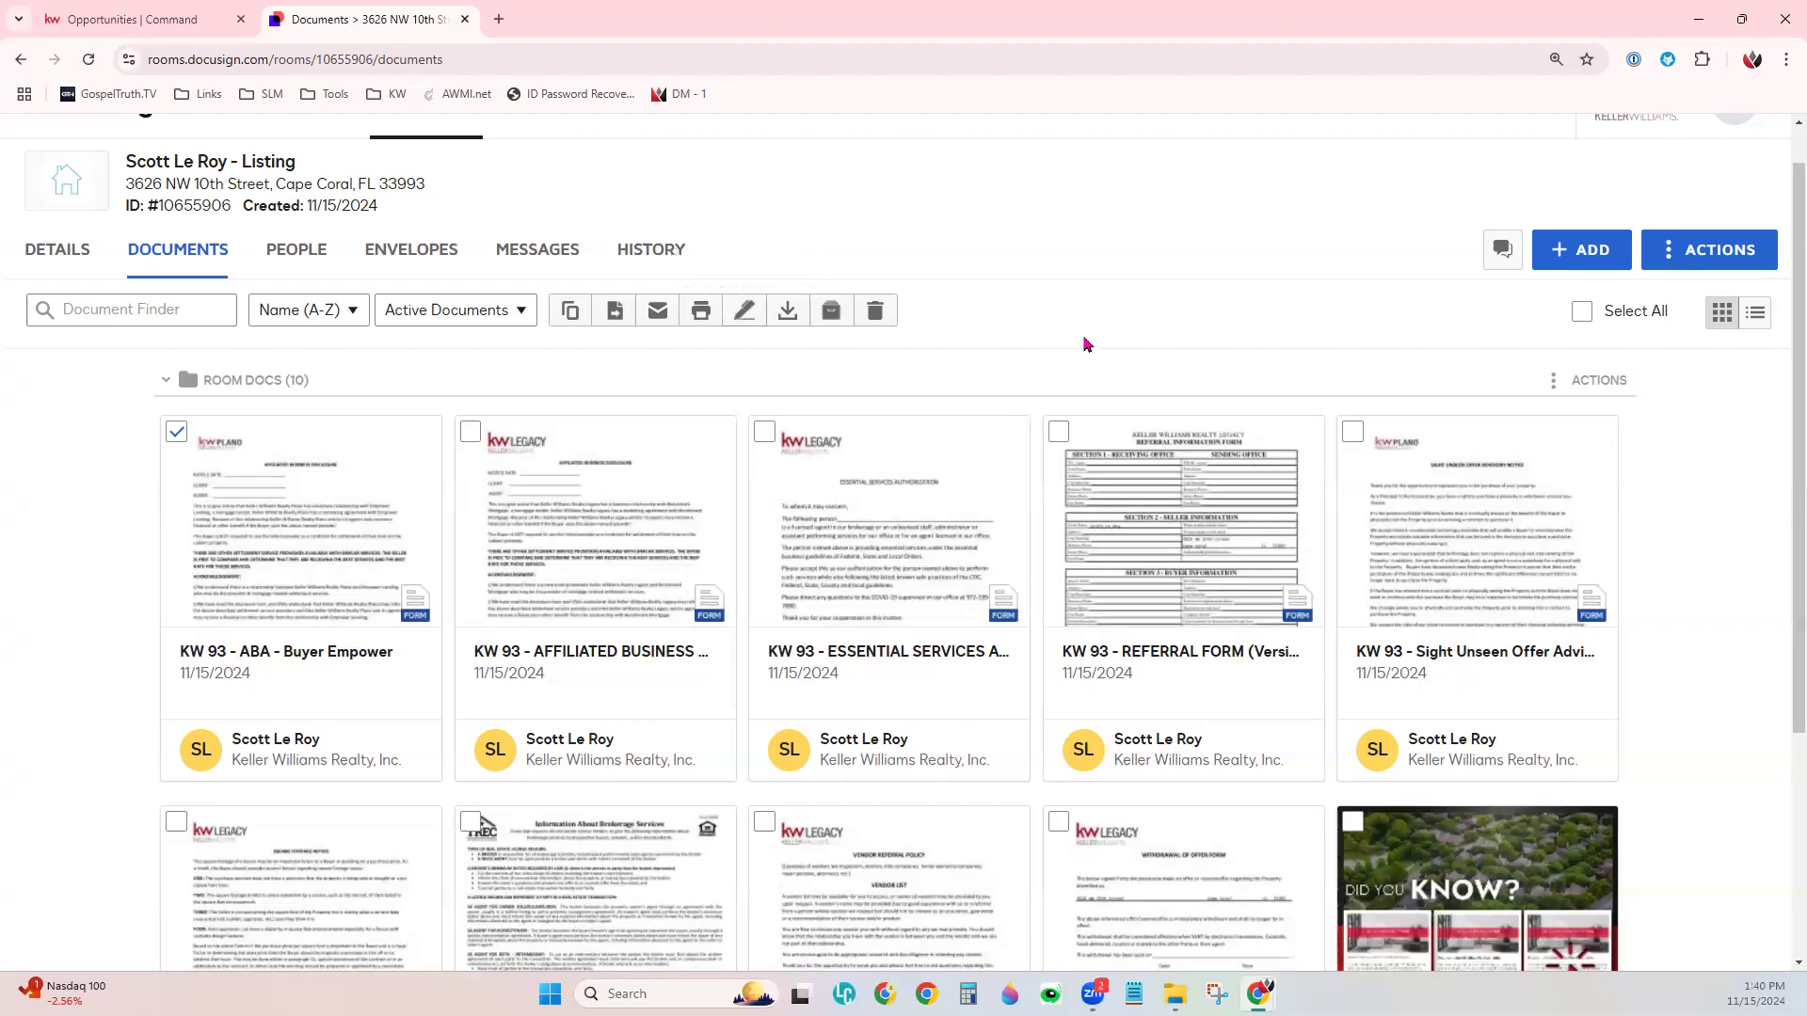
pyautogui.click(176, 432)
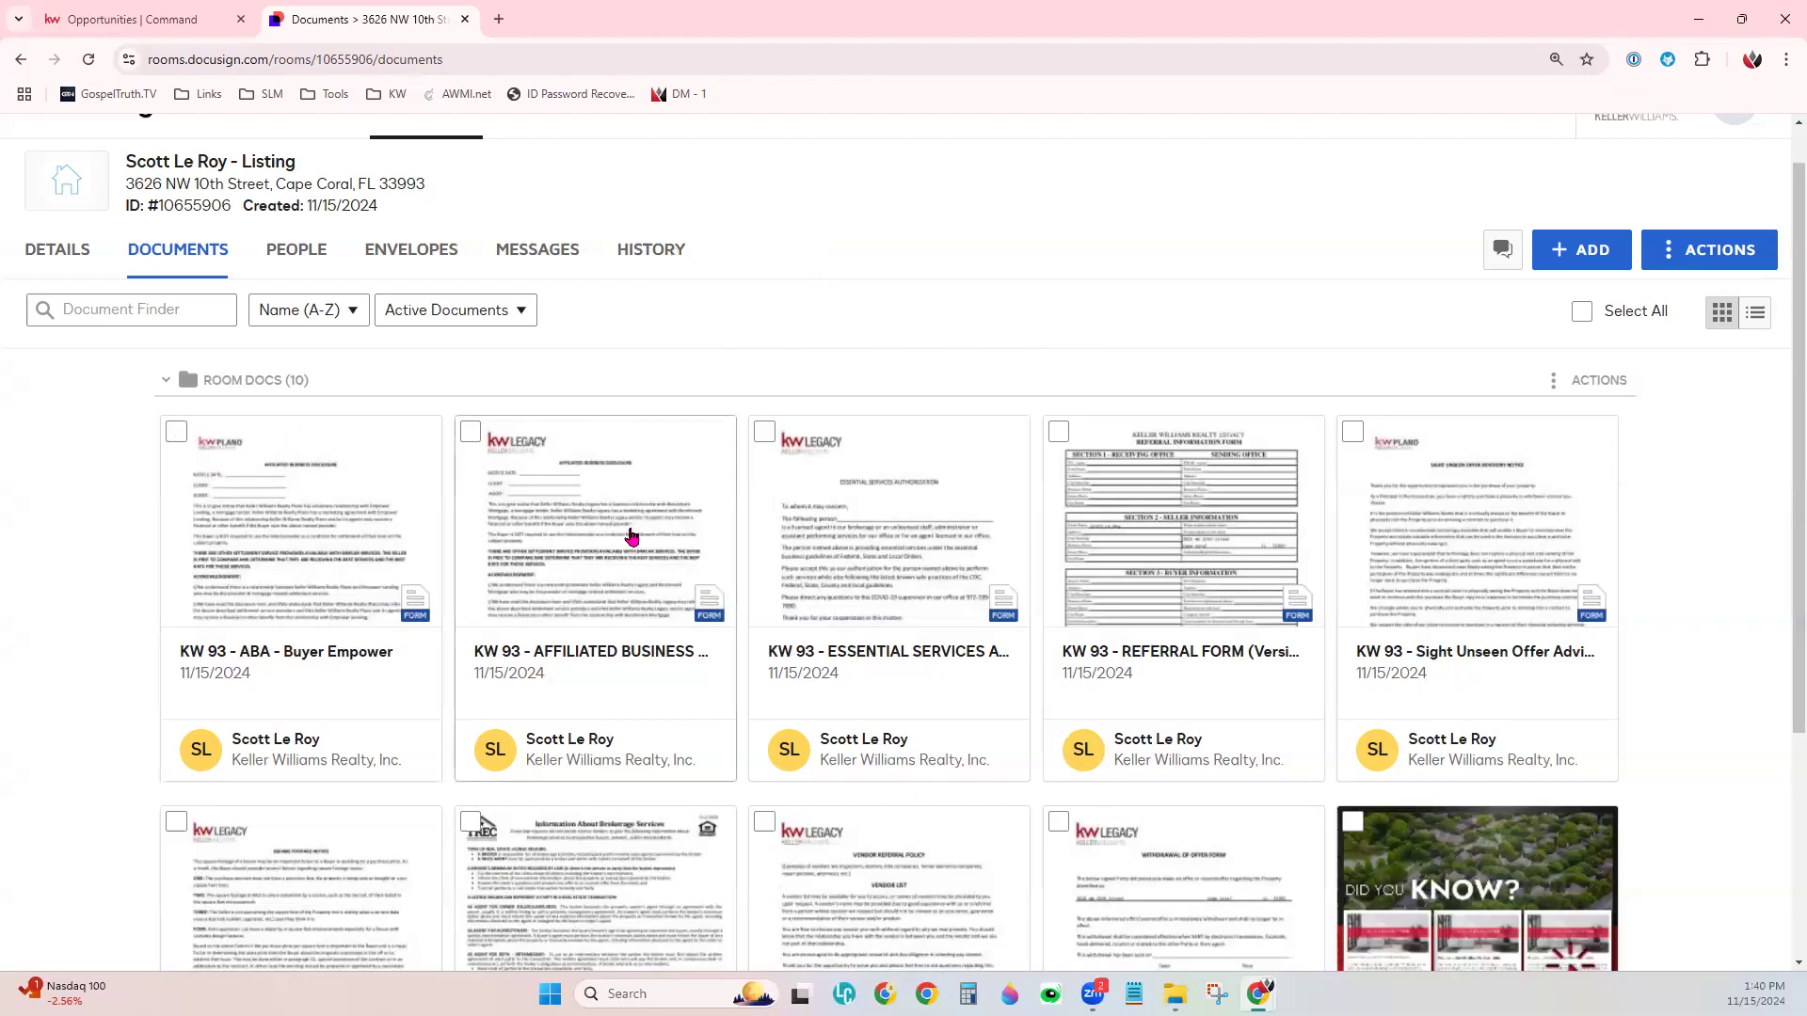
pyautogui.scroll(-4, 1617, 754)
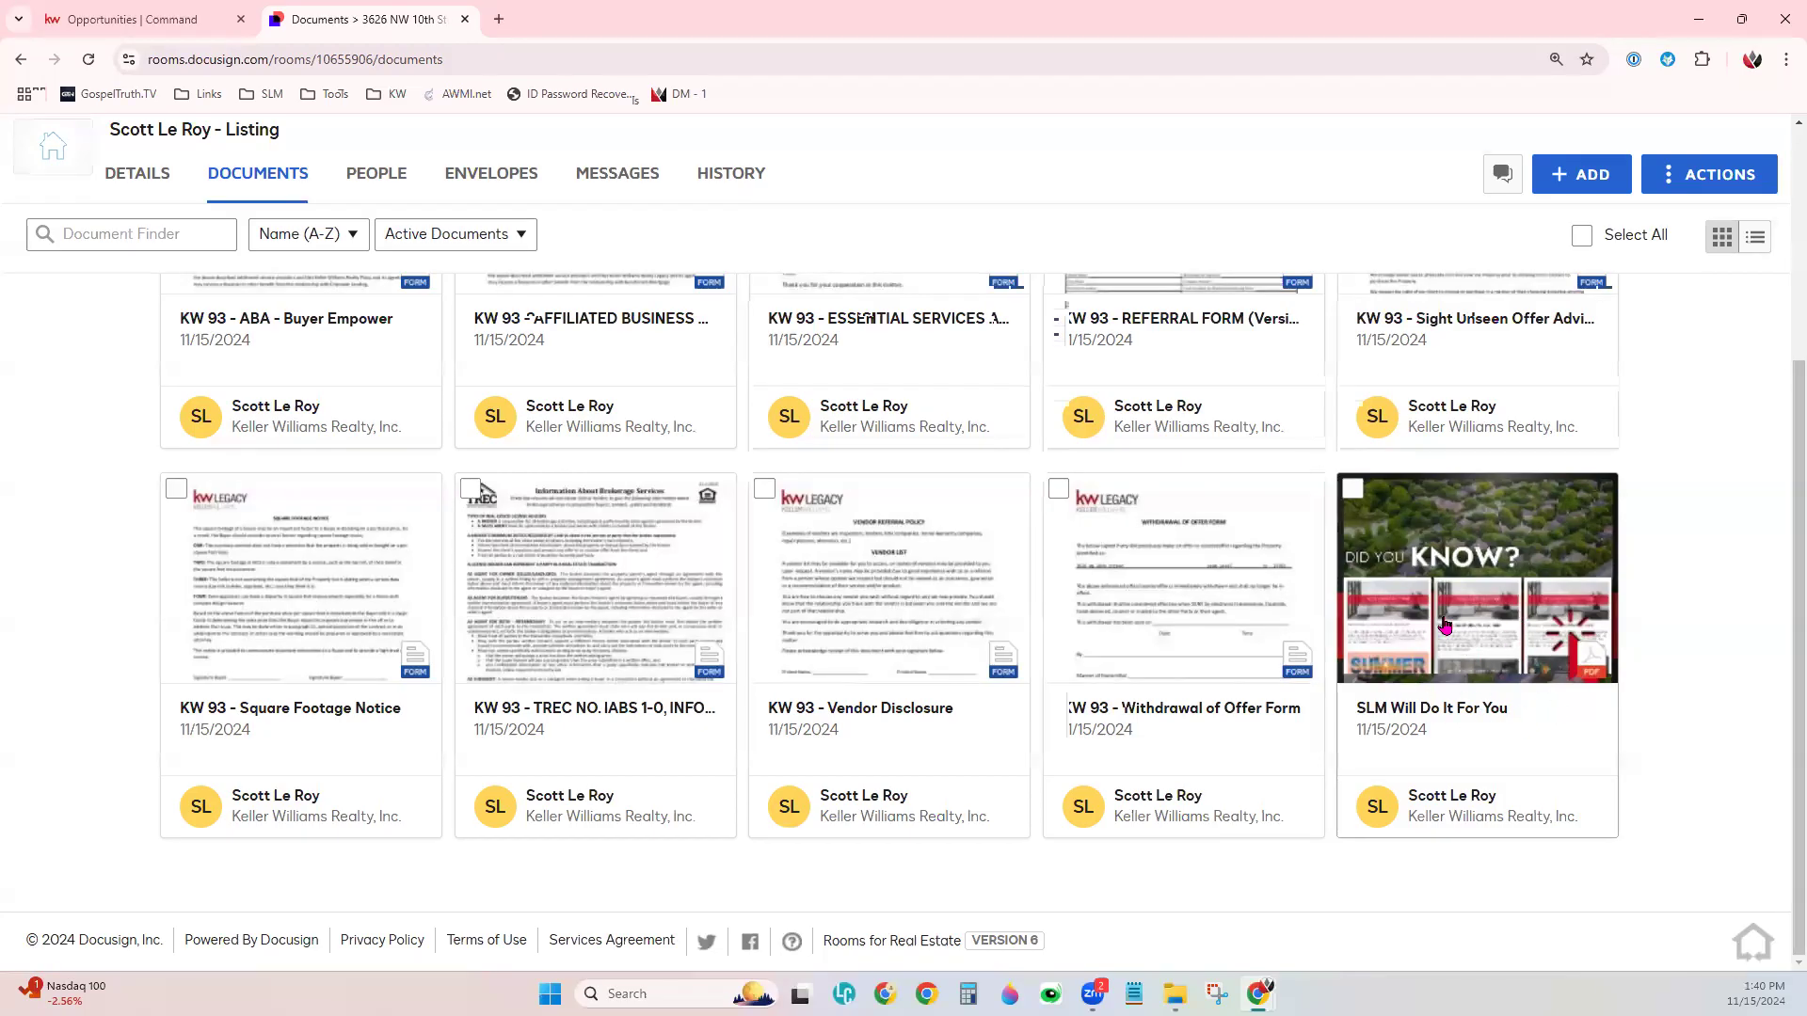
# Preview both pages of the SLM Will Do It For You flyer, then close it
pyautogui.click(1411, 677)
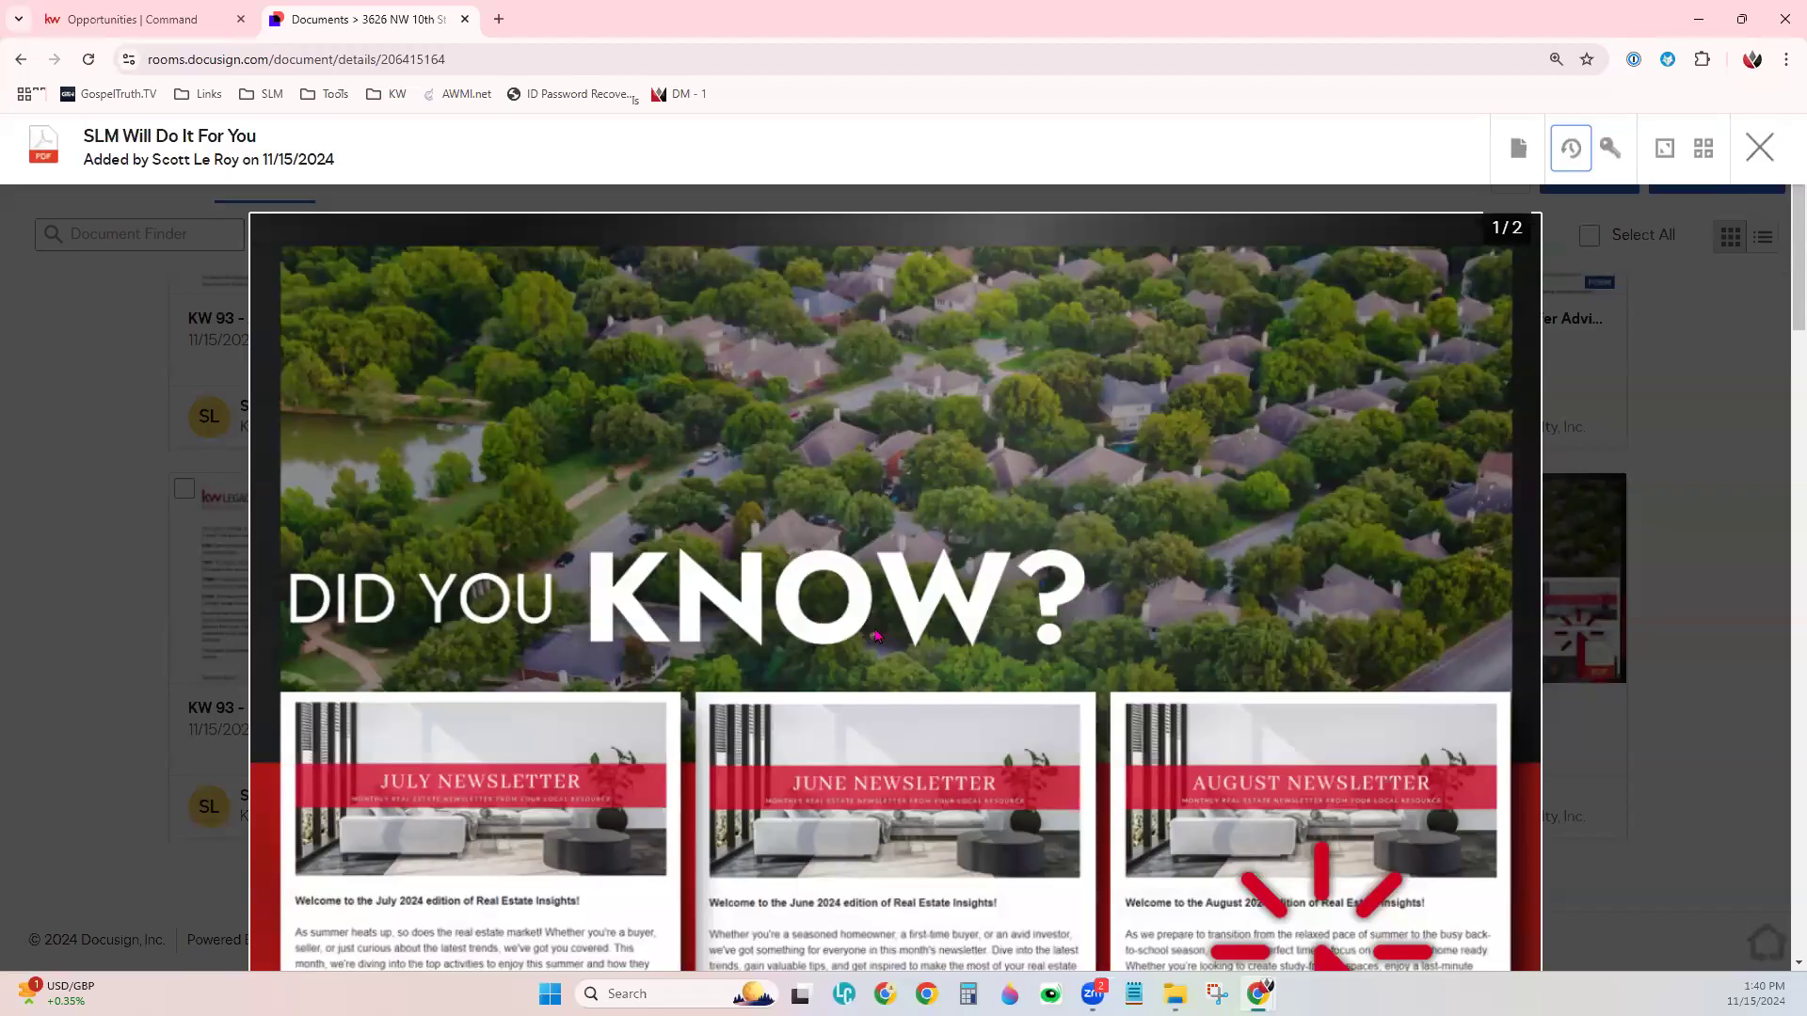
pyautogui.scroll(-6, 957, 671)
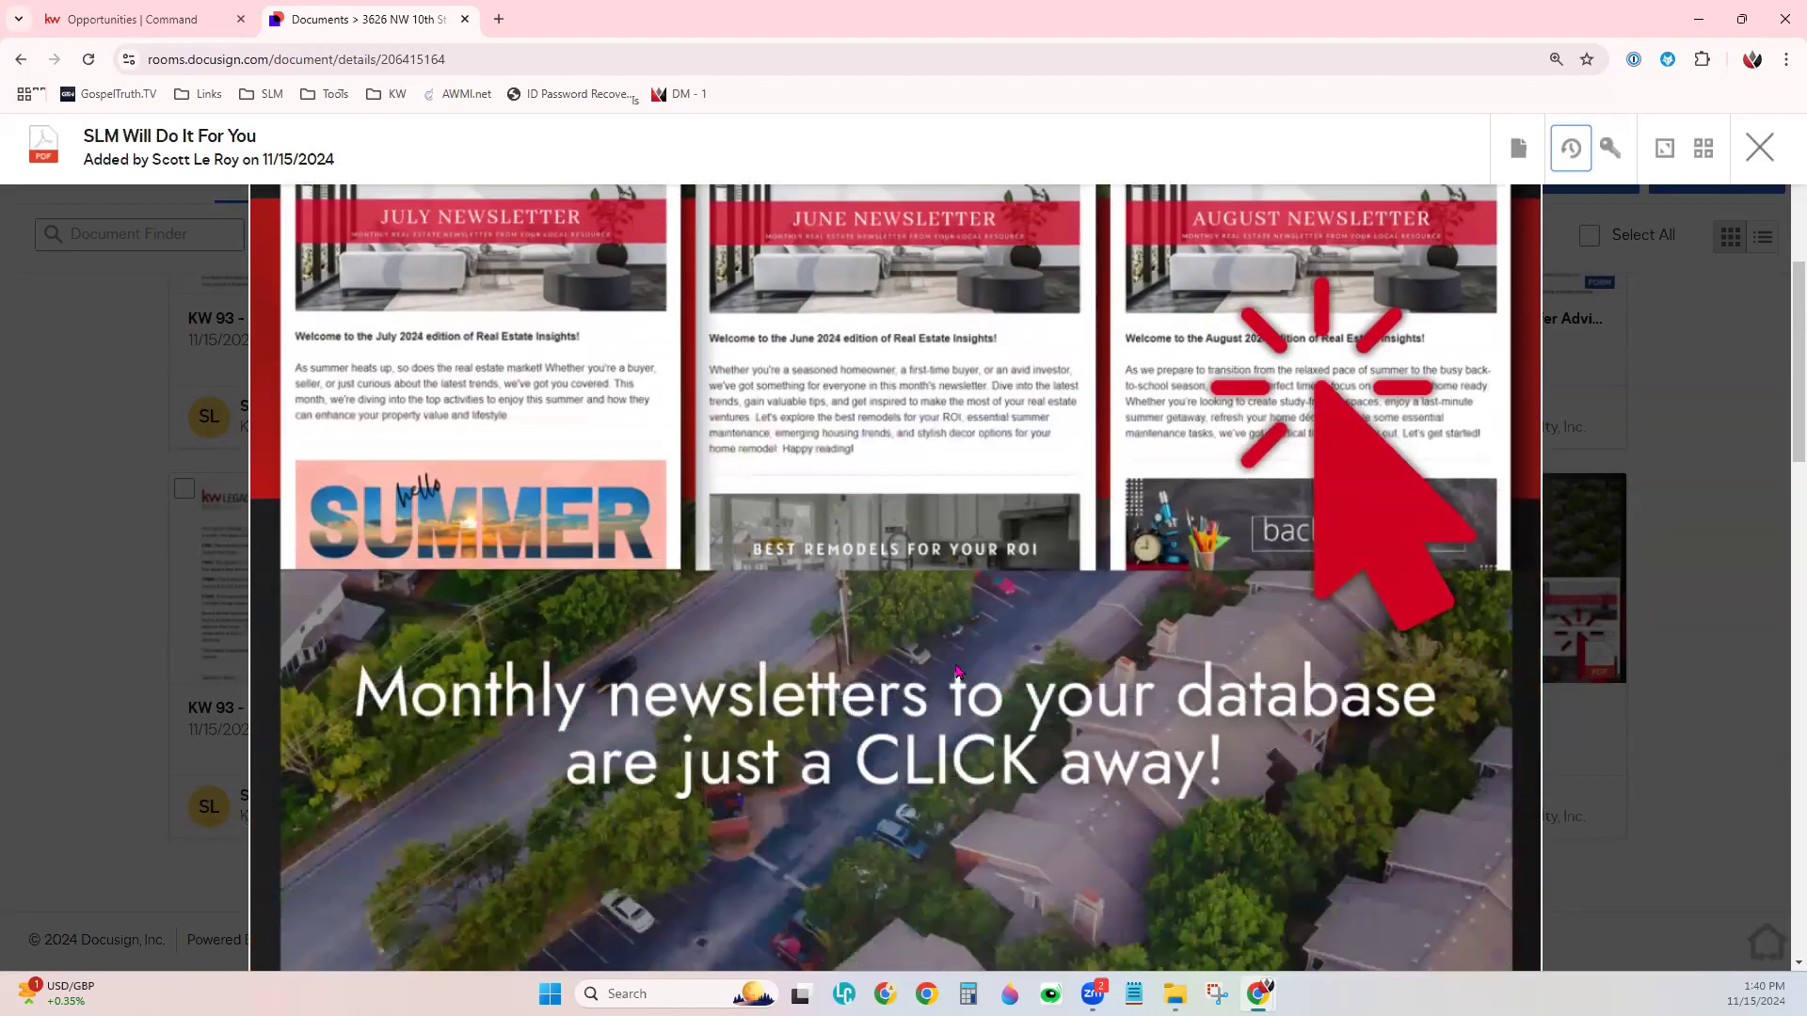
pyautogui.scroll(-6, 957, 671)
pyautogui.scroll(-3, 510, 653)
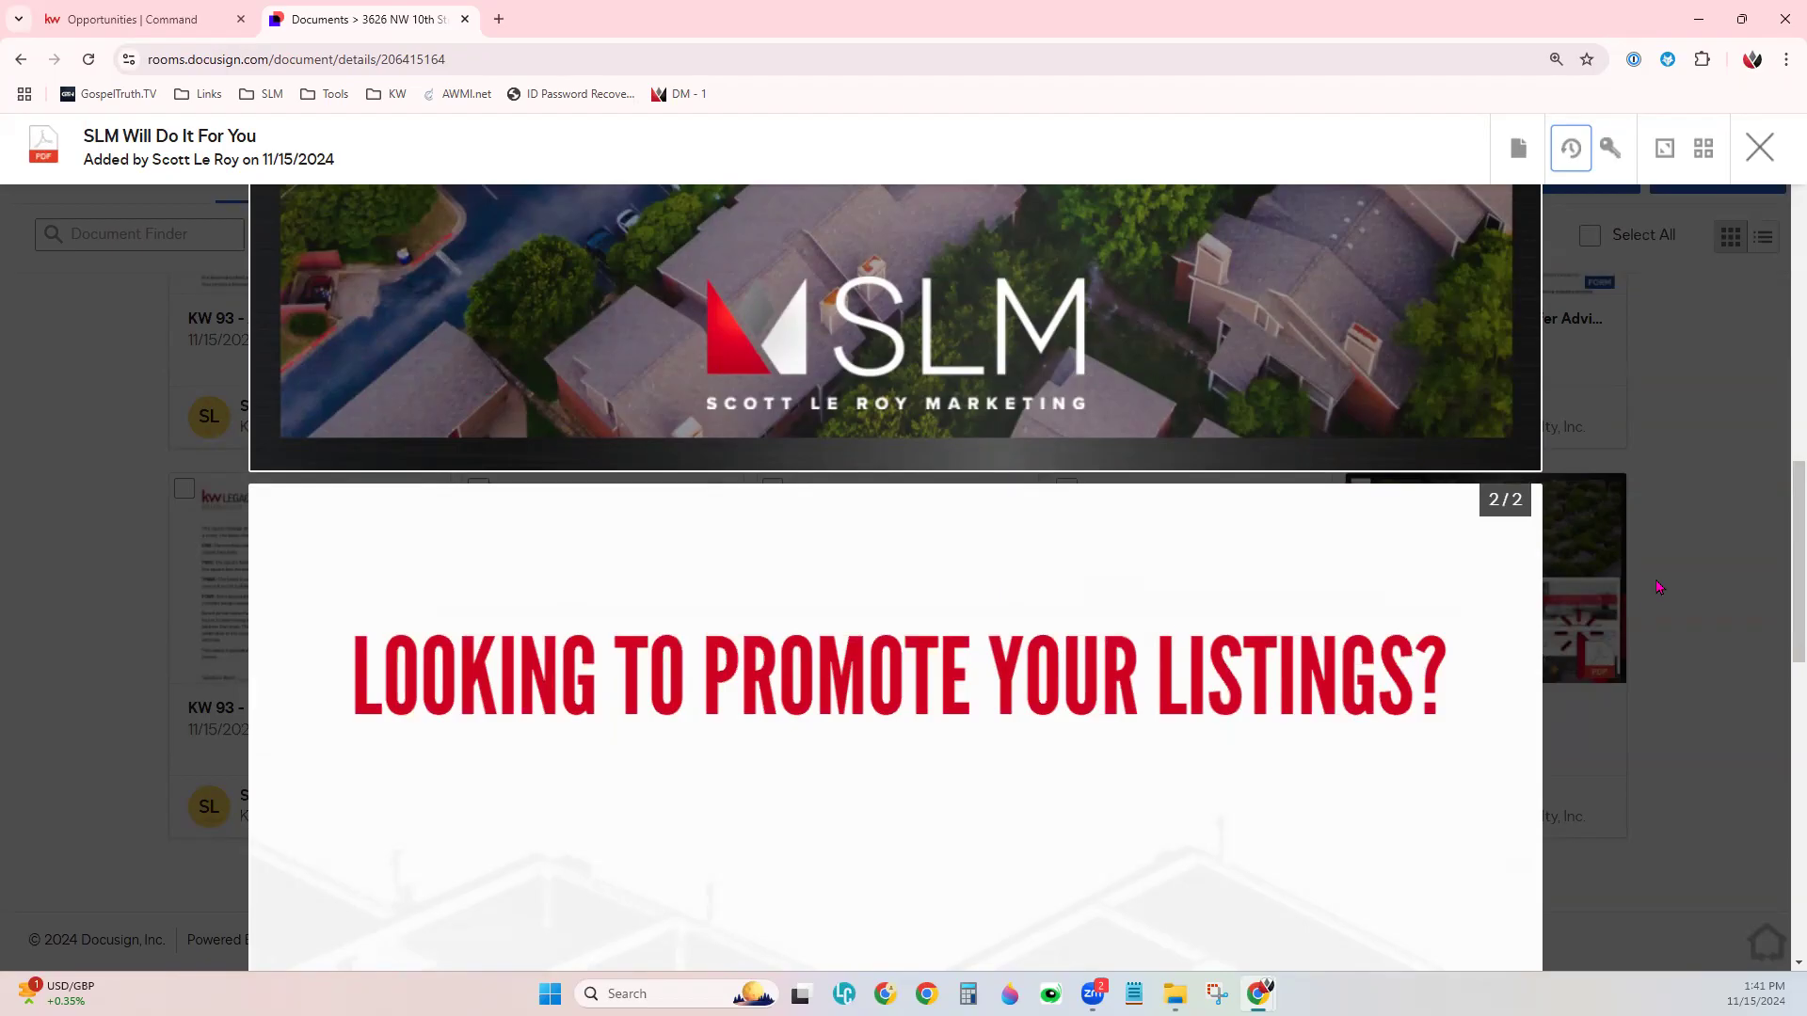
pyautogui.click(1760, 150)
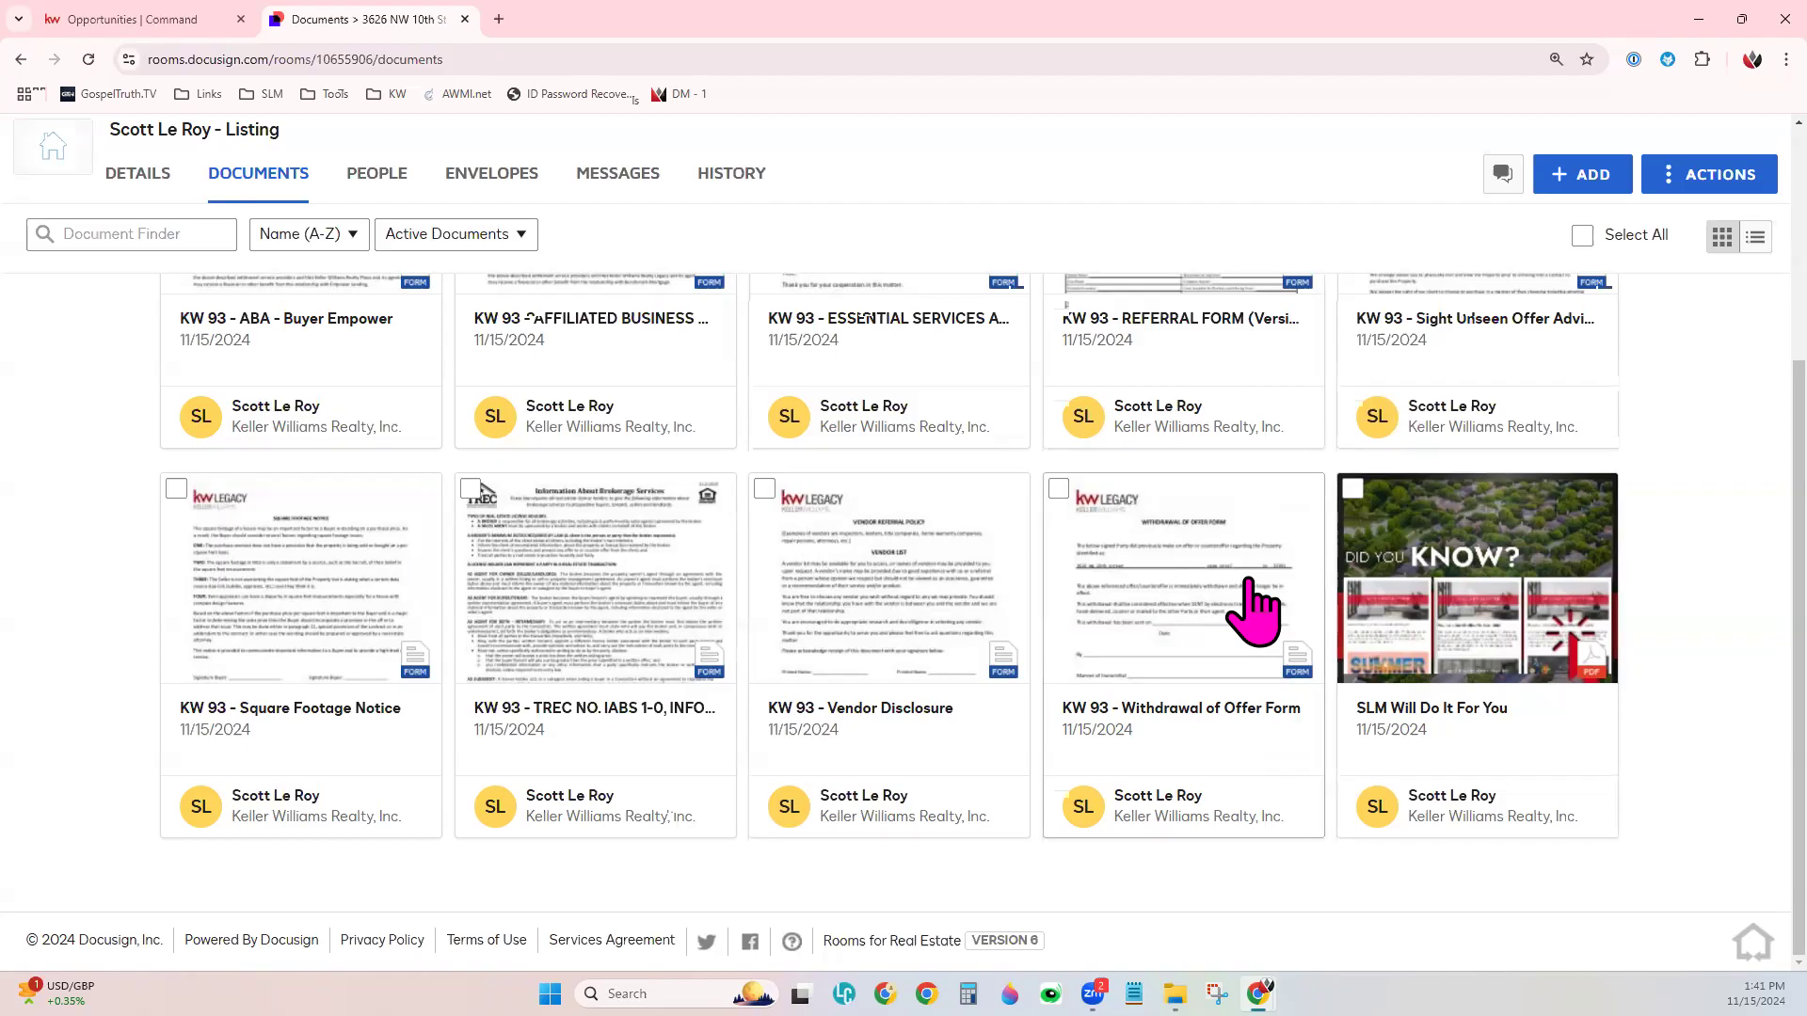
# Scroll back up the listing room's documents grid
pyautogui.scroll(2, 1269, 651)
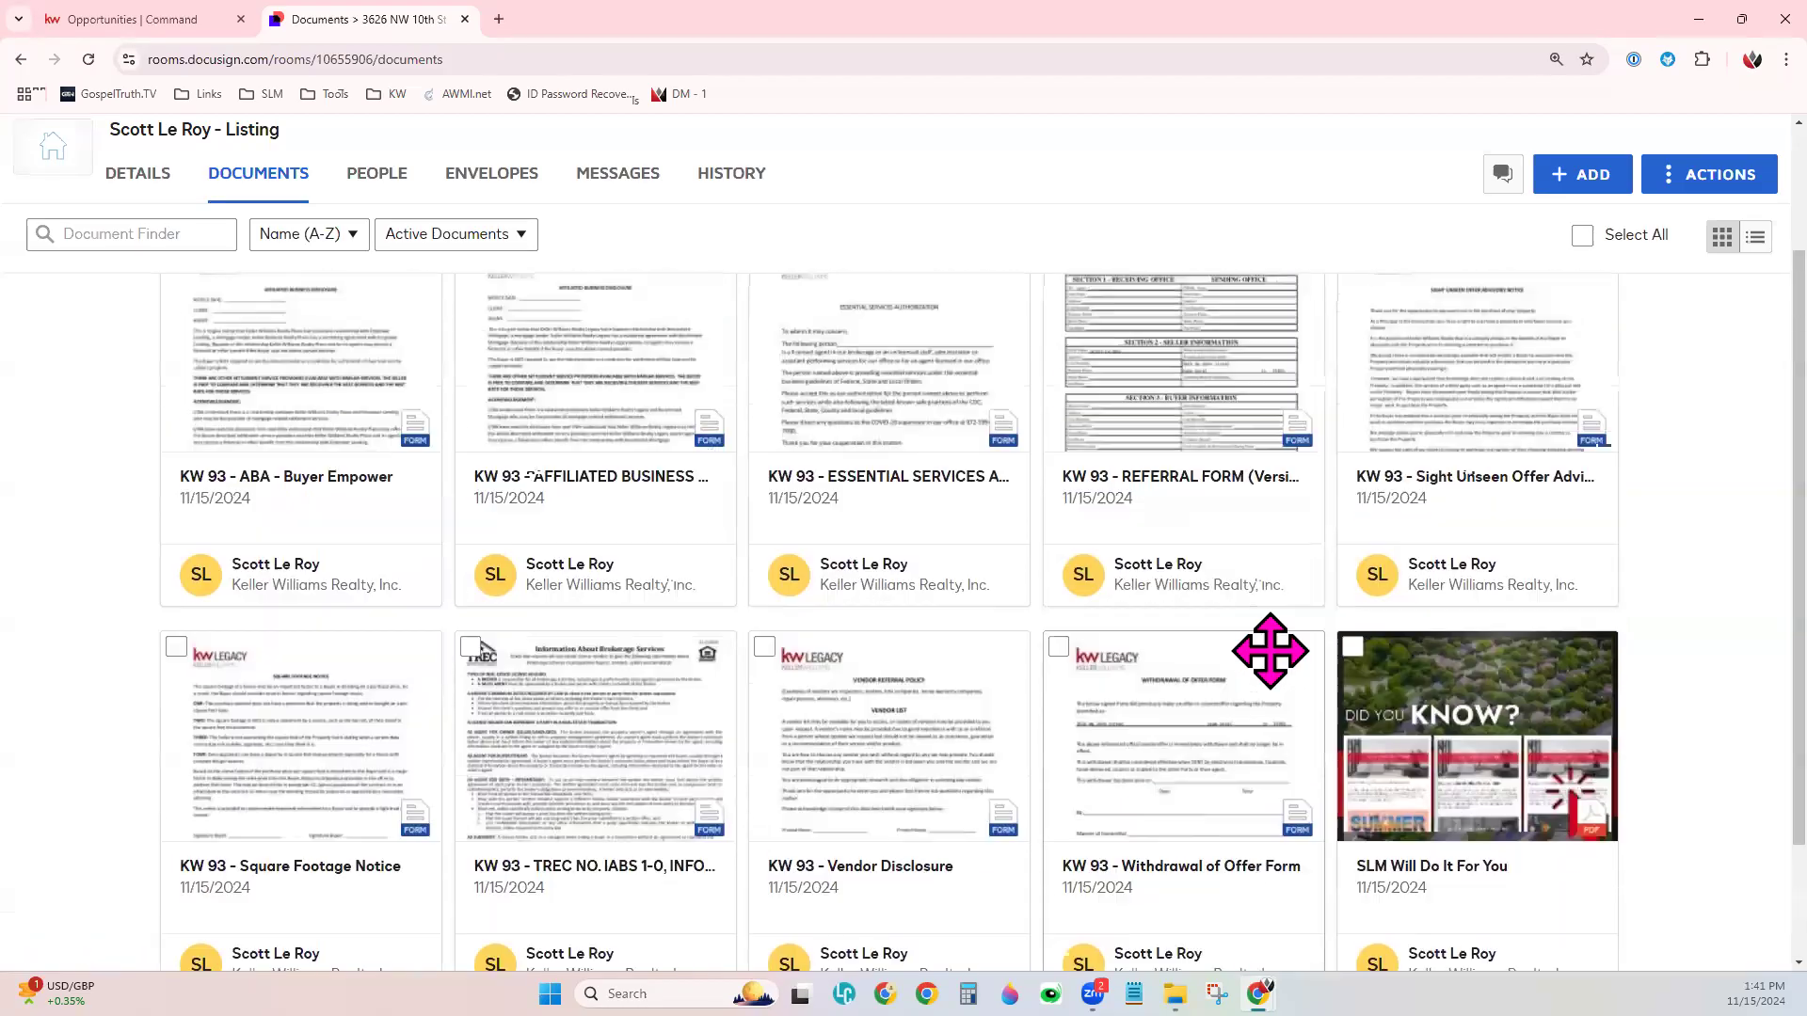
pyautogui.scroll(1, 1270, 651)
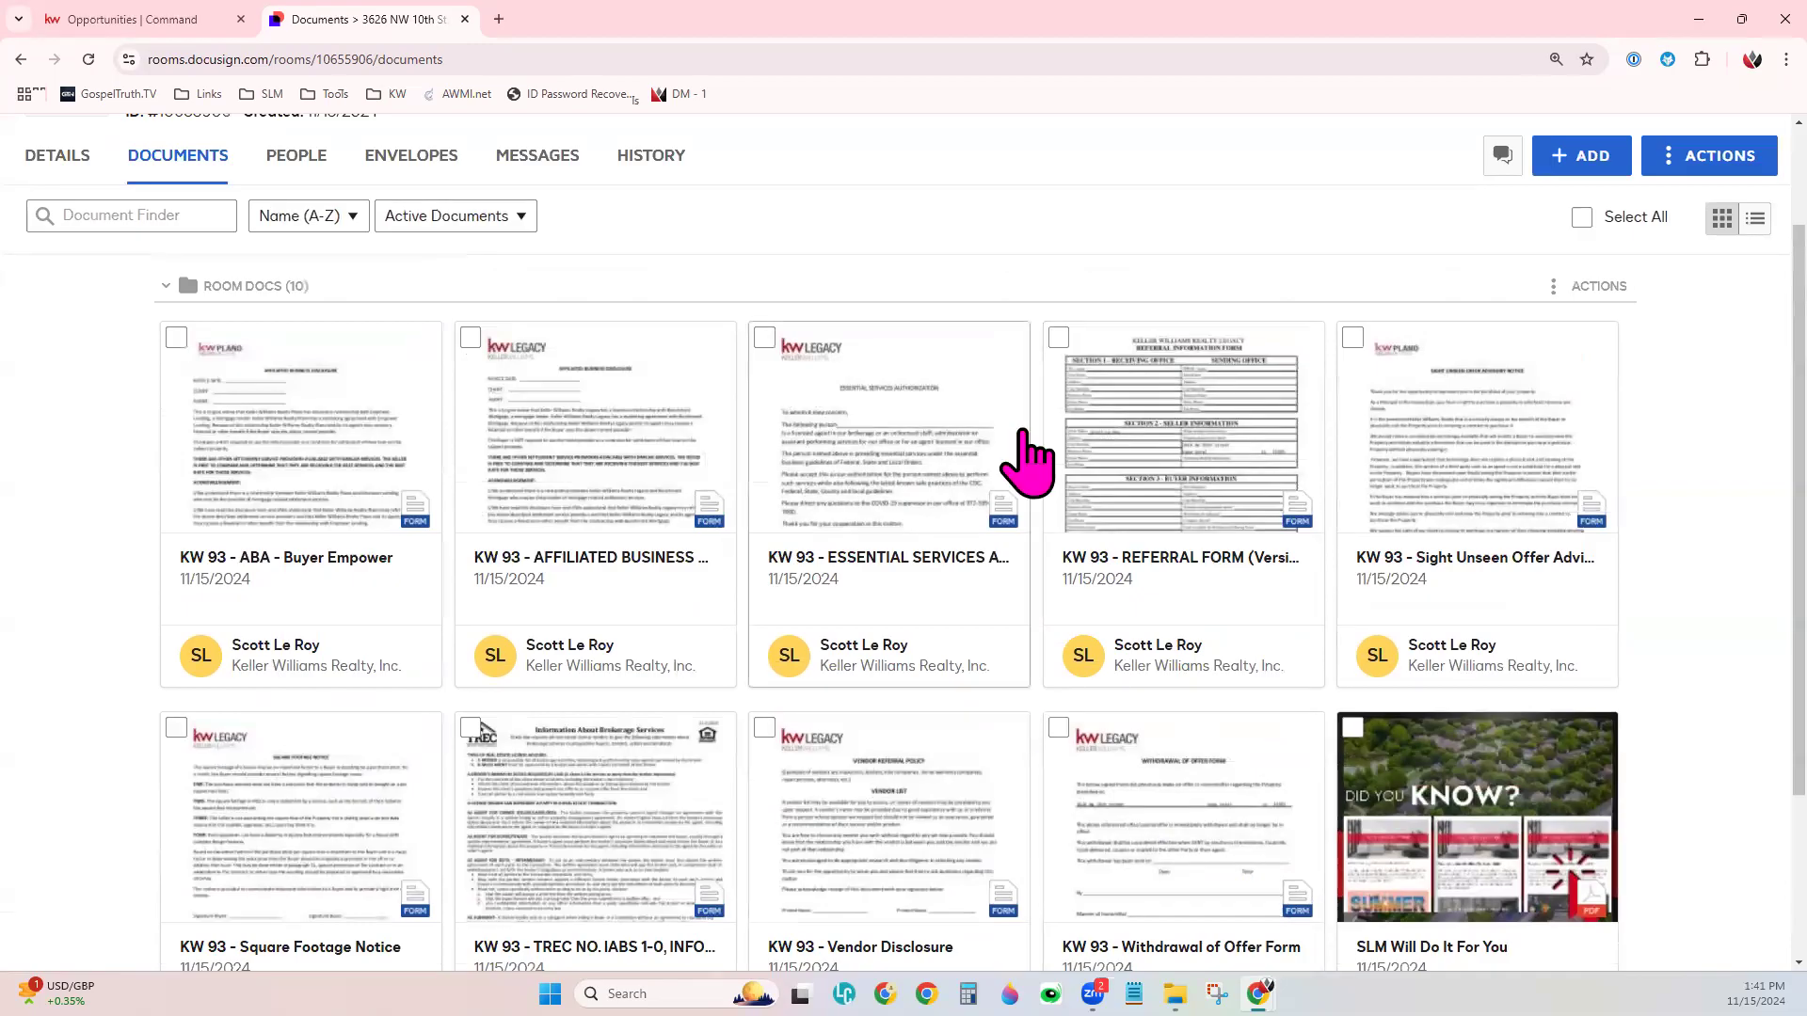
# Select the Withdrawal of Offer Form and SLM Will Do It For You flyer and create an envelope
pyautogui.scroll(-1, 1093, 734)
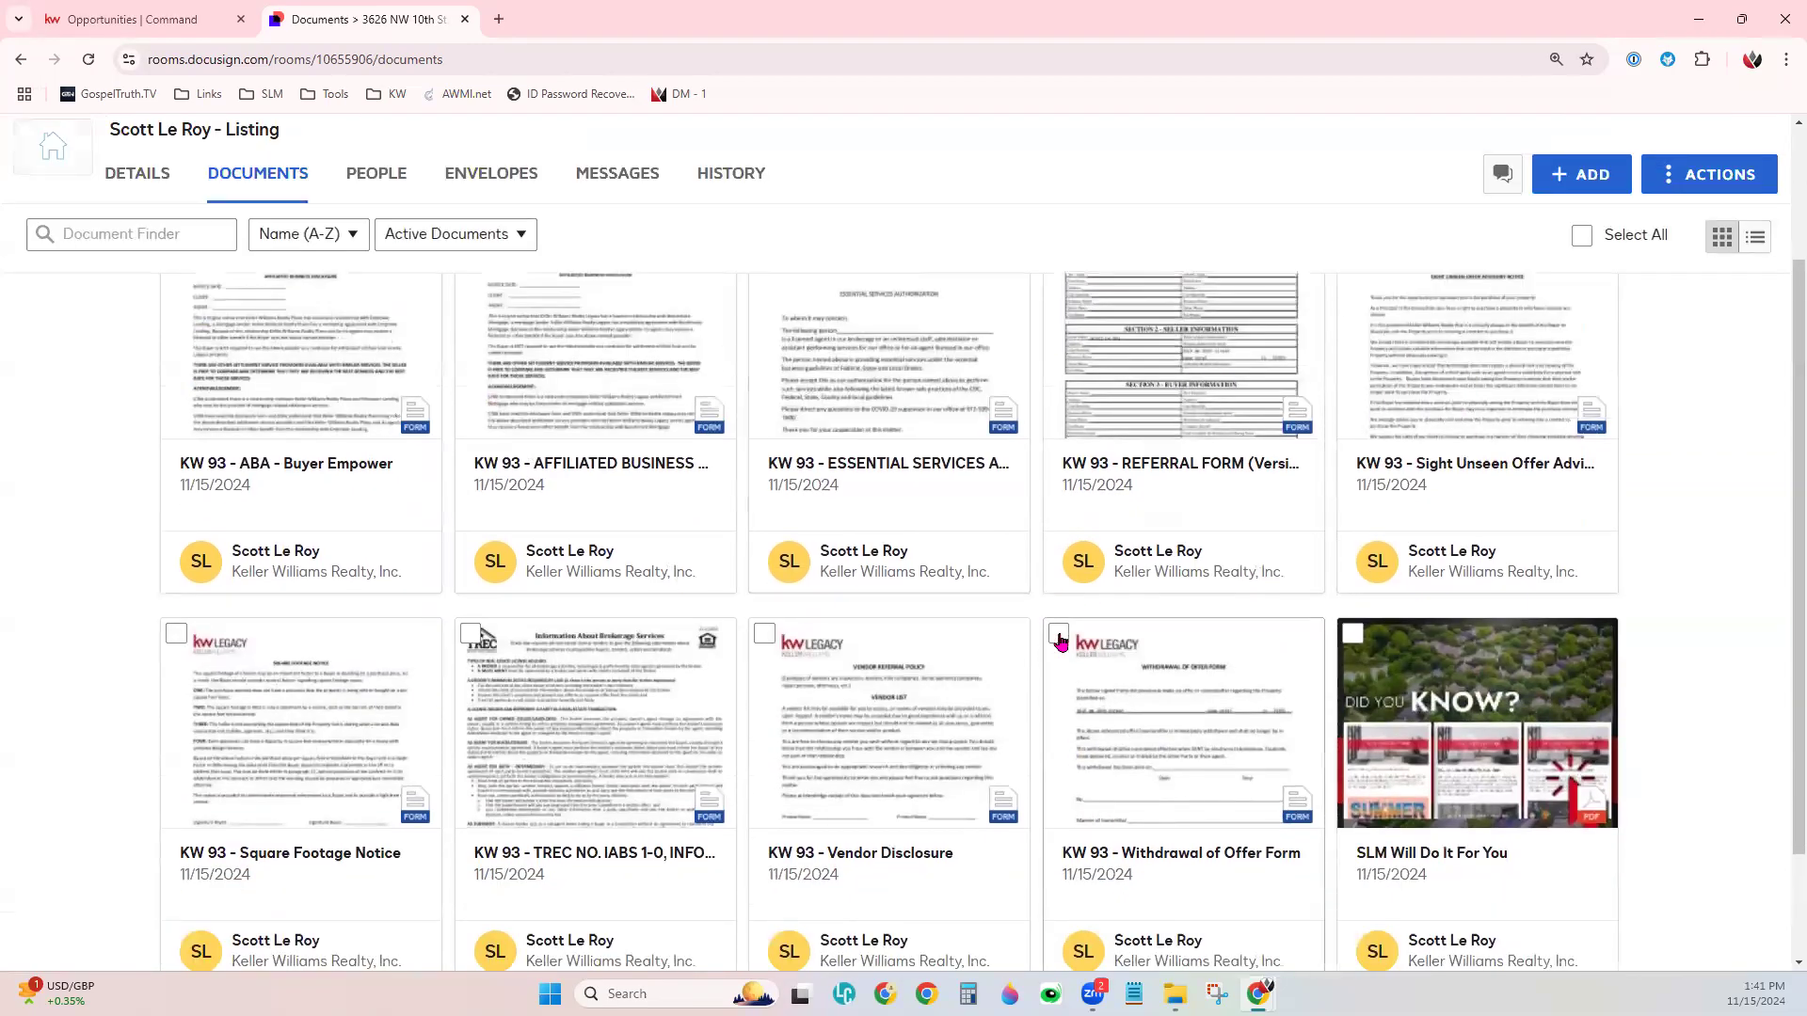
pyautogui.click(1058, 636)
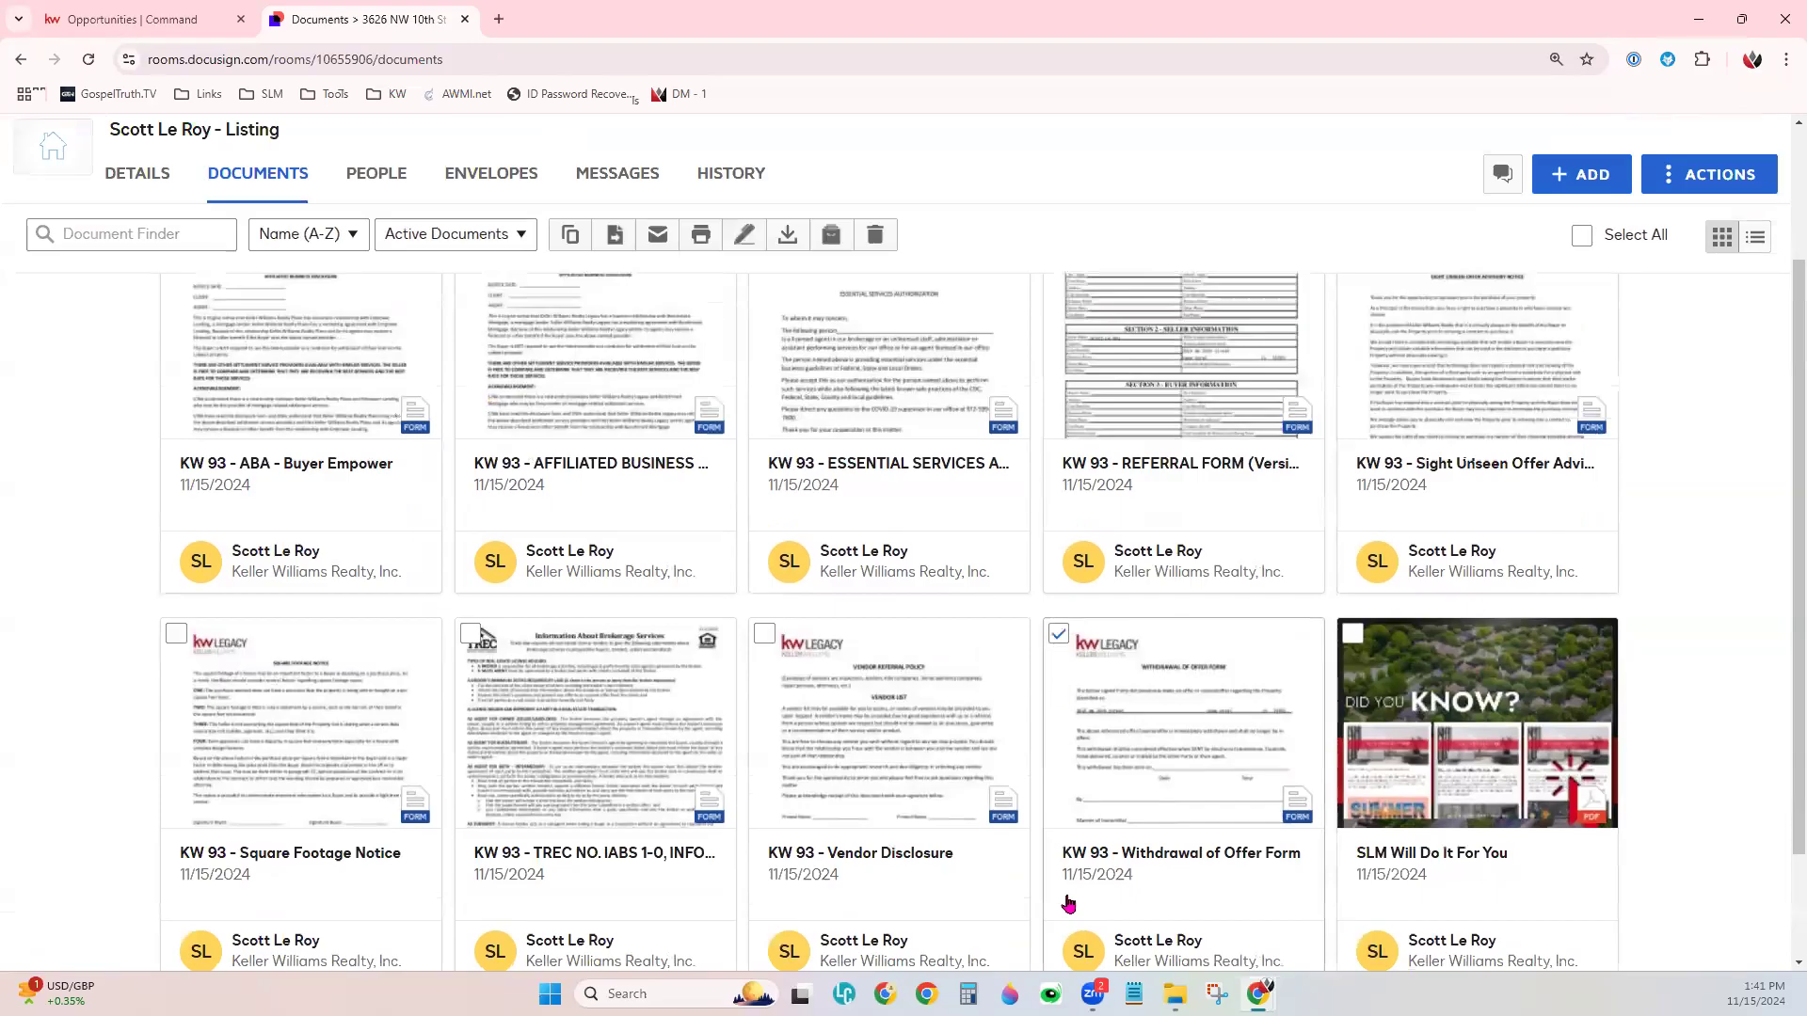
pyautogui.click(1352, 637)
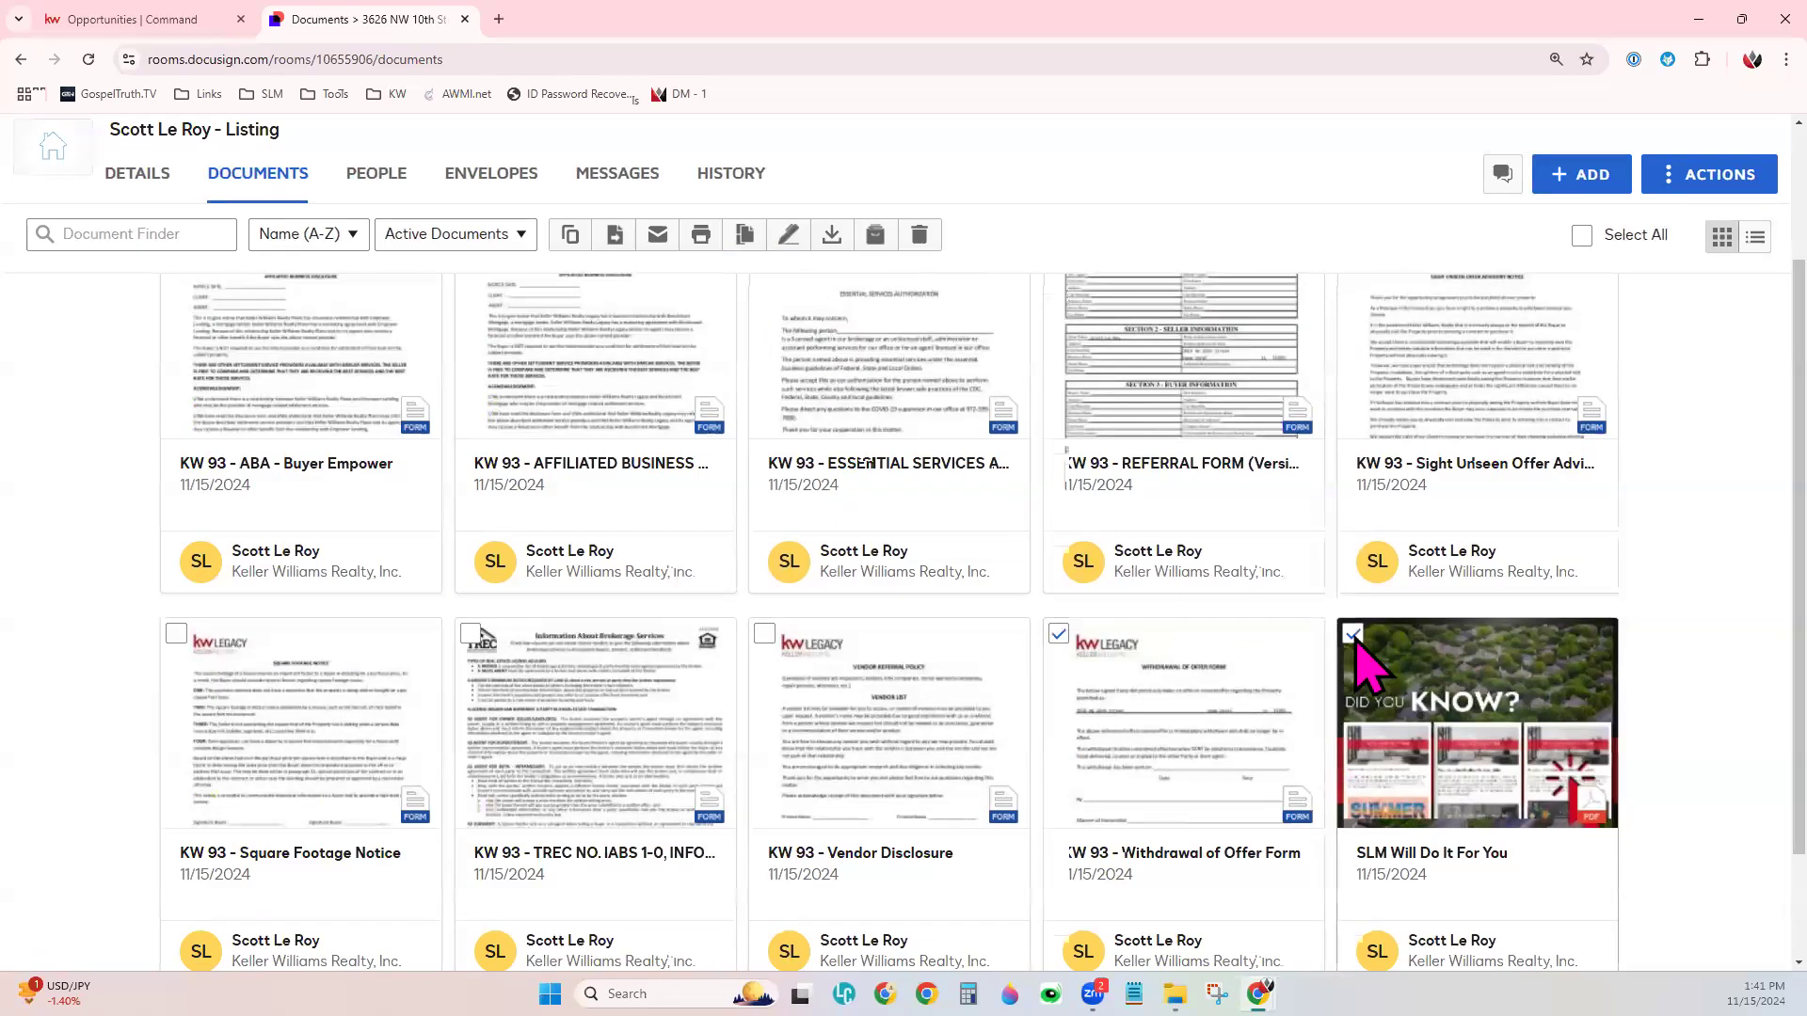
pyautogui.click(796, 243)
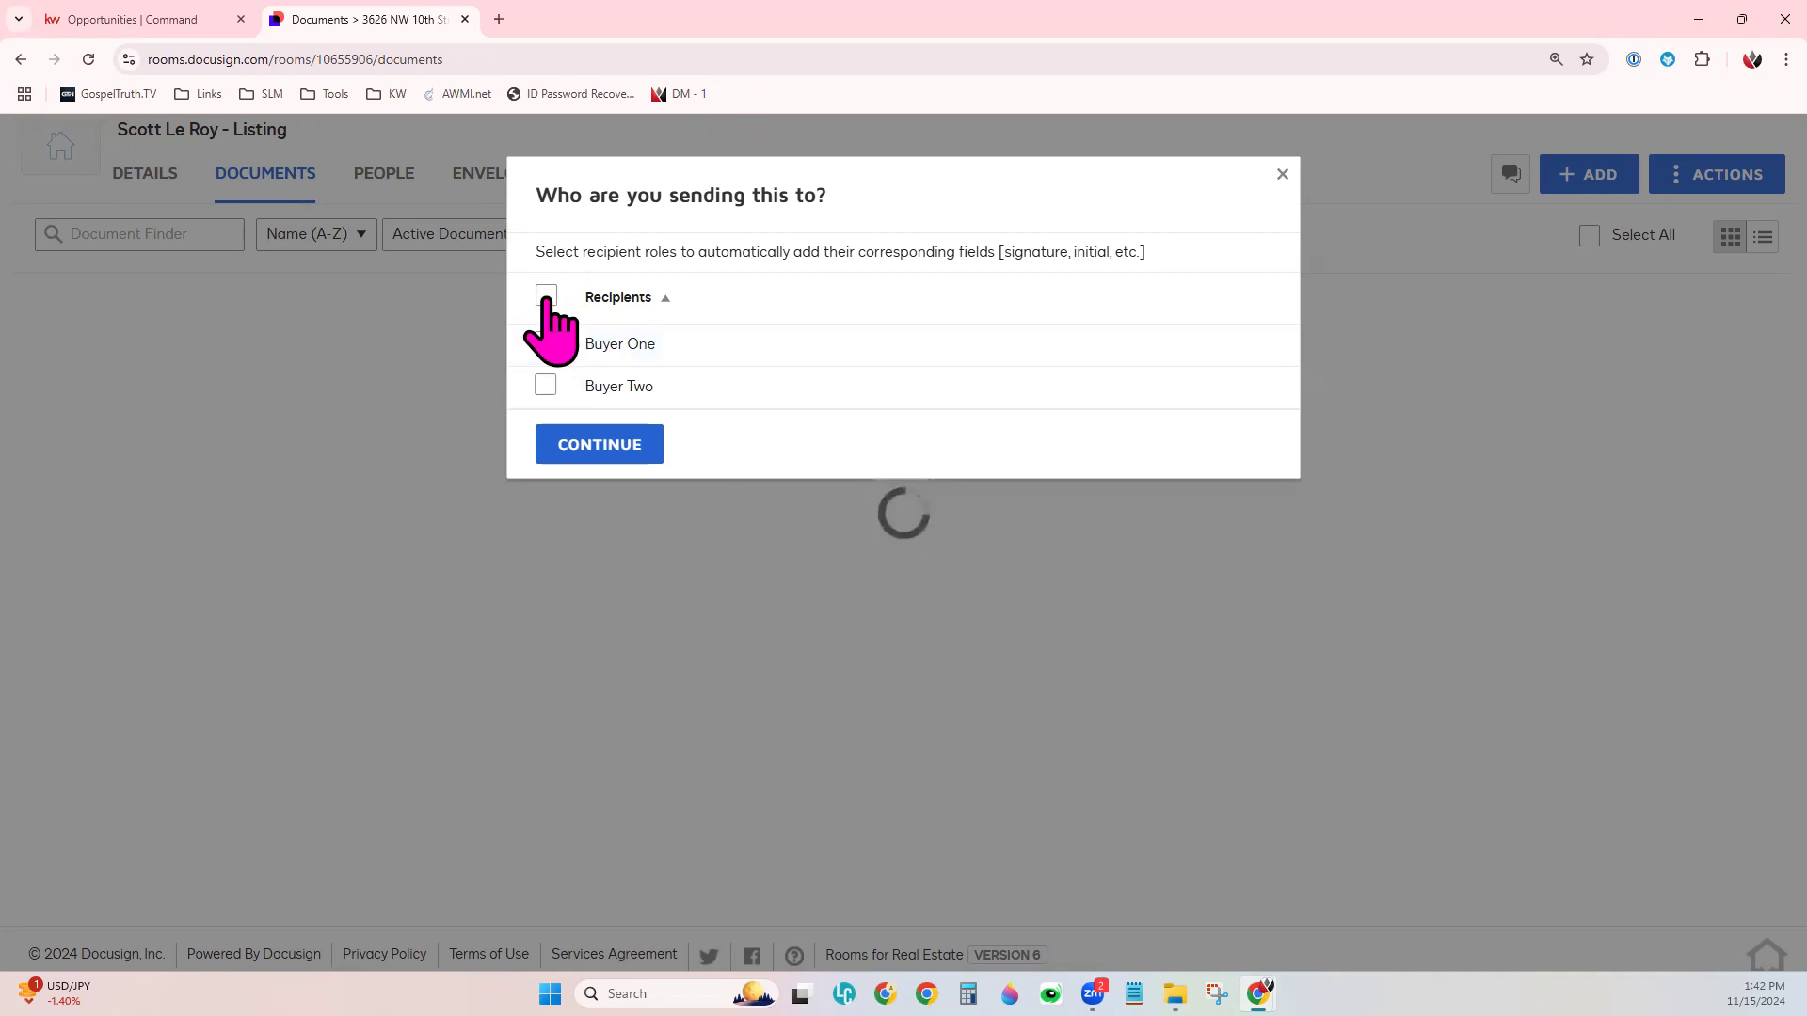
# Choose both Buyer One and Buyer Two as recipients and continue
pyautogui.click(546, 295)
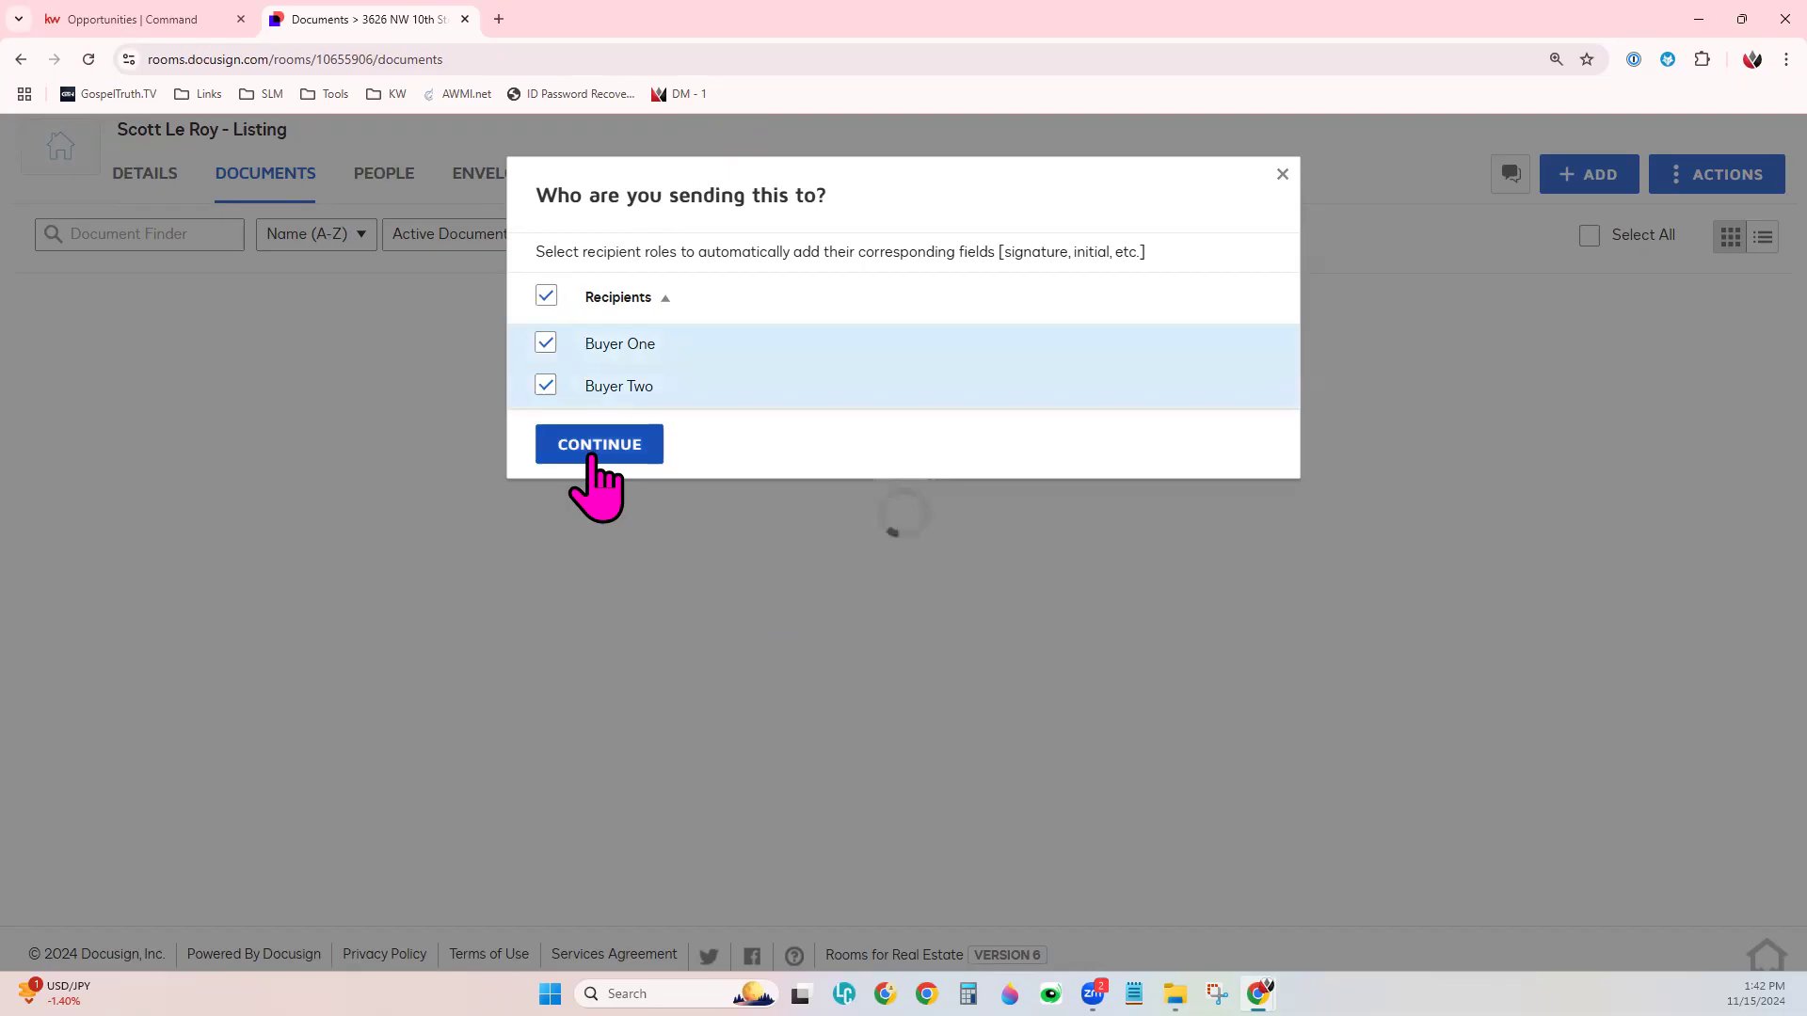
pyautogui.click(598, 448)
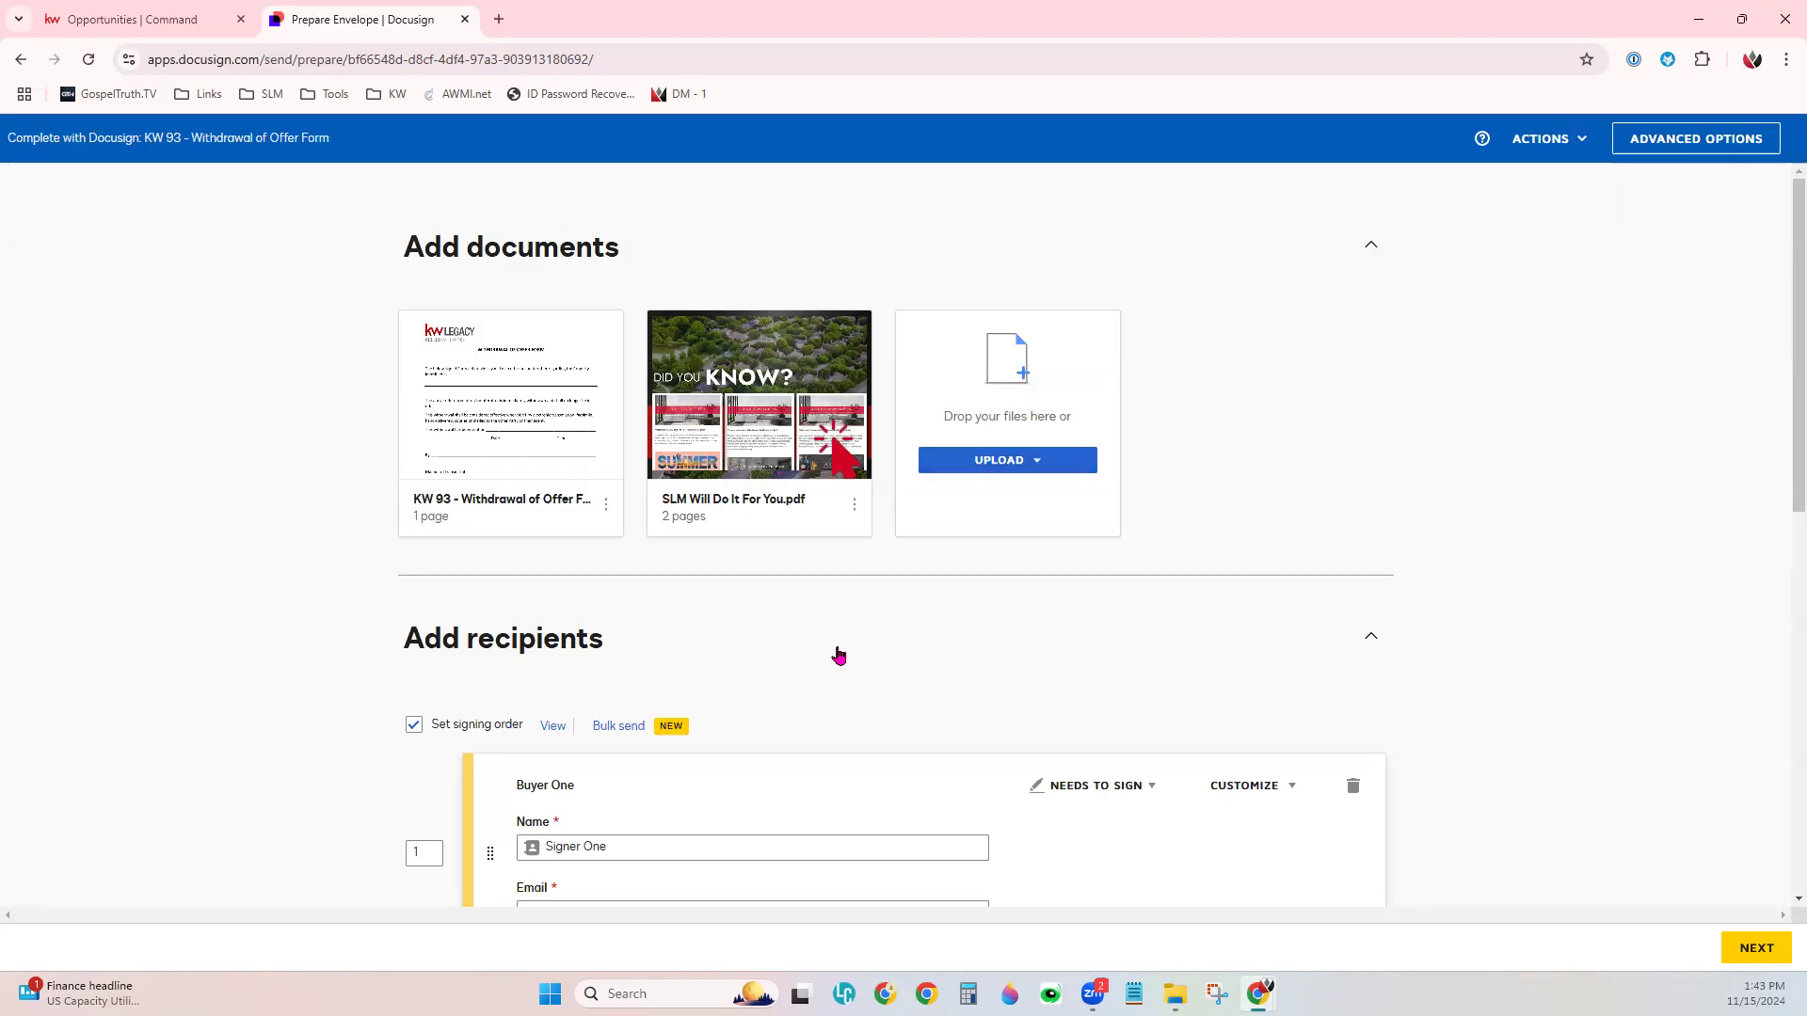
pyautogui.moveTo(834, 434); pyautogui.dragTo(450, 433)
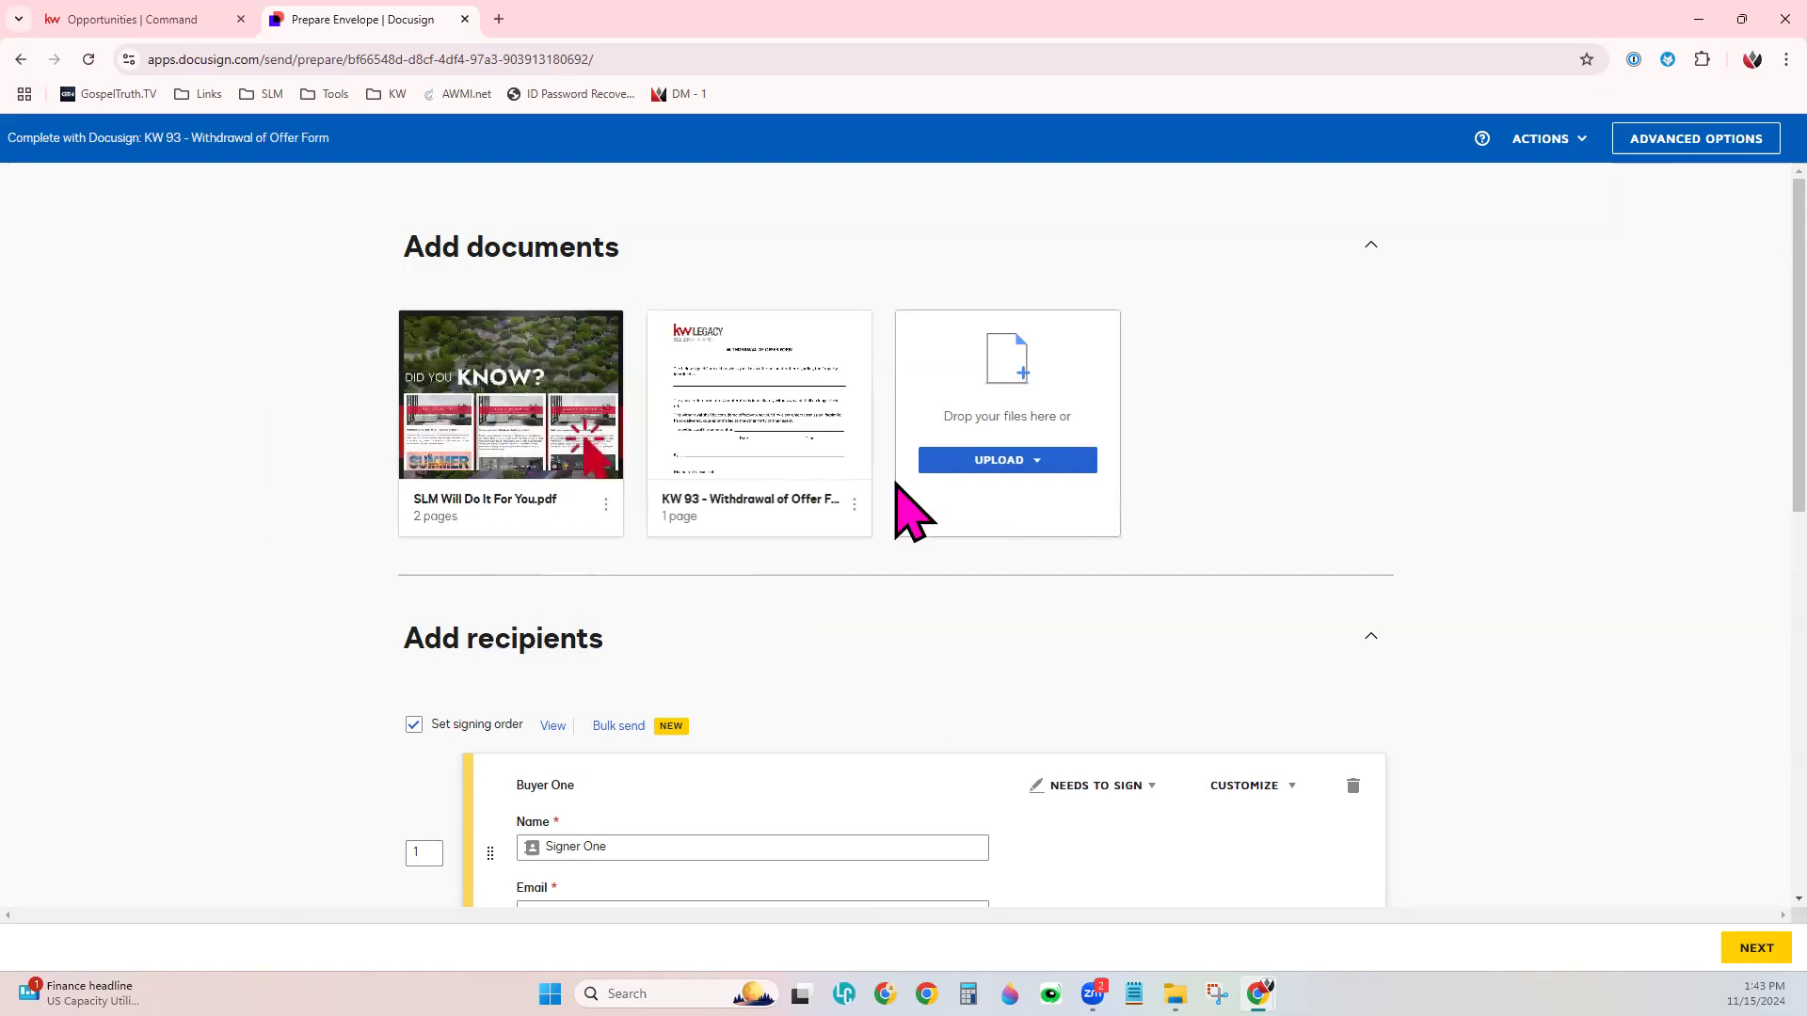
pyautogui.moveTo(859, 432); pyautogui.dragTo(514, 506)
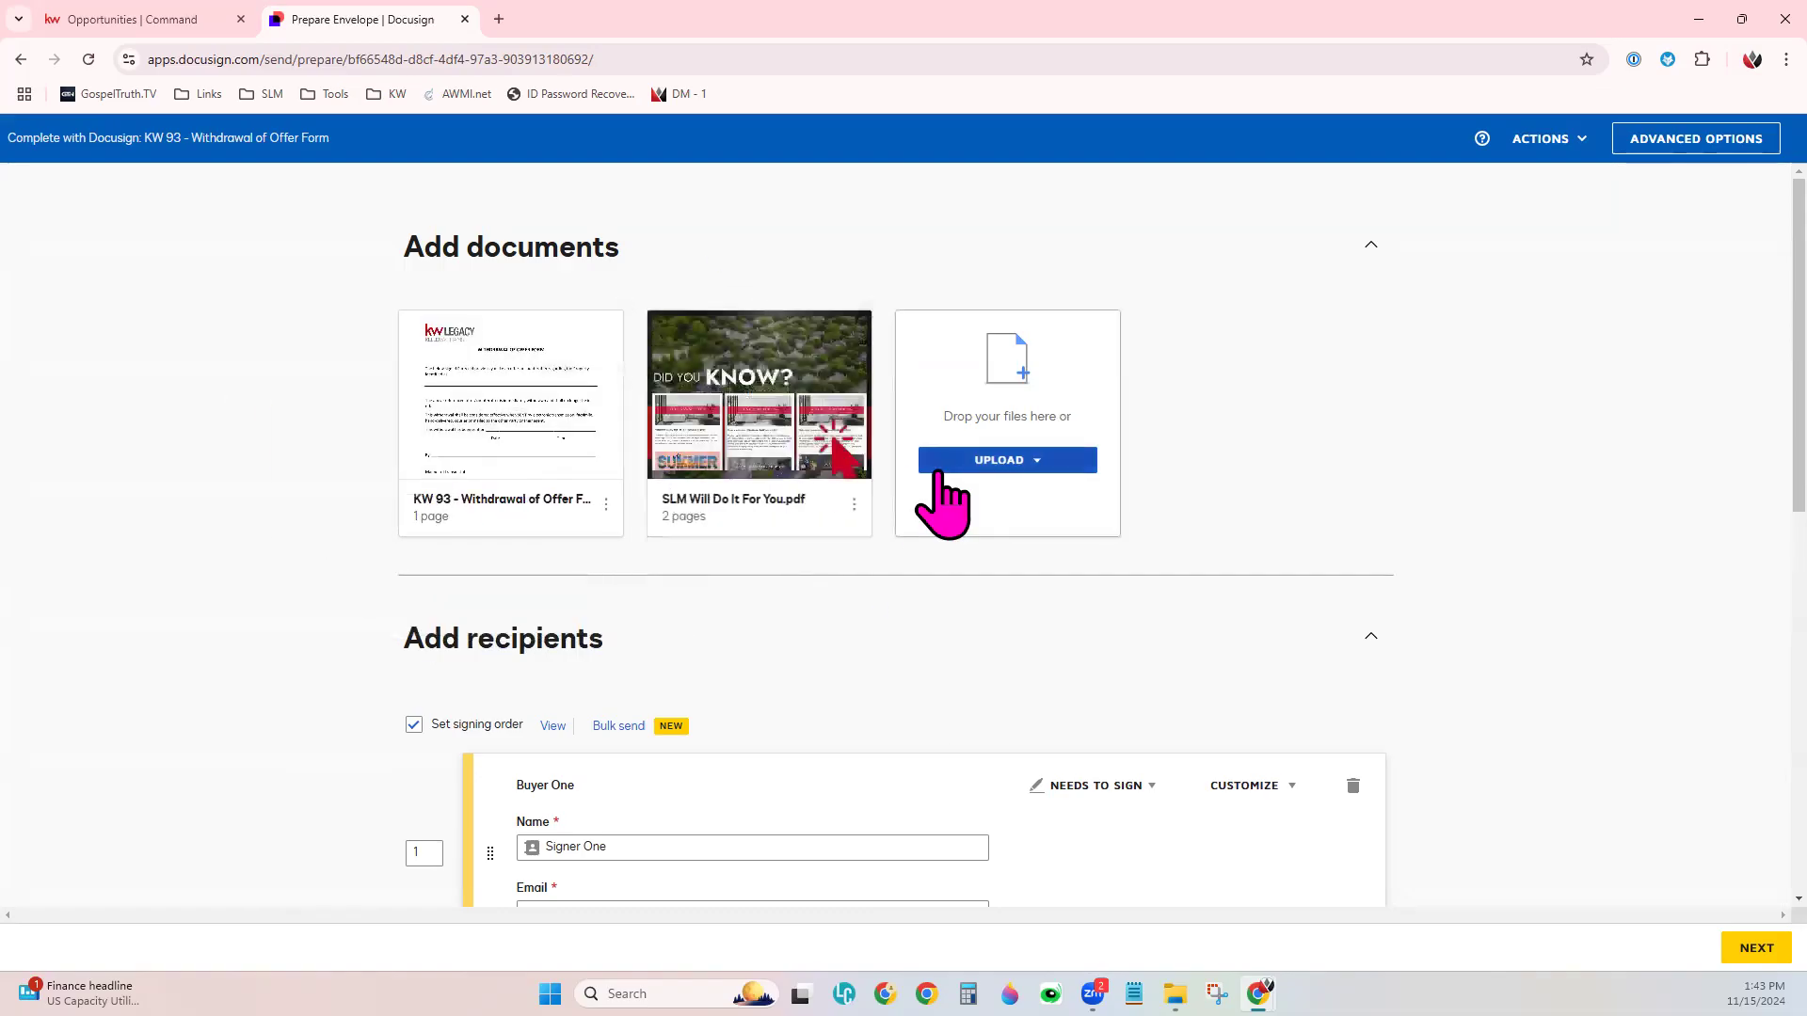
pyautogui.click(856, 508)
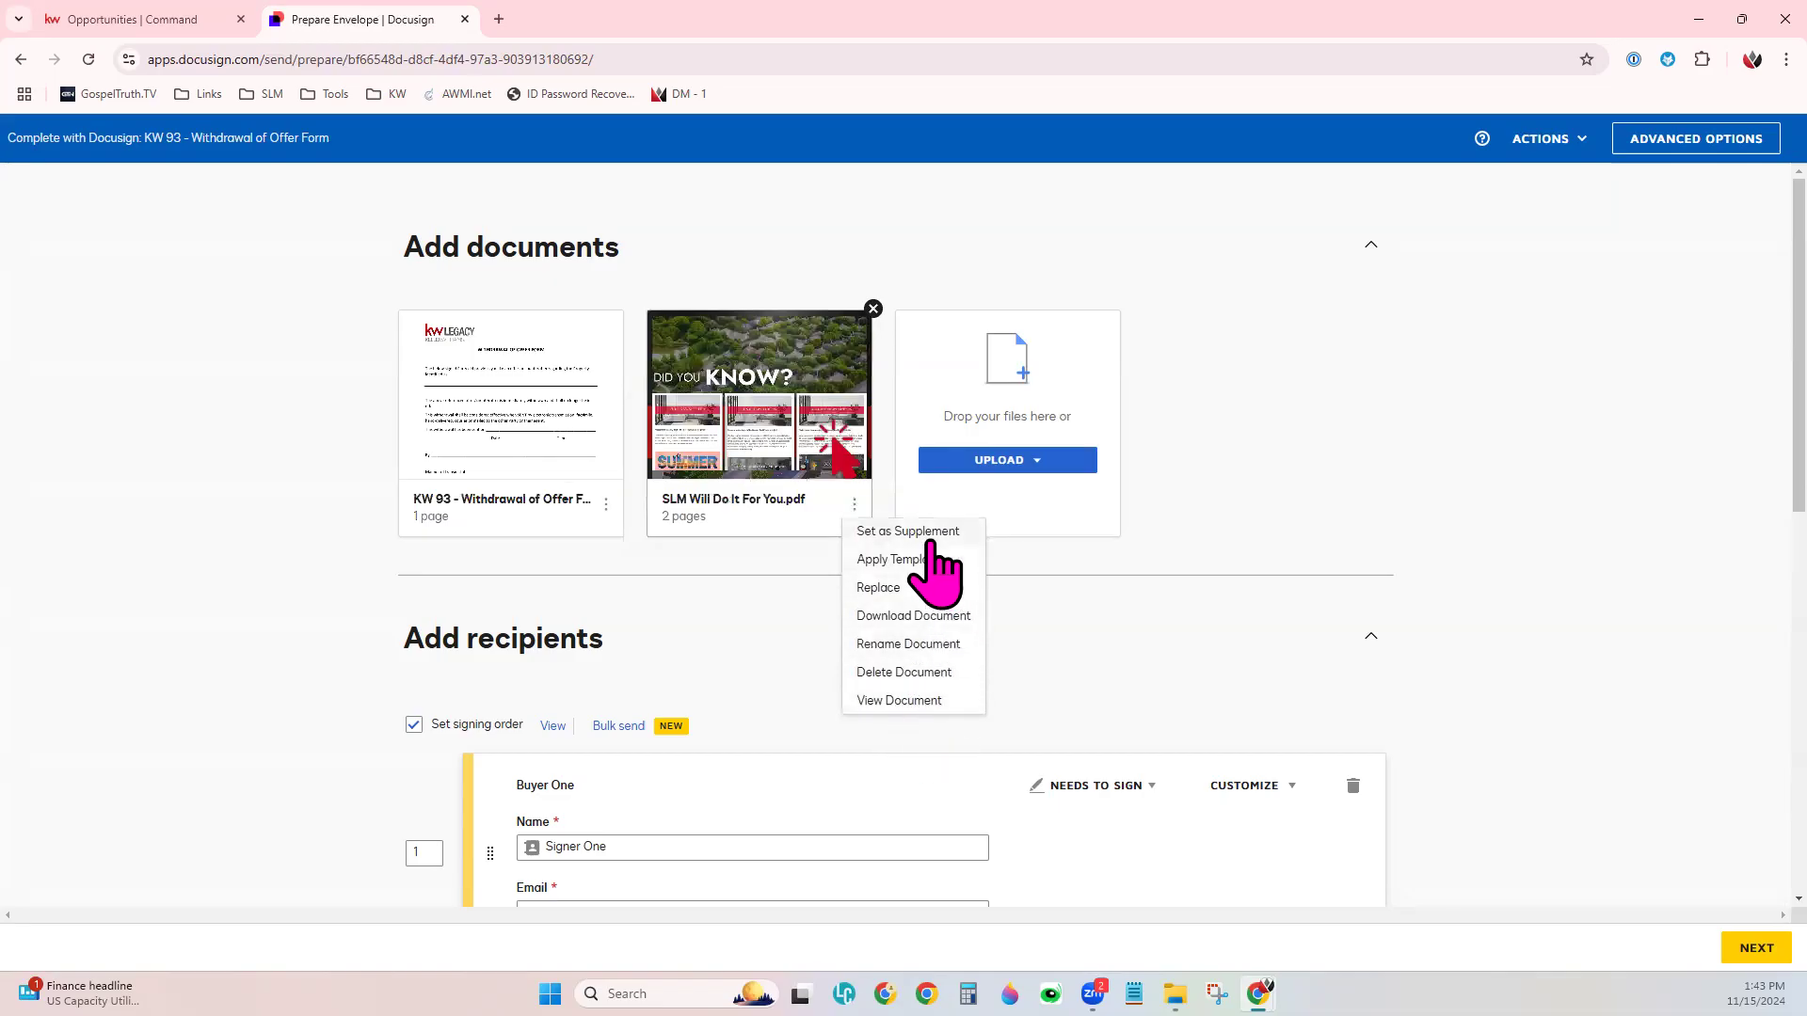
pyautogui.click(689, 561)
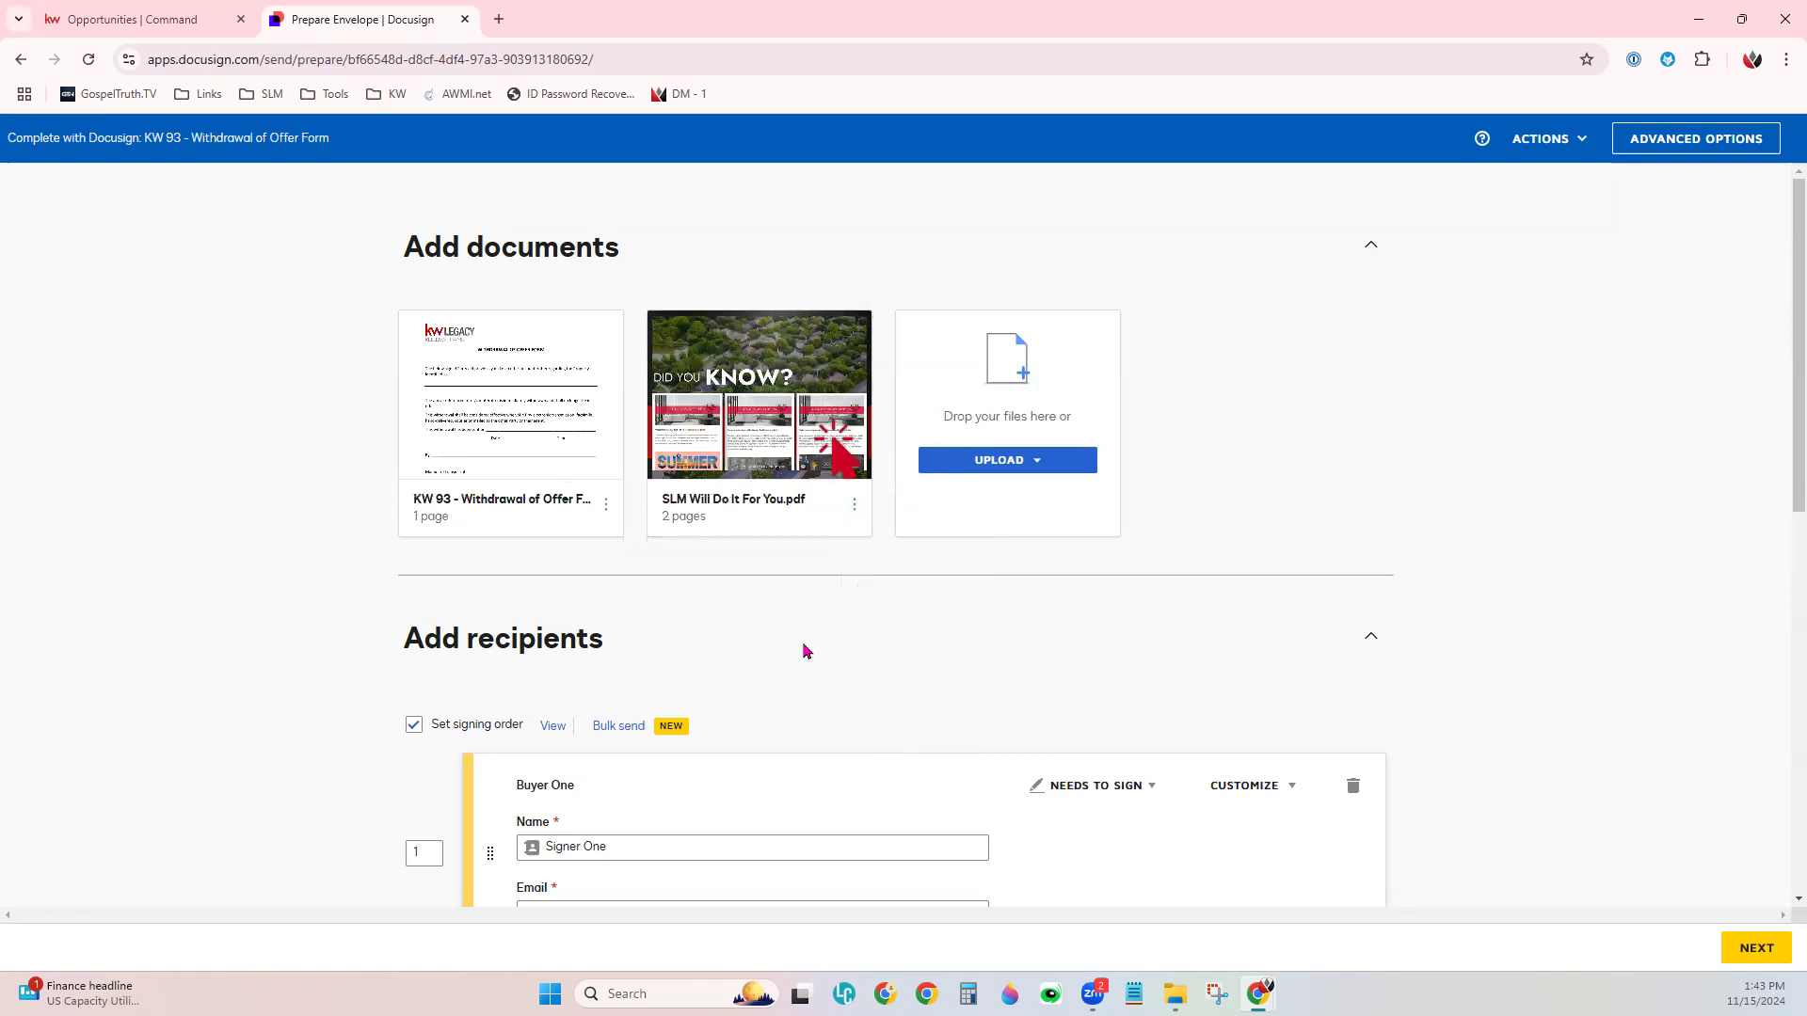
pyautogui.moveTo(661, 374)
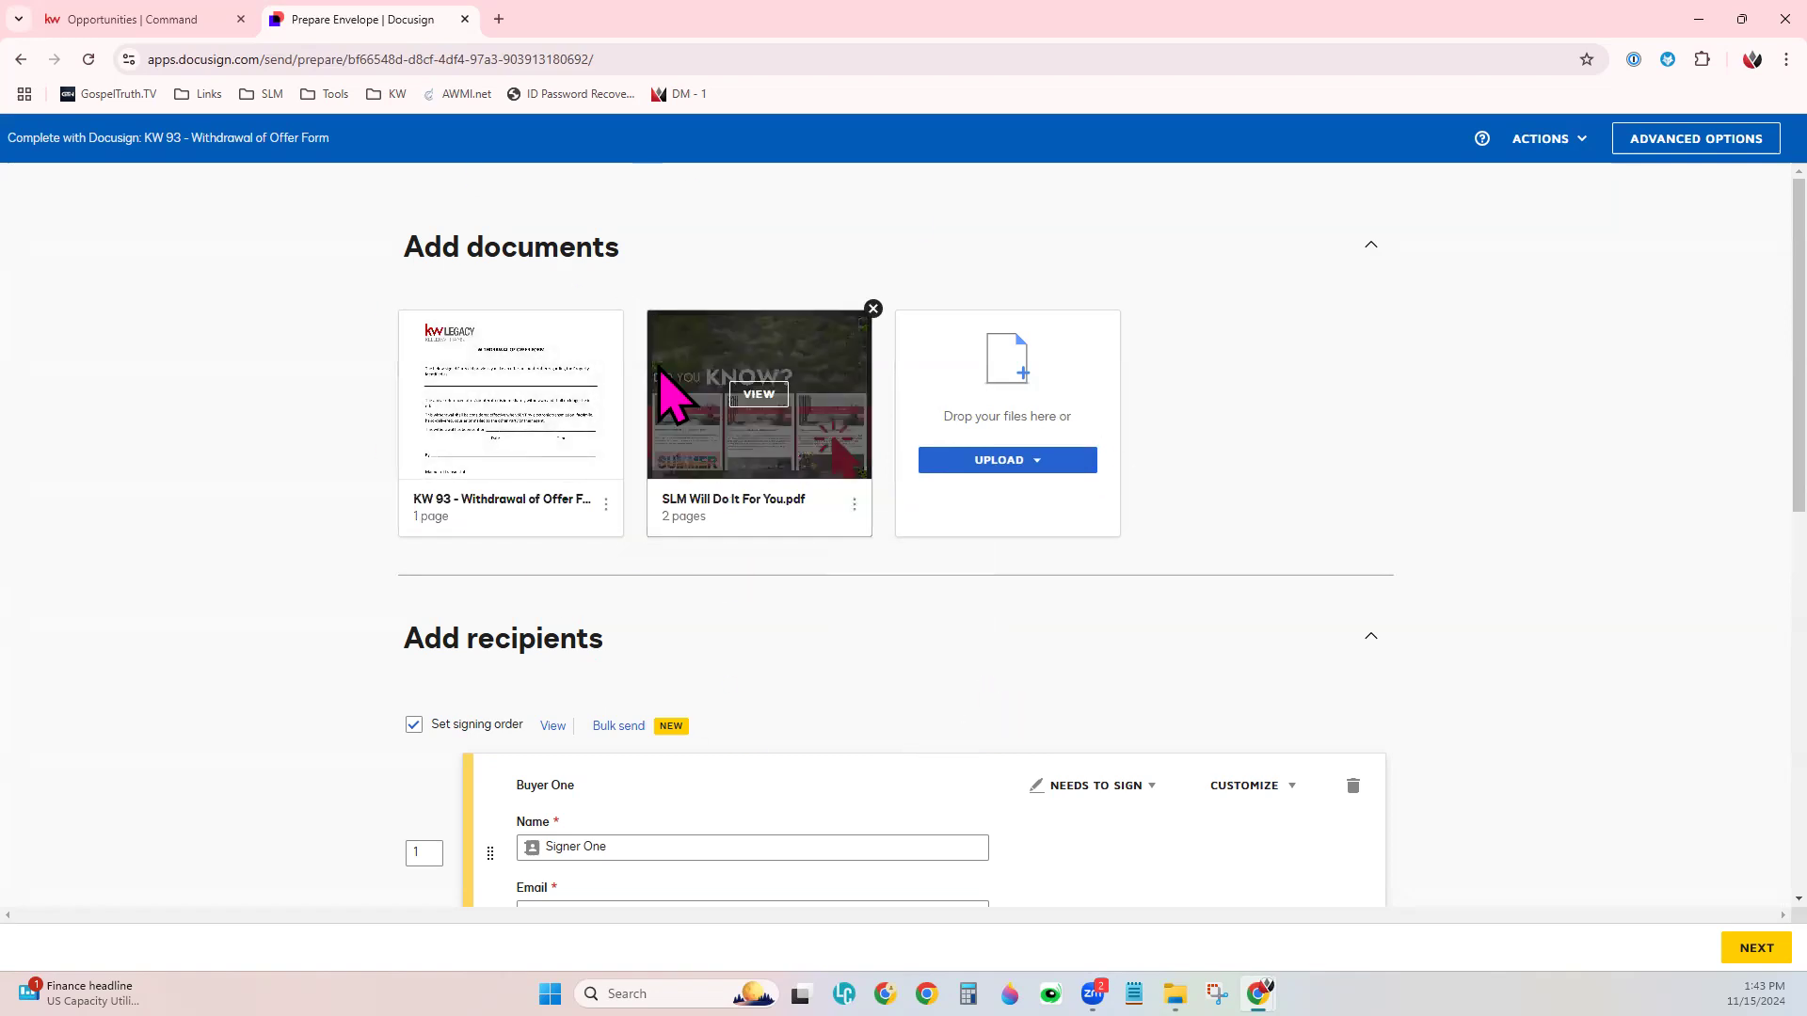
pyautogui.scroll(-4, 882, 630)
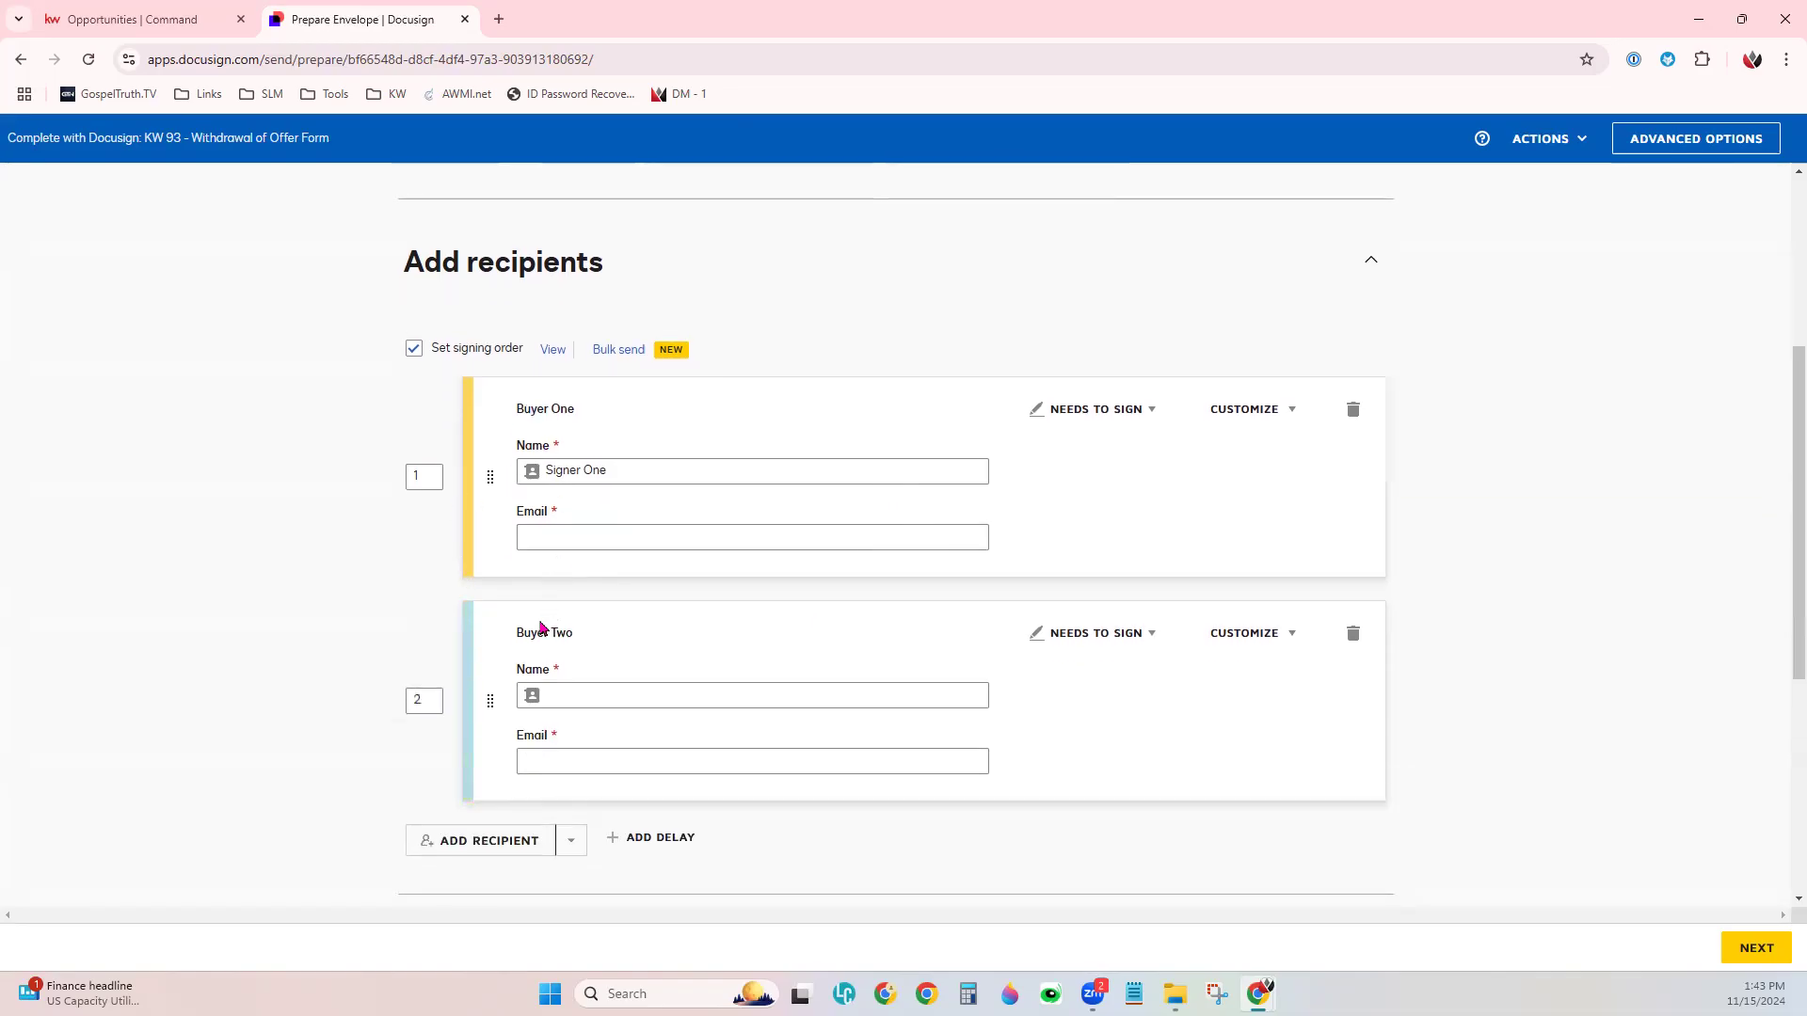
# Set the first recipient's name to Buyer One and enter their e-mail address
pyautogui.click(640, 475)
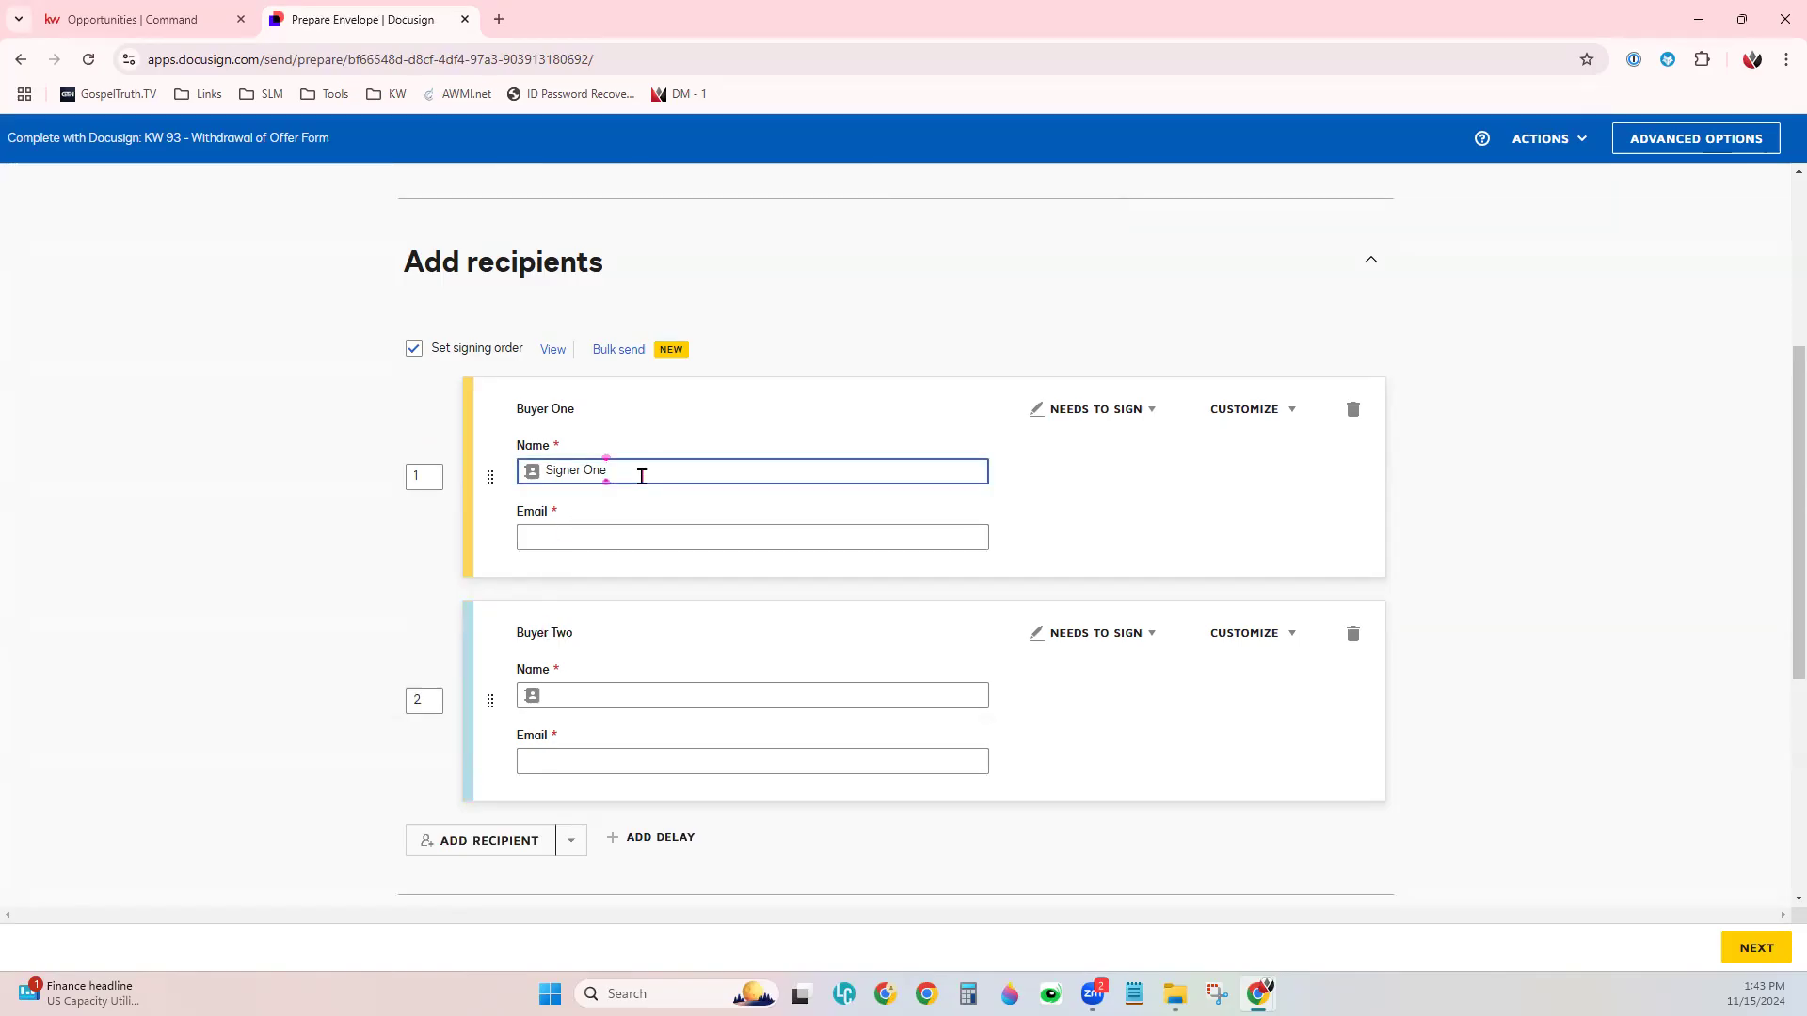
pyautogui.press('BackSpace')
pyautogui.press('BackSpace')
pyautogui.press('BackSpace')
pyautogui.press('BackSpace')
pyautogui.press('BackSpace')
pyautogui.press('BackSpace')
pyautogui.press('BackSpace')
pyautogui.press('BackSpace')
pyautogui.press('BackSpace')
pyautogui.press('BackSpace')
pyautogui.write('Buyer One')
pyautogui.press('Tab')
pyautogui.write('F')
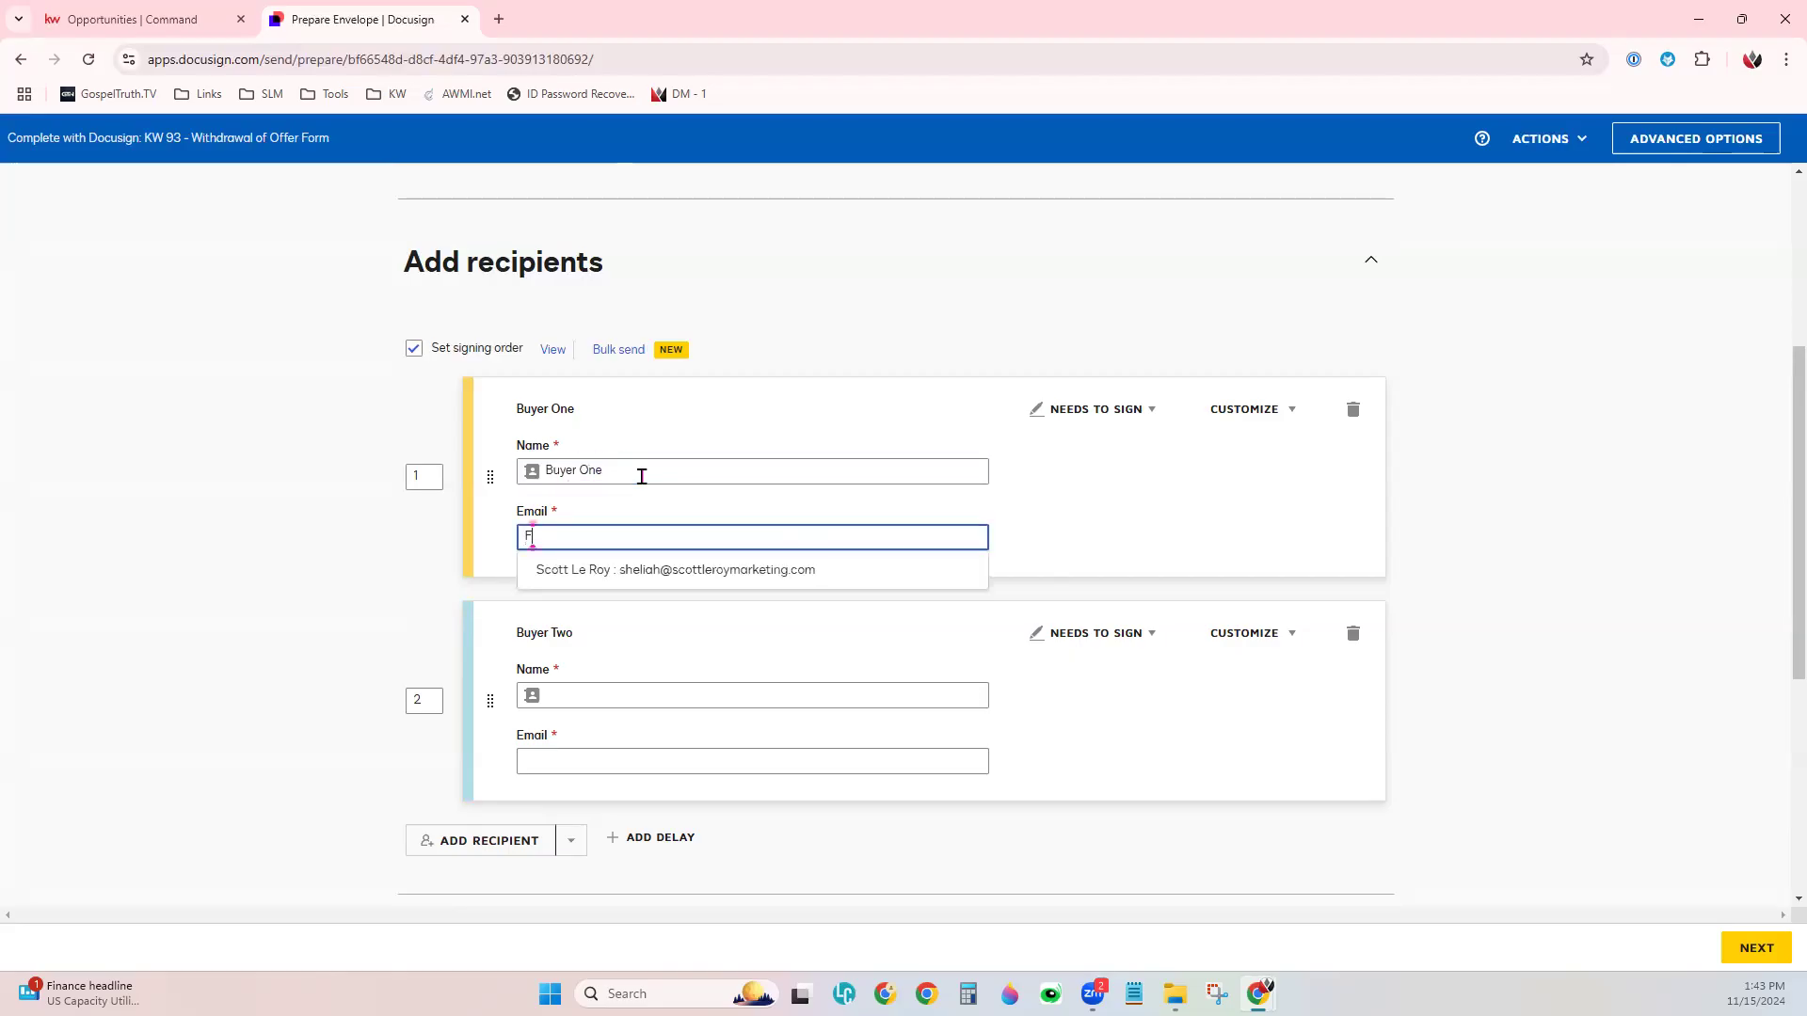
pyautogui.write('ake@noemail.com')
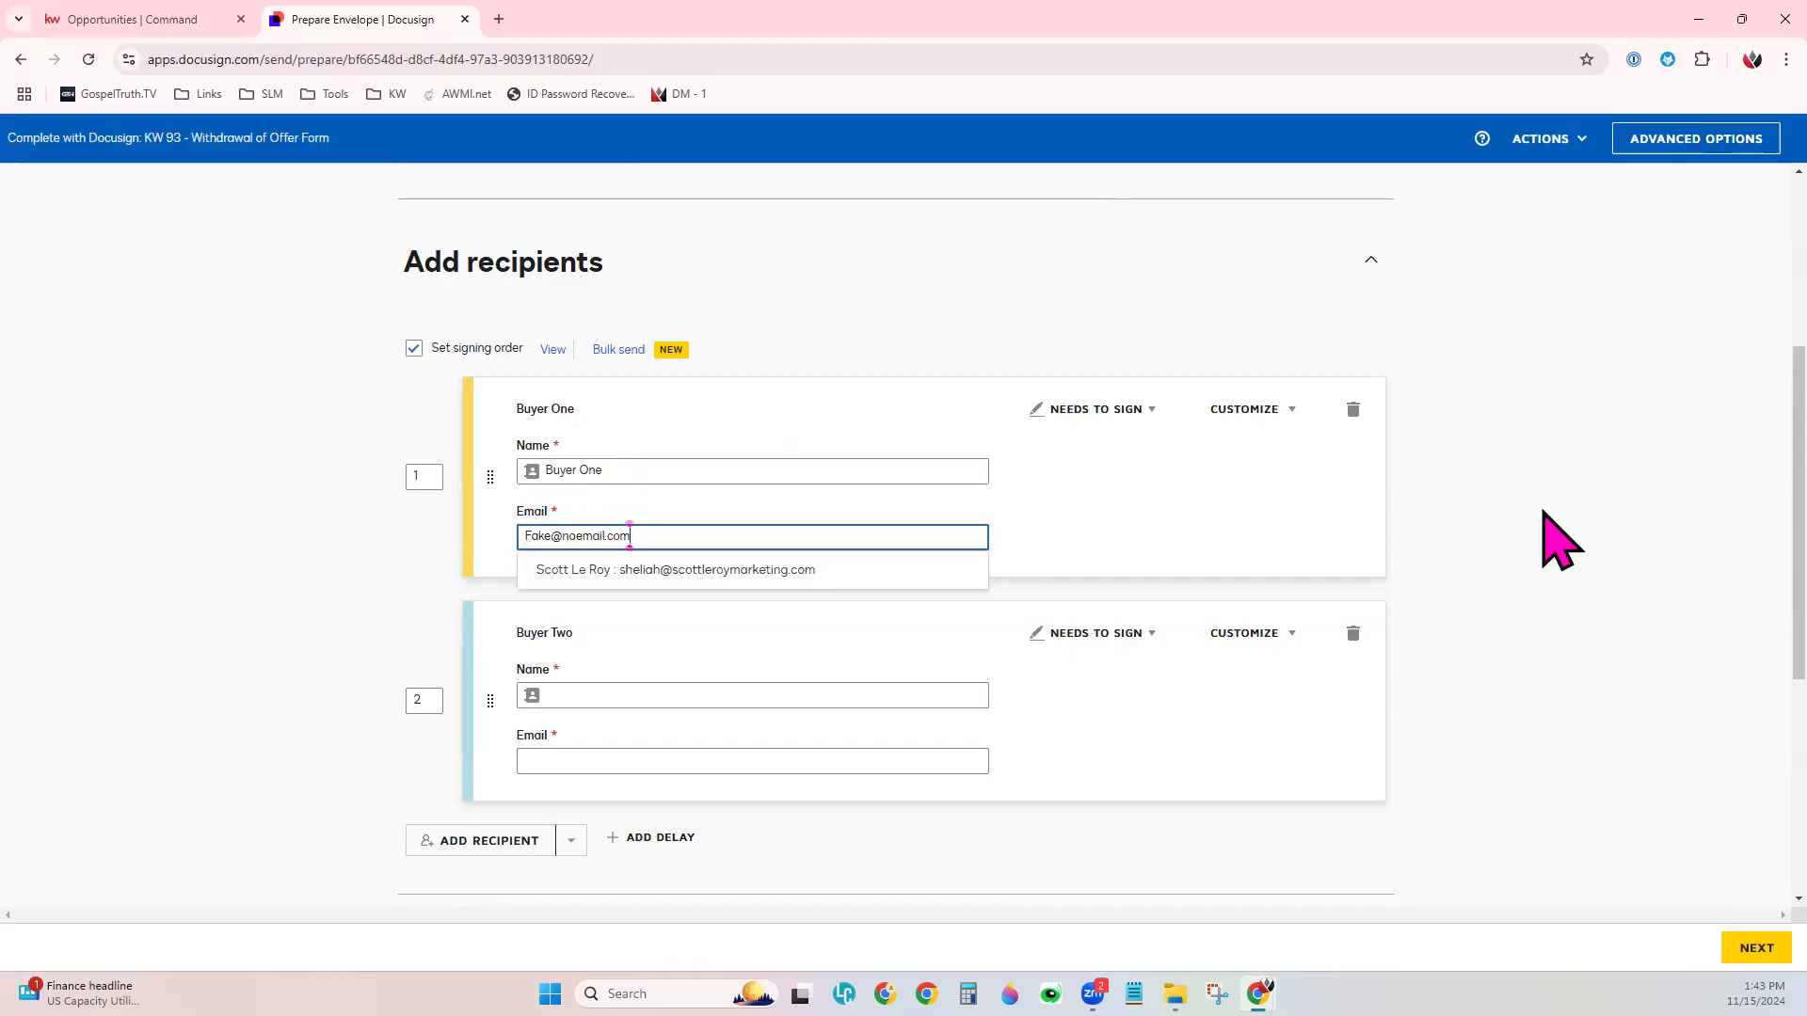
# Name the second recipient Buyer Two and enter their own e-mail address
pyautogui.click(1057, 577)
pyautogui.click(683, 706)
pyautogui.write('Buyer One')
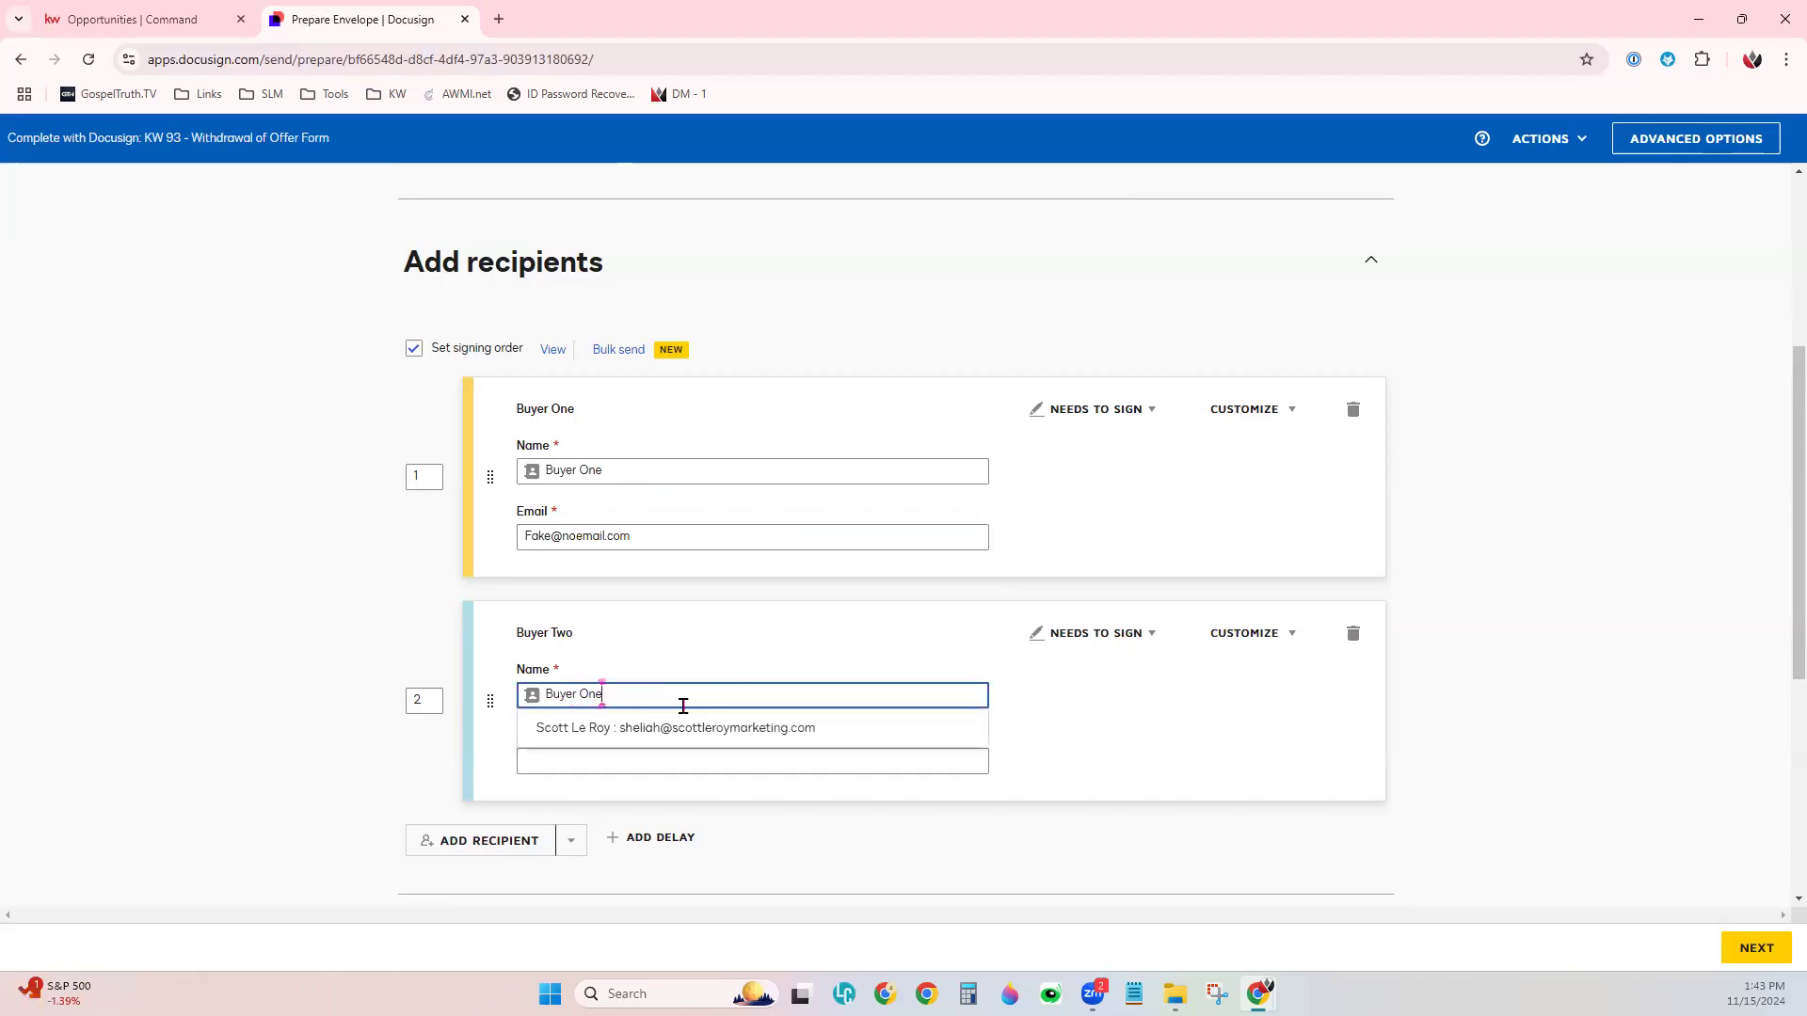
pyautogui.press('BackSpace')
pyautogui.press('BackSpace')
pyautogui.press('BackSpace')
pyautogui.write('Two')
pyautogui.click(984, 753)
pyautogui.click(973, 752)
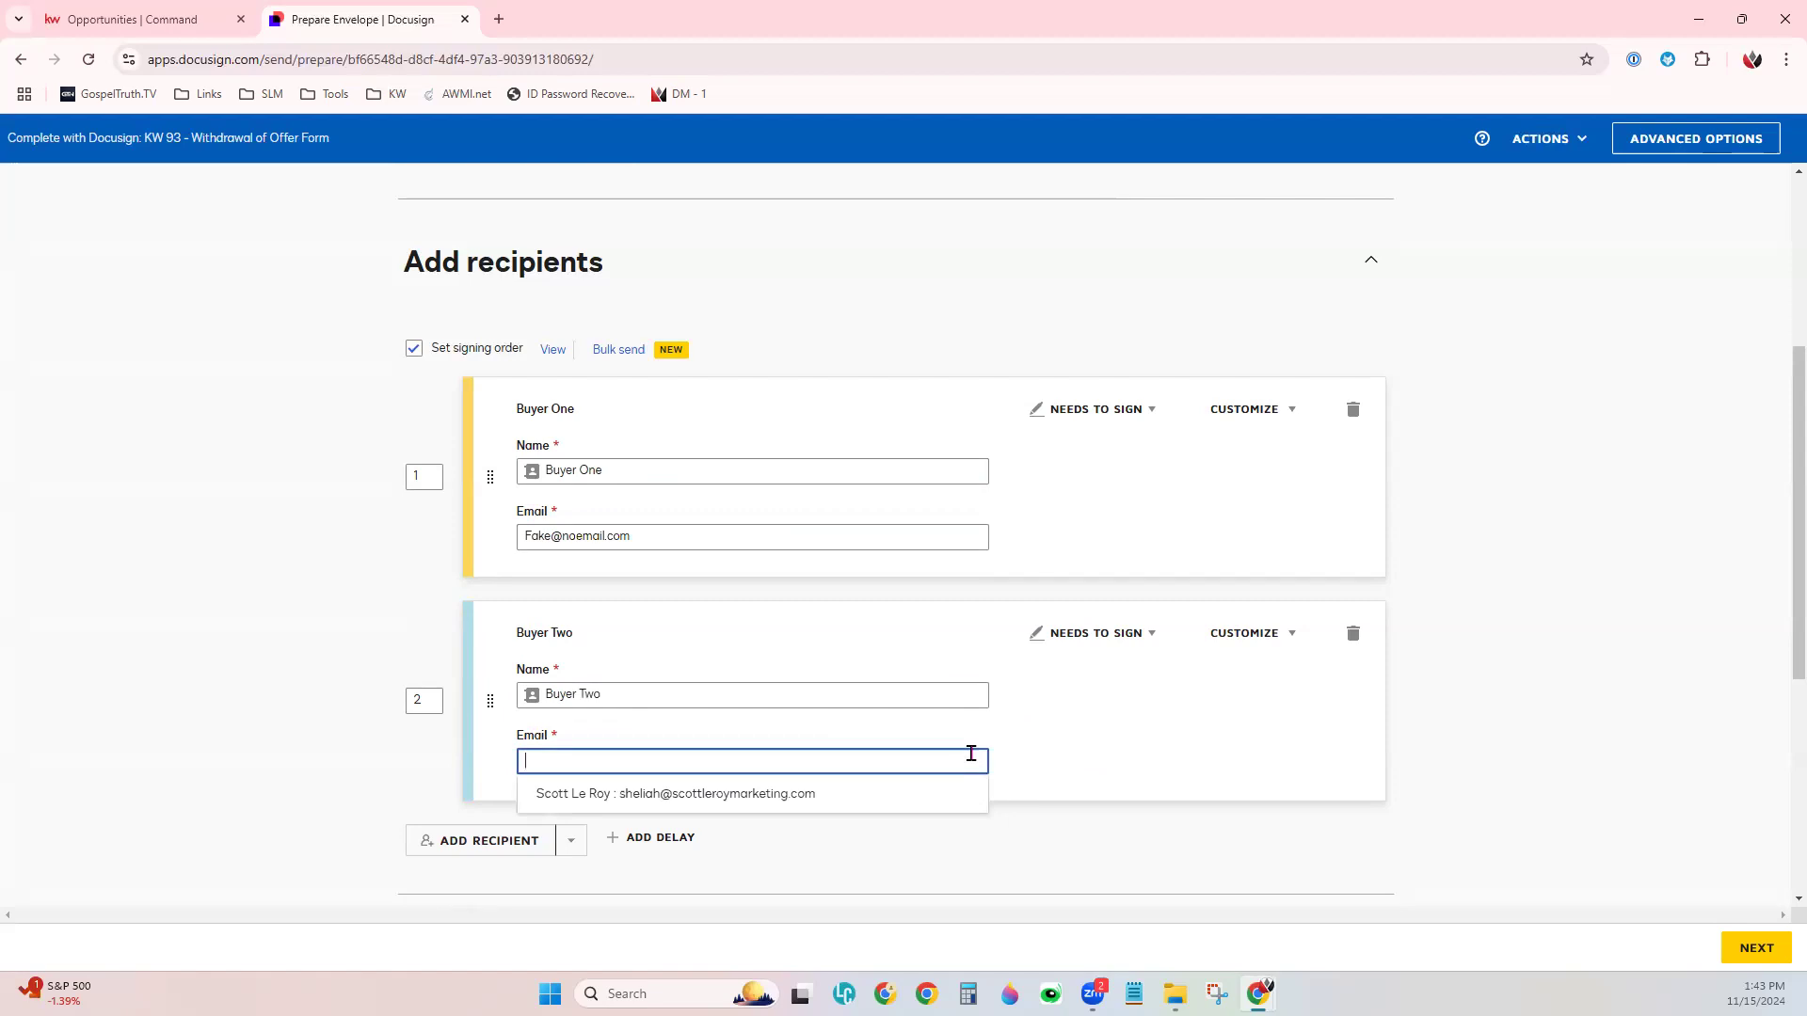
pyautogui.write('TwoFake@noemail.com')
pyautogui.click(1097, 752)
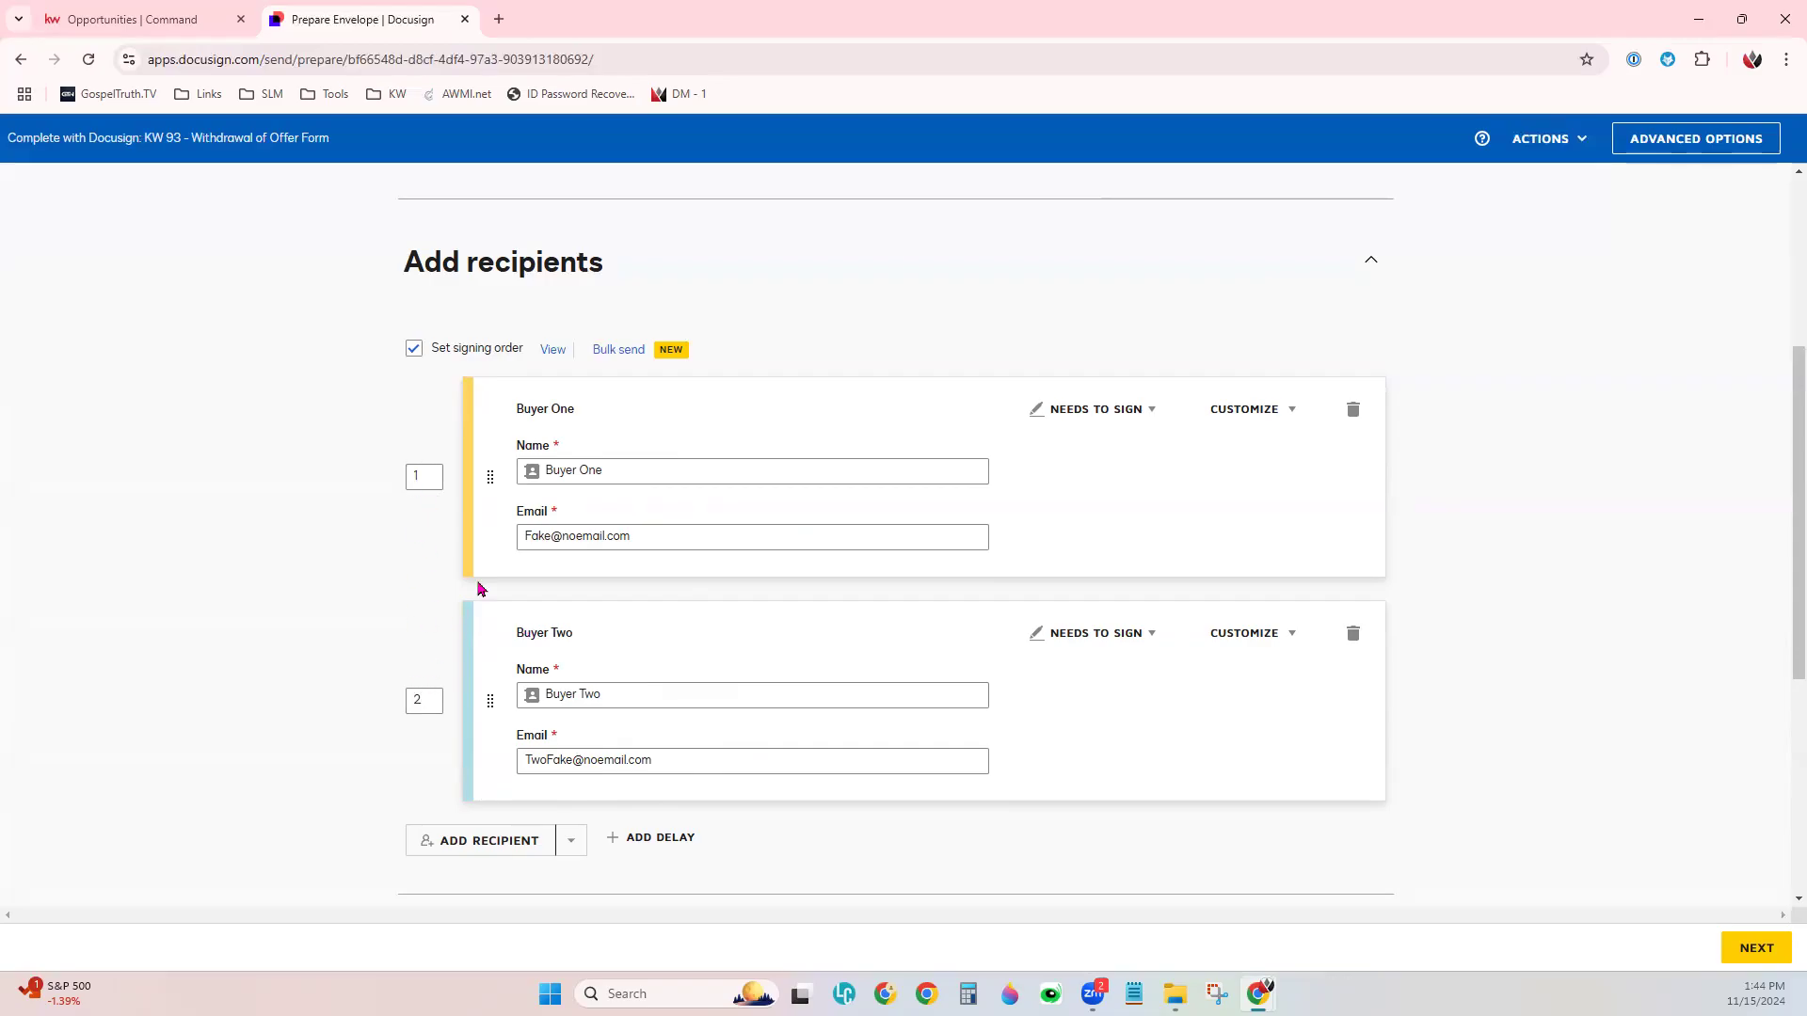
pyautogui.moveTo(496, 505)
pyautogui.mouseDown()
pyautogui.moveTo(520, 580)
pyautogui.moveTo(499, 693)
pyautogui.moveTo(461, 722)
pyautogui.moveTo(594, 670)
pyautogui.moveTo(565, 536)
pyautogui.moveTo(506, 533)
pyautogui.mouseUp()
pyautogui.click(414, 349)
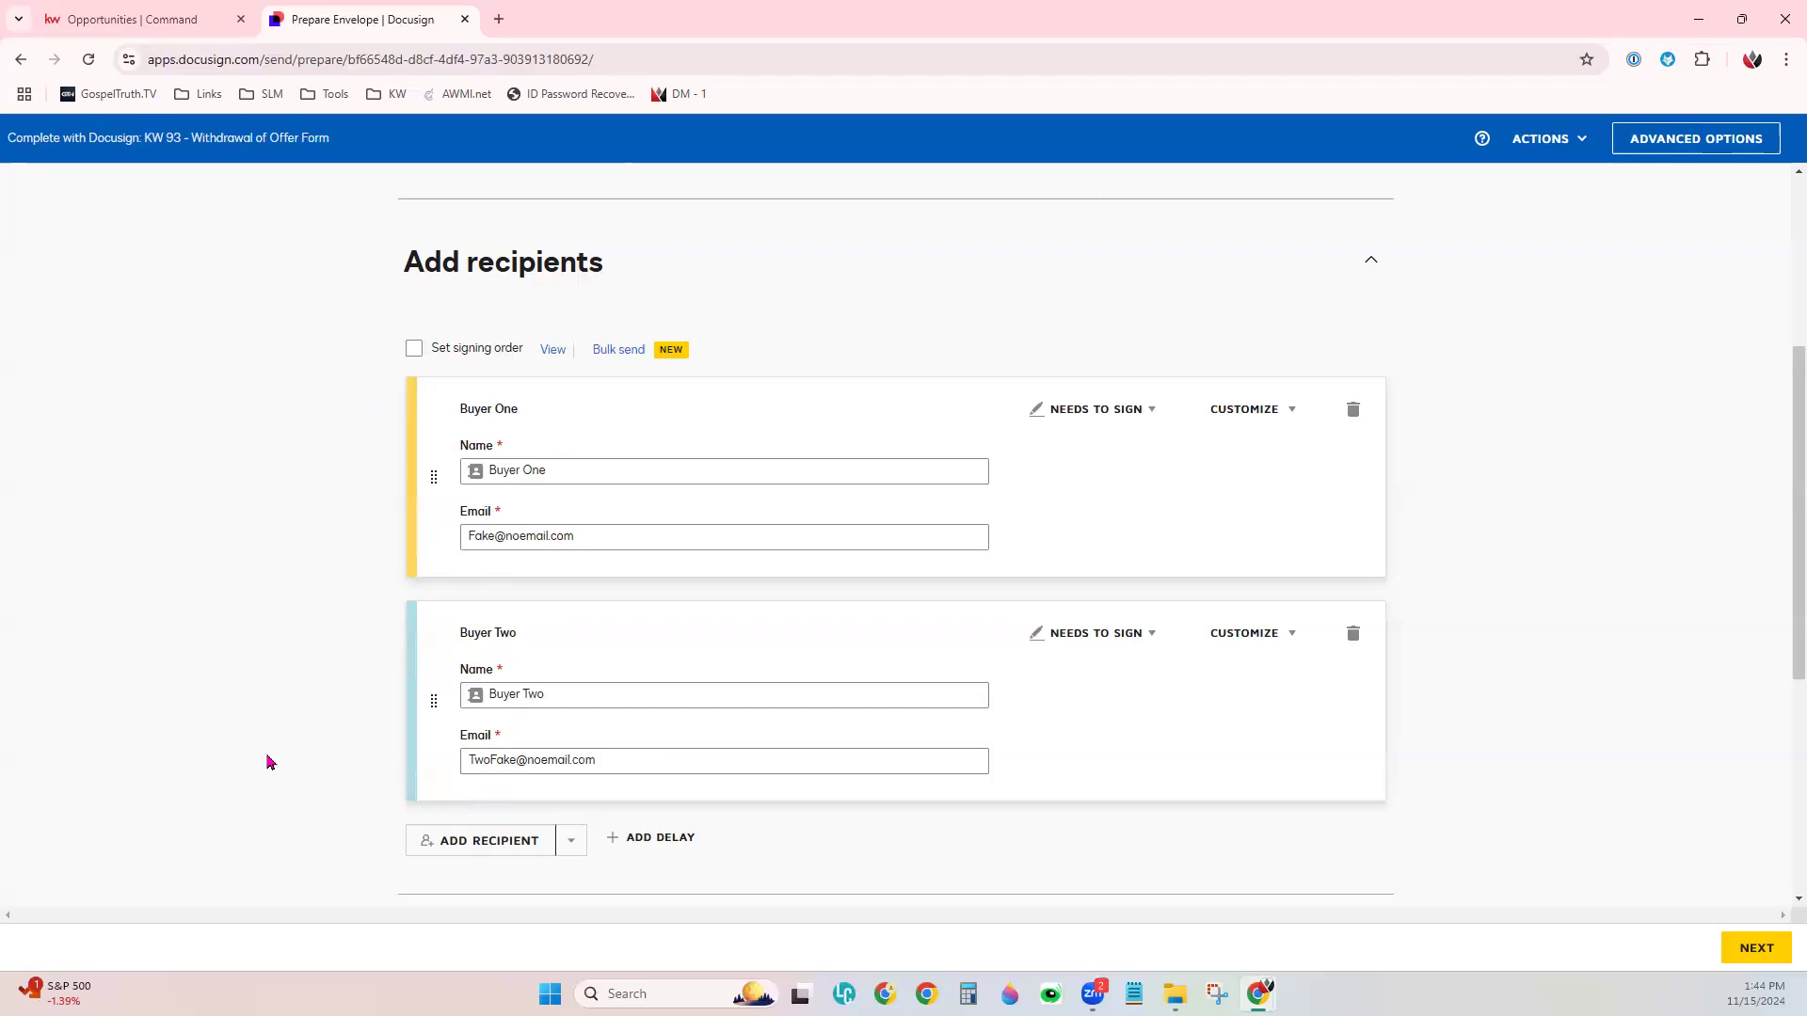
pyautogui.click(414, 349)
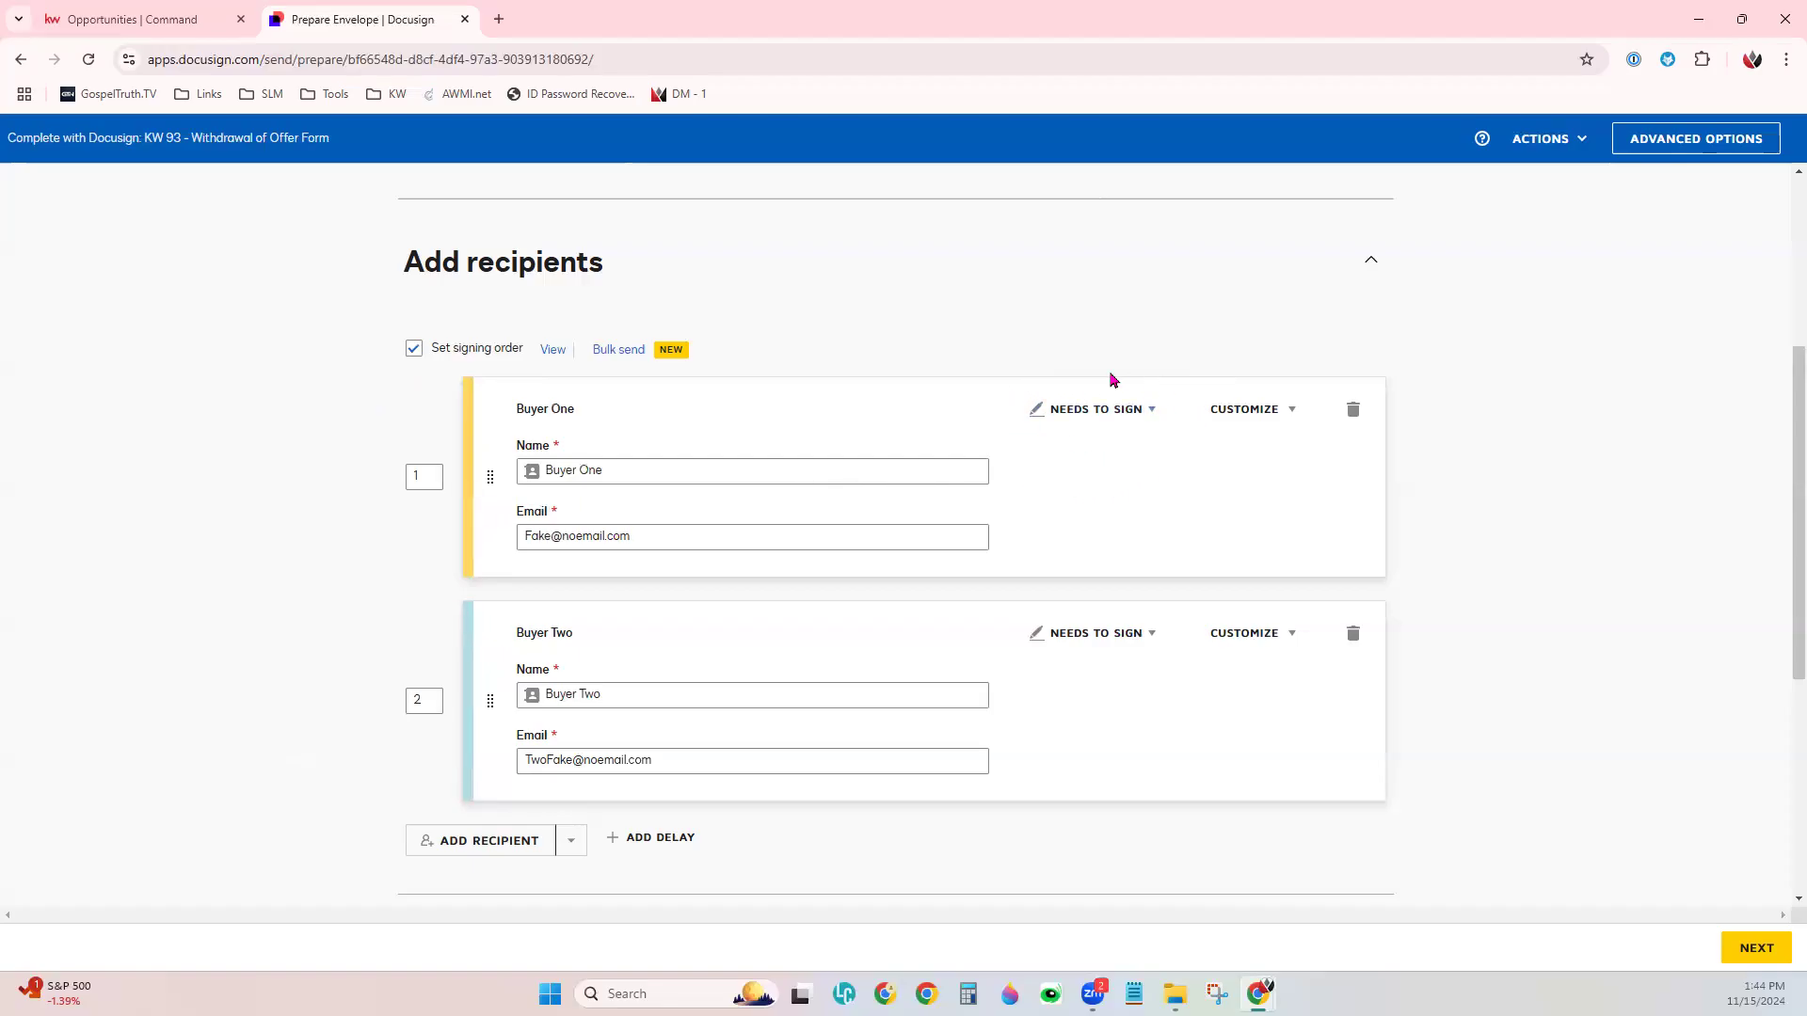
pyautogui.click(1151, 415)
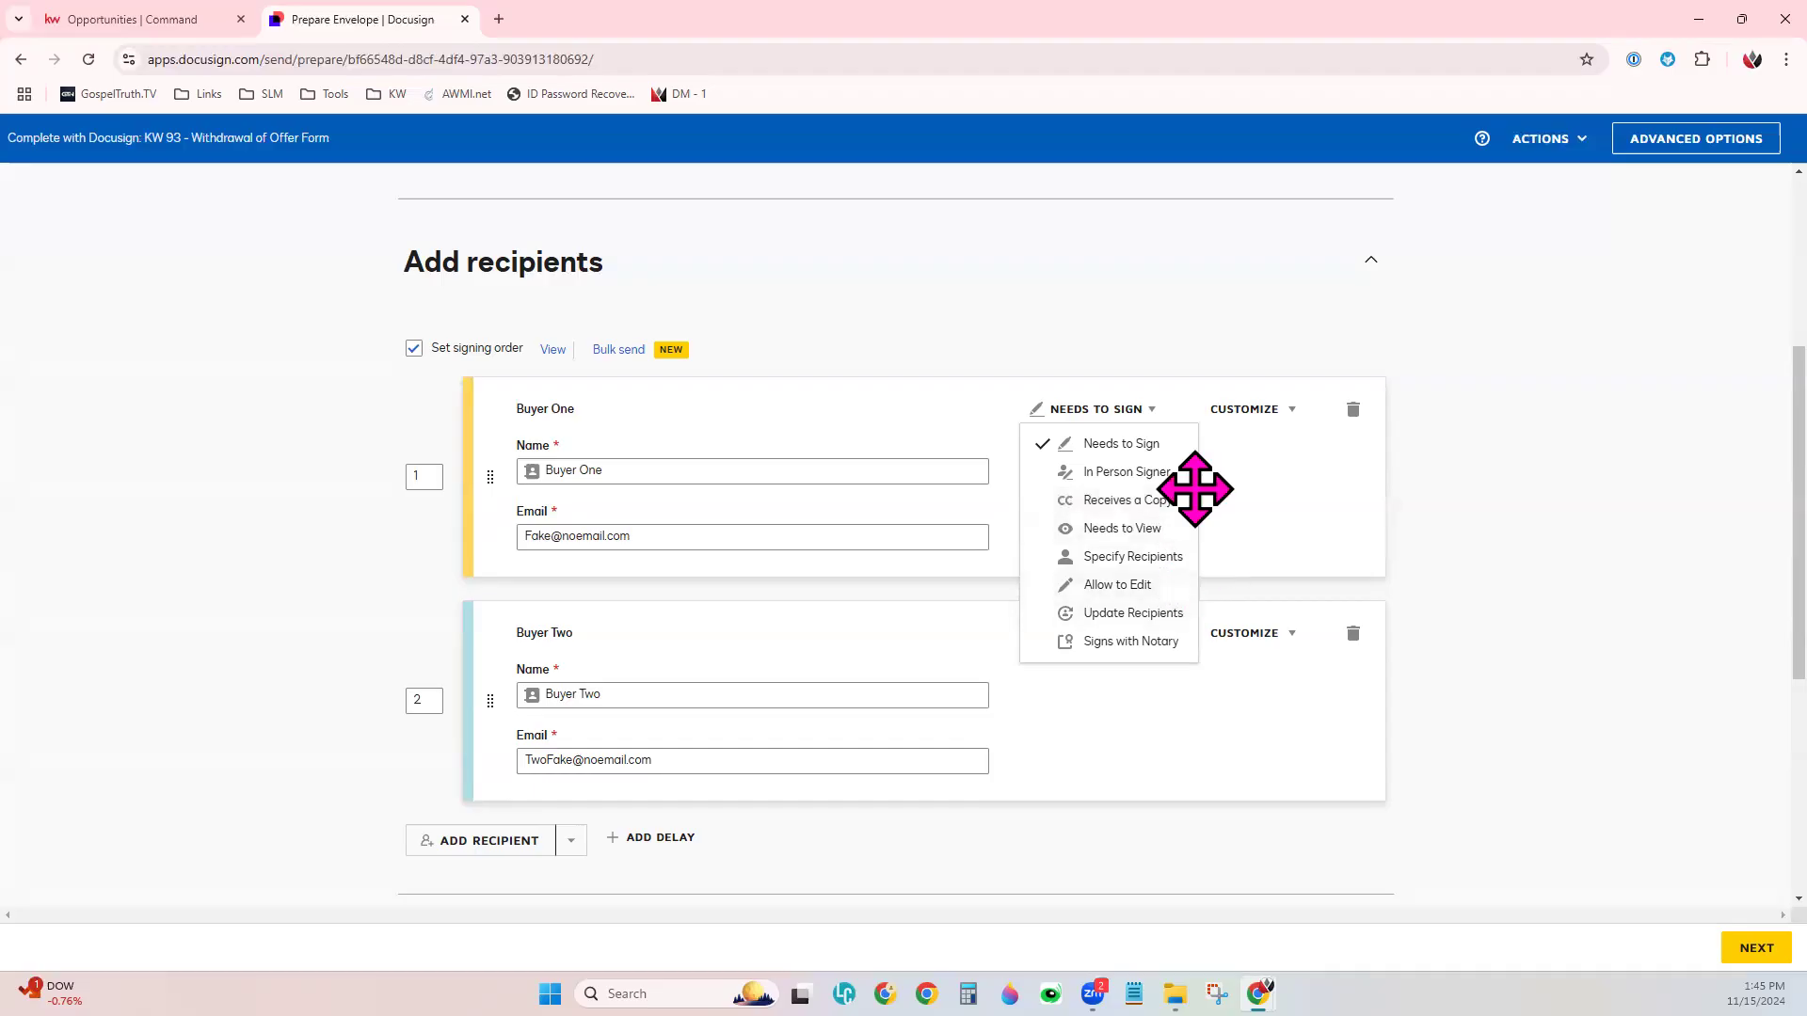
pyautogui.click(1115, 741)
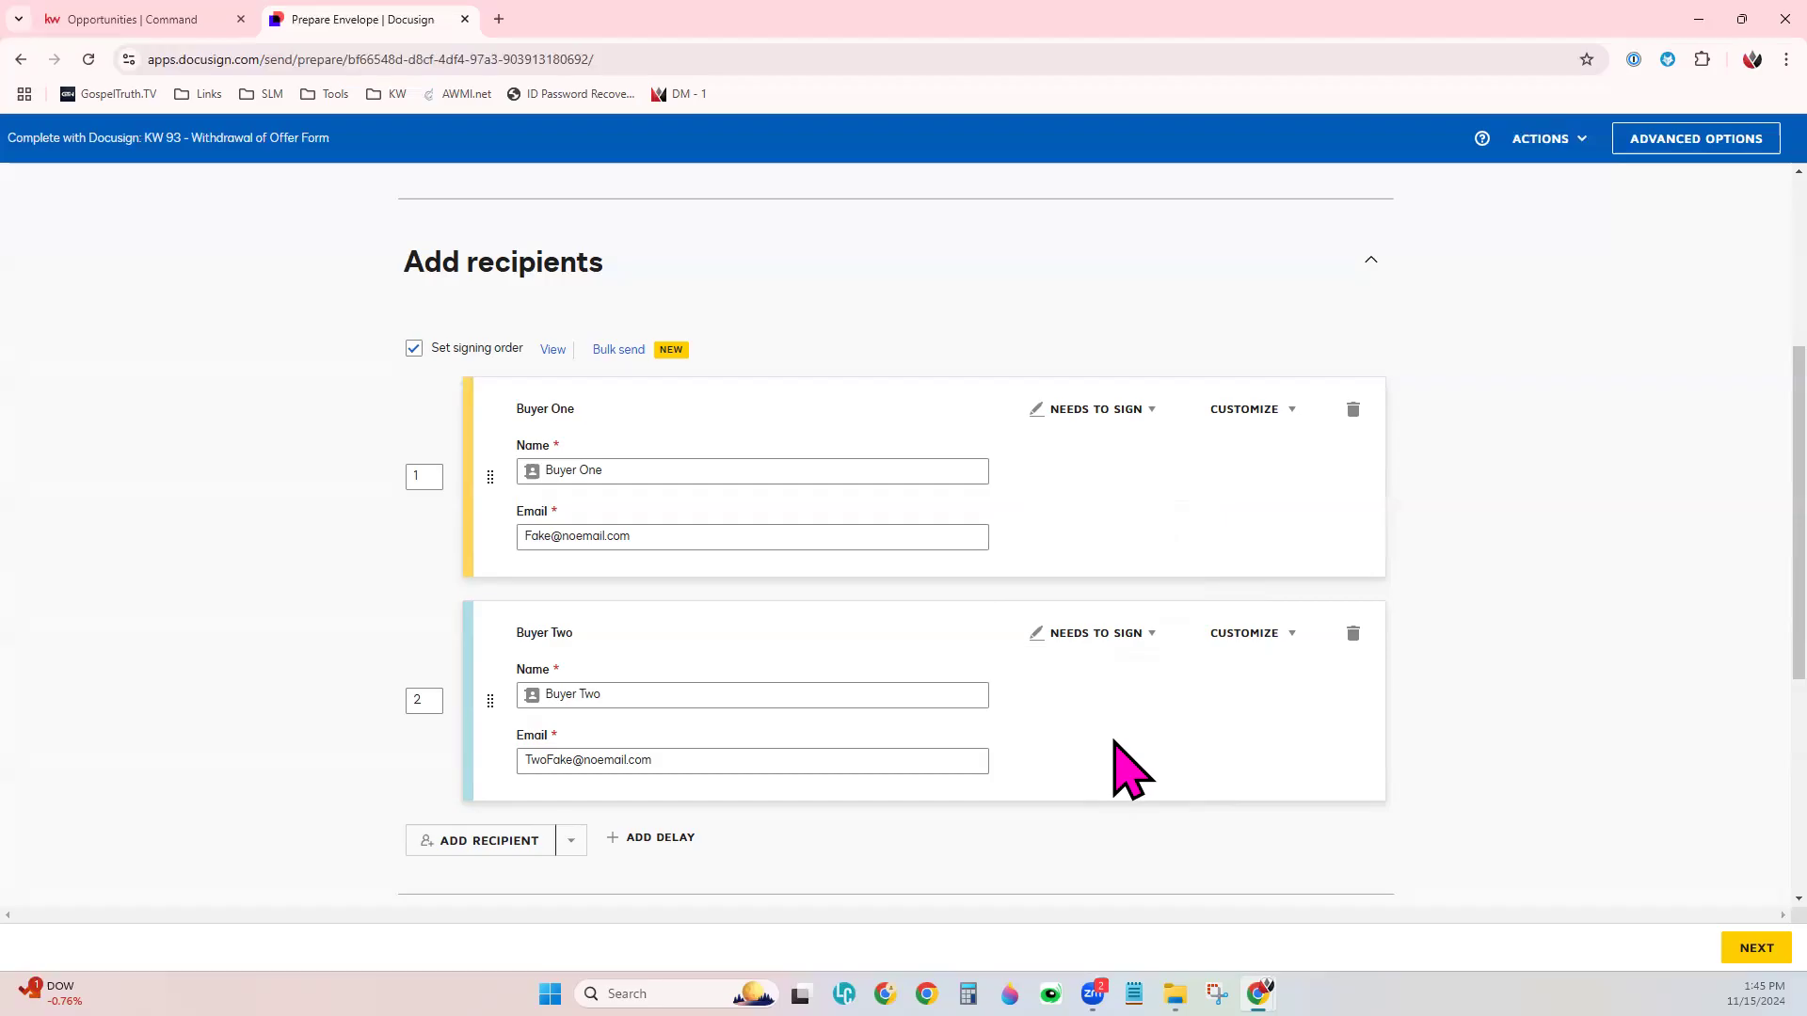
pyautogui.scroll(-3, 1120, 752)
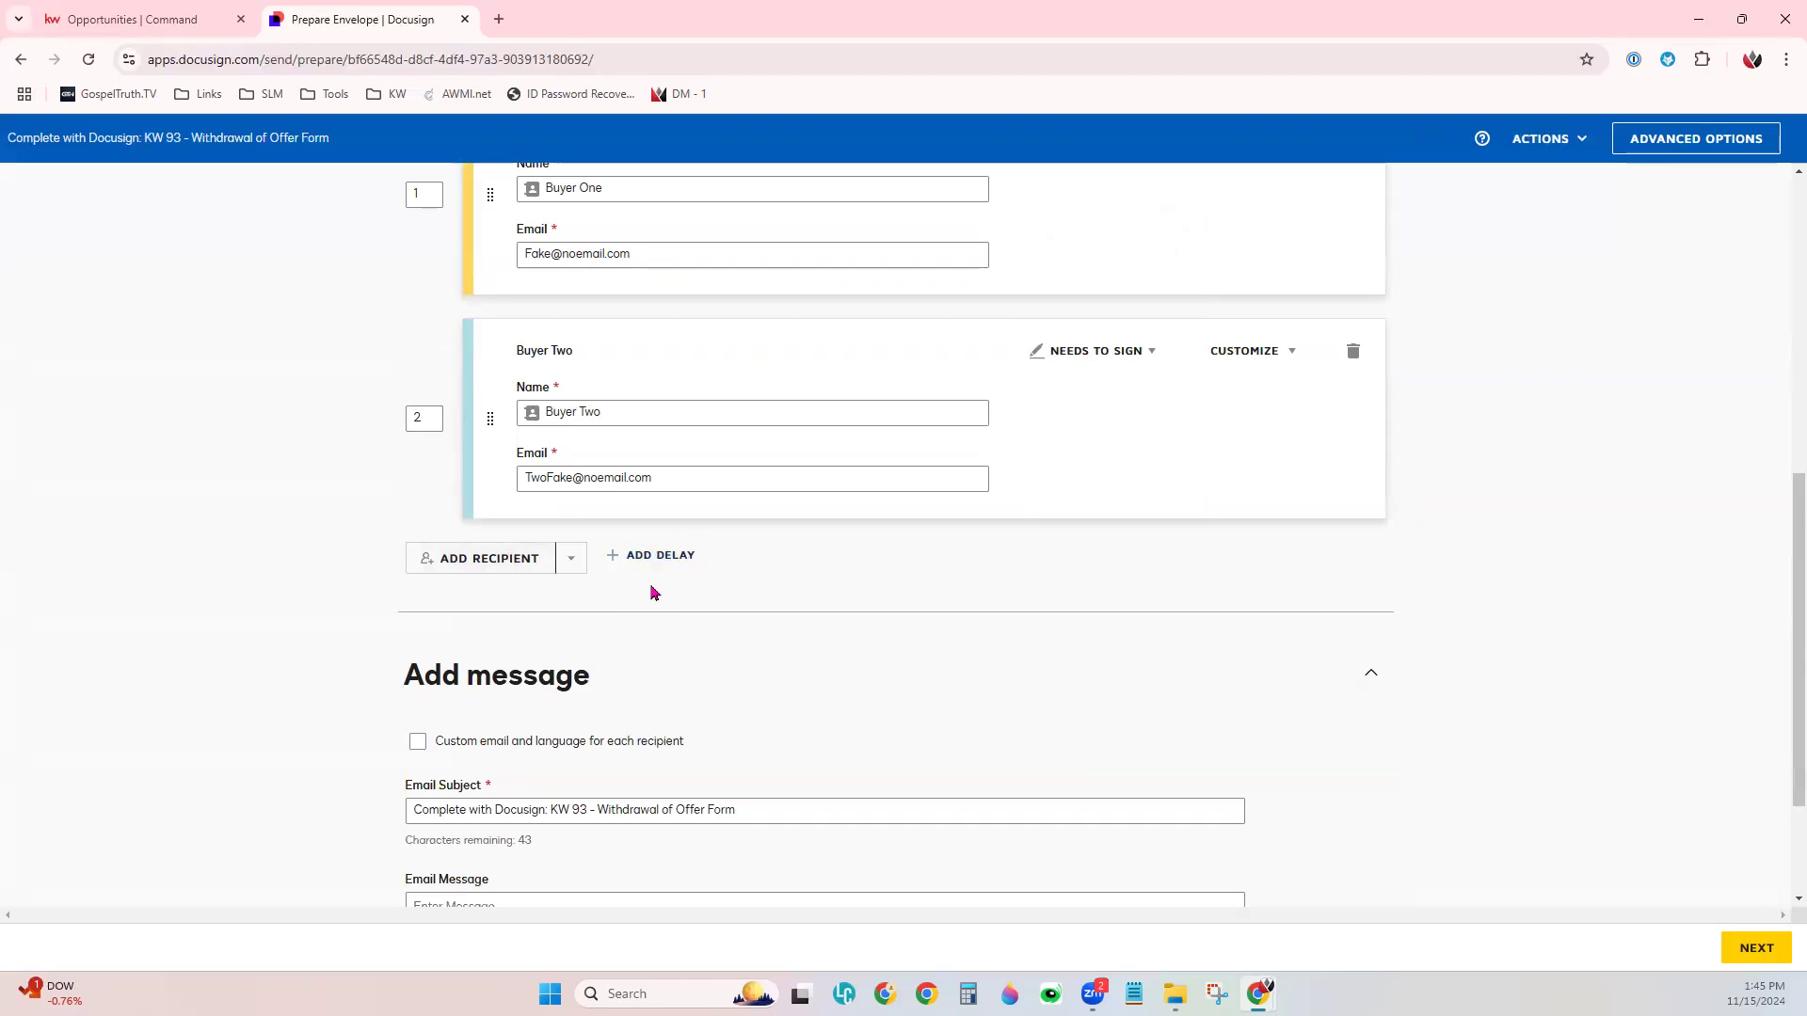
# Review the e-mail subject and message fields for the envelope
pyautogui.scroll(-1, 746, 679)
pyautogui.scroll(-1, 746, 679)
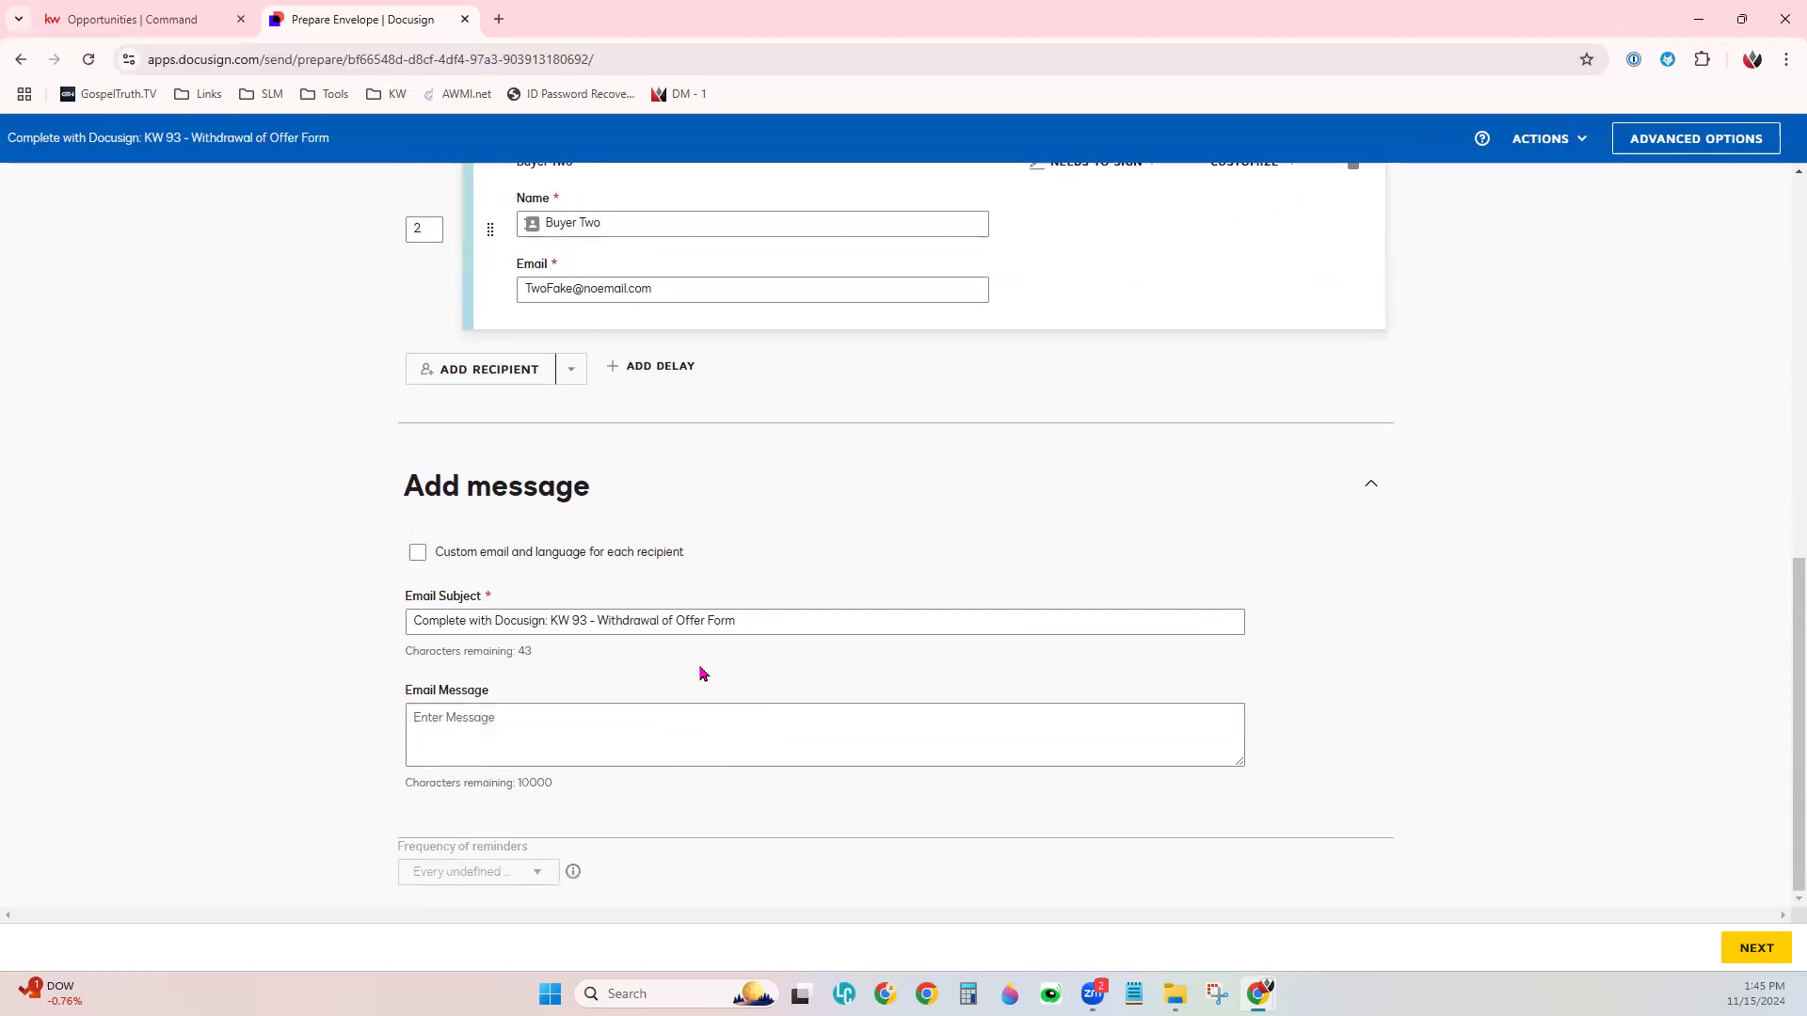
pyautogui.click(525, 739)
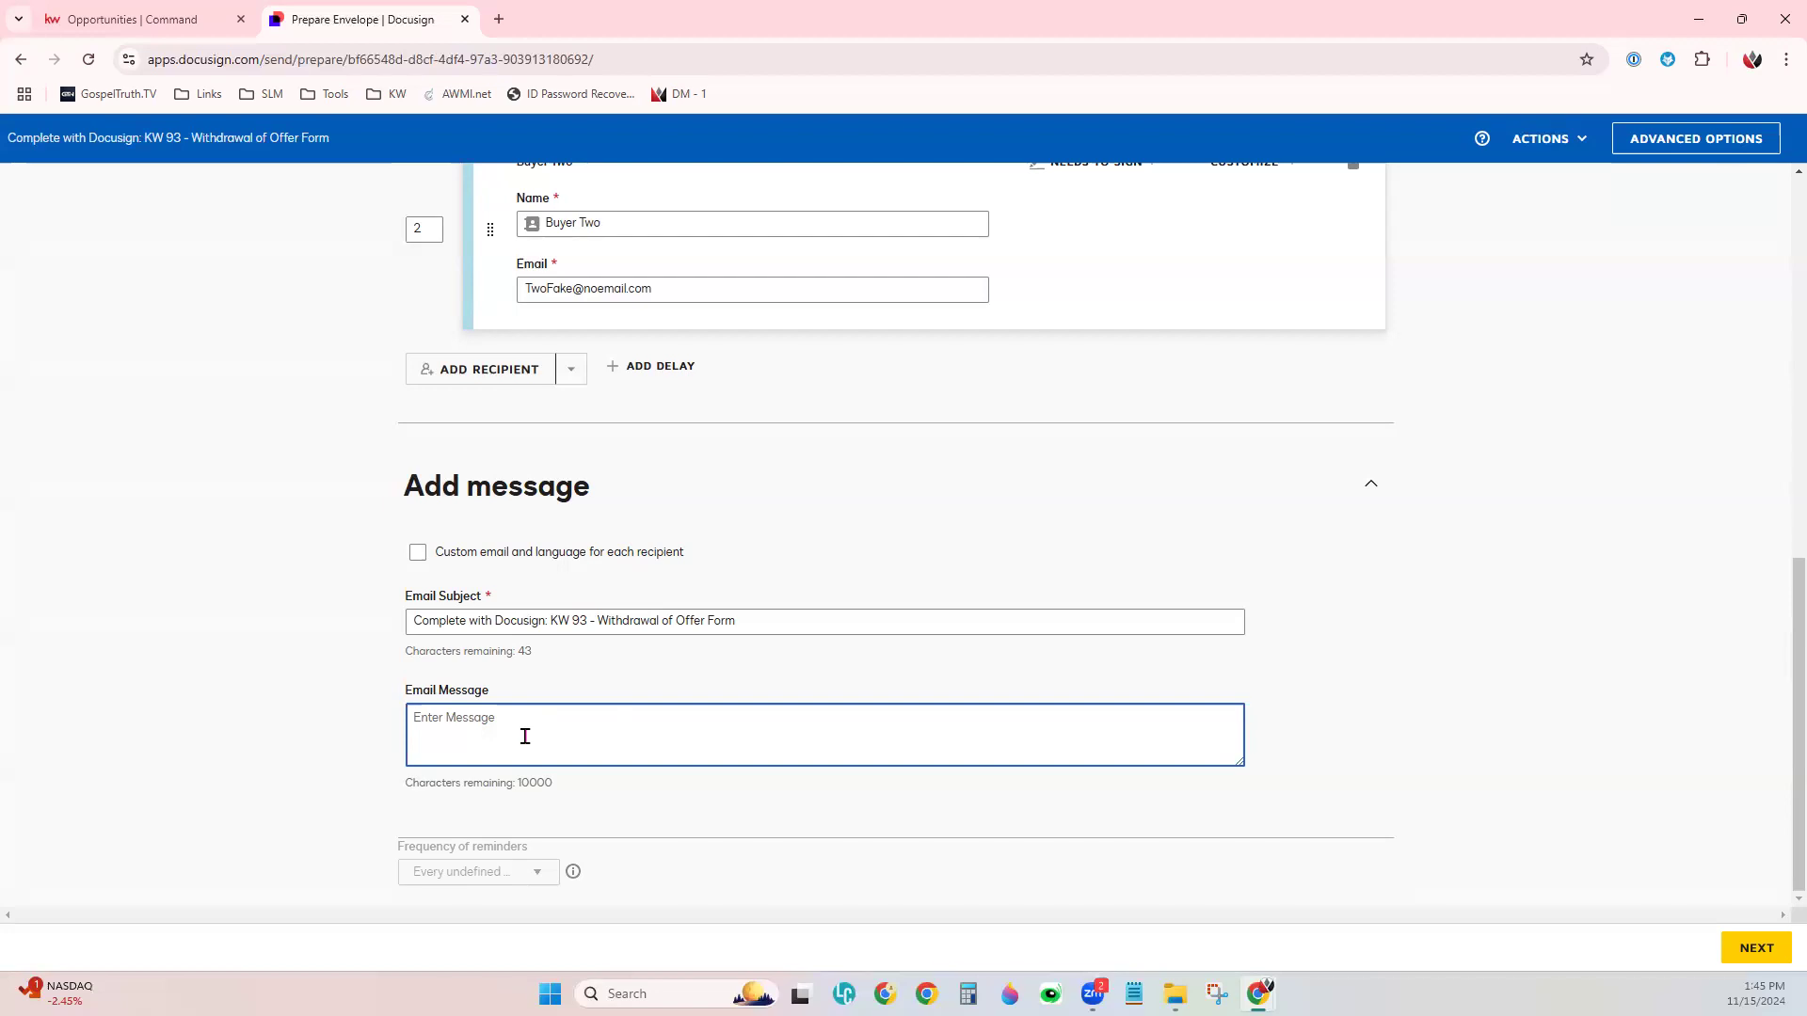
pyautogui.click(480, 621)
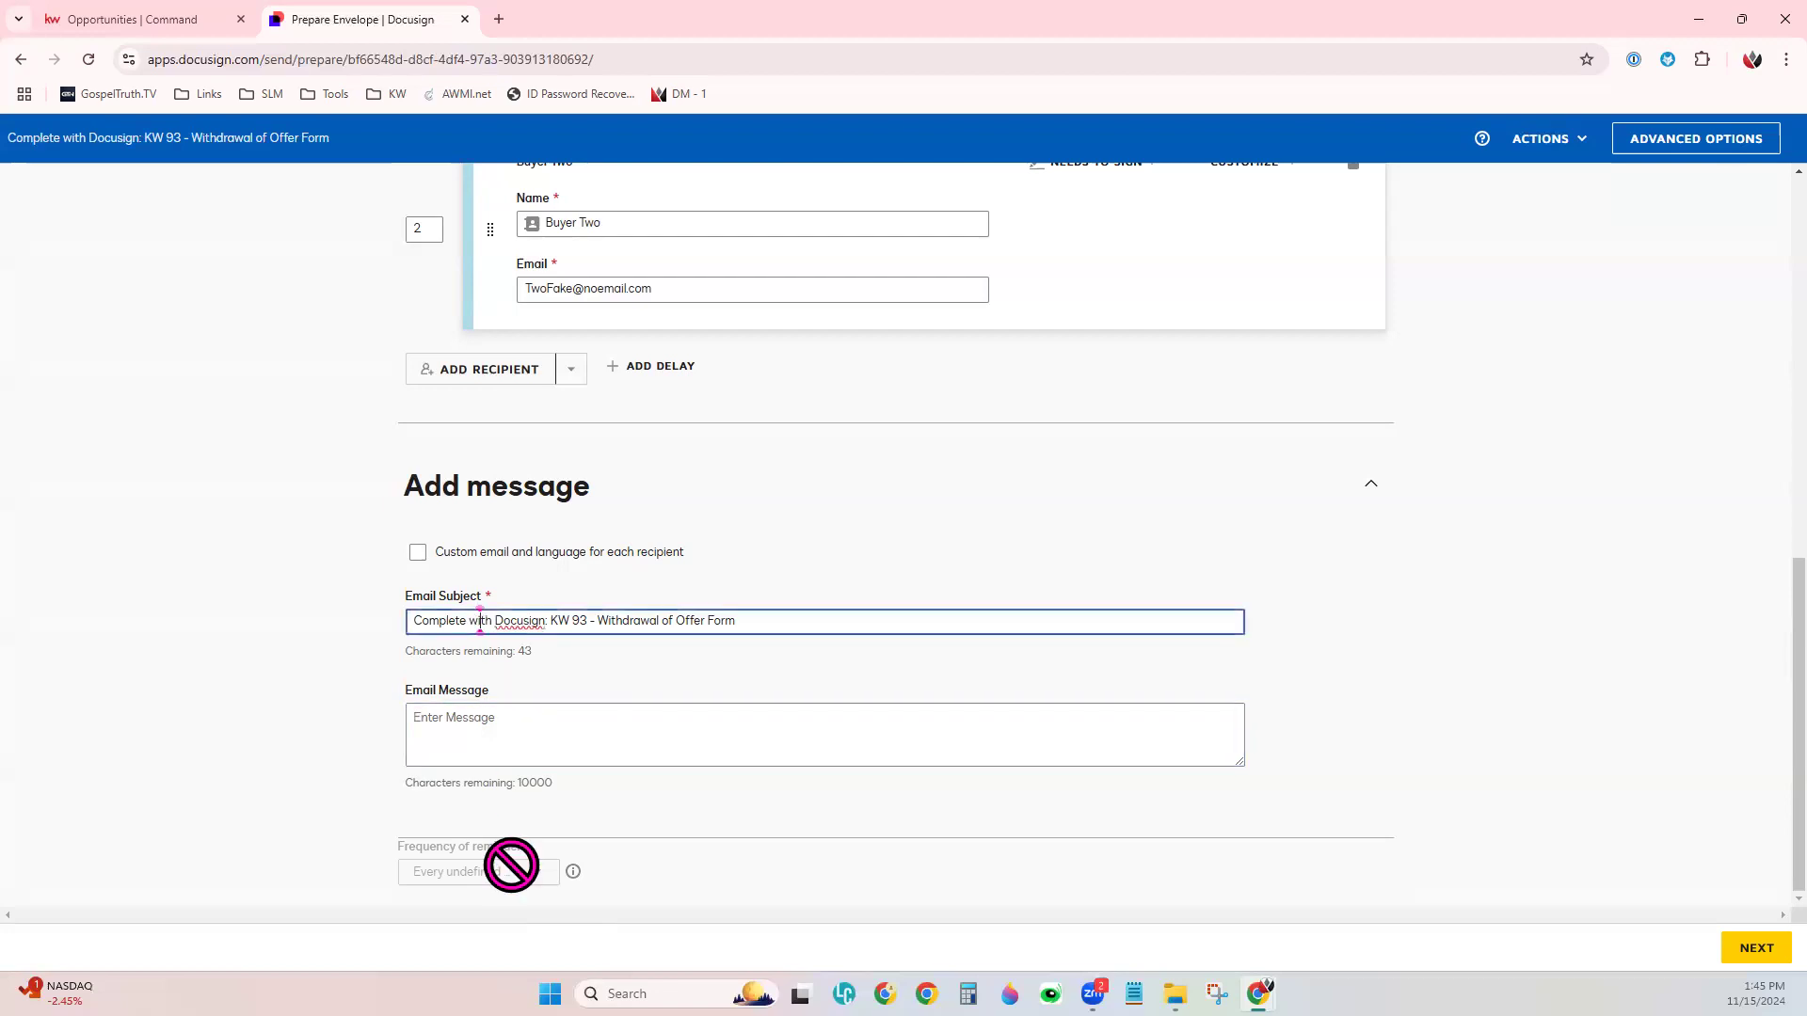
pyautogui.click(535, 748)
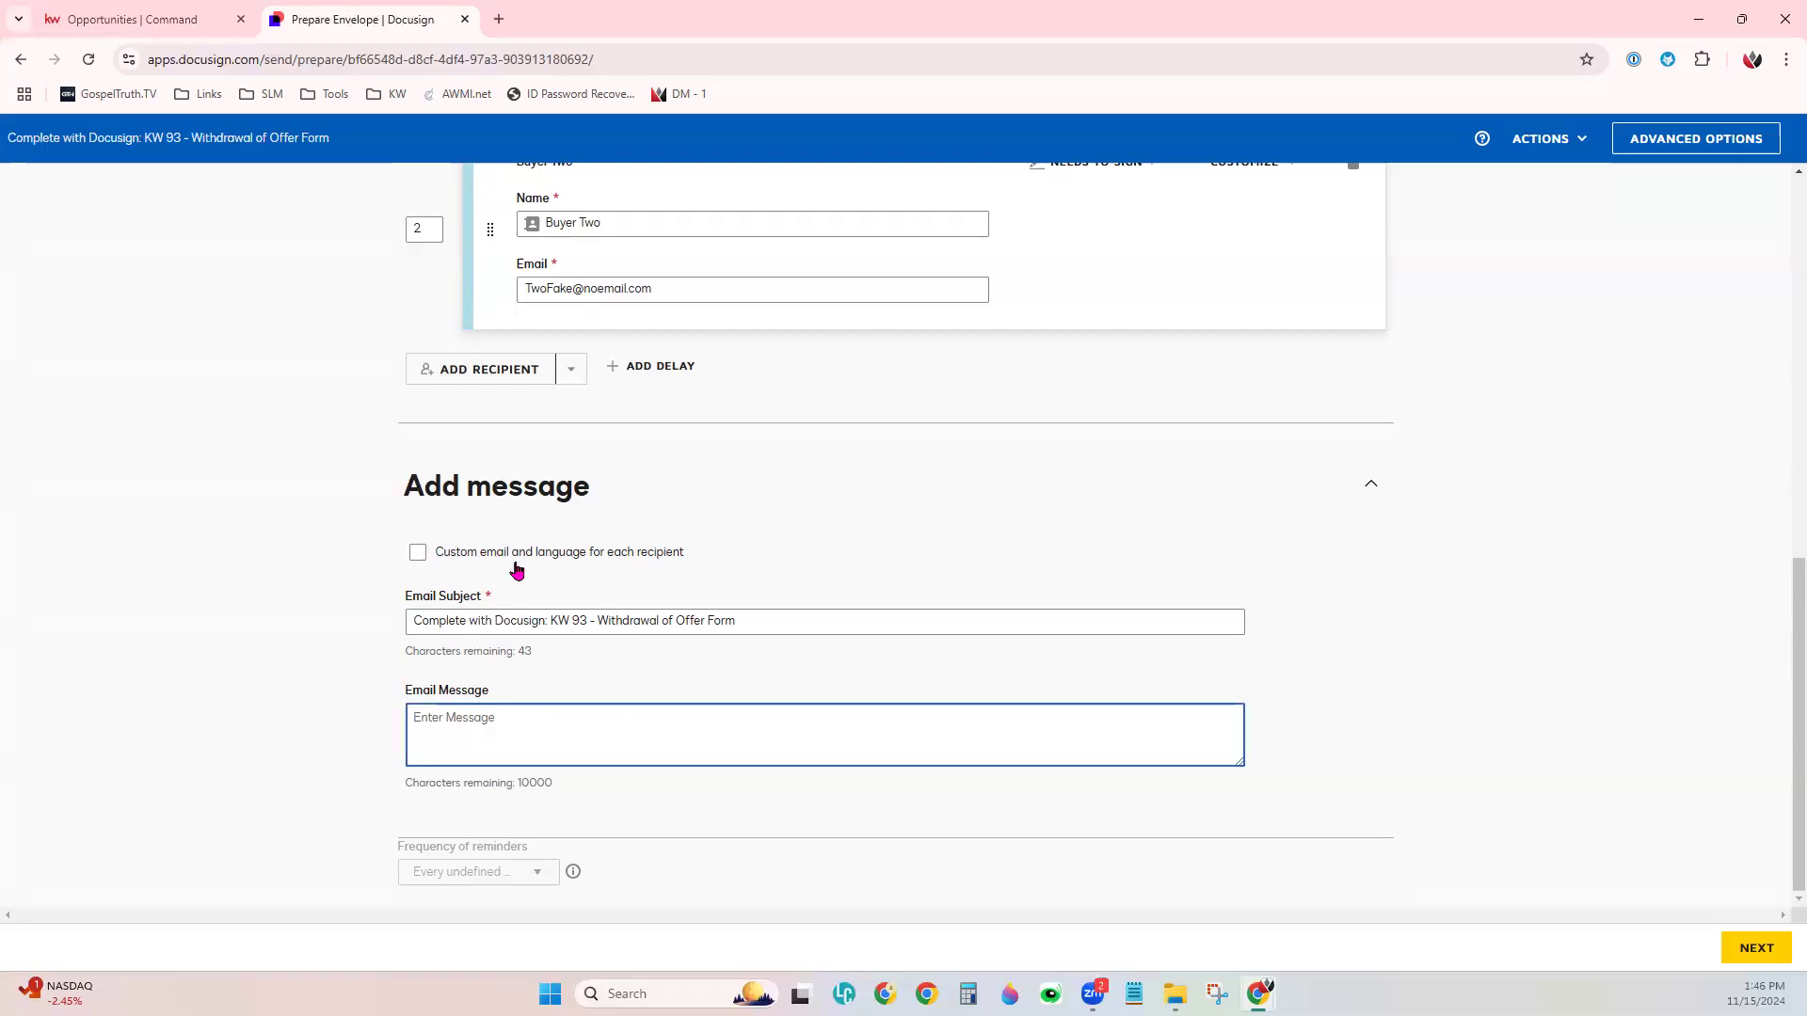
# Try per-recipient e-mail with English (US), then revert to one shared e-mail
pyautogui.click(415, 557)
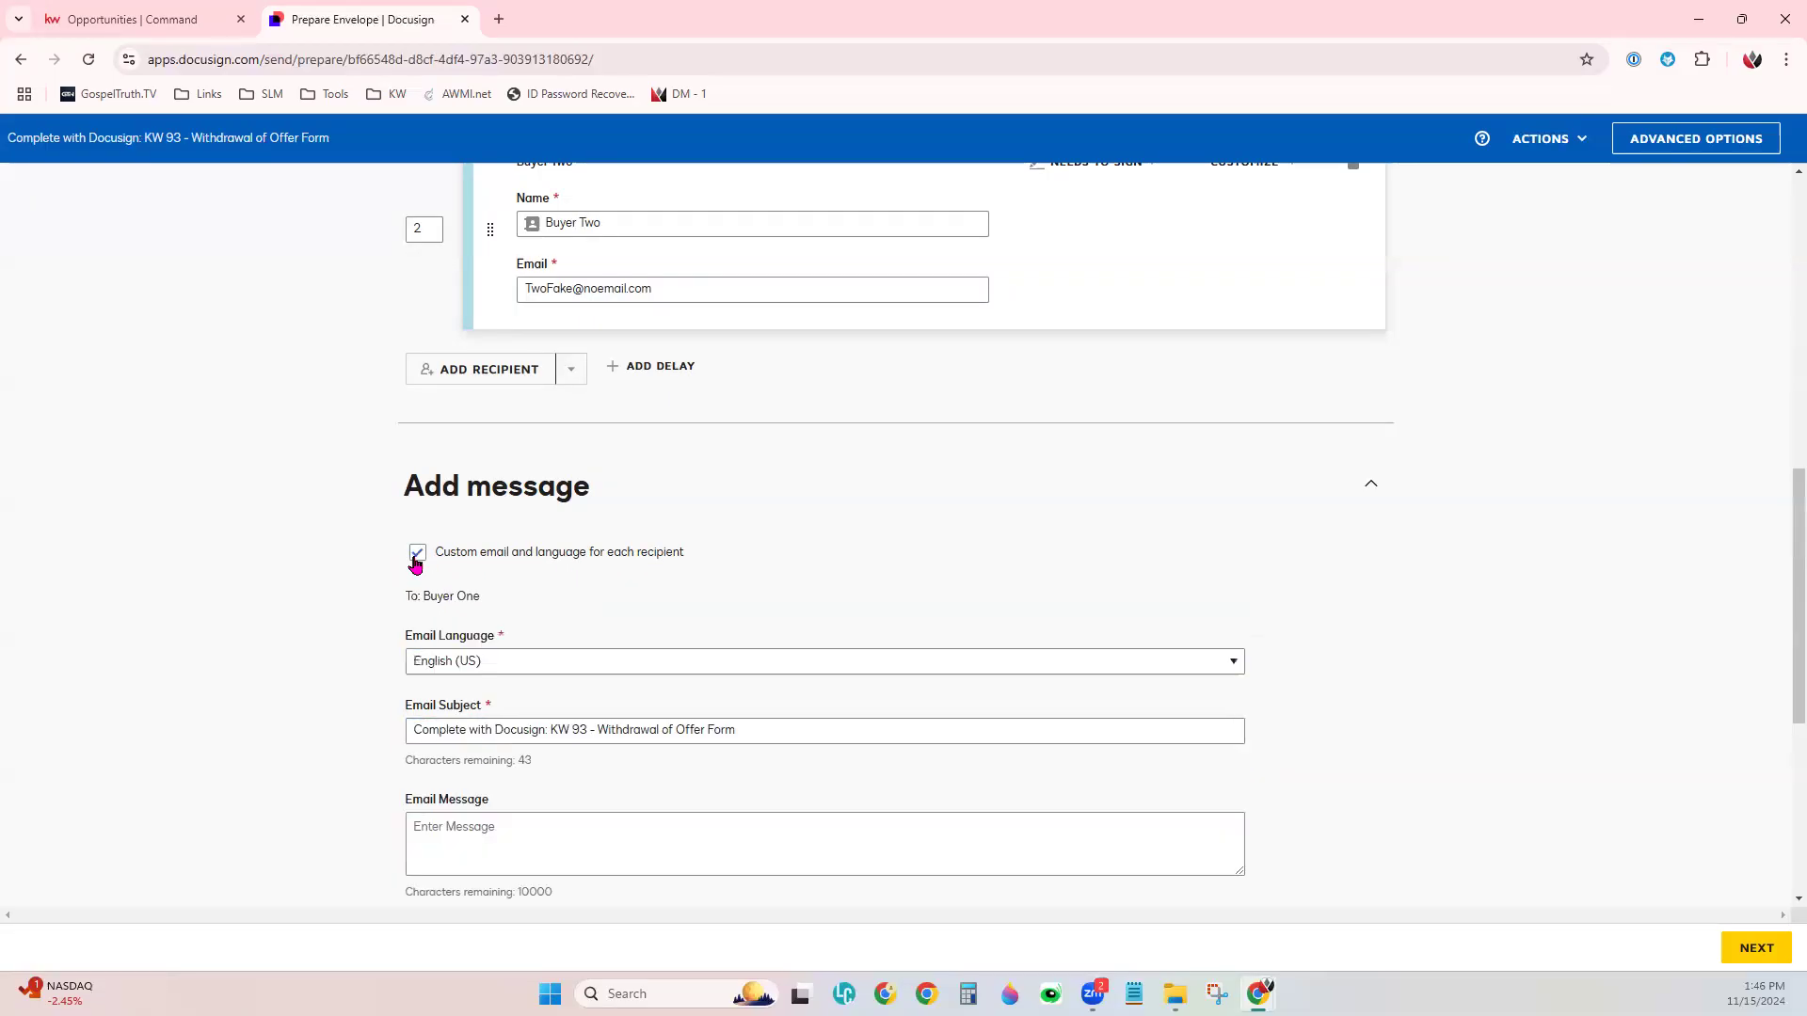
pyautogui.scroll(-3, 827, 655)
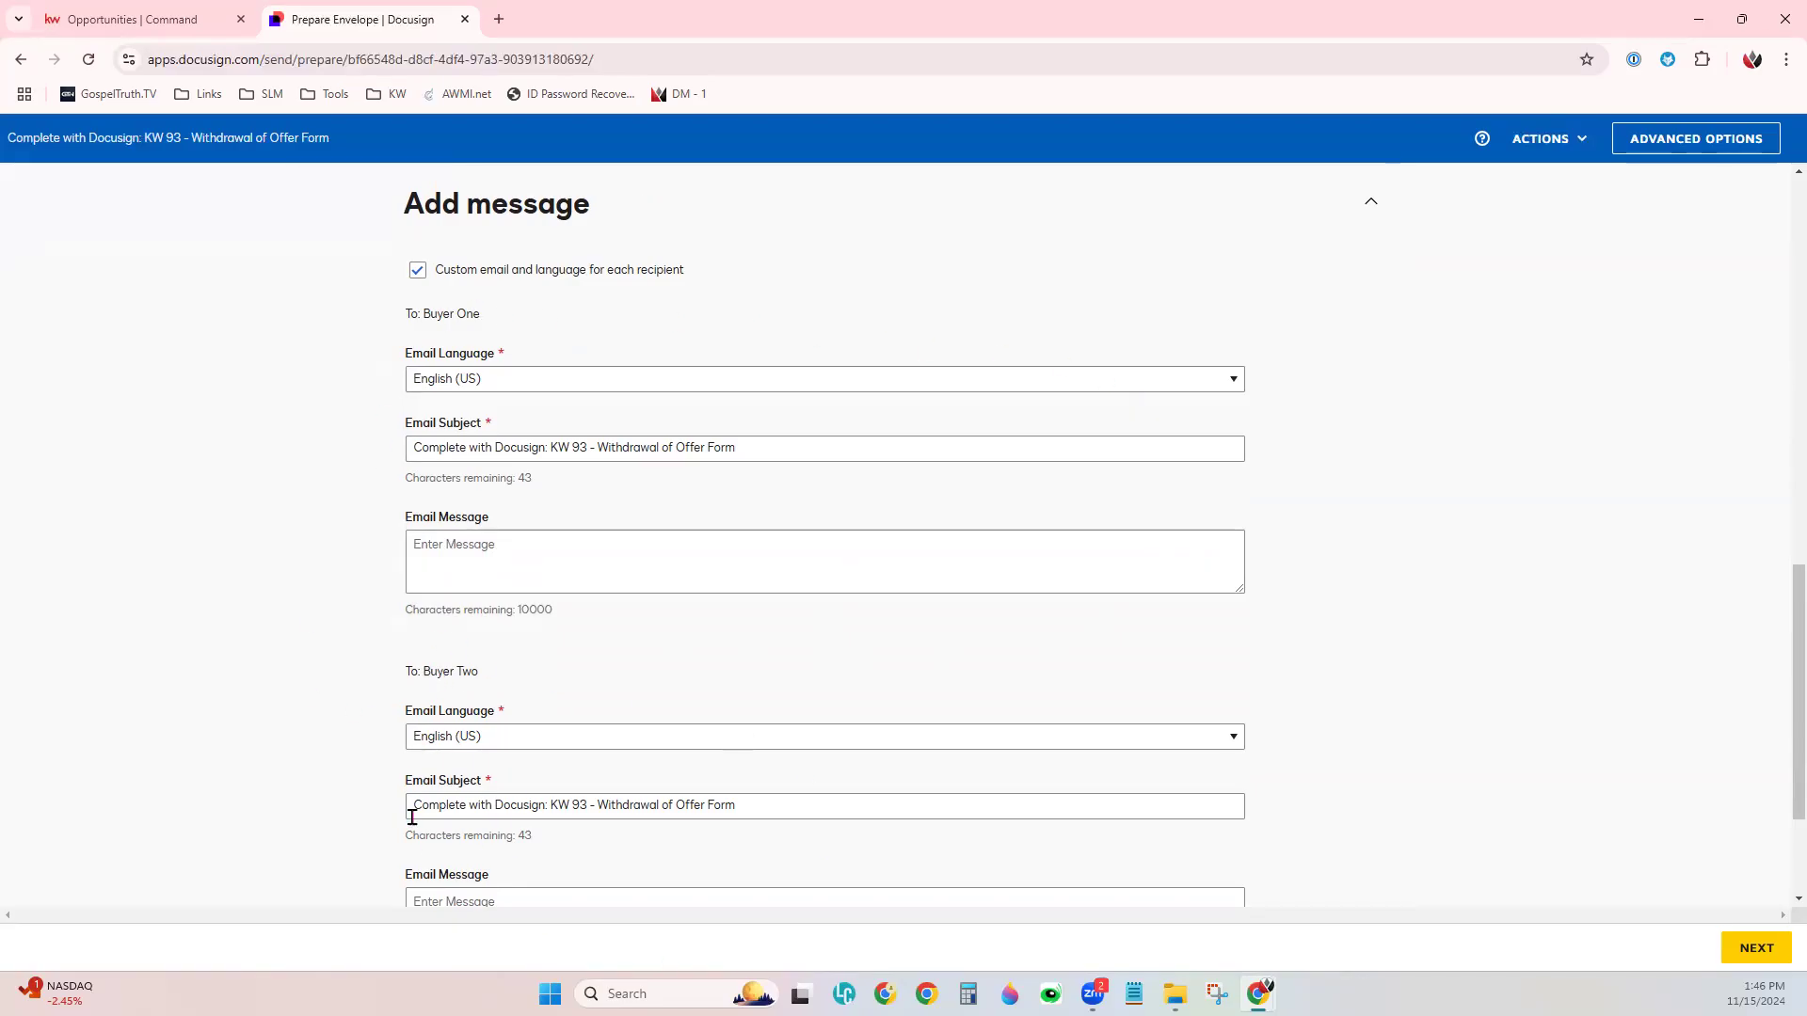
pyautogui.click(415, 279)
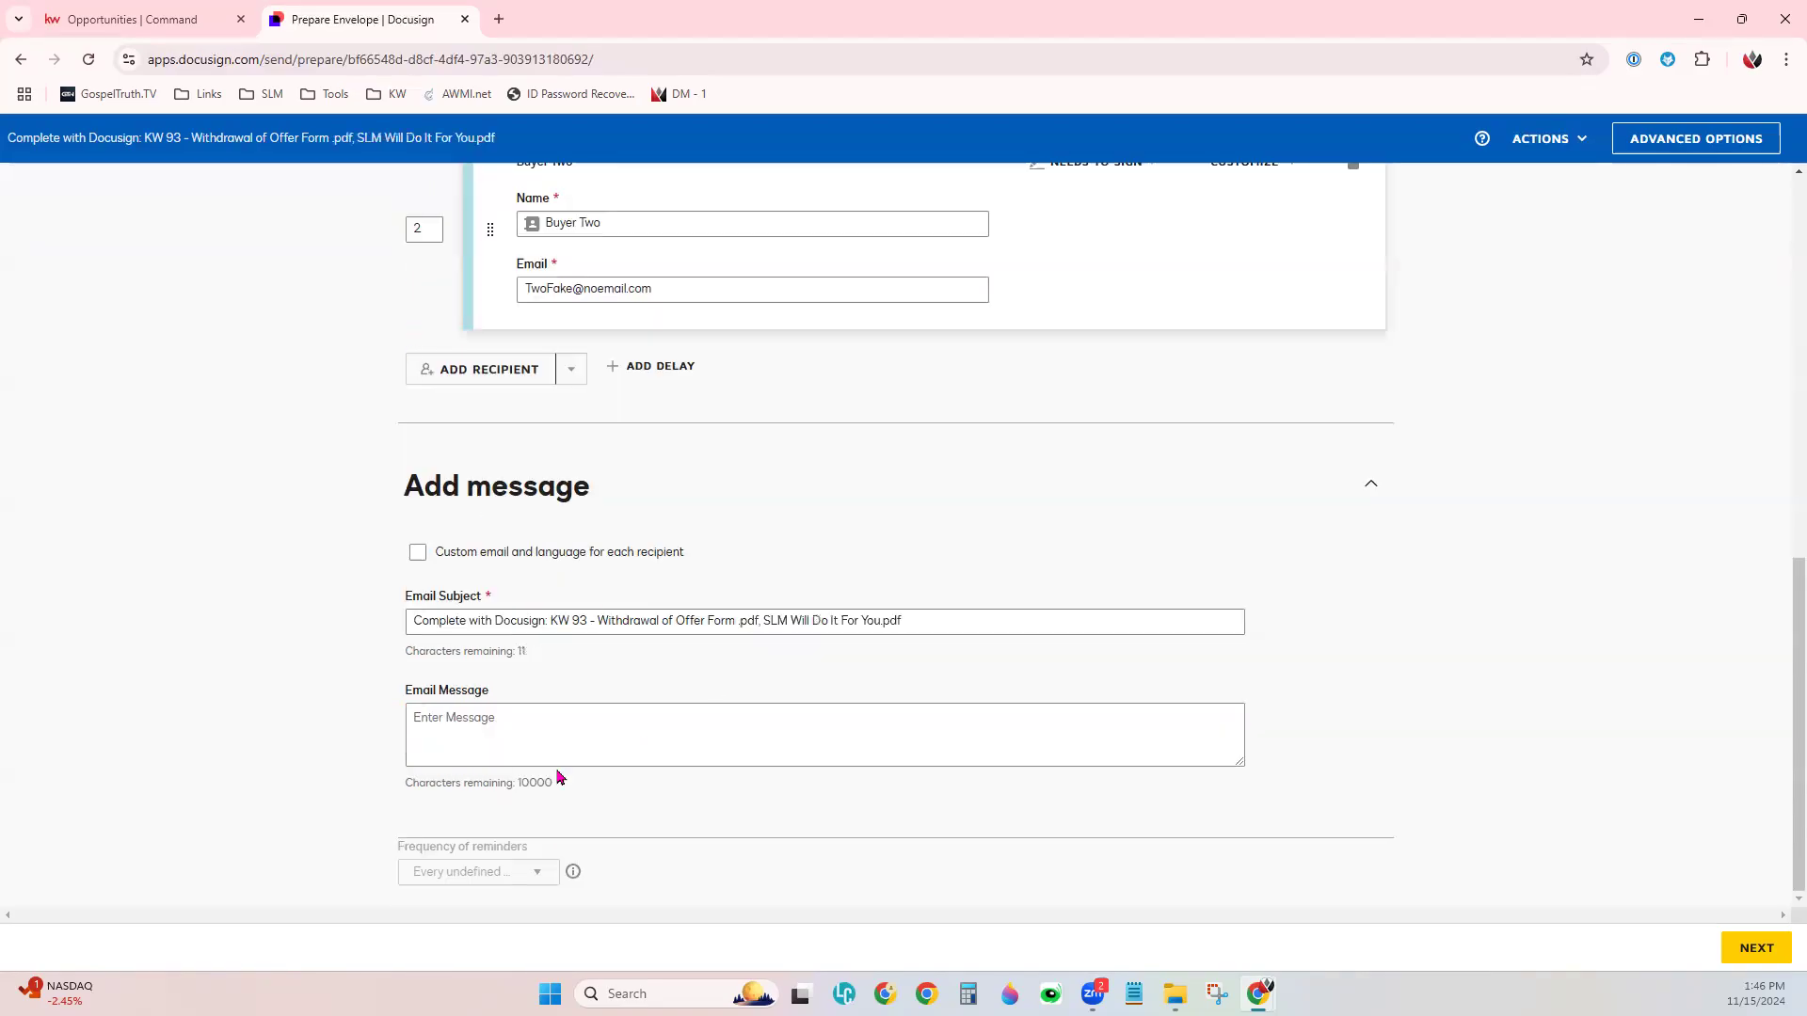
pyautogui.click(417, 553)
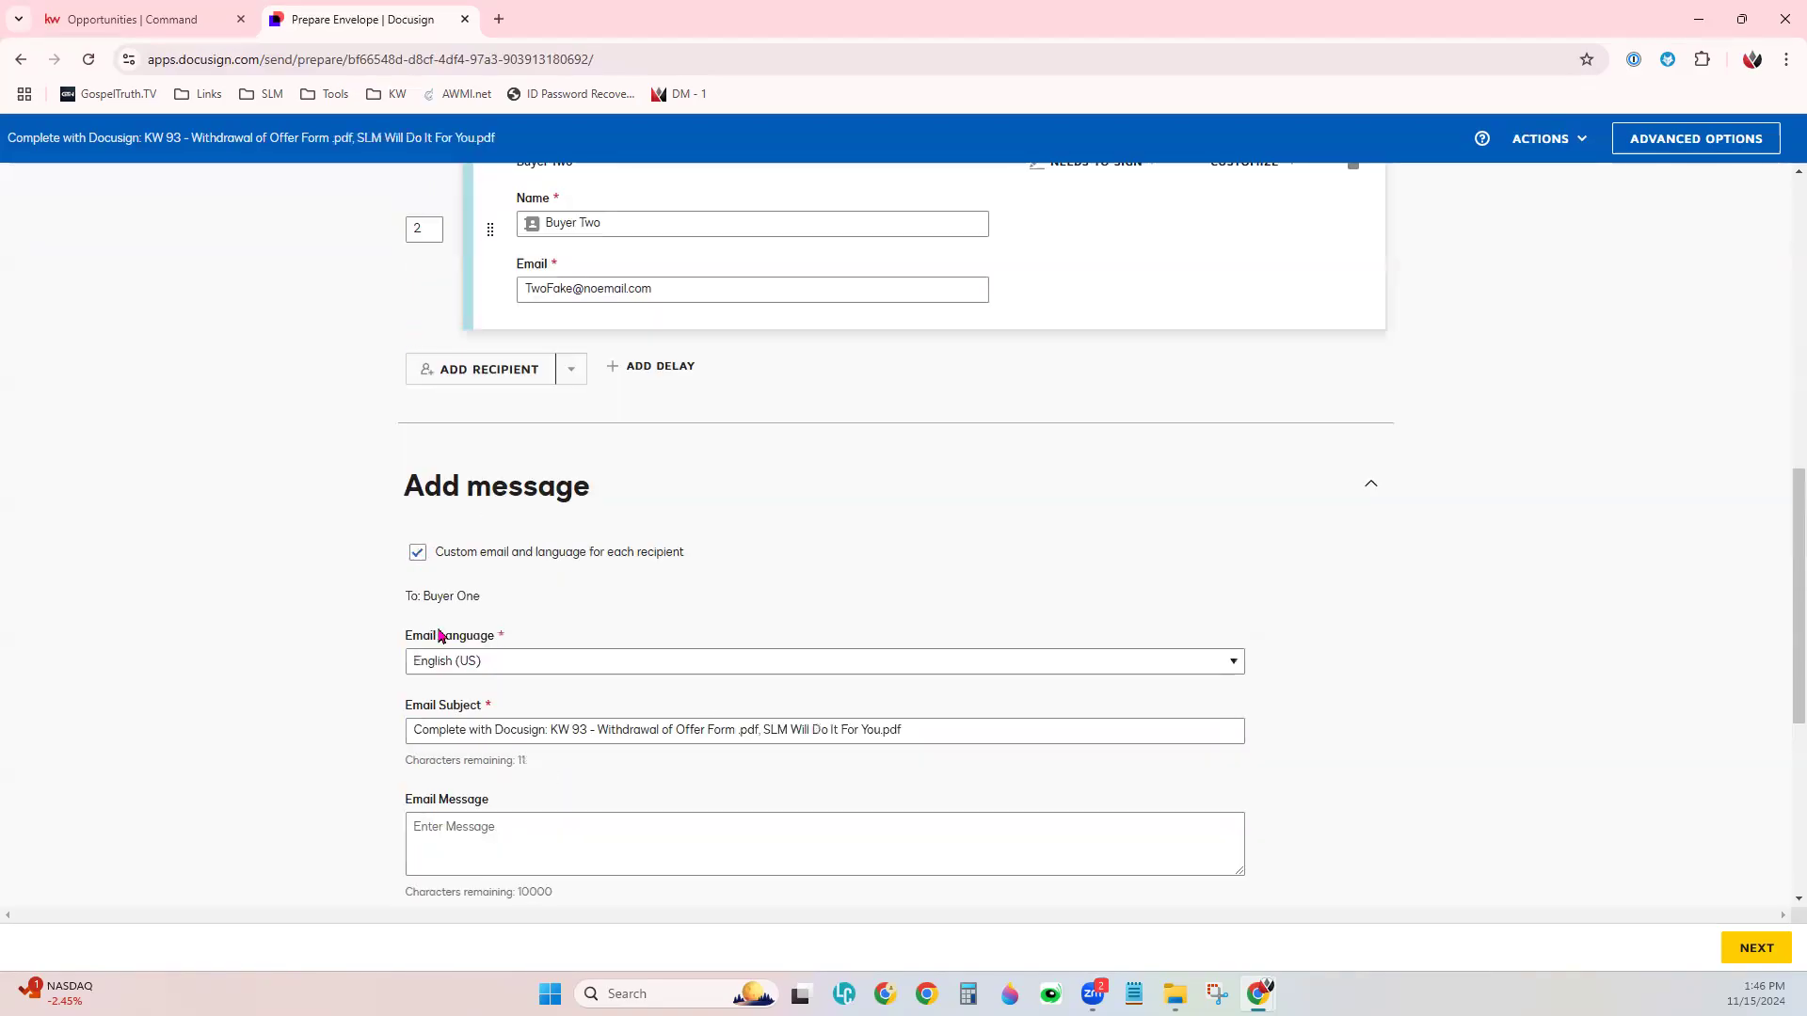
pyautogui.click(446, 663)
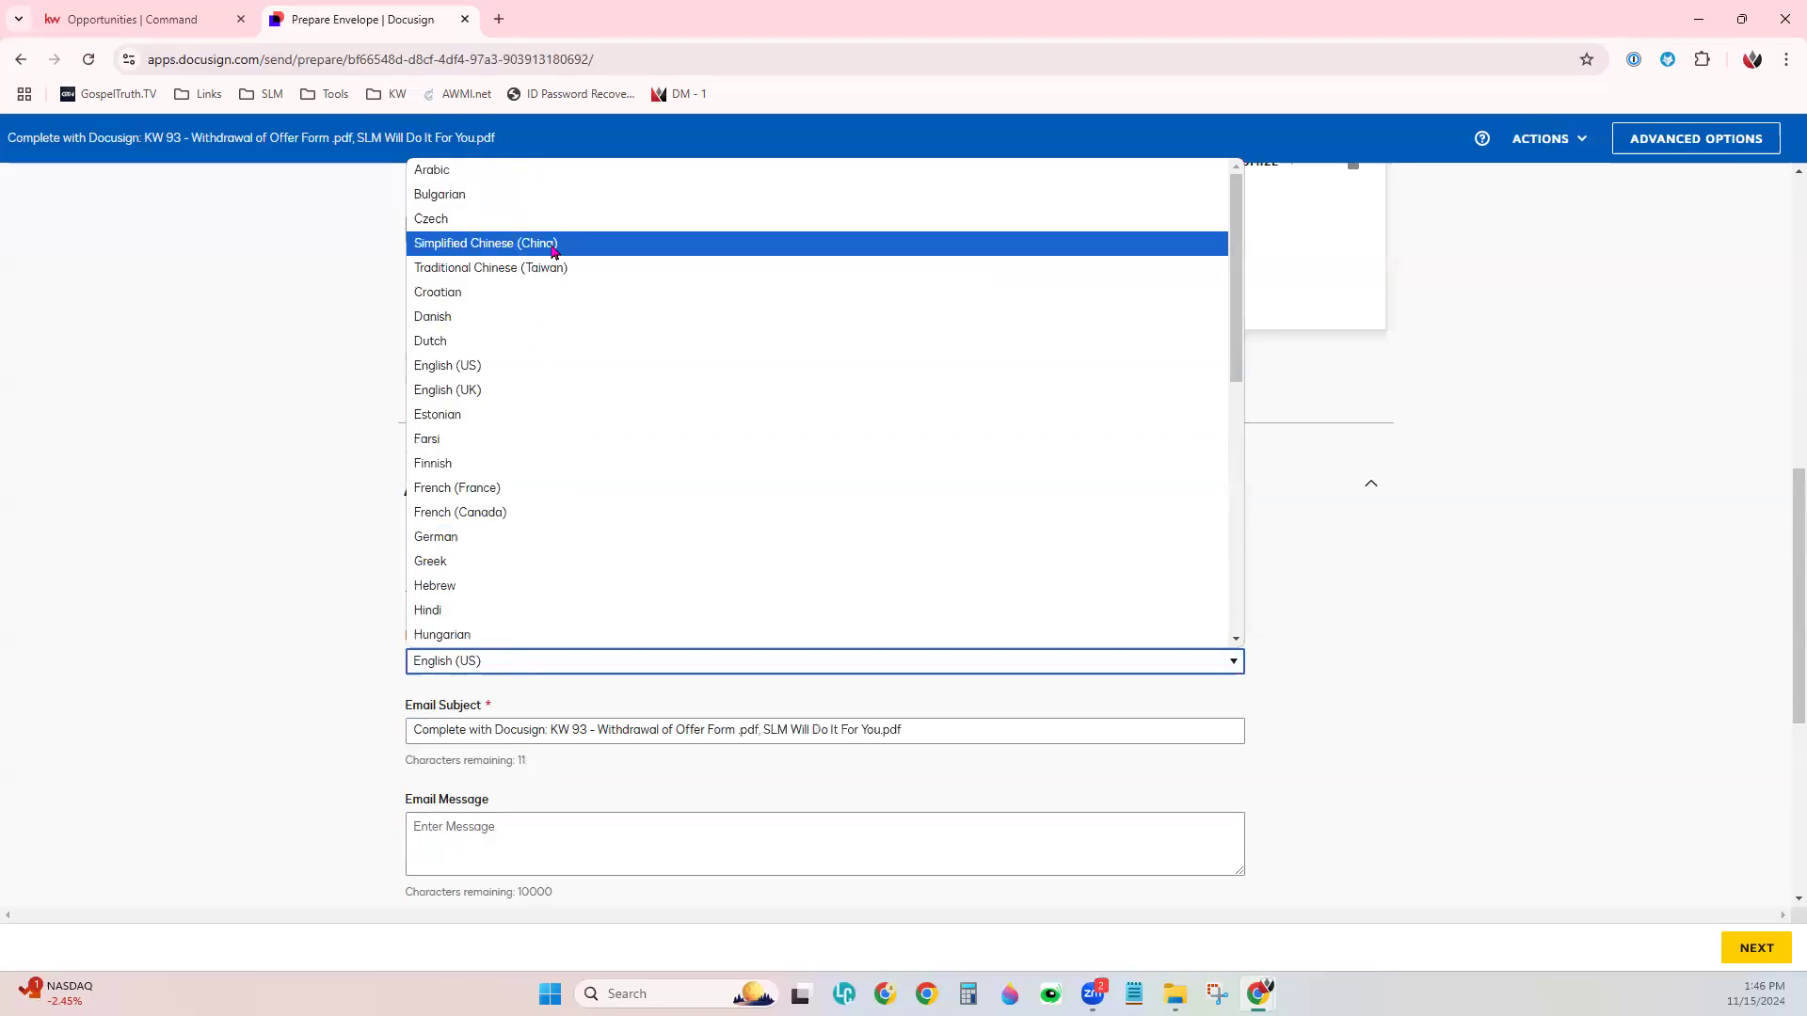
pyautogui.click(290, 633)
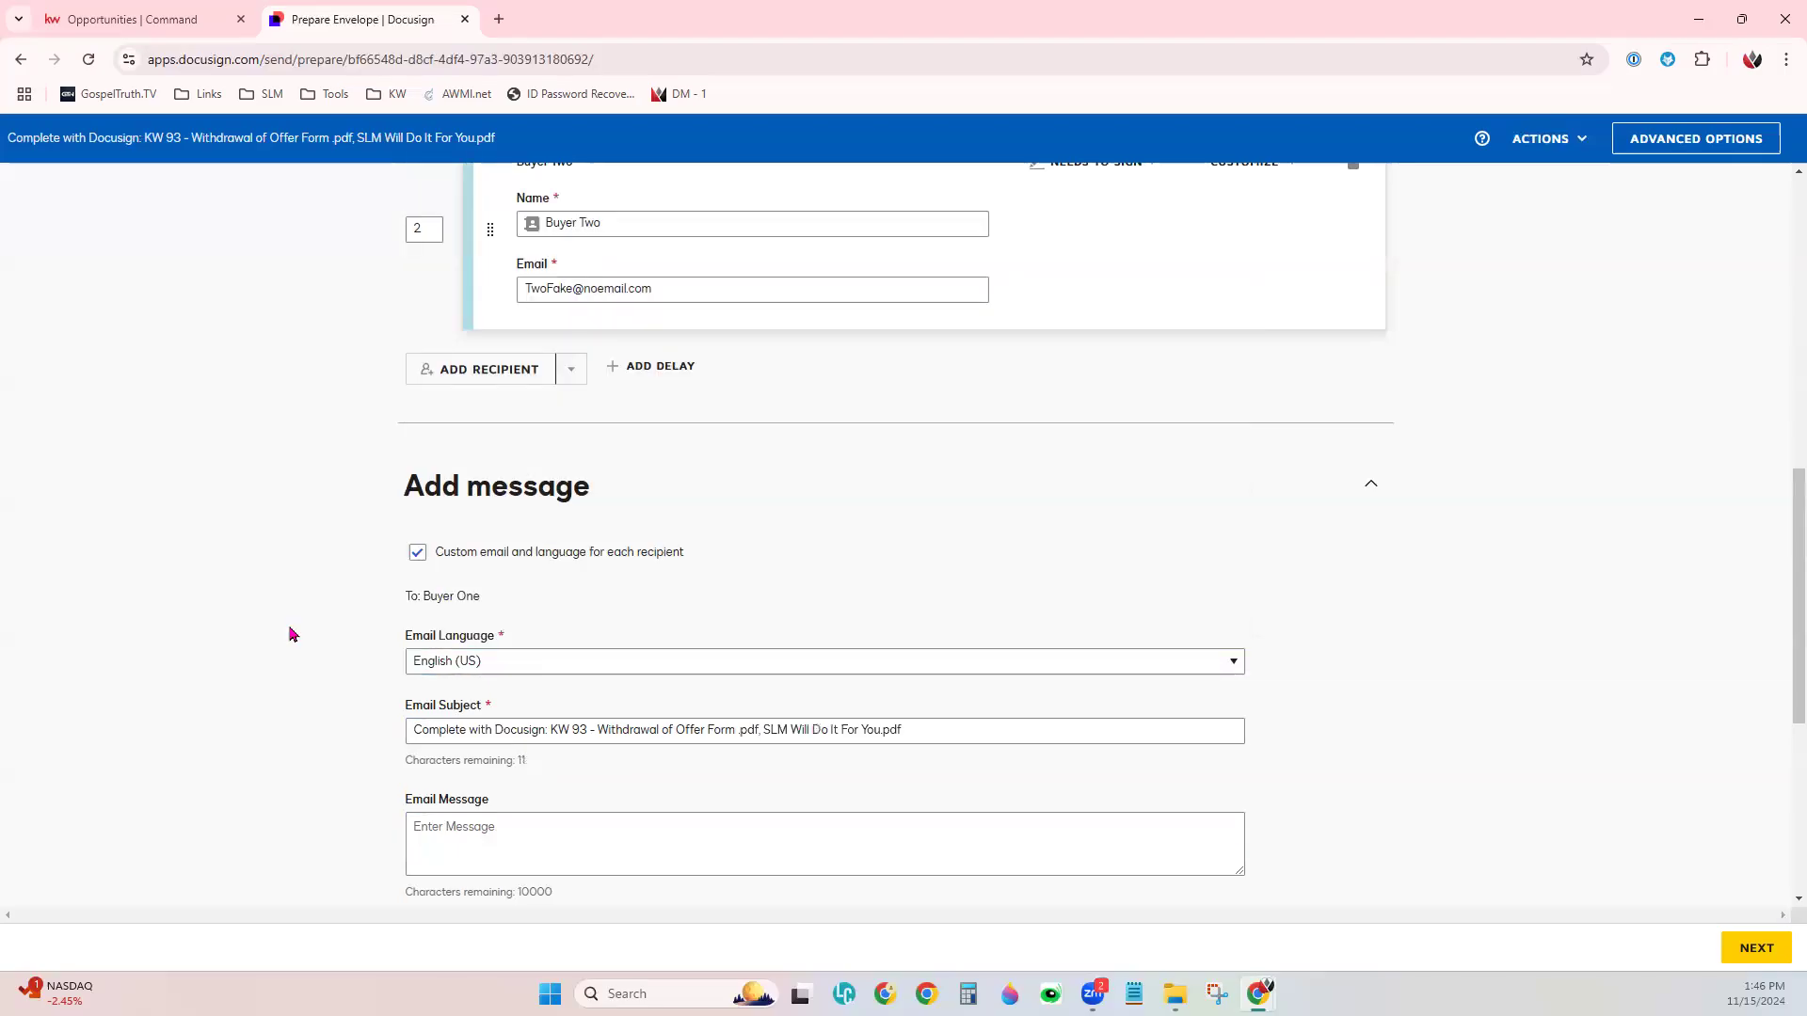
pyautogui.click(417, 553)
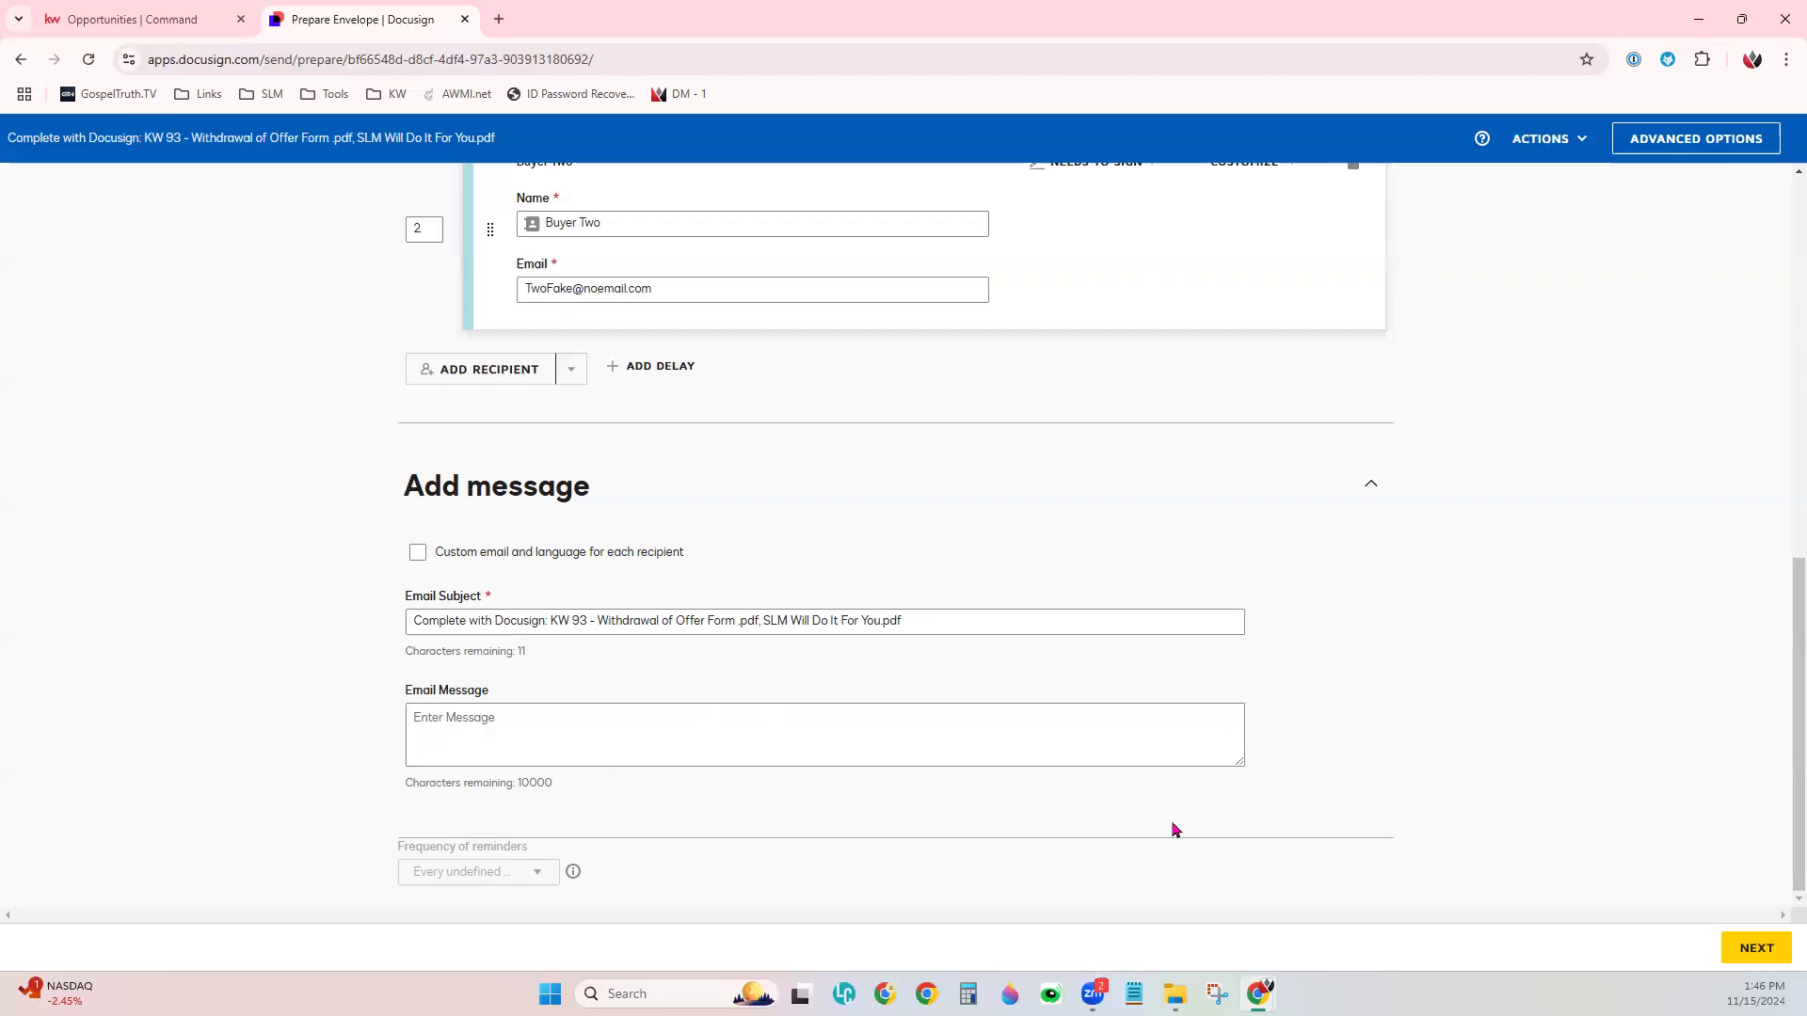
# Proceed to field placement, dismiss the Scheduled Send notice, and check the recipient list
pyautogui.click(1756, 950)
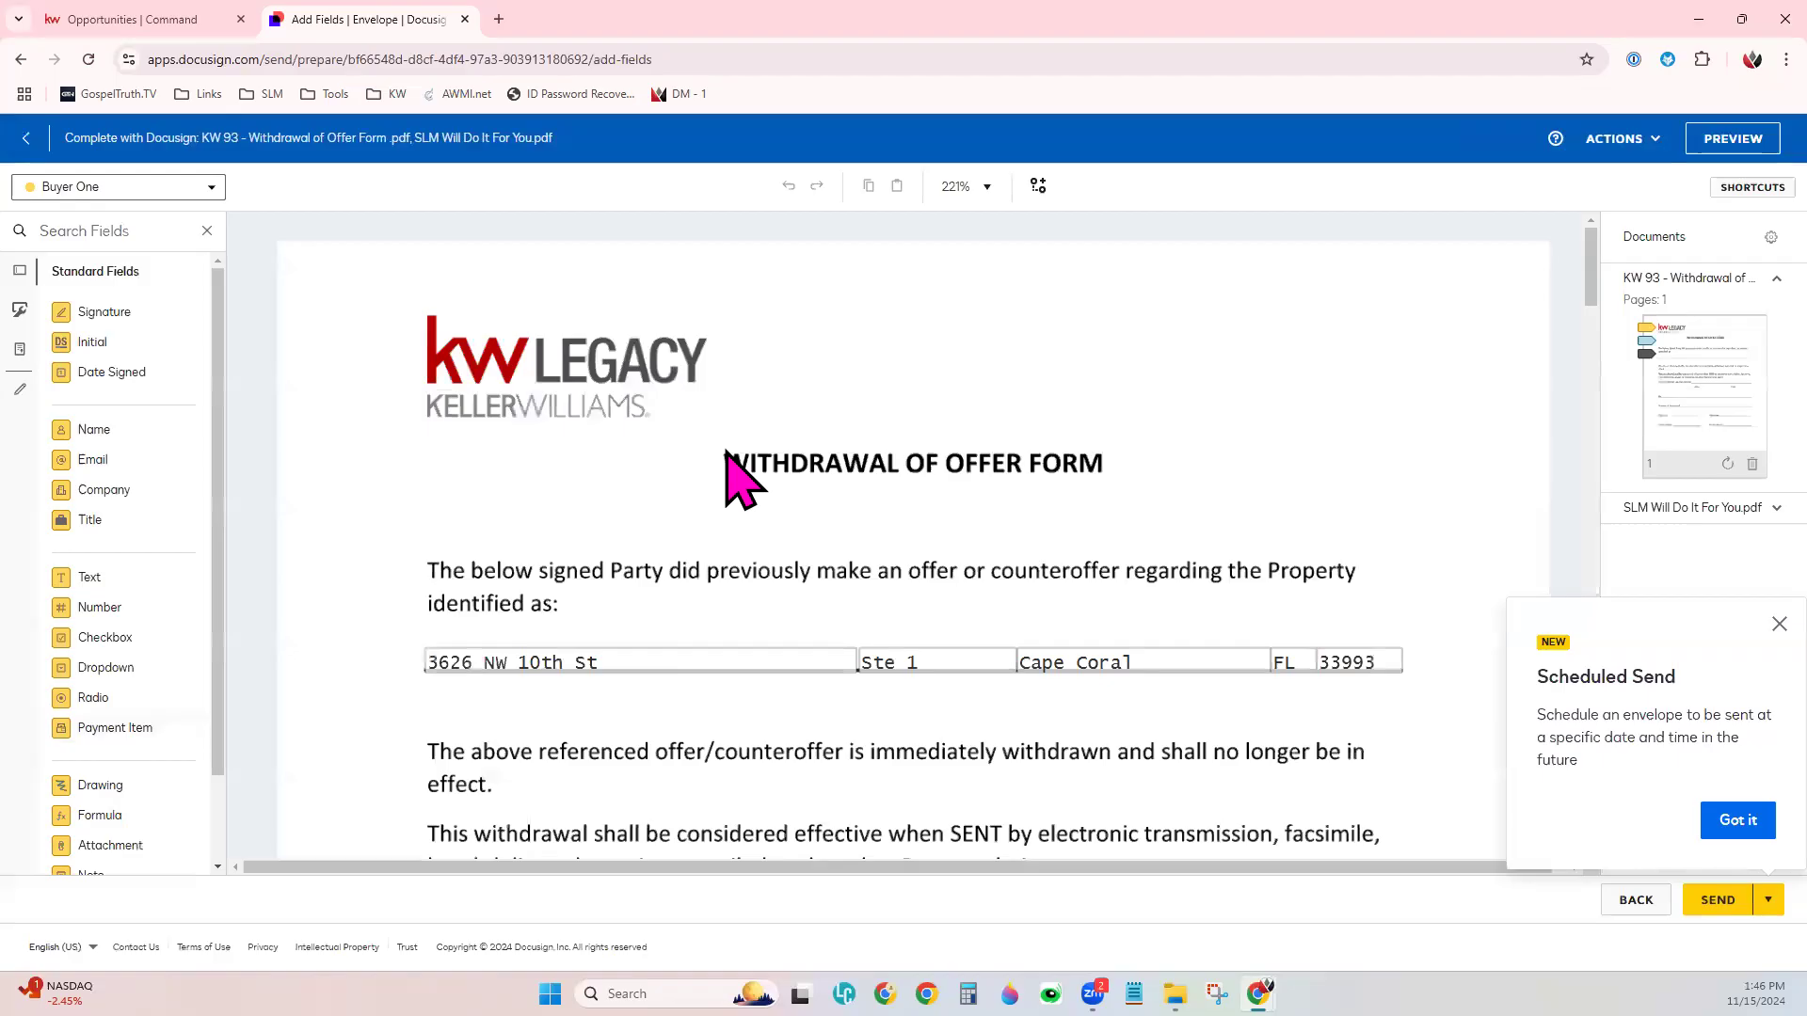
pyautogui.click(1778, 625)
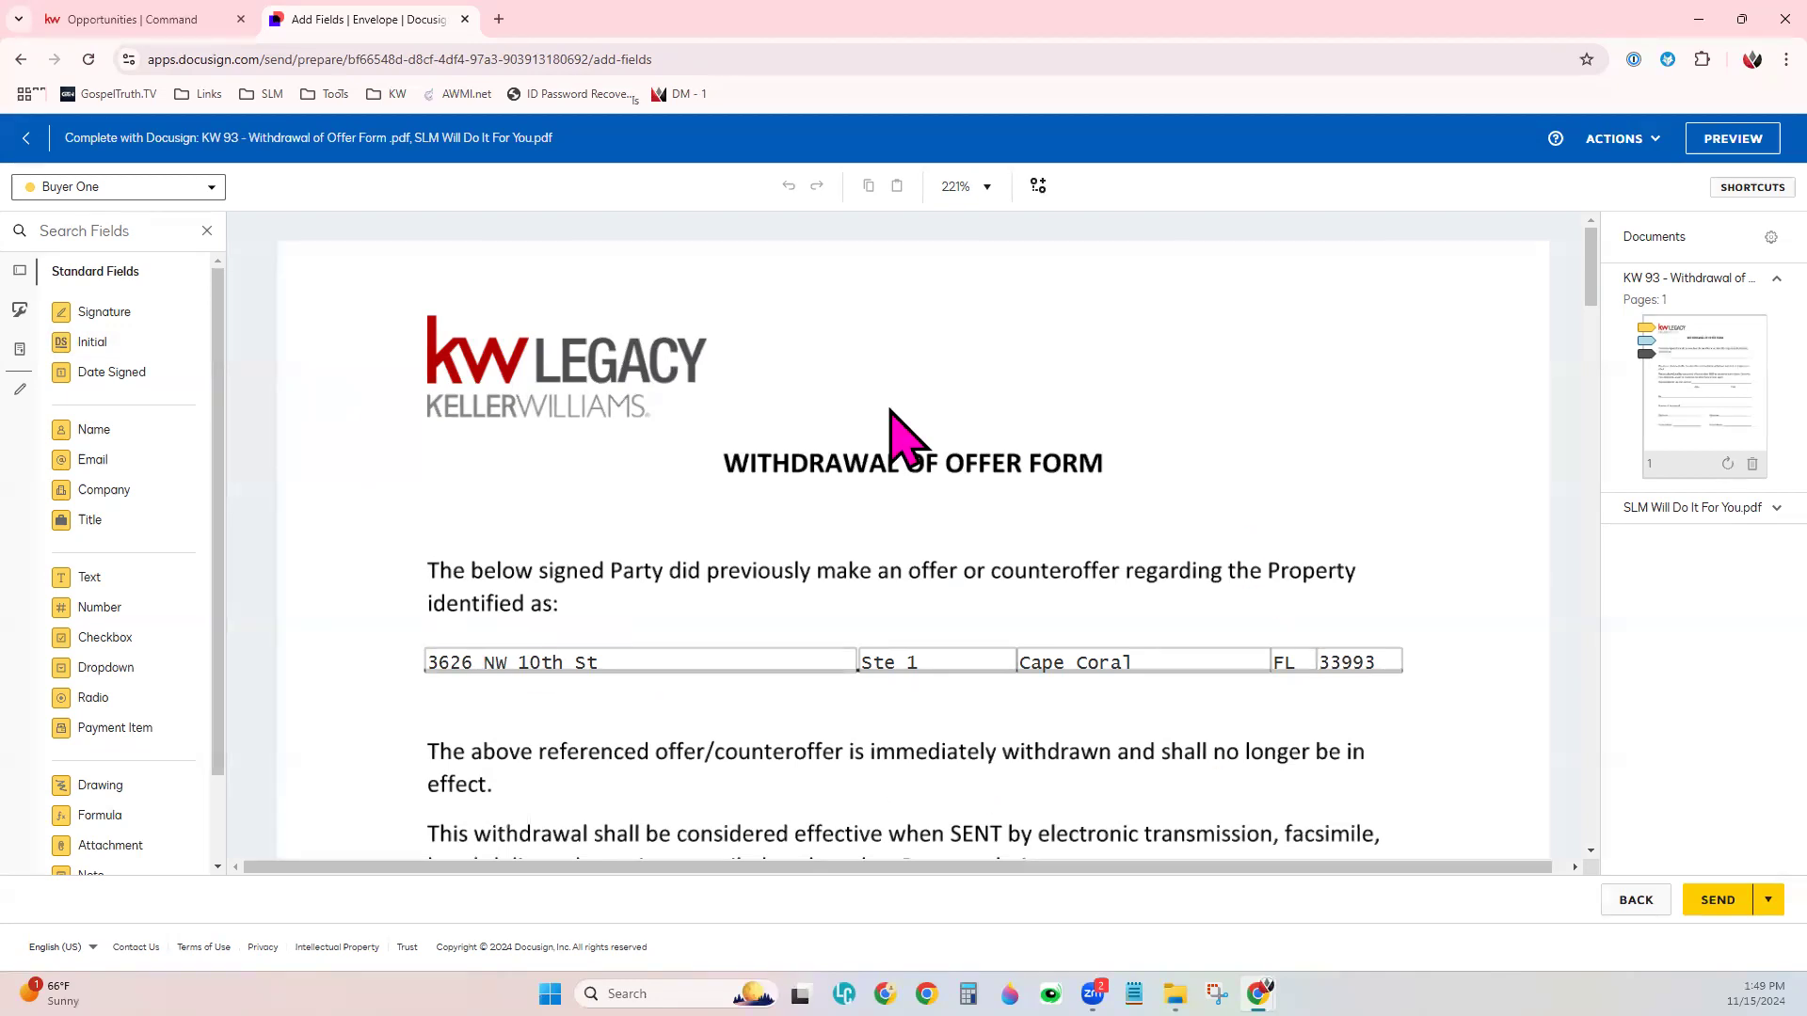
pyautogui.scroll(-8, 917, 670)
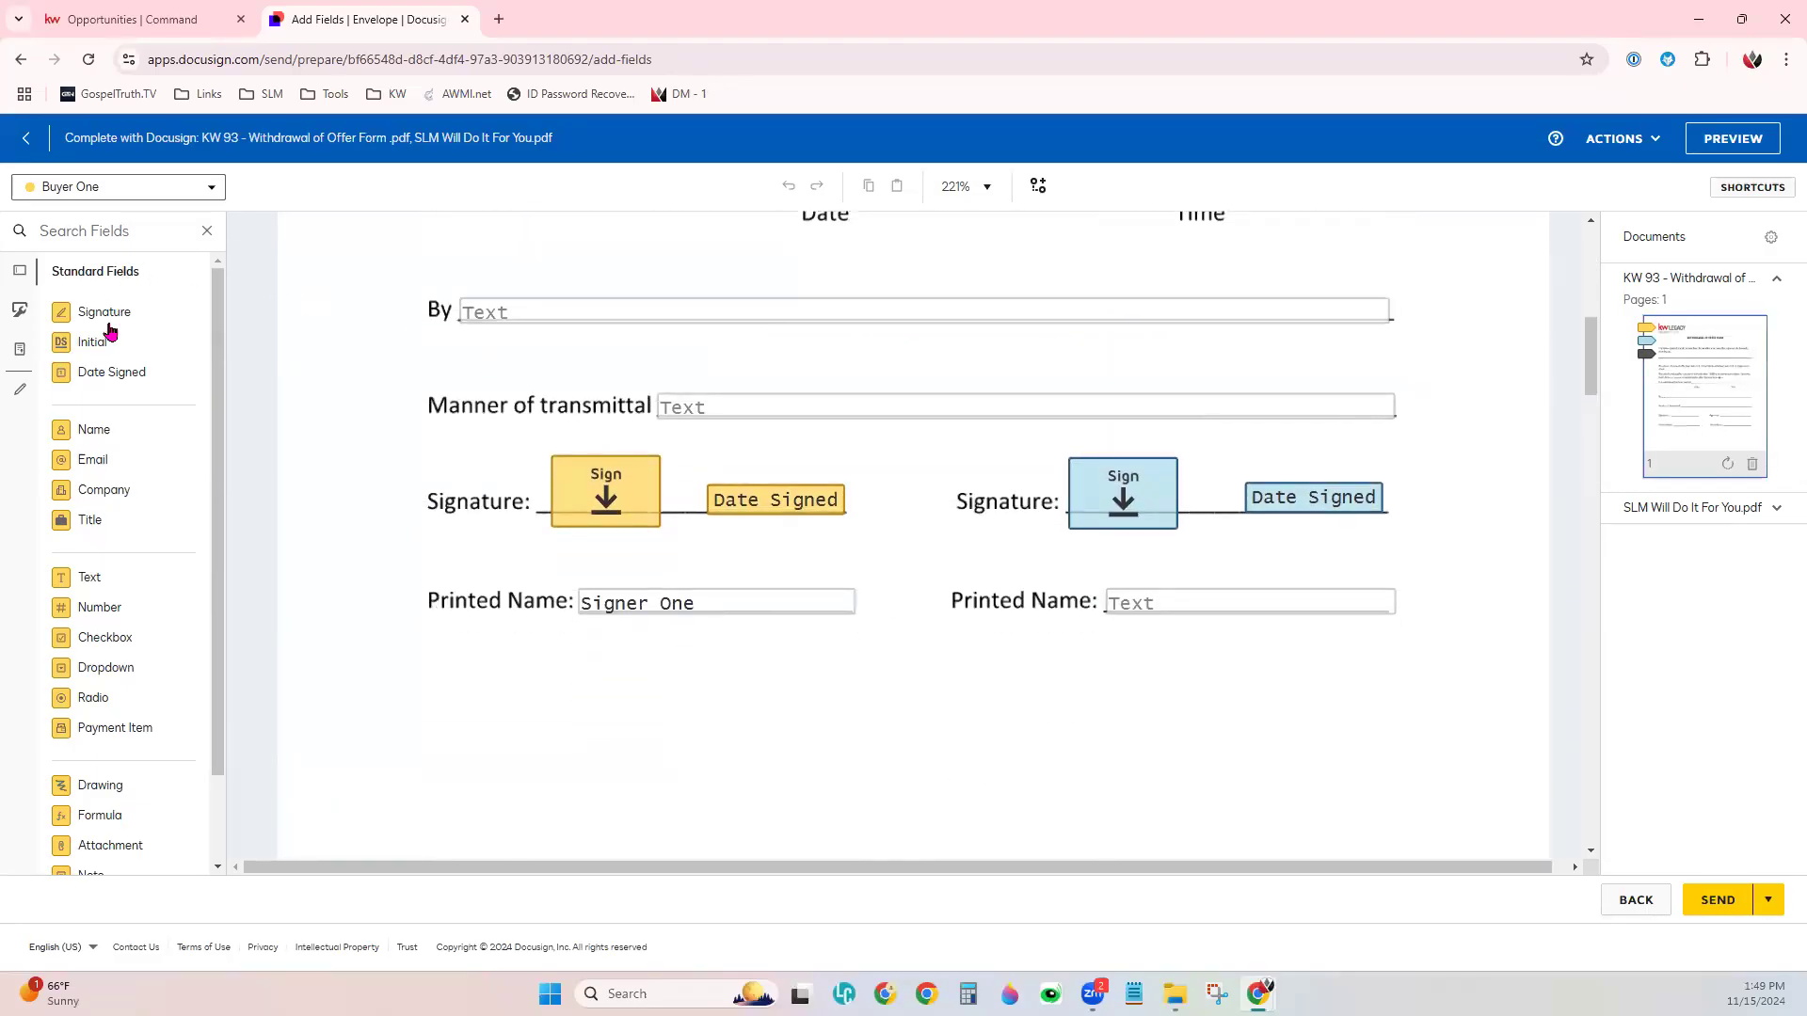
pyautogui.scroll(2, 567, 685)
pyautogui.scroll(6, 568, 685)
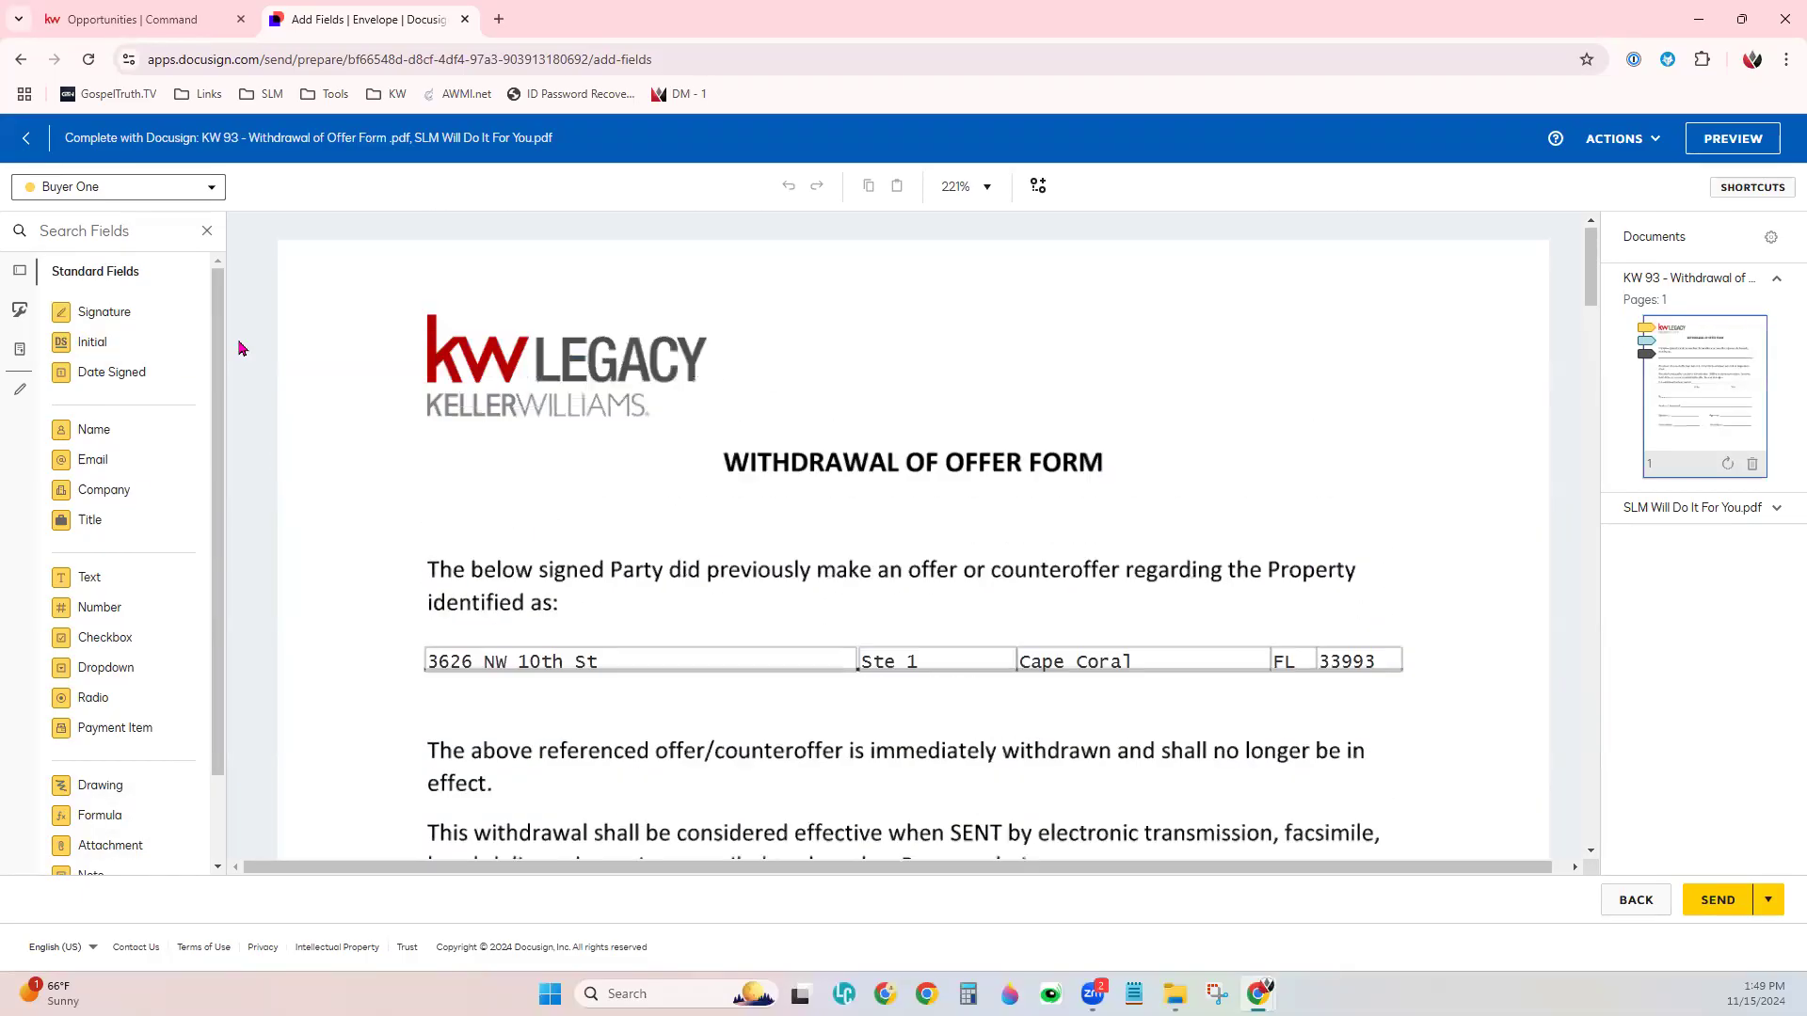
pyautogui.click(58, 185)
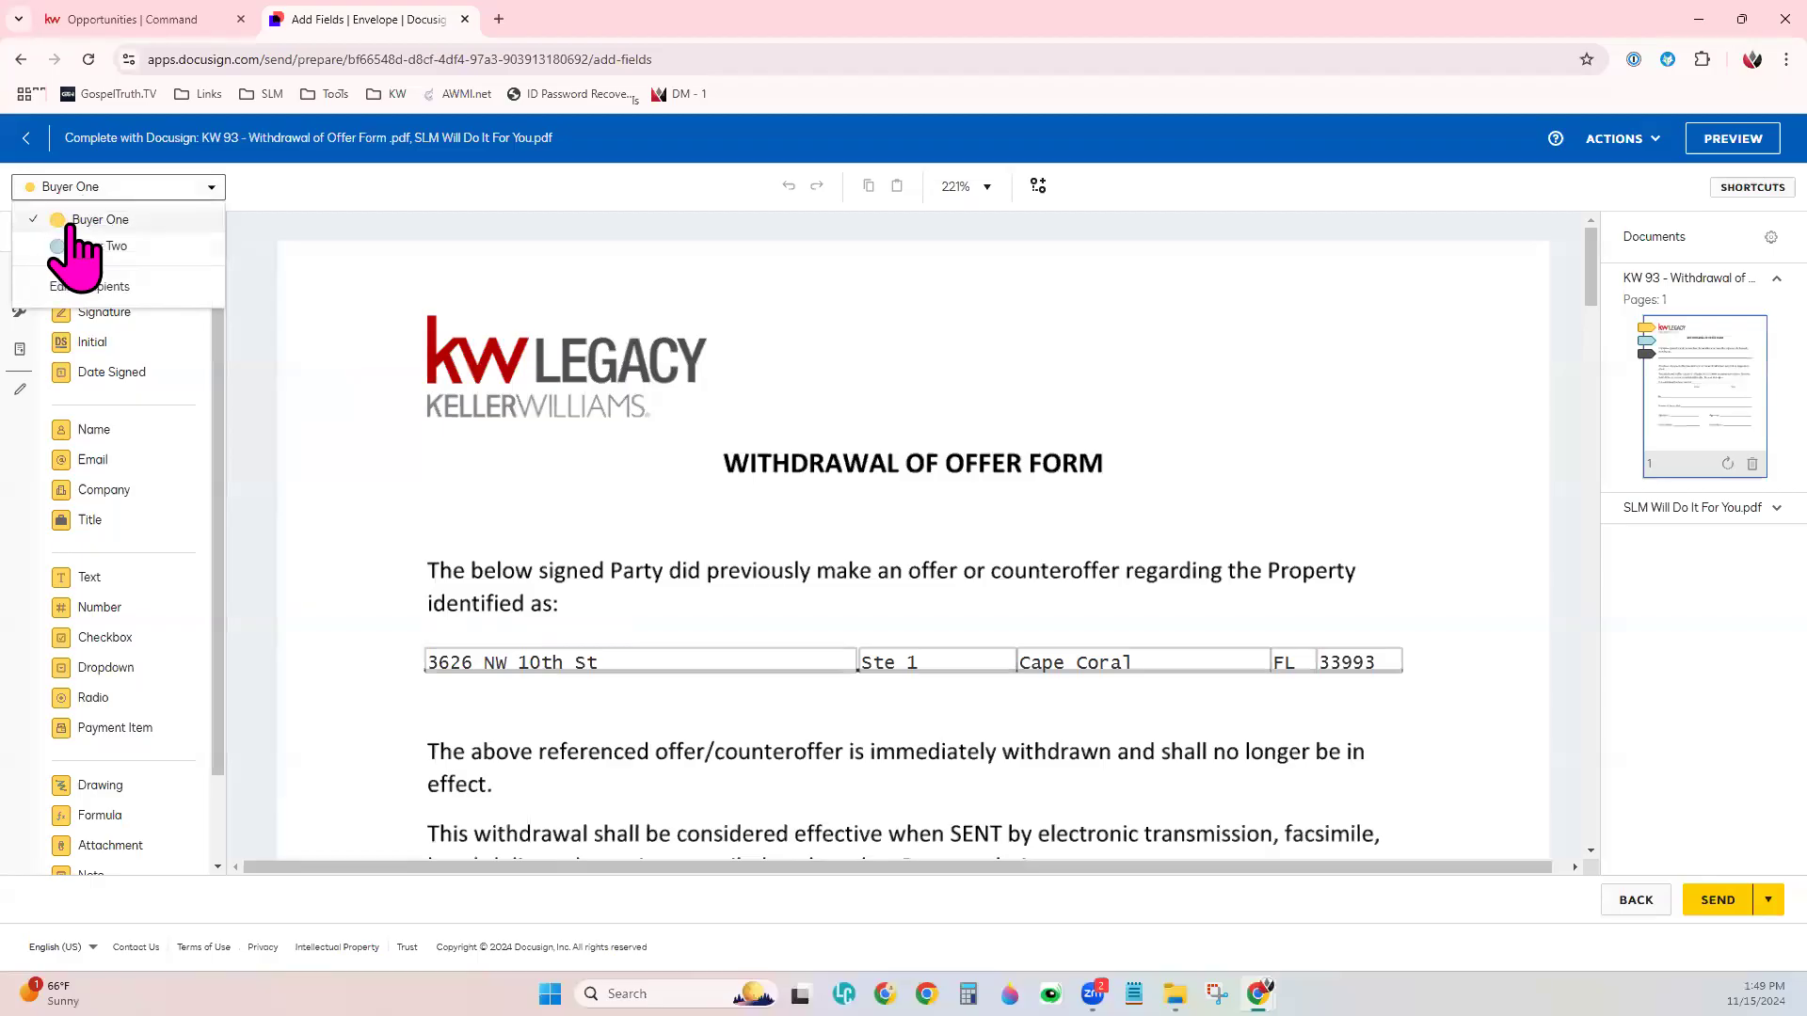
# Enlarge Buyer One's signature field and move their Date Signed field beside it
pyautogui.click(701, 616)
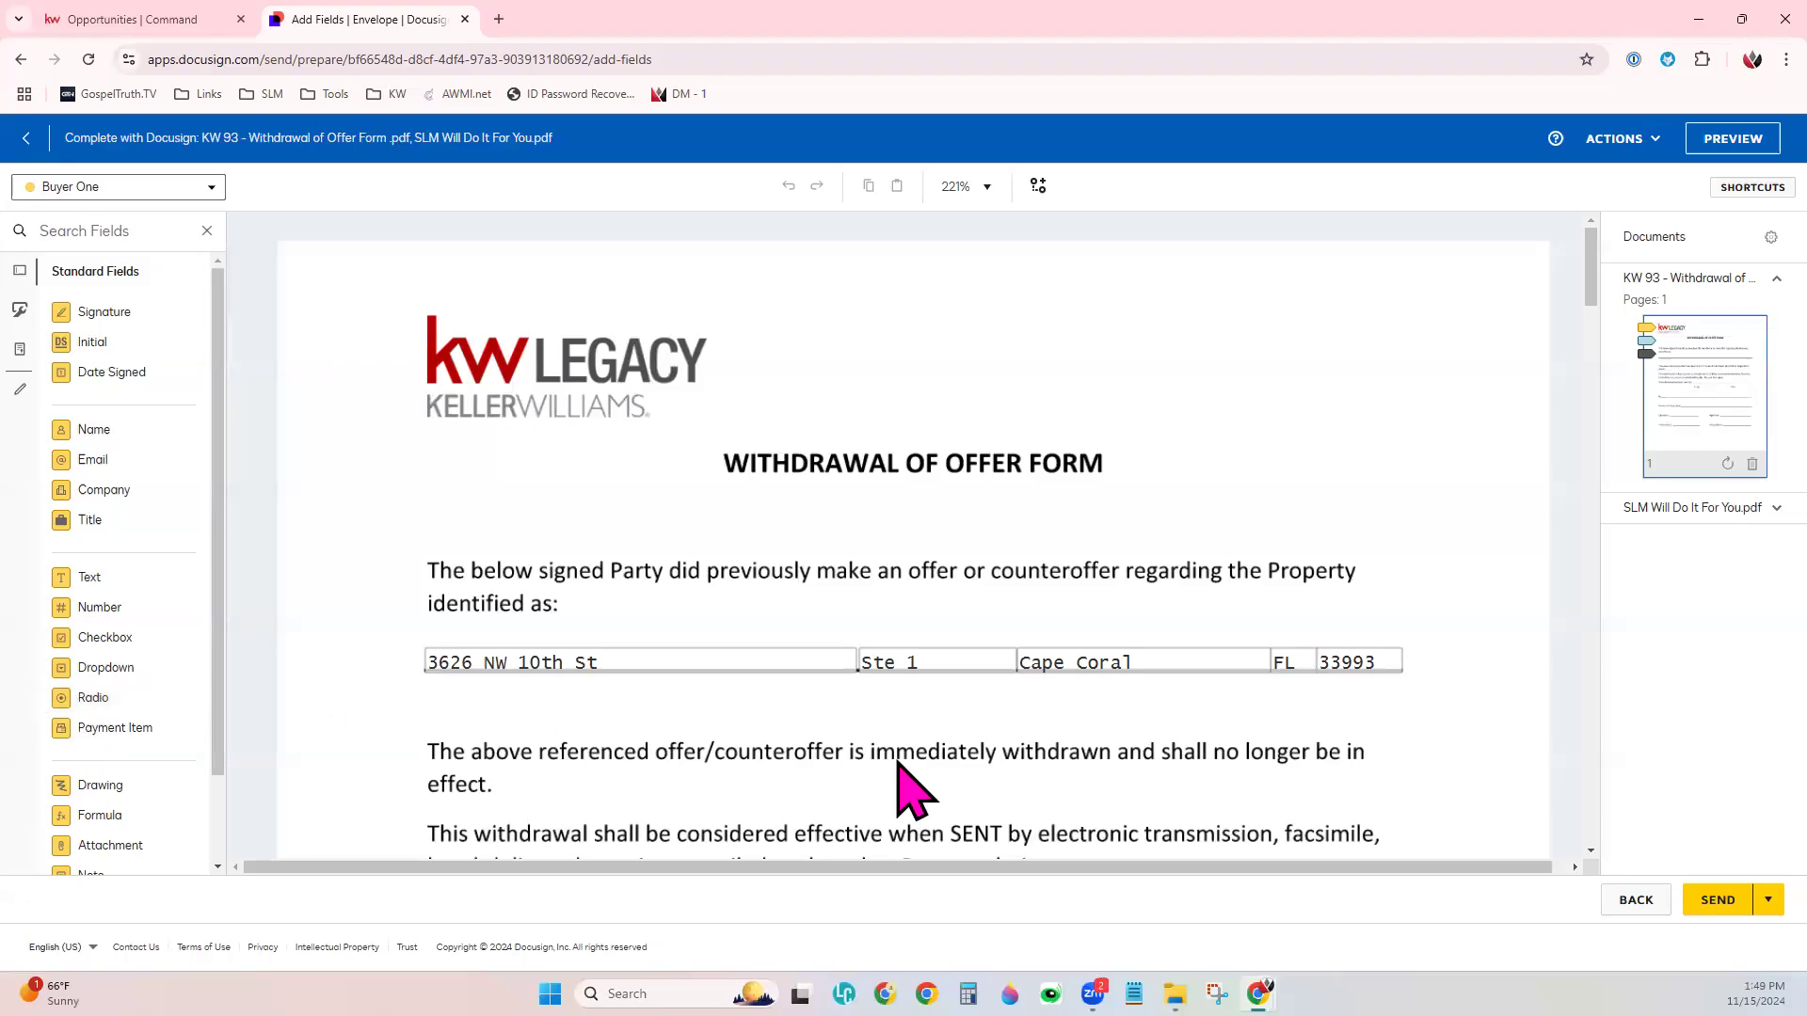
pyautogui.scroll(-8, 922, 743)
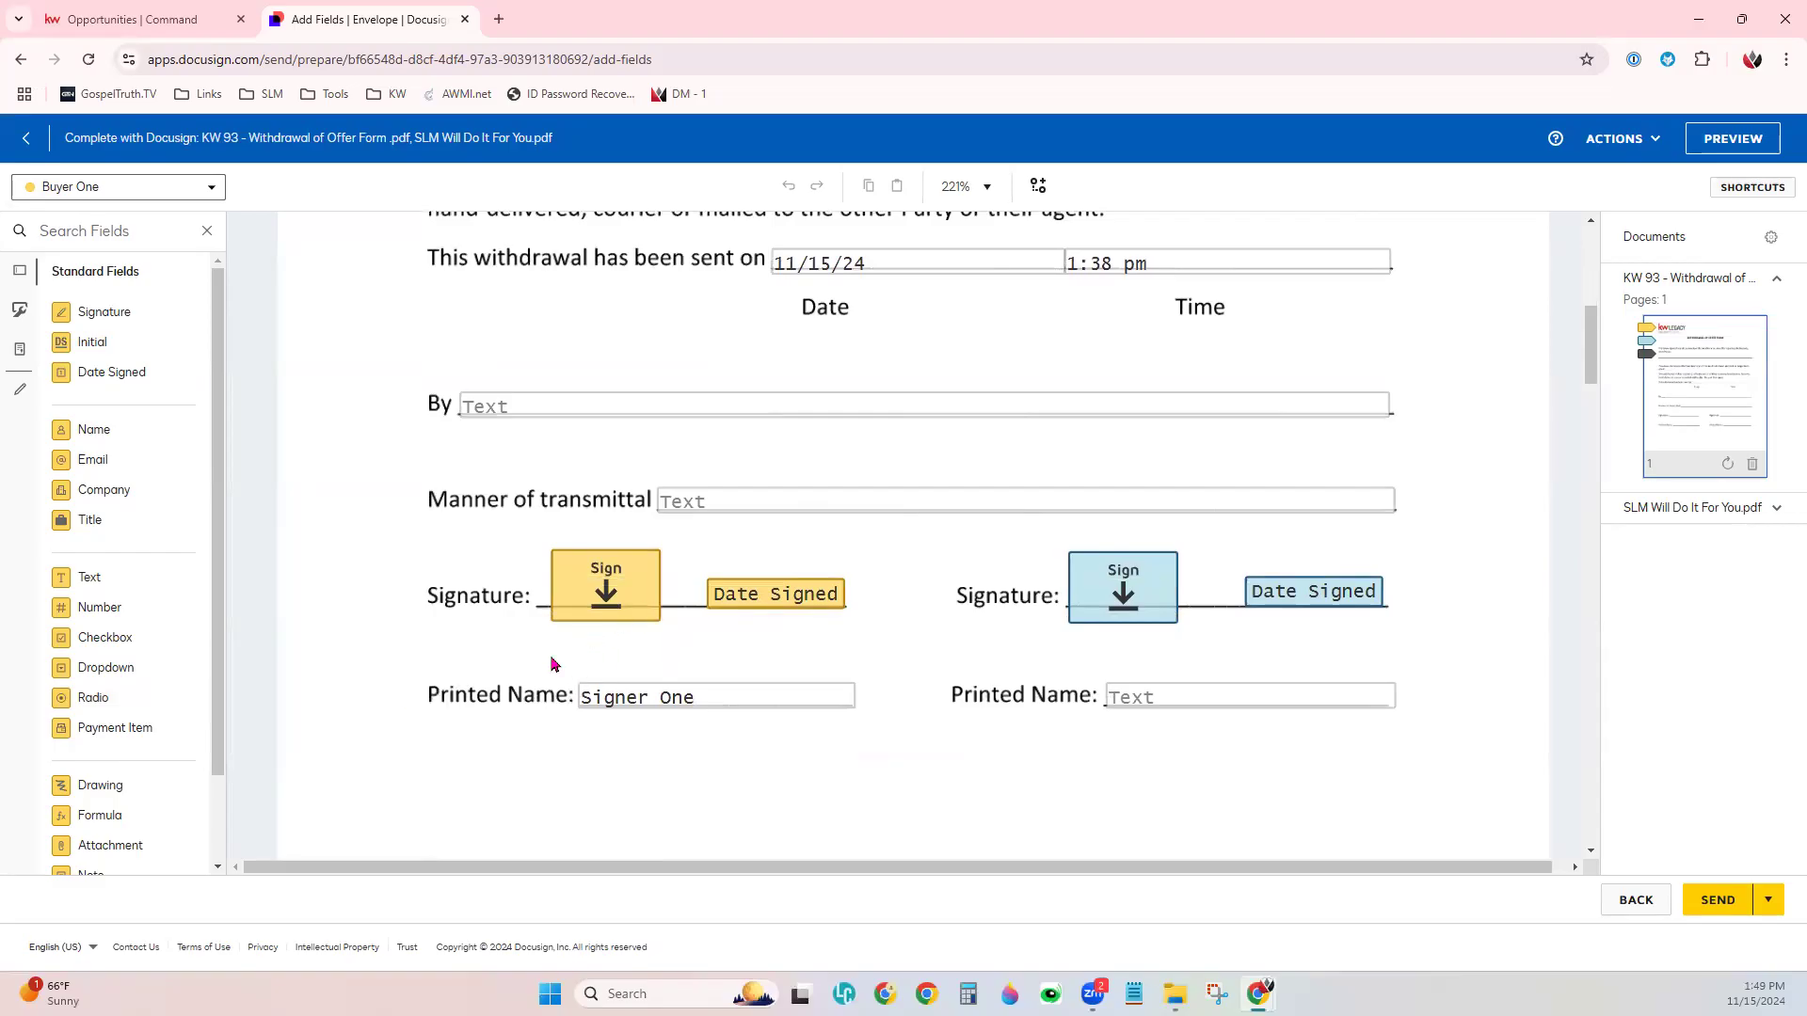
pyautogui.click(607, 601)
pyautogui.moveTo(661, 621); pyautogui.dragTo(782, 593)
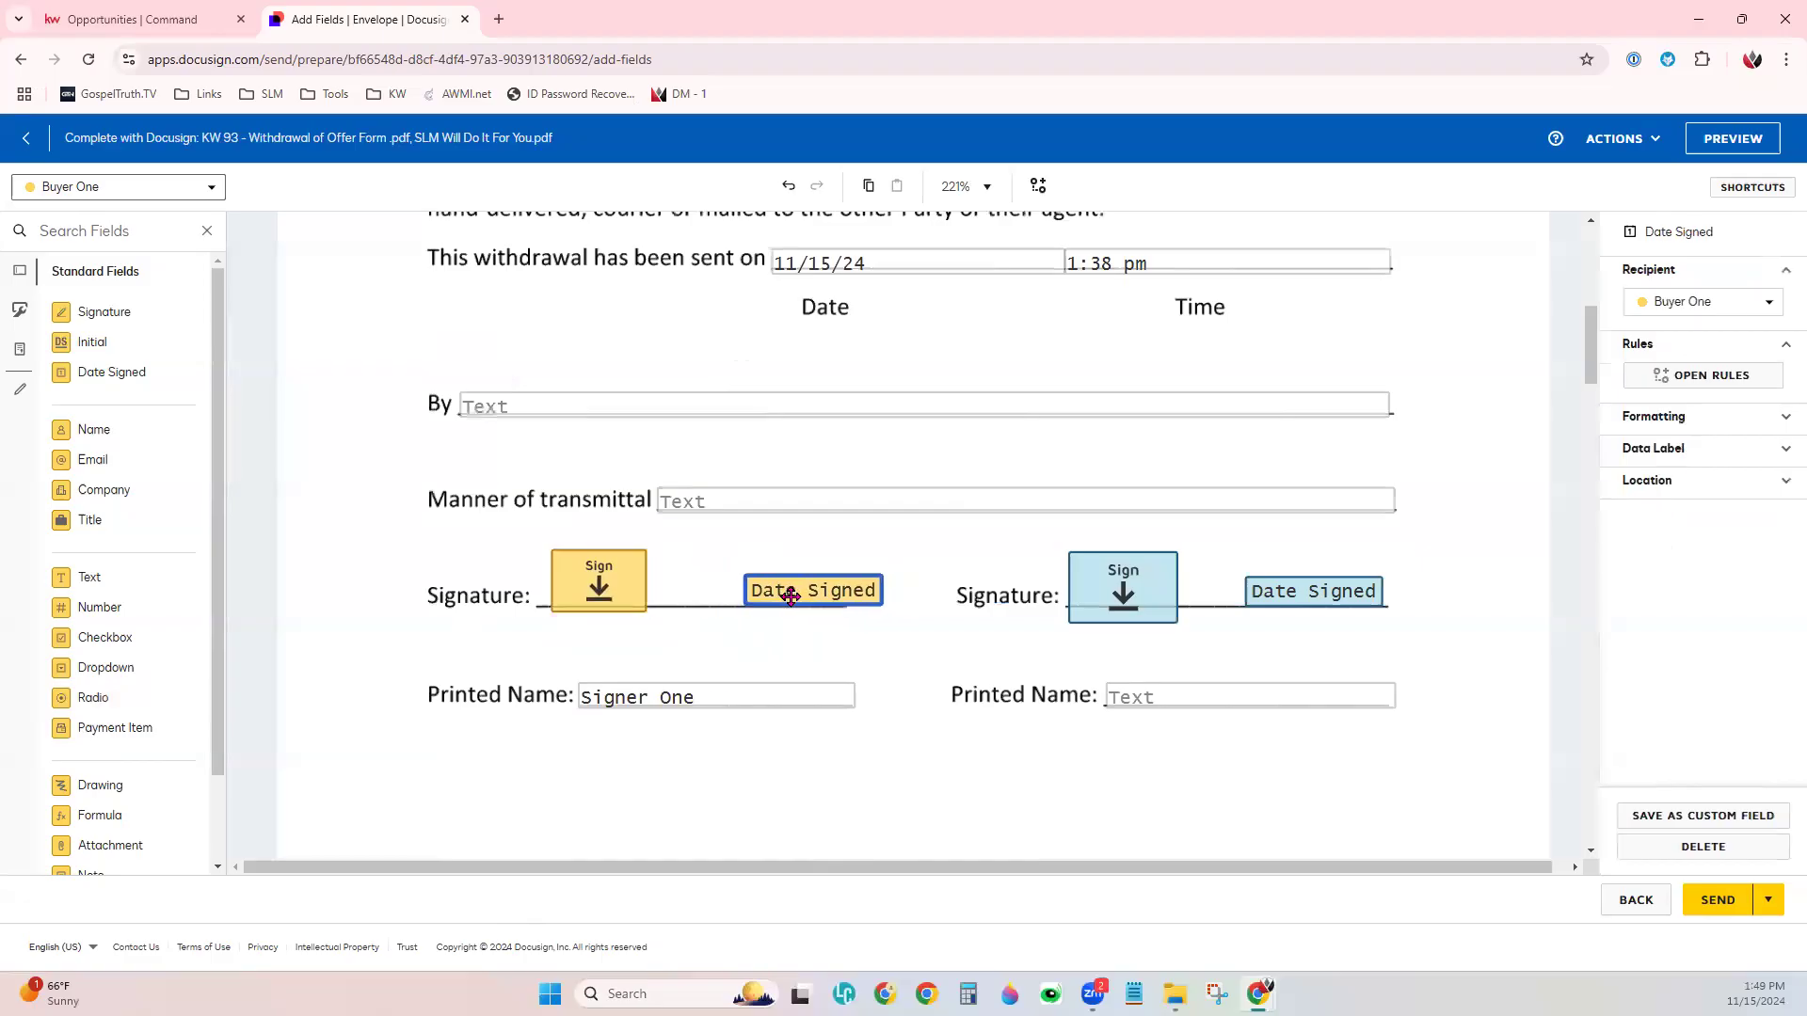
pyautogui.click(588, 588)
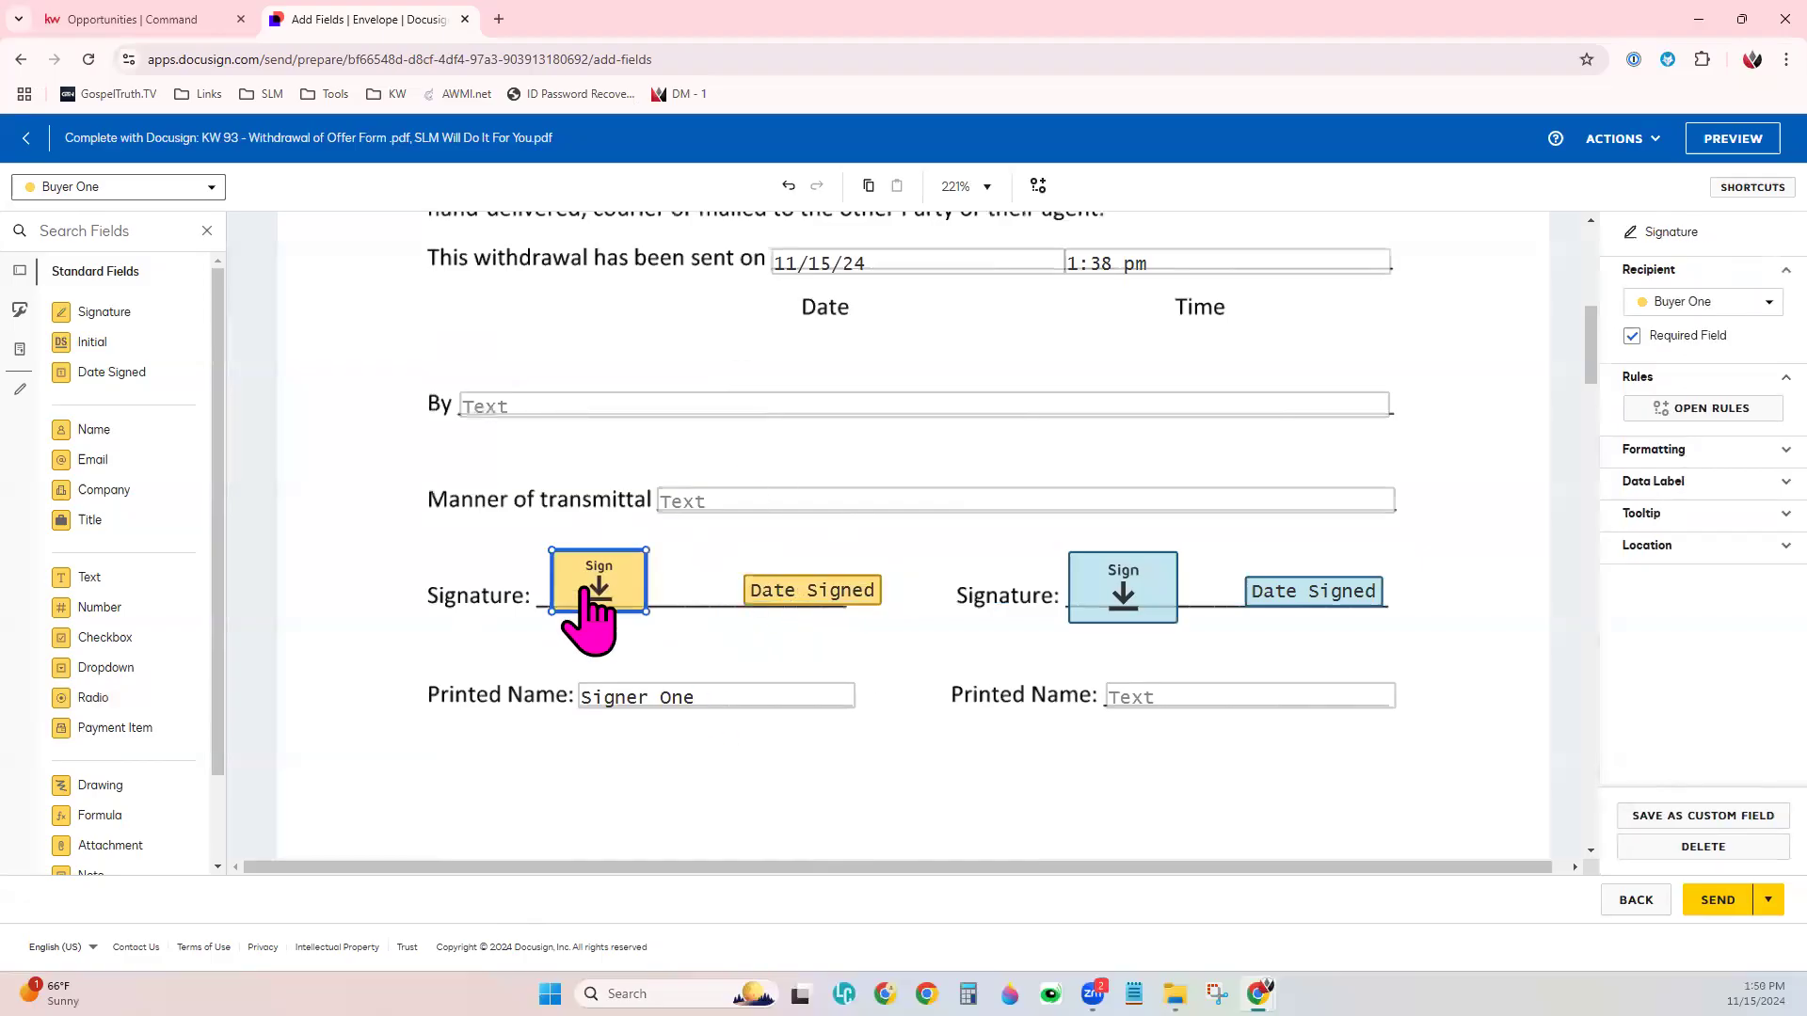
pyautogui.moveTo(646, 612)
pyautogui.mouseDown()
pyautogui.moveTo(685, 636)
pyautogui.moveTo(640, 565)
pyautogui.mouseUp()
pyautogui.moveTo(782, 602); pyautogui.dragTo(751, 603)
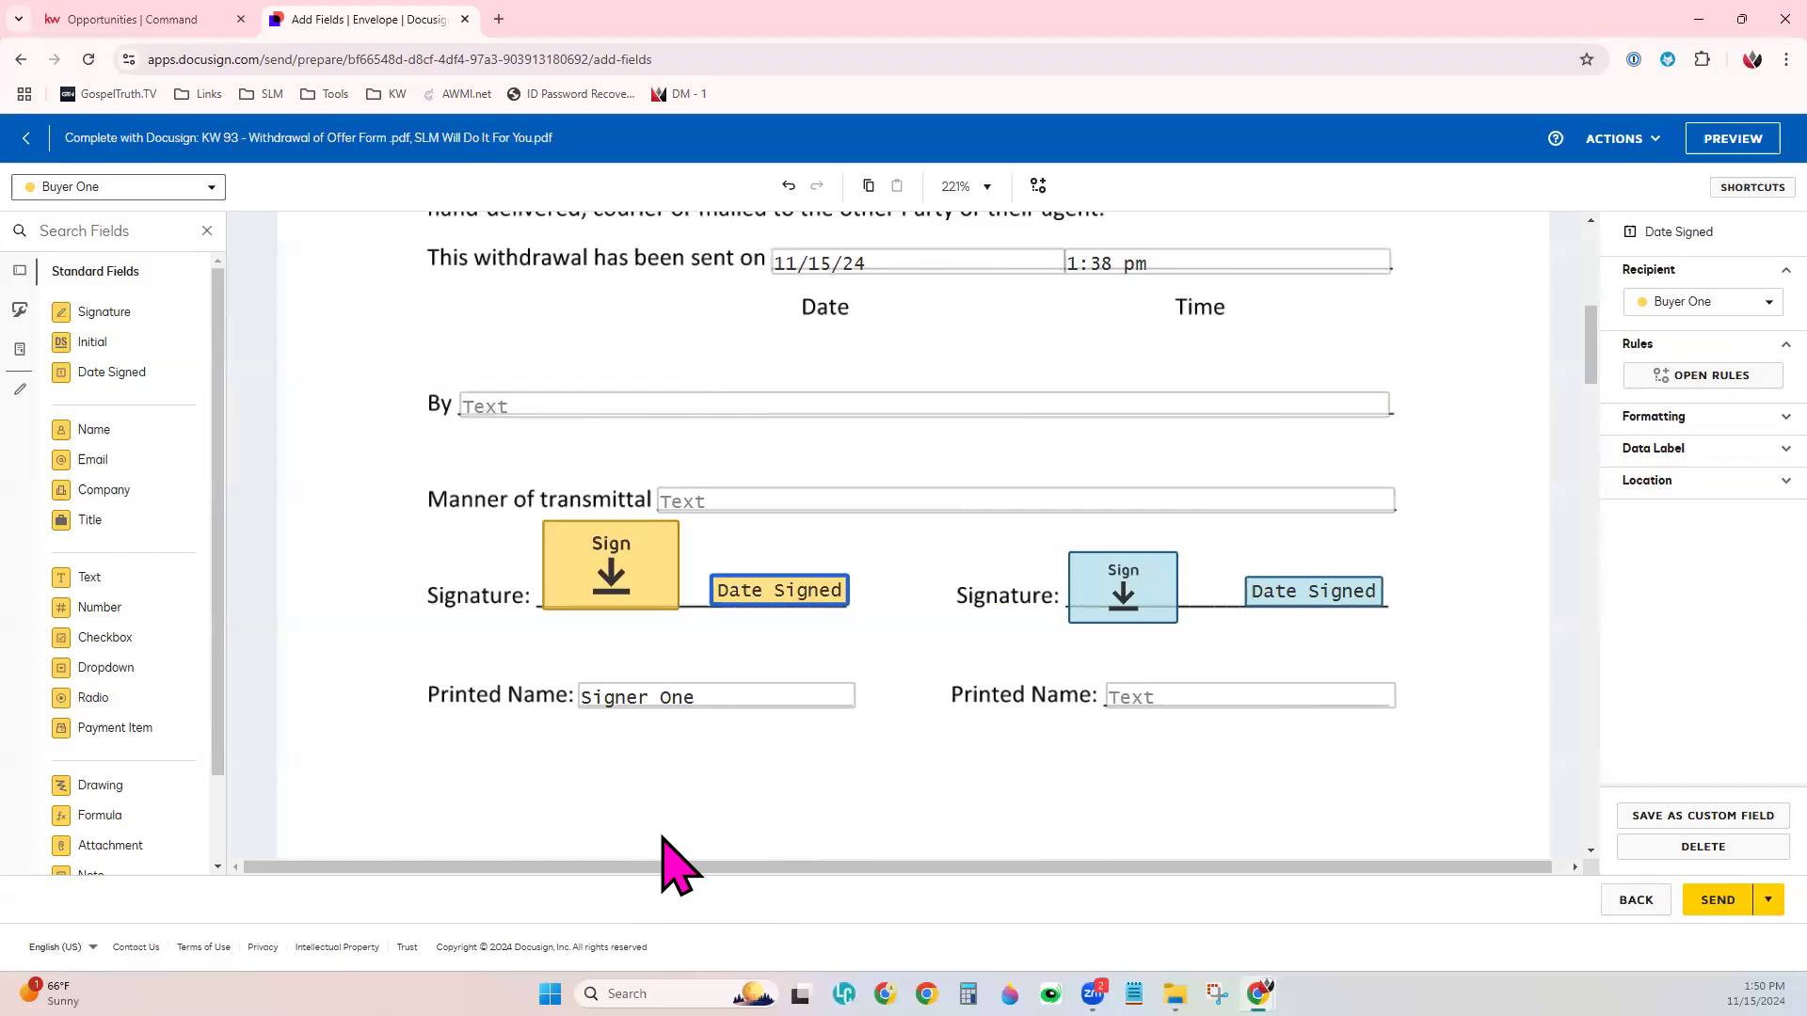
pyautogui.scroll(2, 686, 816)
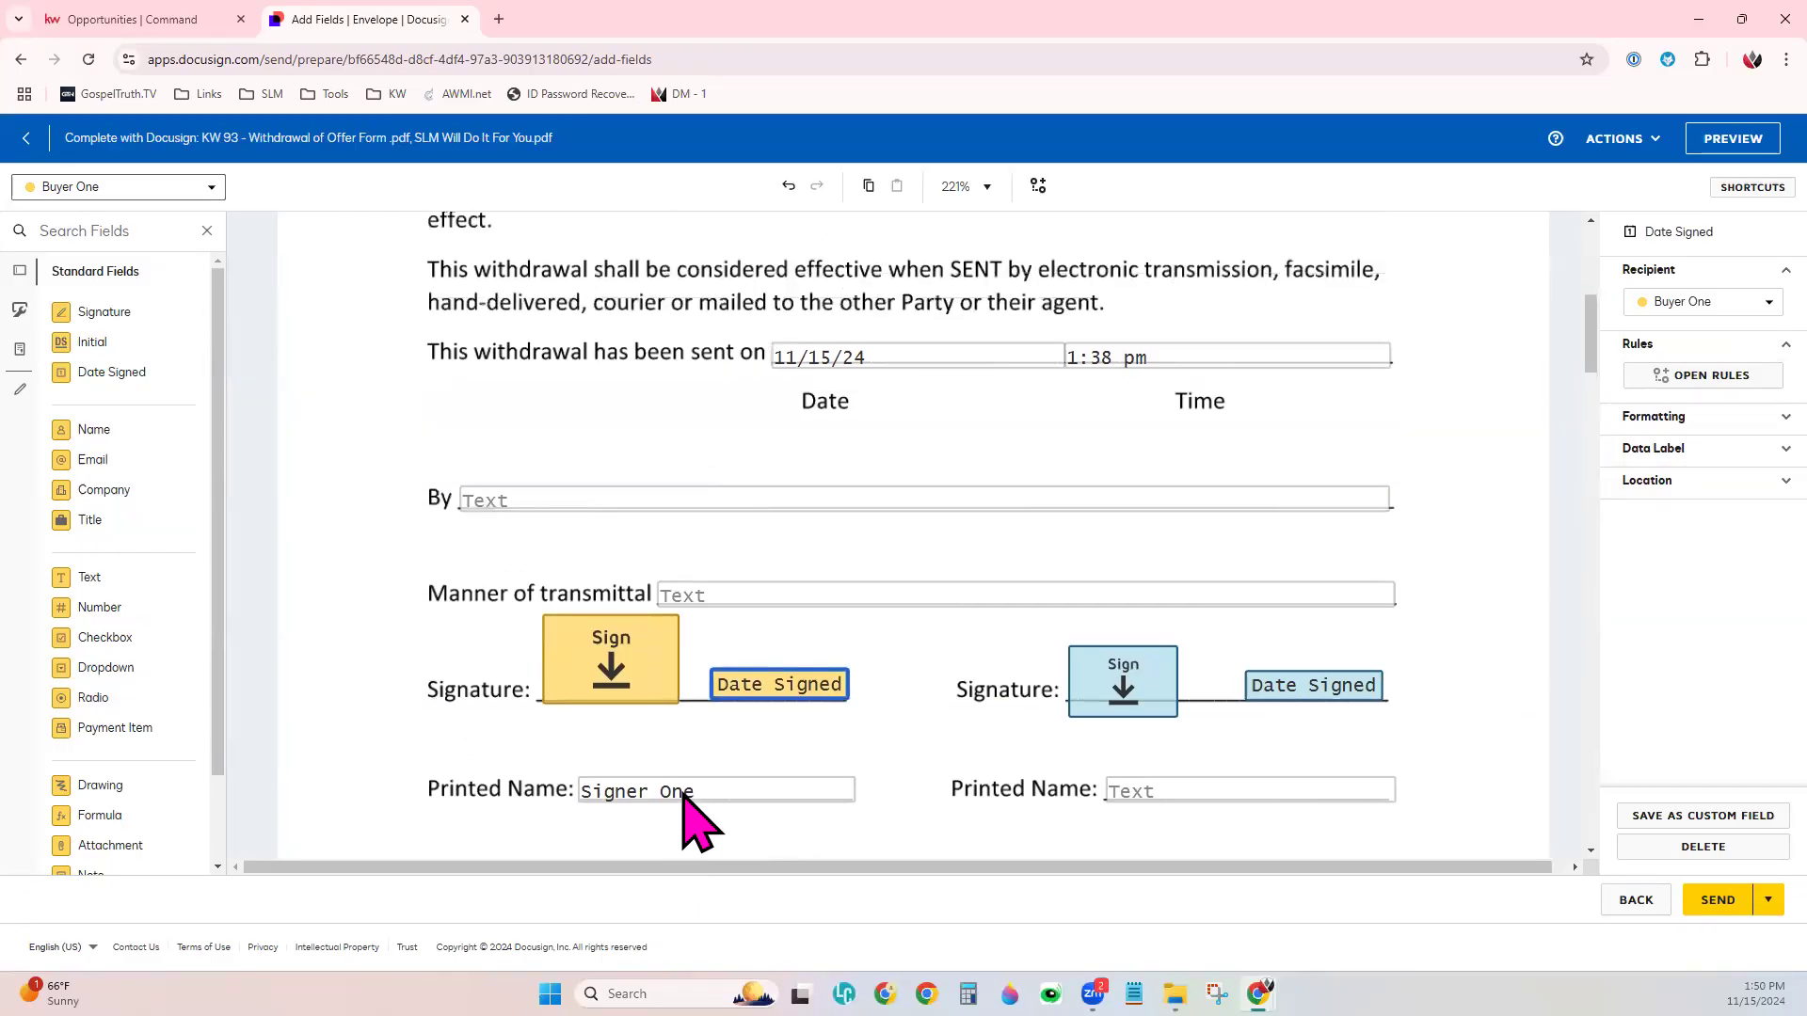
# Give the By text field the hint 'Type Information Here'
pyautogui.click(546, 597)
pyautogui.click(546, 598)
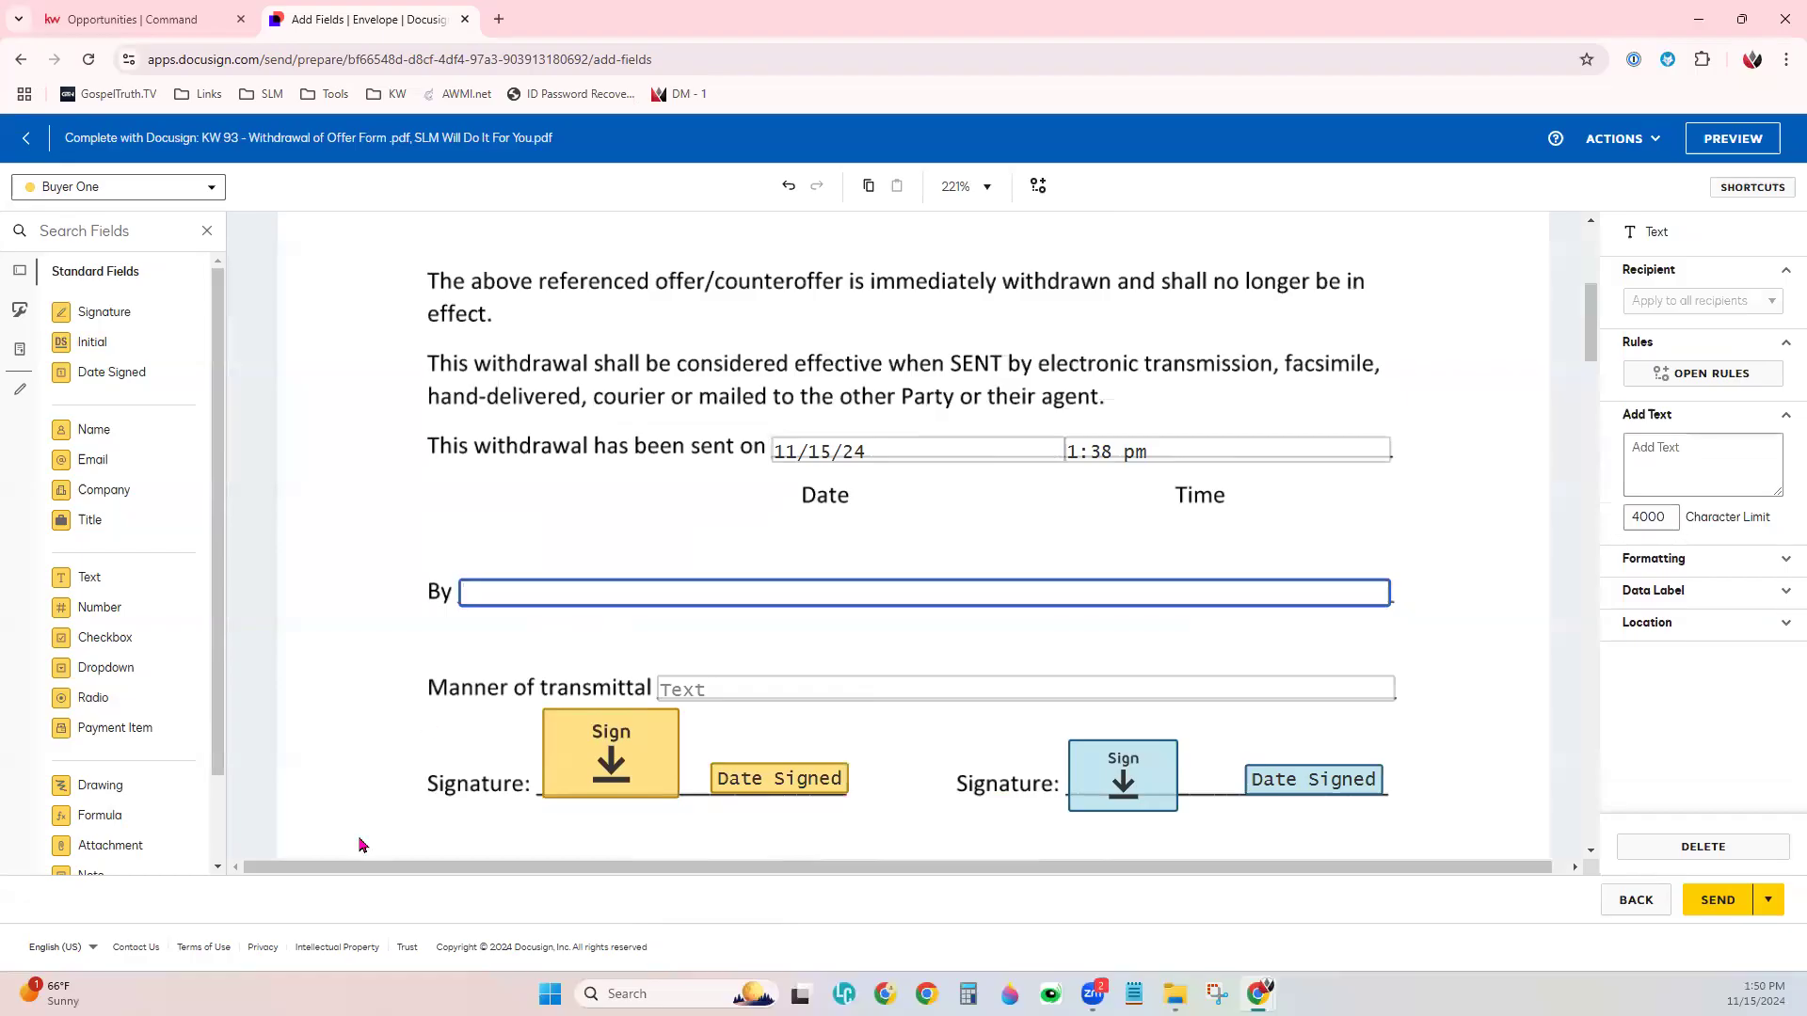
pyautogui.write('Type Information Here')
pyautogui.click(596, 556)
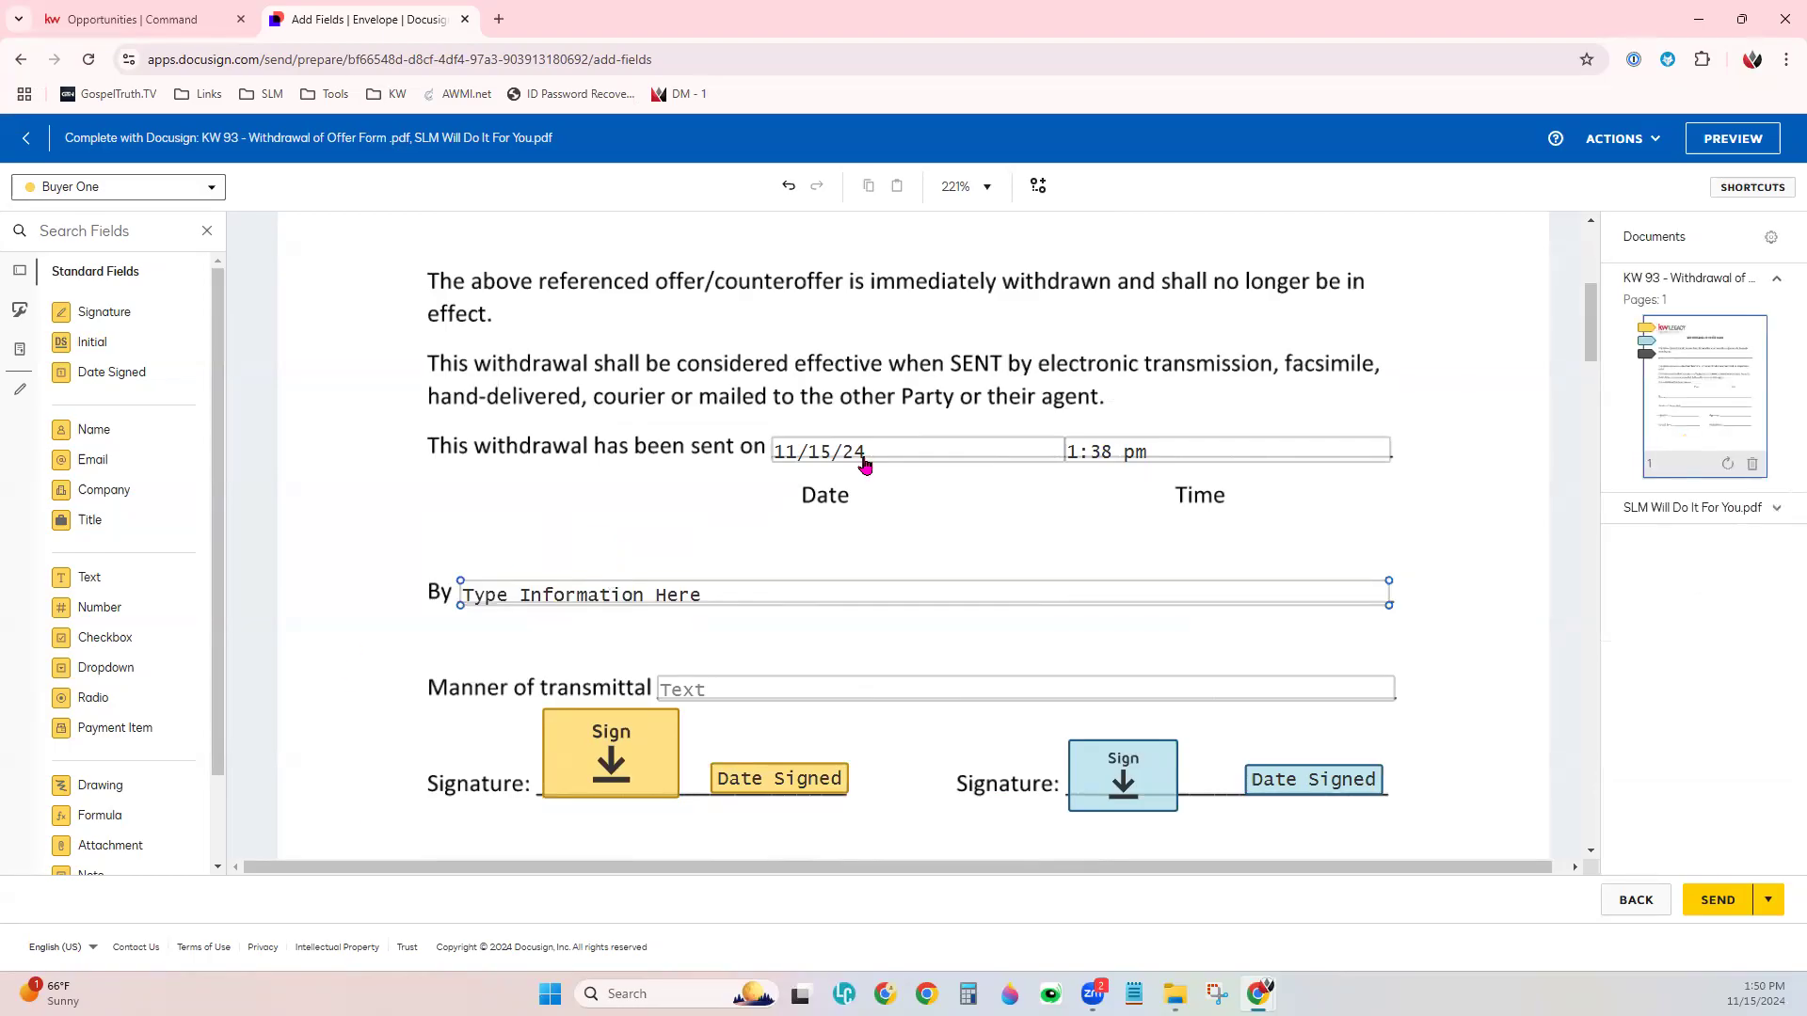
# Change the withdrawal time from 1:38 pm to 2:00 pm
pyautogui.click(923, 450)
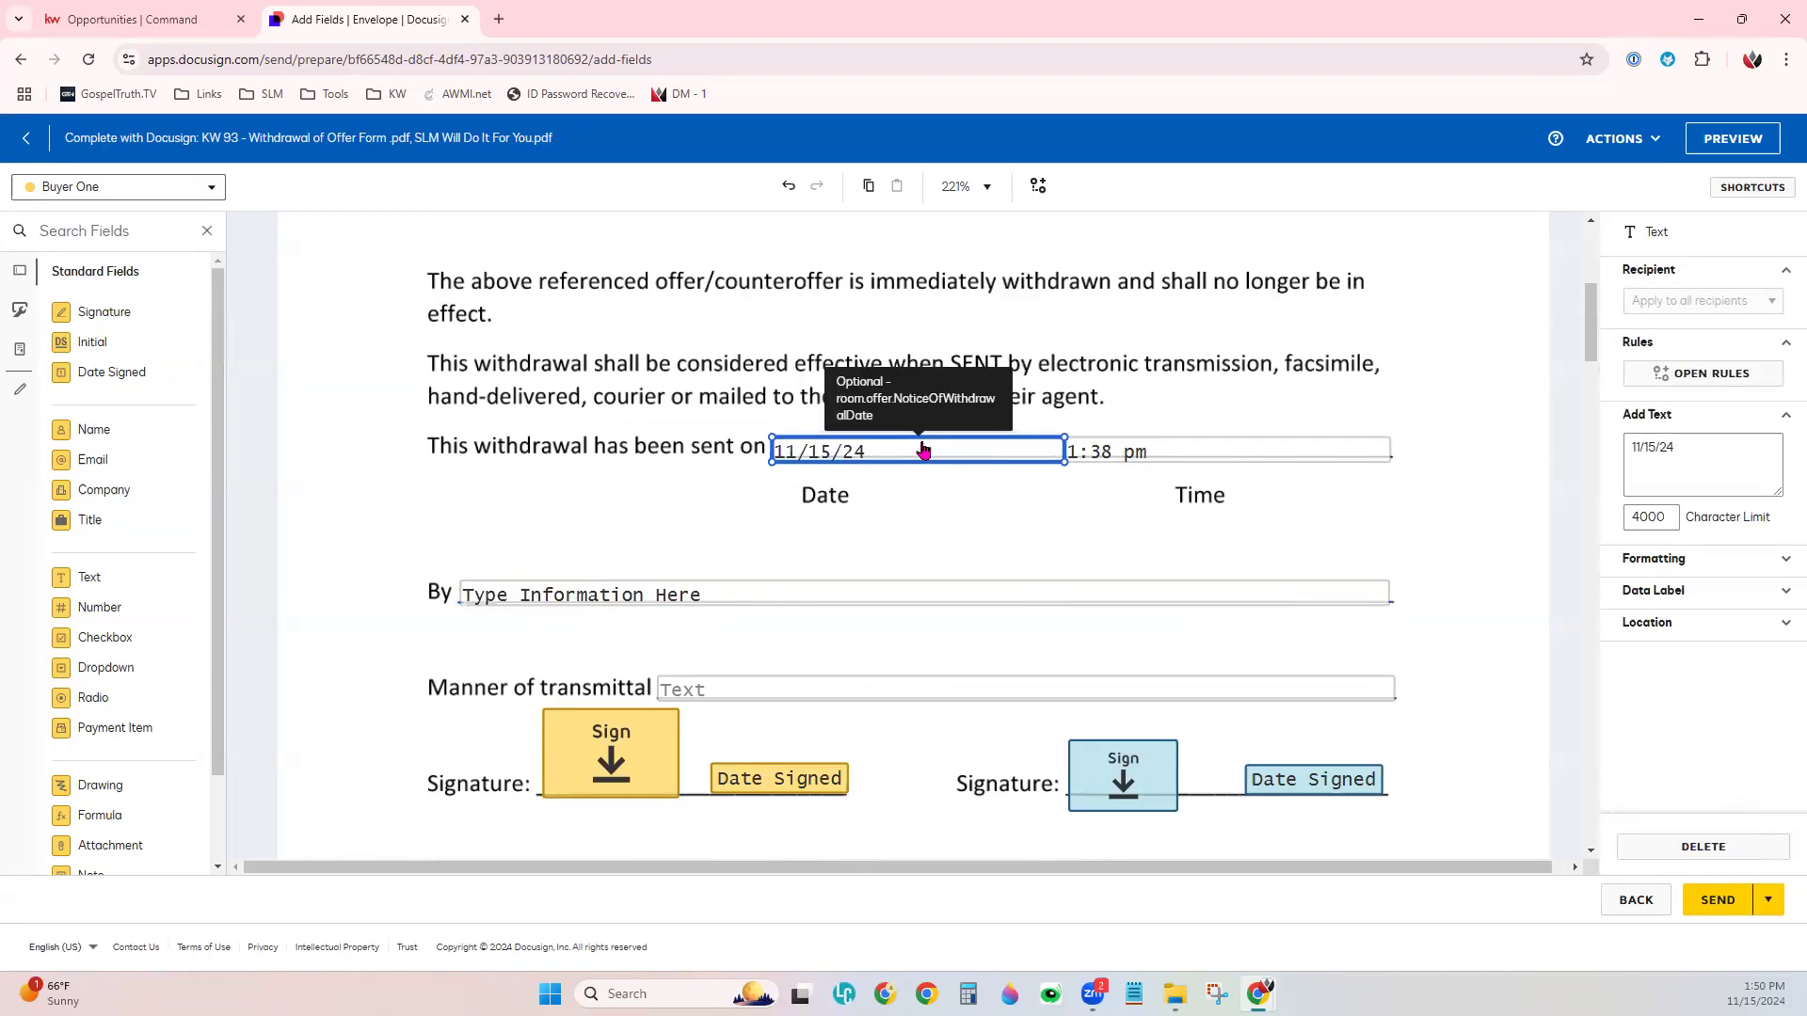
pyautogui.click(1097, 452)
pyautogui.click(1105, 451)
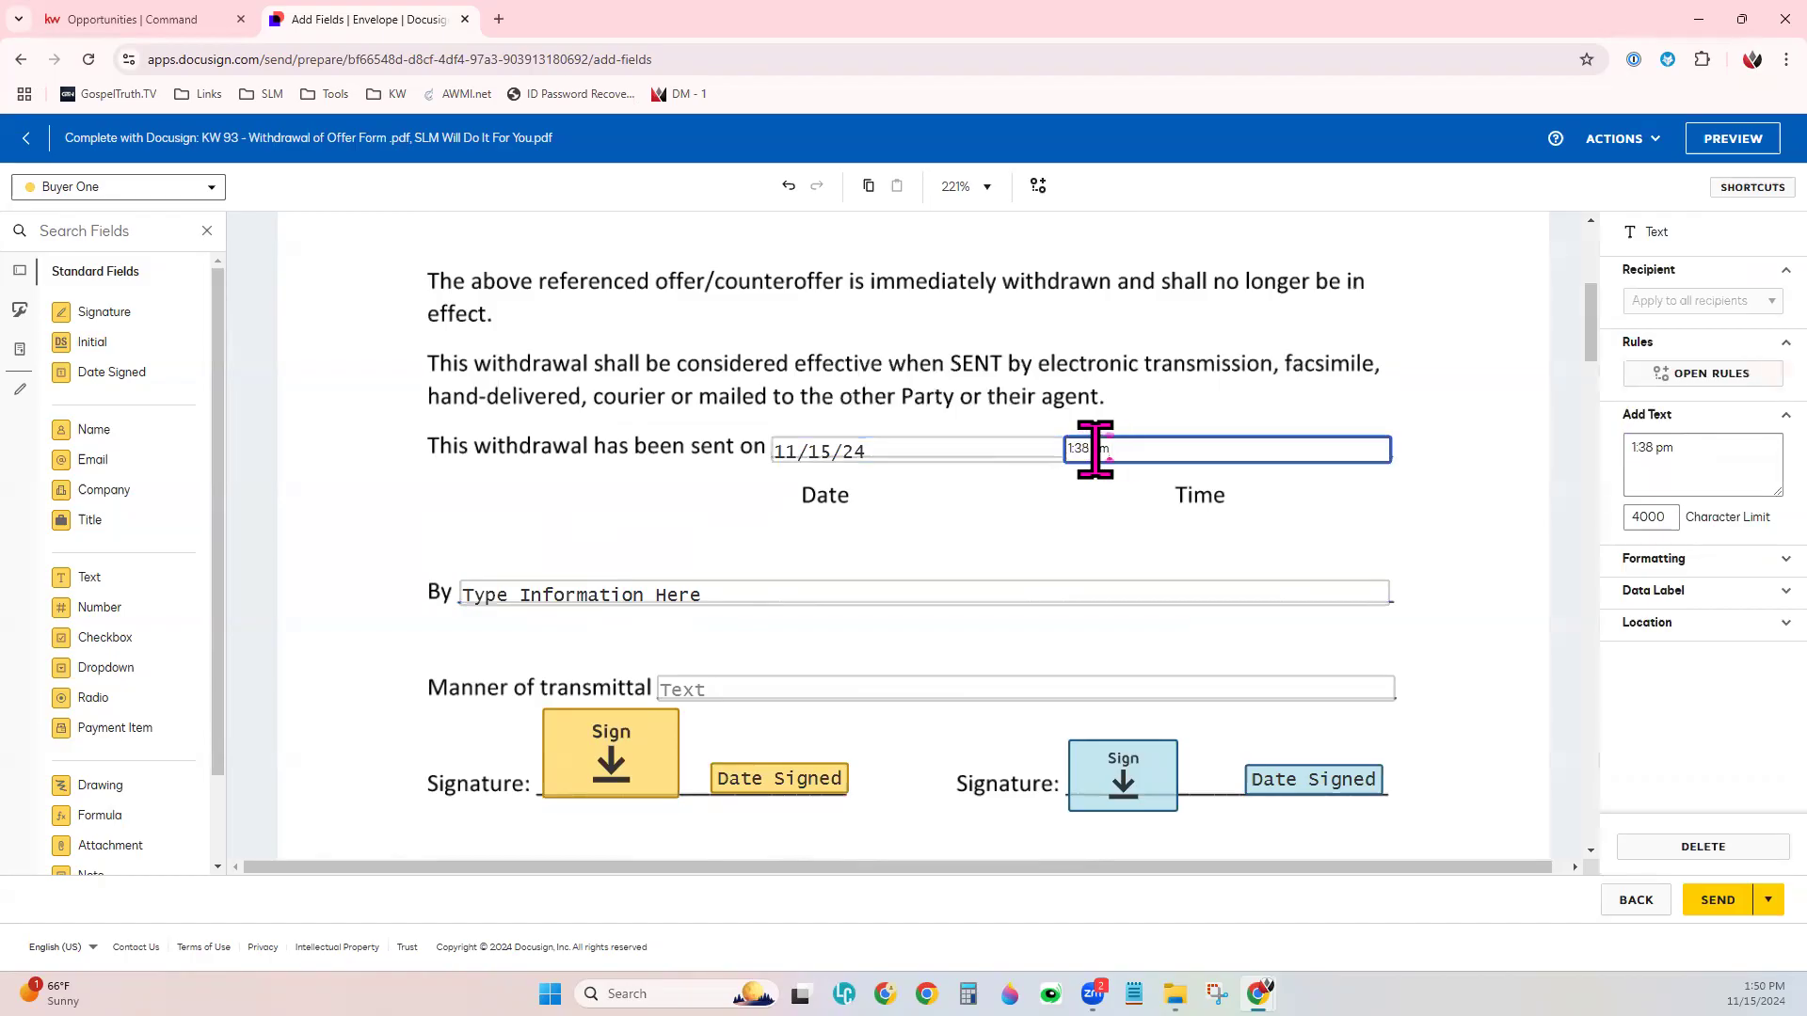
pyautogui.moveTo(1094, 449); pyautogui.dragTo(1061, 461)
pyautogui.write('2')
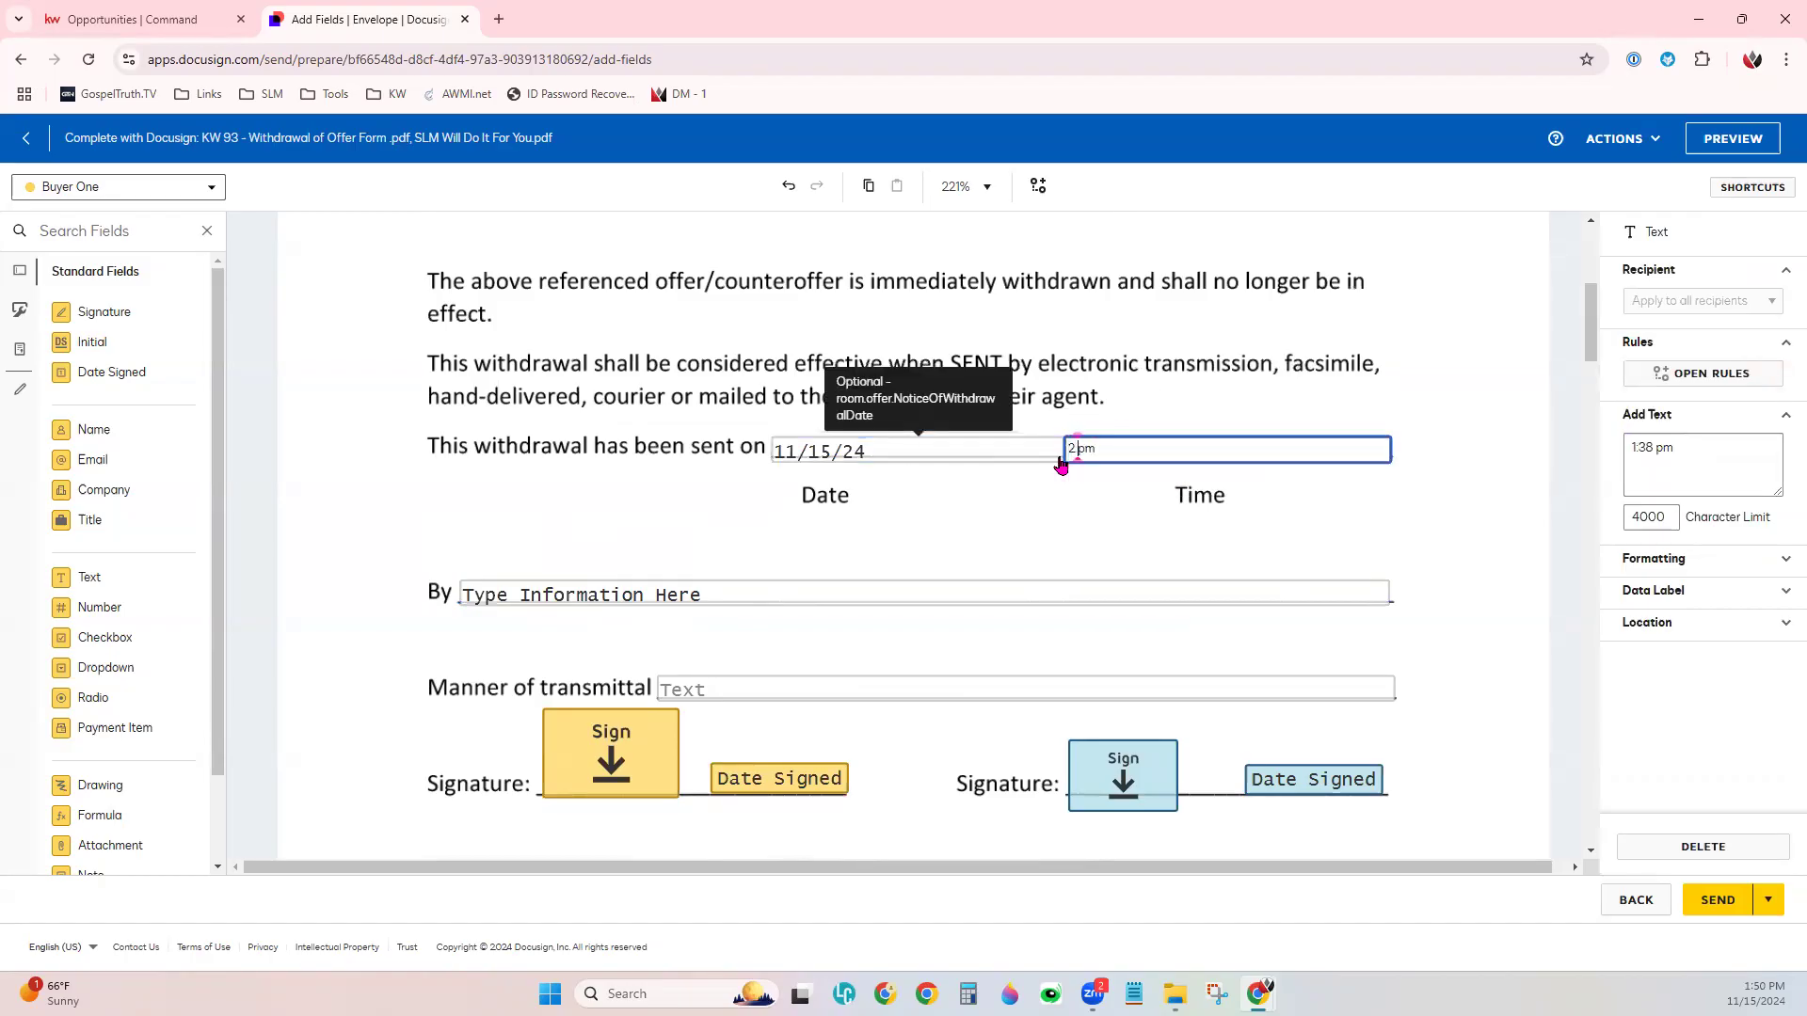
pyautogui.write(':00')
pyautogui.click(1017, 573)
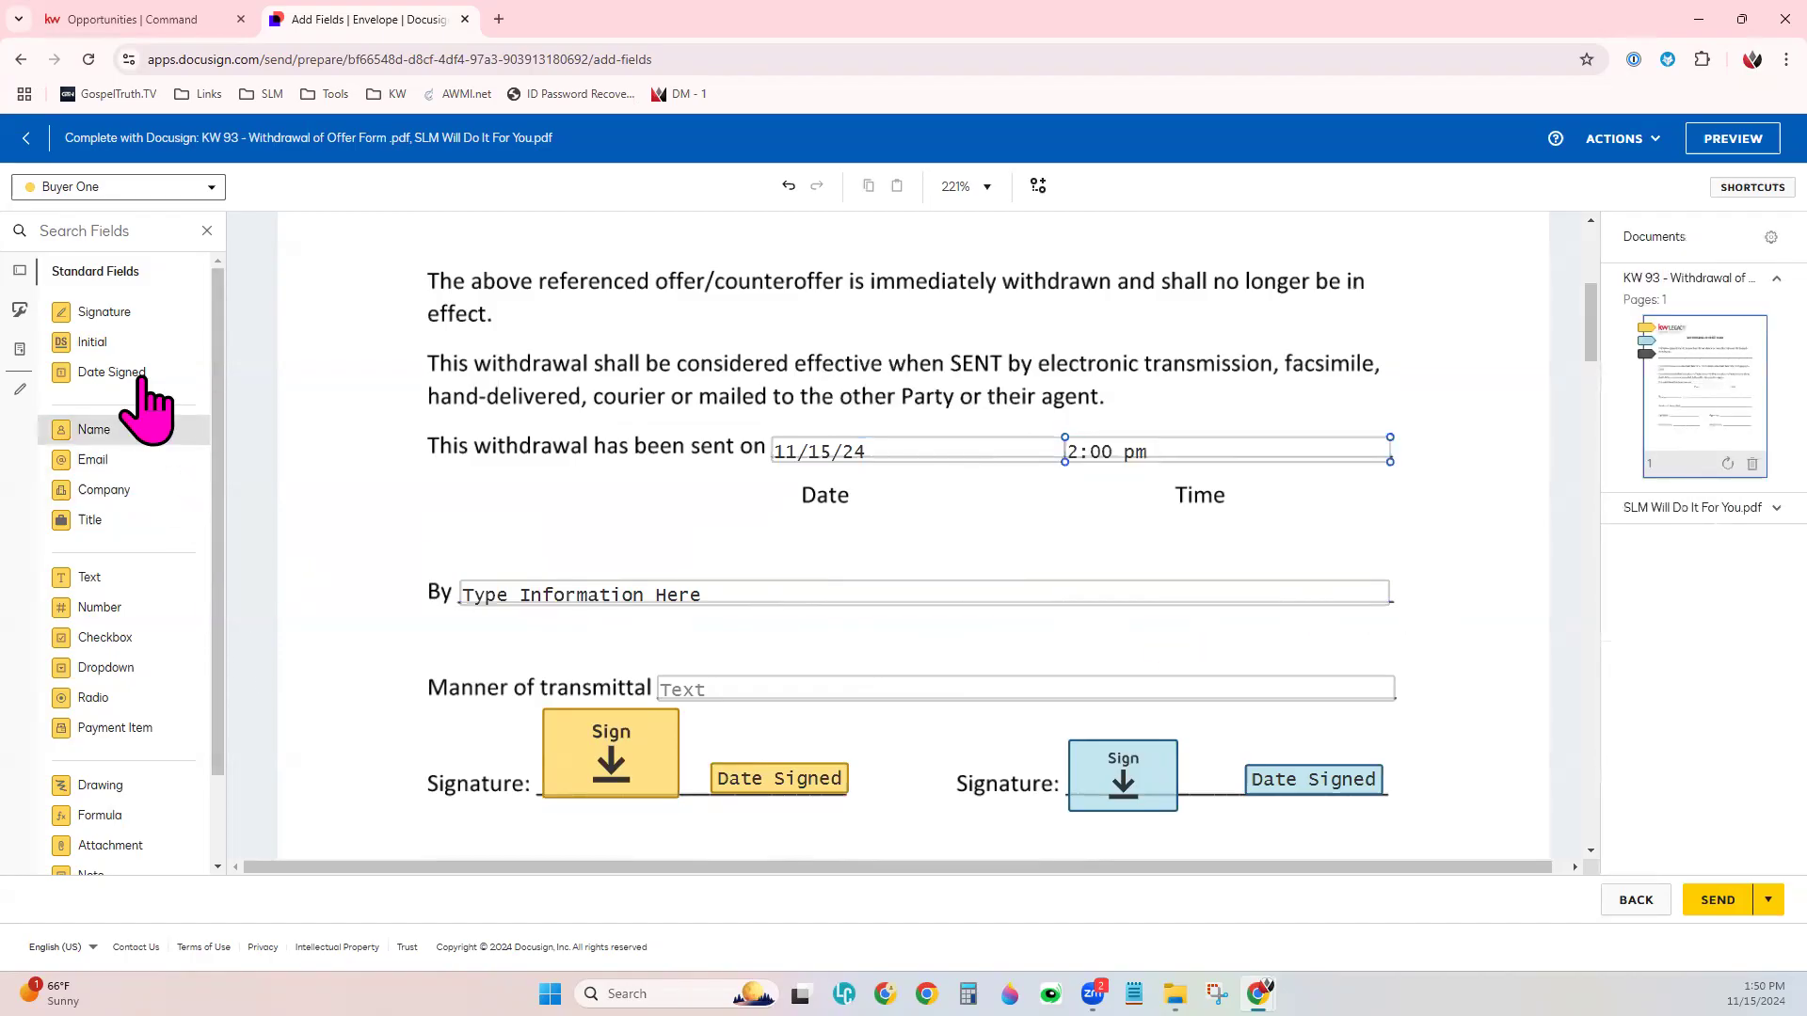
# Switch to Buyer Two and place a resized signature field below the property address
pyautogui.click(132, 198)
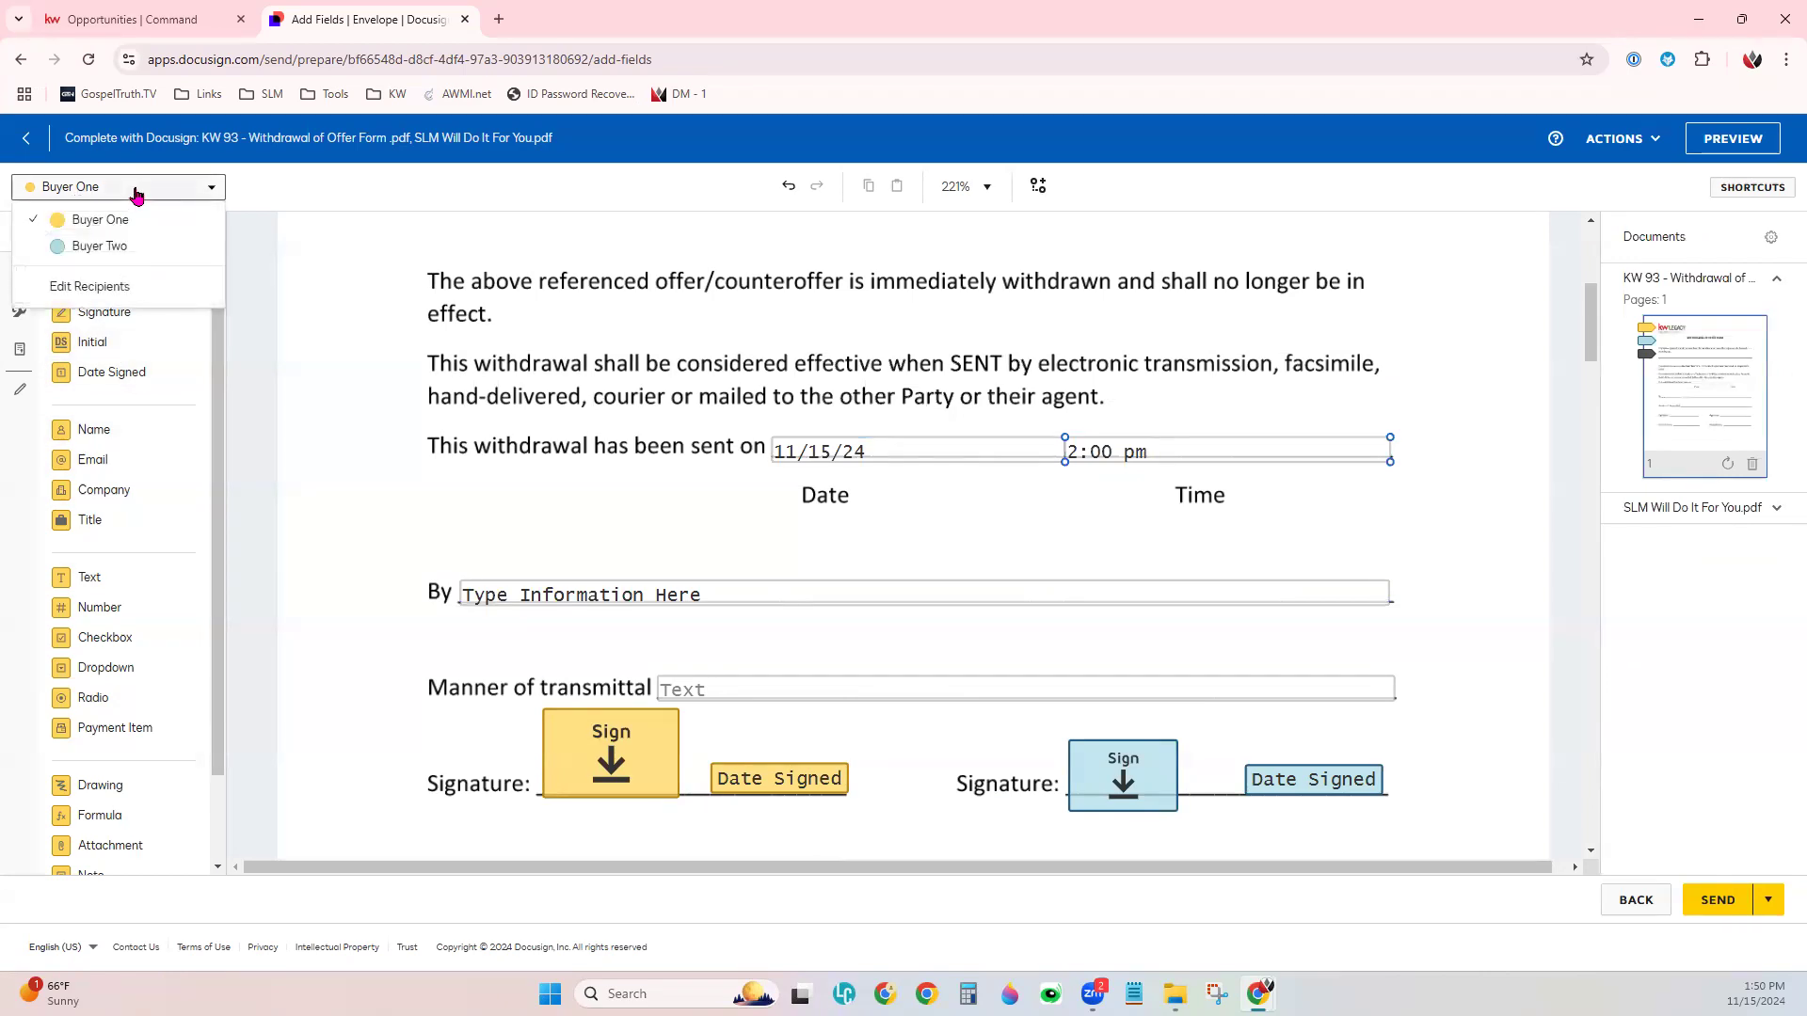
pyautogui.click(134, 247)
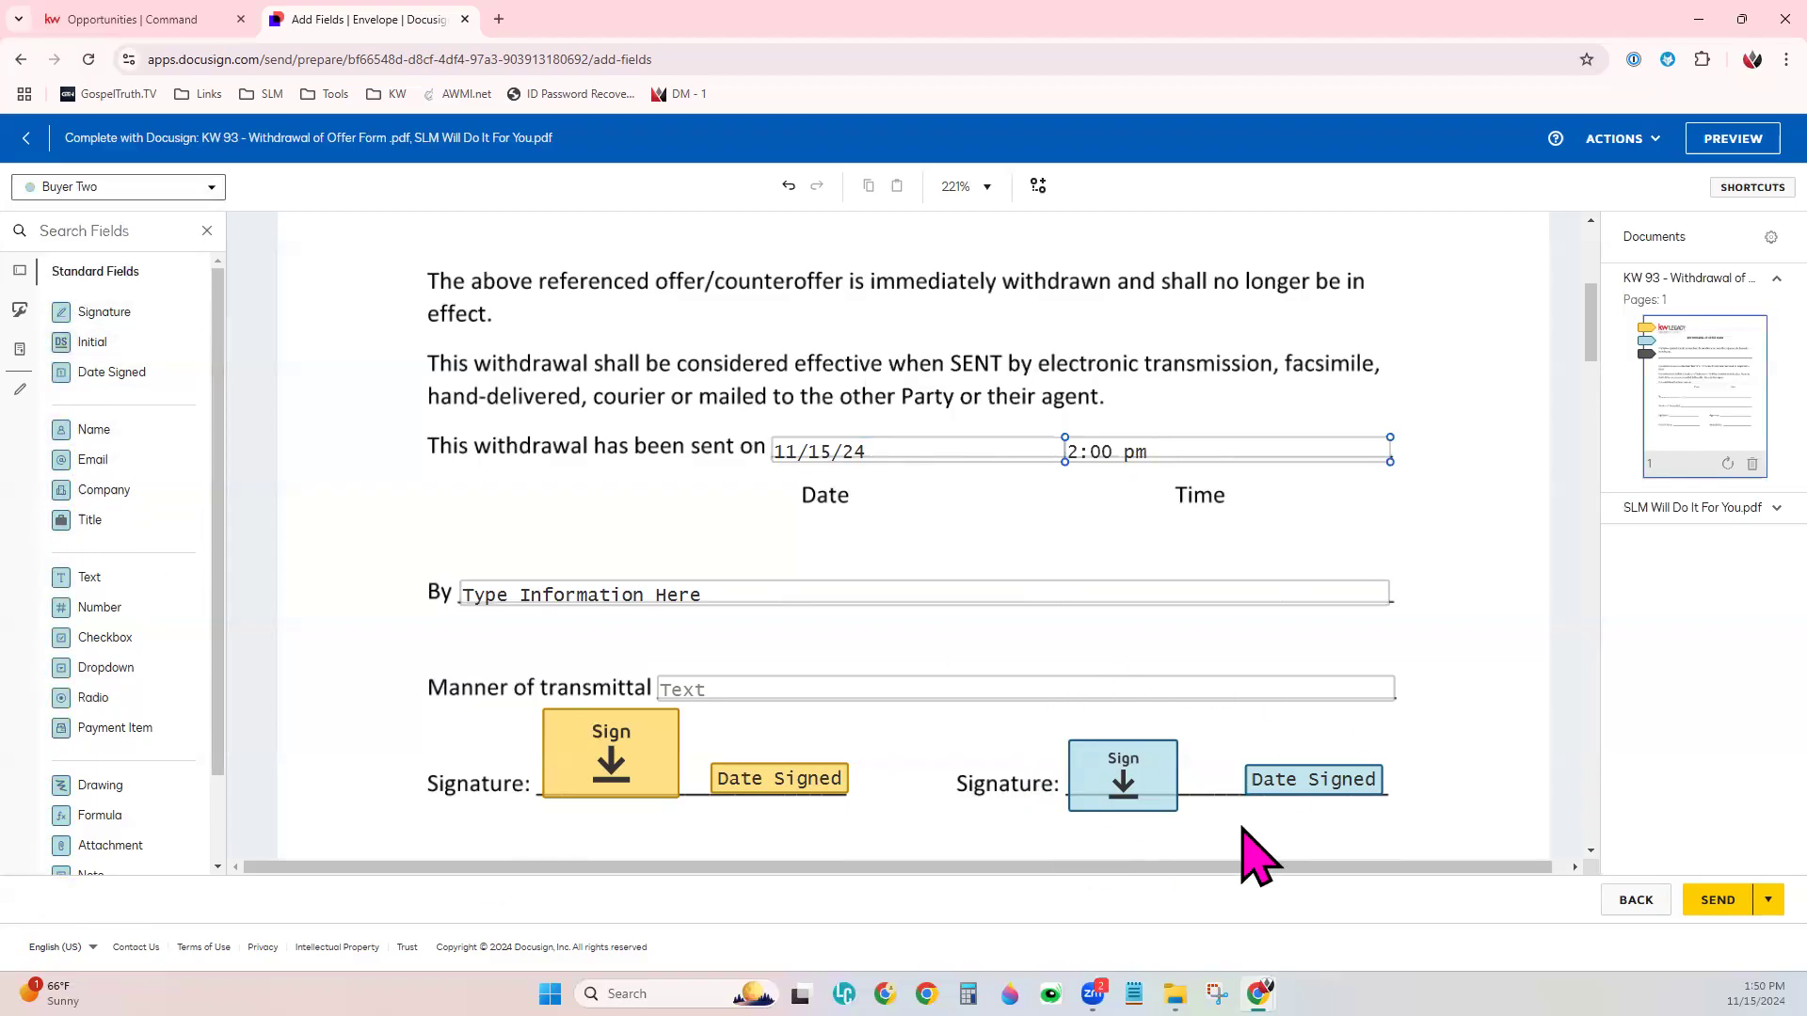
pyautogui.scroll(2, 968, 766)
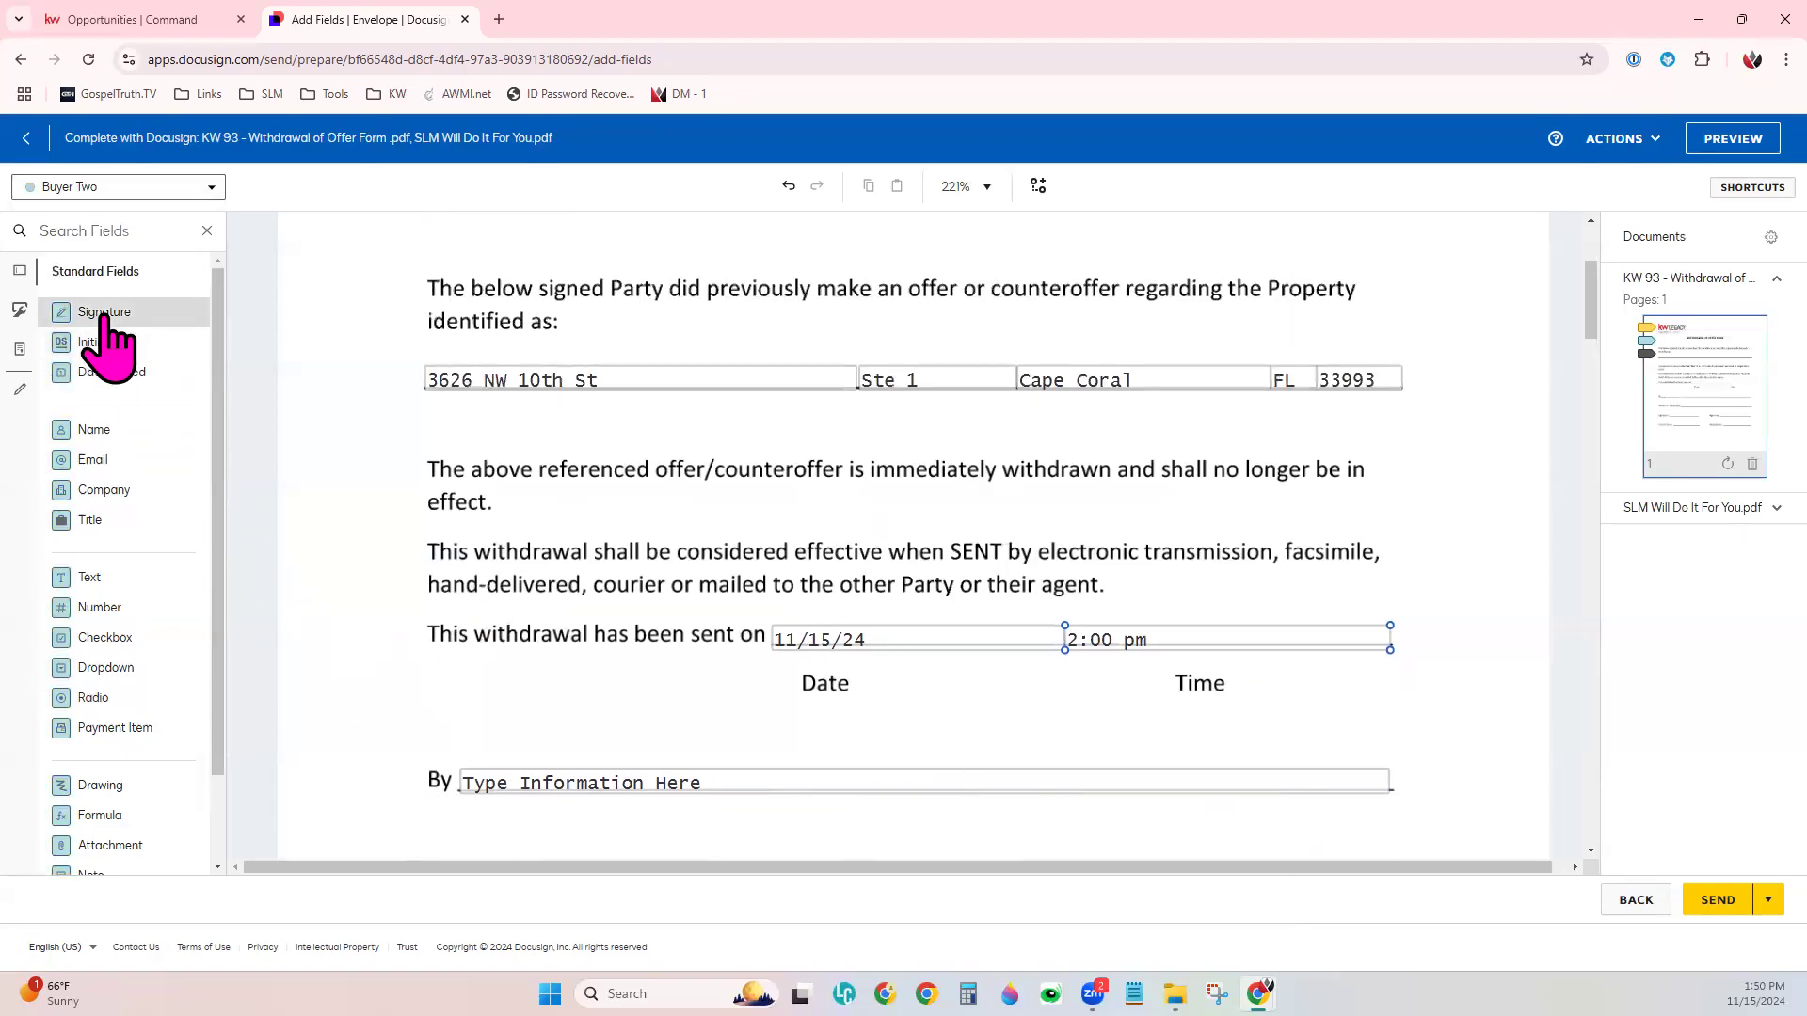
pyautogui.moveTo(105, 320)
pyautogui.mouseDown()
pyautogui.moveTo(612, 363)
pyautogui.moveTo(661, 416)
pyautogui.mouseUp()
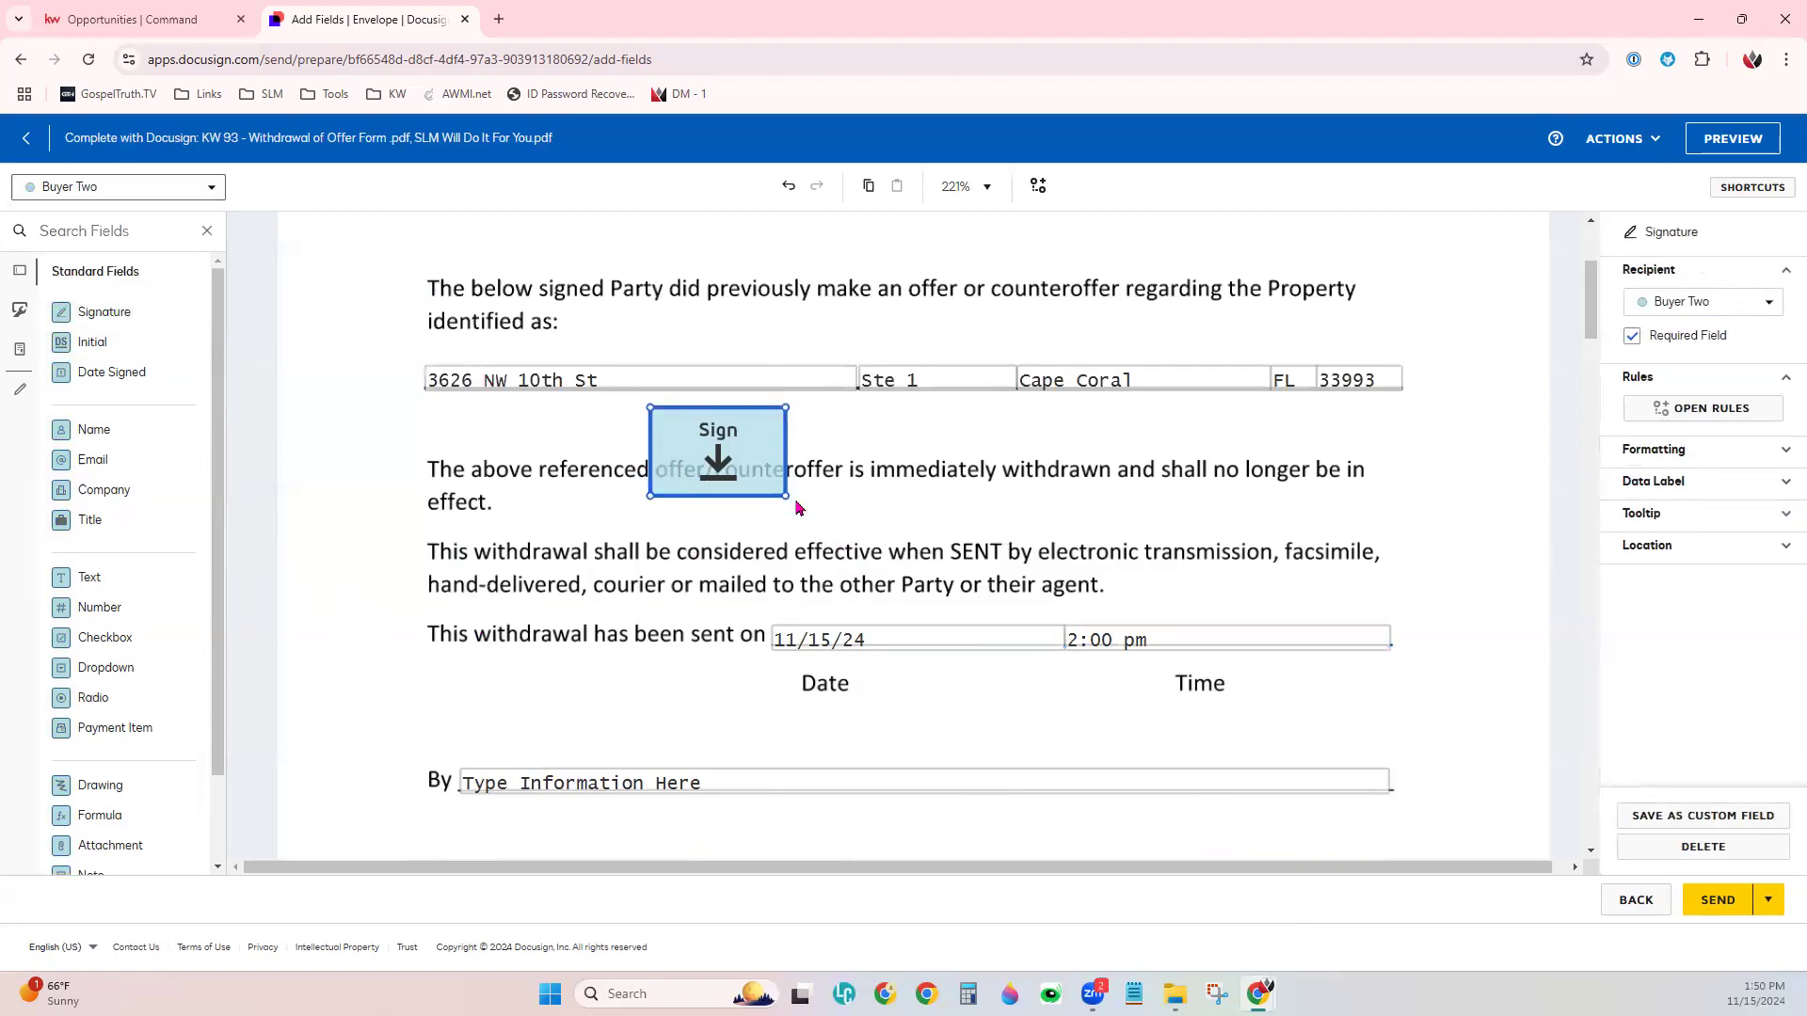
pyautogui.moveTo(784, 496); pyautogui.dragTo(467, 425)
# Add a radio button under the address, deleting the extra one to keep a single button
pyautogui.moveTo(99, 701); pyautogui.dragTo(564, 429)
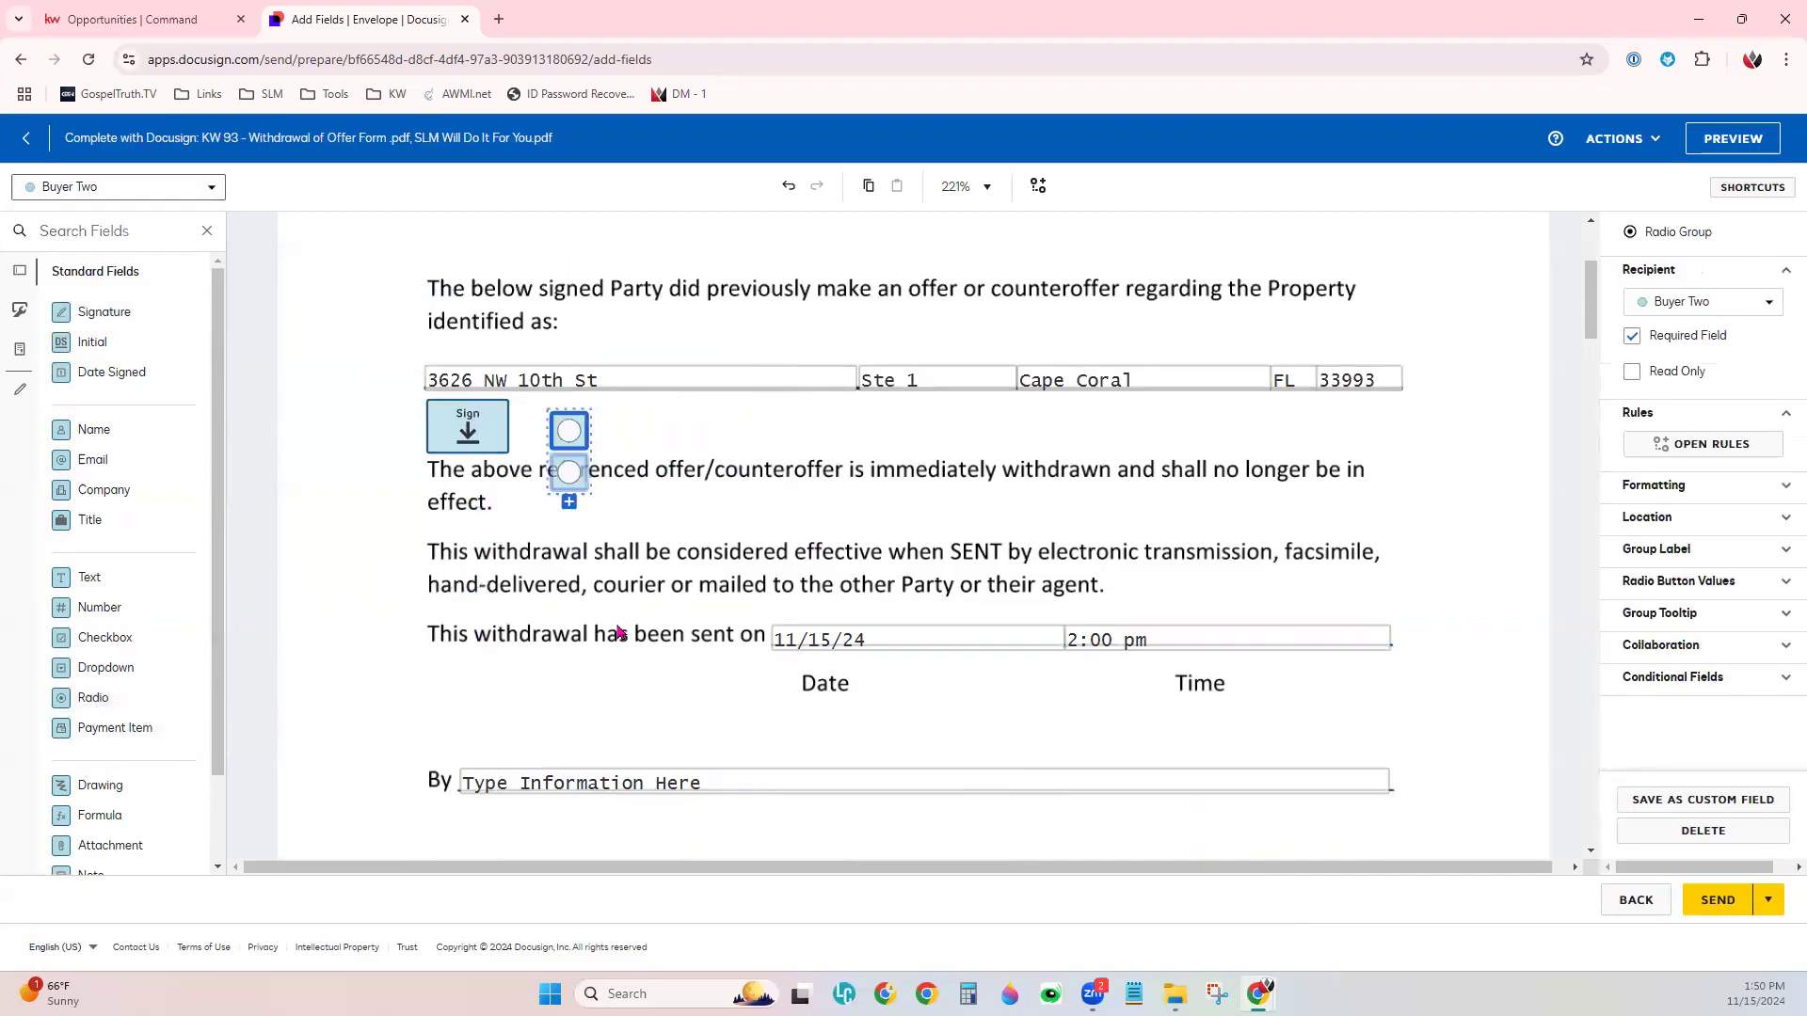
pyautogui.click(567, 480)
pyautogui.press('Delete')
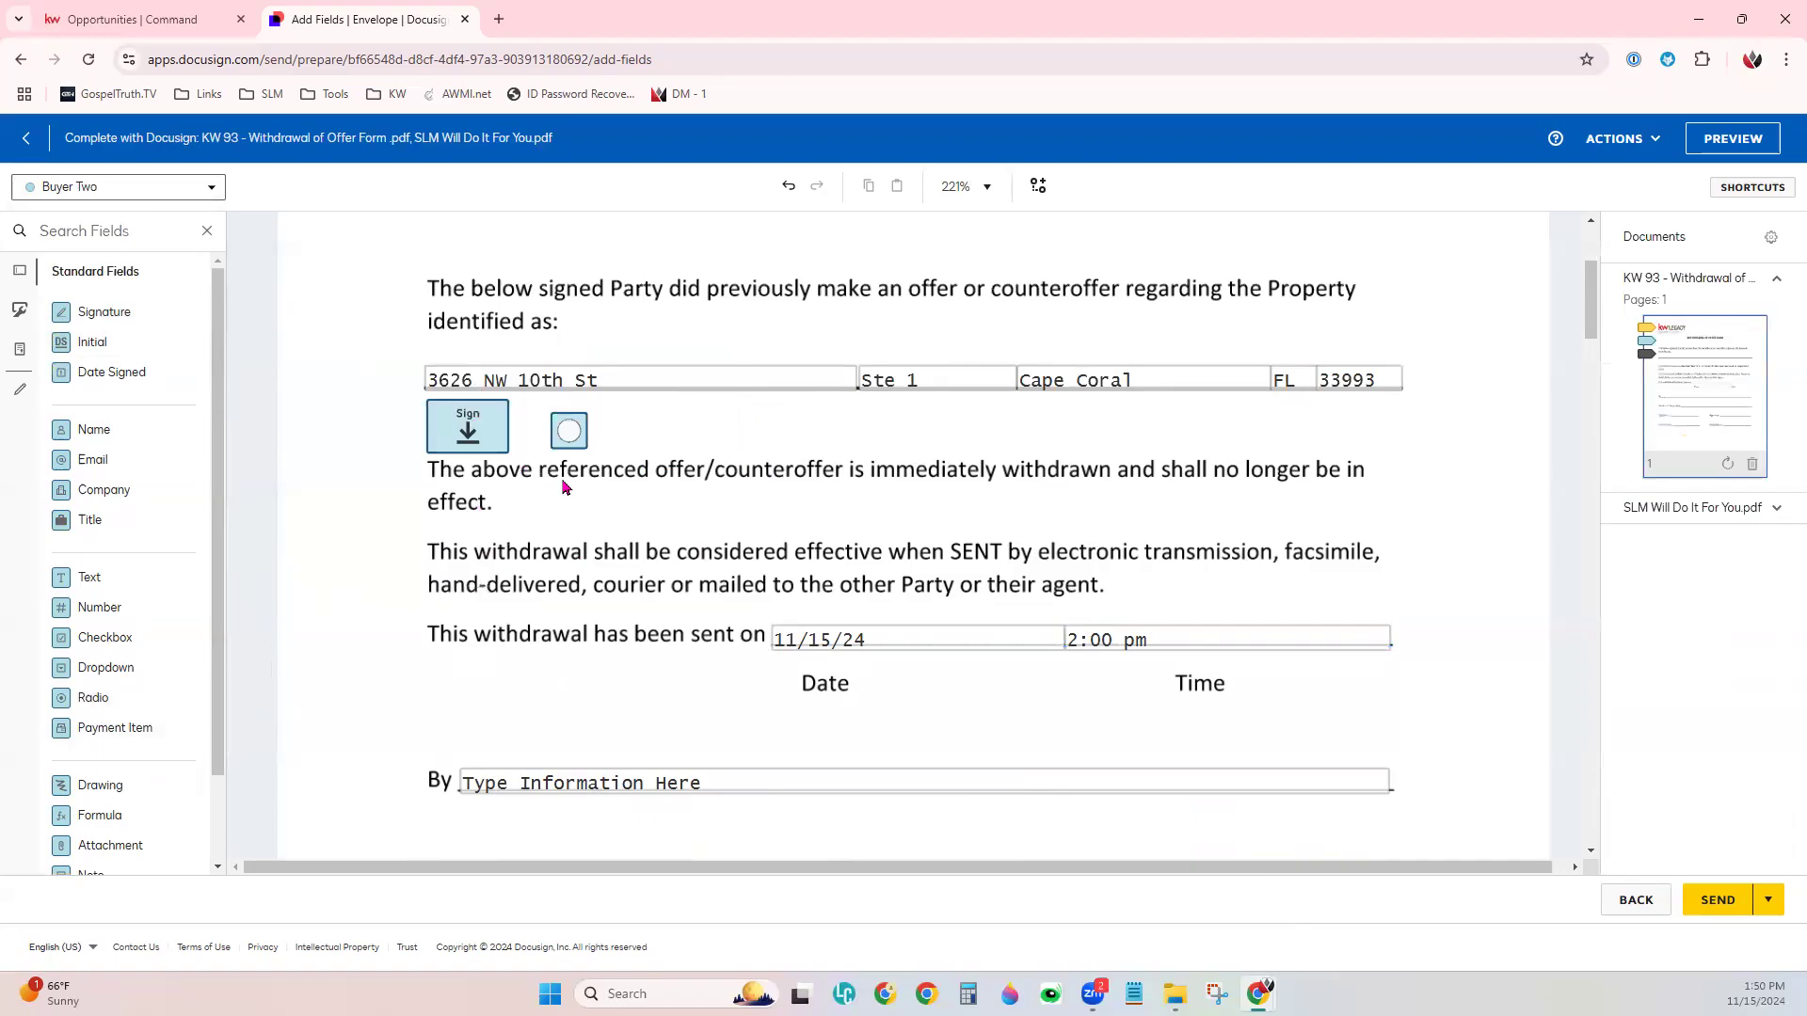
pyautogui.click(569, 430)
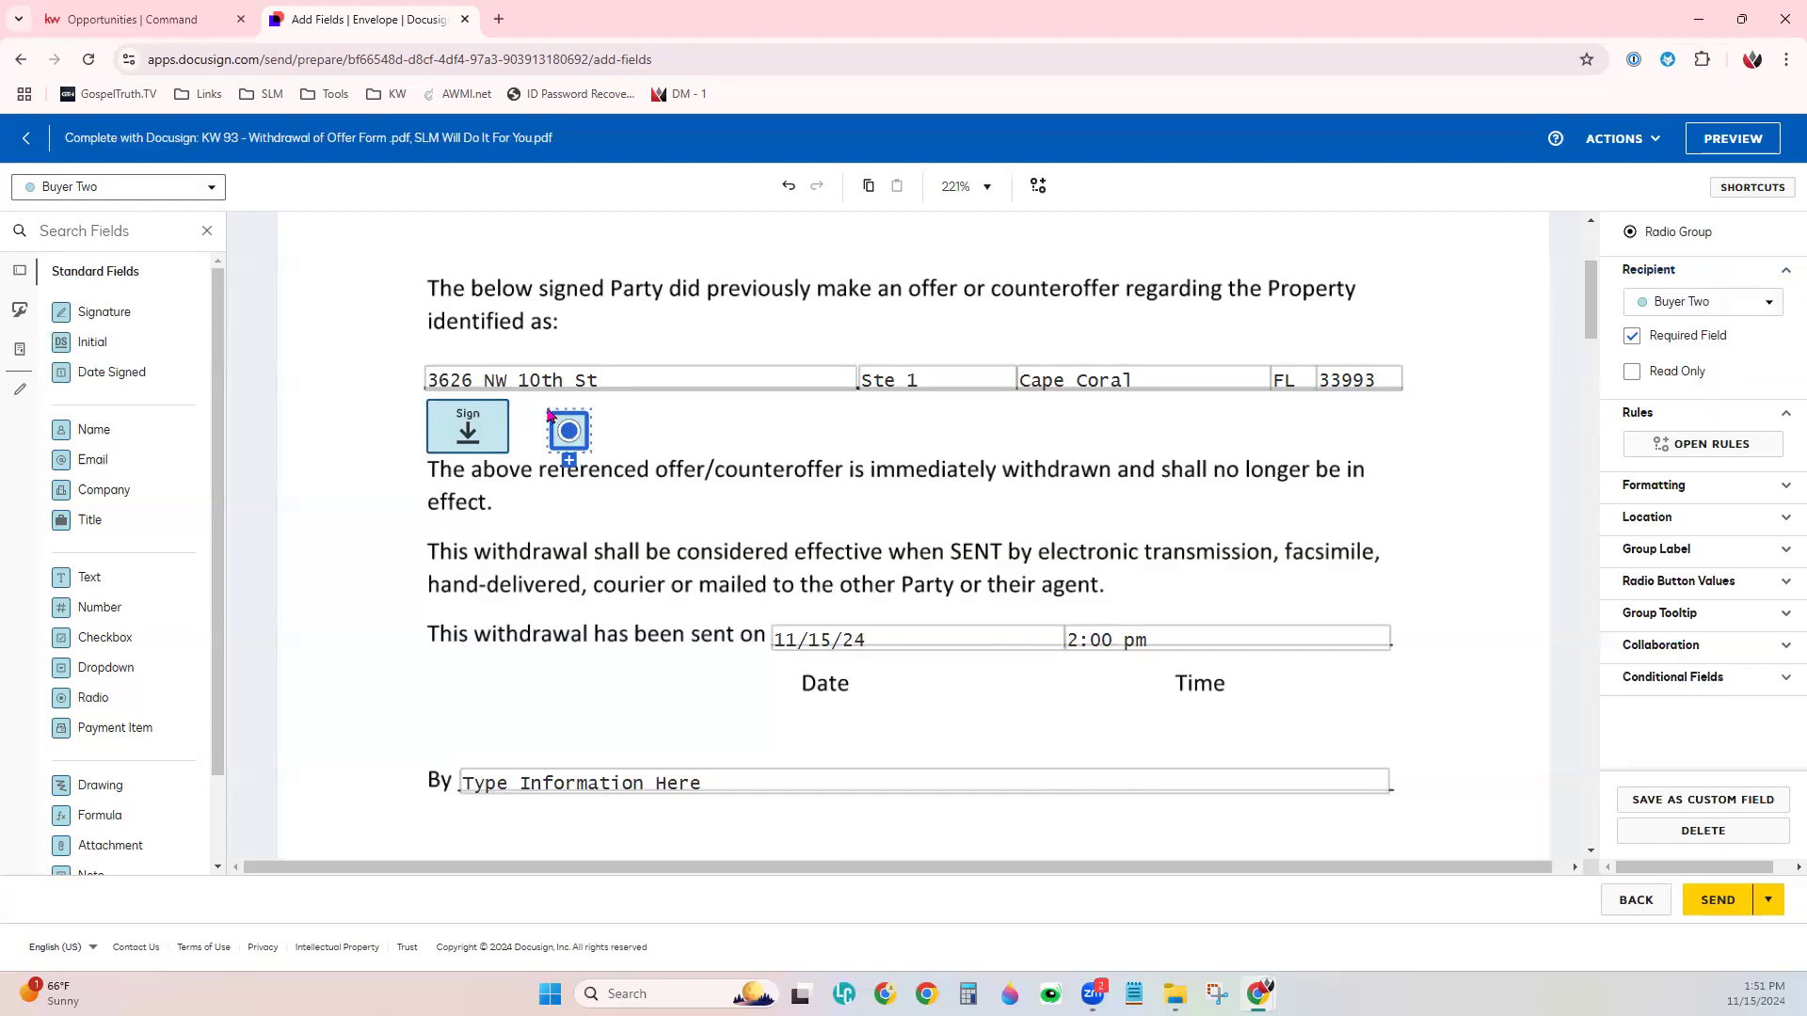
# Place a Buyer Two Name field on the SLM flyer above the 'LOOKING TO PROMOTE YOUR LISTINGS?' heading
pyautogui.click(709, 489)
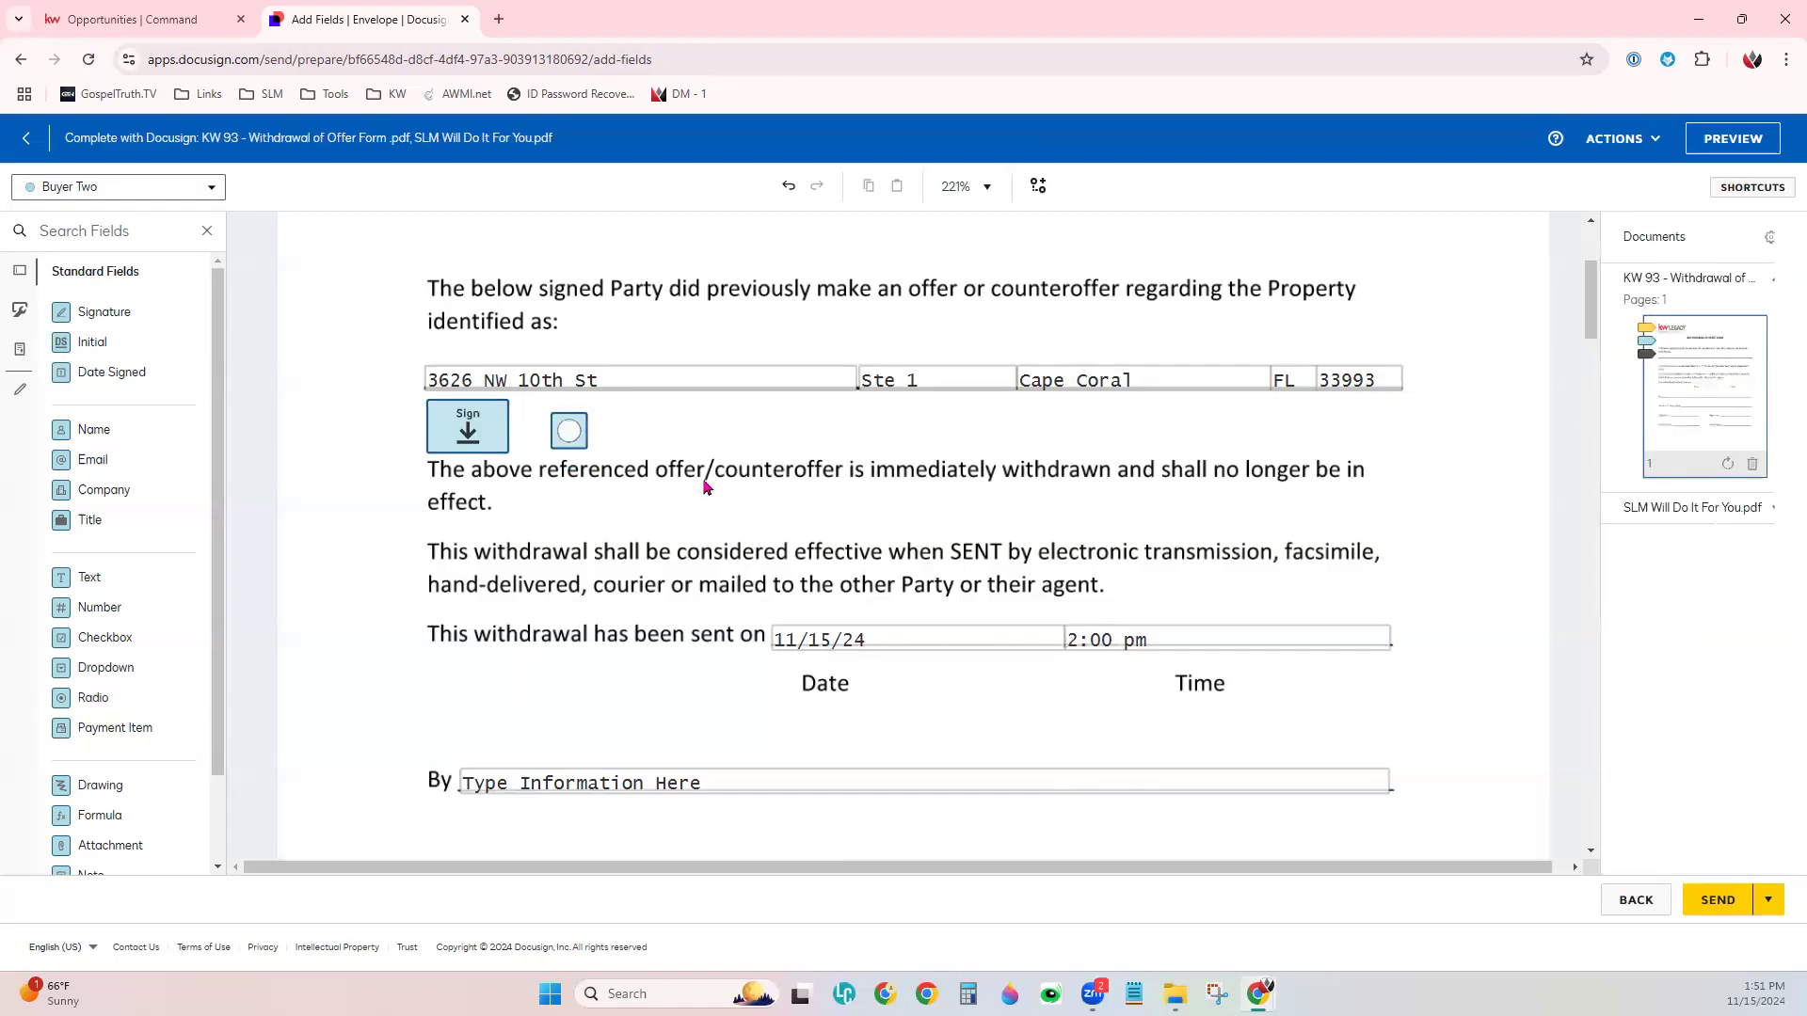
pyautogui.scroll(-4, 678, 738)
pyautogui.scroll(-10, 682, 734)
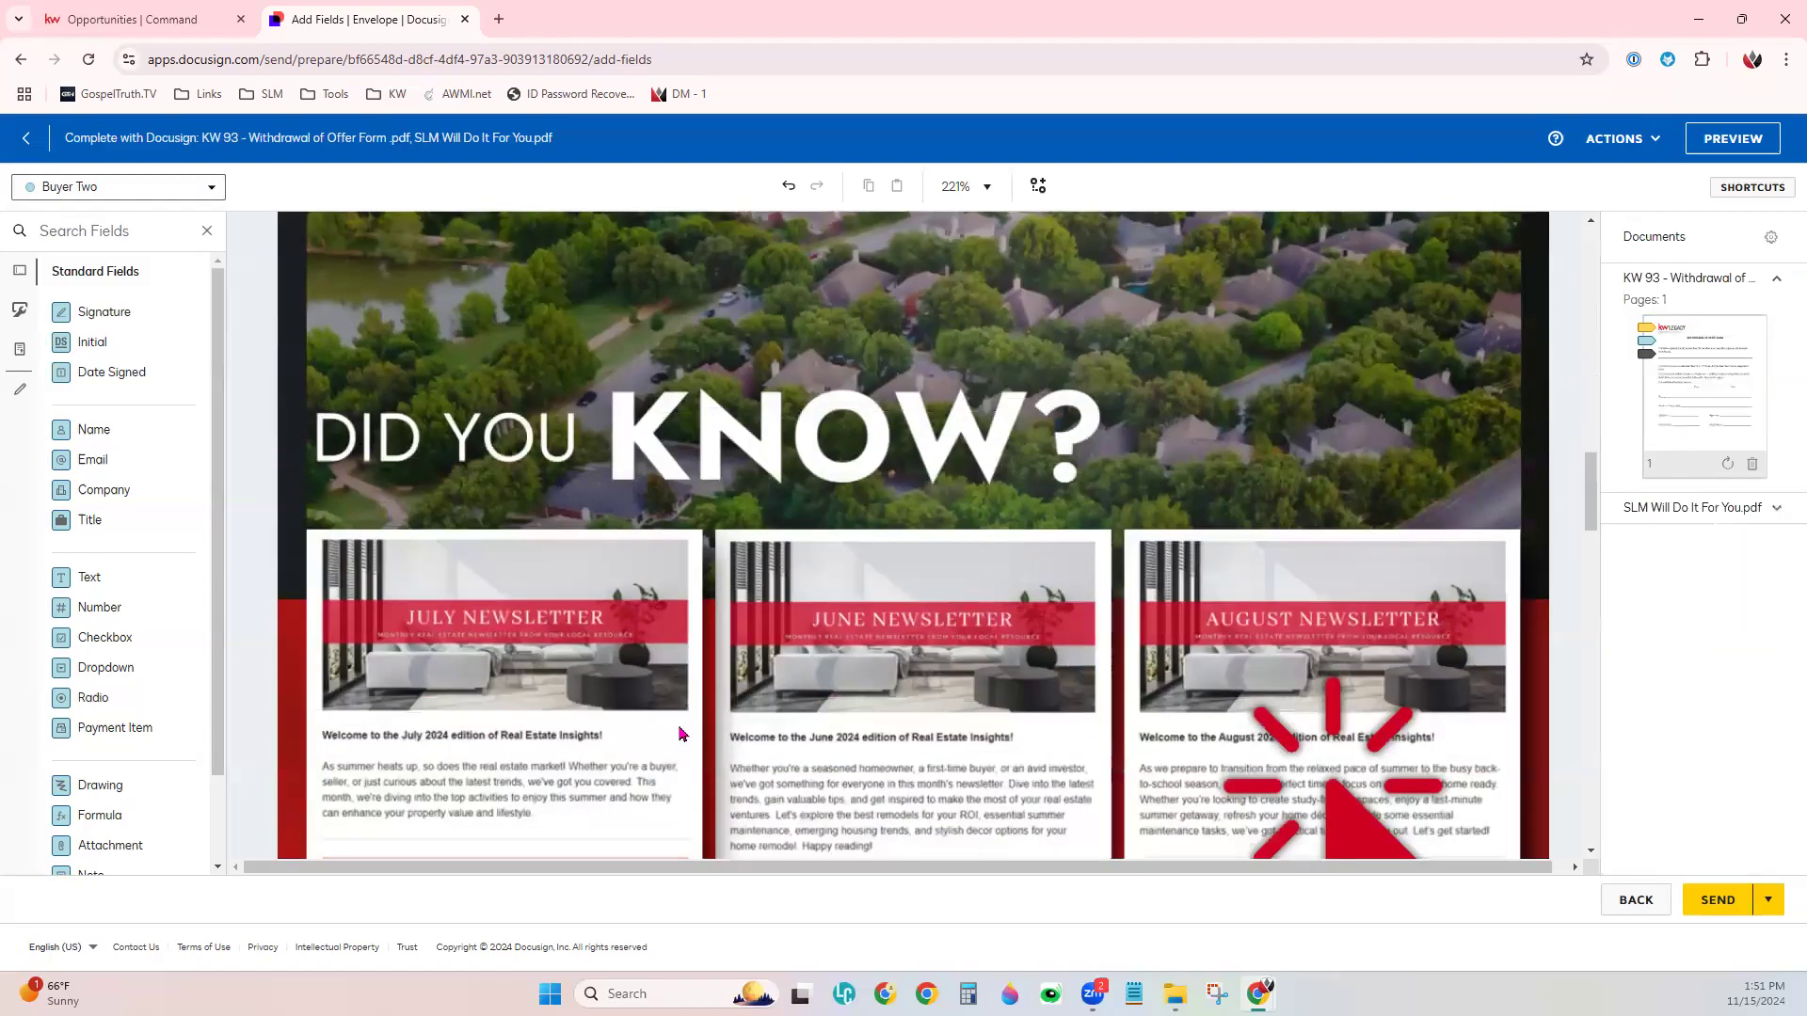
pyautogui.scroll(6, 681, 733)
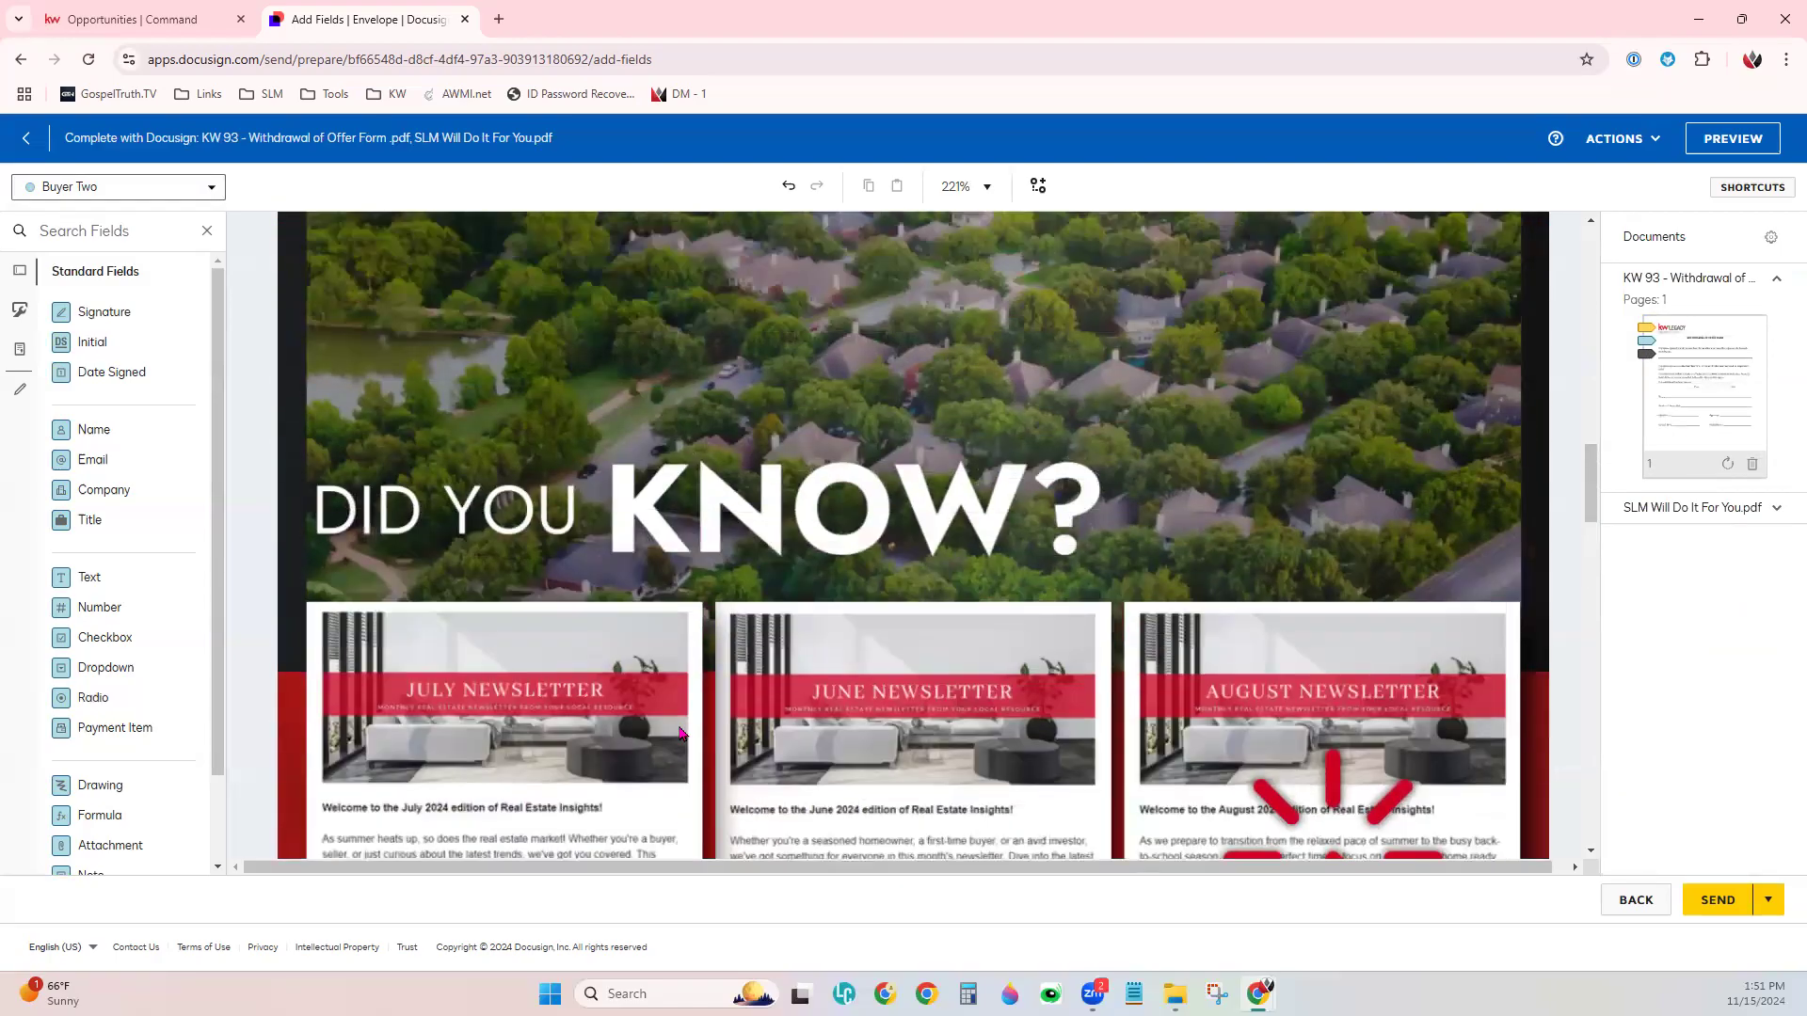
pyautogui.scroll(-4, 681, 733)
pyautogui.scroll(-7, 681, 733)
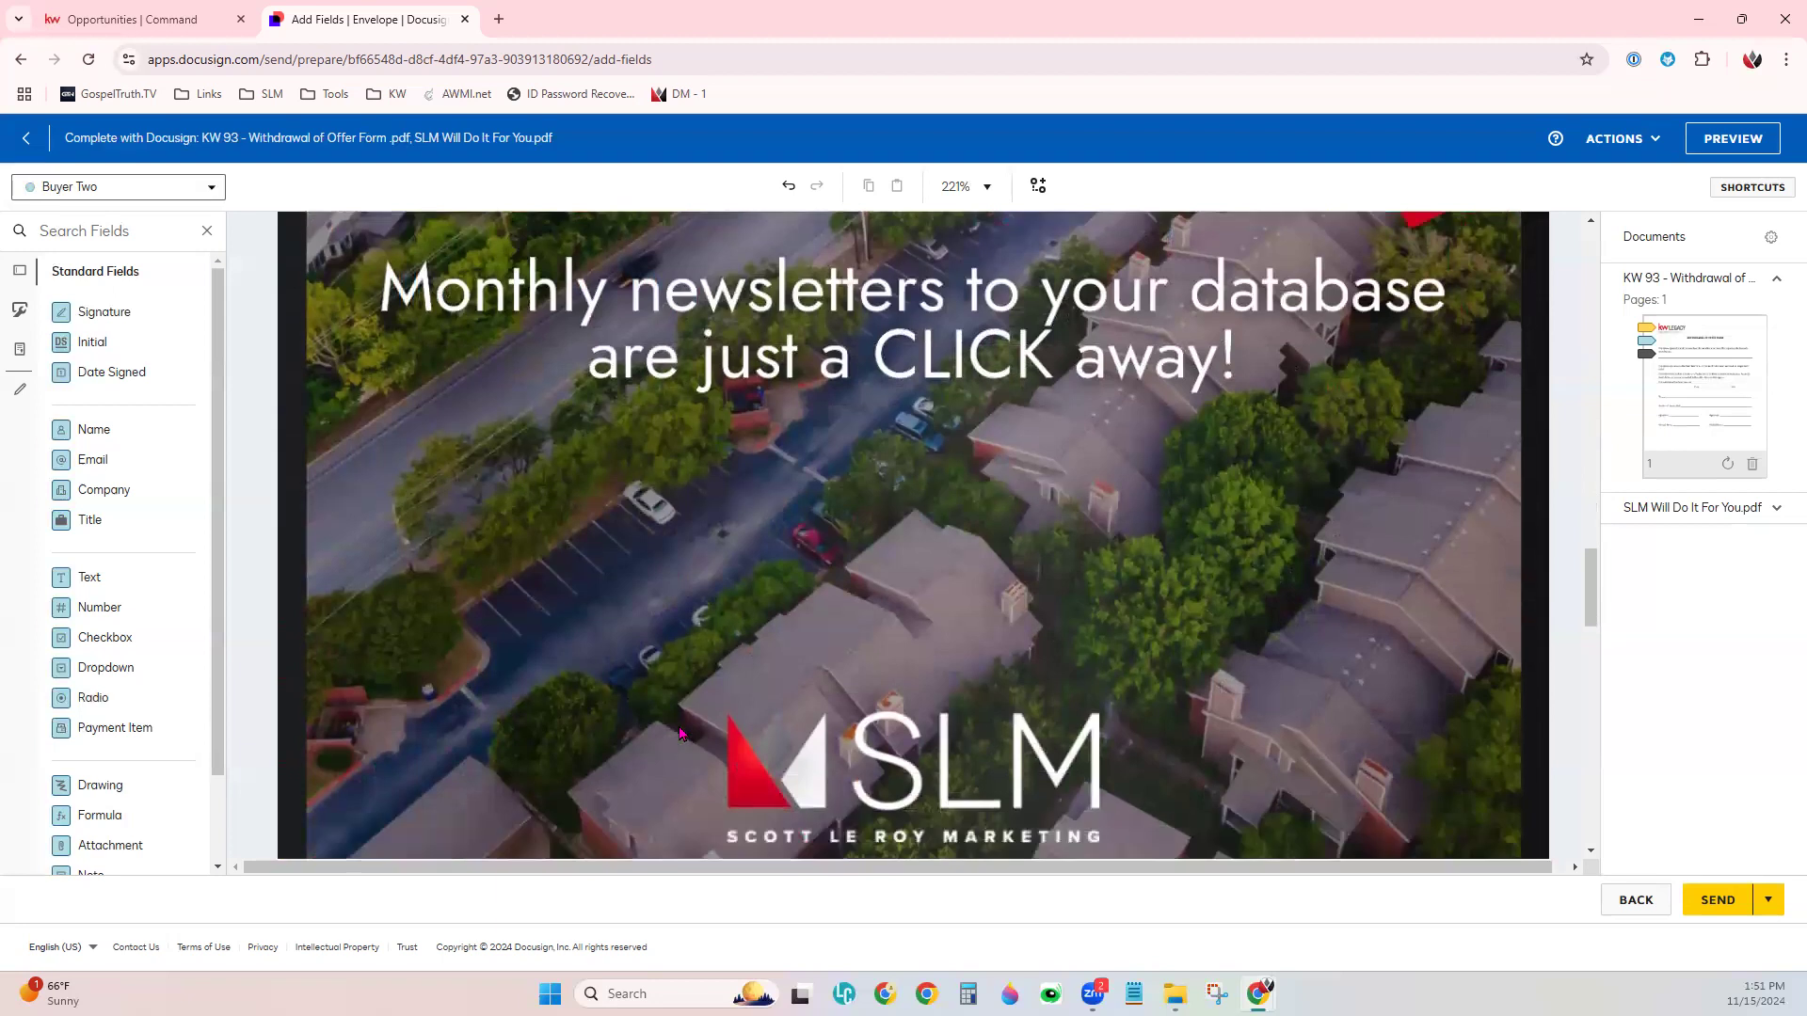
pyautogui.scroll(-5, 448, 638)
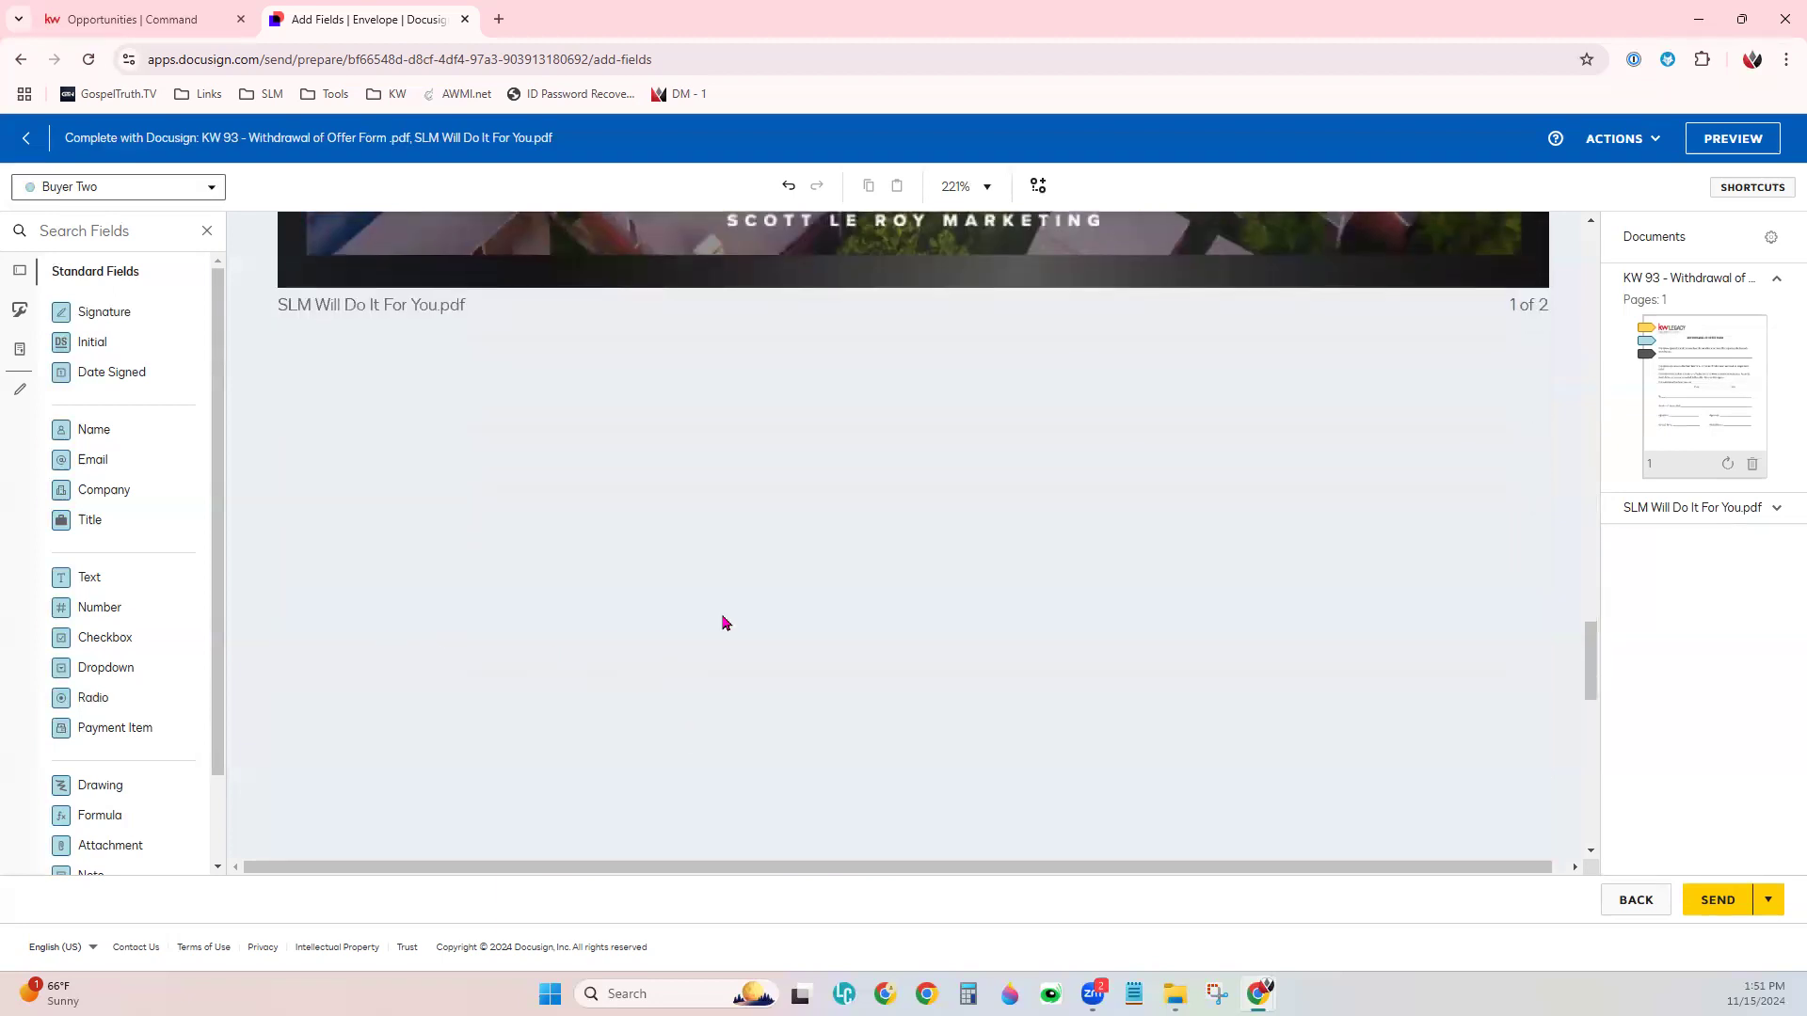
pyautogui.scroll(-3, 725, 622)
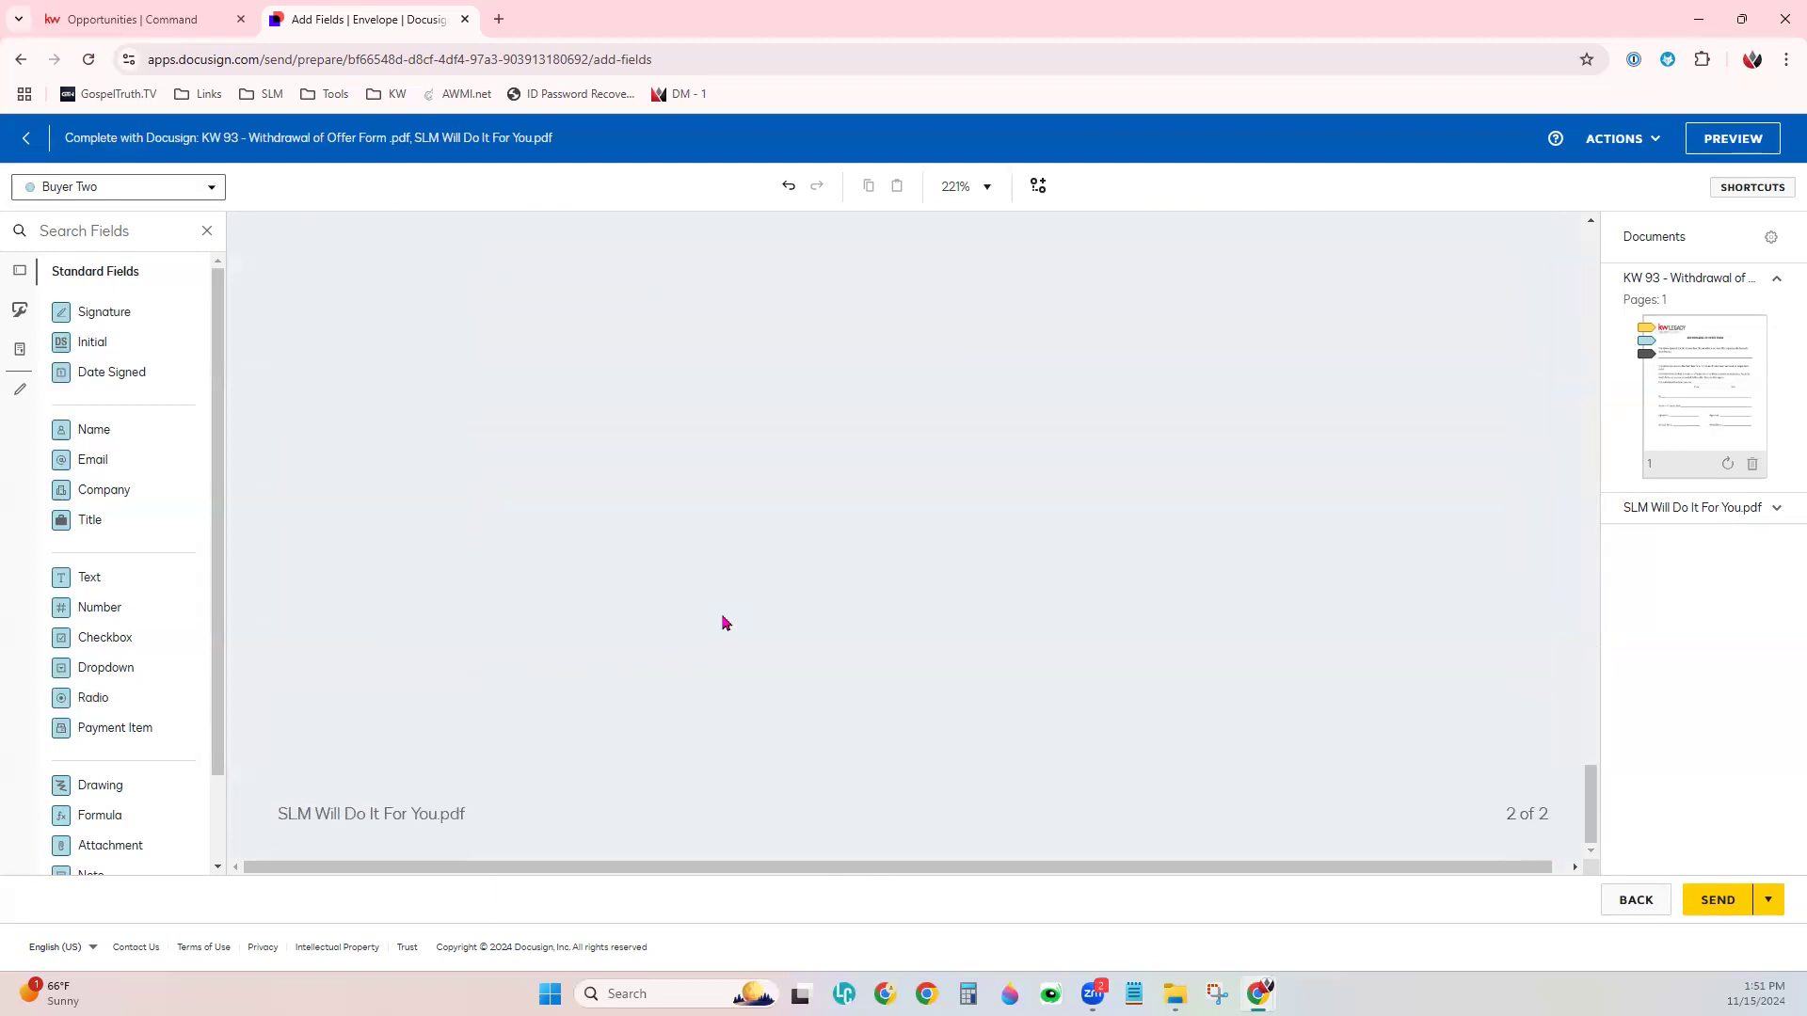
pyautogui.scroll(10, 726, 622)
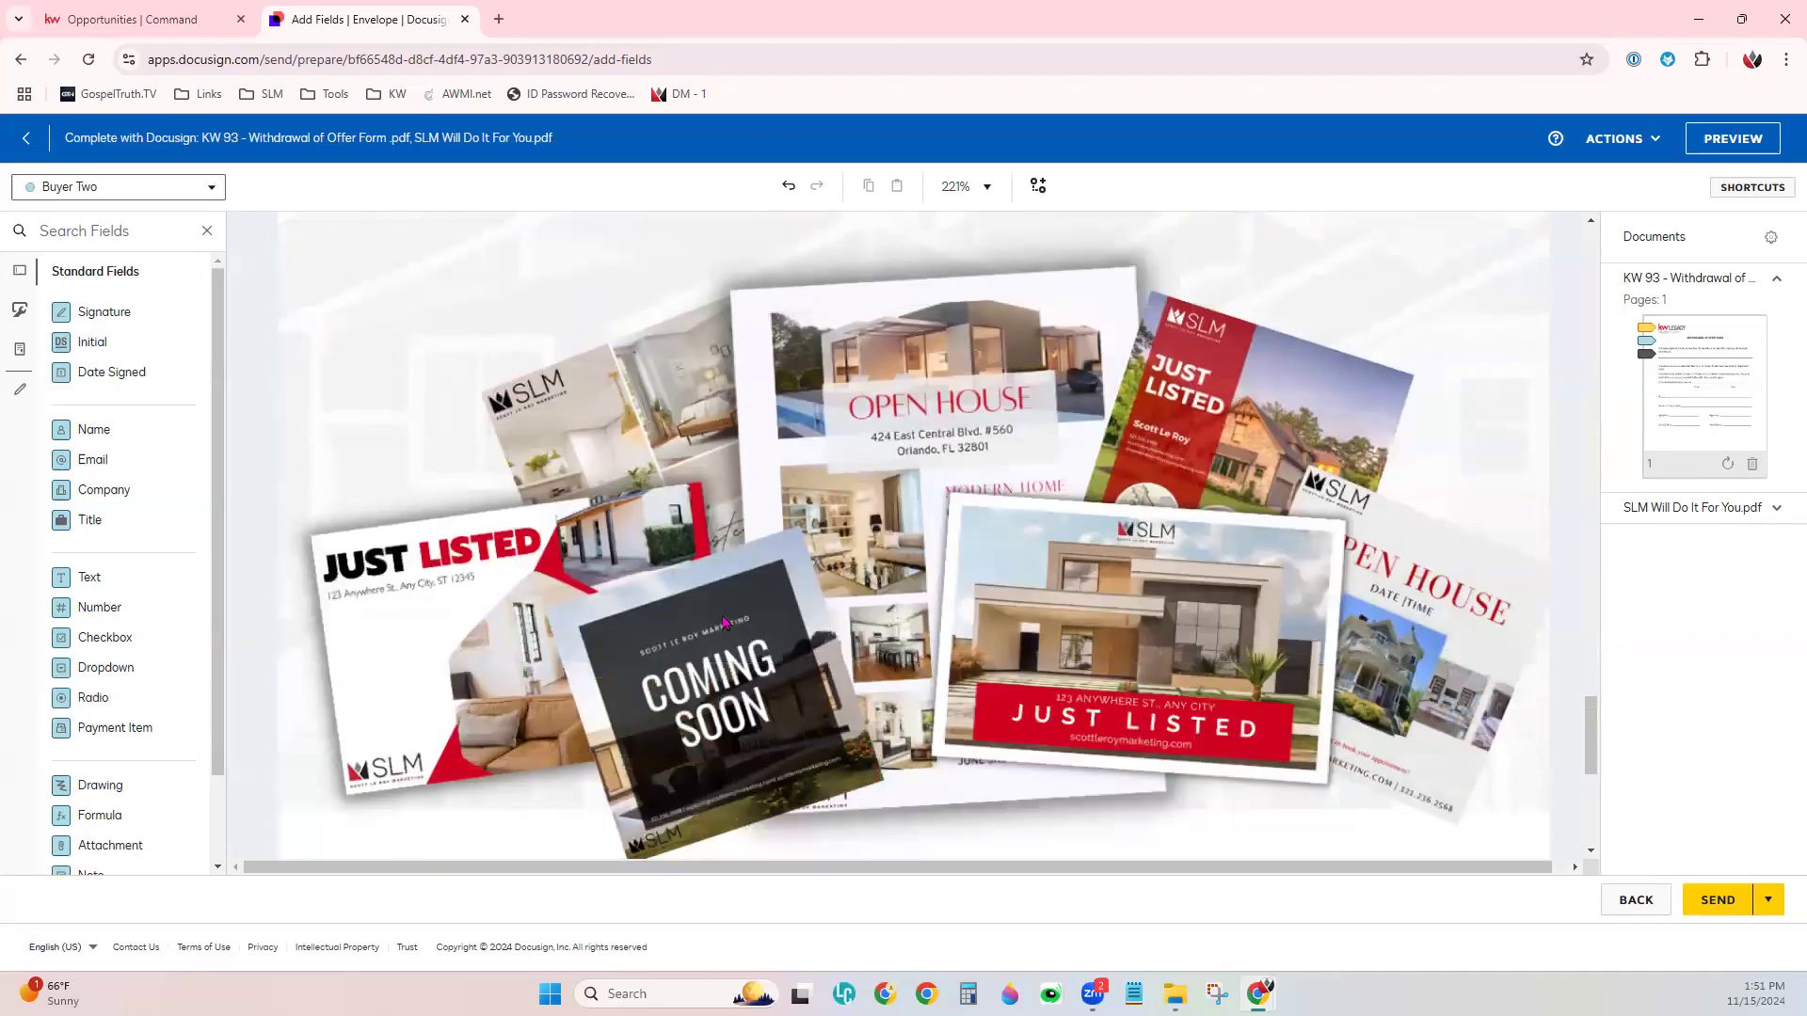
pyautogui.scroll(3, 726, 622)
pyautogui.scroll(-1, 646, 386)
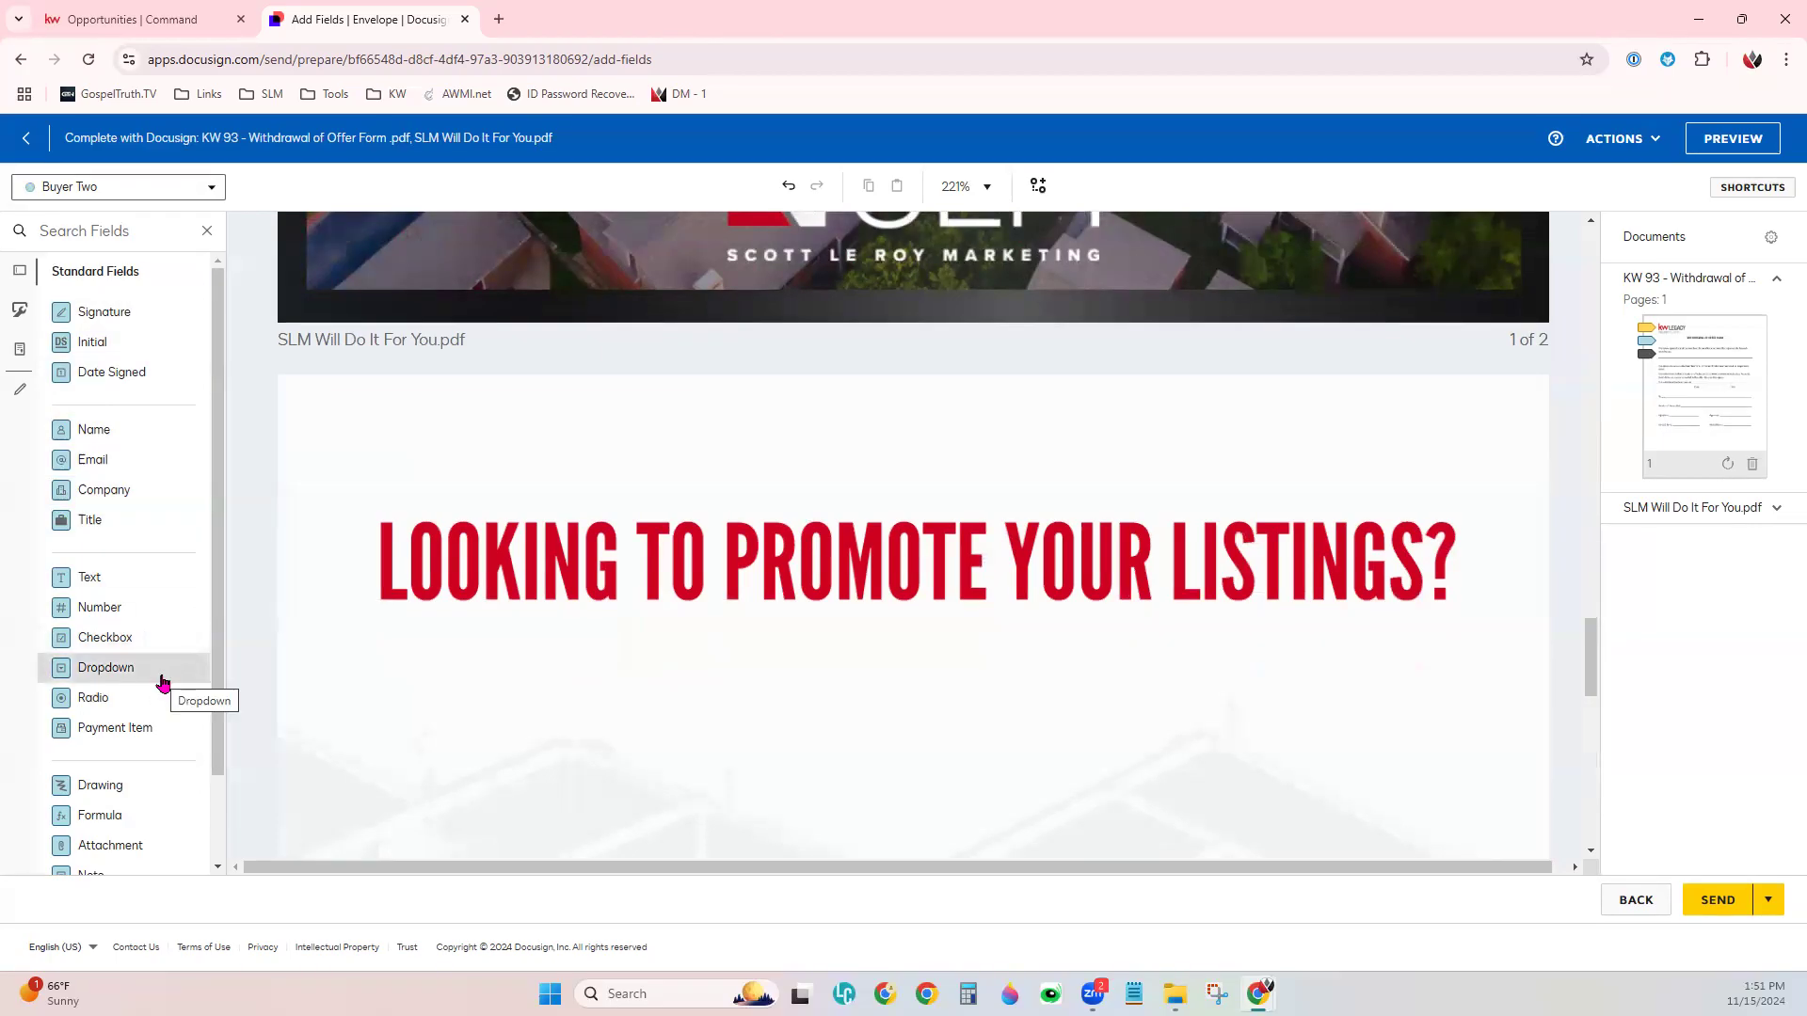
pyautogui.moveTo(139, 435); pyautogui.dragTo(381, 414)
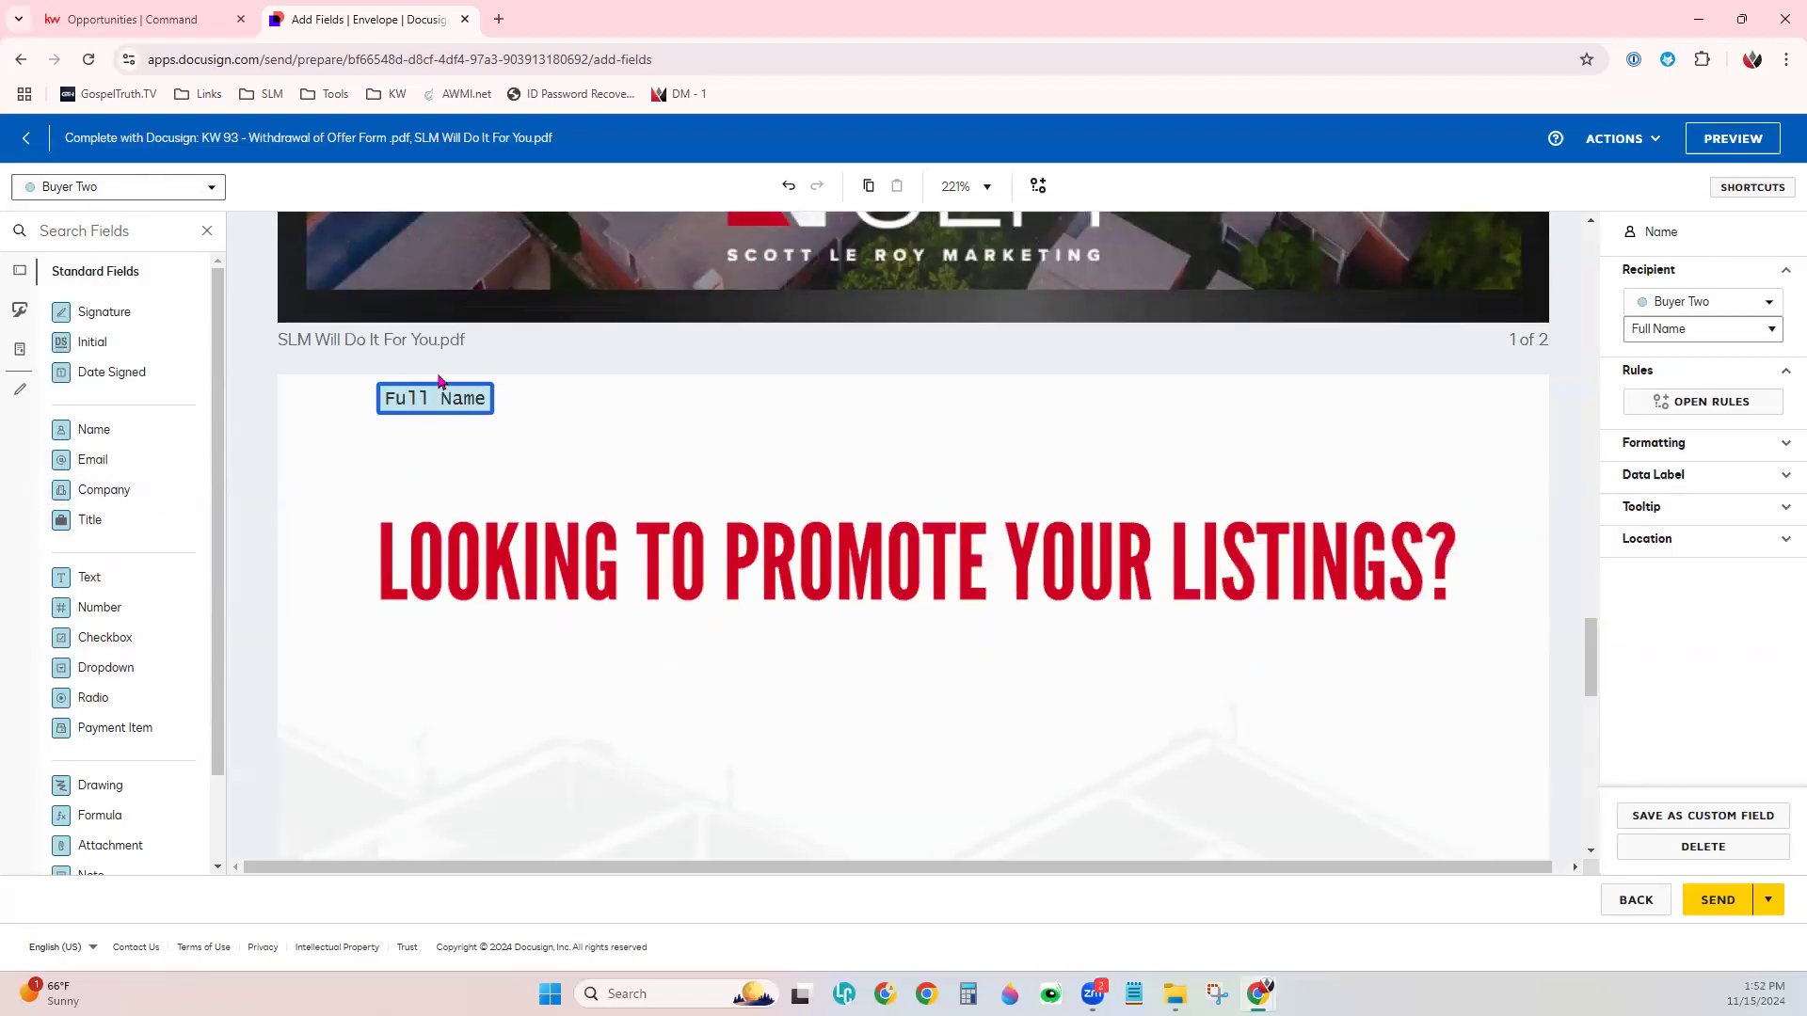
pyautogui.scroll(-2, 178, 645)
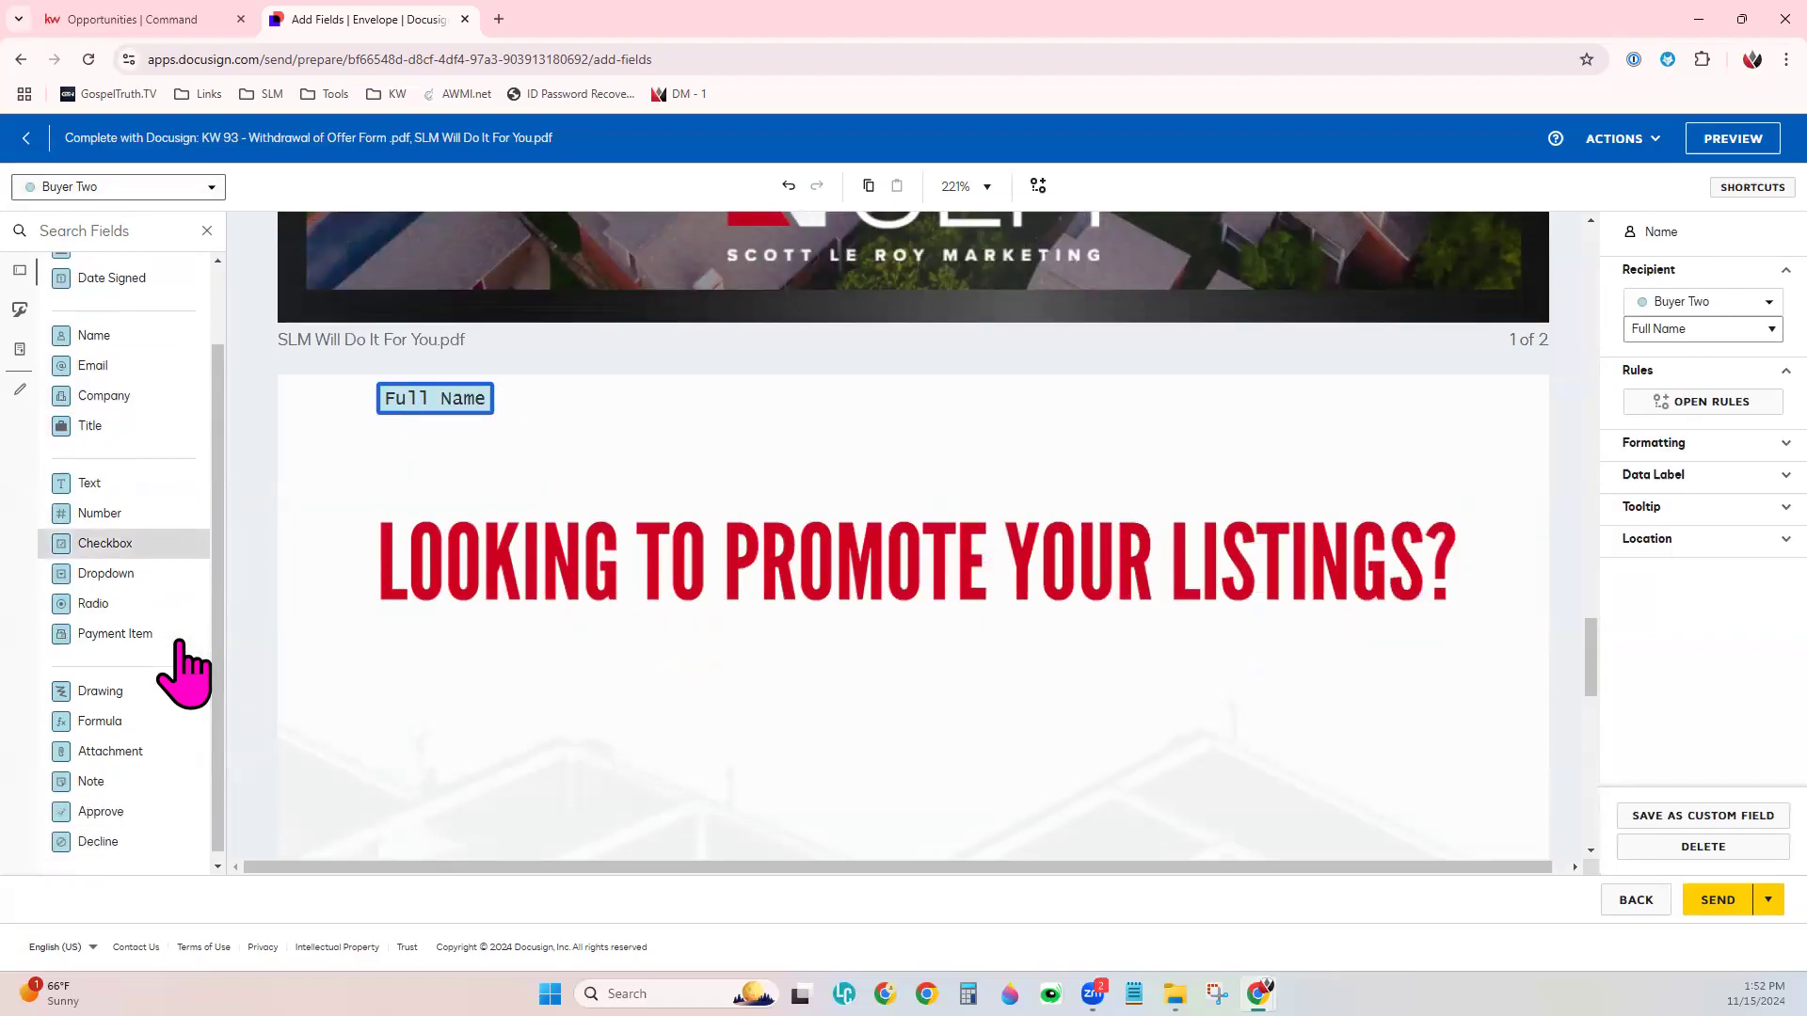
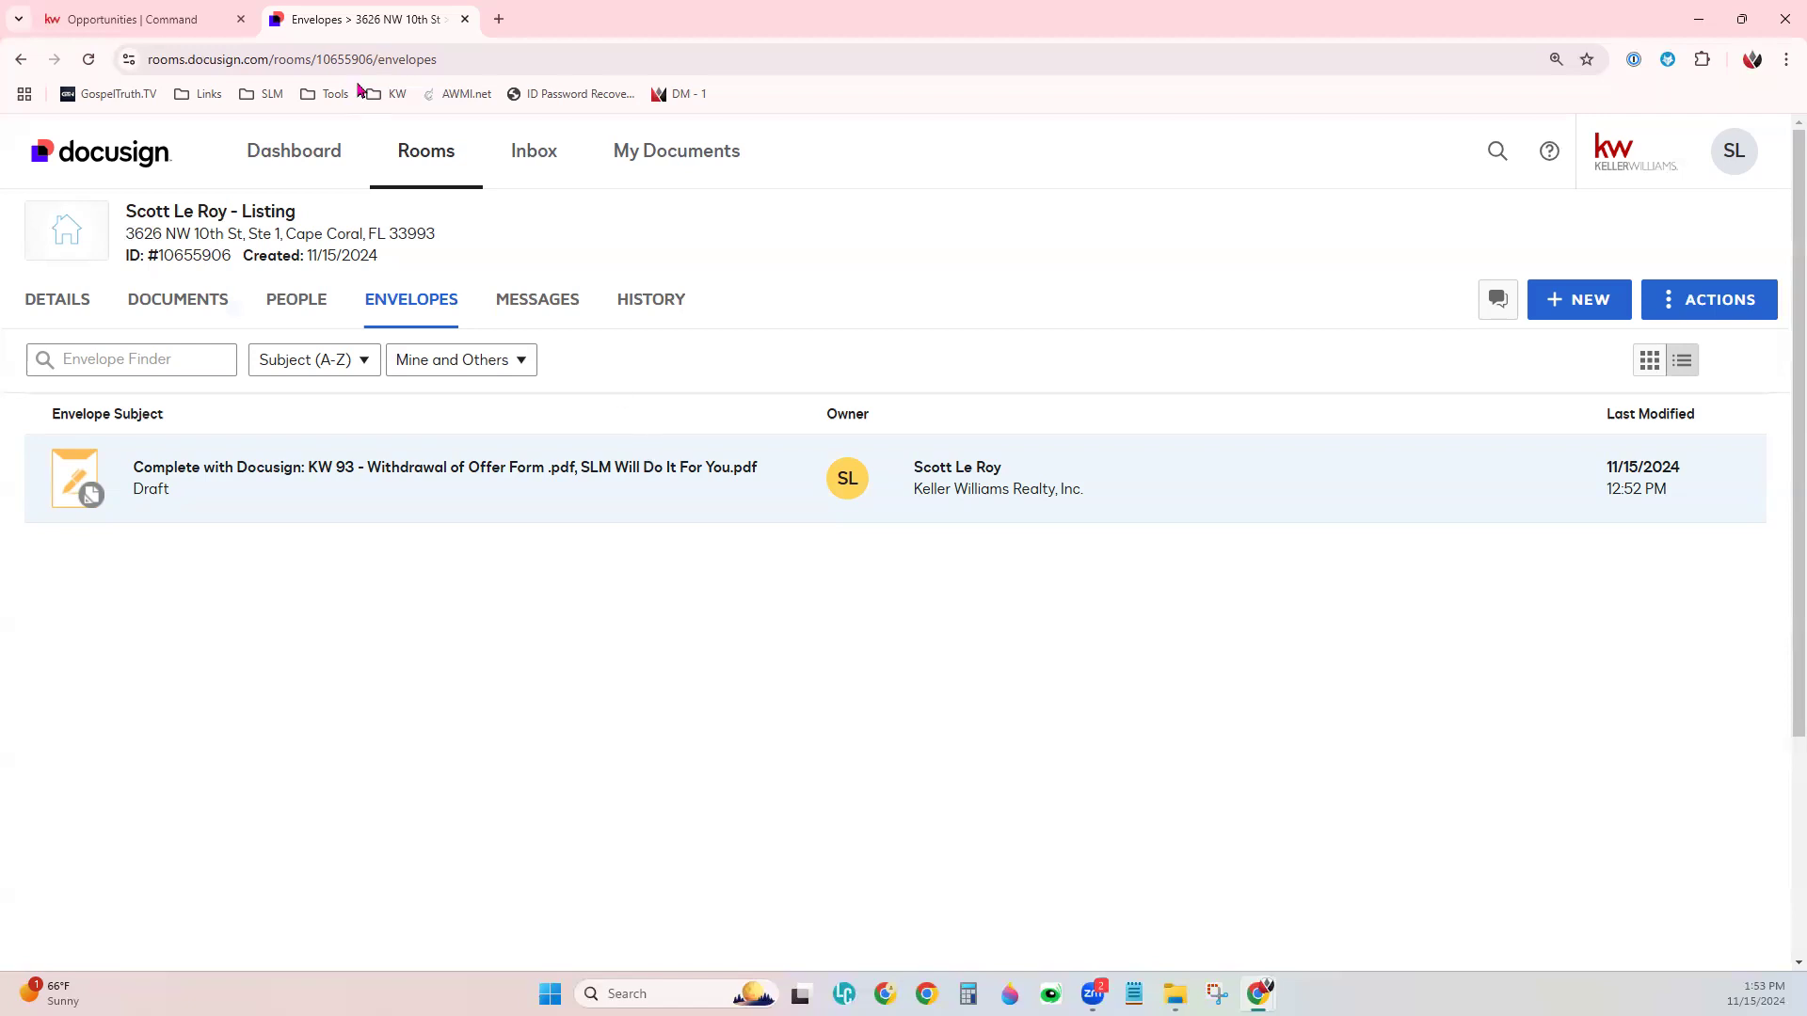
# Return to the listing opportunity's details page in KW Command after reviewing the KW 93 draft envelope
pyautogui.click(137, 13)
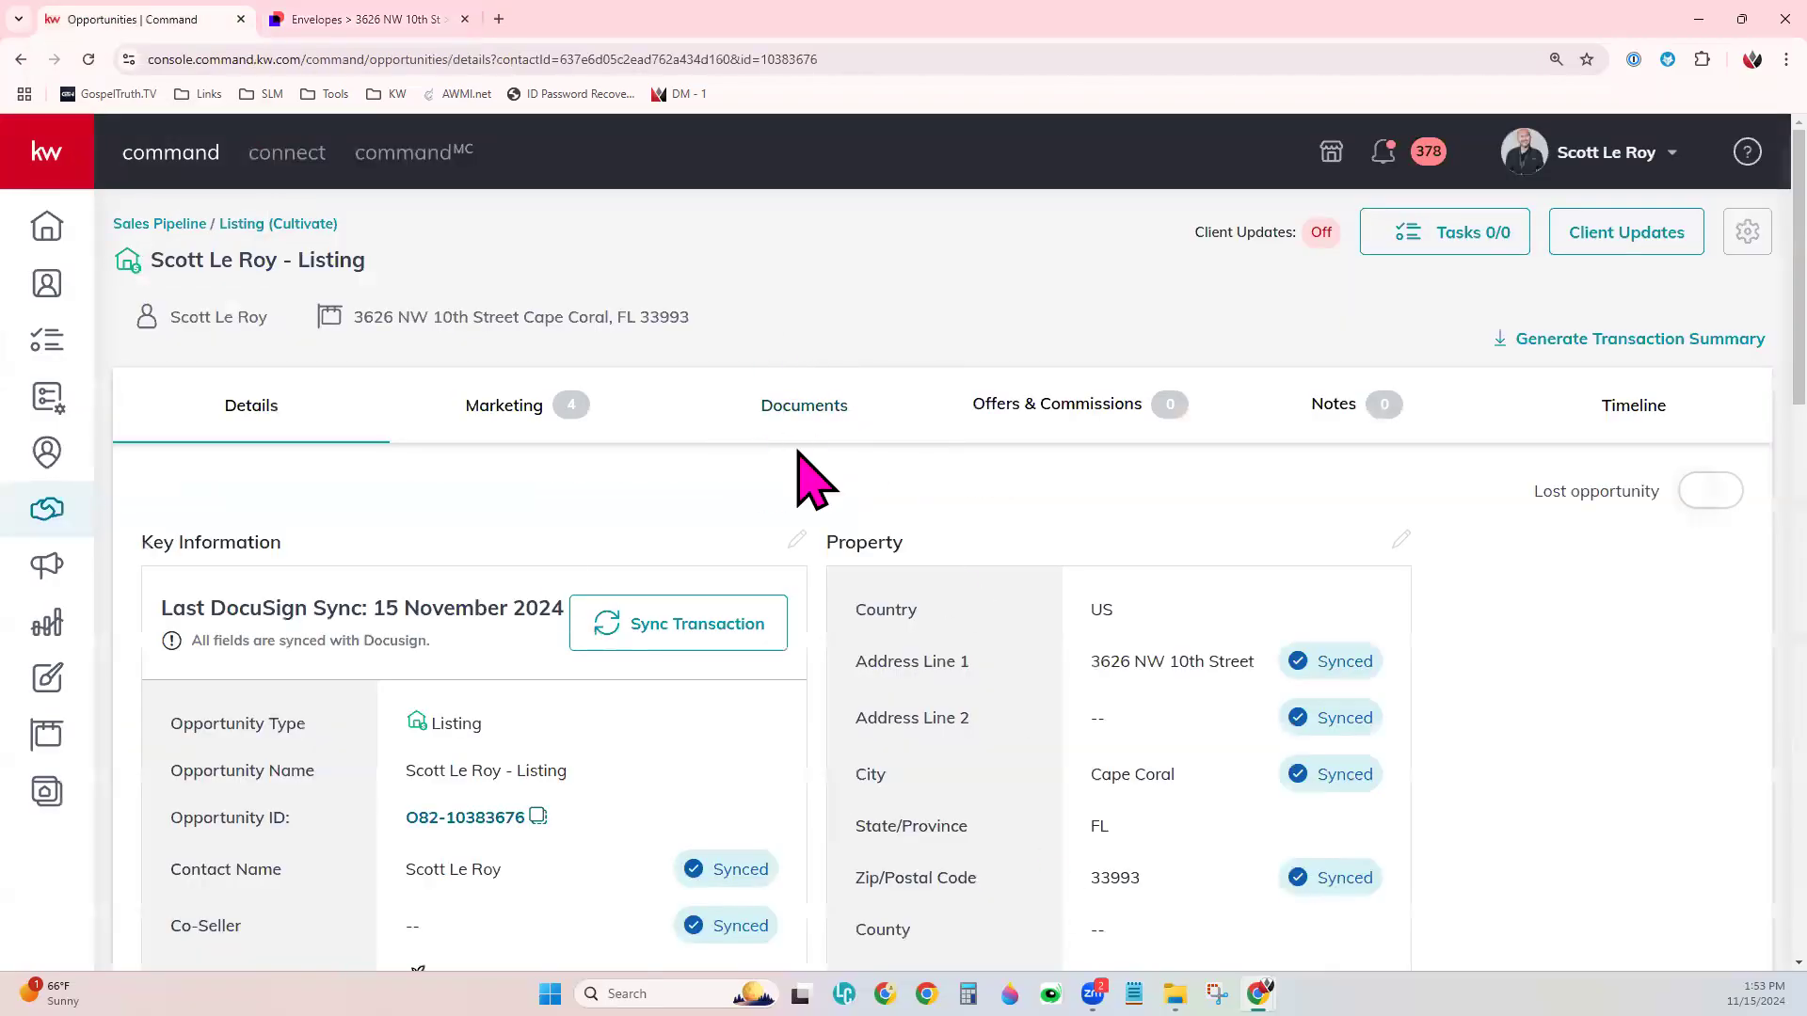
# Attach SLM Will Do It For You.pdf from the DocuSign Room Docs to the Listed checklist's CMA document
pyautogui.click(803, 414)
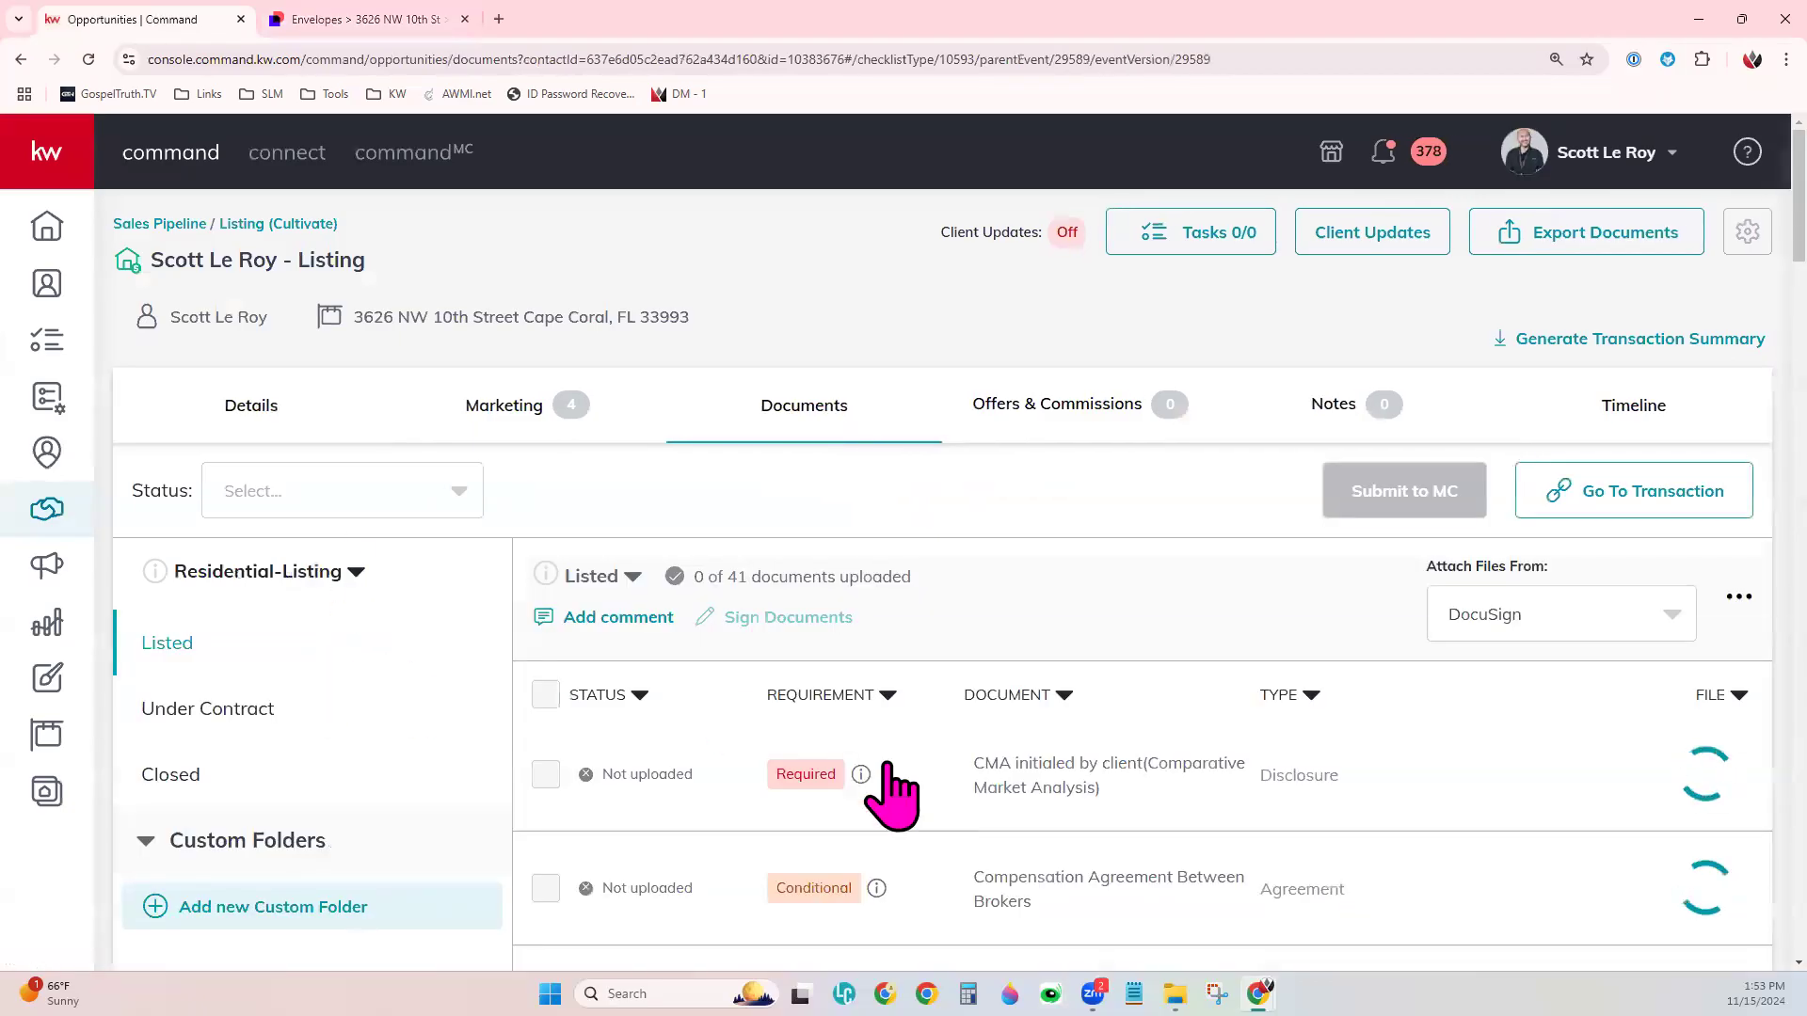
pyautogui.scroll(-2, 1063, 777)
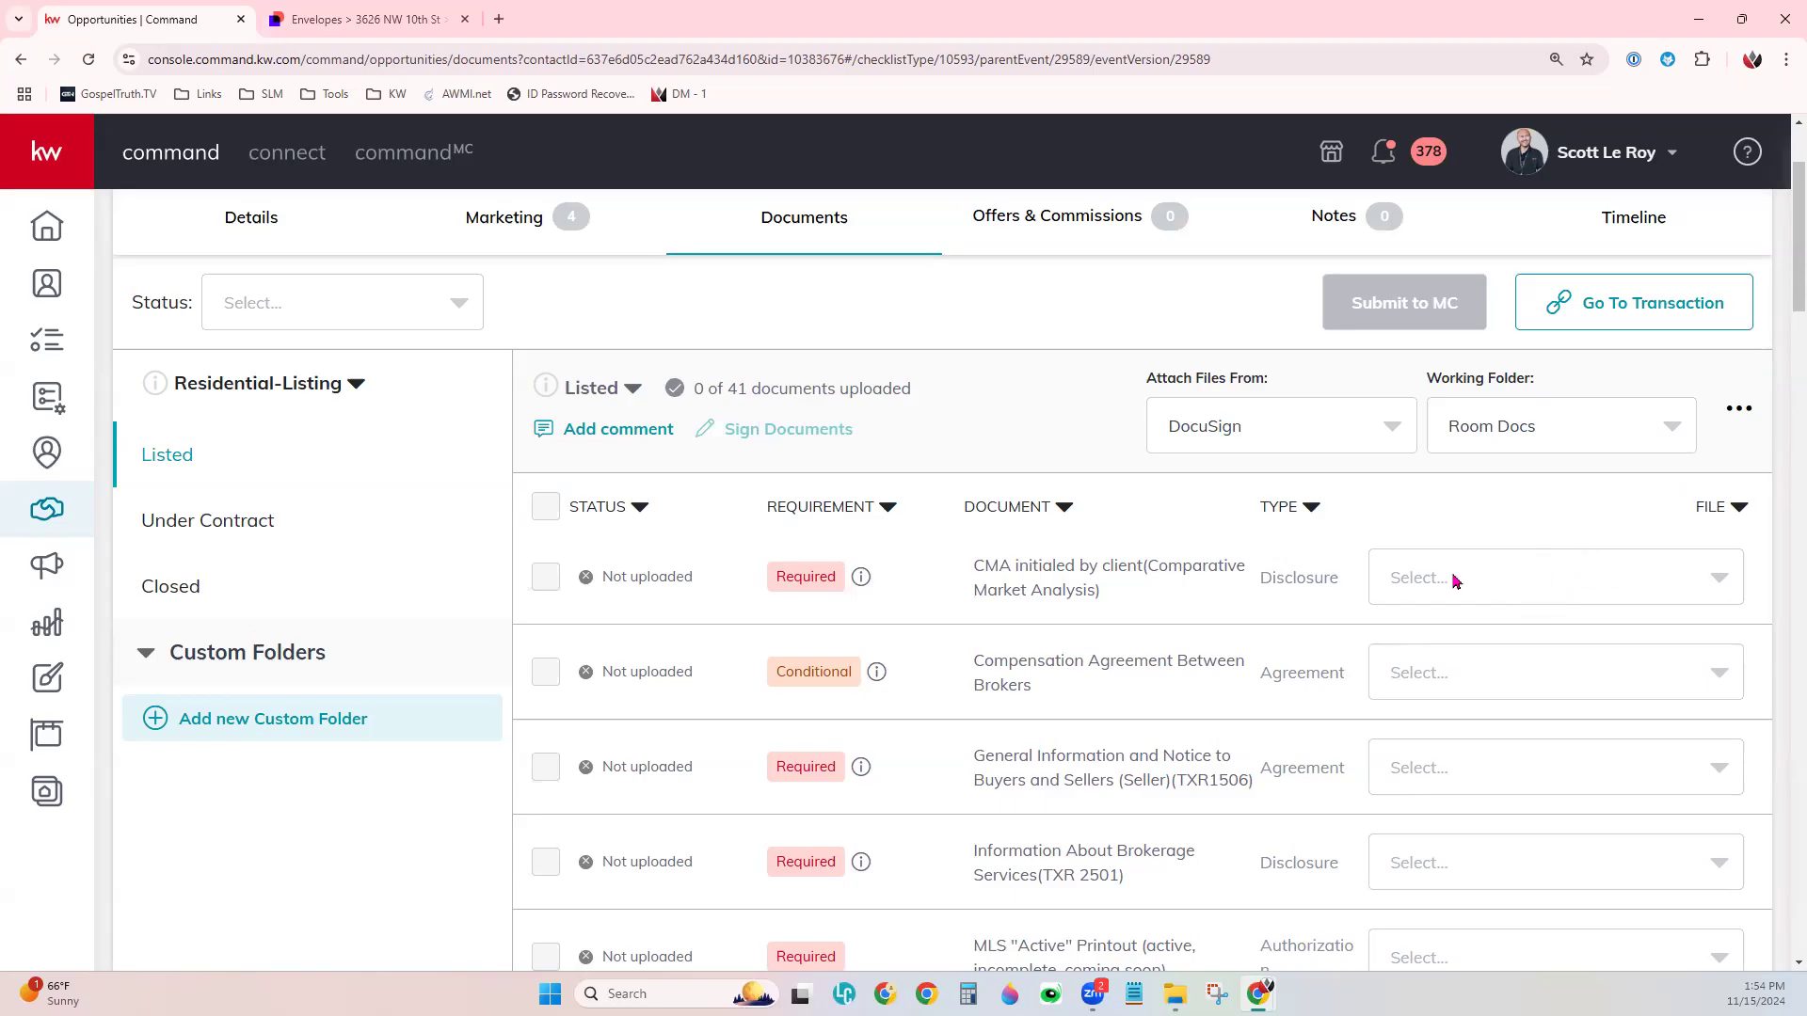
pyautogui.click(1526, 590)
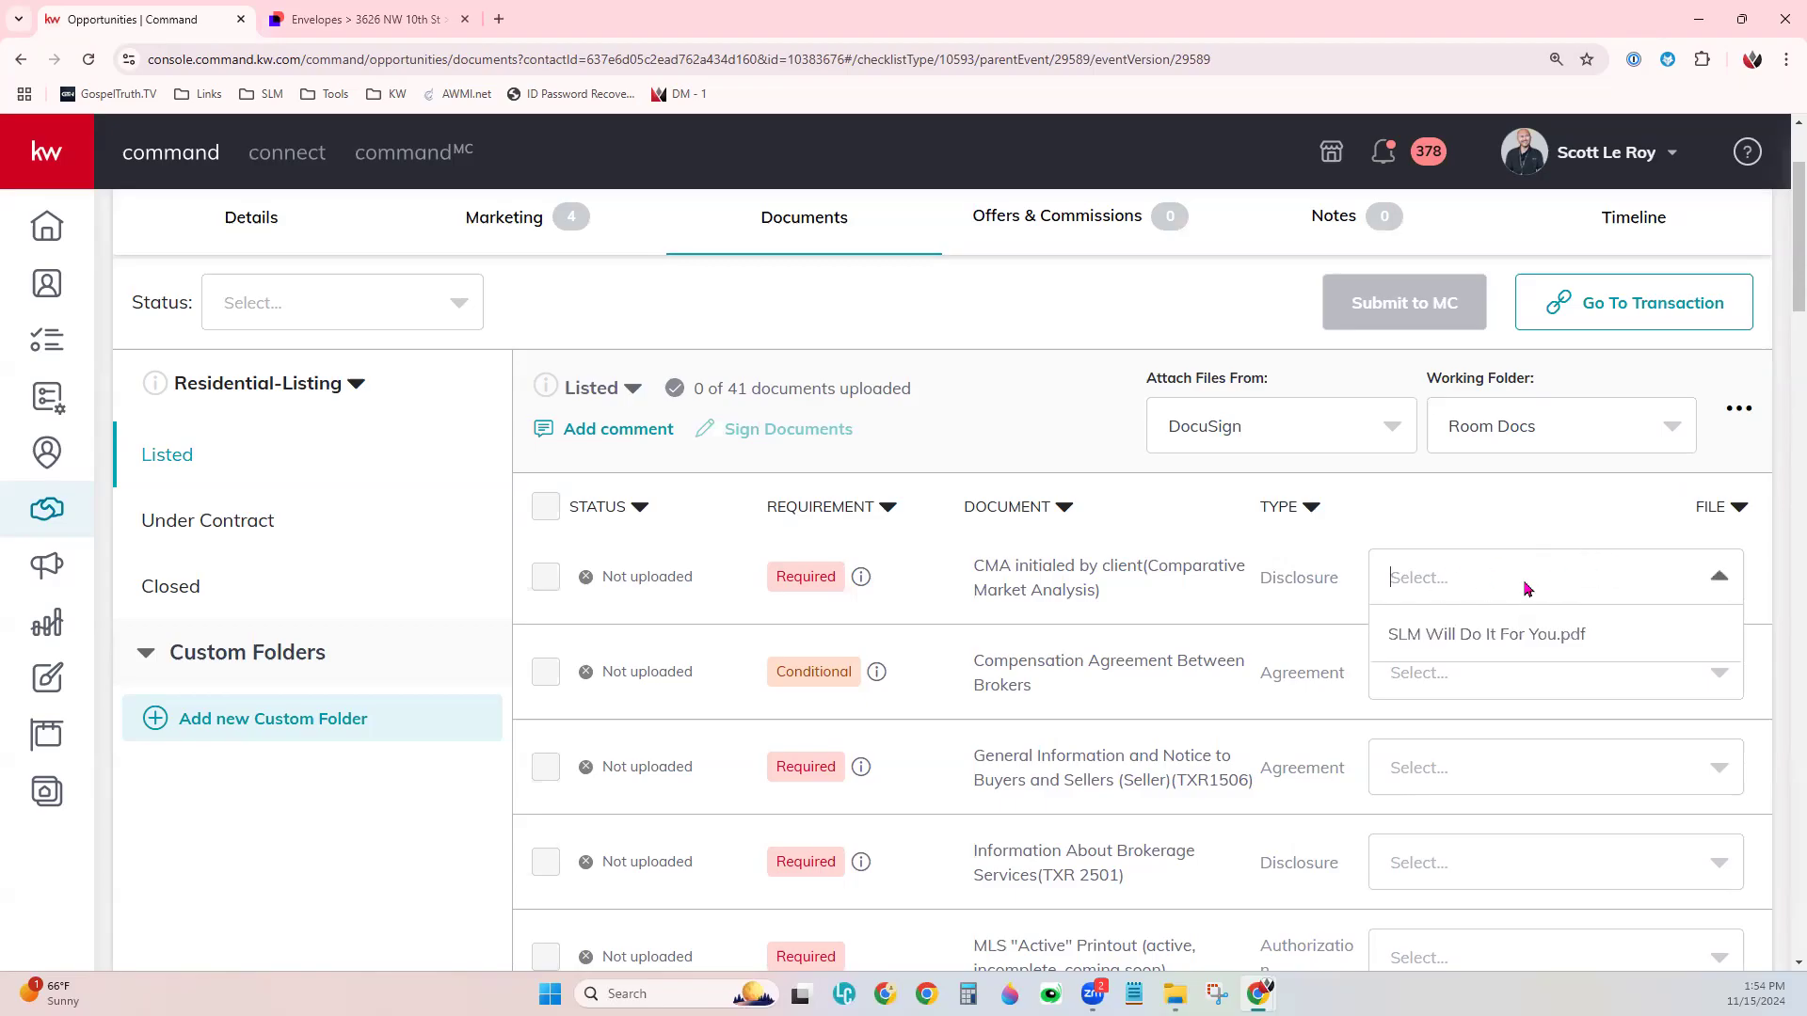
pyautogui.click(1568, 637)
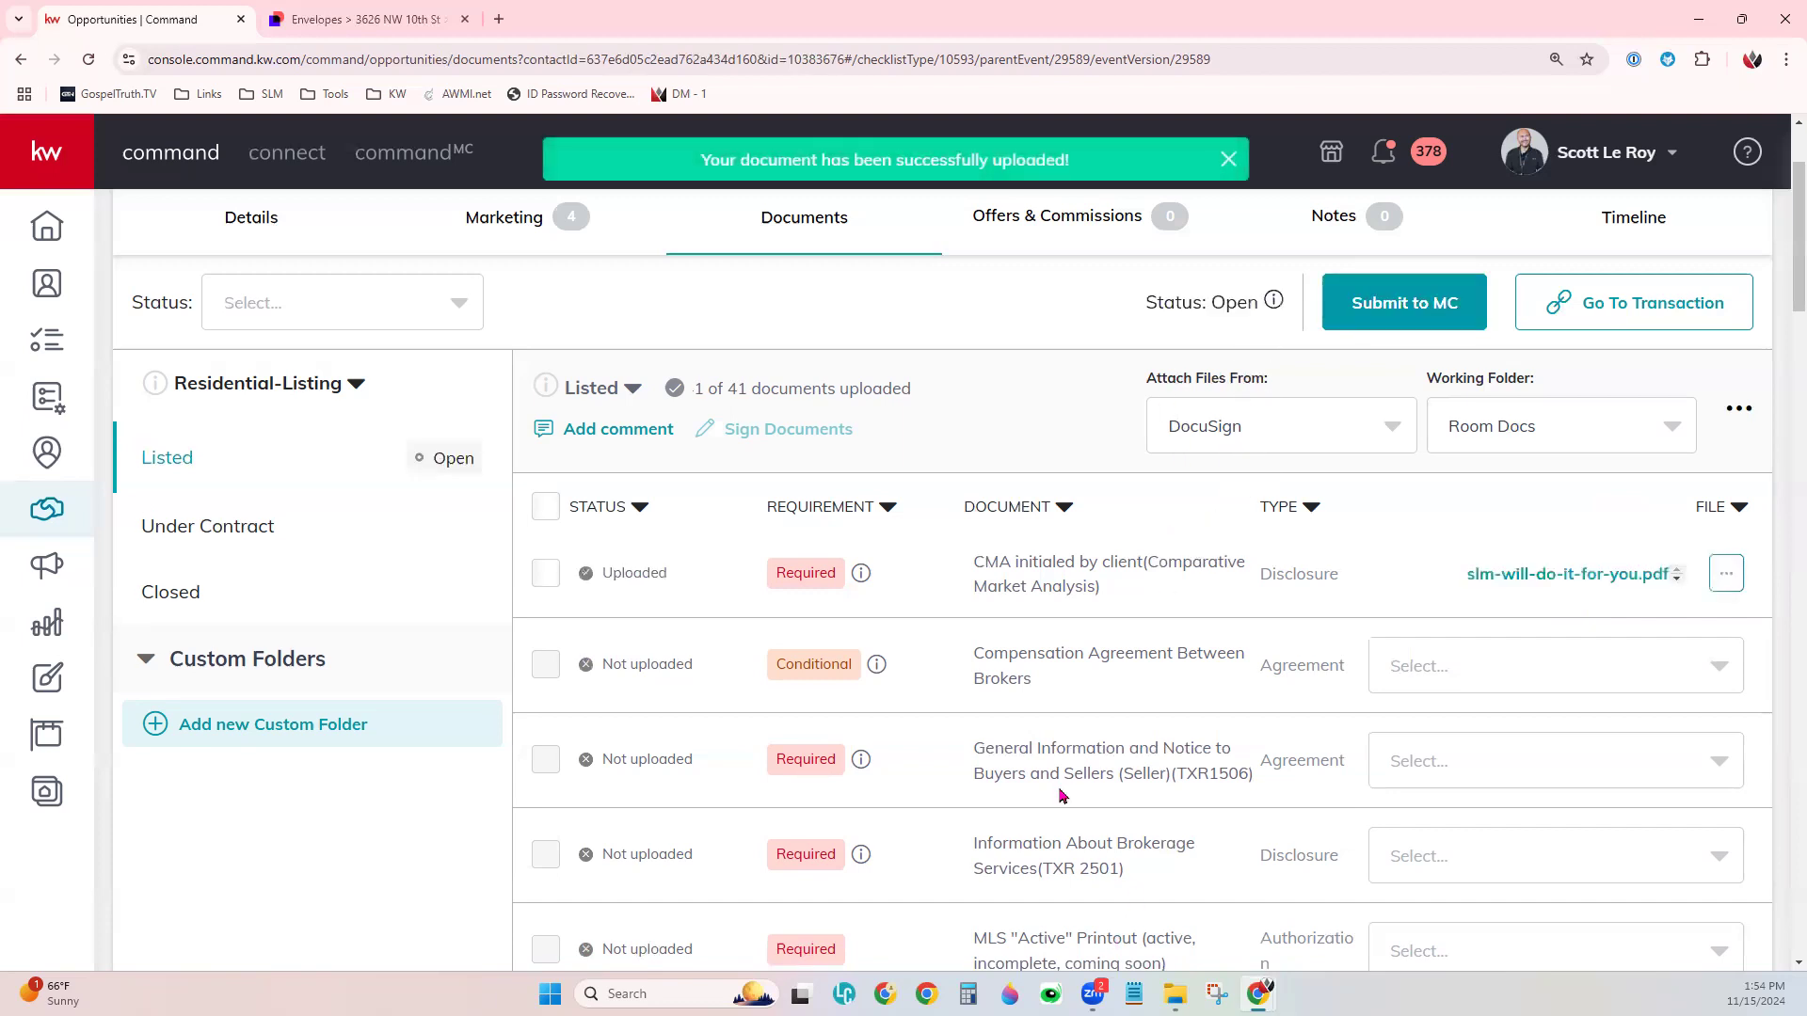
# Change Attach Files From to My Computer (Manual)
pyautogui.click(1352, 426)
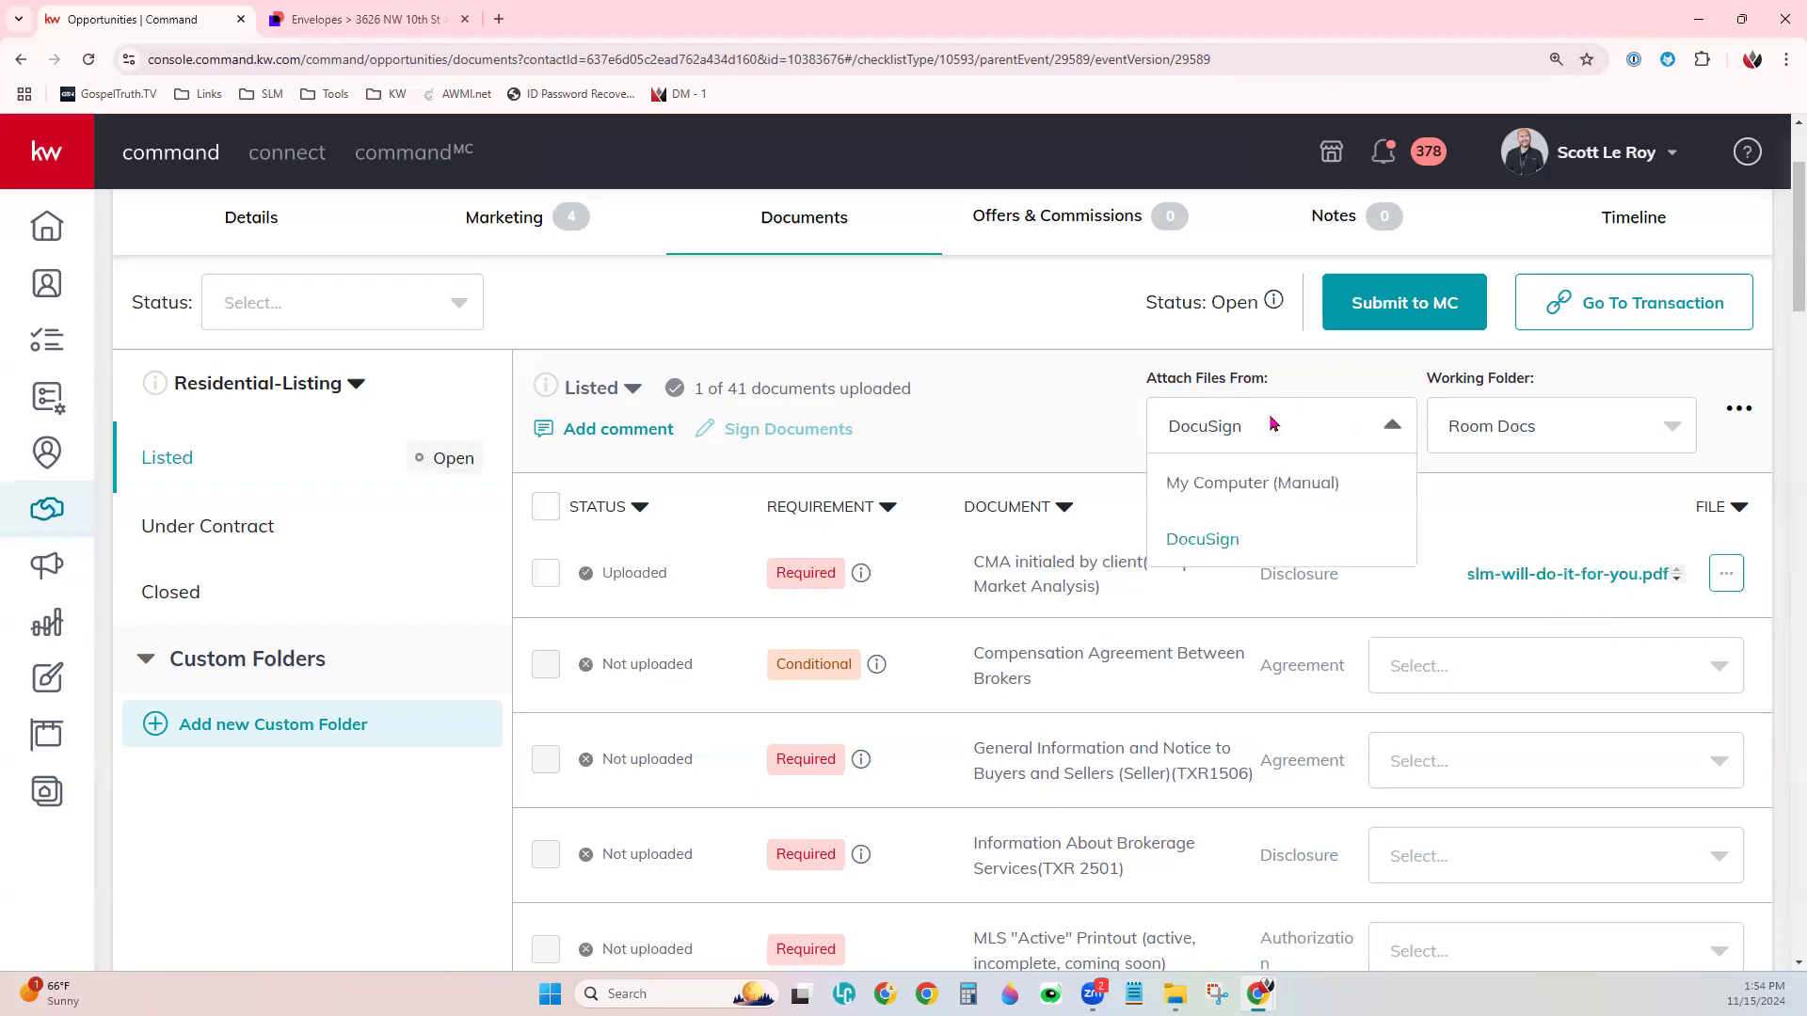
pyautogui.click(1266, 484)
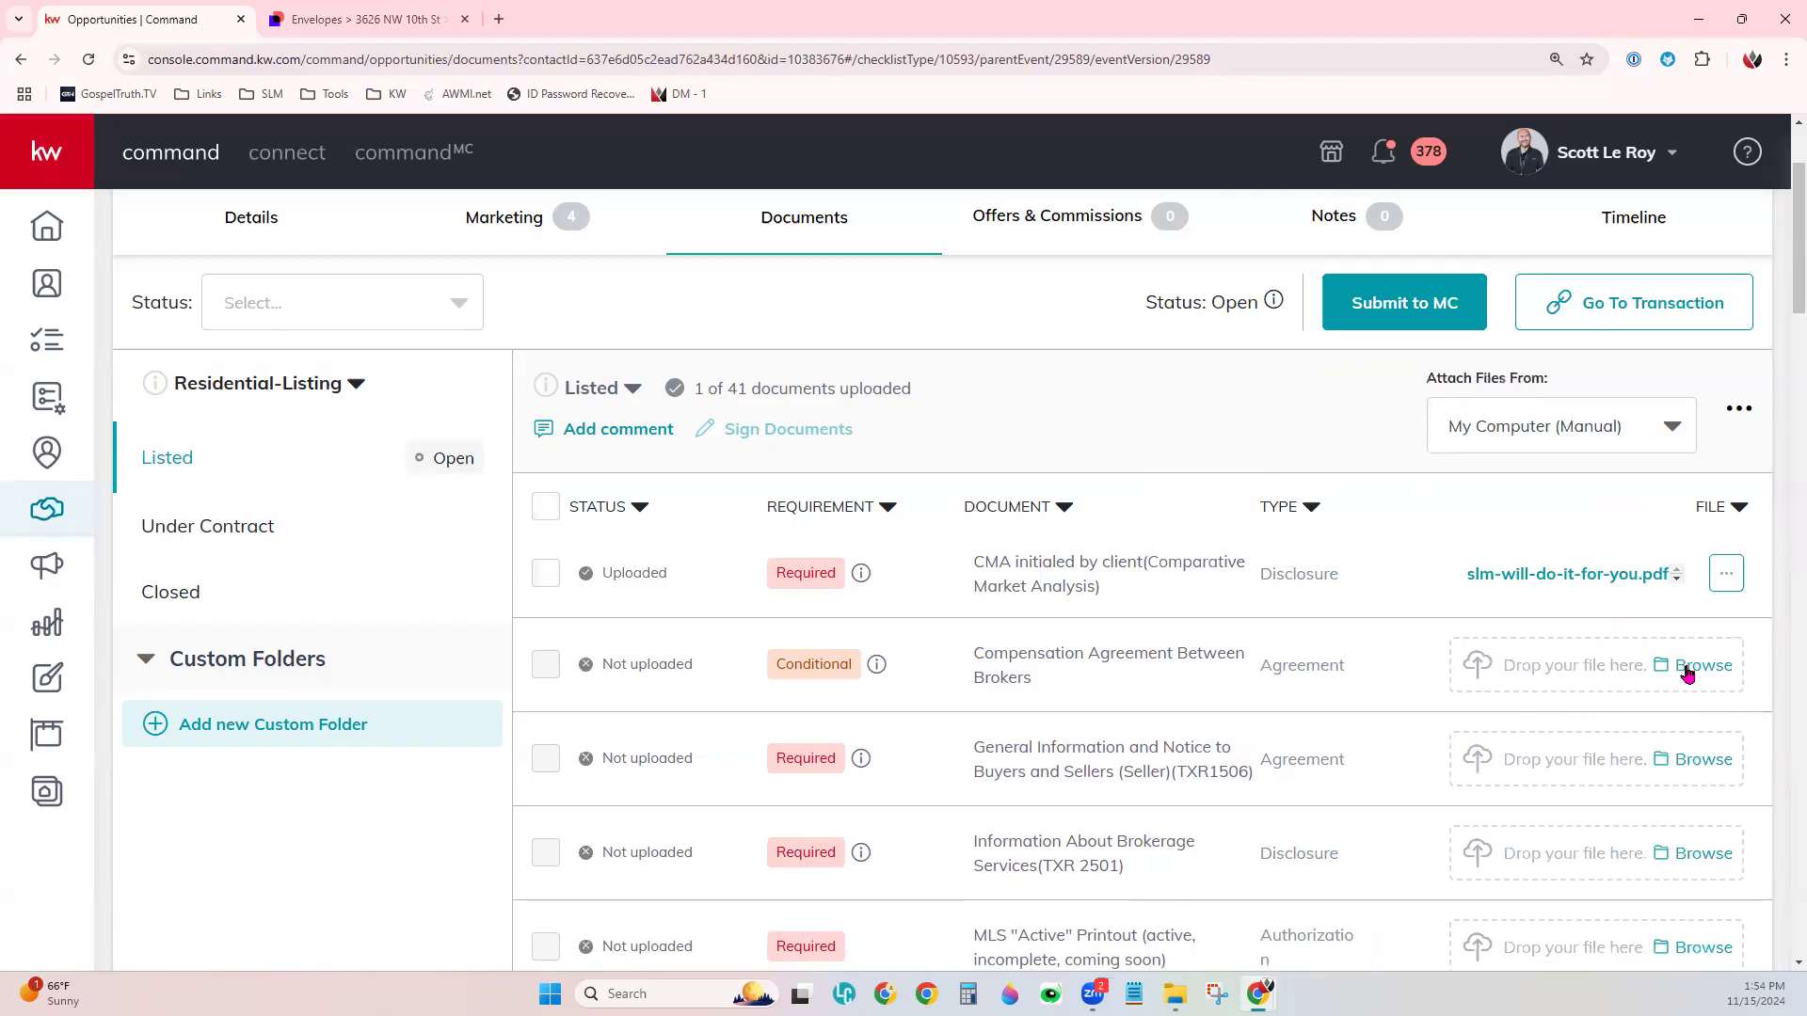
pyautogui.click(1698, 670)
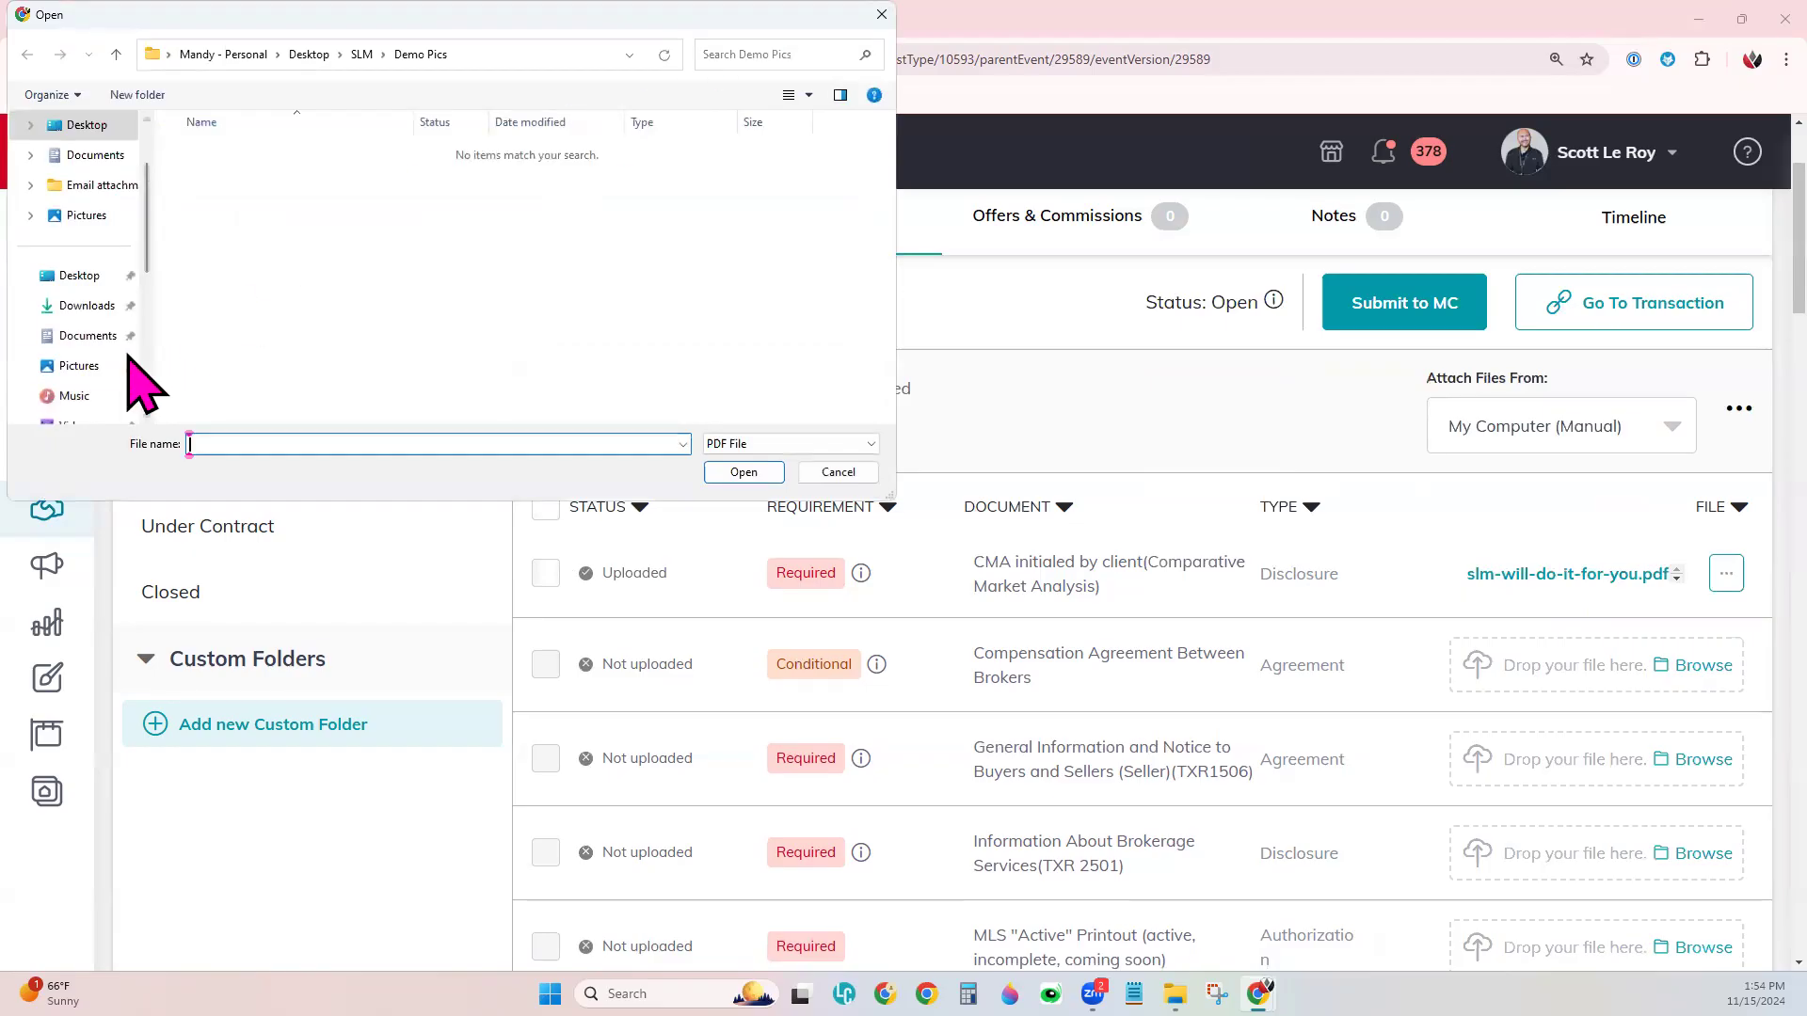
pyautogui.click(882, 14)
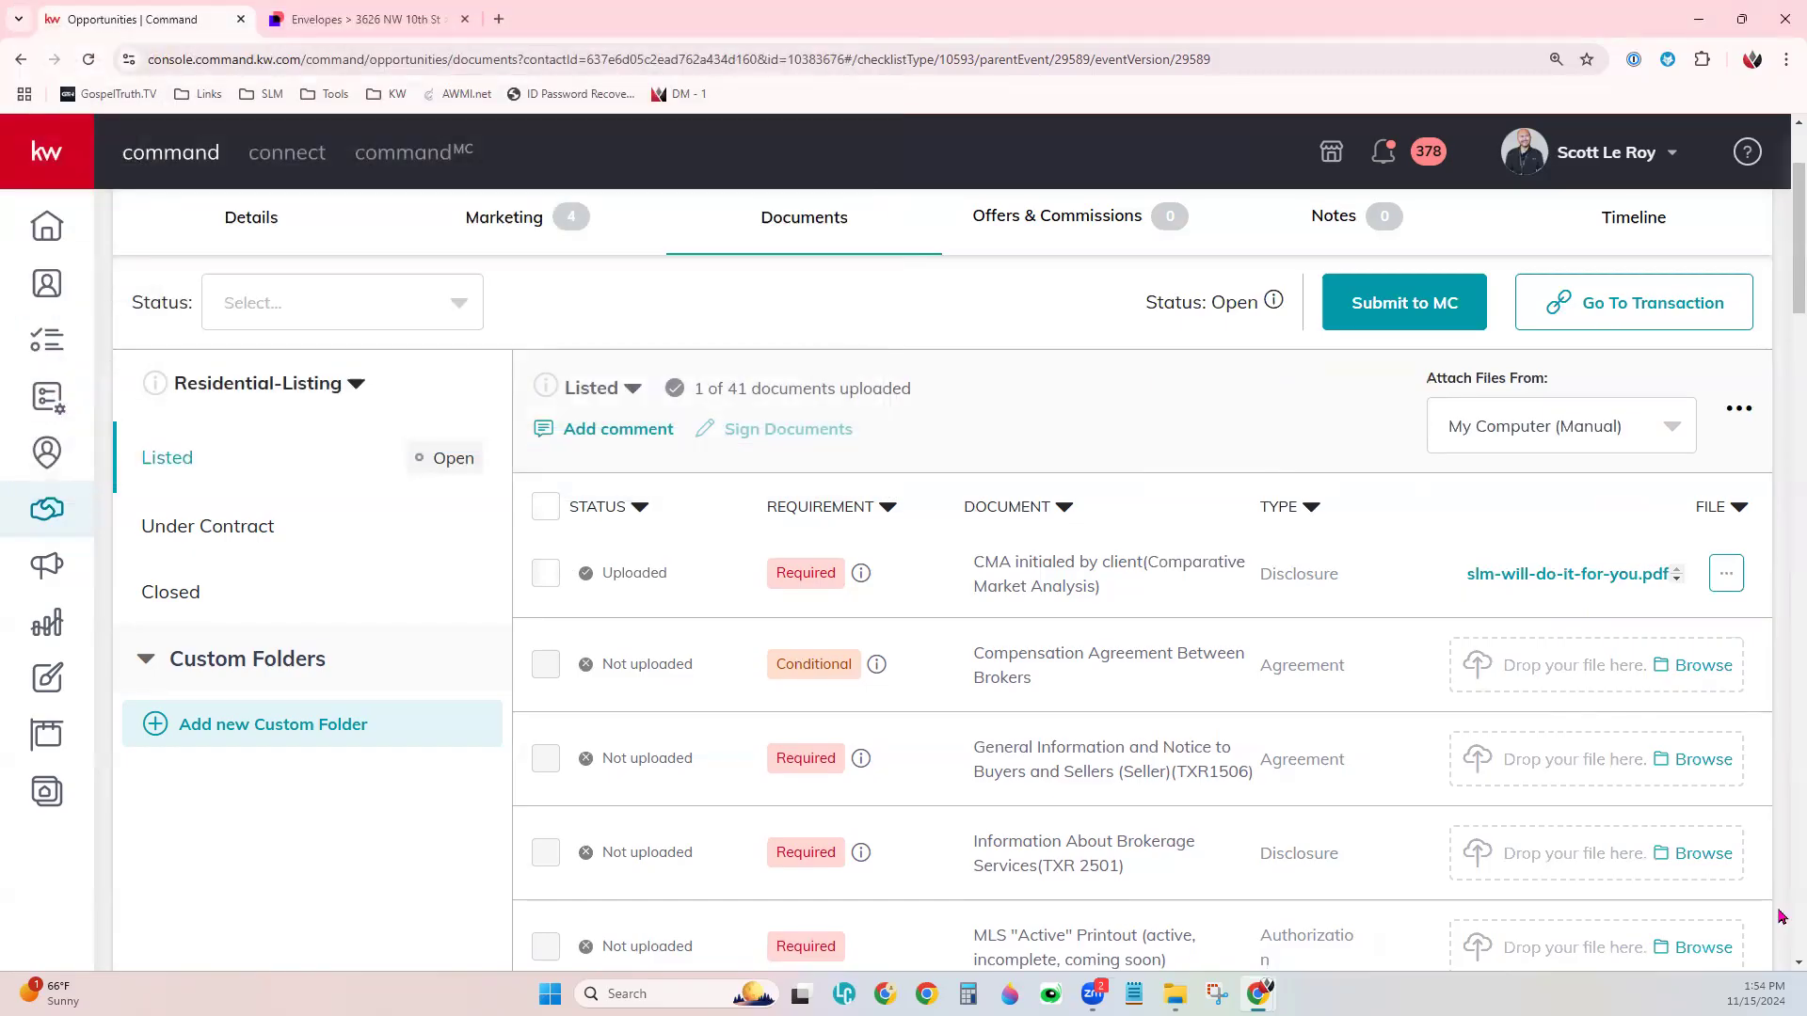
# Upload SLM Services Flyer from Downloads to the Compensation Agreement Between Brokers row
pyautogui.click(1175, 994)
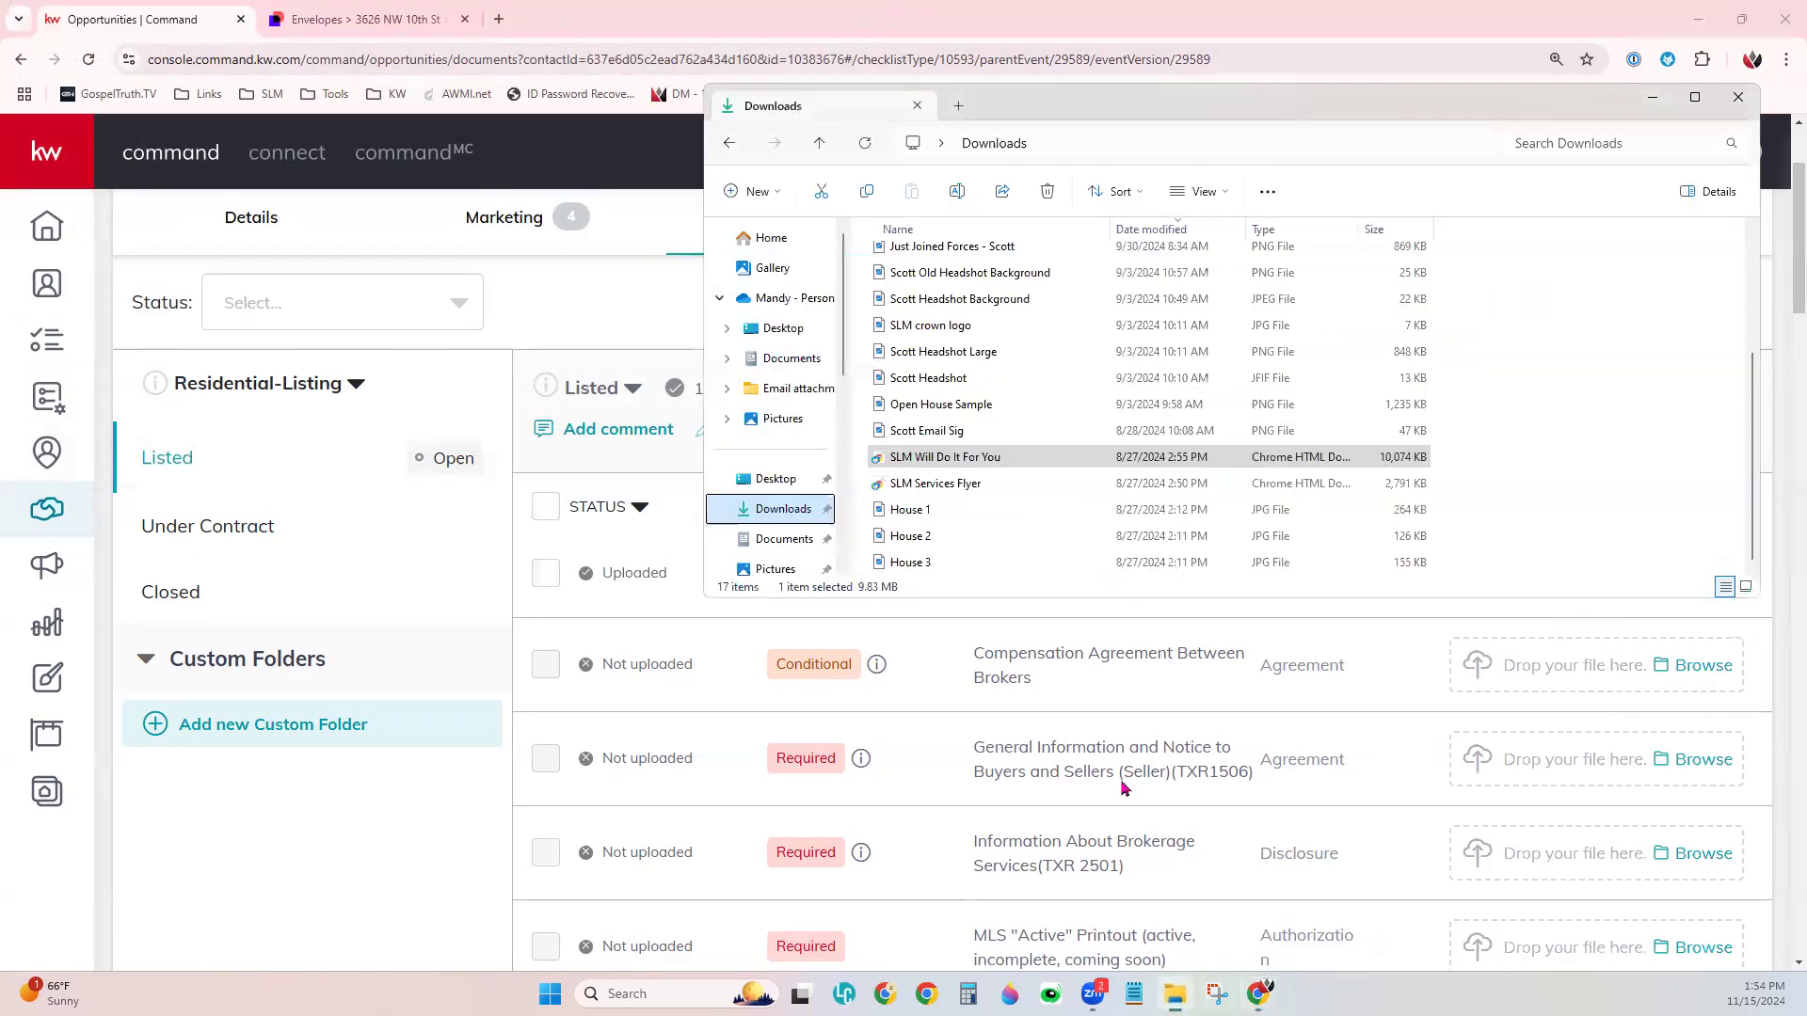
pyautogui.click(941, 483)
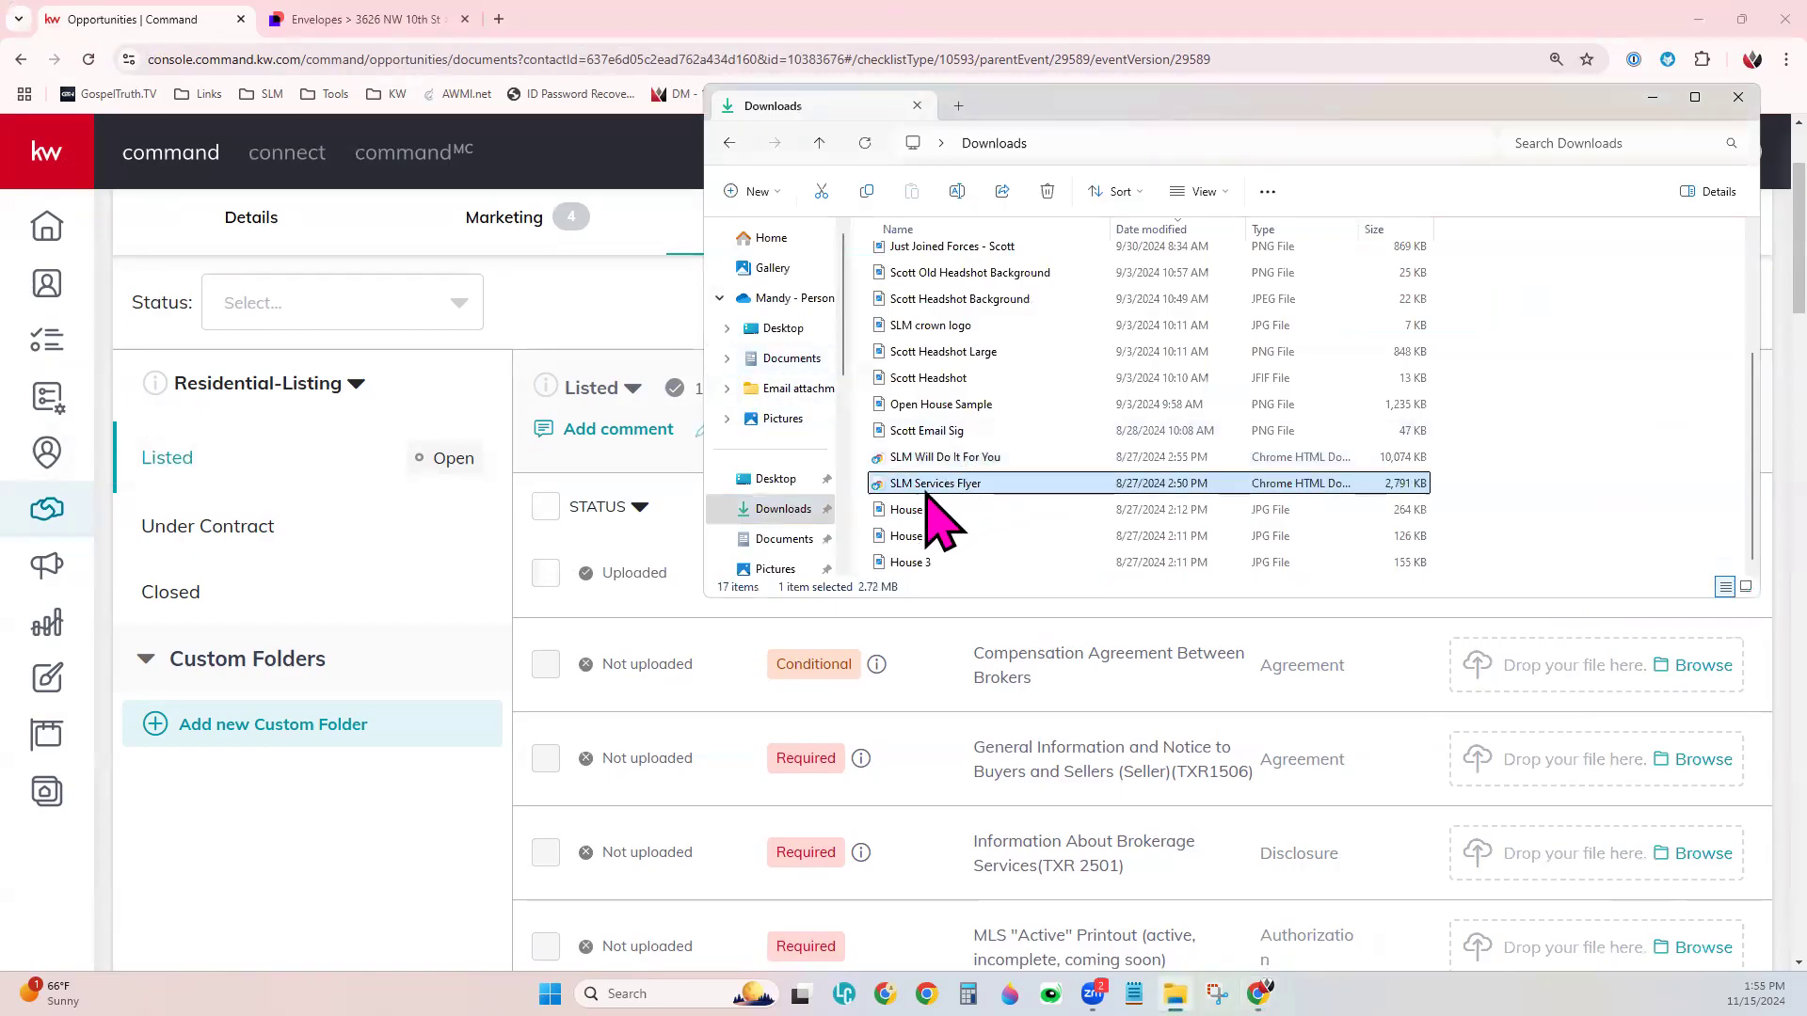
pyautogui.moveTo(941, 489); pyautogui.dragTo(1553, 685)
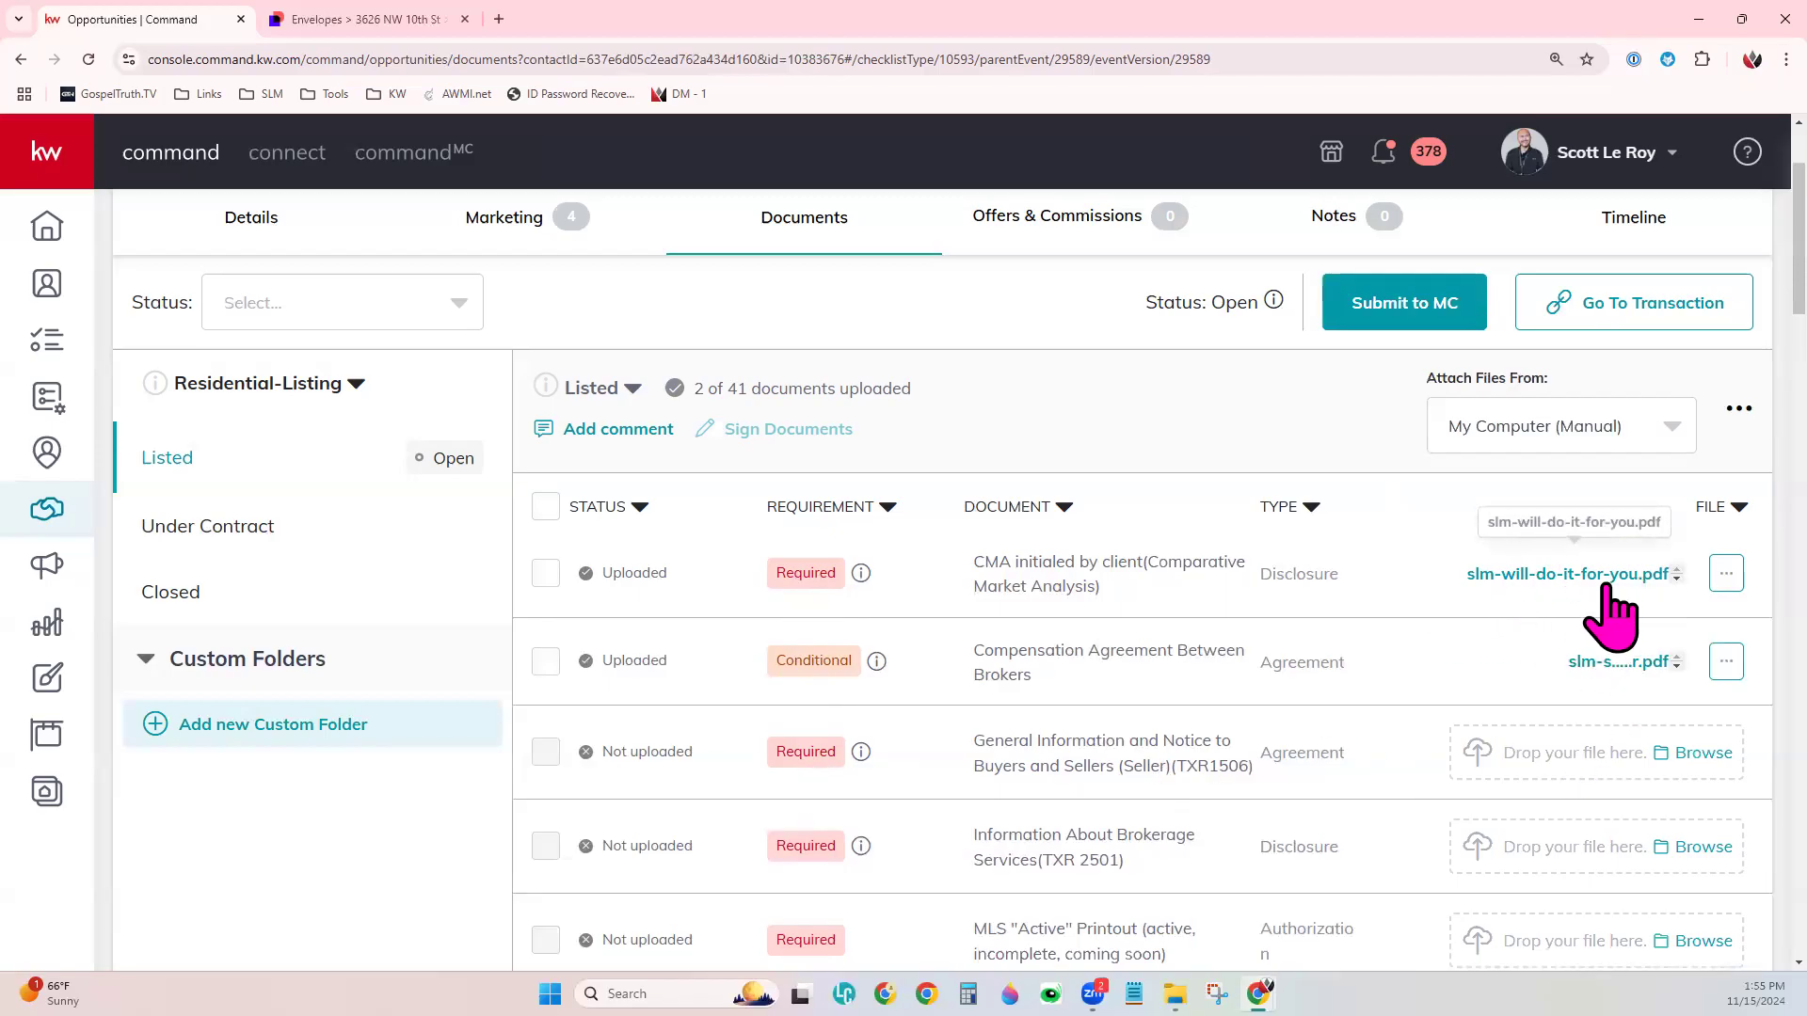
pyautogui.click(1726, 576)
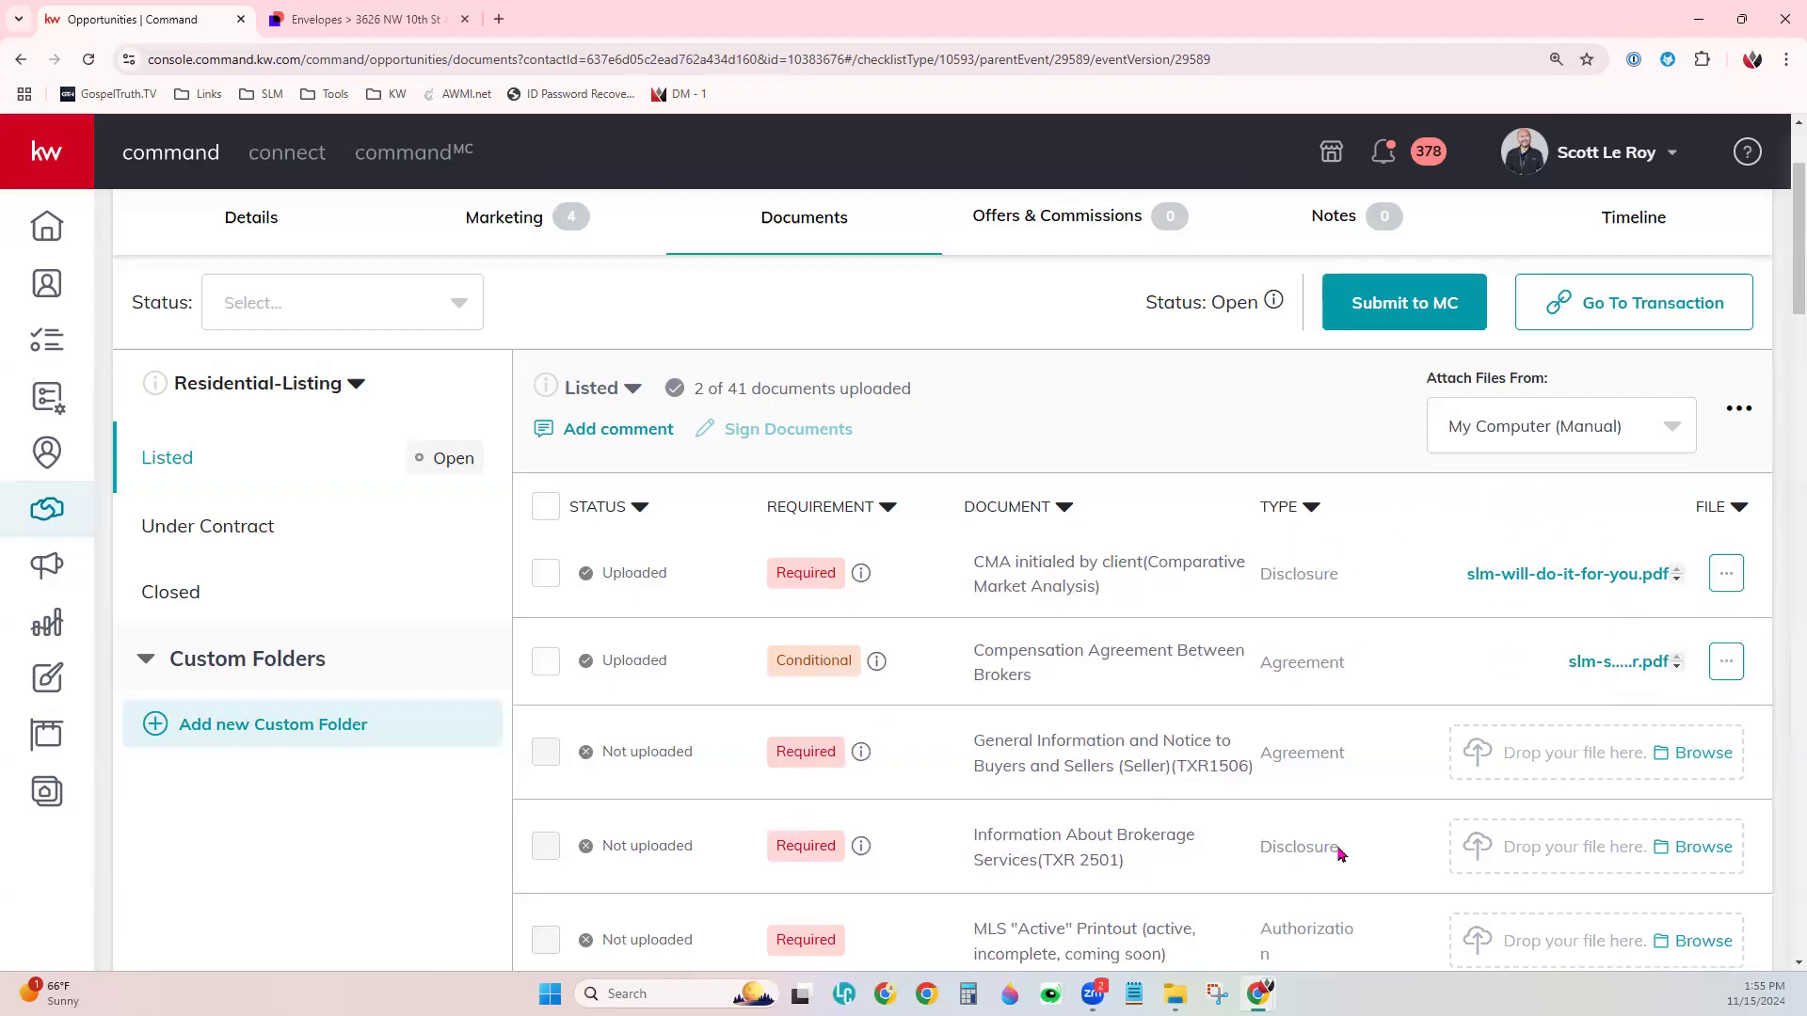
pyautogui.scroll(2, 1341, 853)
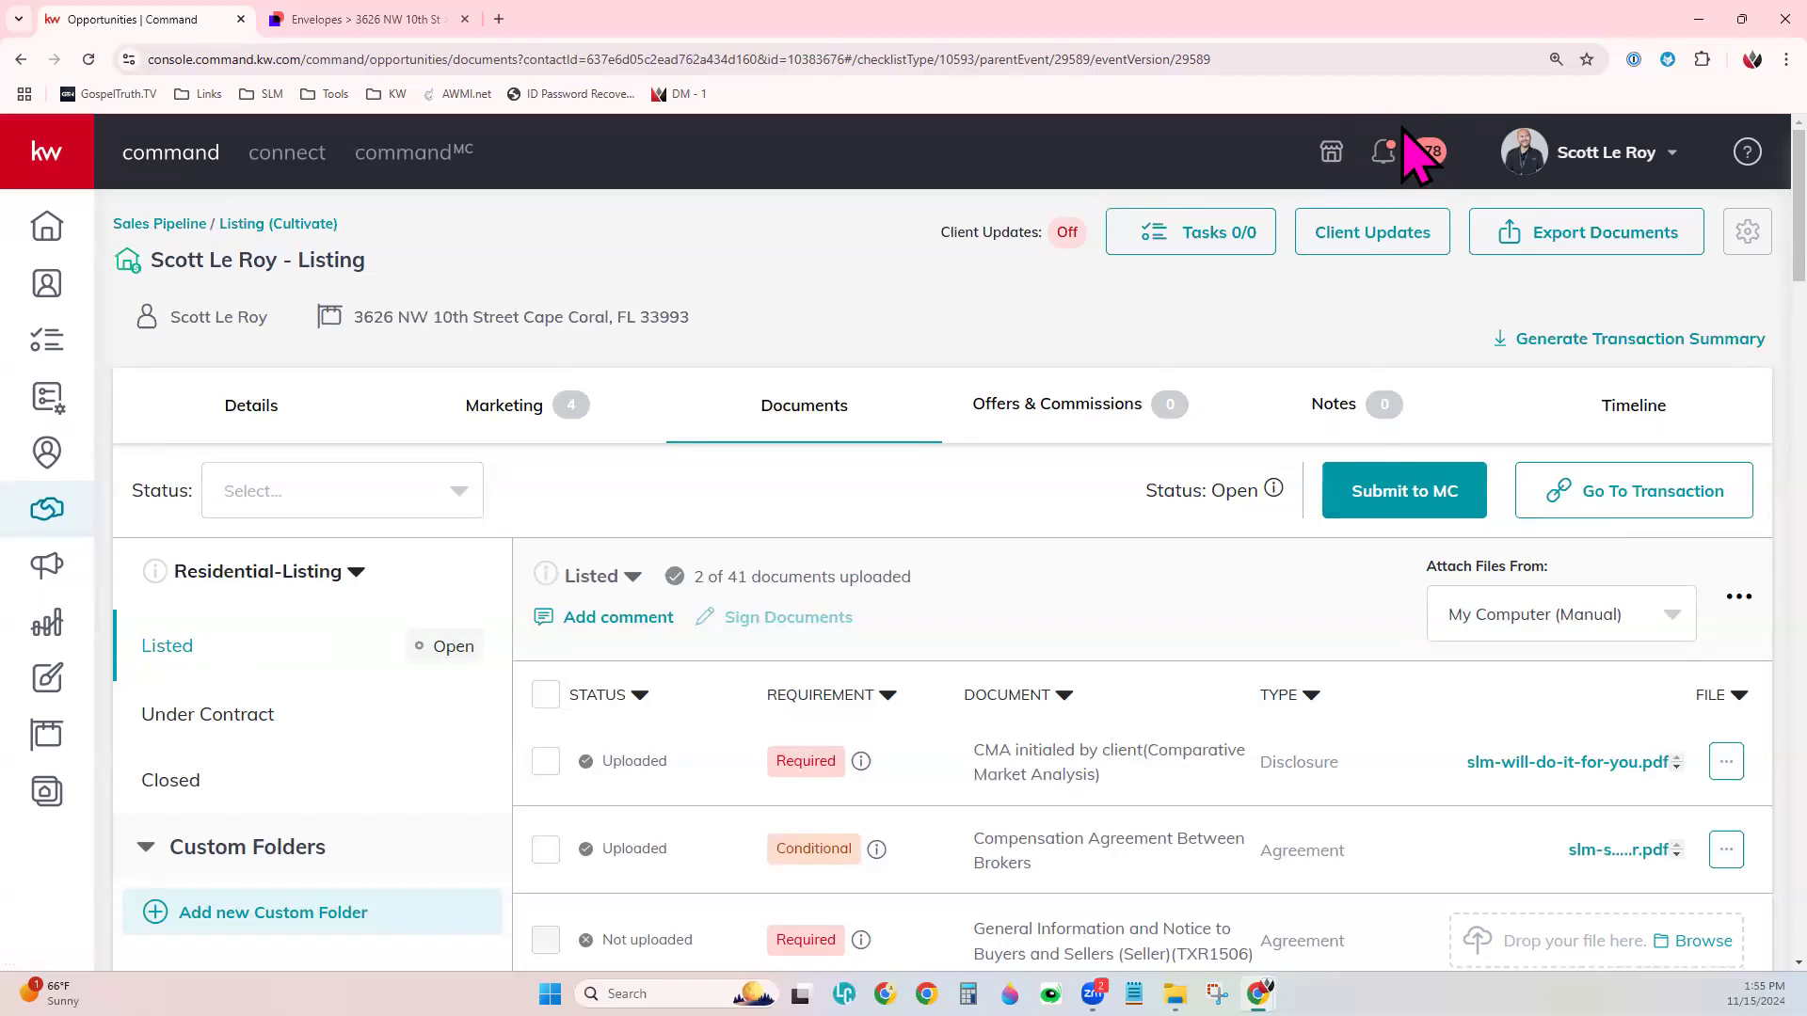
# Look over the Closed and Under Contract checklists, checking Under Contract's version options
pyautogui.click(240, 720)
pyautogui.click(198, 786)
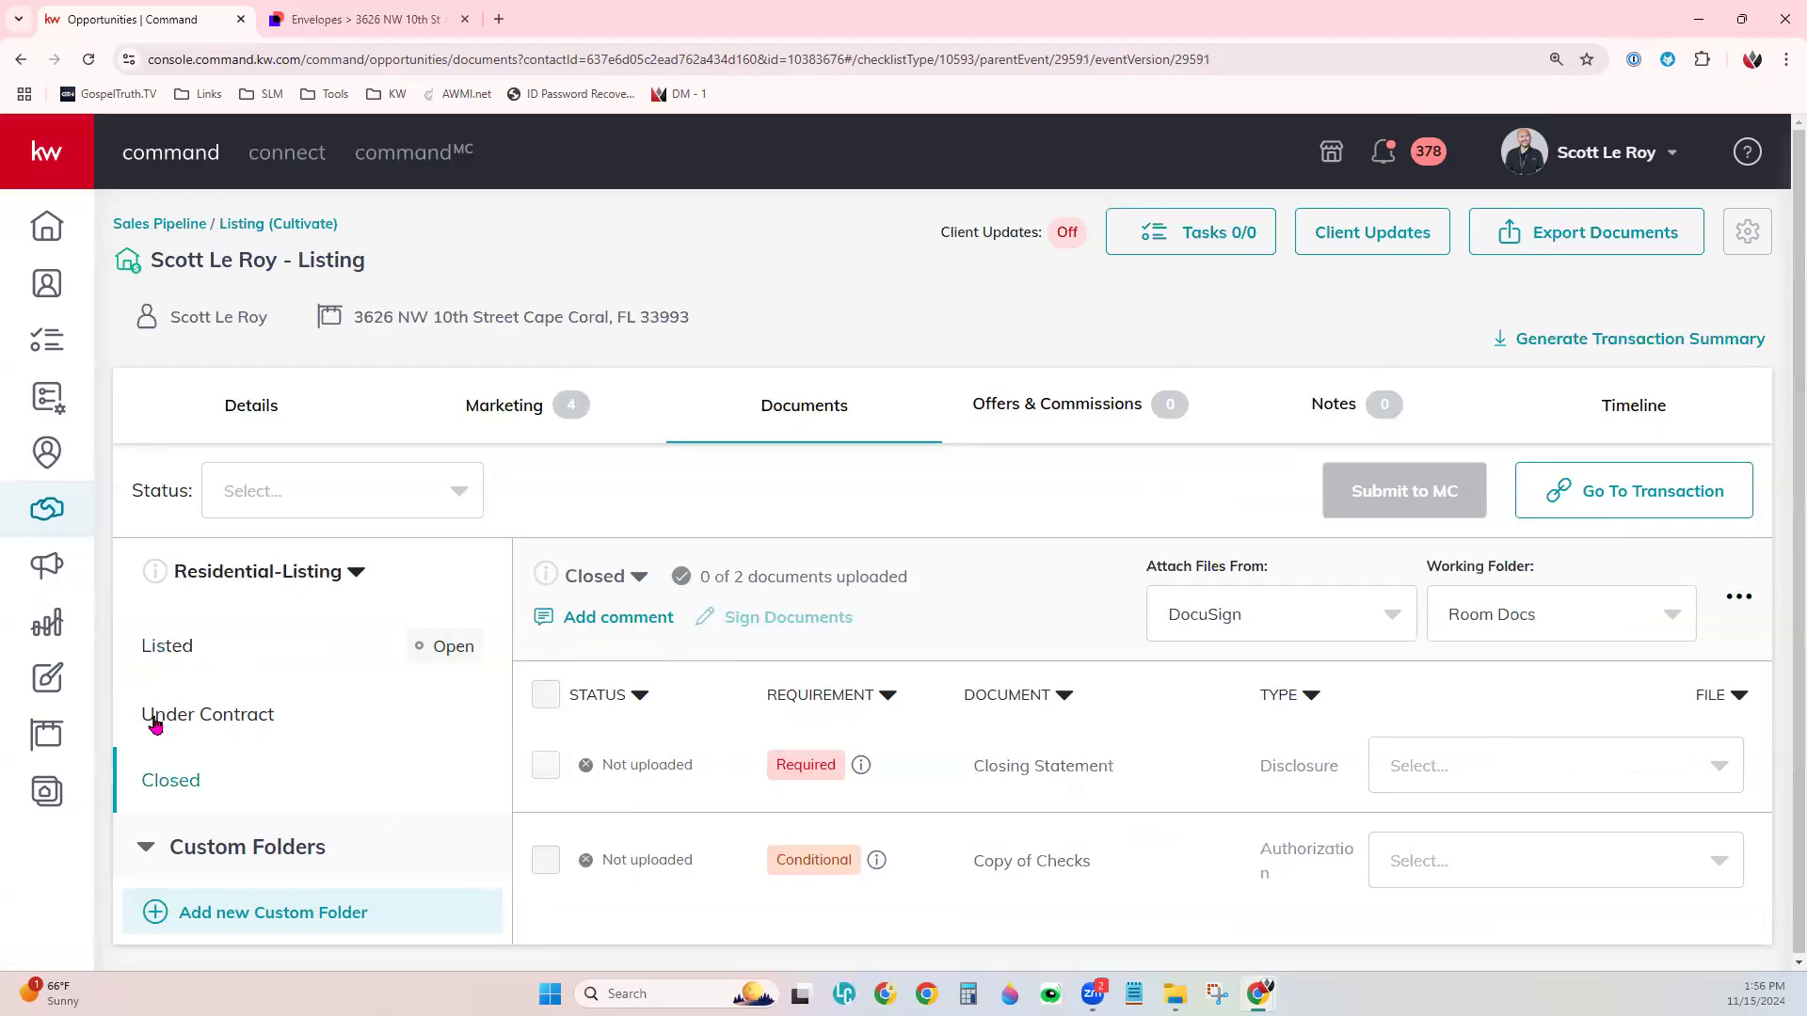
pyautogui.click(209, 717)
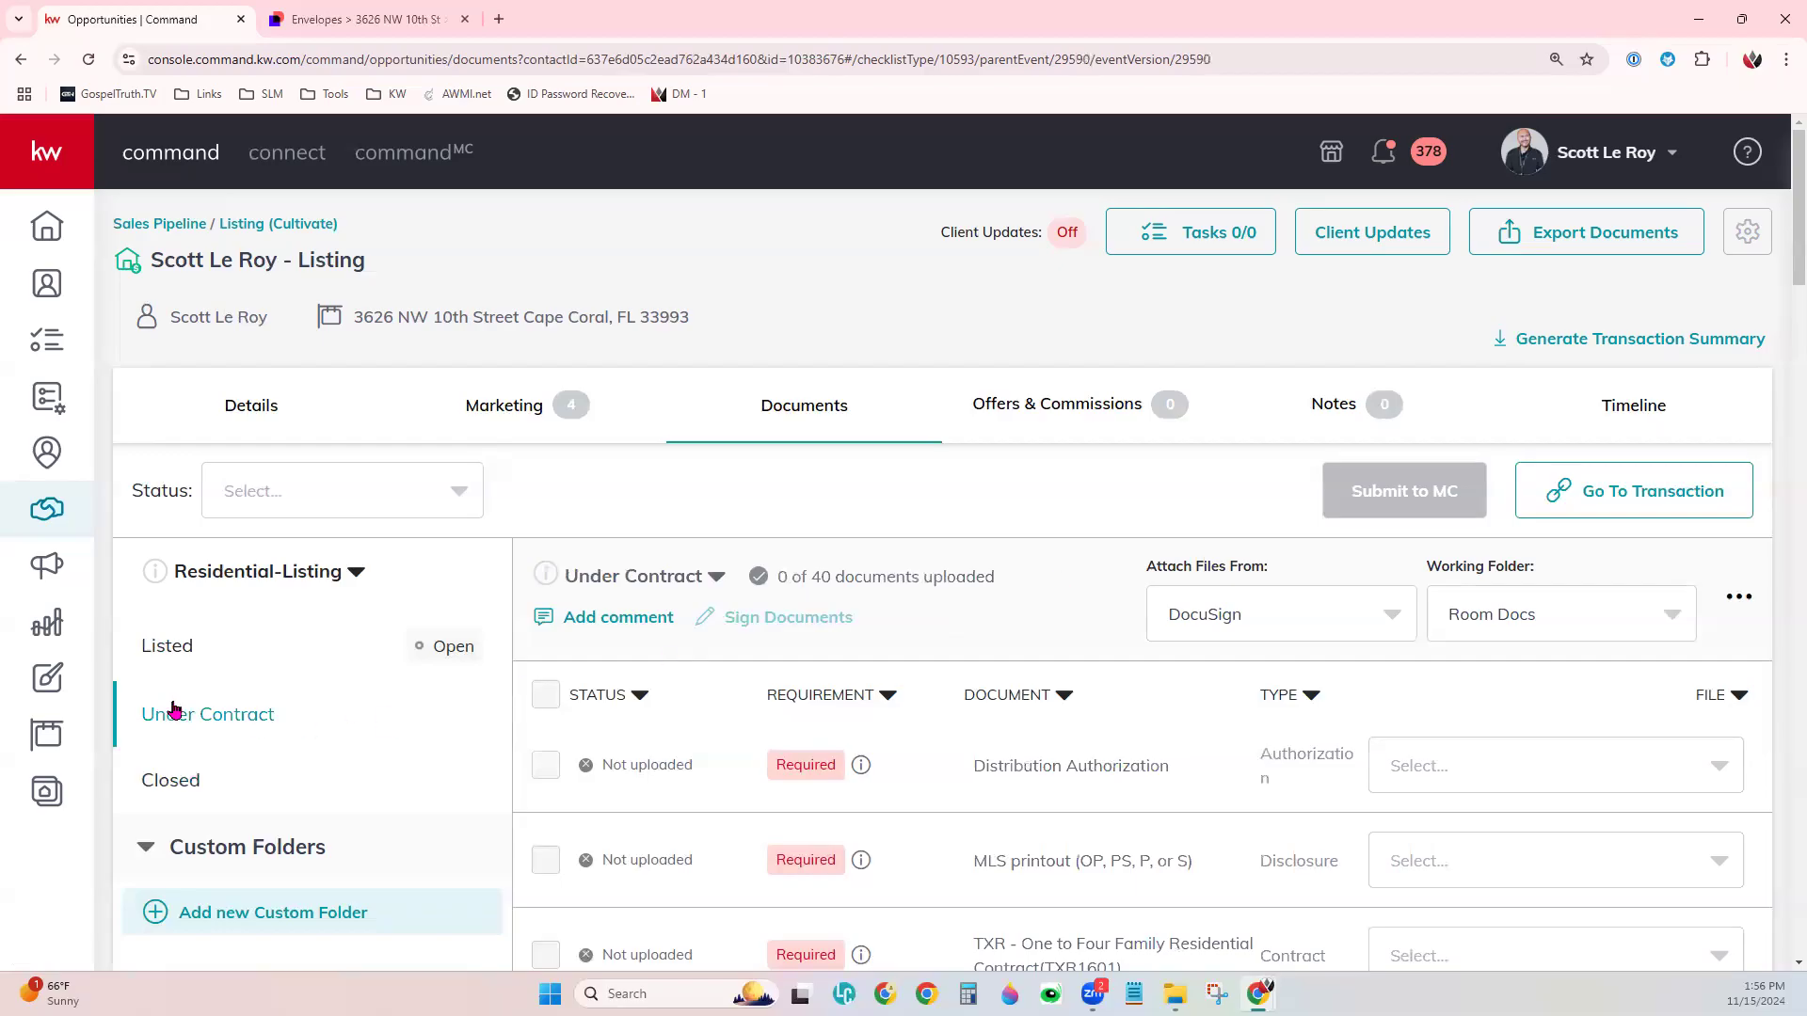
pyautogui.scroll(-1, 1009, 621)
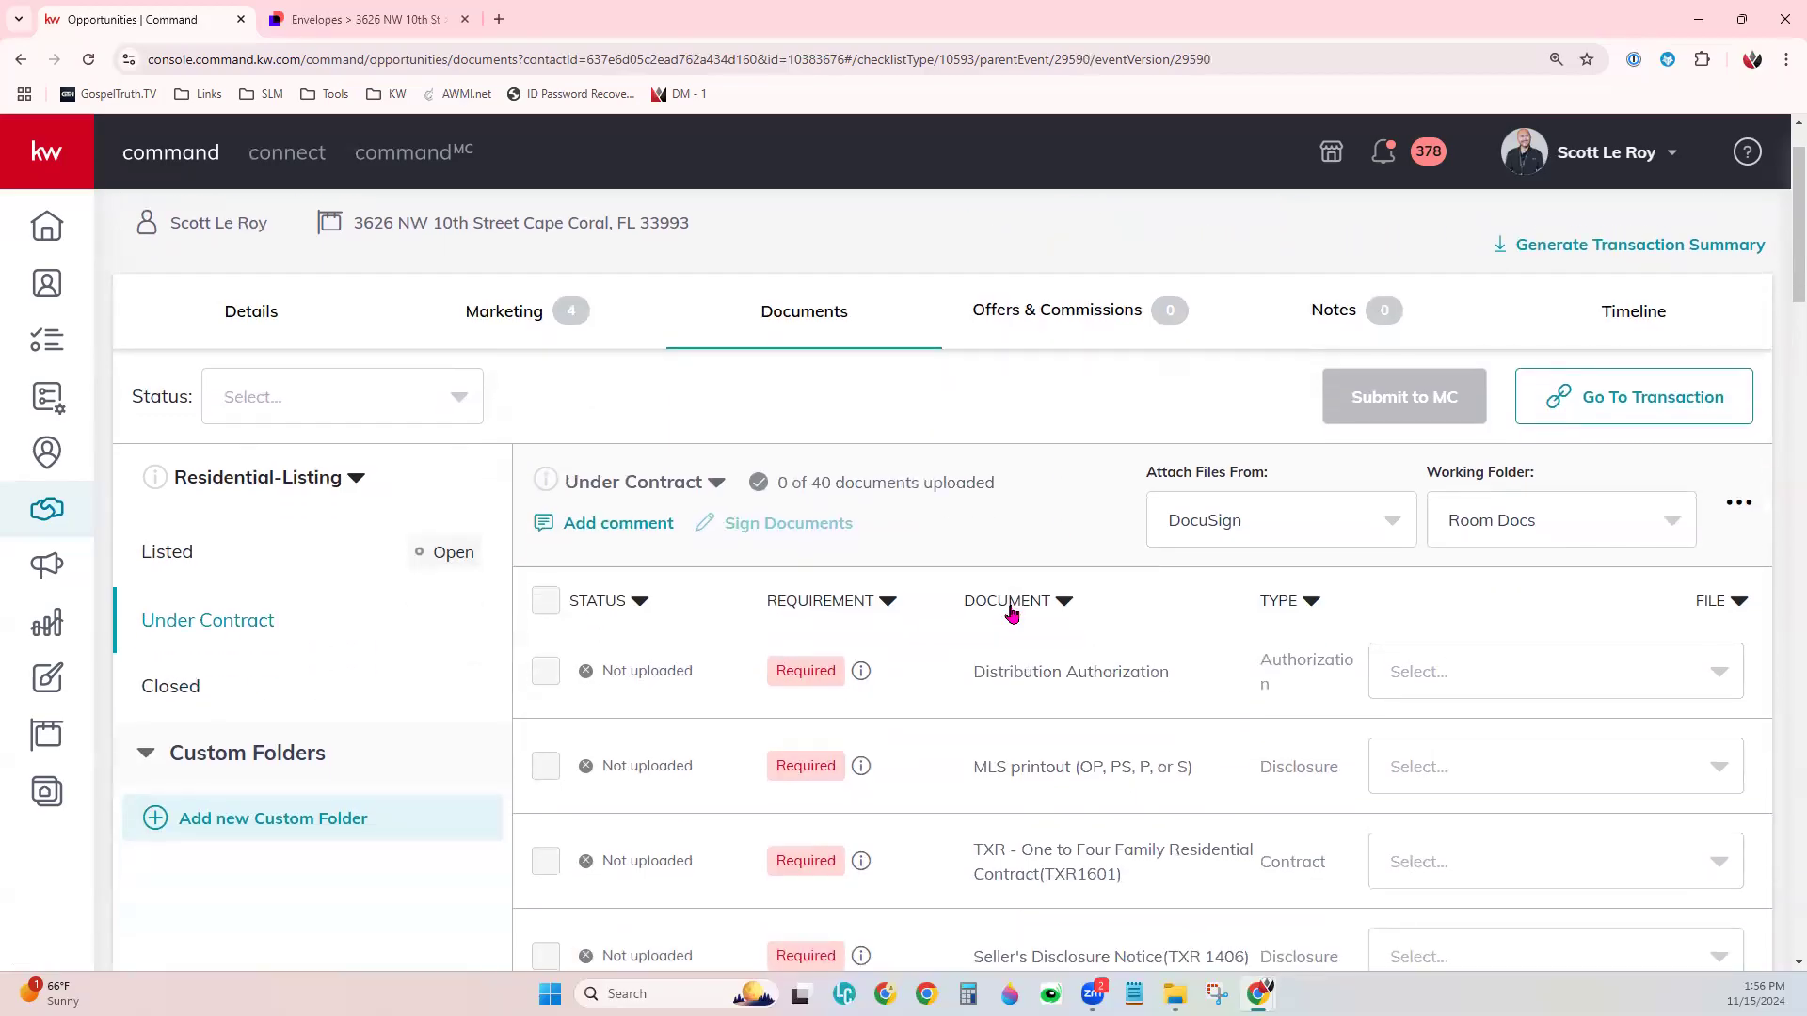
pyautogui.scroll(1, 1011, 613)
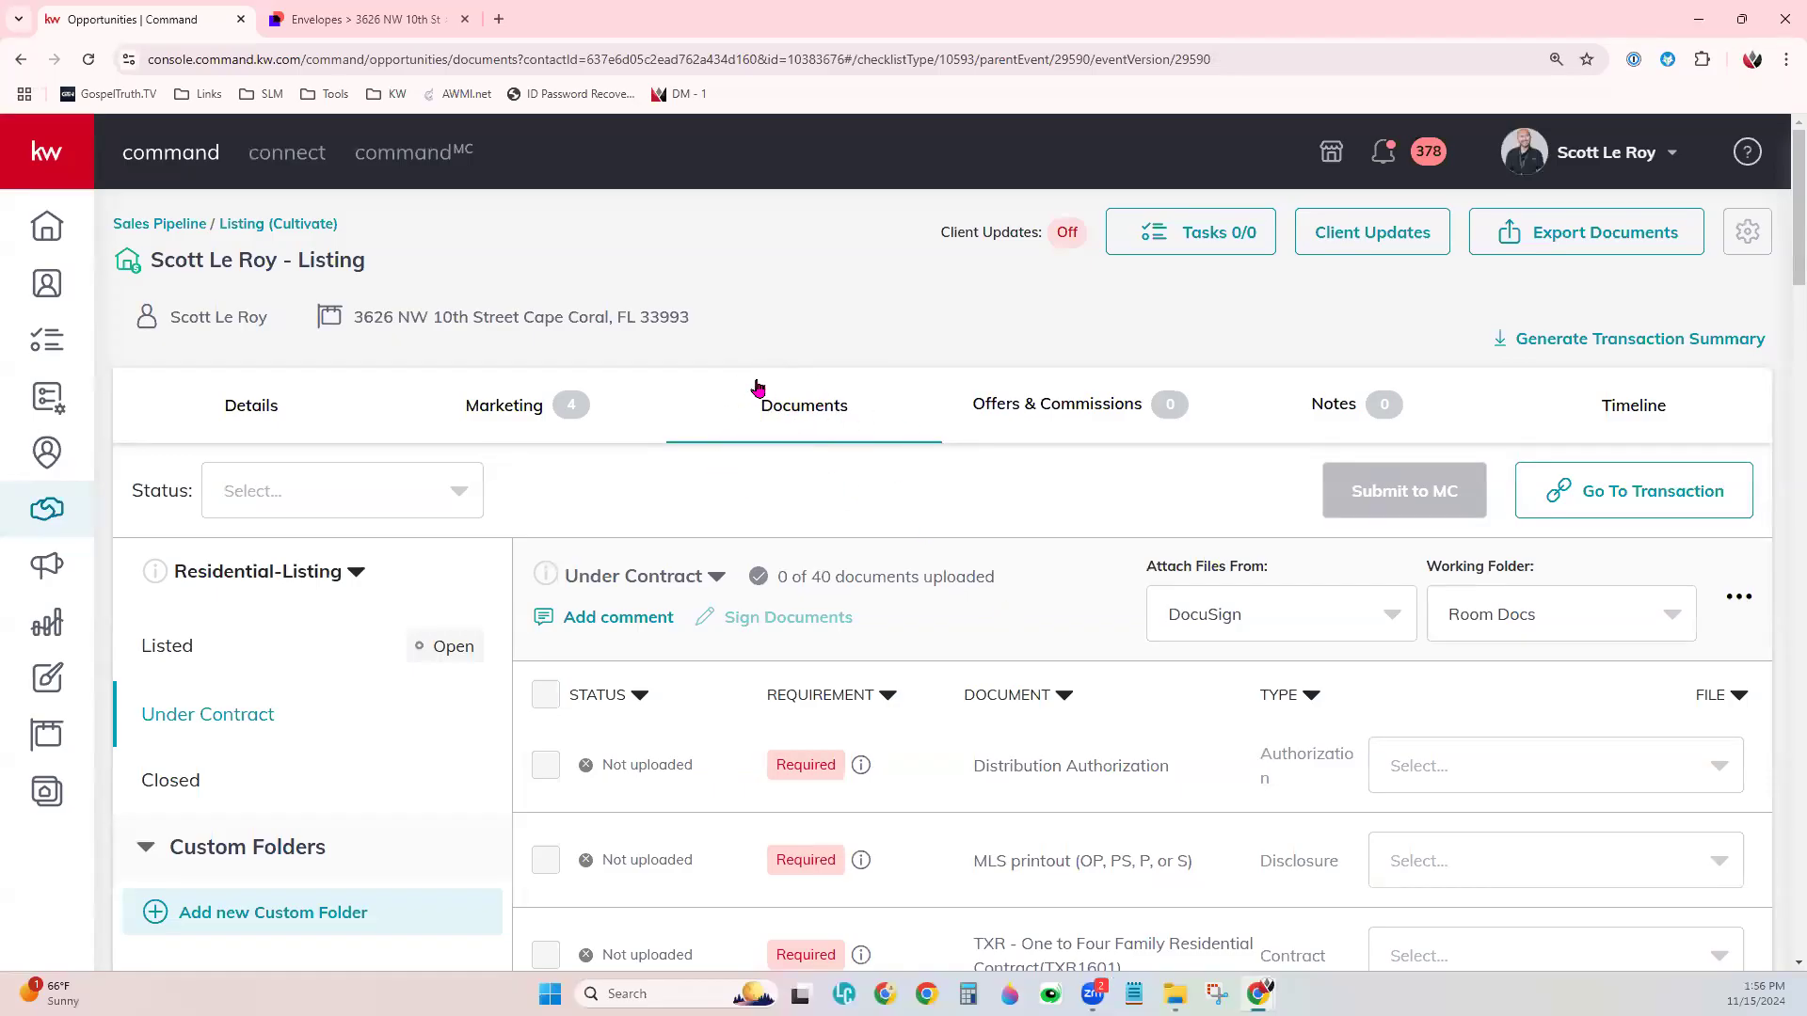
pyautogui.click(707, 585)
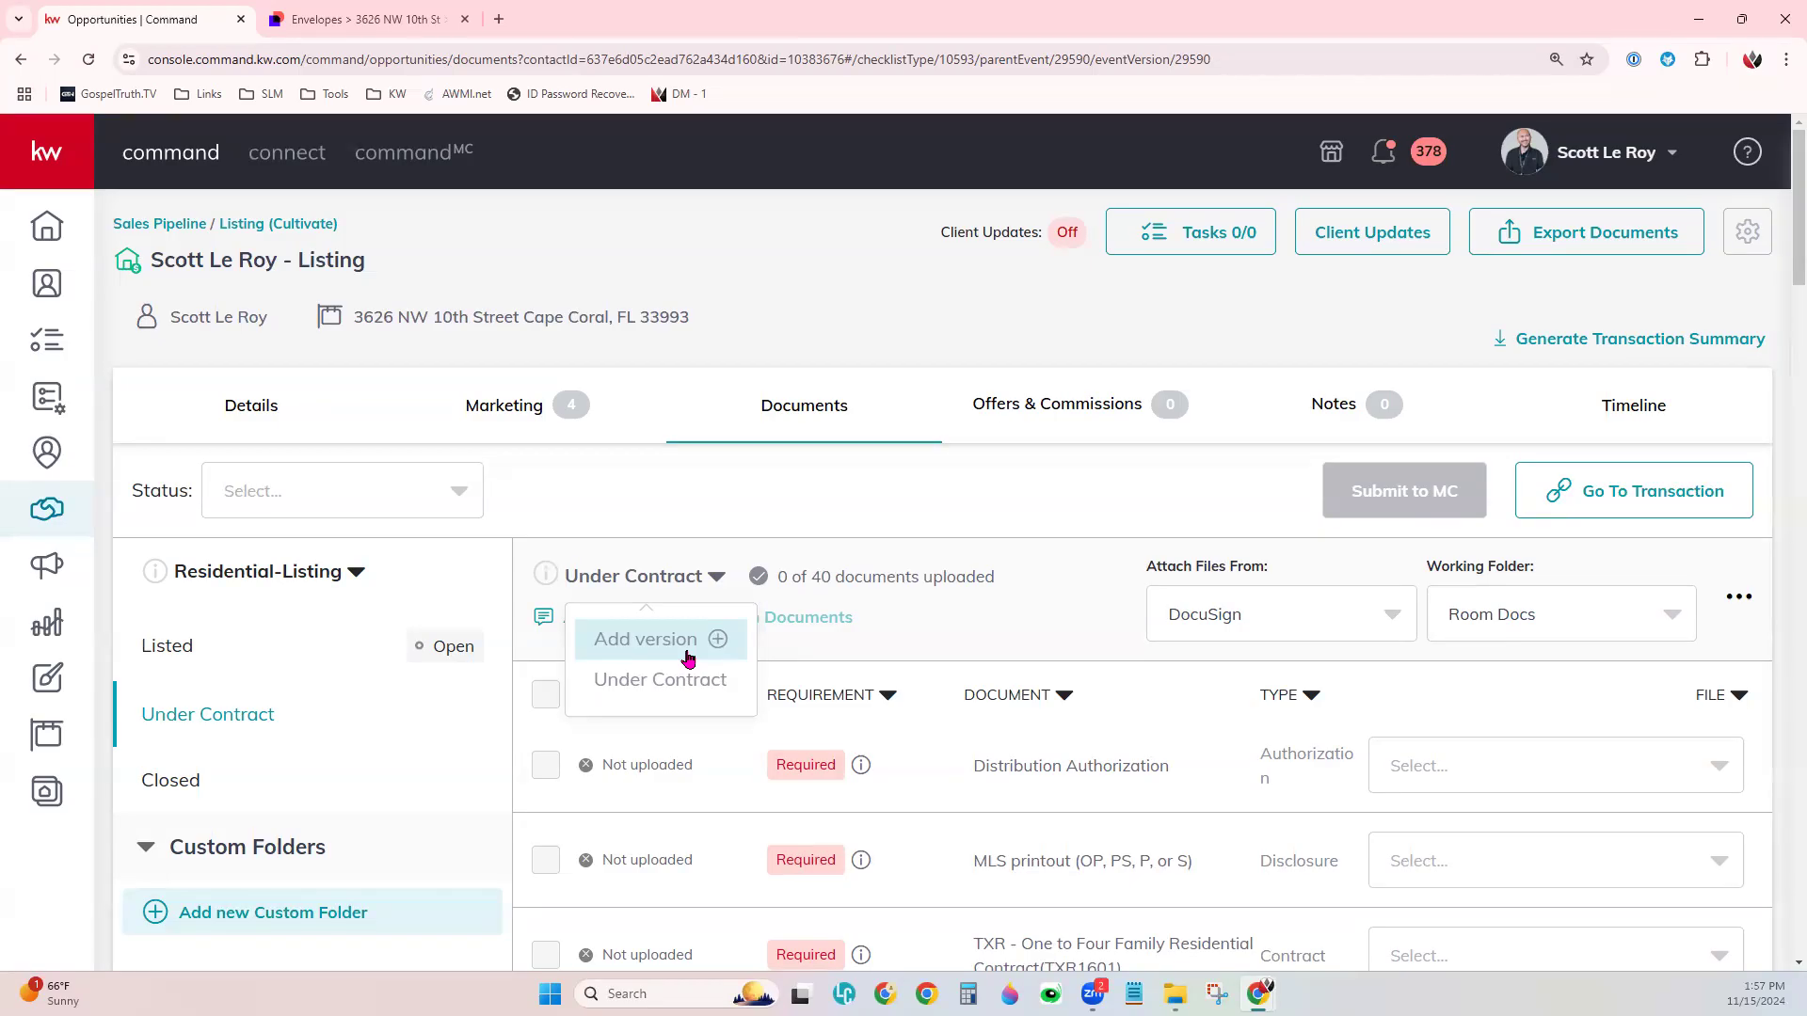
pyautogui.click(737, 510)
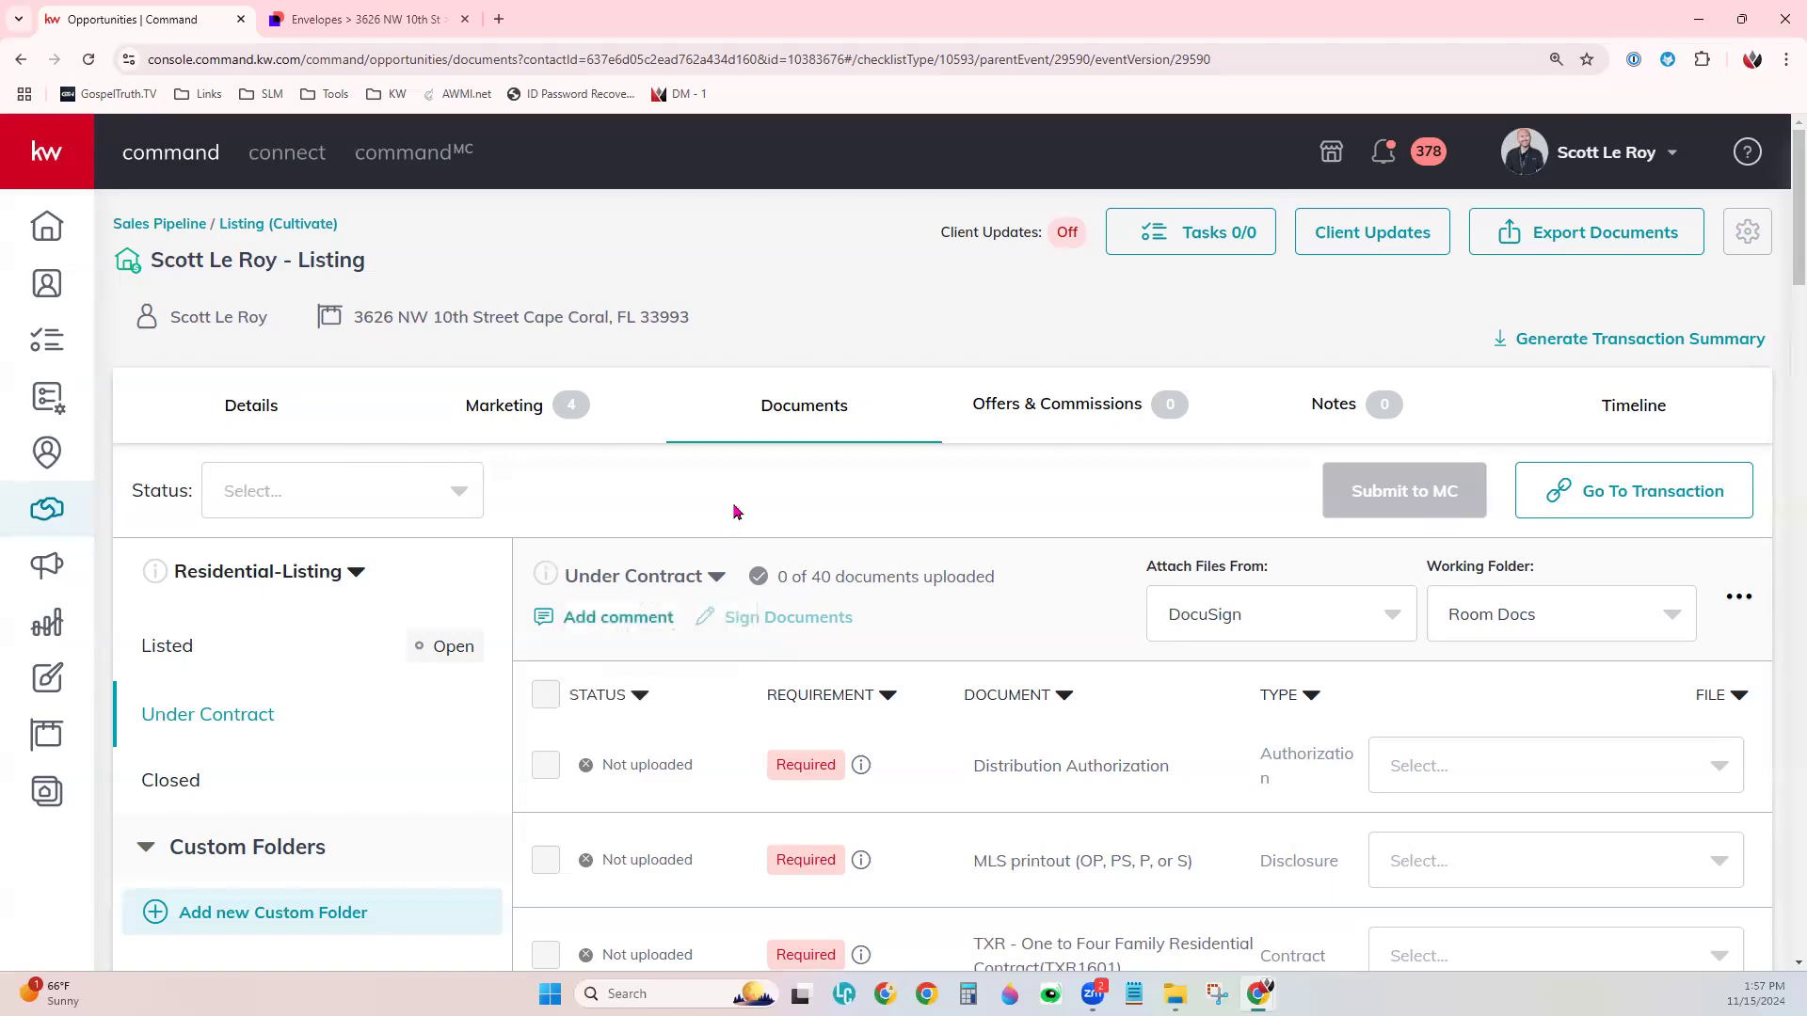